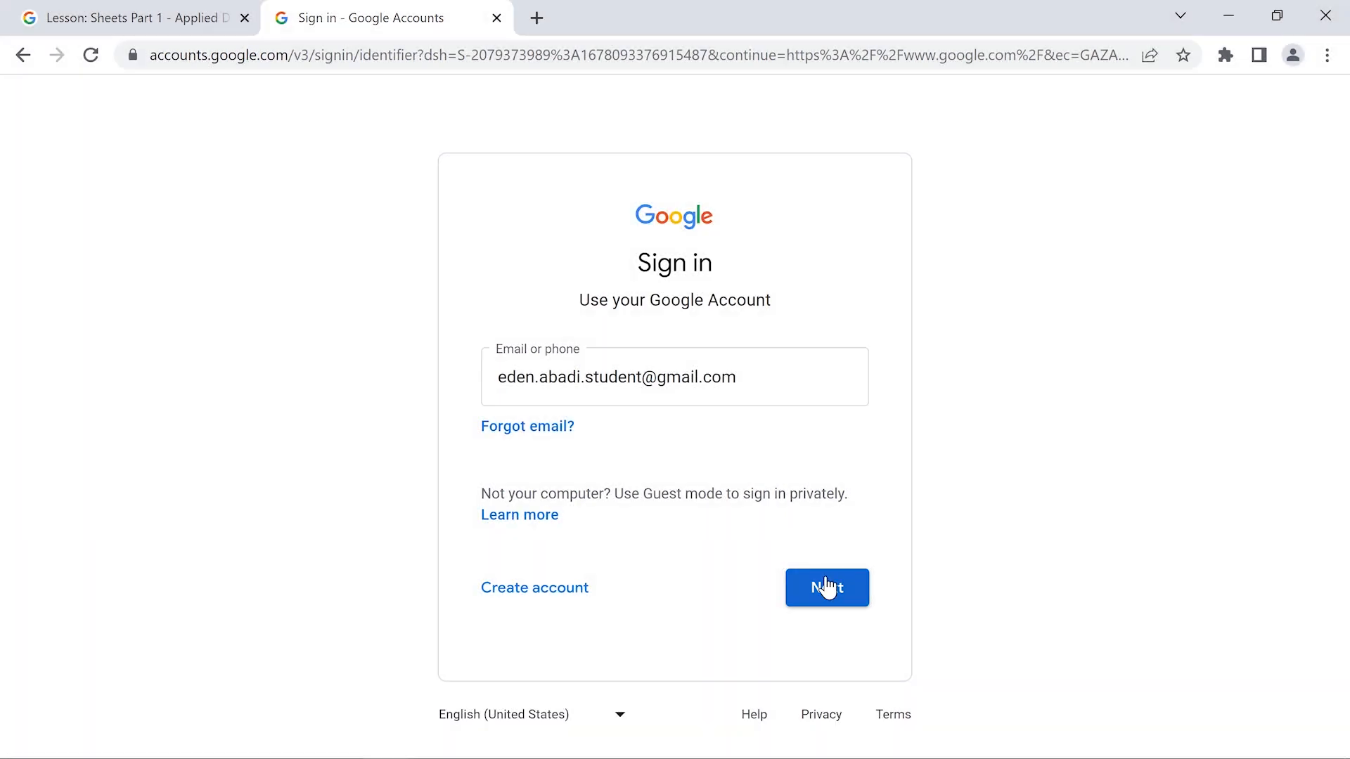
Sign in to the Google account by submitting its email and then its password
click(826, 584)
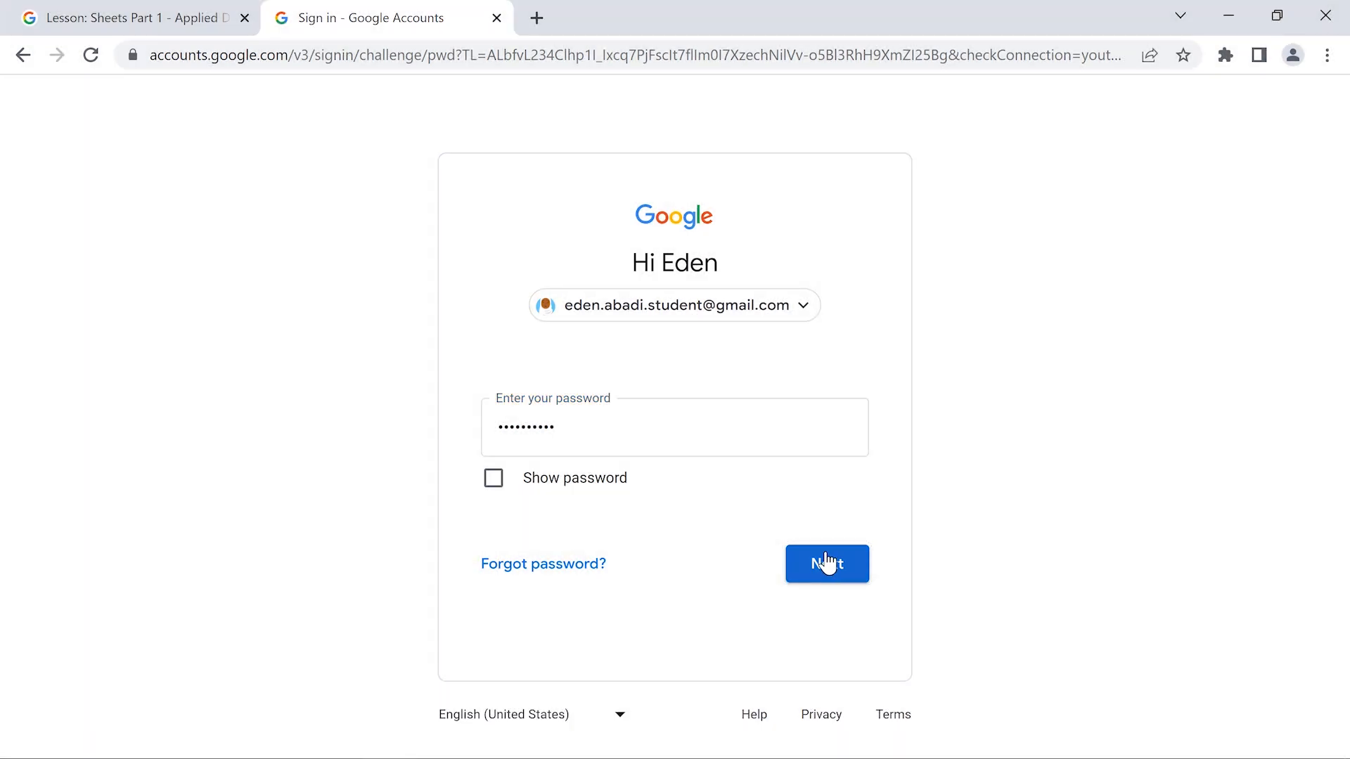
click(826, 562)
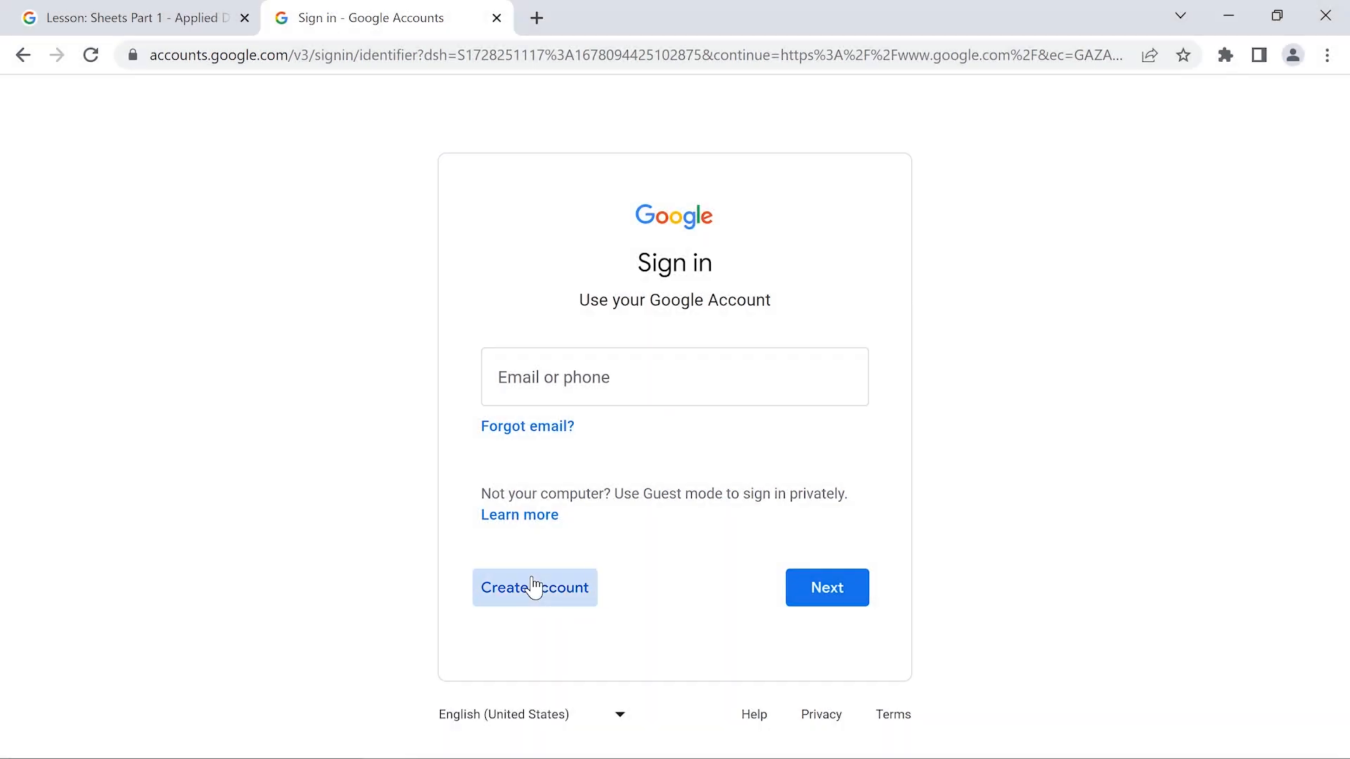
Start a personal-use Google account and enter the student's first and last name
click(534, 588)
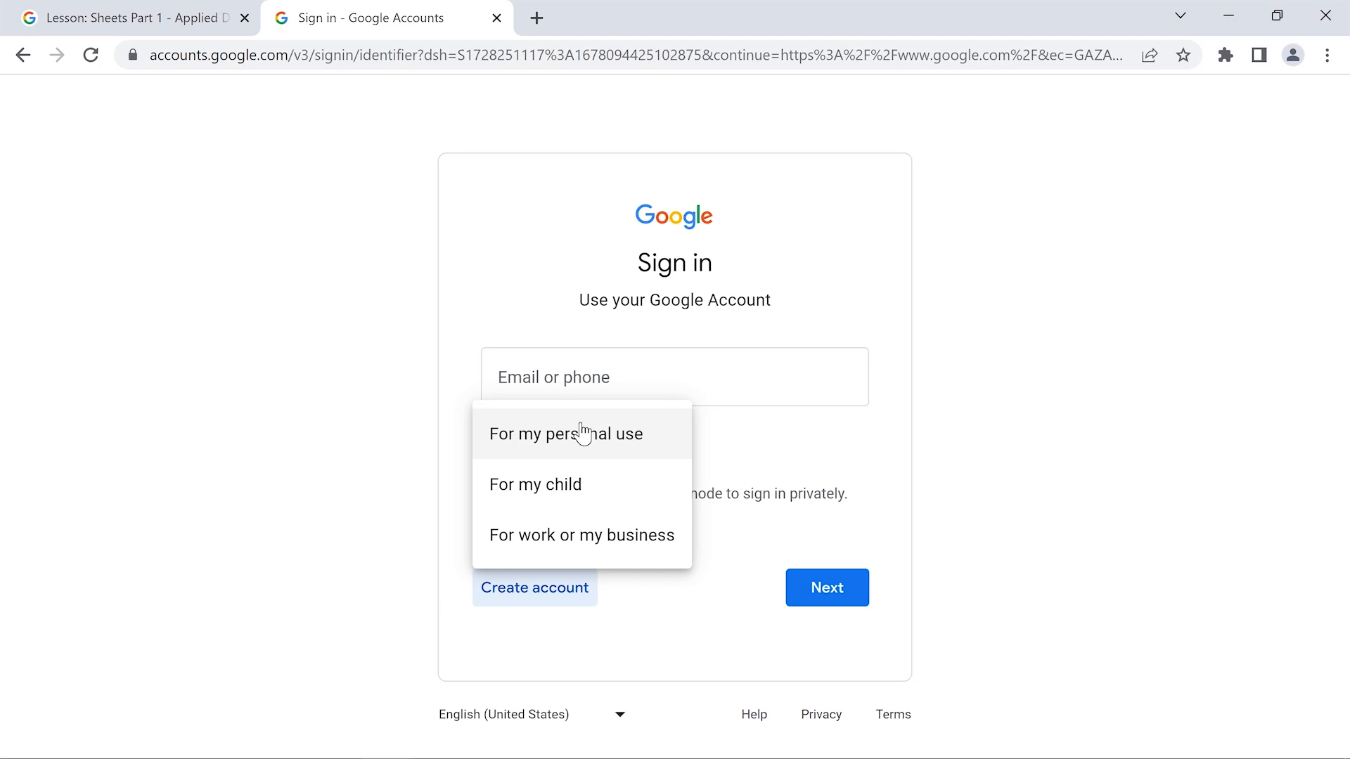
click(582, 434)
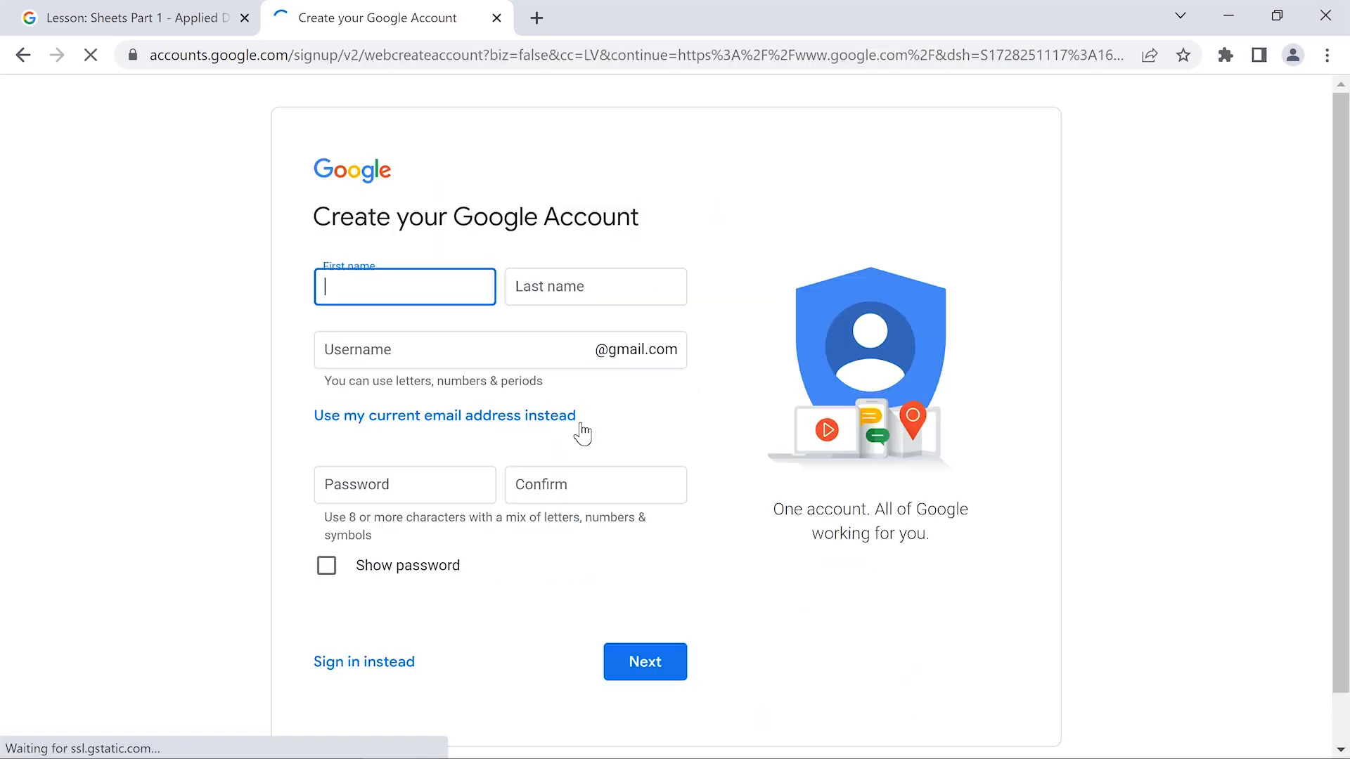
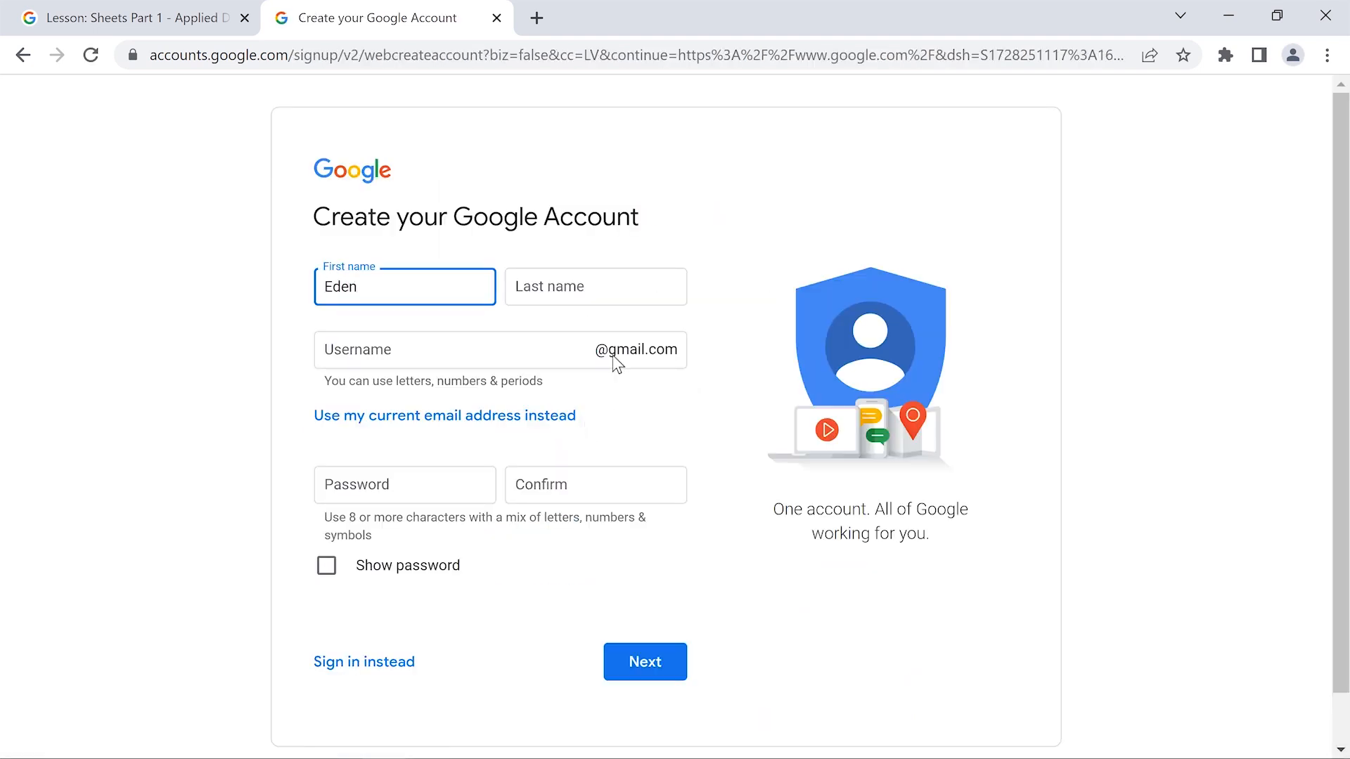
click(598, 286)
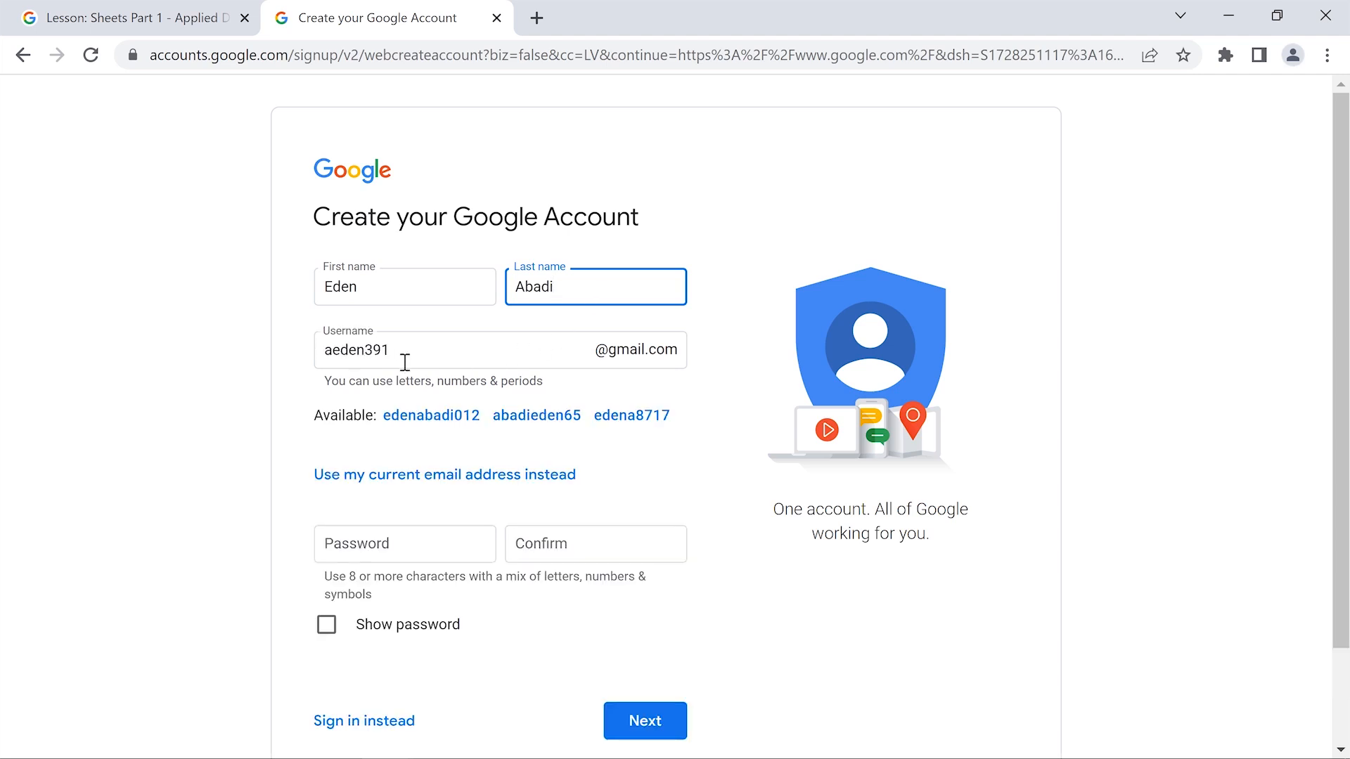
Replace the suggested username with the student's own, then enter and confirm a matching password
drag(392, 349, 320, 350)
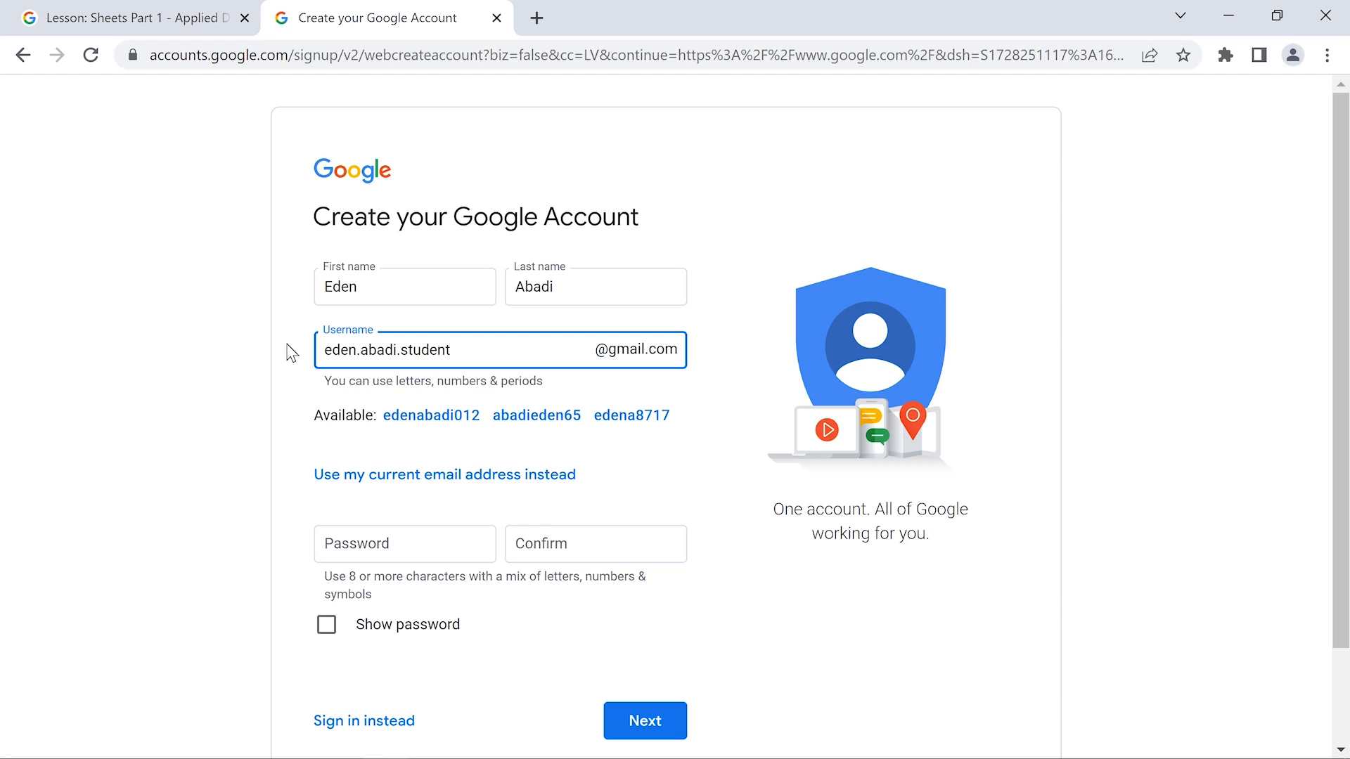
click(292, 352)
click(406, 543)
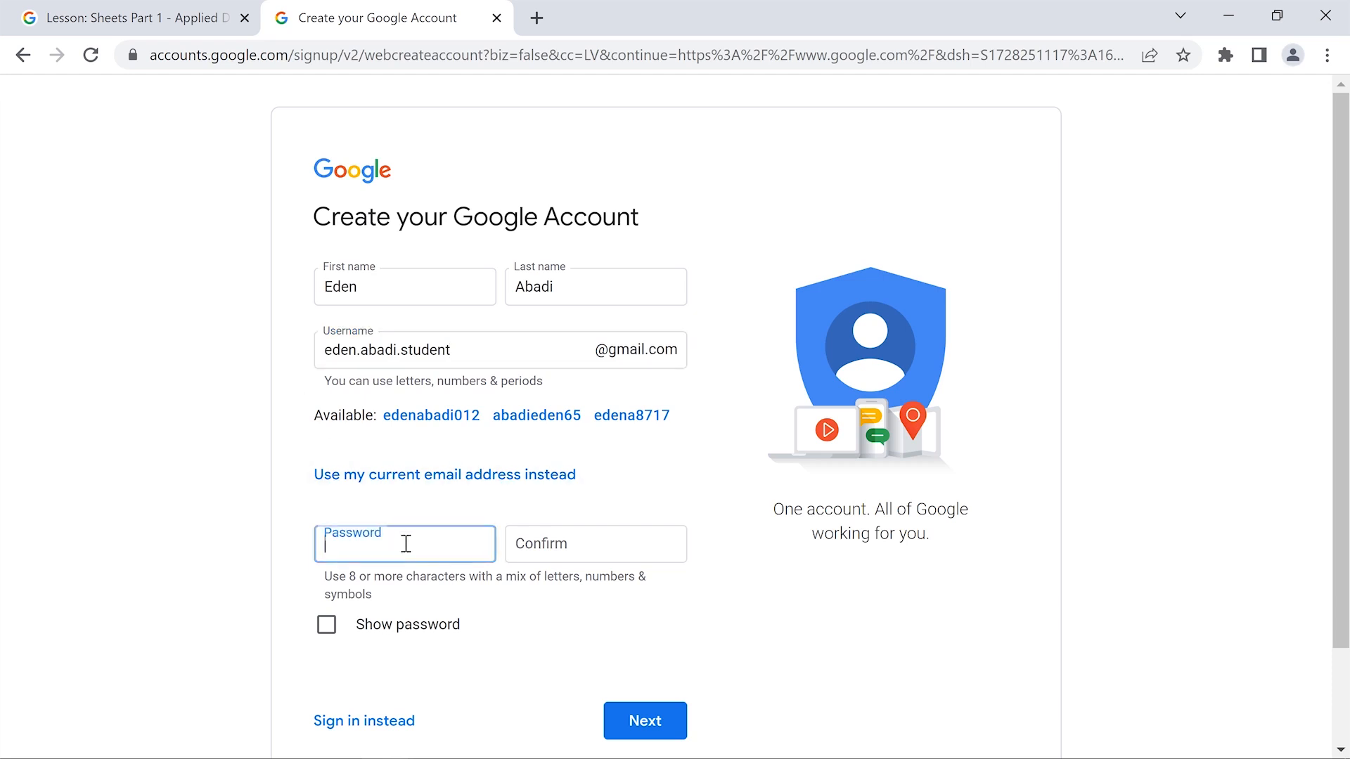
click(597, 543)
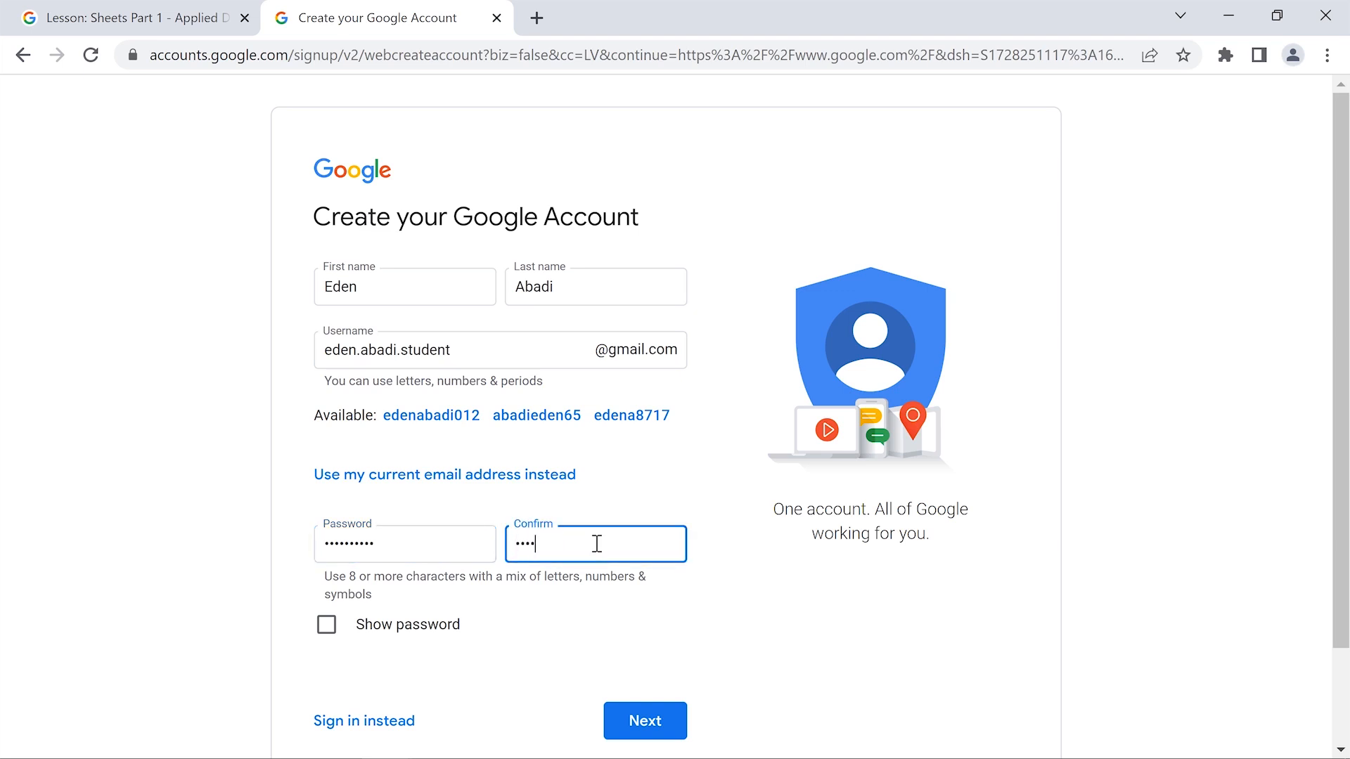
click(696, 609)
scroll(696, 609, down, 1)
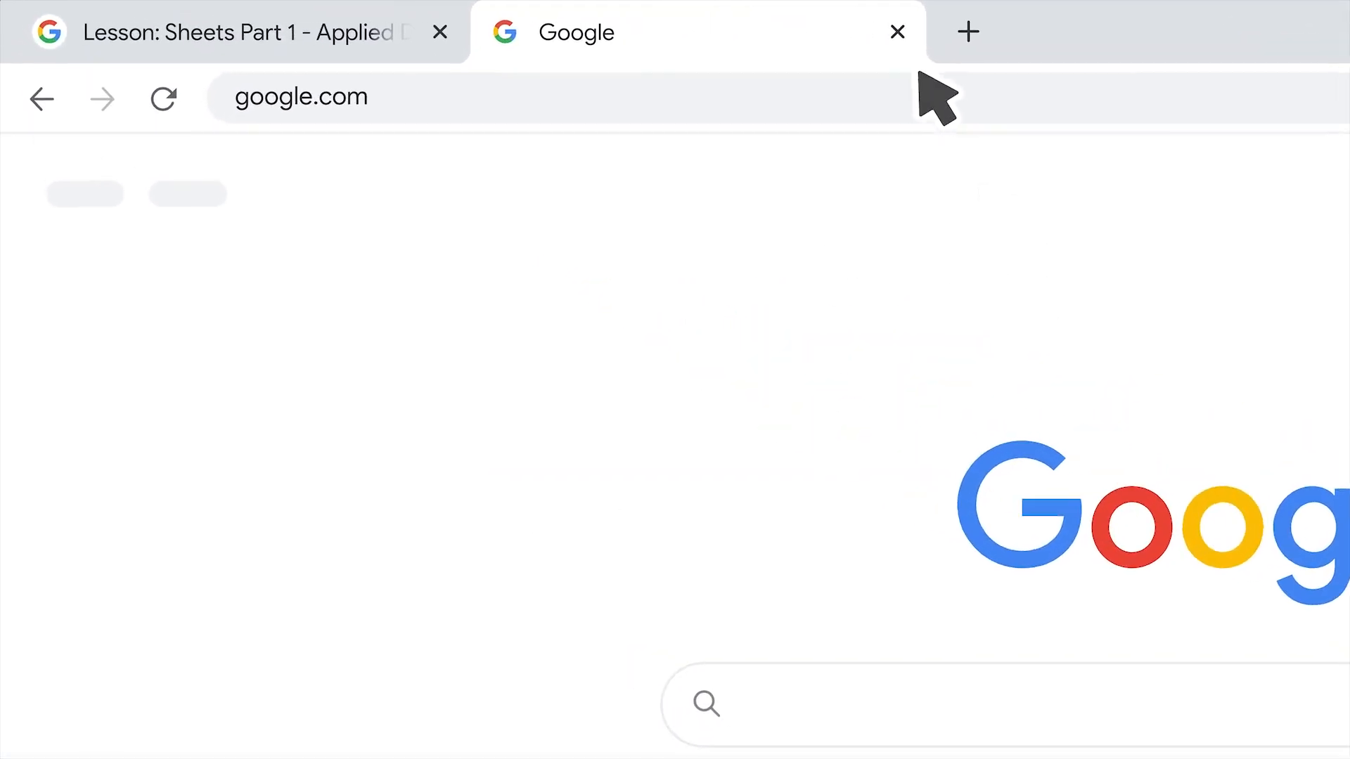
Copy the starter spreadsheet, remove 'Copy of' and replace 'Starter Project - Lesson 1' with the student's name
click(938, 32)
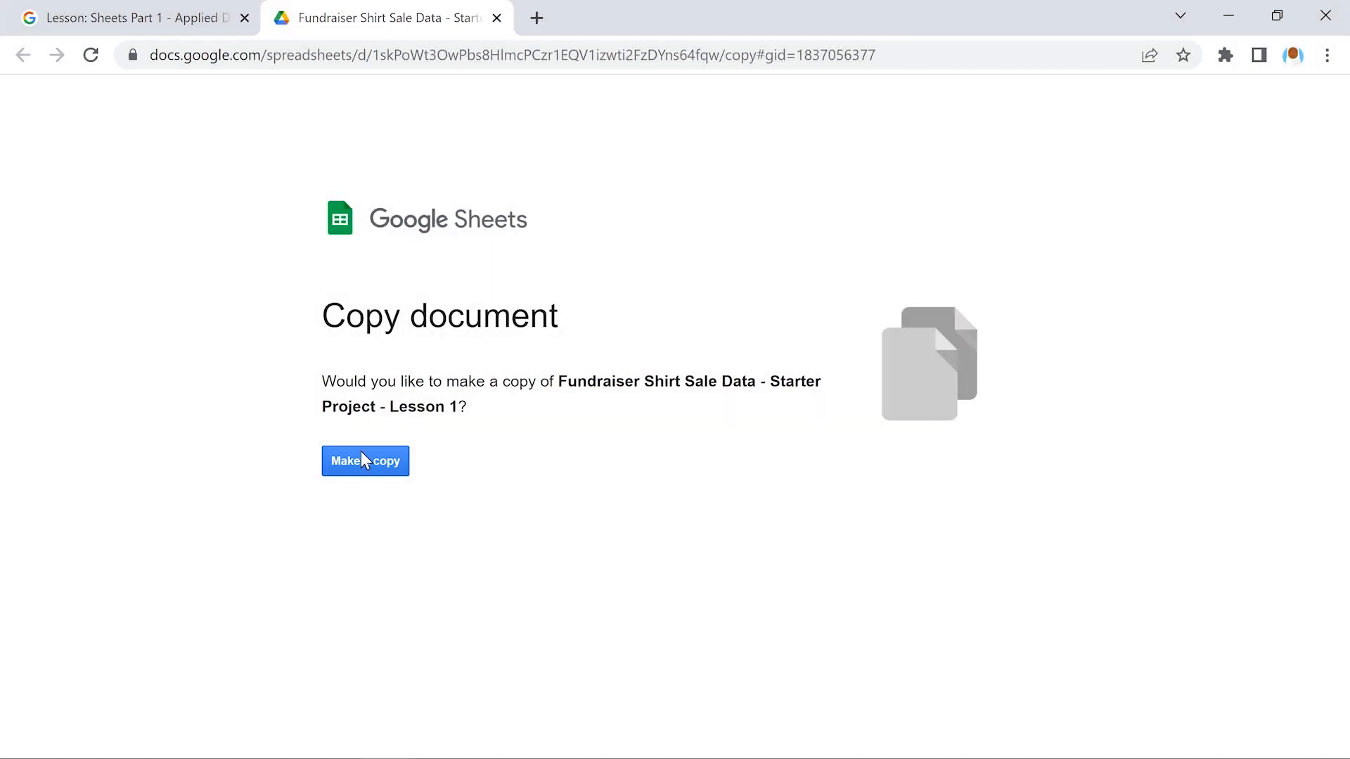
click(362, 459)
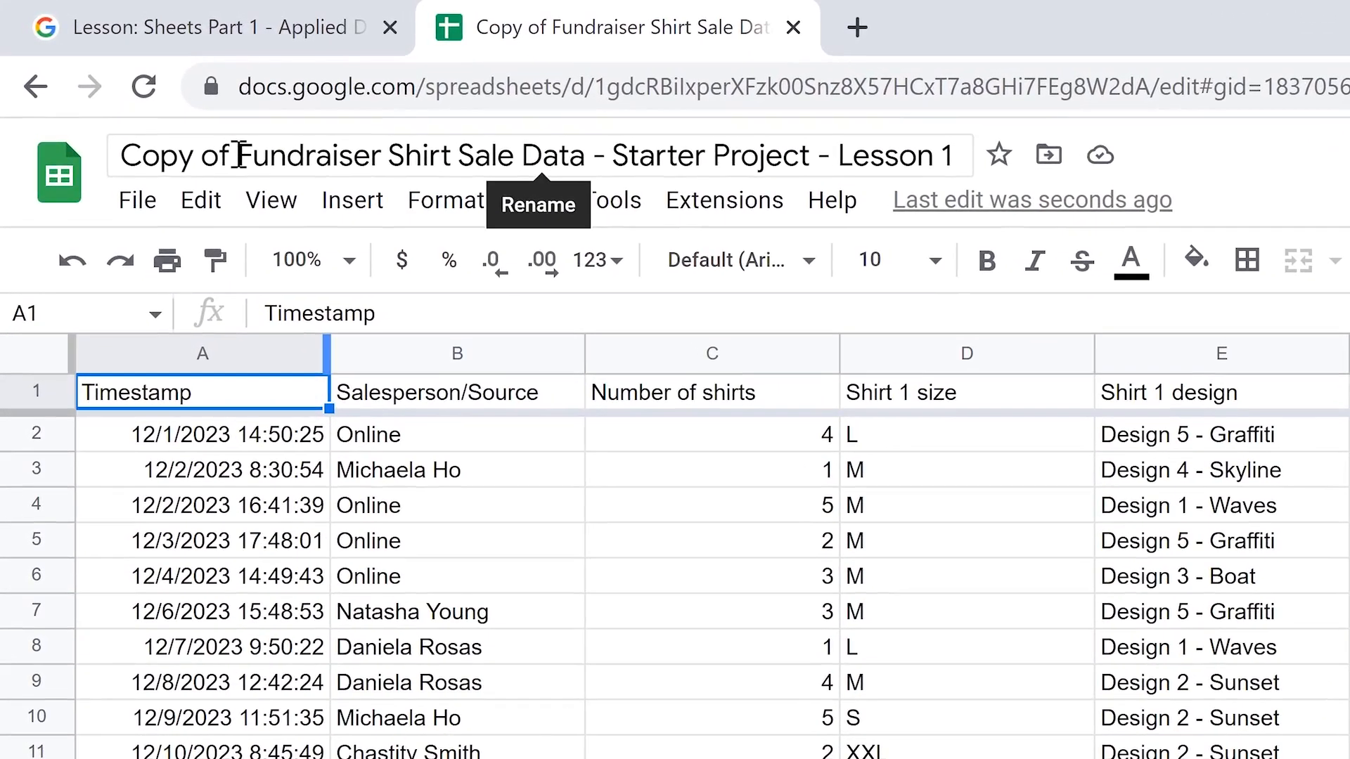
click(150, 98)
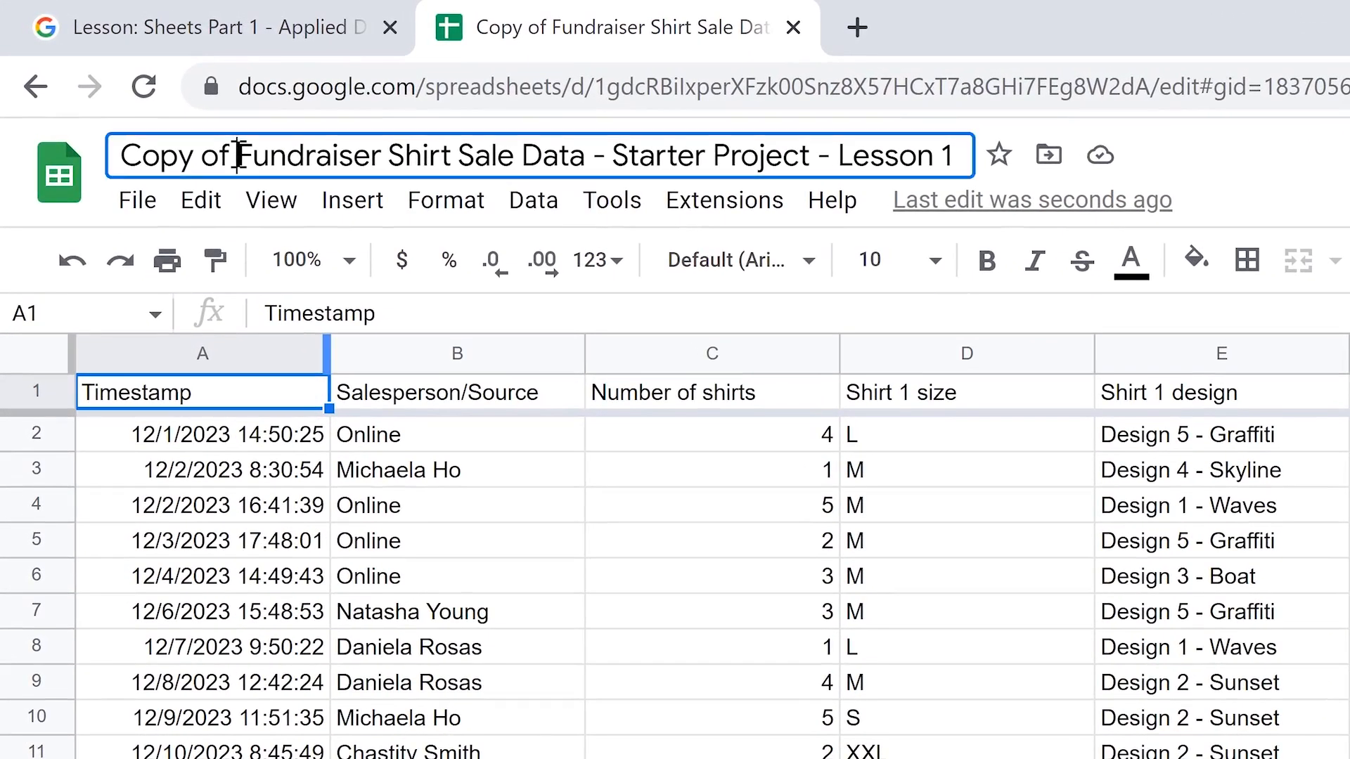
drag(238, 155, 118, 155)
key(BackSpace)
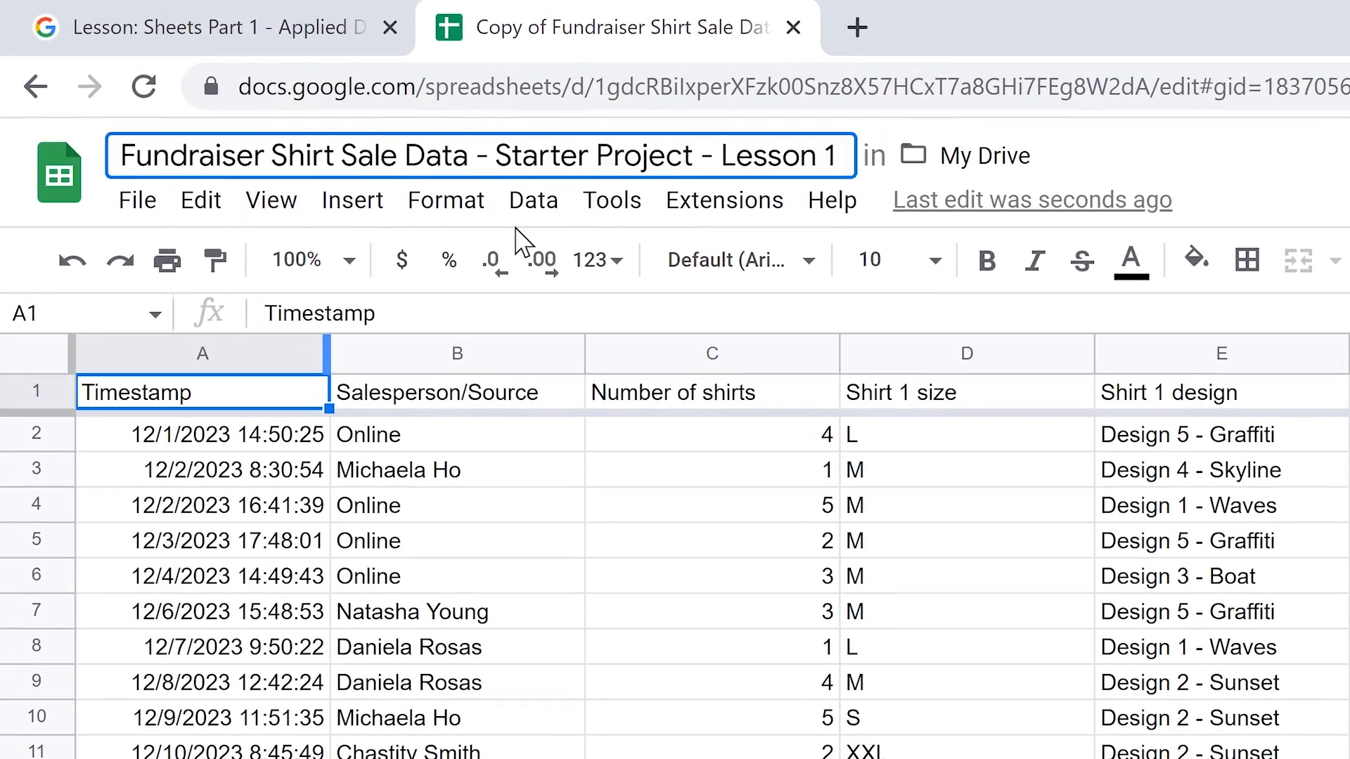
drag(837, 155, 496, 156)
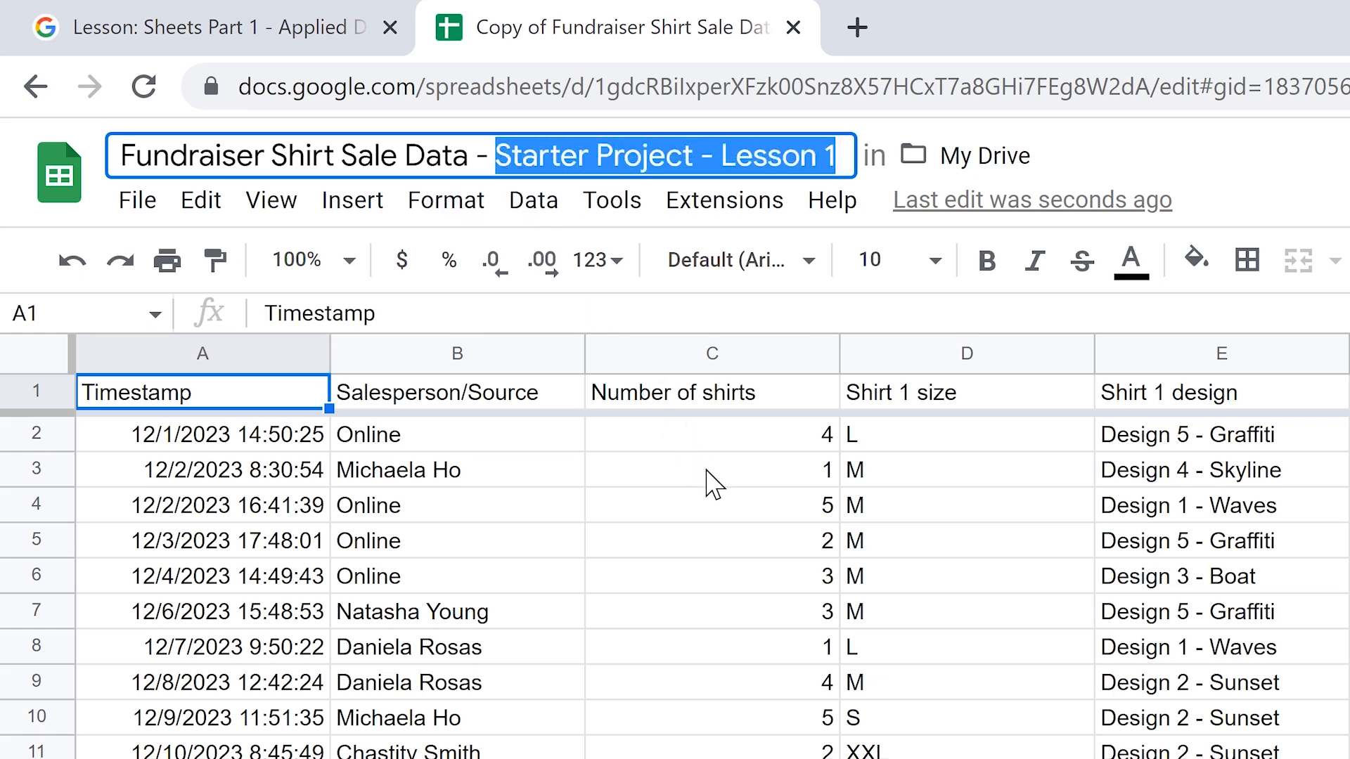
key(Return)
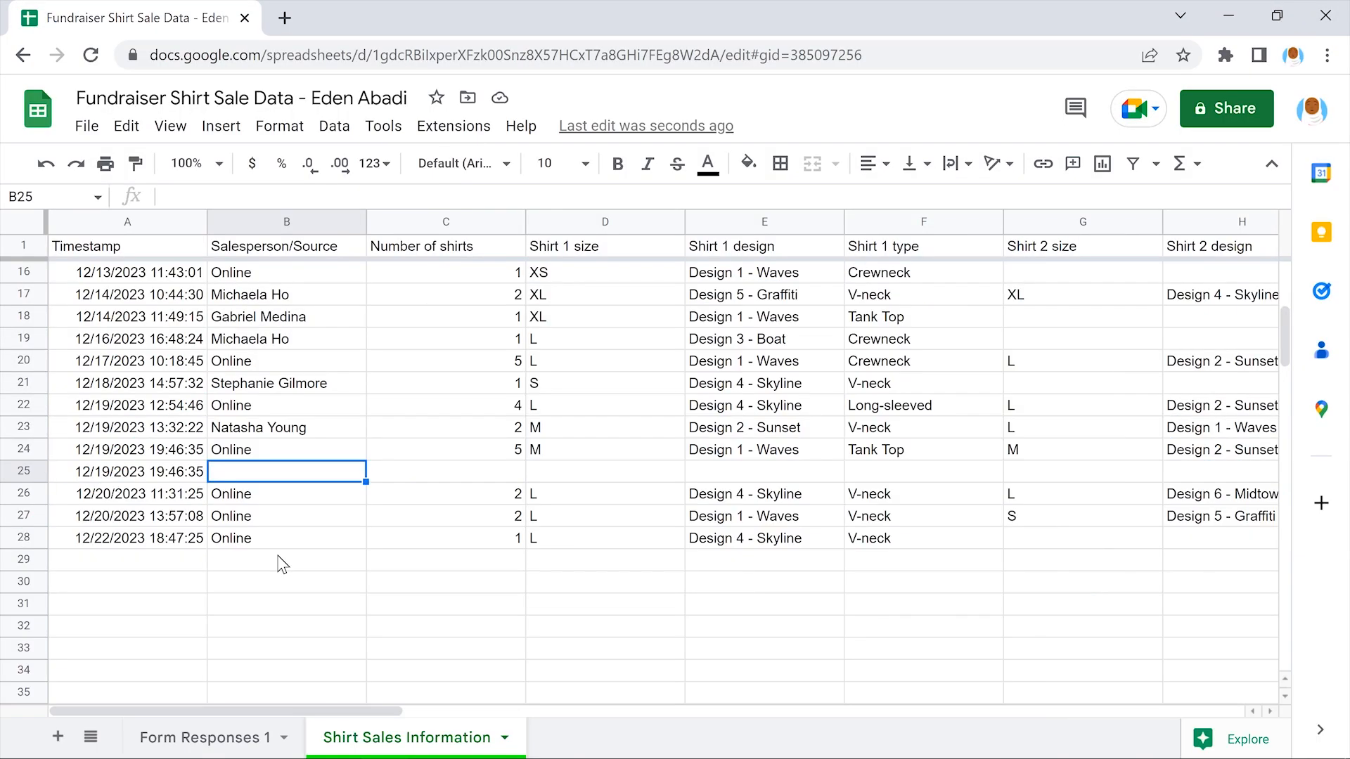
Enter Online, 2, L and Design 3 - Boat across cells B25 to E25
text(Online)
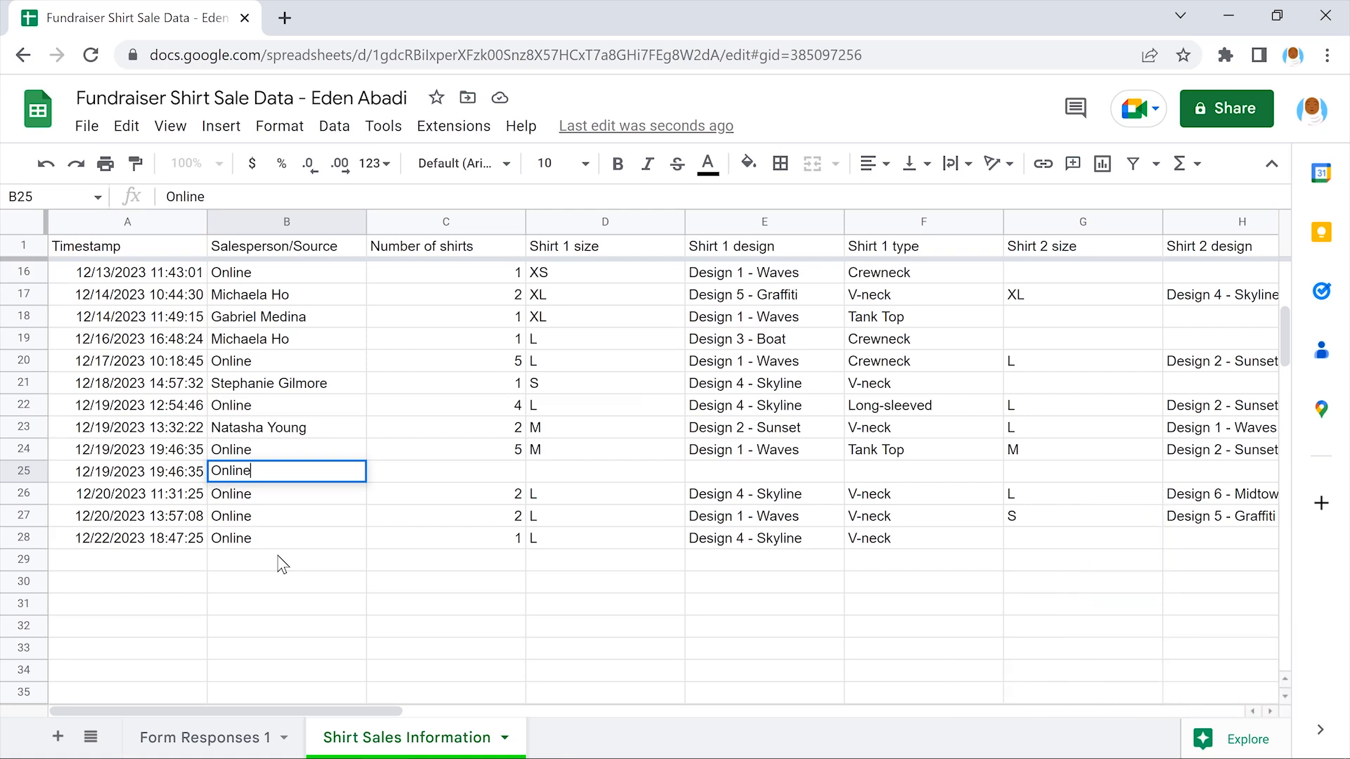
key(Right)
text(2)
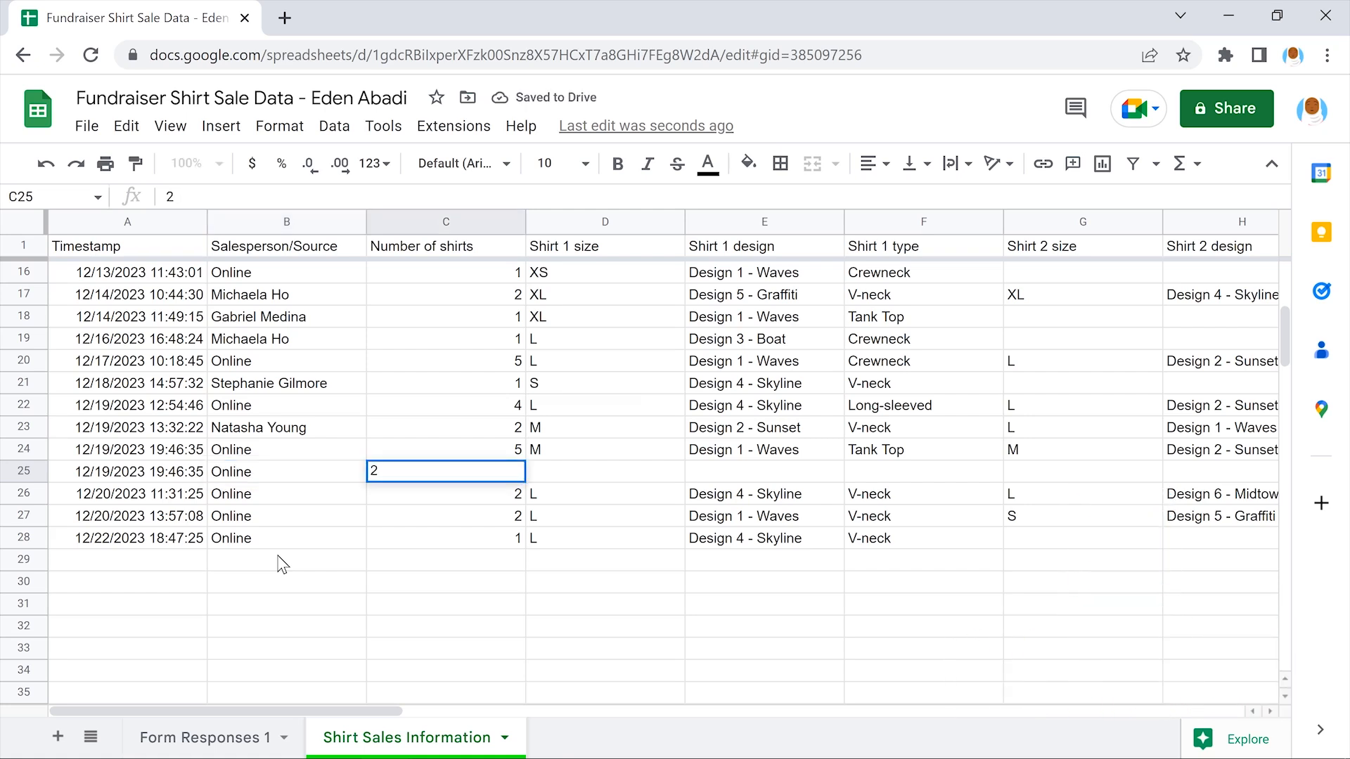
key(Right)
text(L)
key(Right)
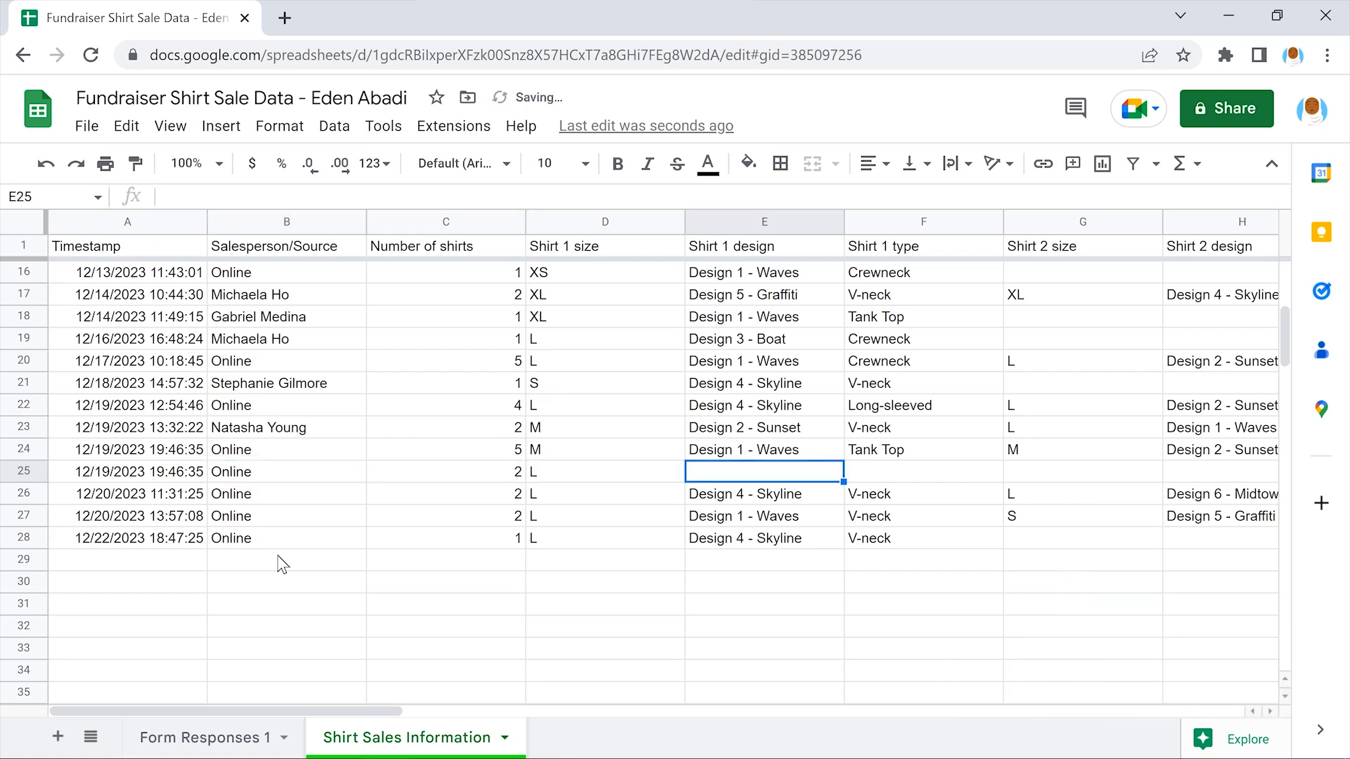
text(Design 3 - Boat)
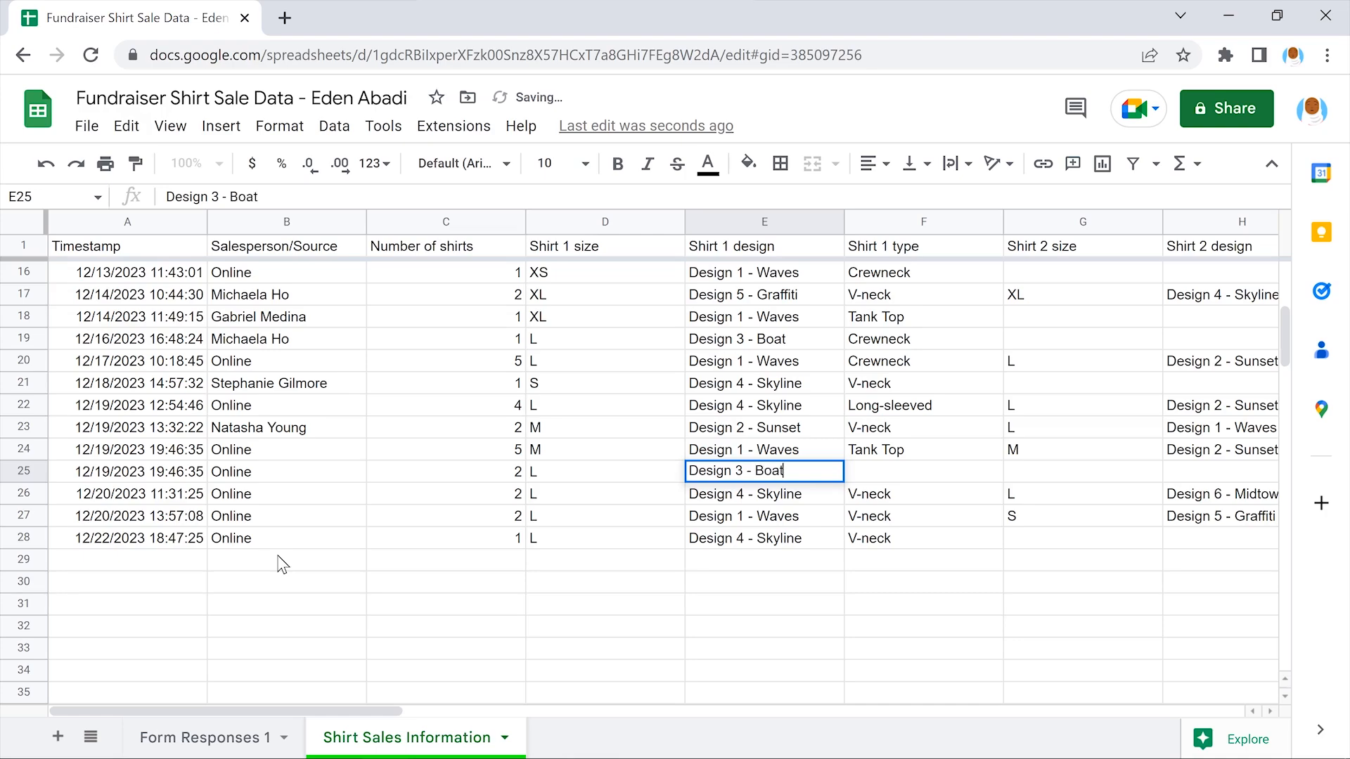
key(Right)
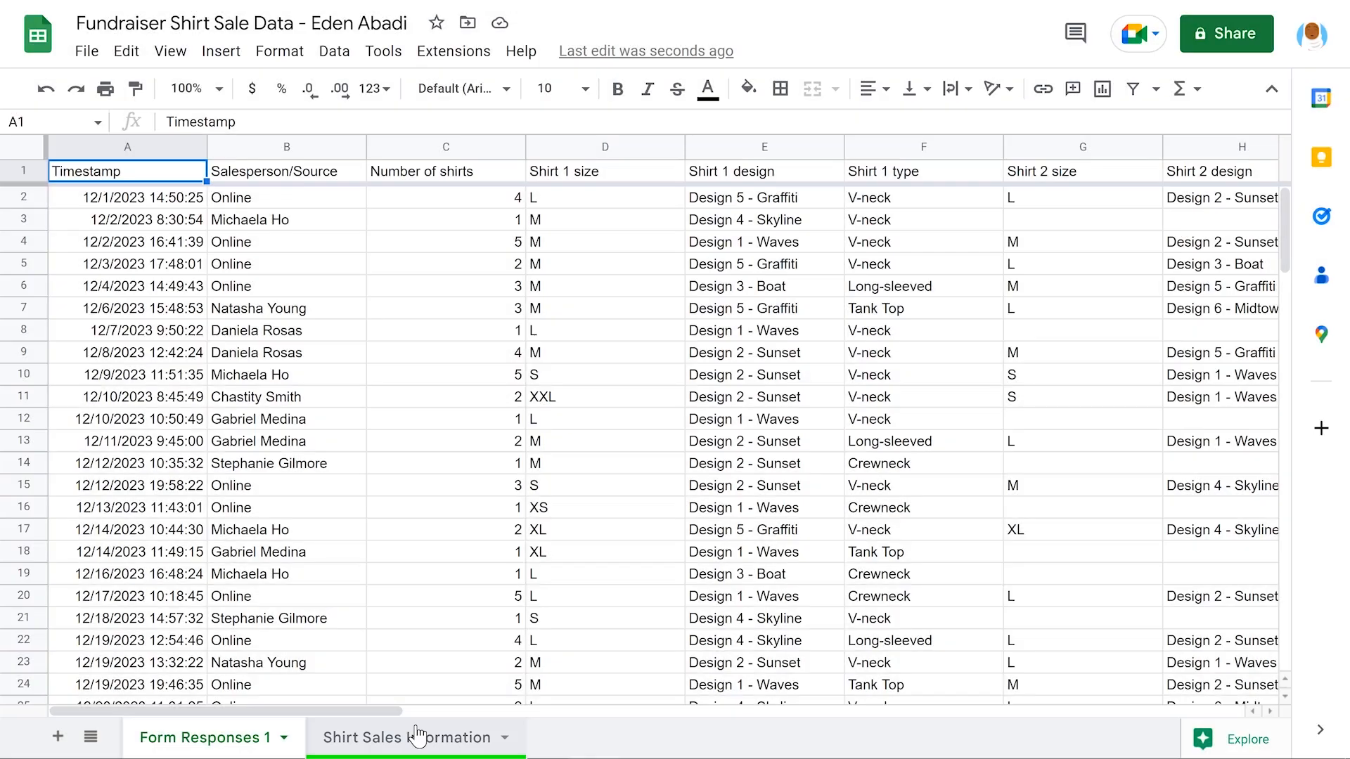
Open the Shirt Sales Information sheet and scroll down and right to the Payment method column
click(417, 734)
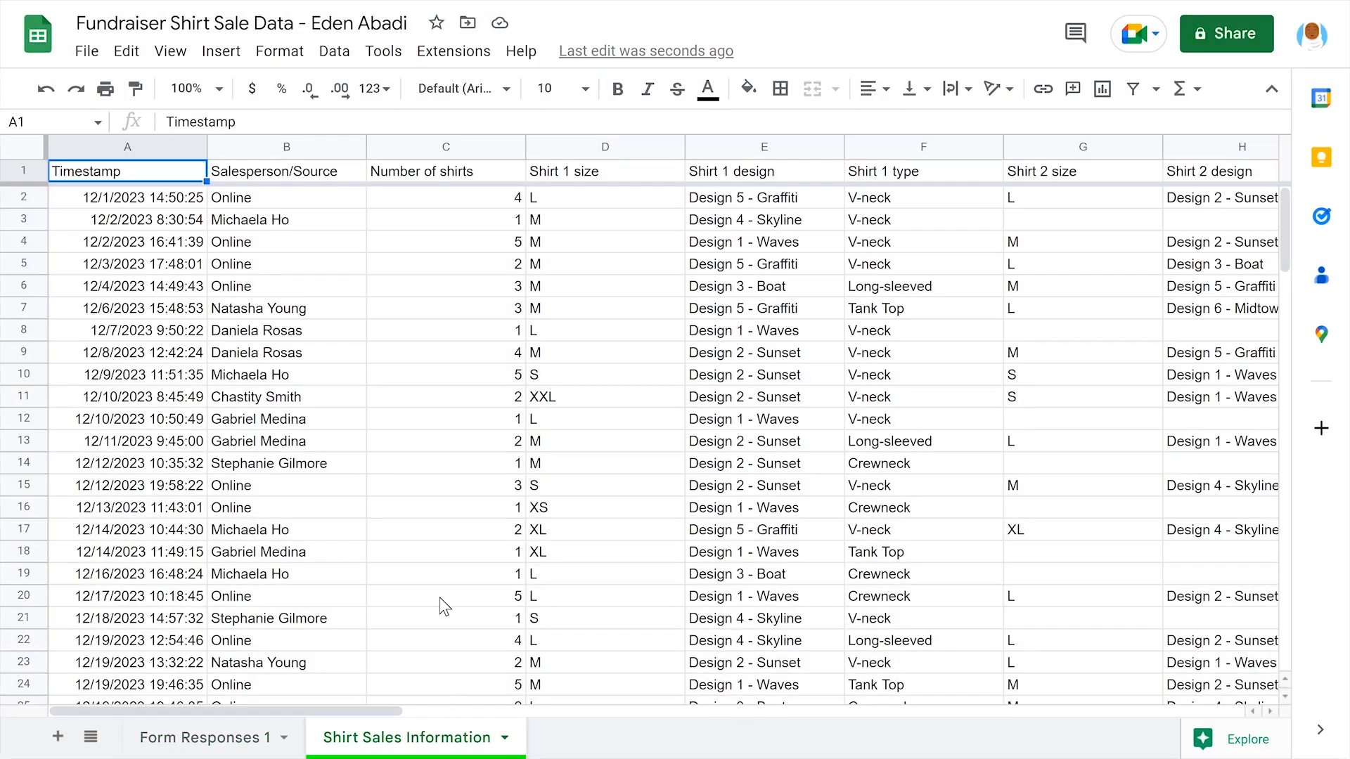
scroll(444, 606, down, 2)
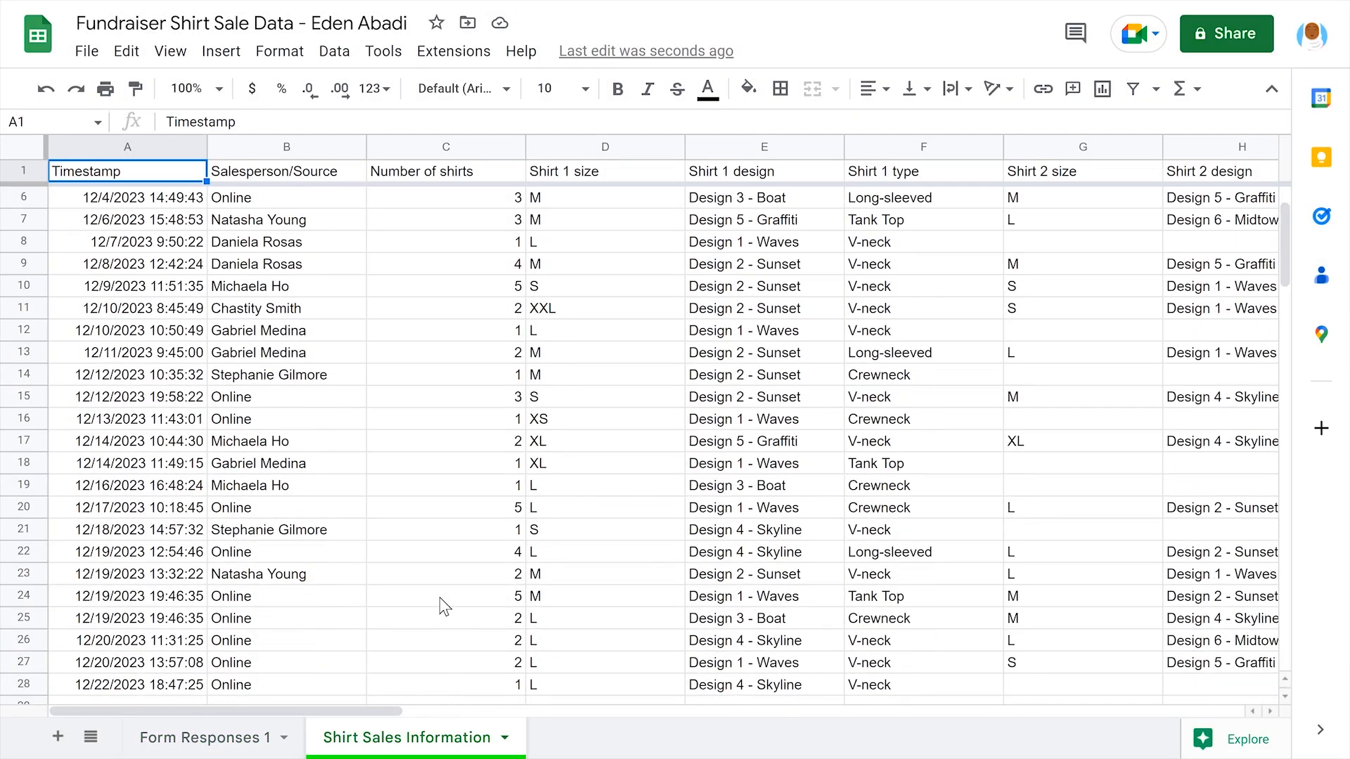
scroll(444, 606, right, 10)
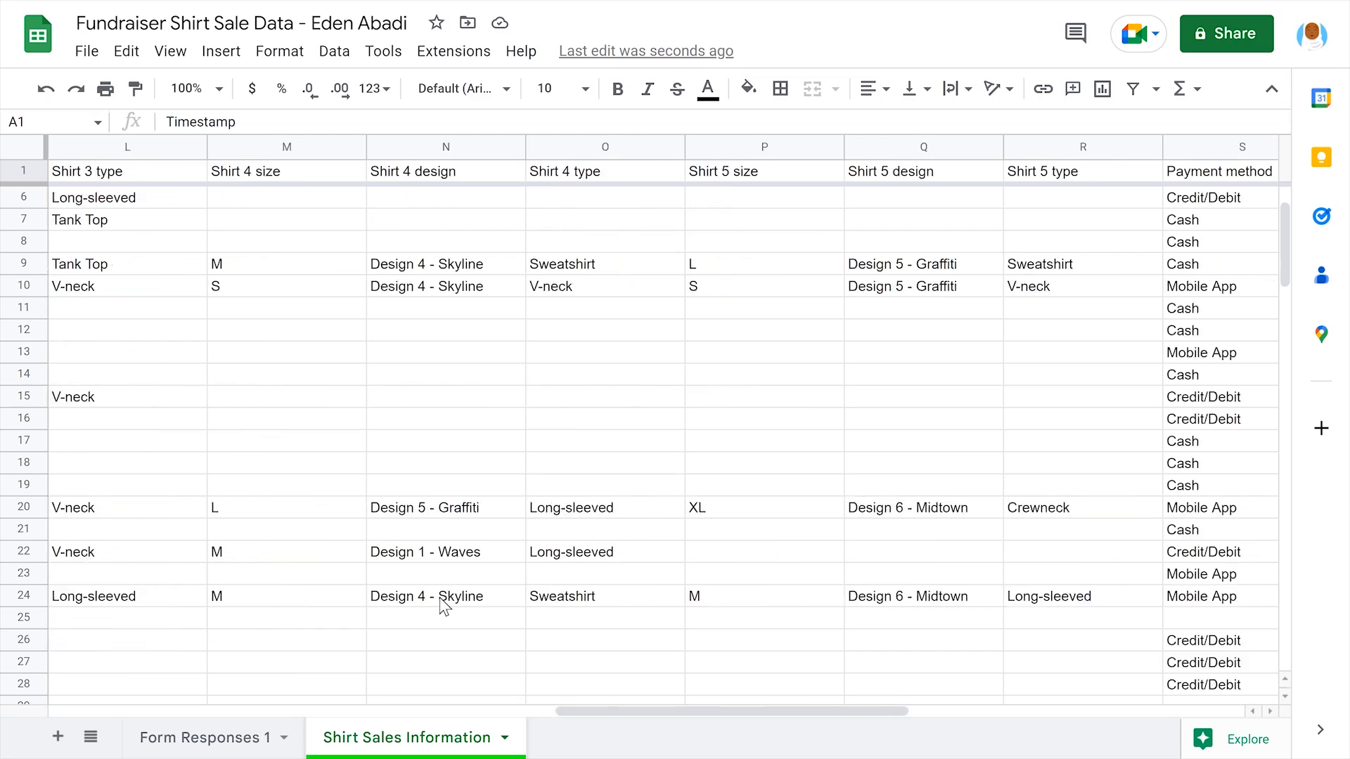
scroll(445, 606, right, 3)
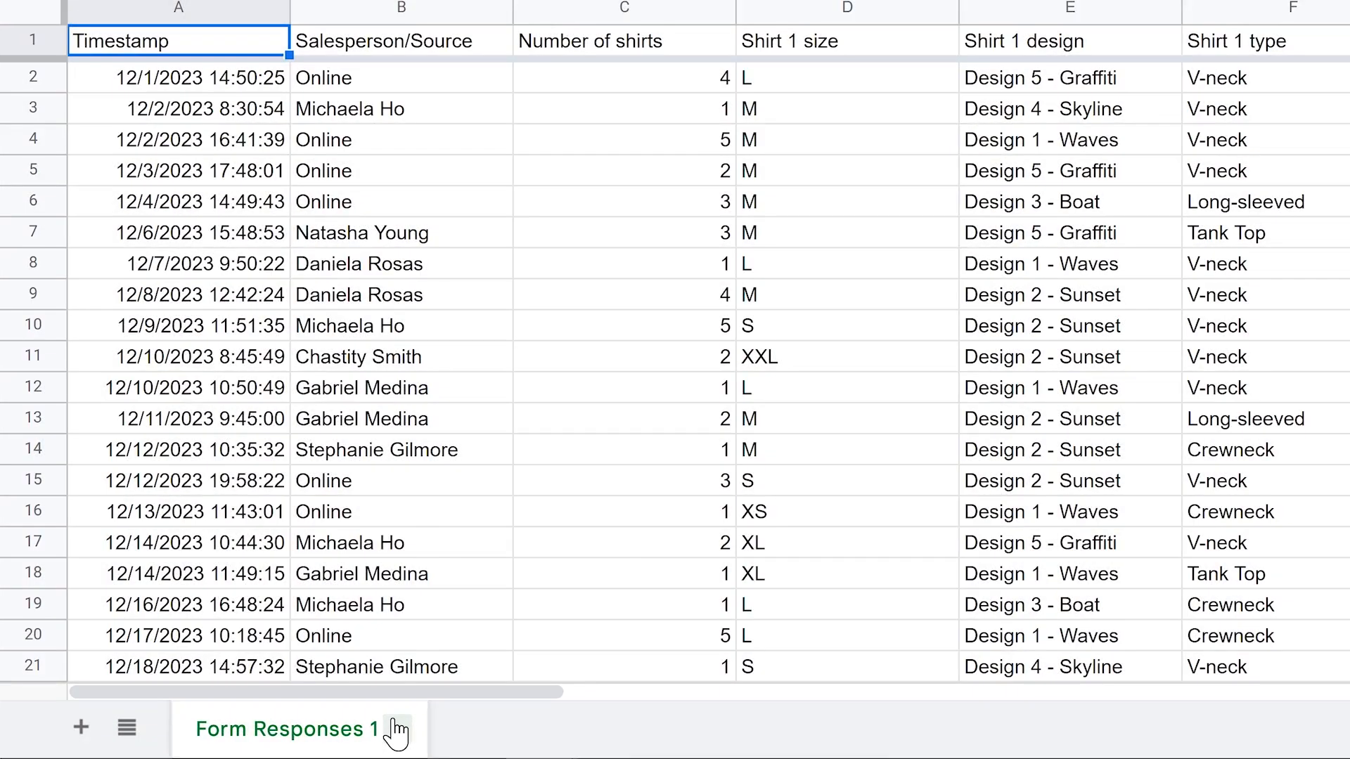
Duplicate the Form Responses 1 sheet and rename the copy 'Shirt Sales Information'
click(357, 731)
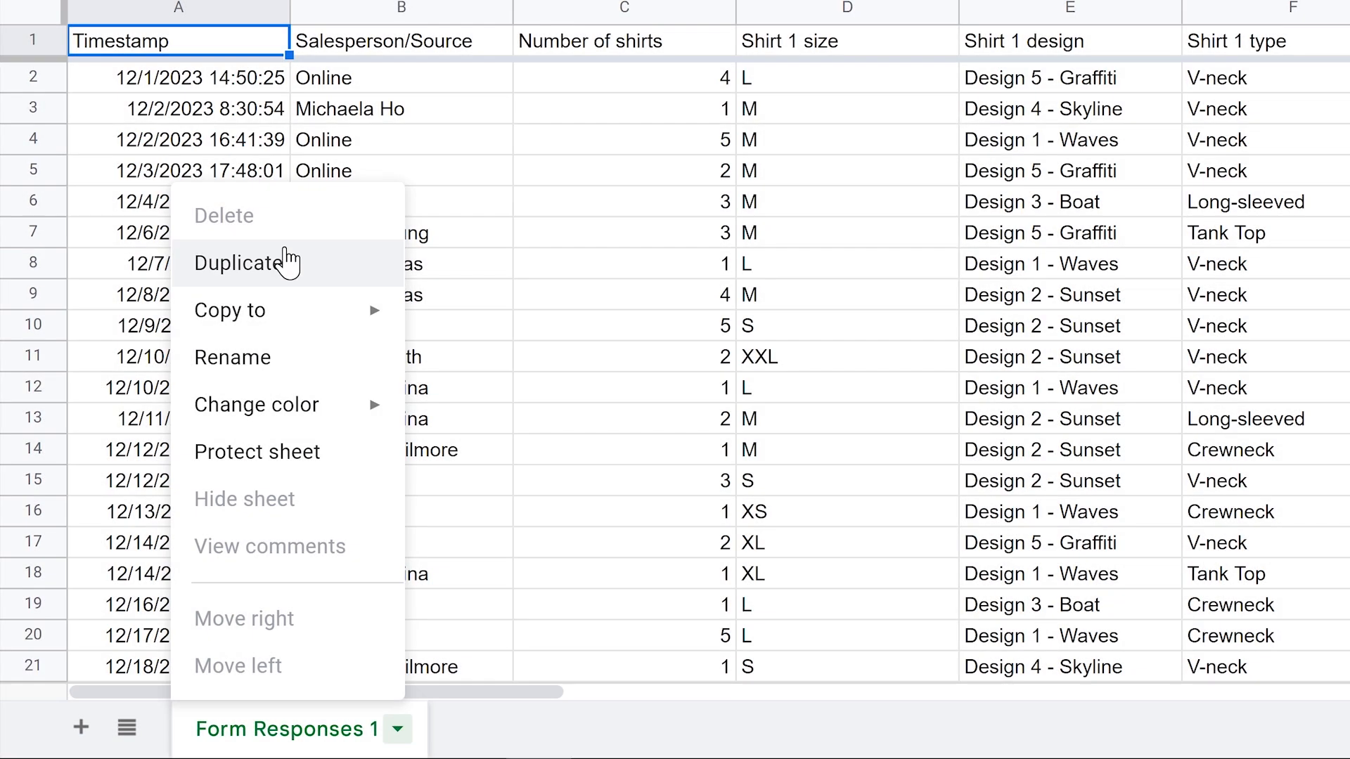
click(288, 262)
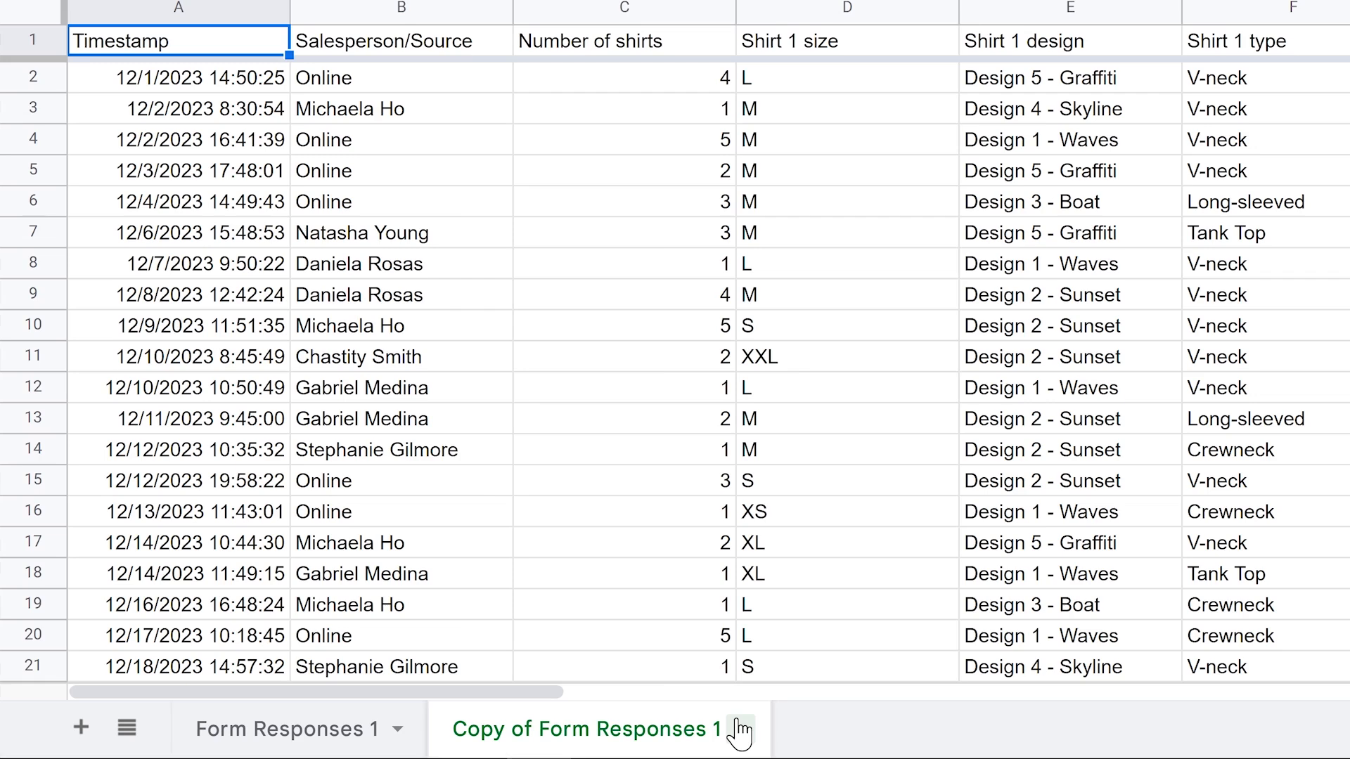
click(741, 729)
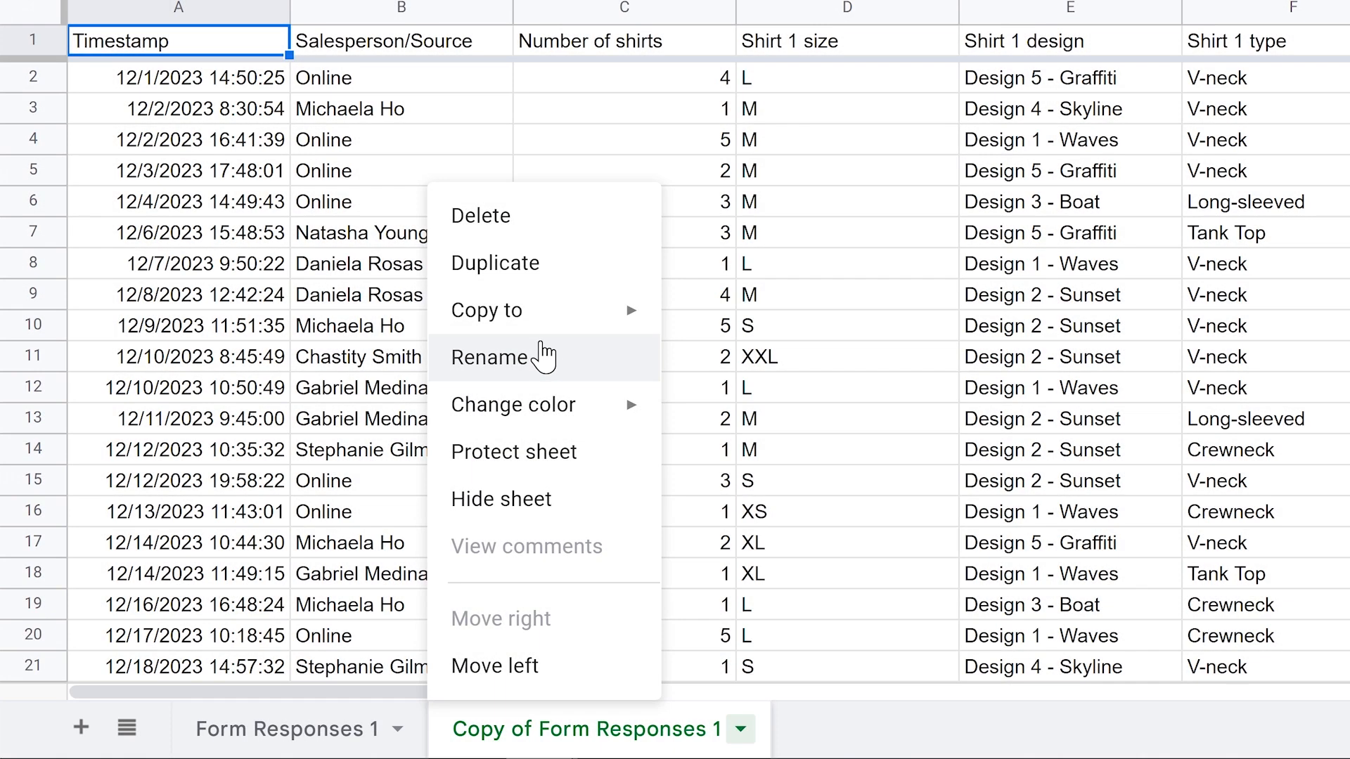
click(543, 356)
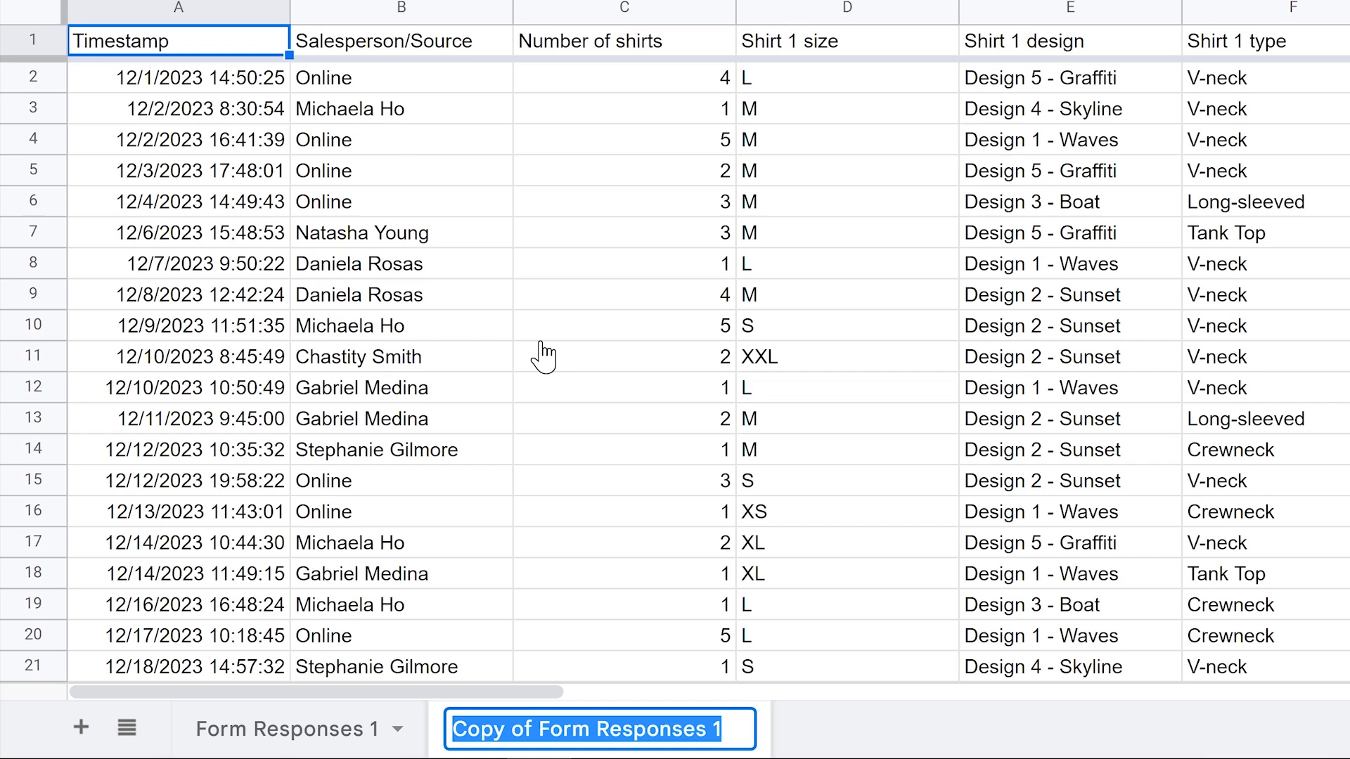
text(Shirt Sales Informatio)
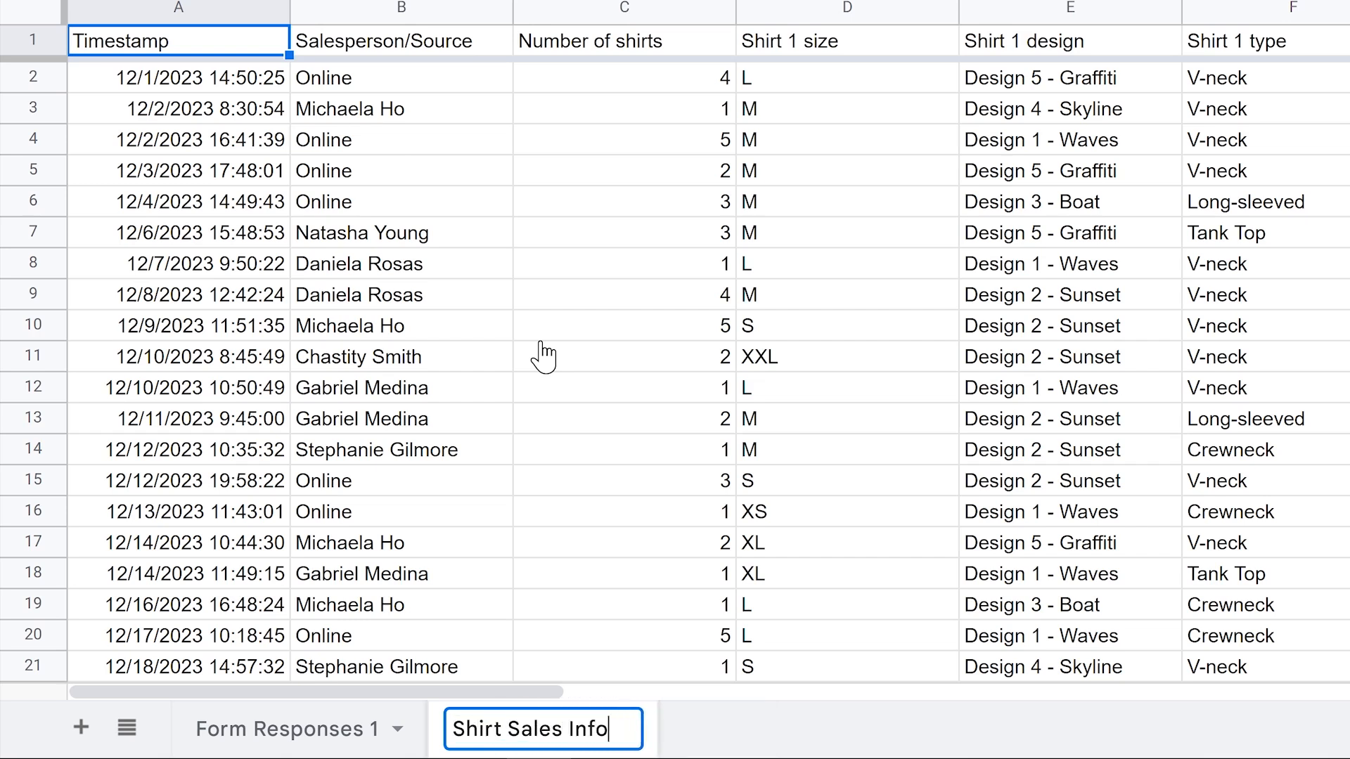
text(n)
key(Return)
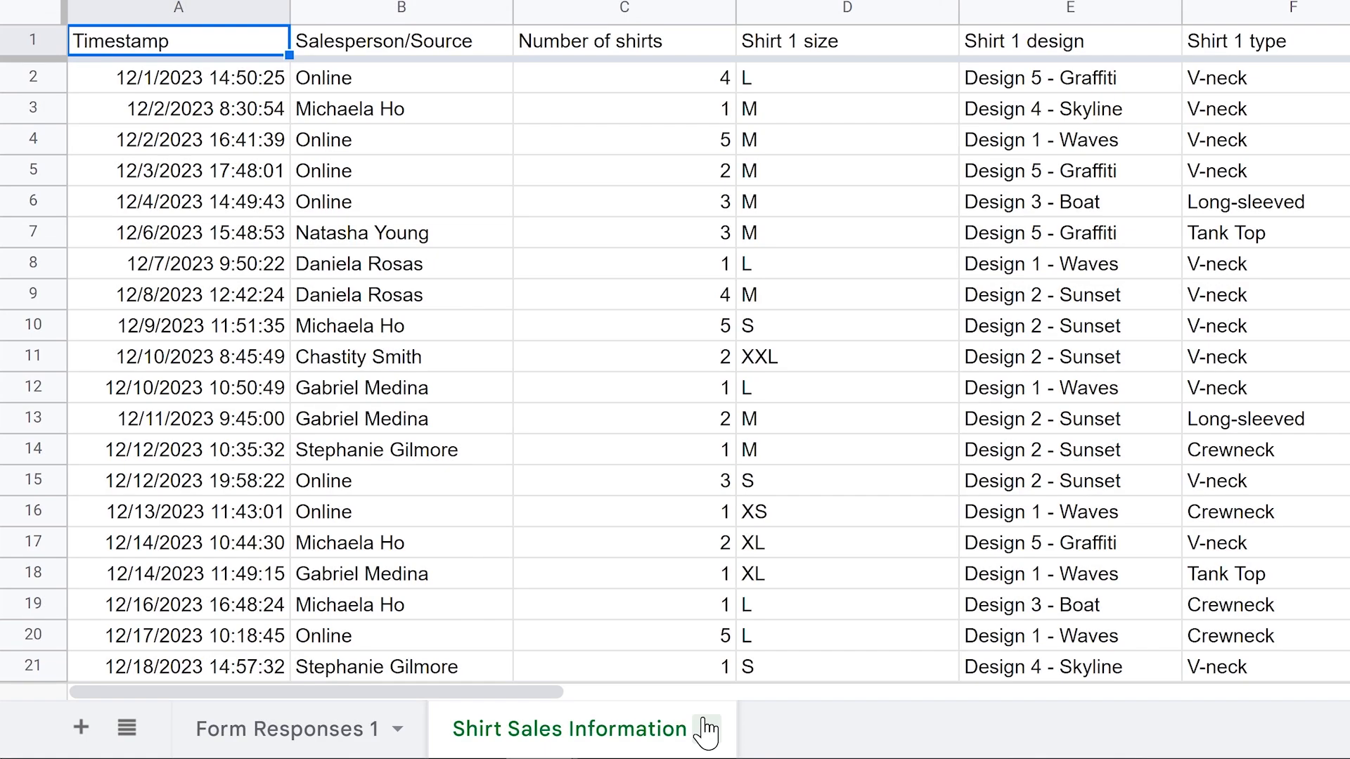
Color the Shirt Sales Information tab orange, then reopen its color options to switch it to green
click(706, 727)
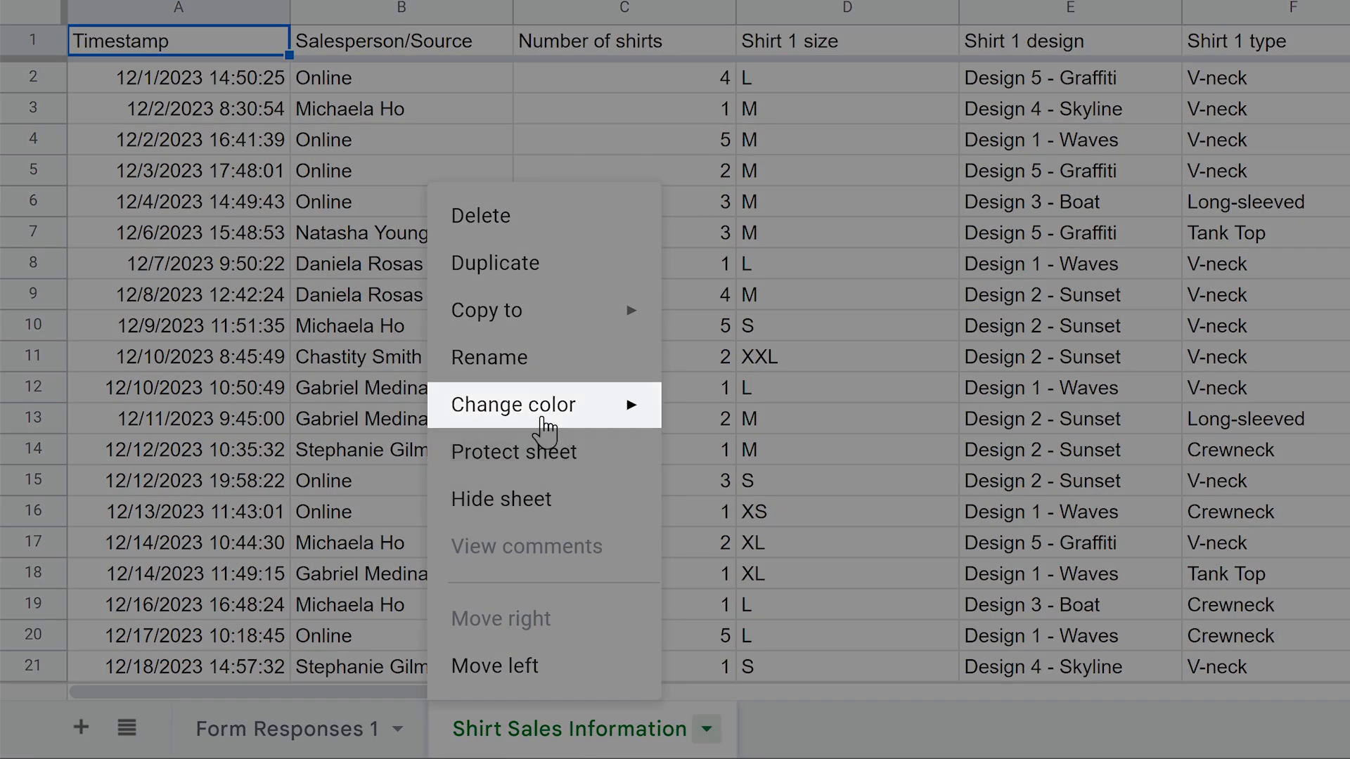
mouse_move(540, 403)
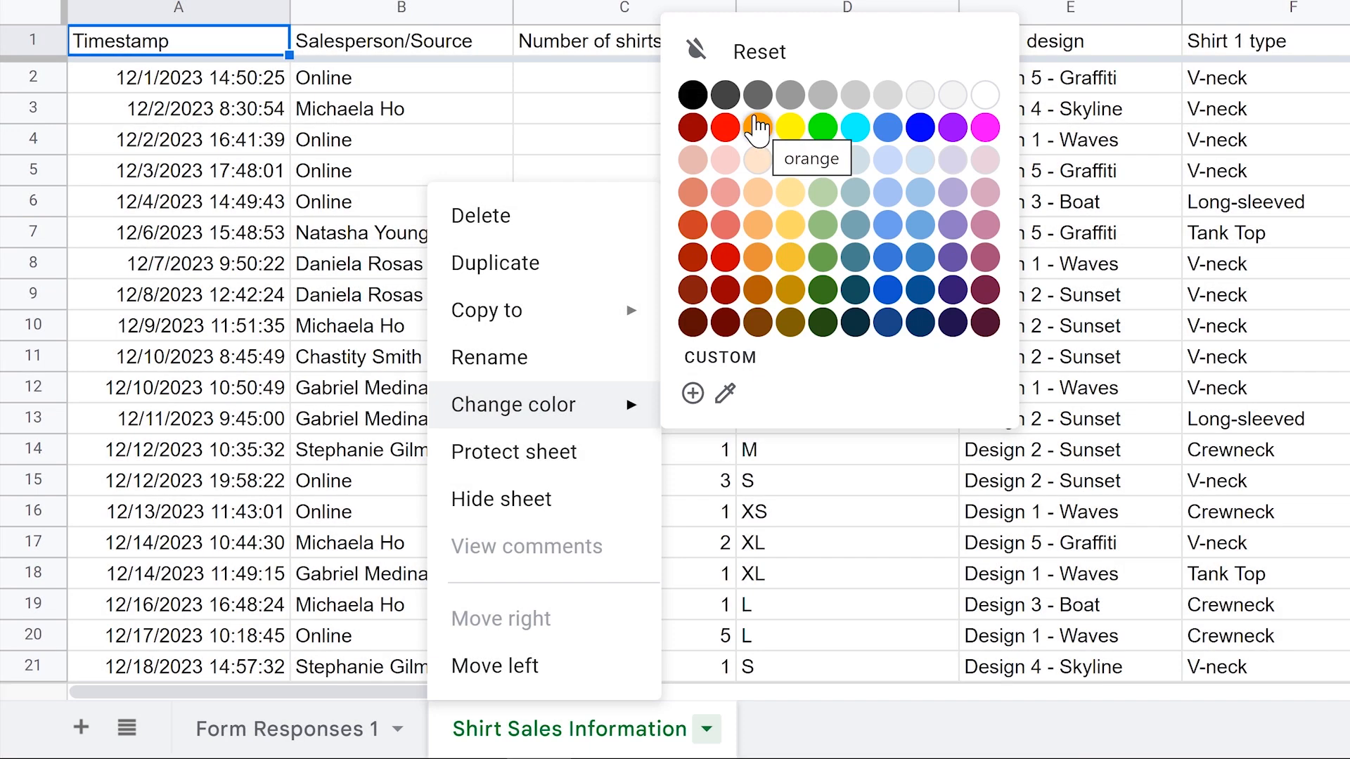
click(757, 128)
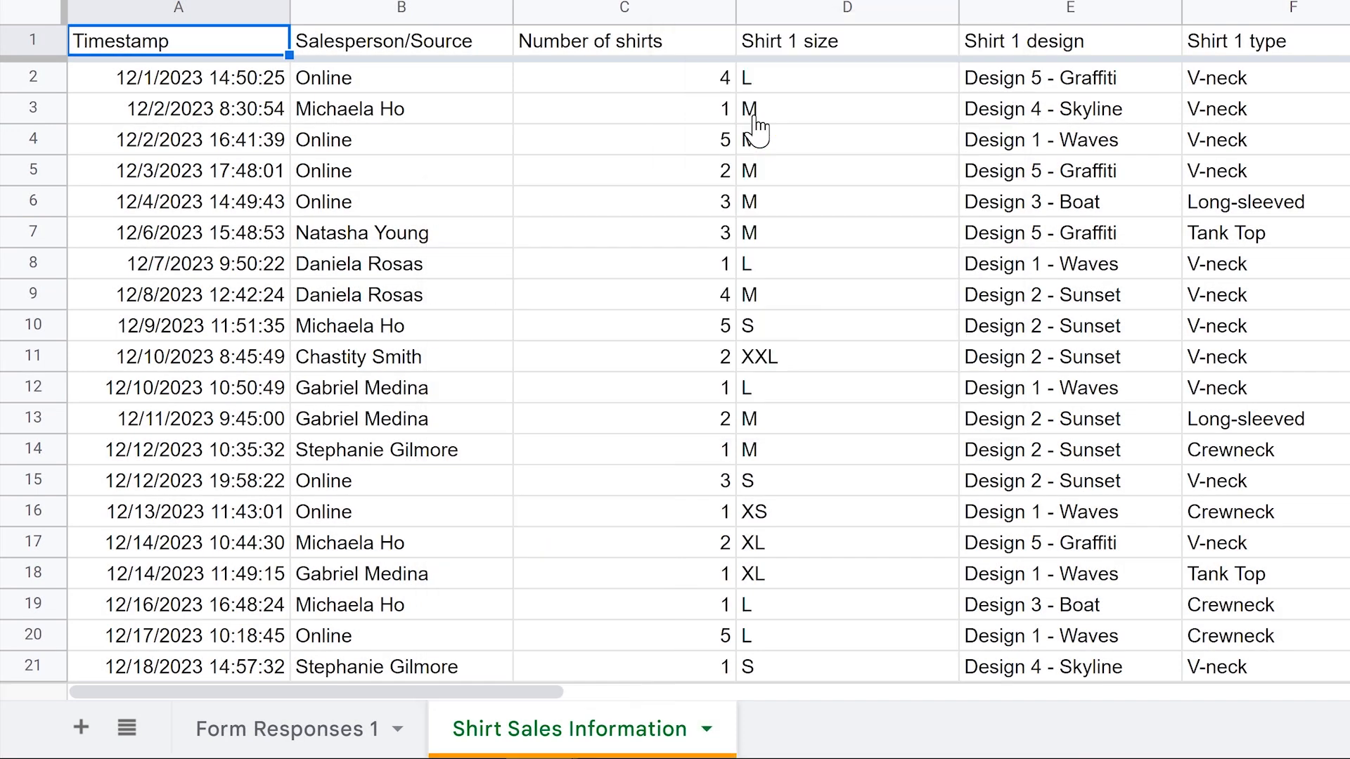
click(705, 730)
mouse_move(537, 402)
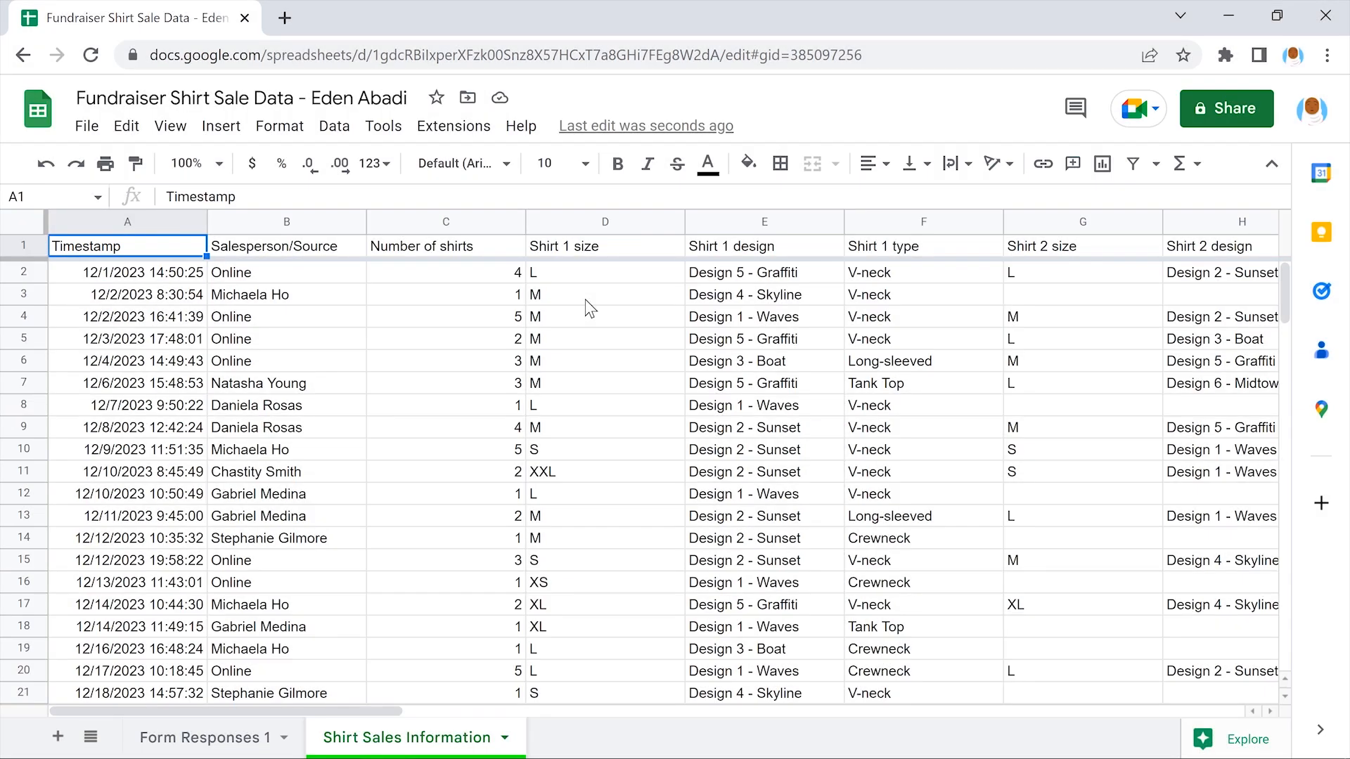
Insert one empty row below row 24, after the 12/19/2023 19:46:35 sale
scroll(589, 308, down, 5)
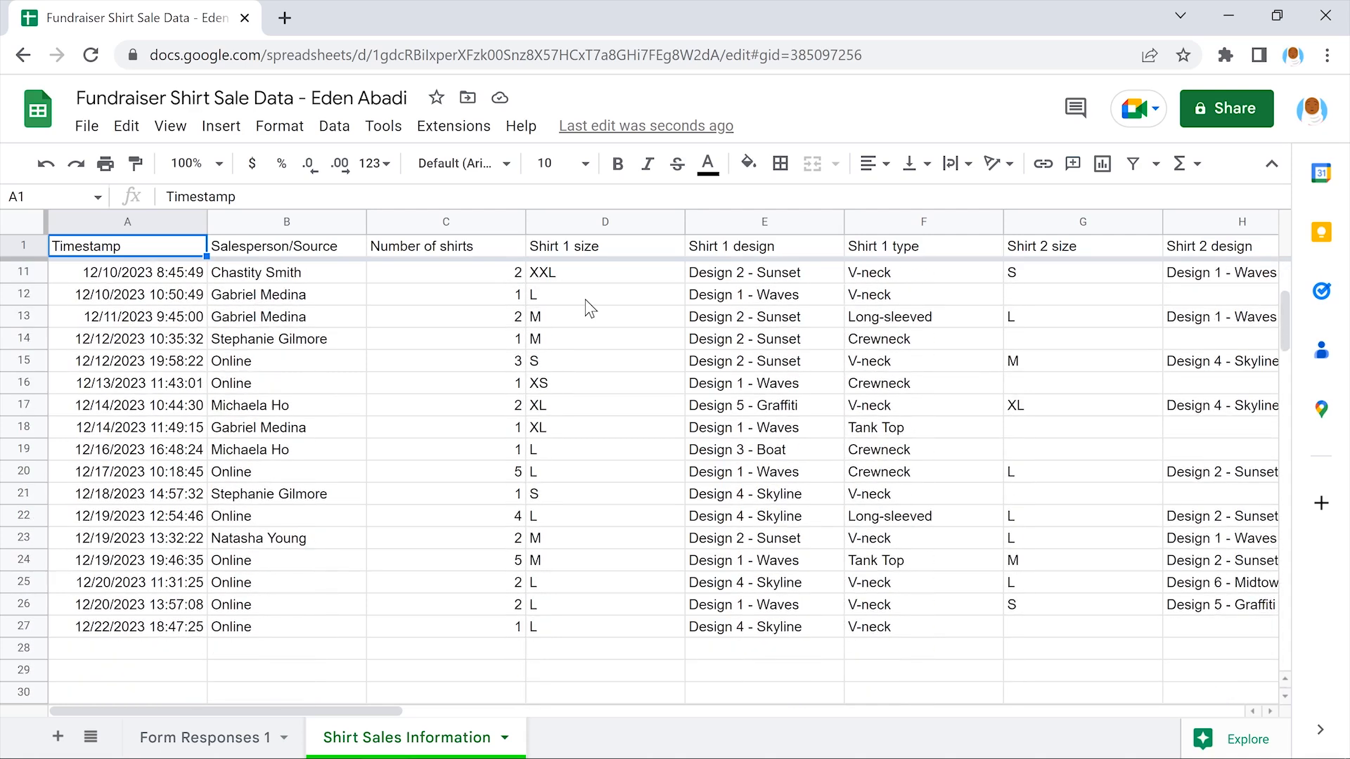
scroll(589, 308, down, 1)
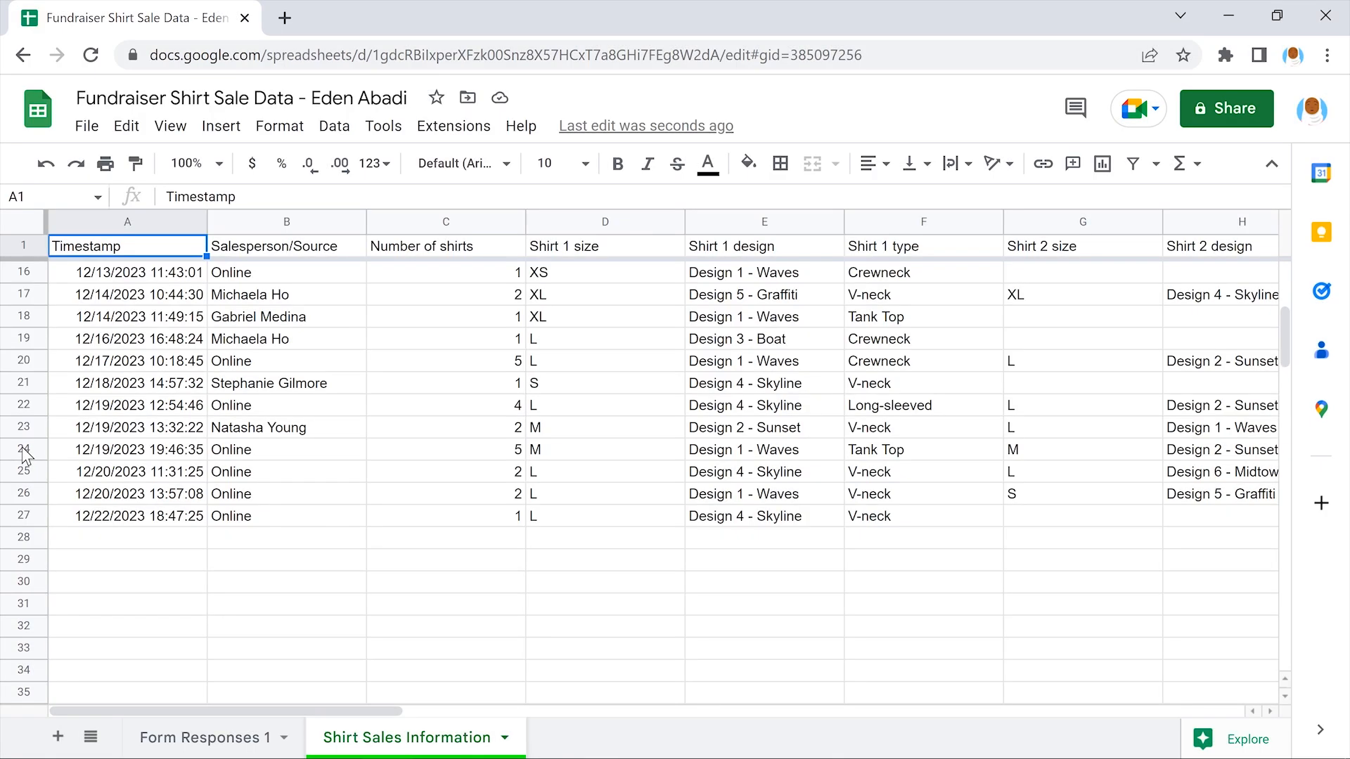
click(23, 450)
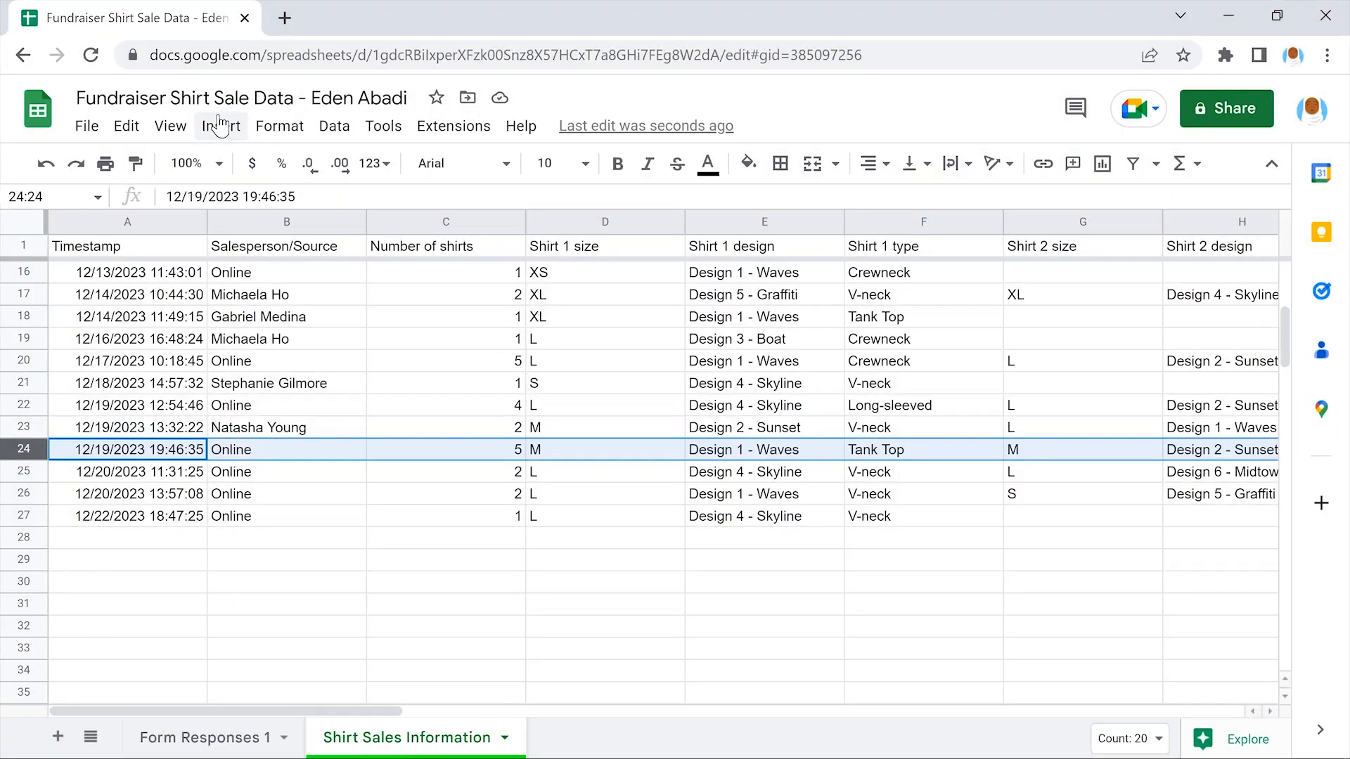
click(220, 125)
mouse_move(360, 196)
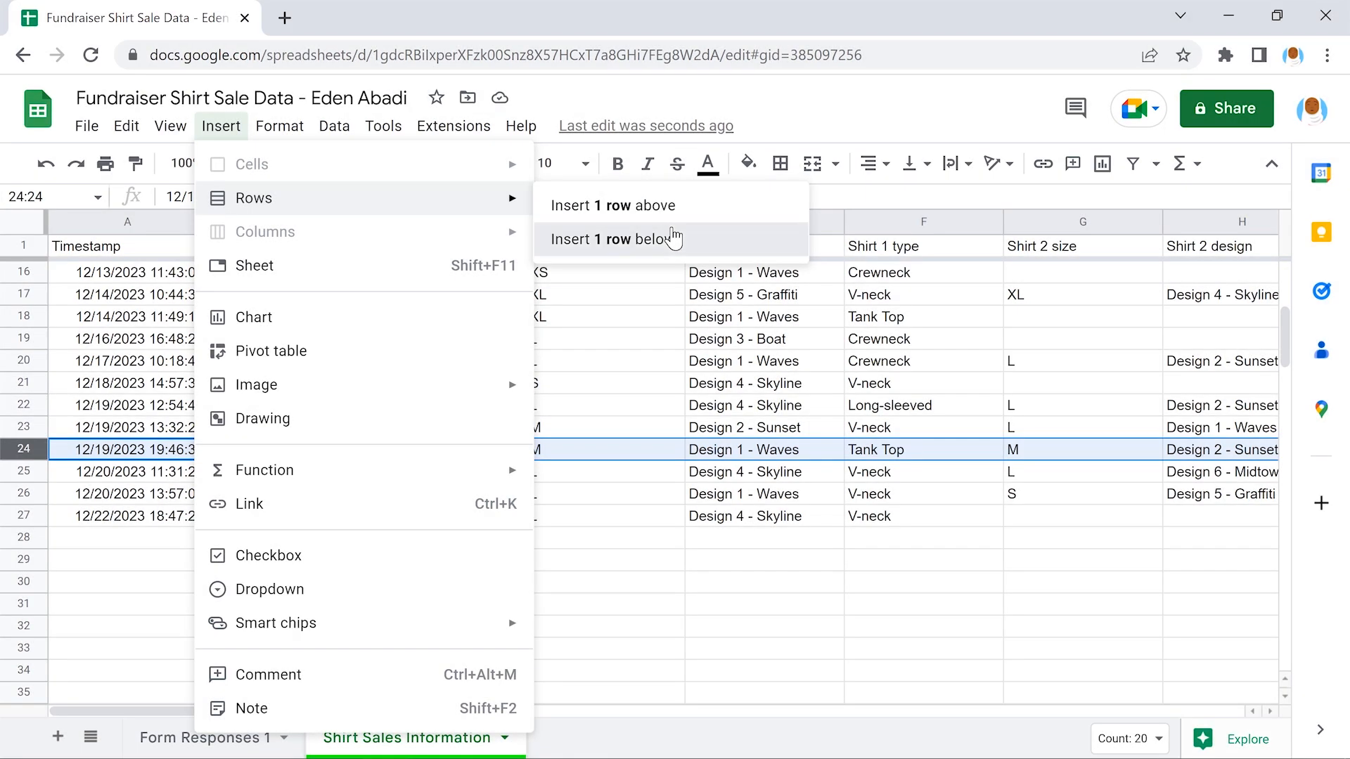
click(673, 237)
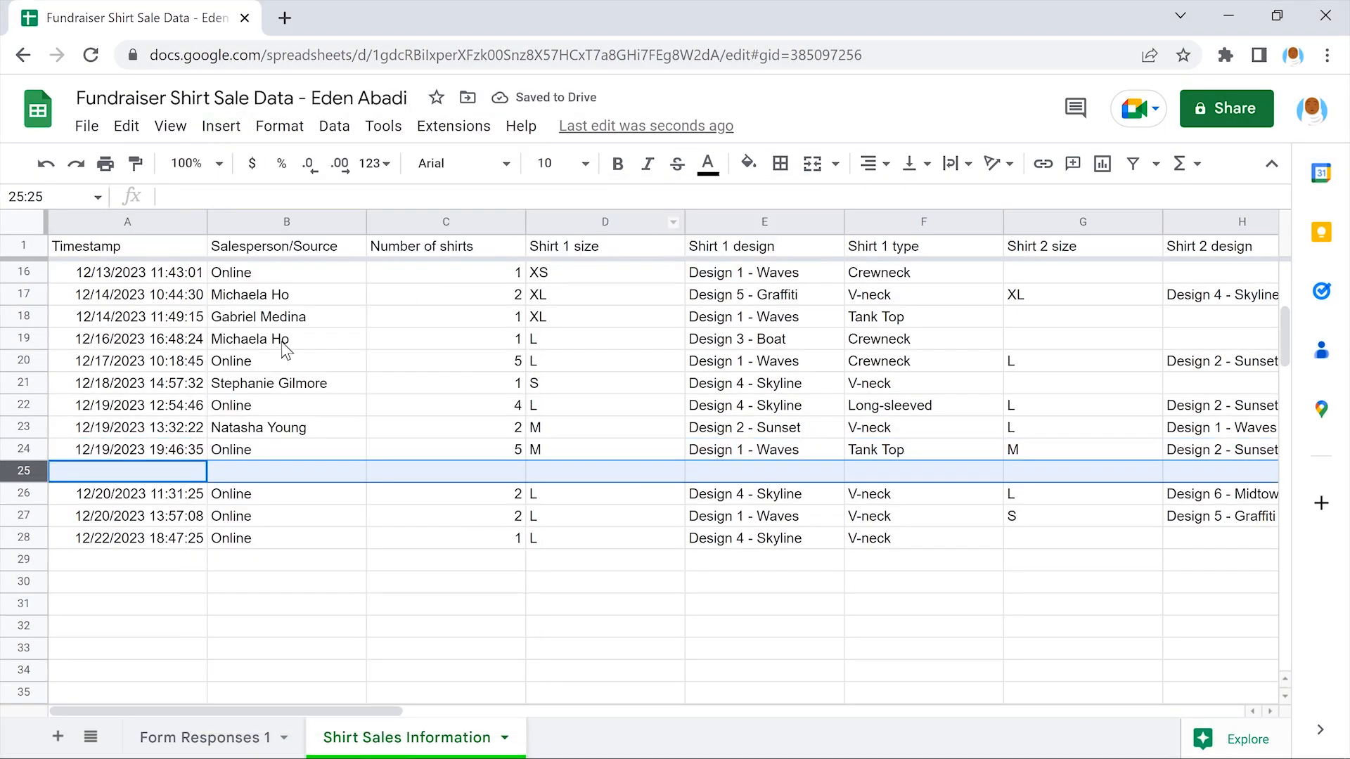
Select the 12/19/2023 19:46:35 timestamp in cell A24
click(133, 472)
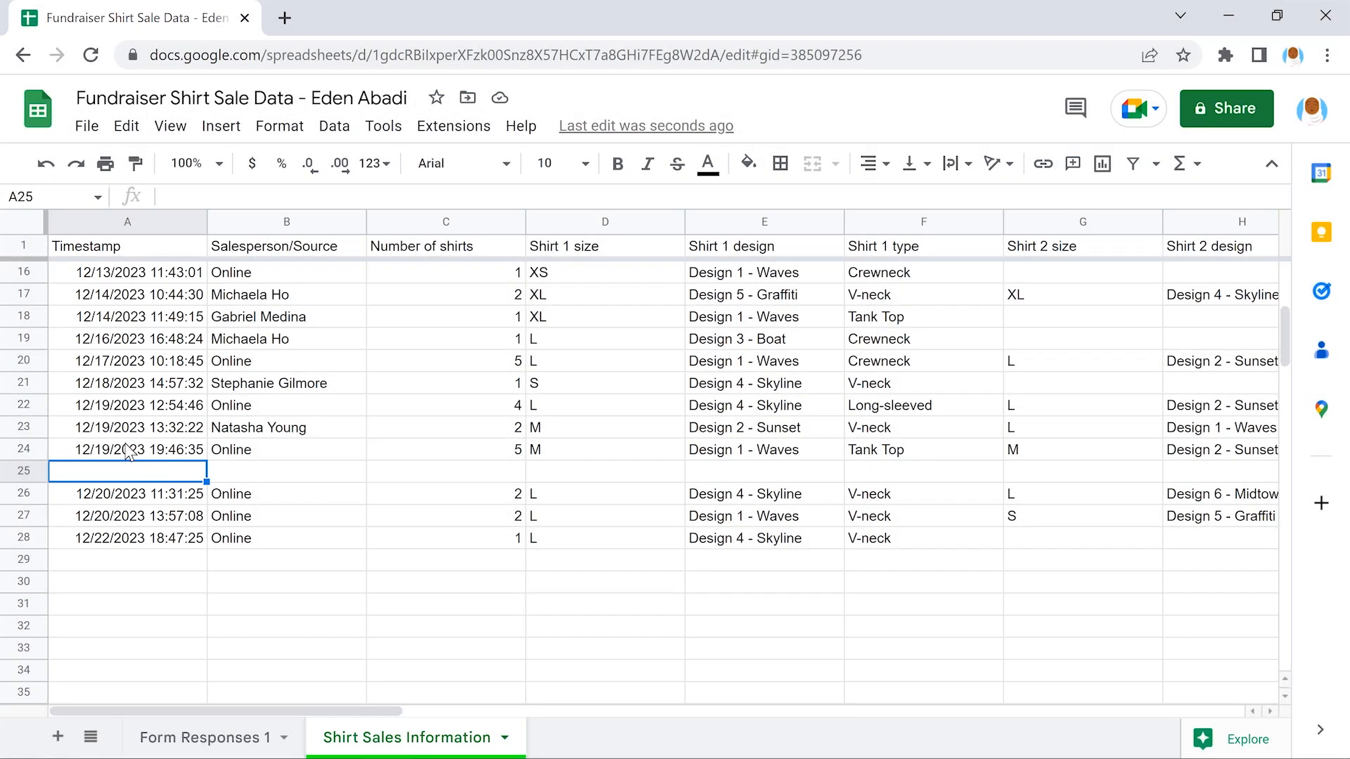
click(128, 450)
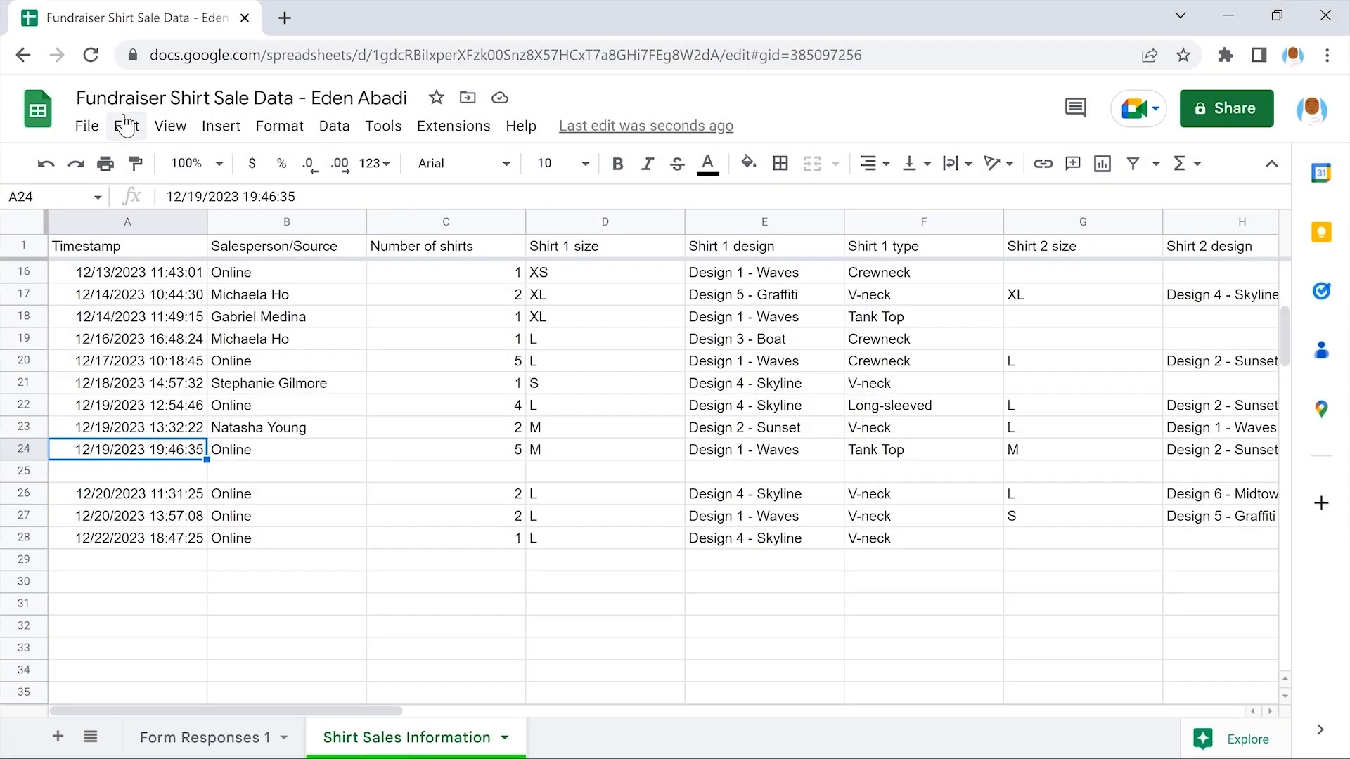
click(125, 125)
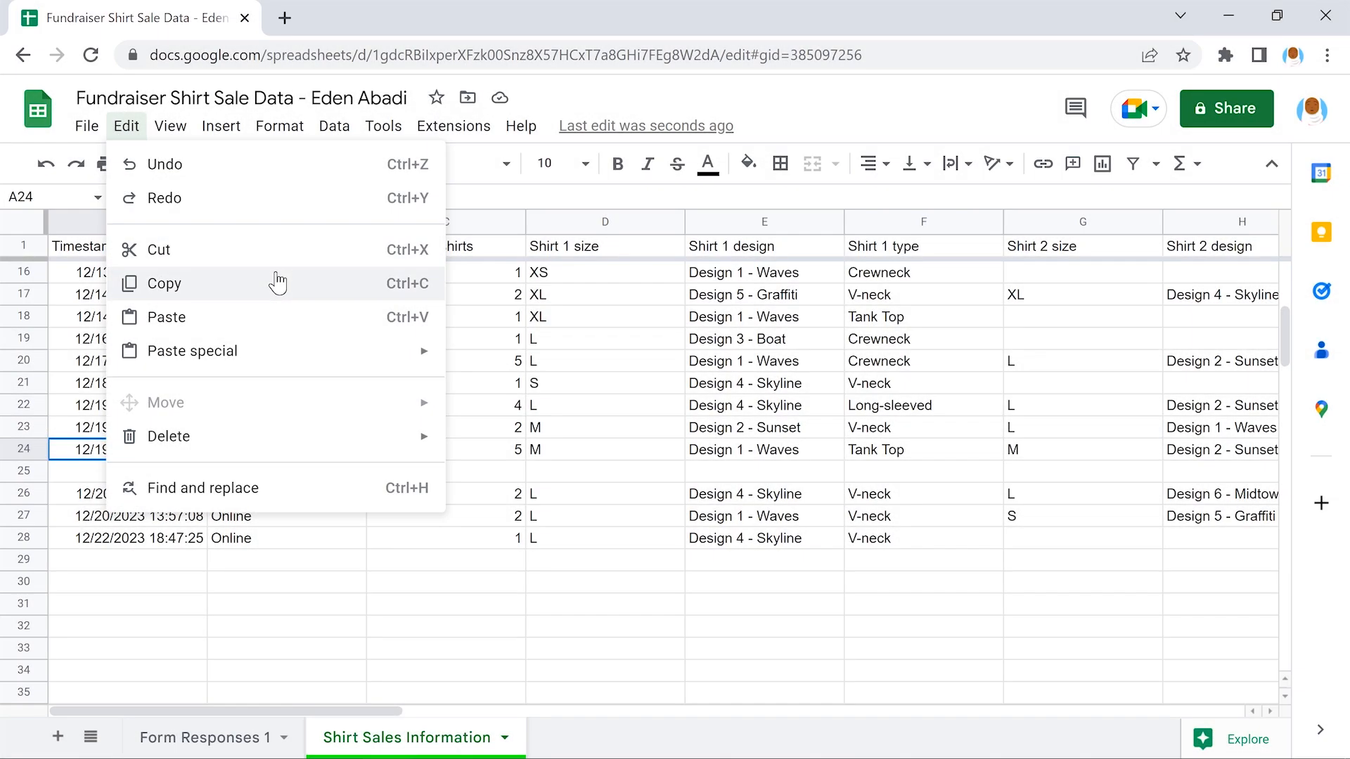
Copy the 12/19/2023 19:46:35 timestamp from A24 into A25, re-pasting with Ctrl+V after an undo
click(278, 282)
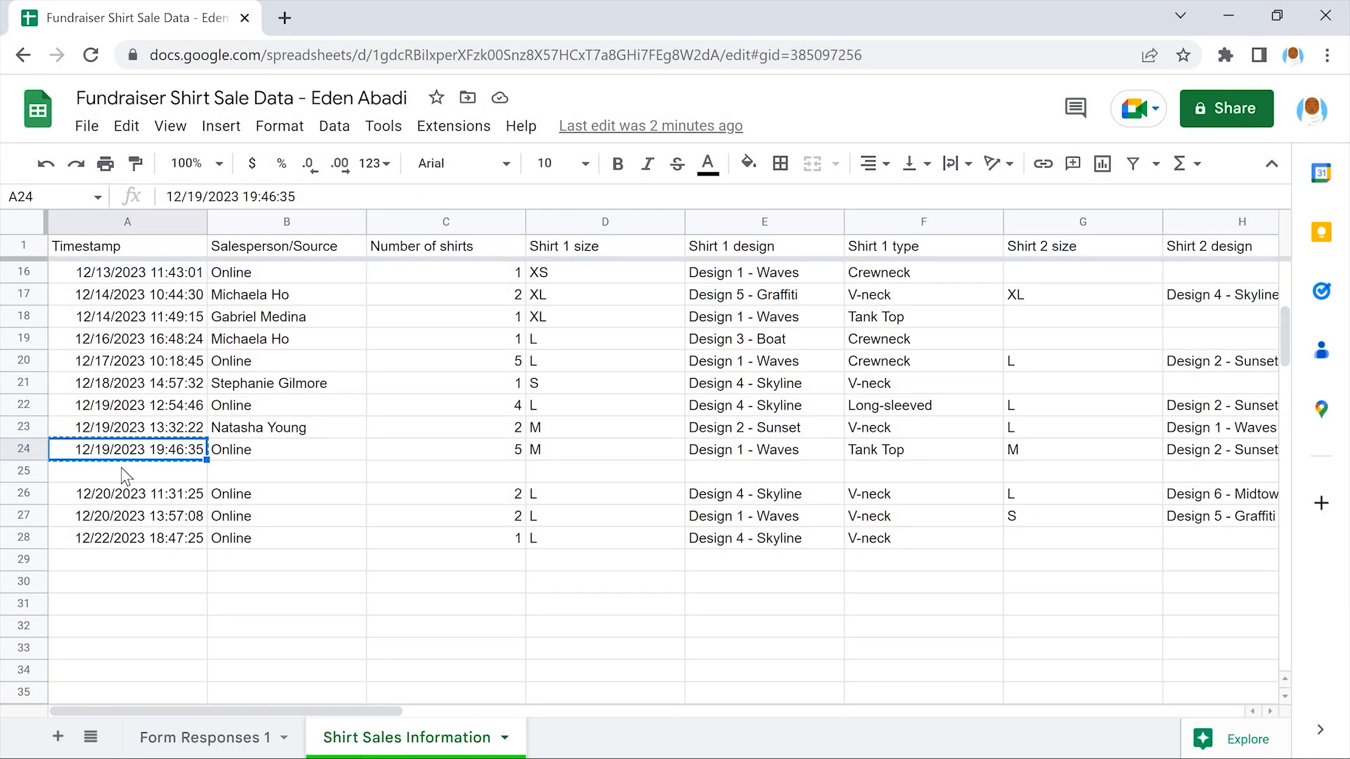
click(126, 475)
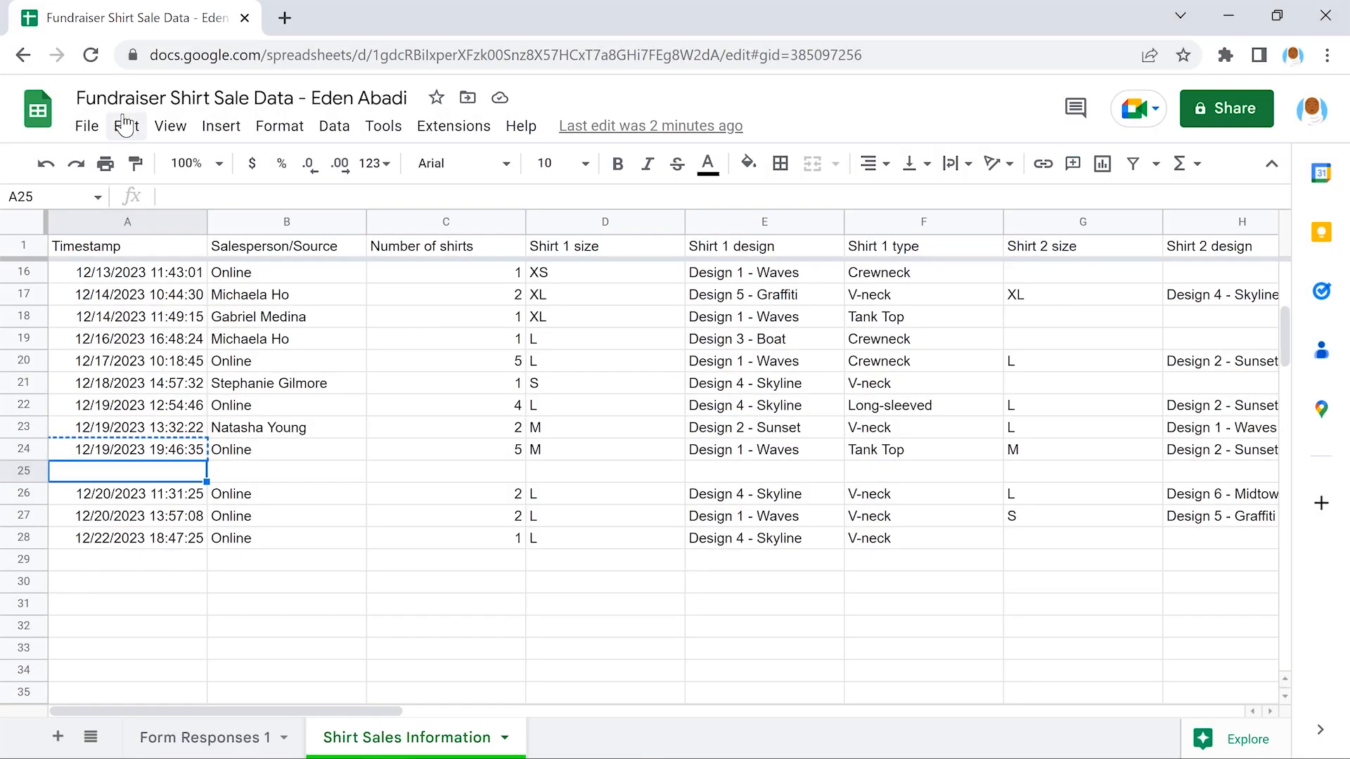
click(124, 126)
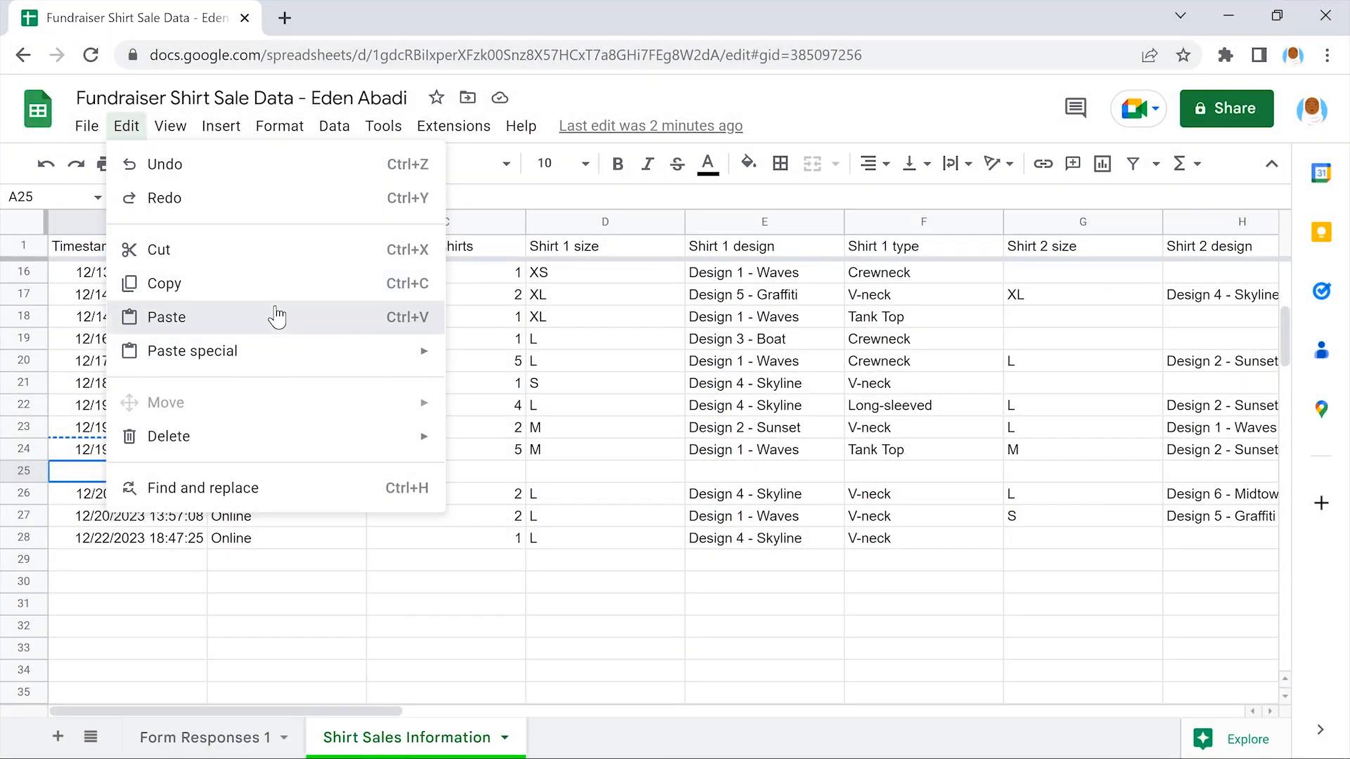
click(277, 317)
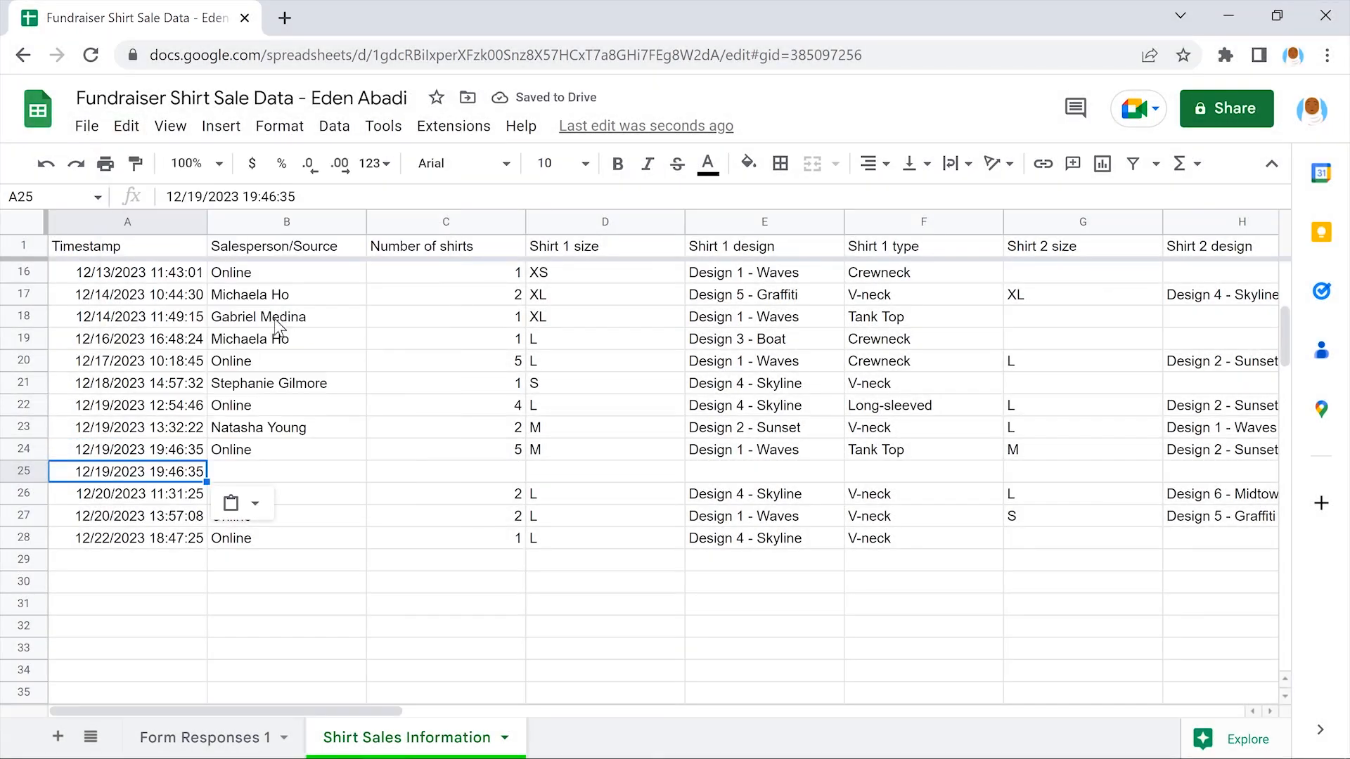
click(285, 478)
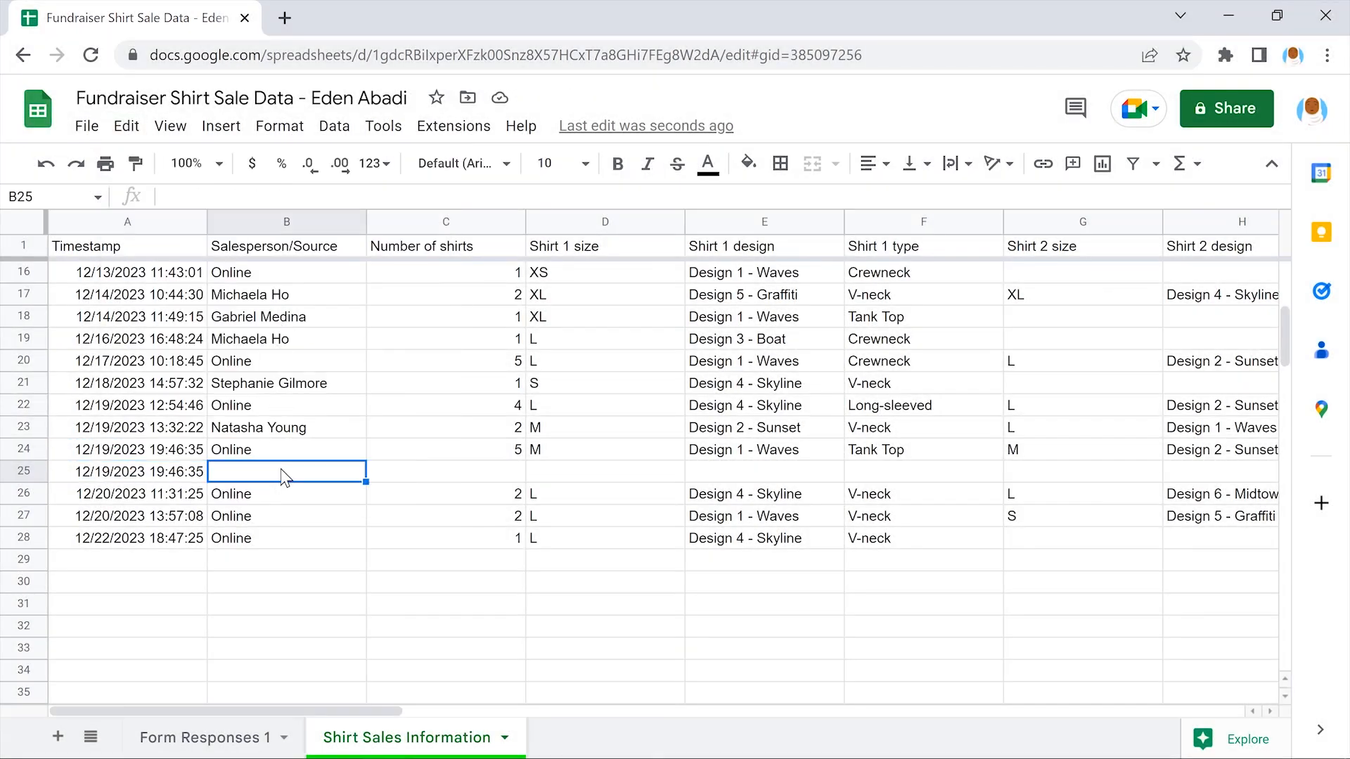
key(ctrl+z)
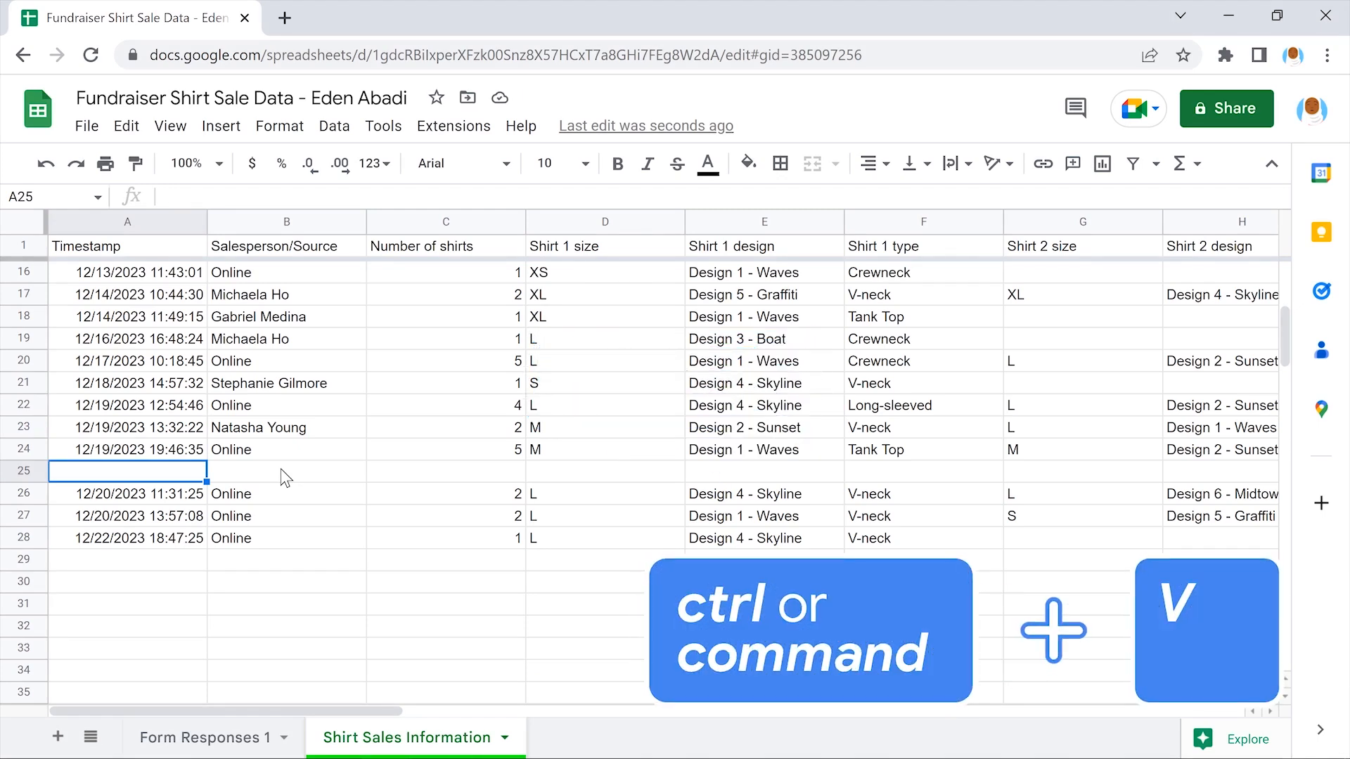
key(ctrl+v)
click(285, 478)
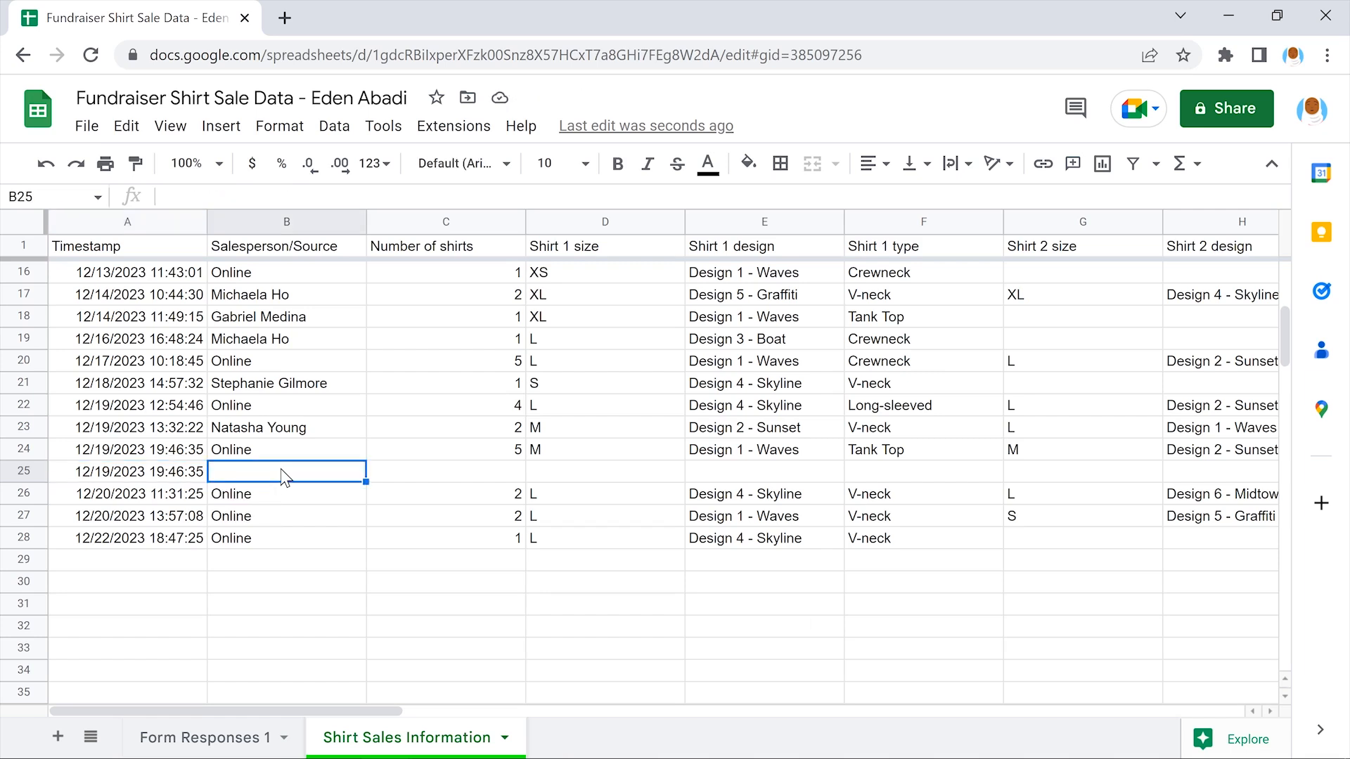
text(Online)
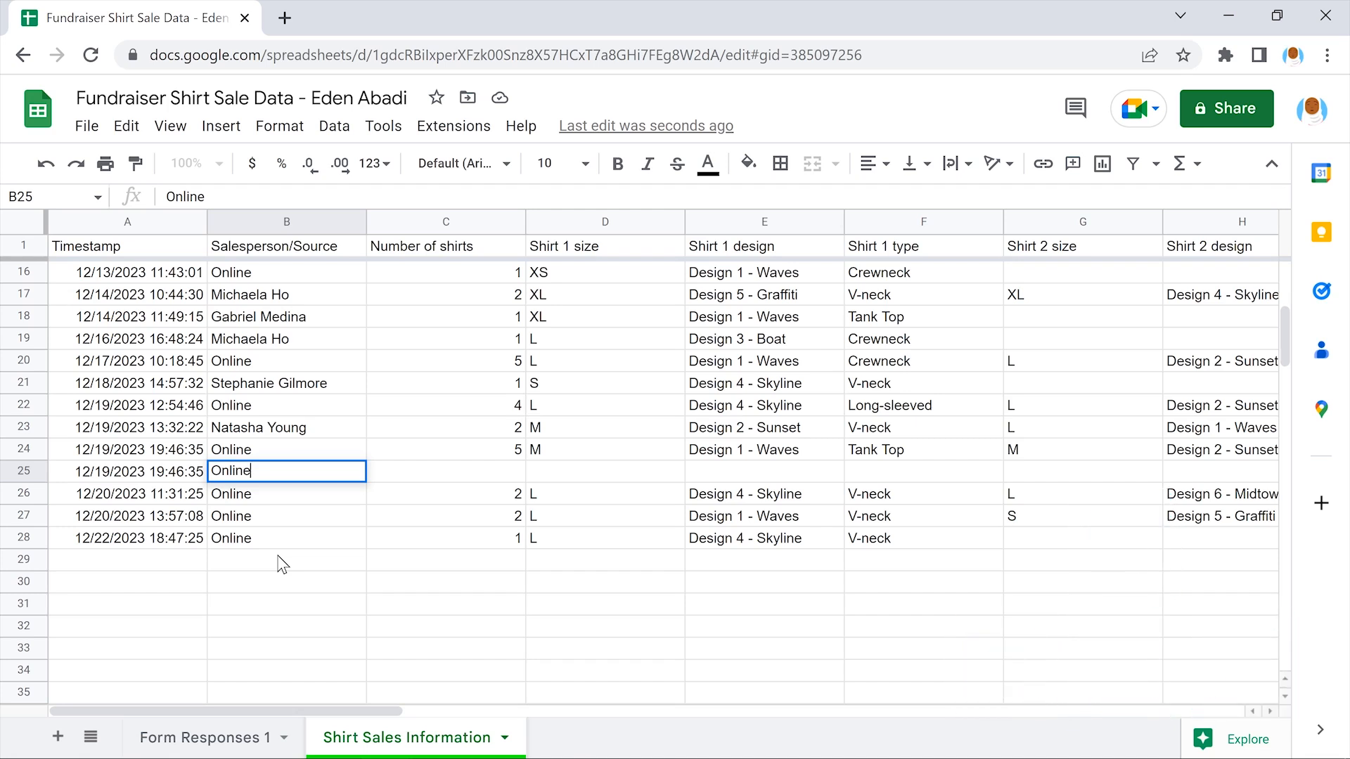
key(Right)
text(2)
key(Right)
text(L)
key(Right)
text(Desi)
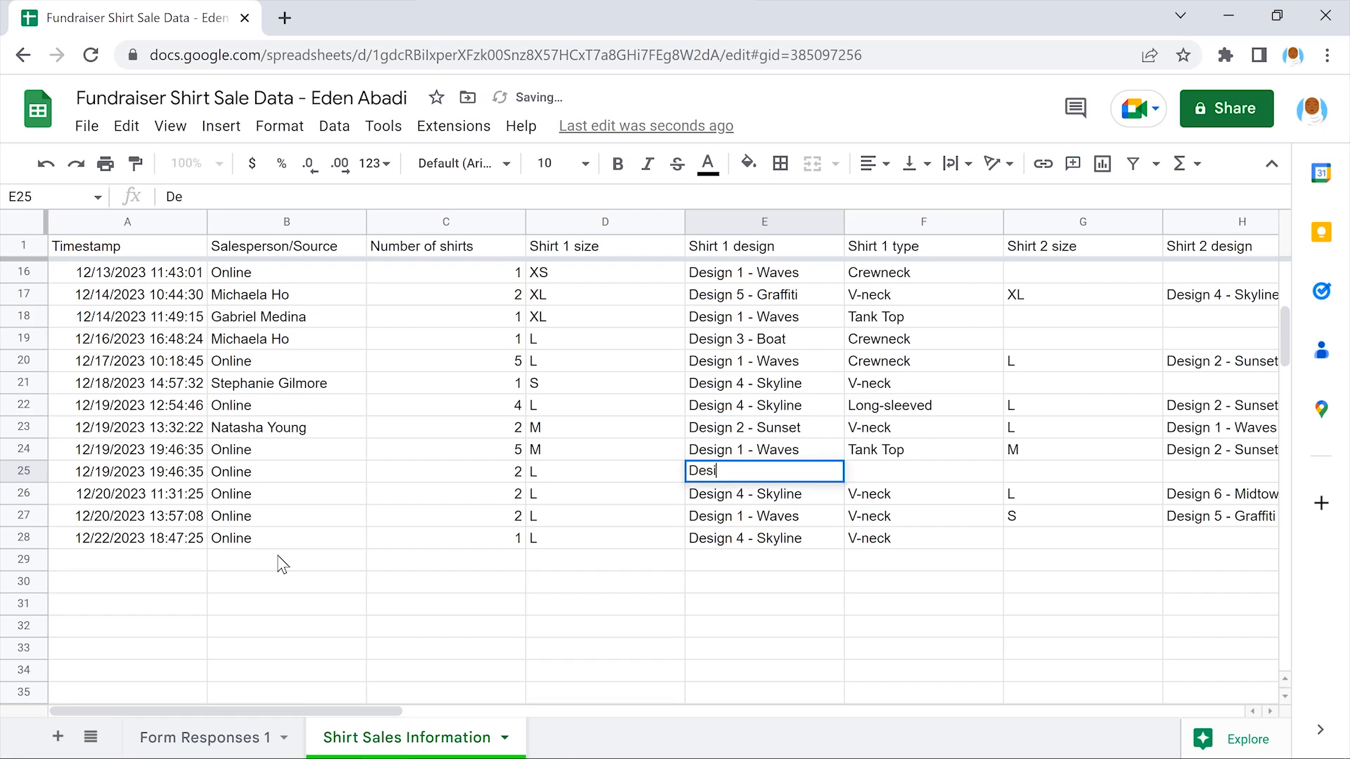
text(gn 3 - Boat)
key(Right)
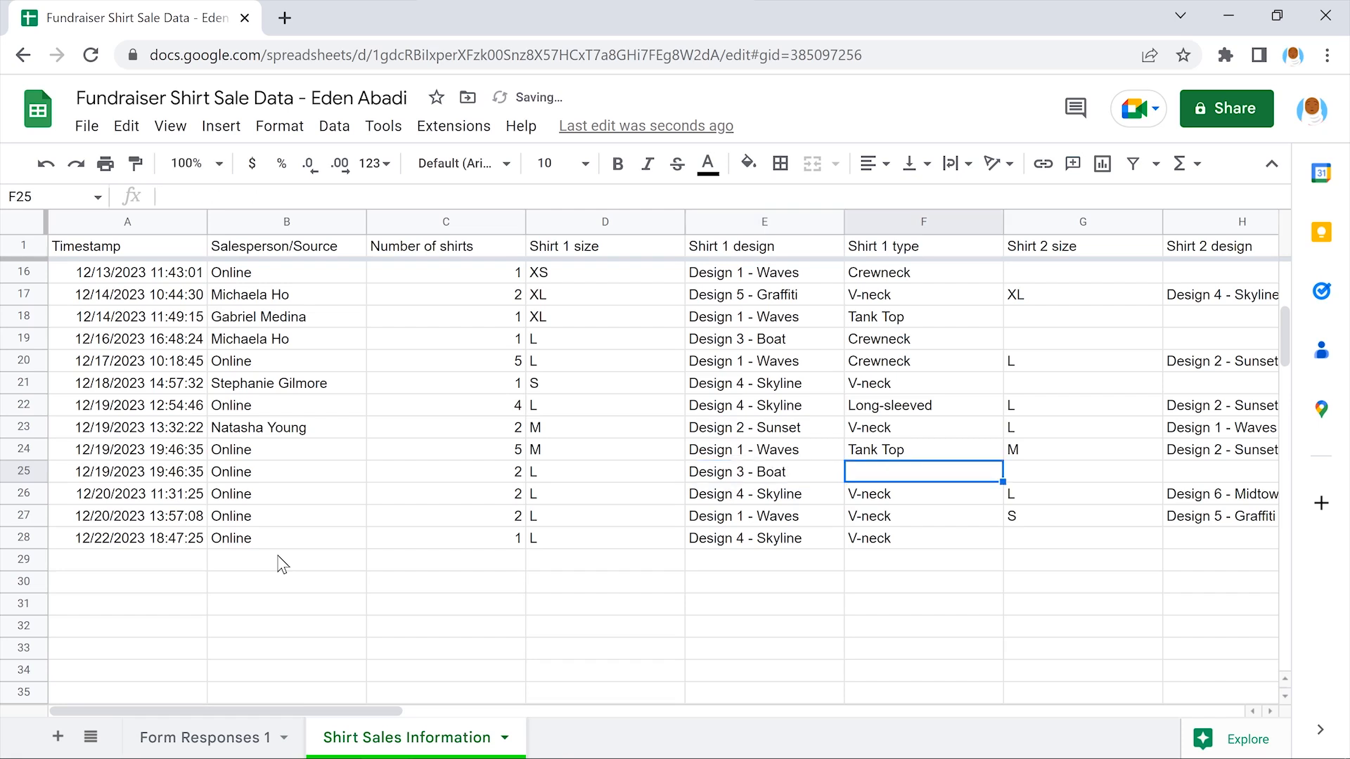
text(Crewneck)
key(Right)
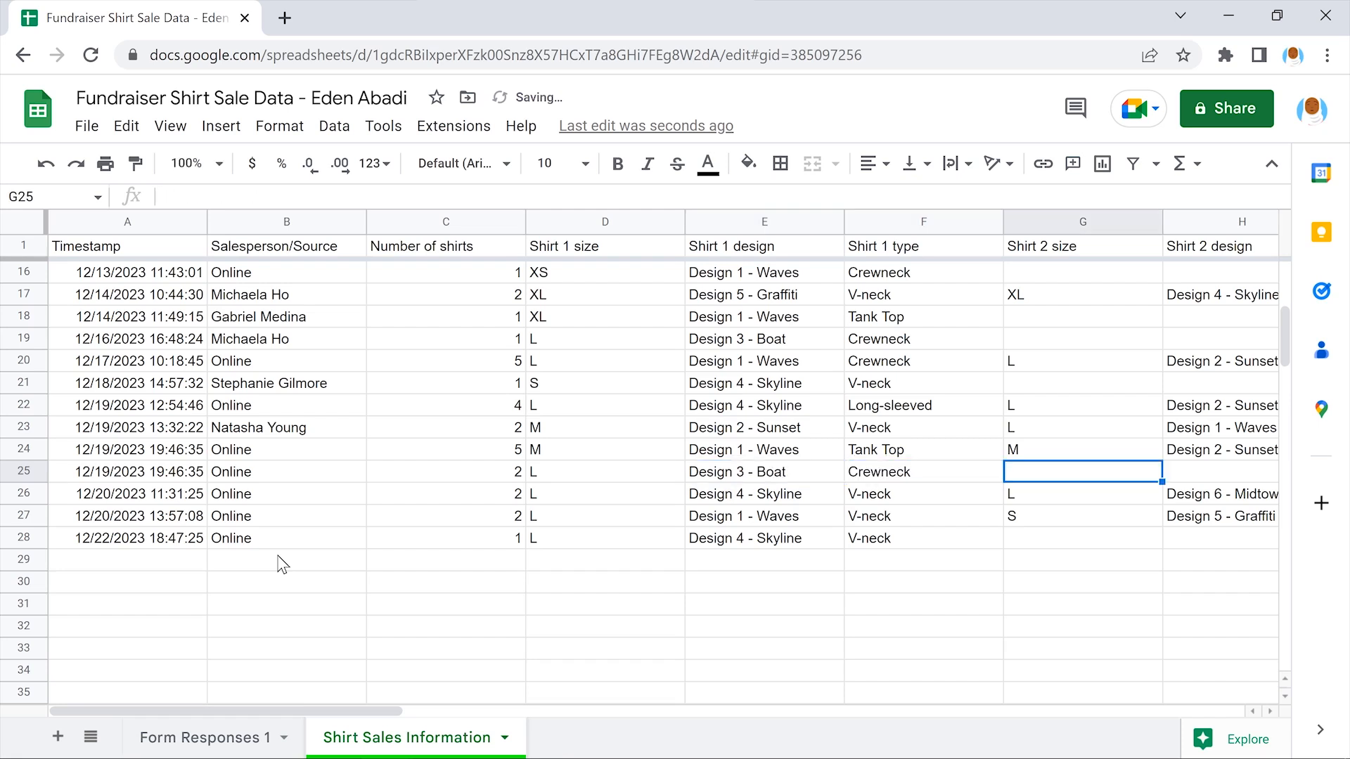
scroll(281, 565, right, 4)
text(M)
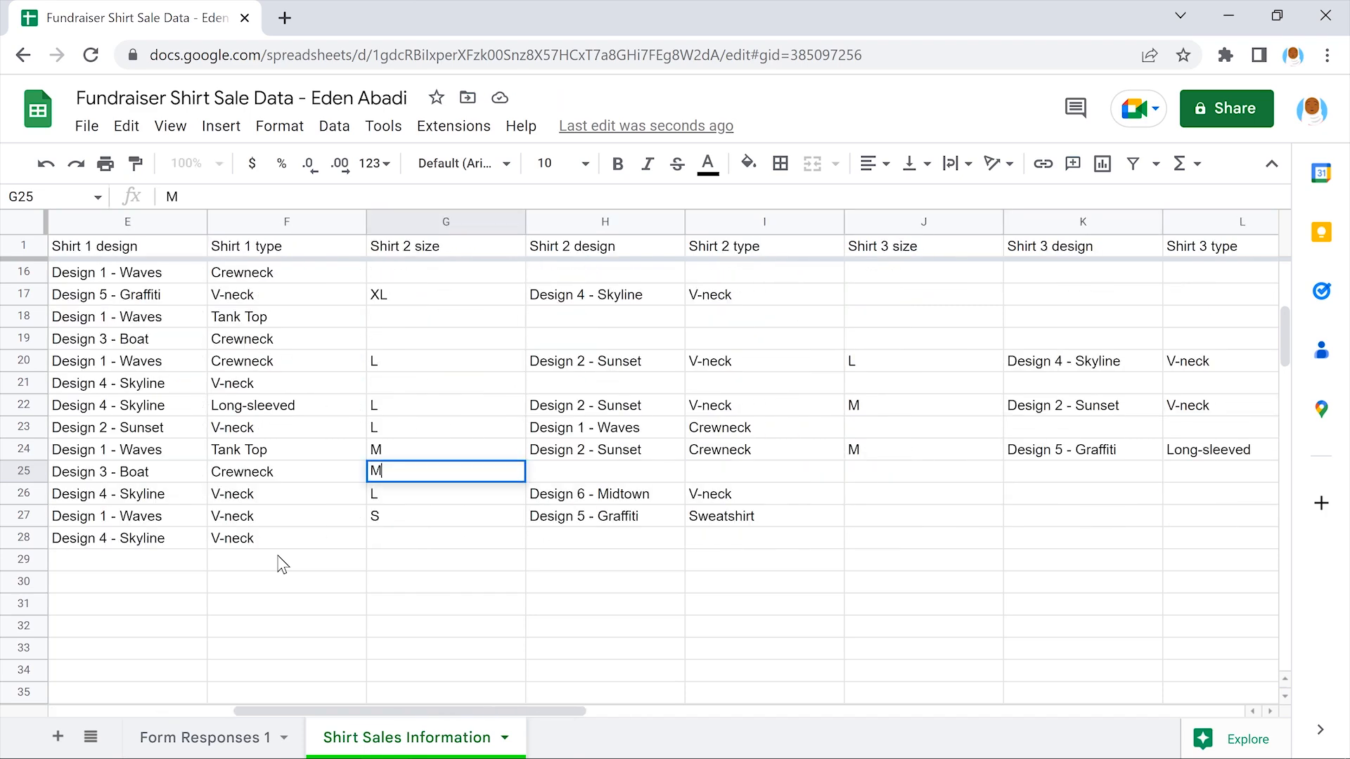
key(Right)
text(Design 4 - Skyline)
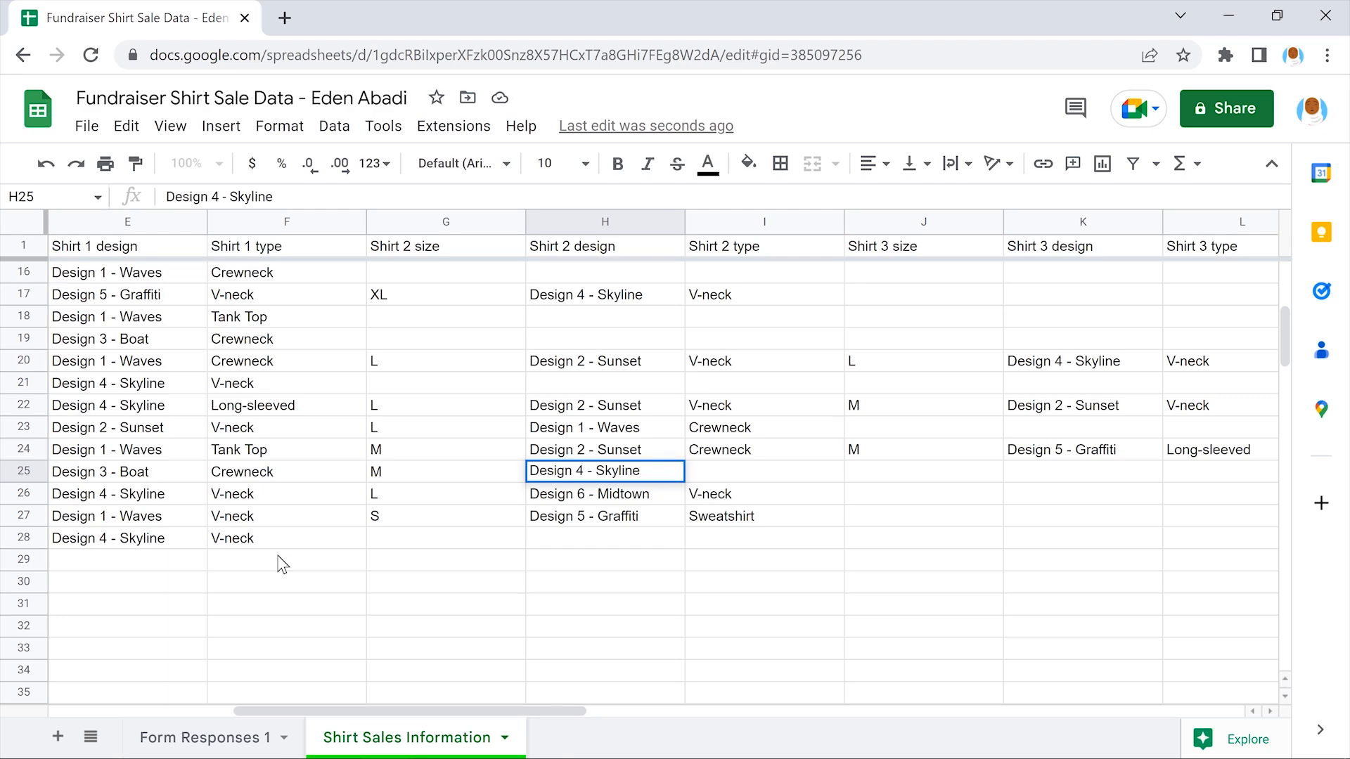
key(Right)
text(Tank Top)
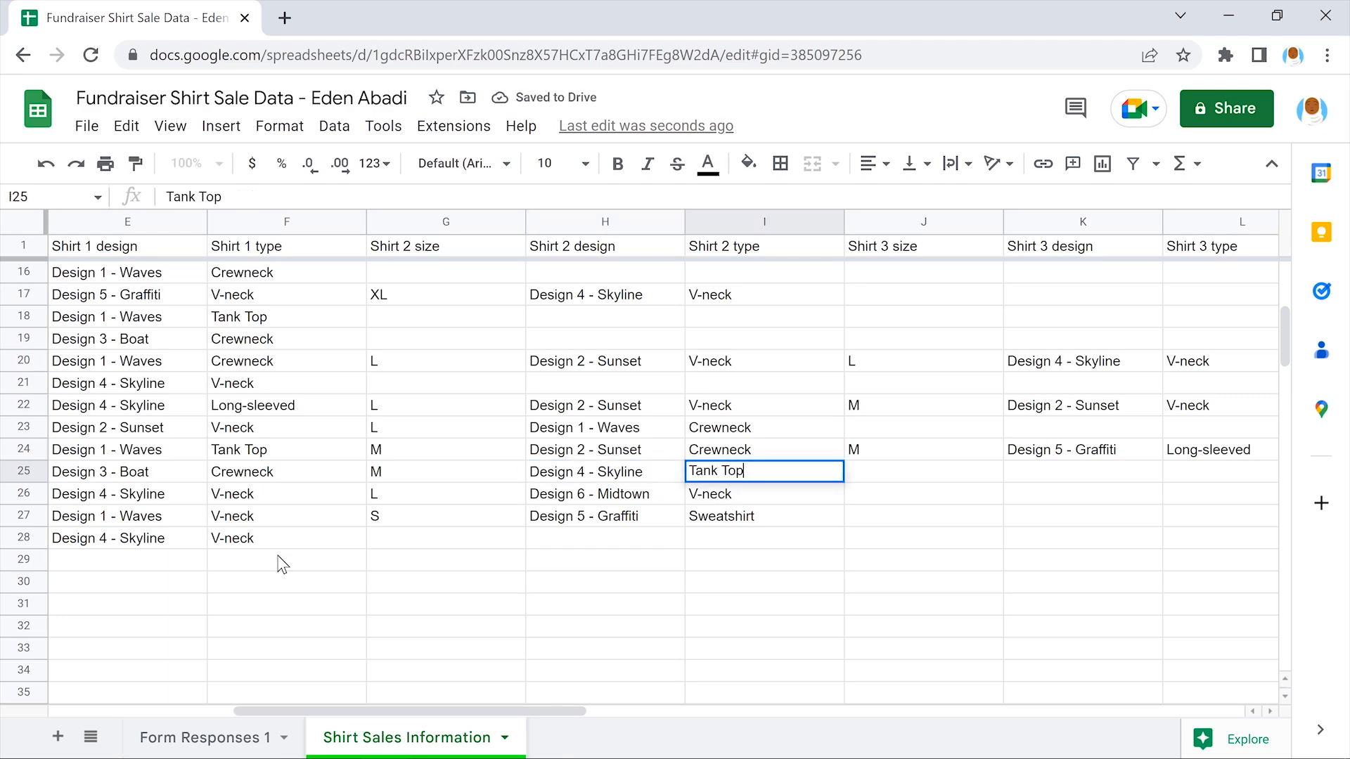
key(Right)
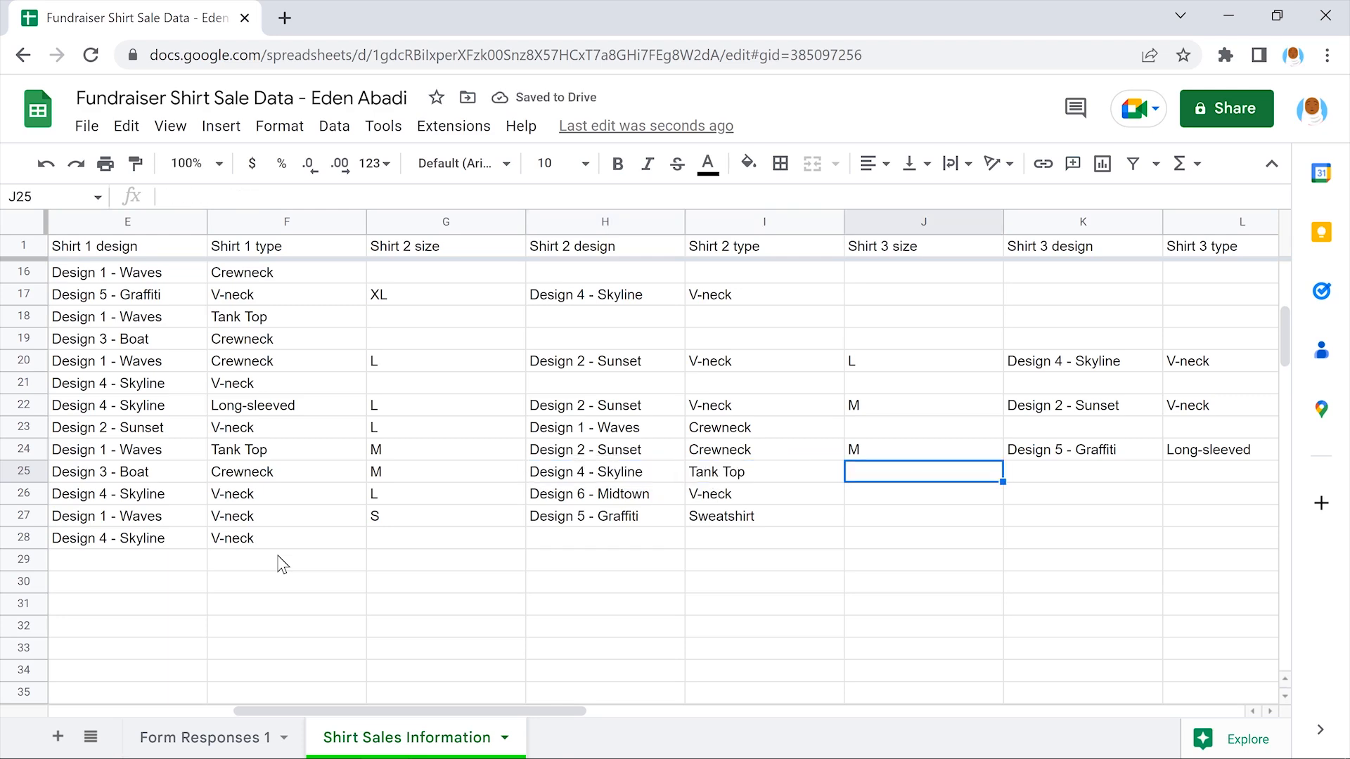
scroll(282, 565, left, 4)
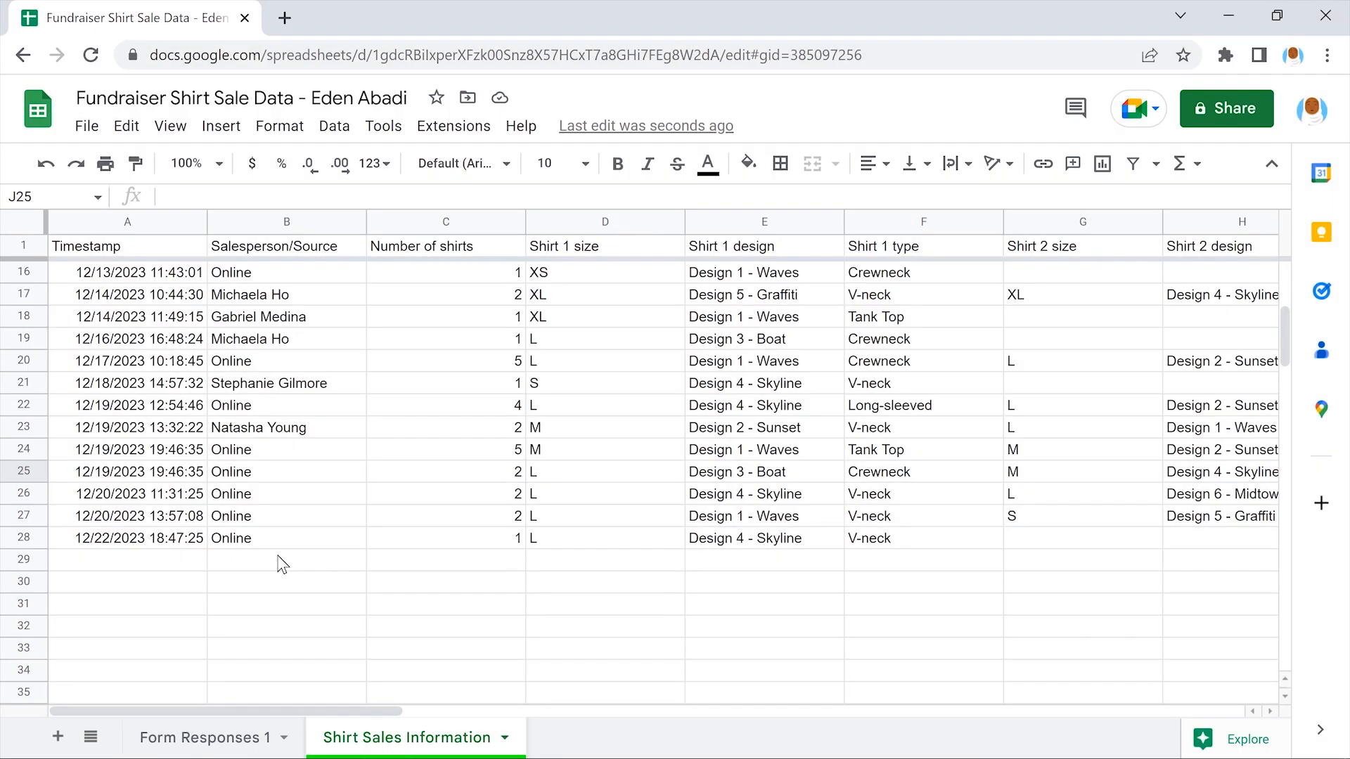
scroll(282, 564, right, 4)
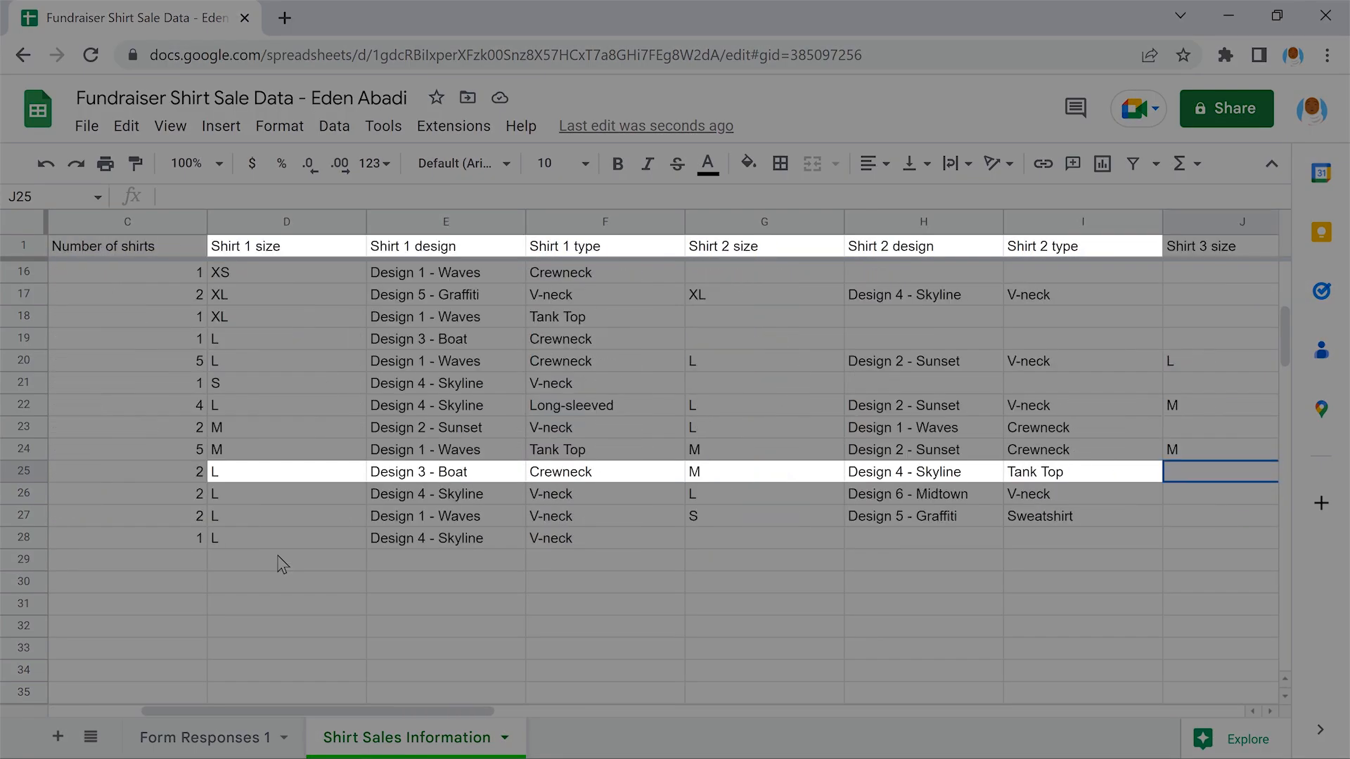
scroll(282, 565, left, 4)
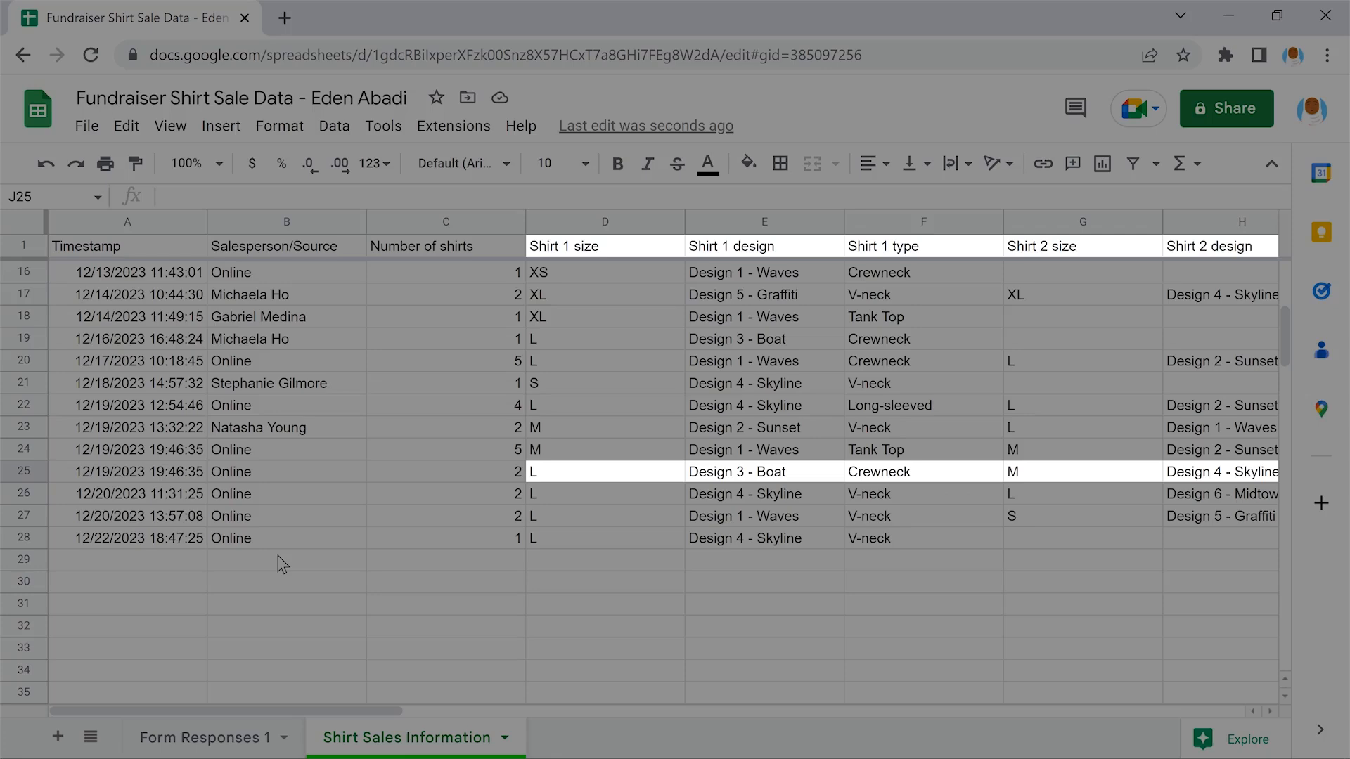
scroll(282, 565, up, 2)
scroll(282, 565, up, 3)
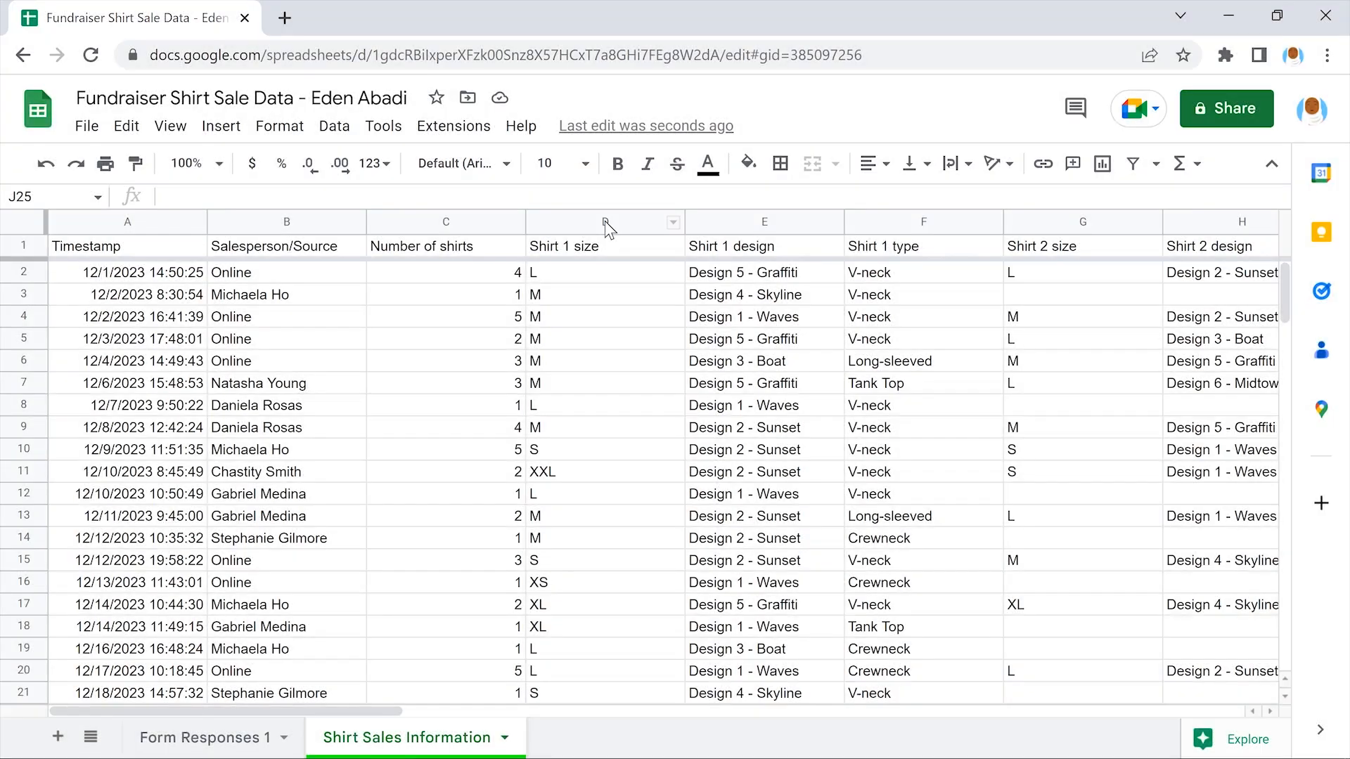
Insert a new empty column D to the left of Shirt 1 size
click(605, 221)
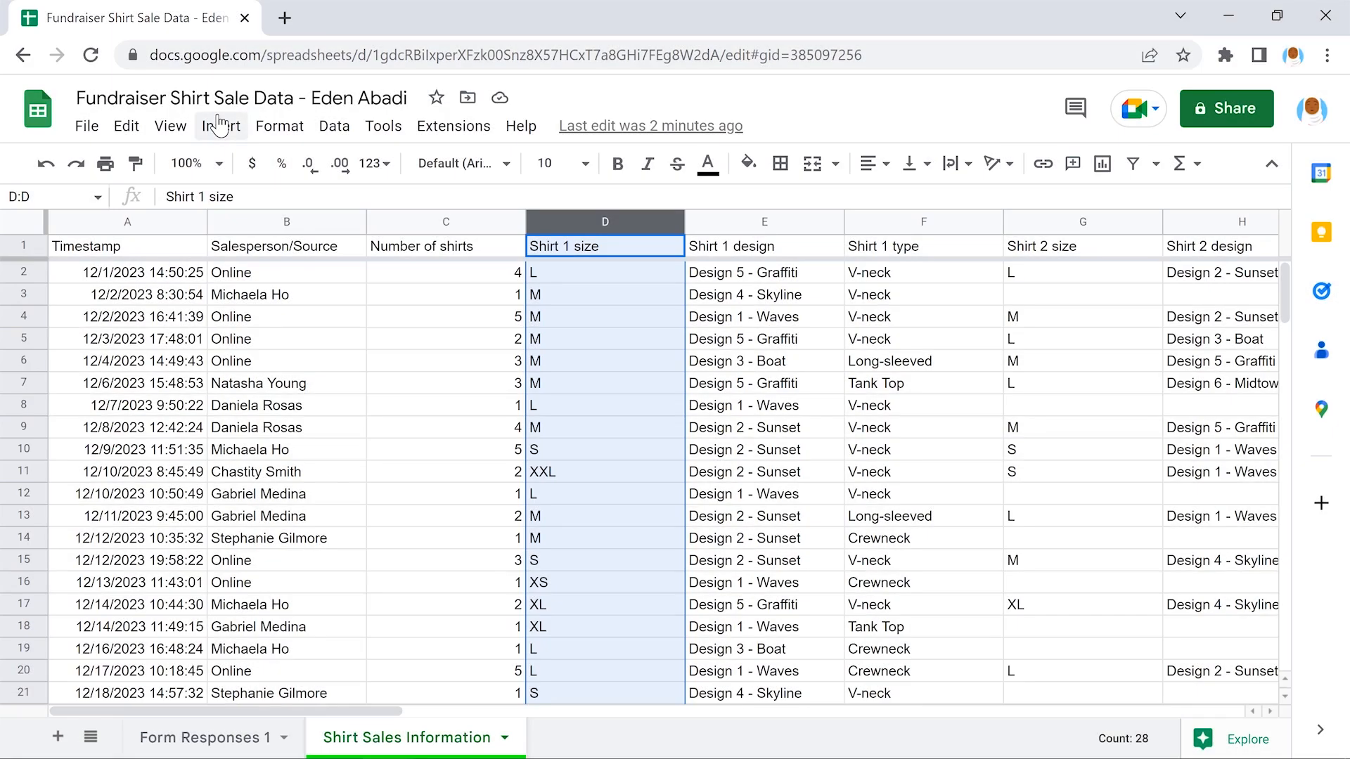
click(220, 125)
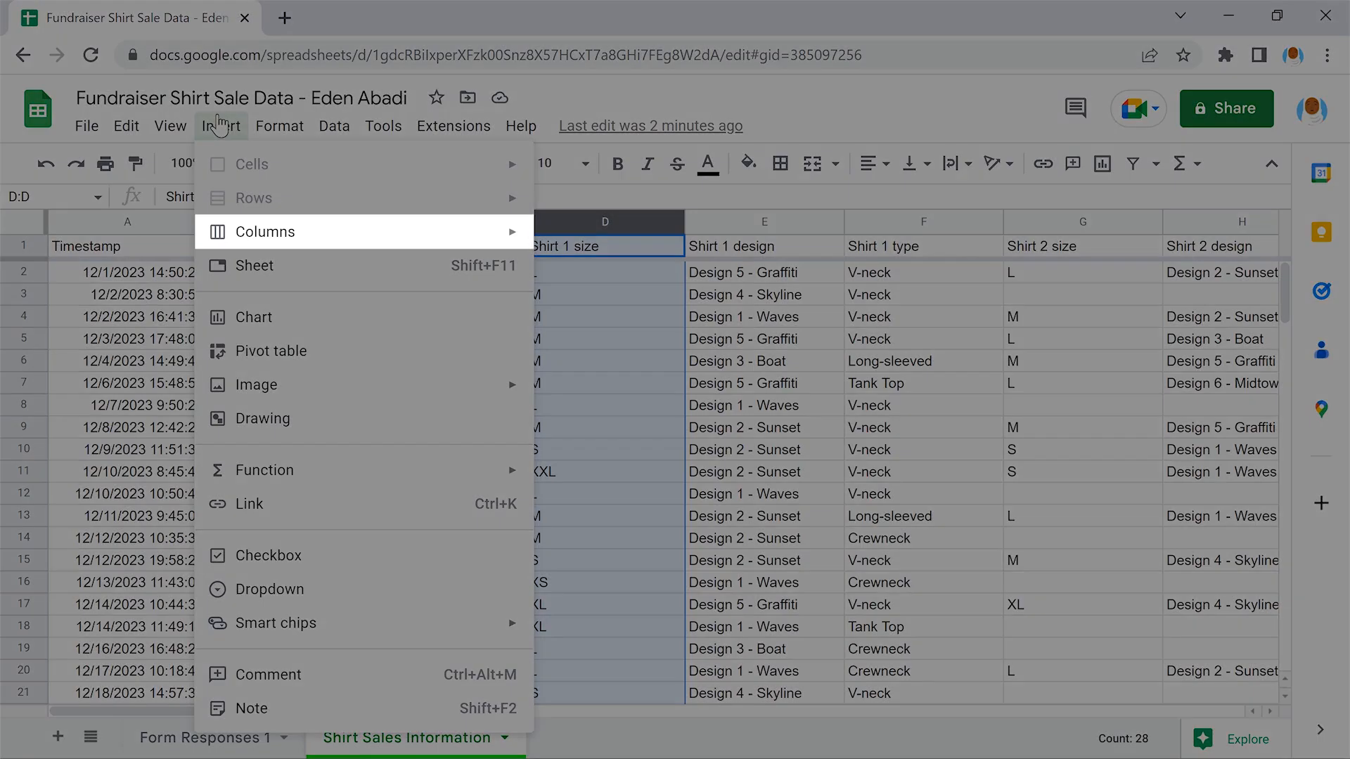
mouse_move(357, 231)
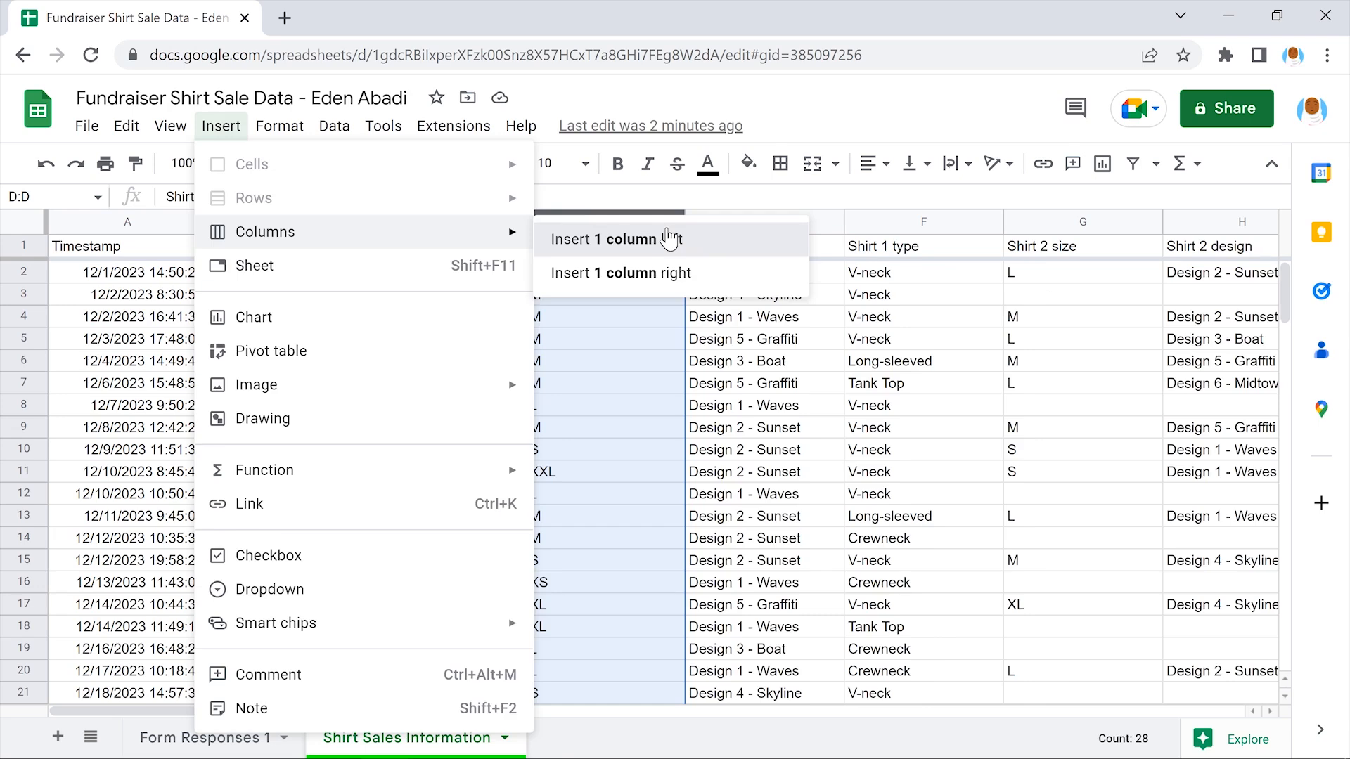
click(670, 239)
Title column D 'Number of Hats' and enter 1, 4 and 3 in rows 2–4
click(602, 244)
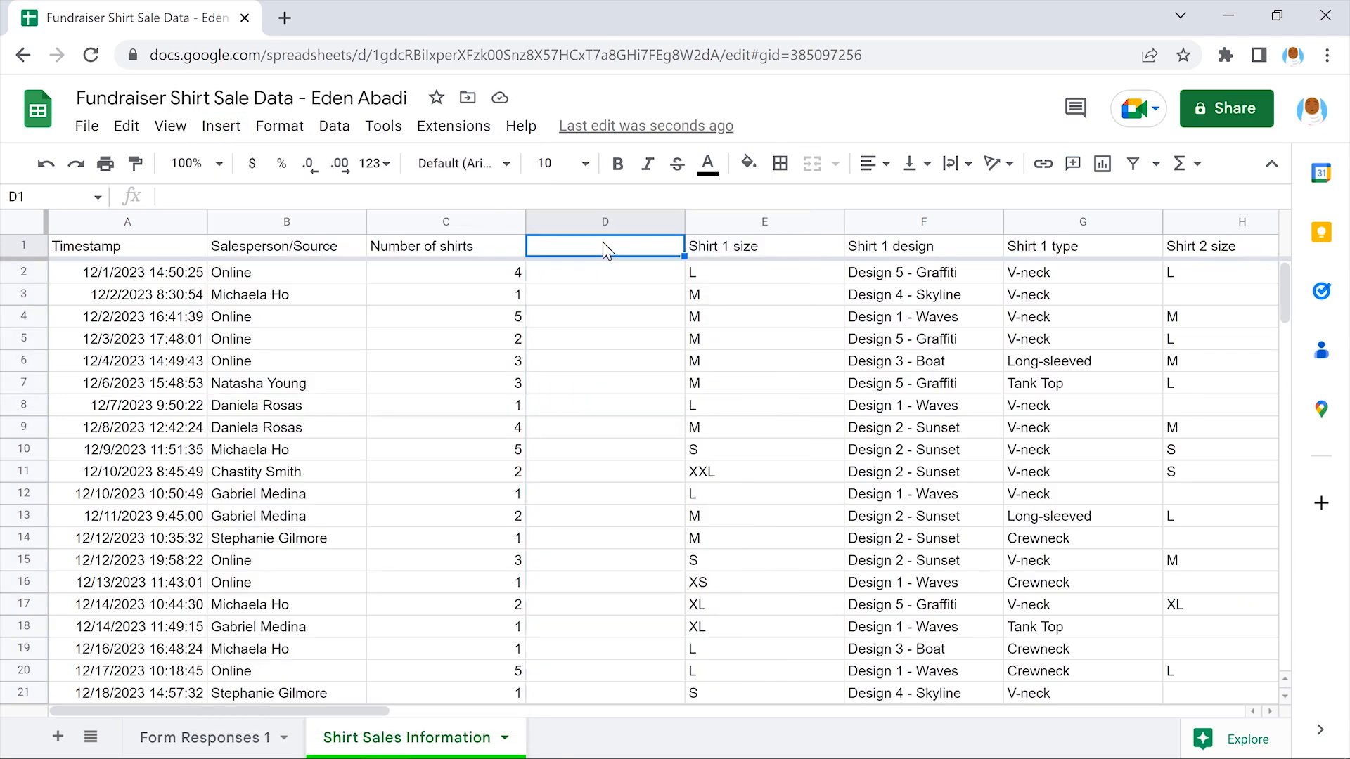
text(Number of Hats)
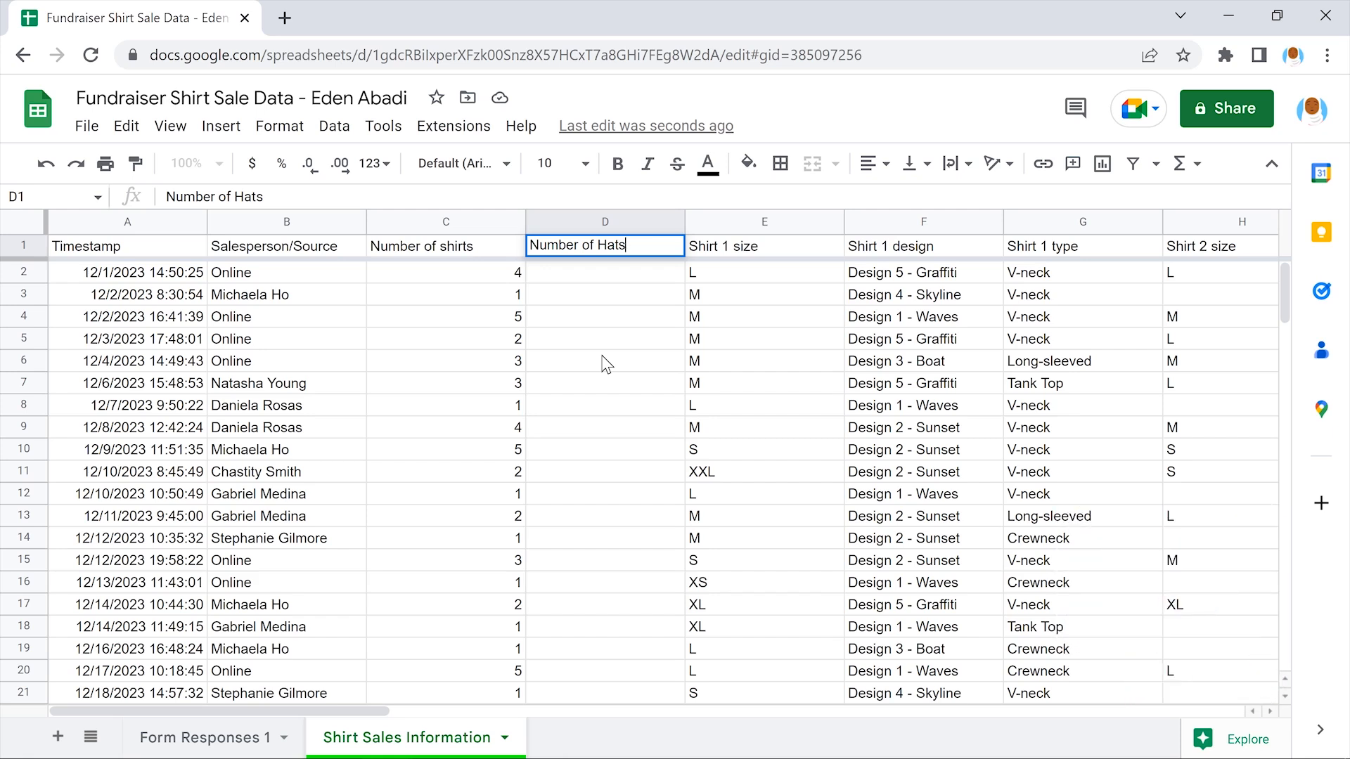
key(Return)
text(1)
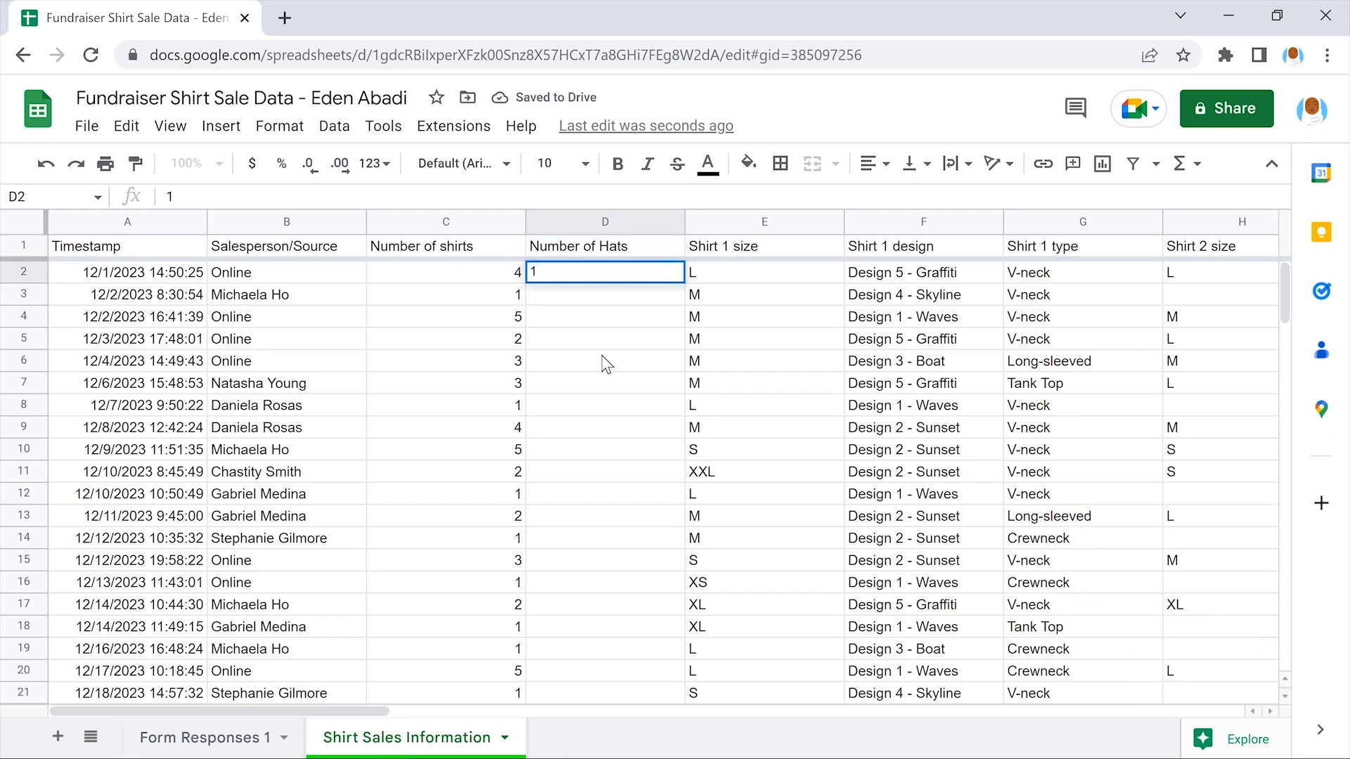
key(Return)
text(4)
key(Return)
text(3)
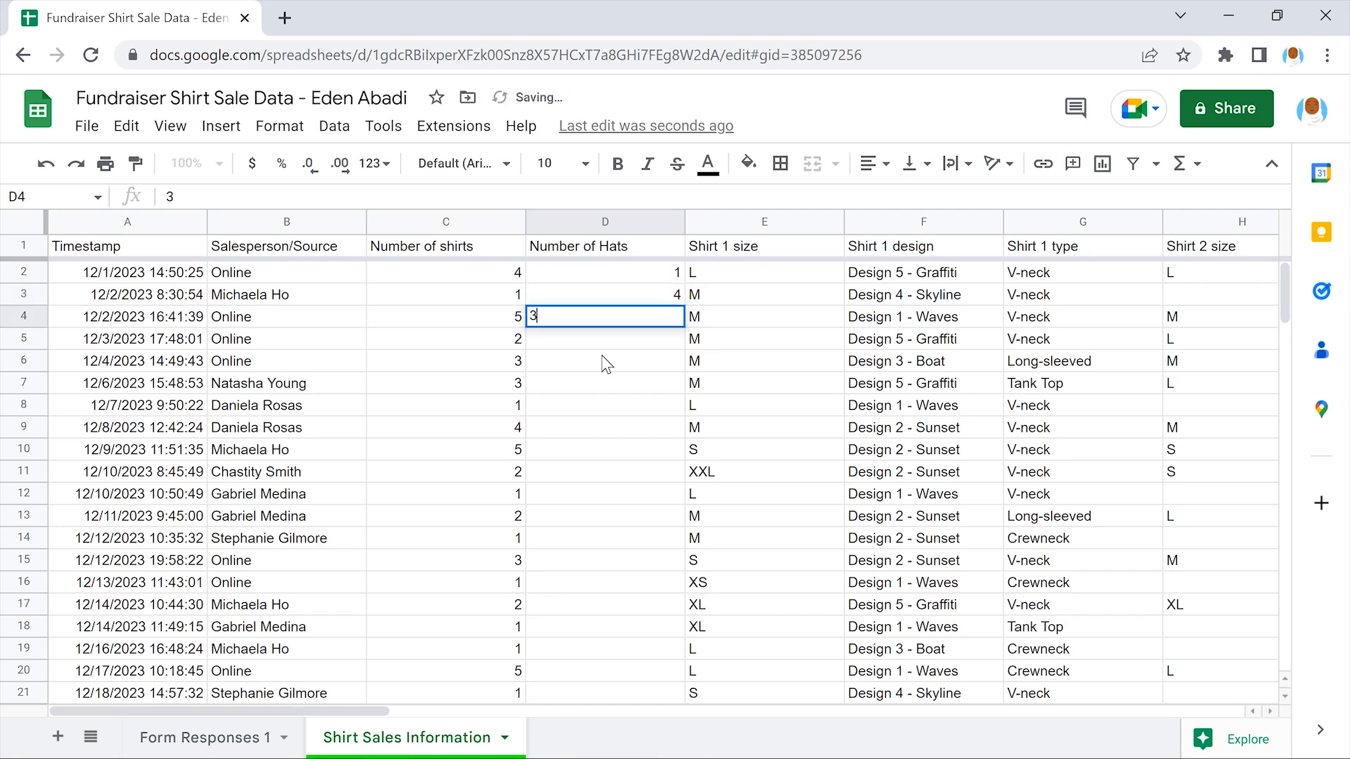
key(Return)
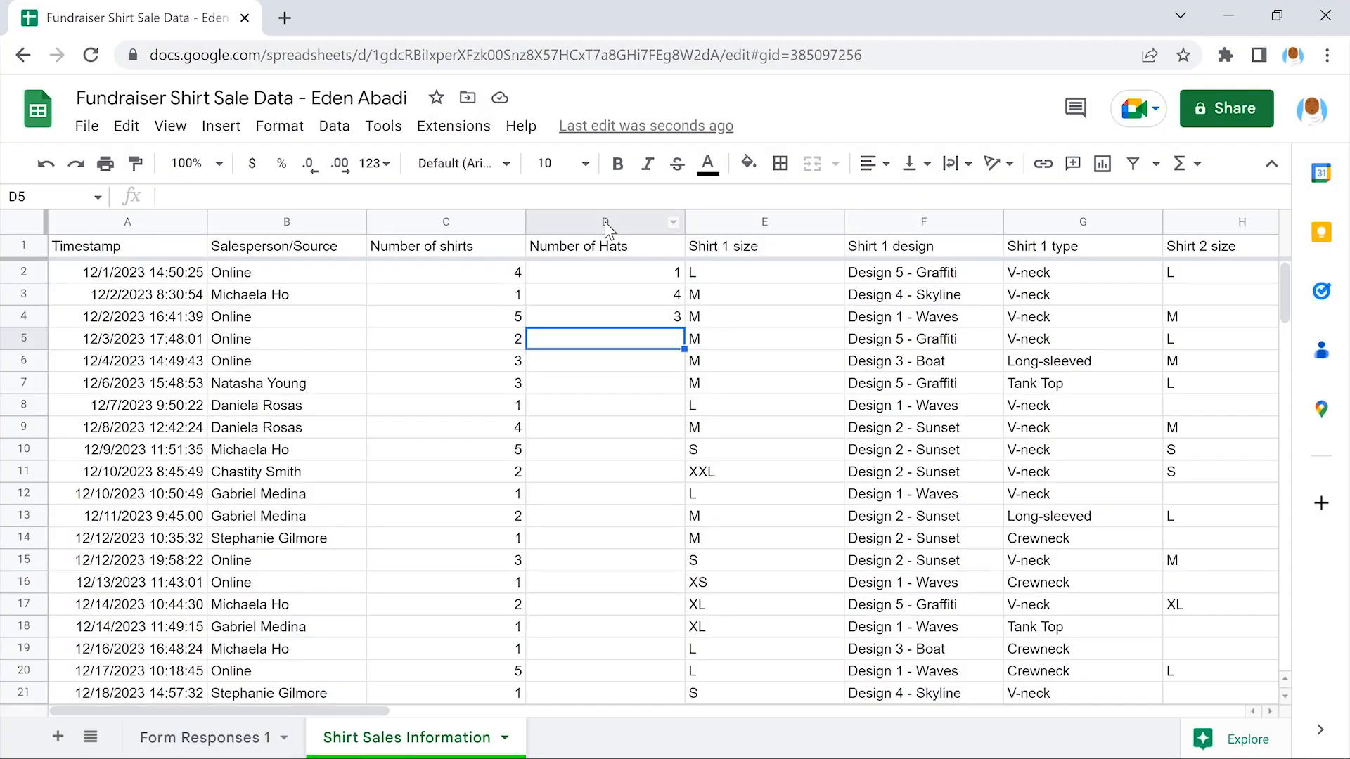
Delete column D (Number of Hats) so Shirt 1 size returns to column D
click(604, 222)
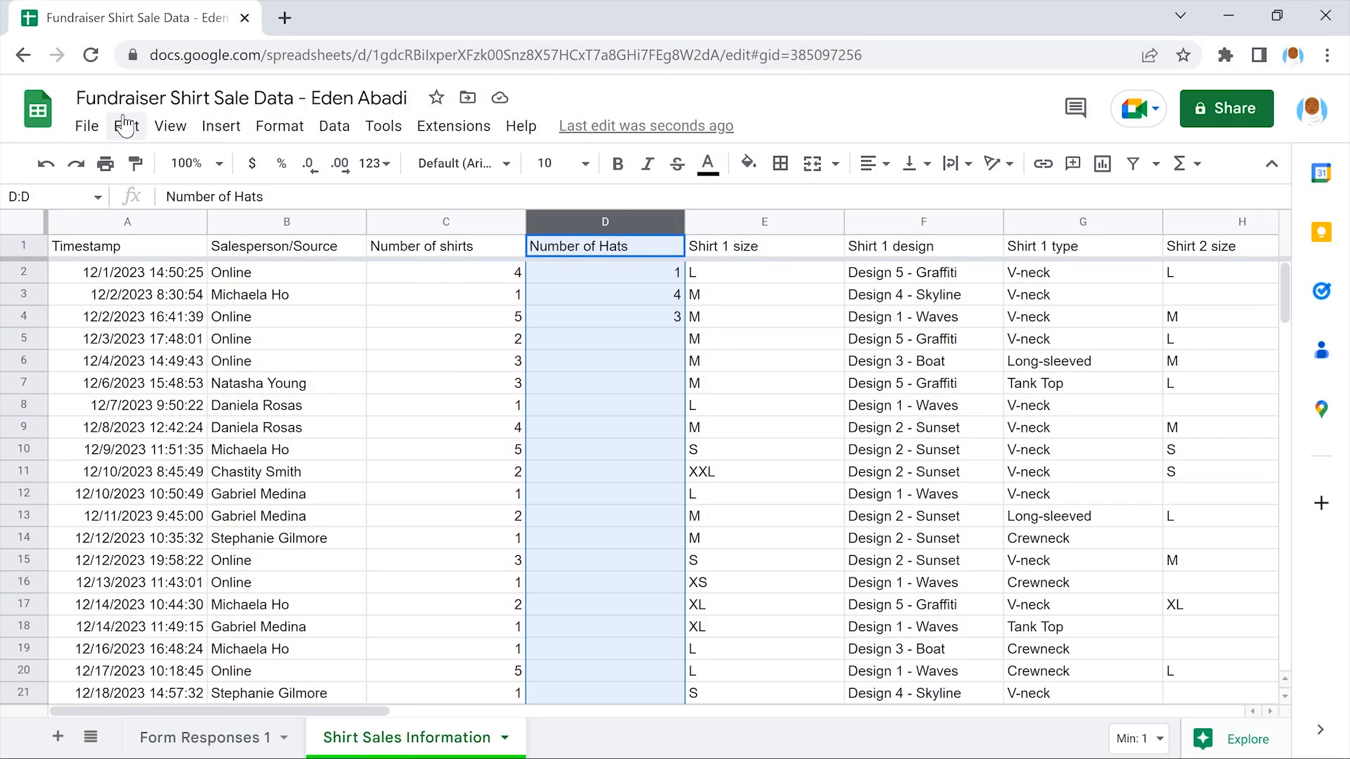
click(125, 126)
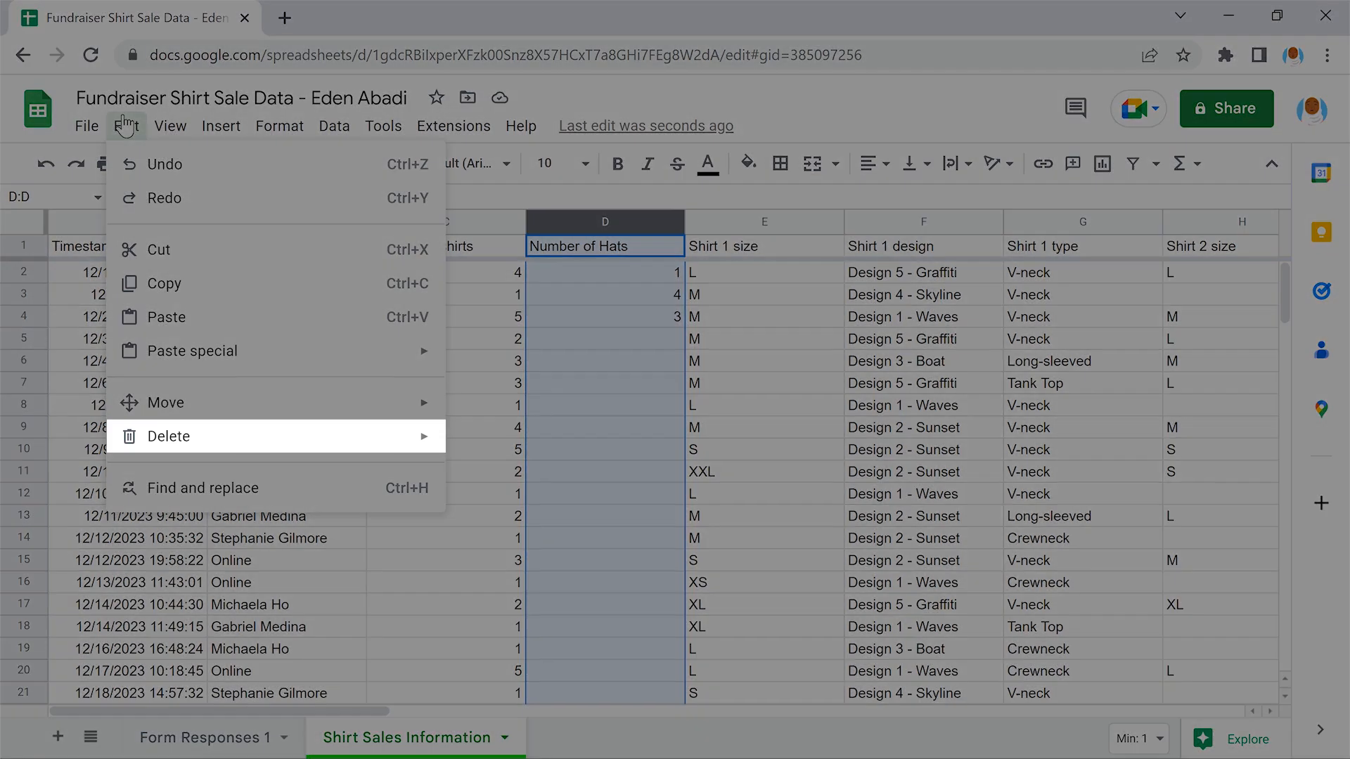
mouse_move(273, 436)
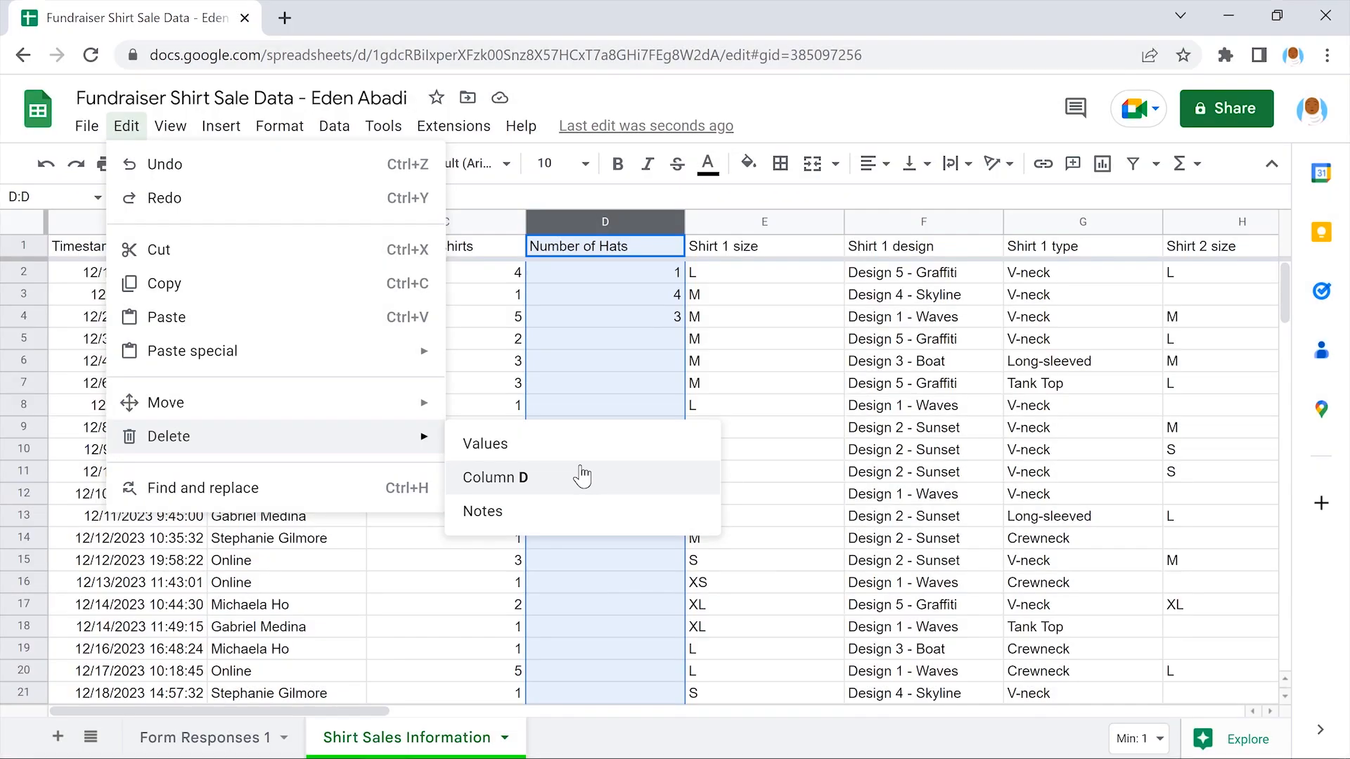
click(582, 476)
click(582, 476)
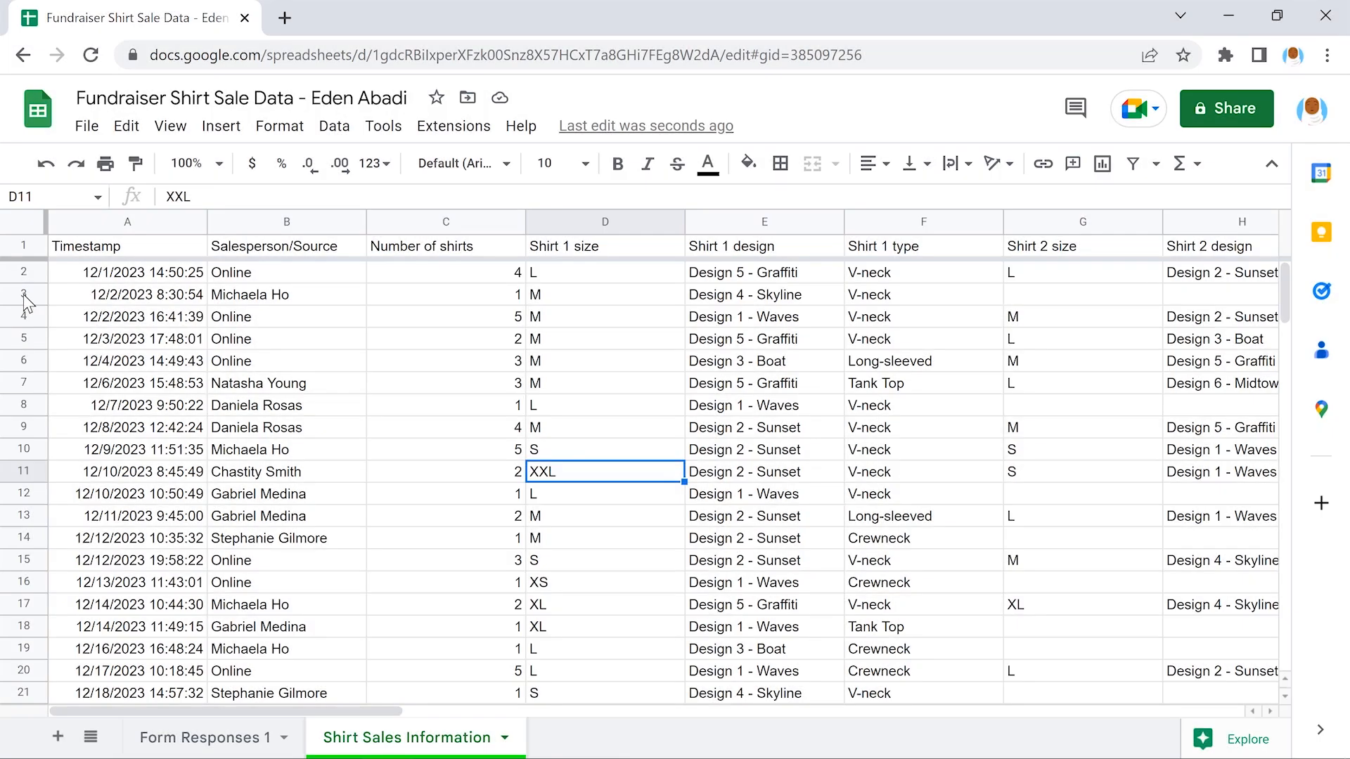
click(23, 296)
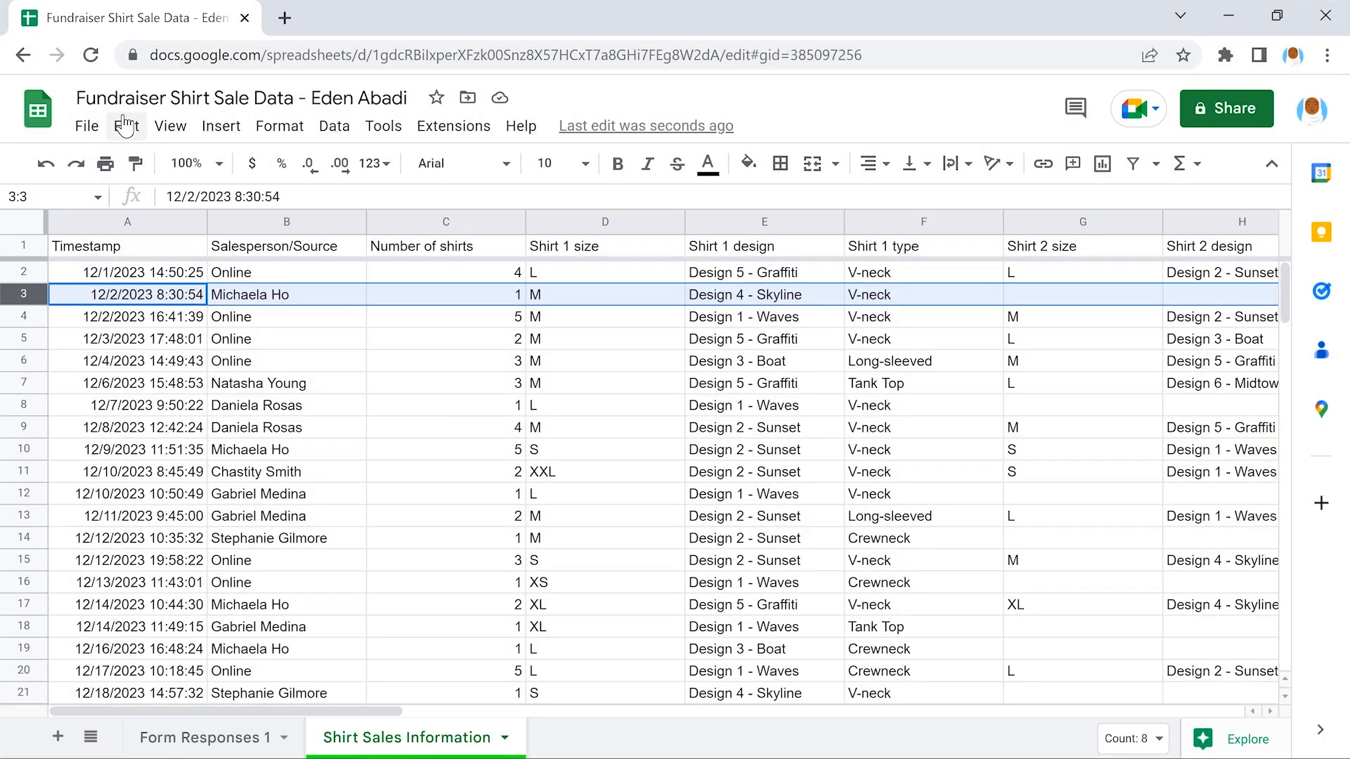
click(125, 125)
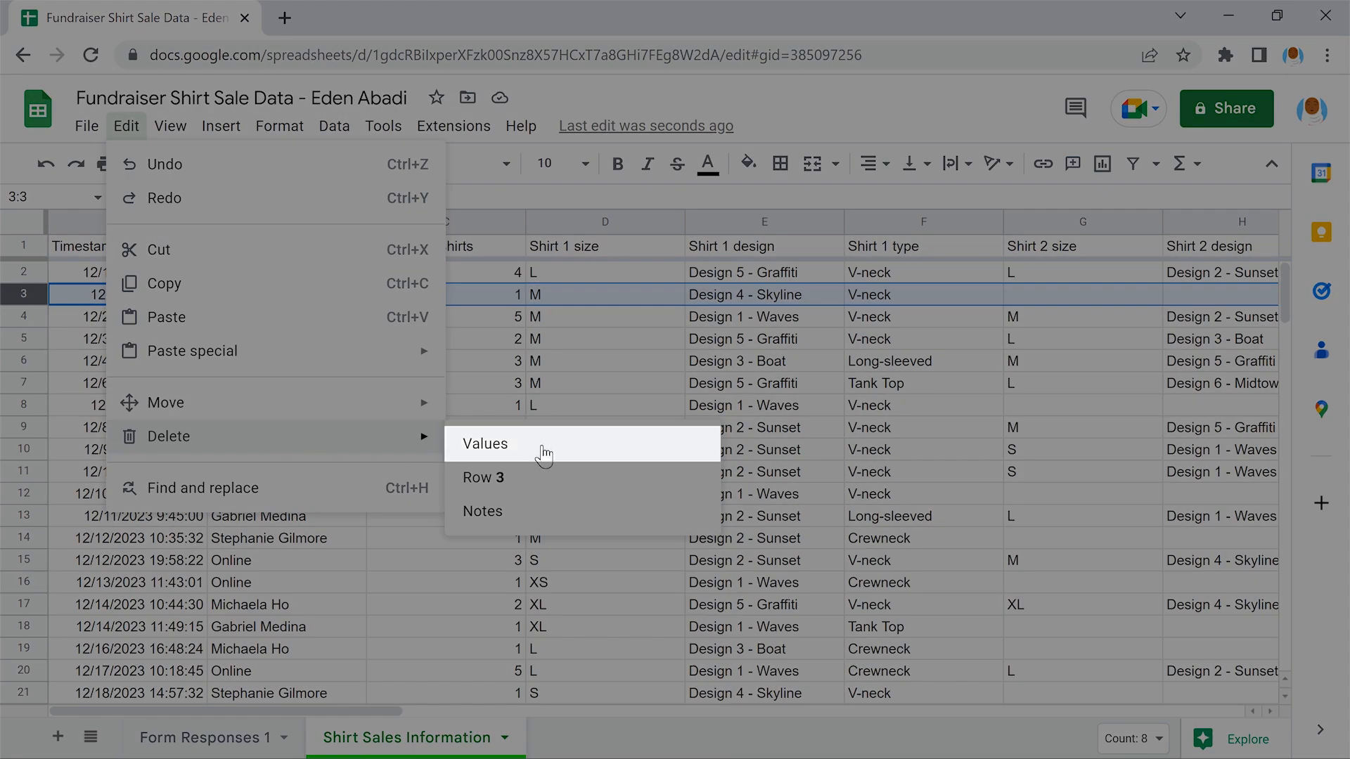
click(582, 443)
click(585, 442)
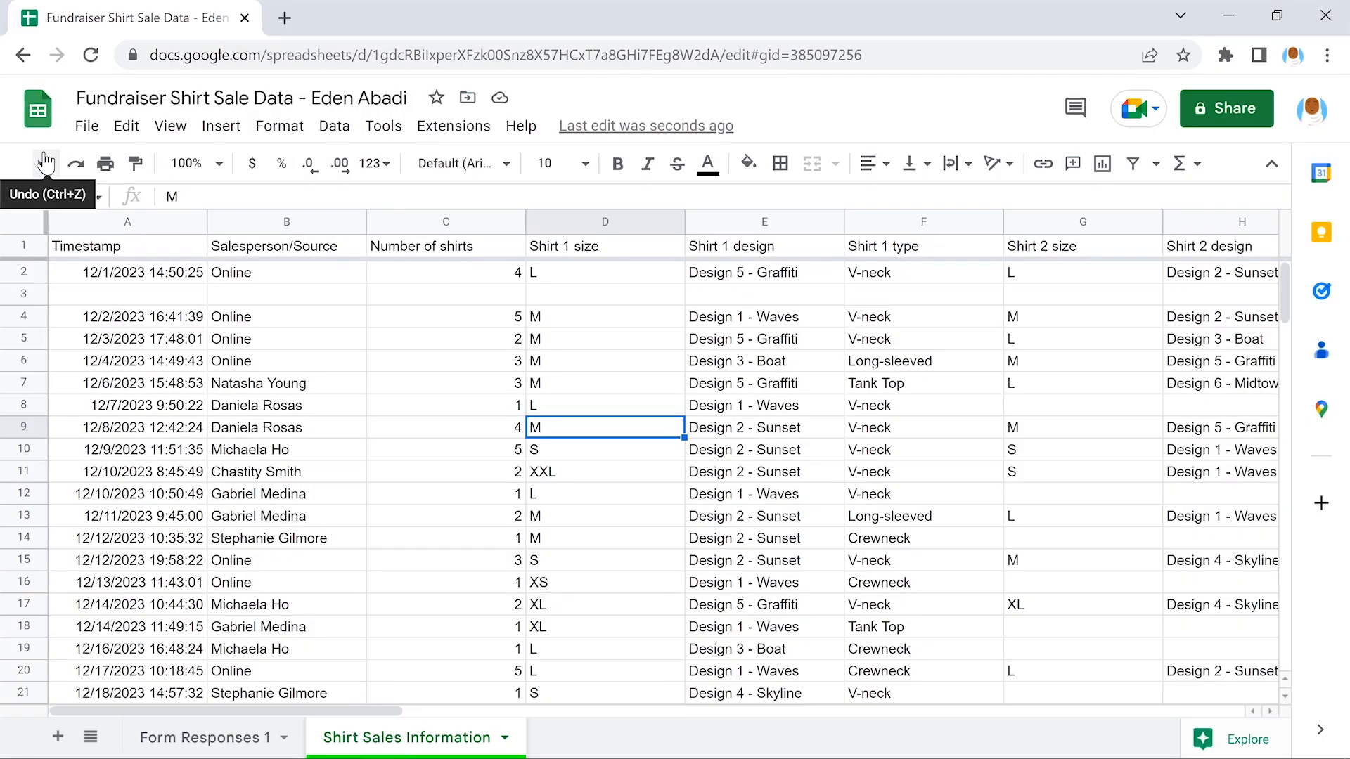
click(45, 163)
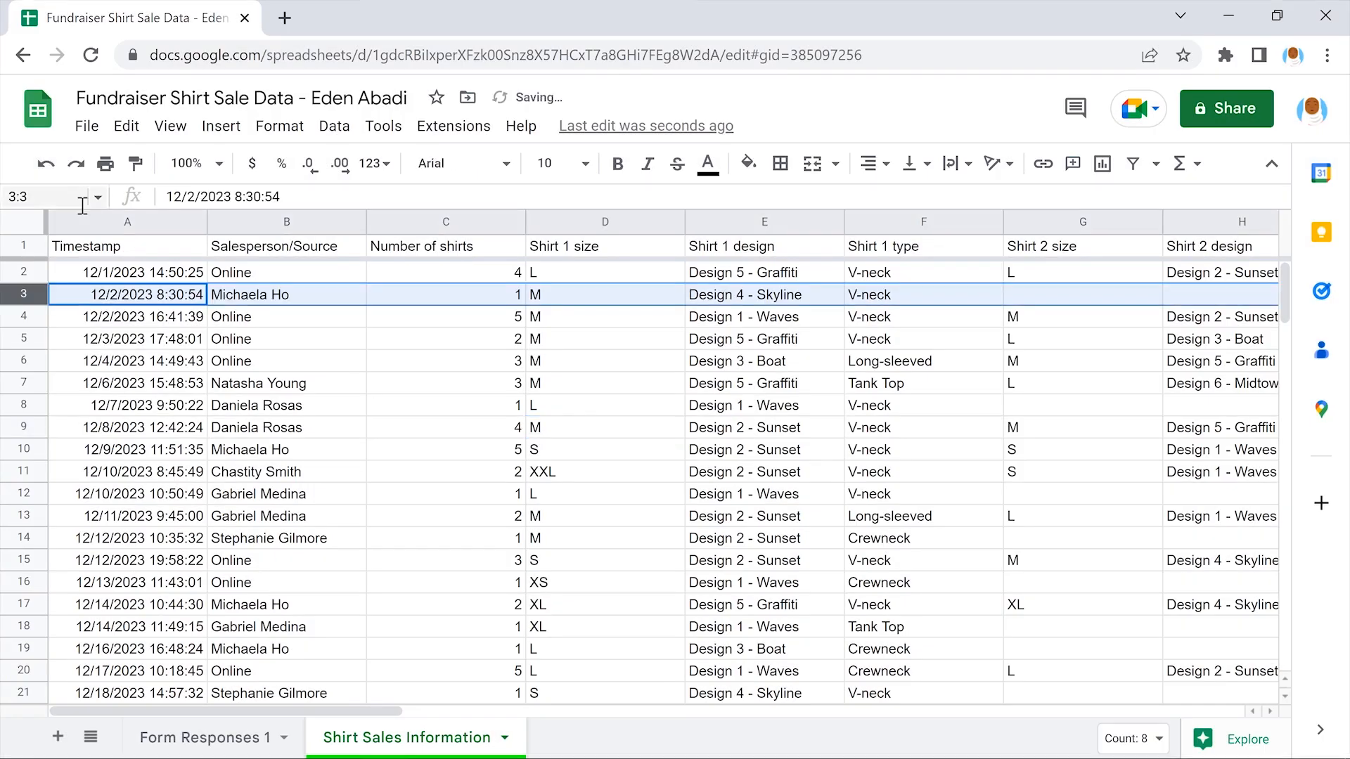
click(128, 247)
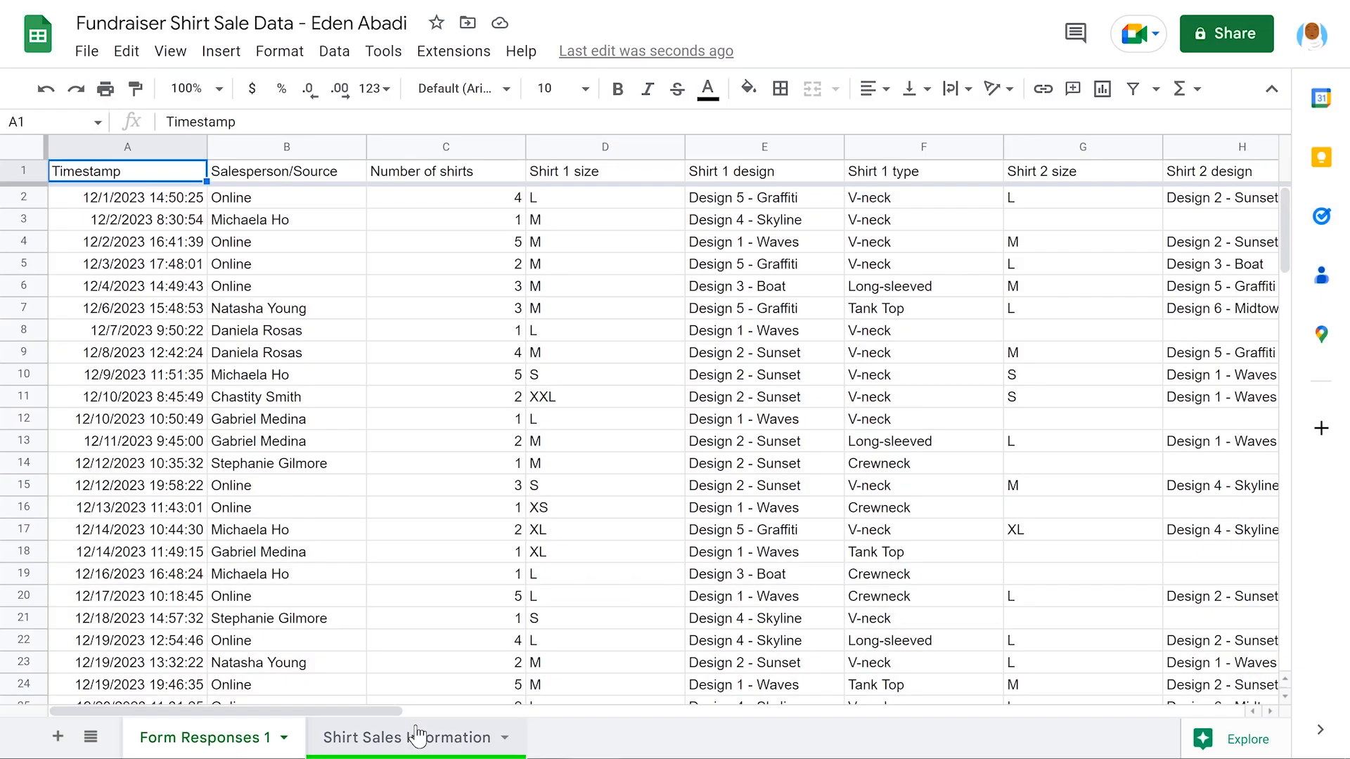
click(416, 732)
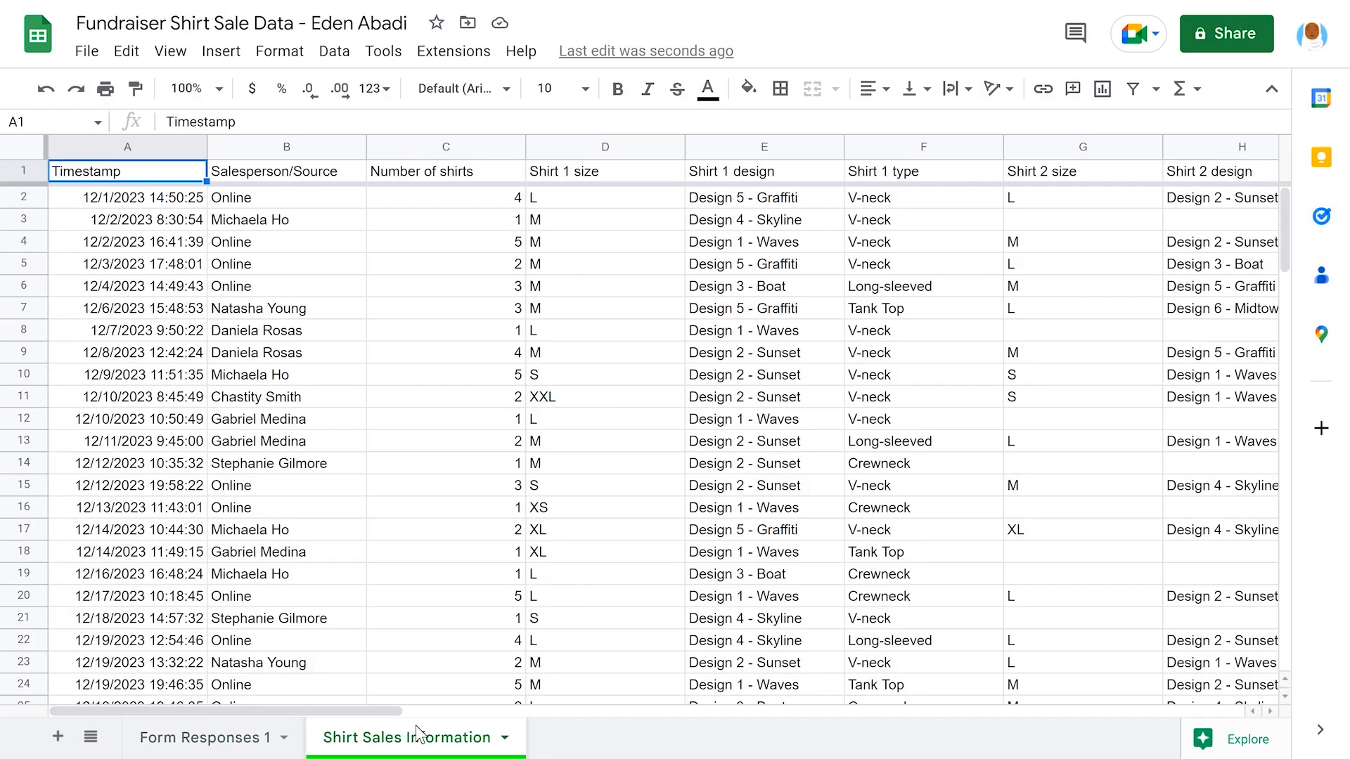
scroll(445, 606, down, 2)
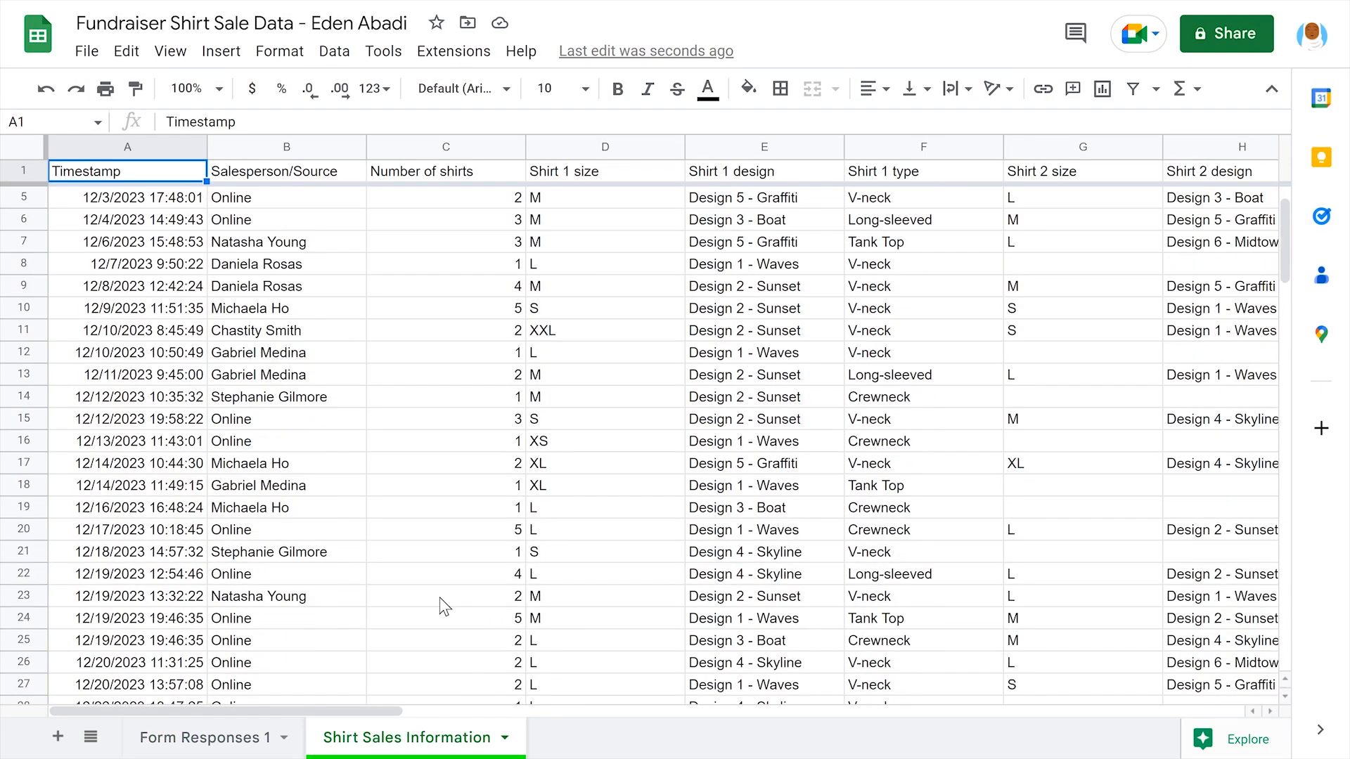
scroll(444, 606, right, 10)
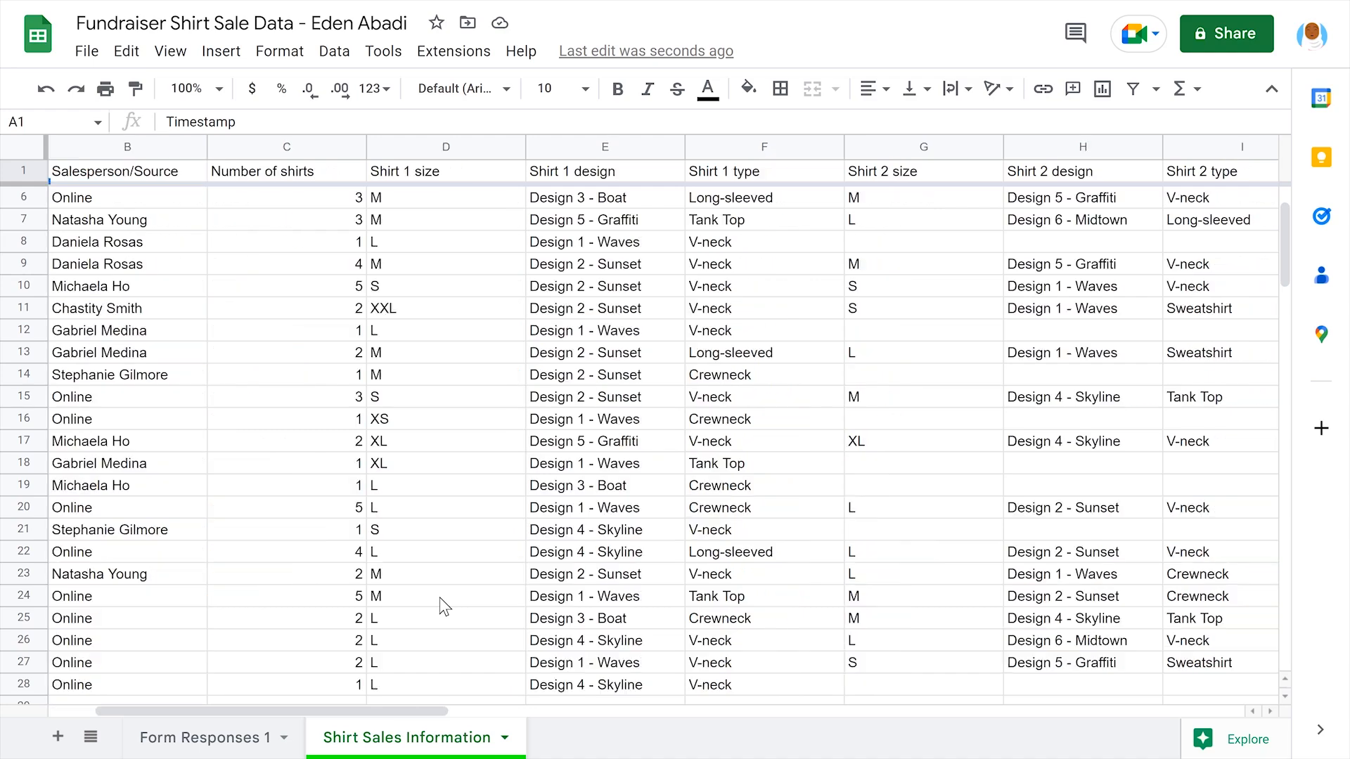
scroll(444, 606, right, 4)
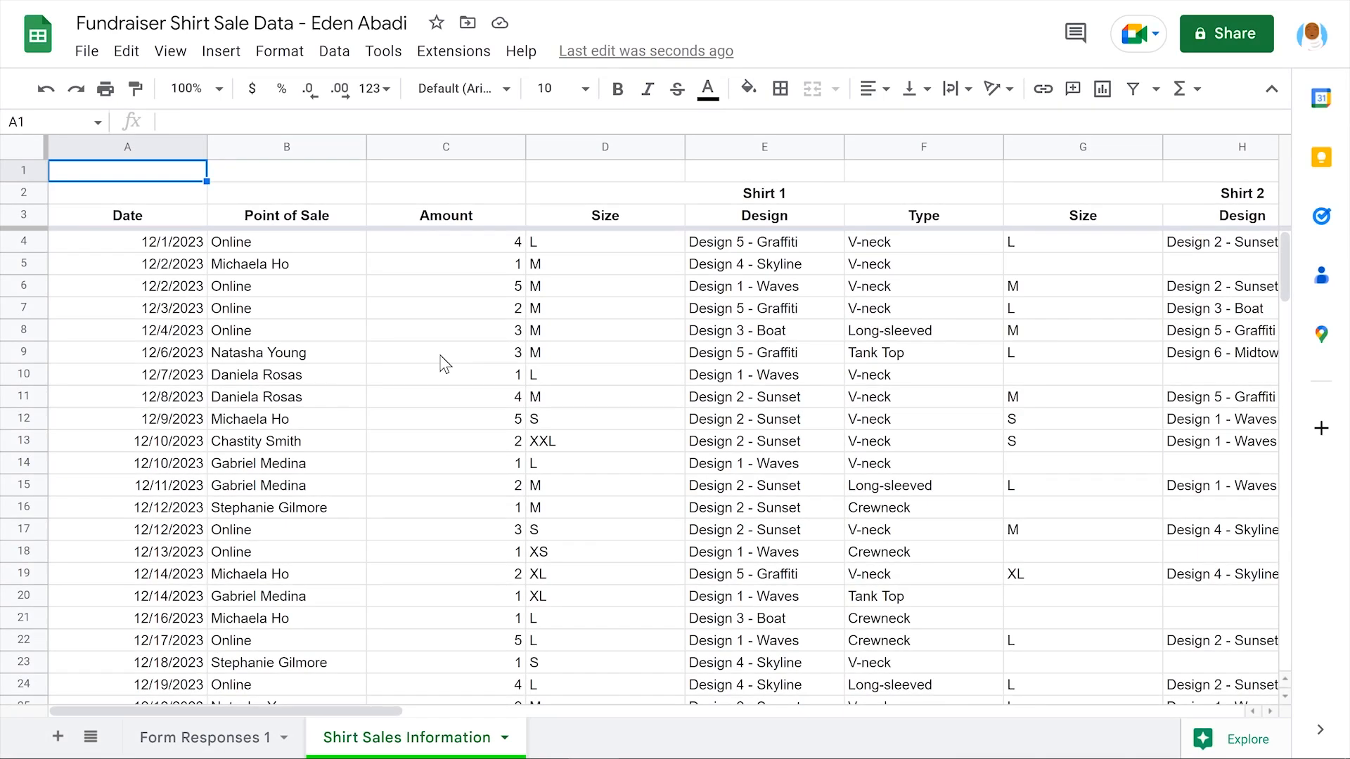
scroll(444, 364, right, 7)
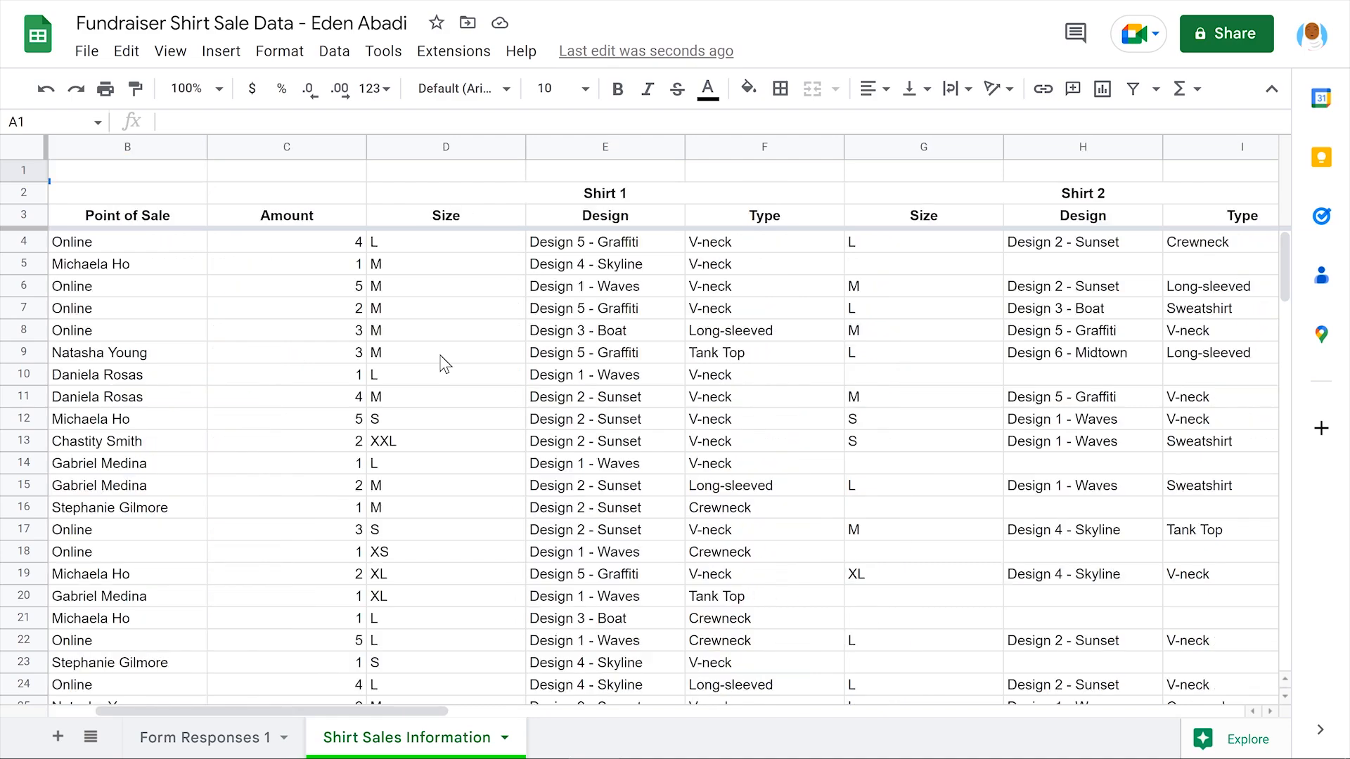
scroll(444, 364, right, 7)
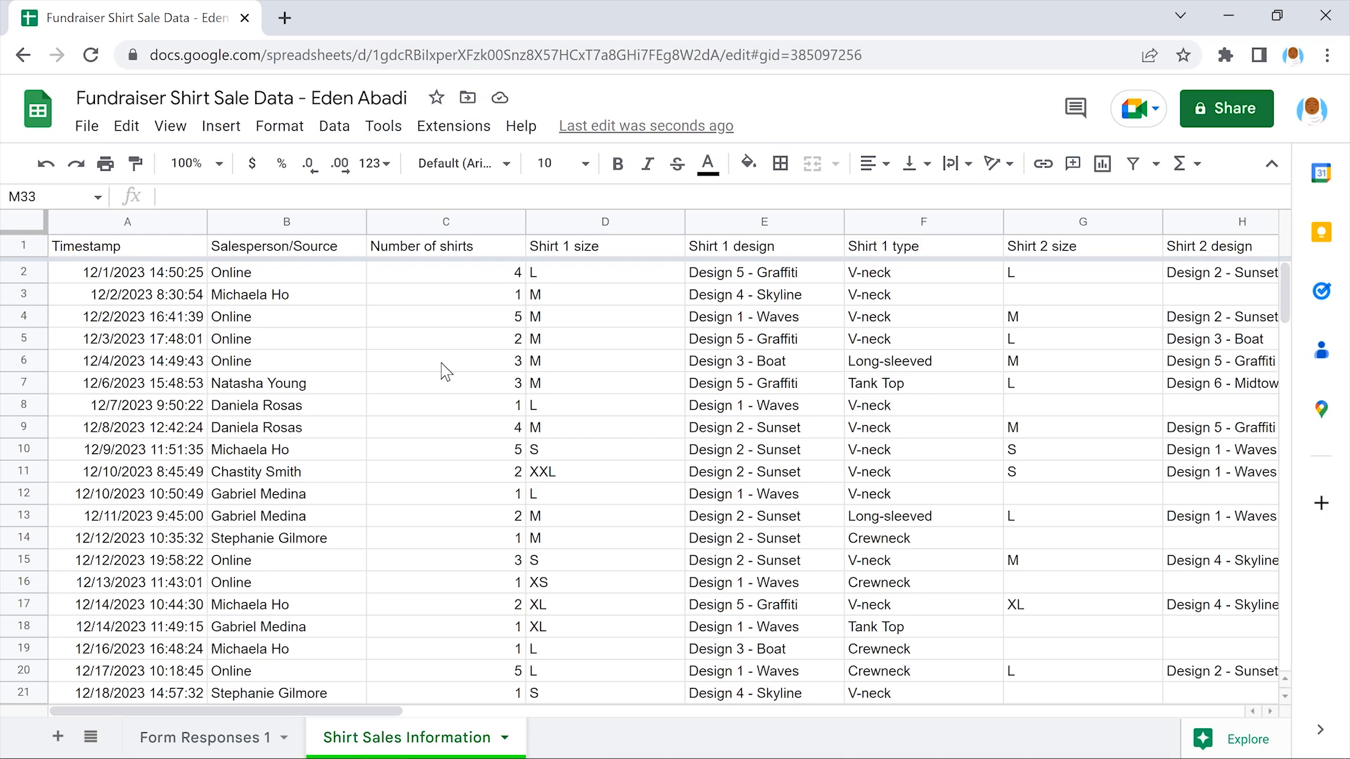
Rename the first three headers to Date, Point of Sale and Amount
click(128, 246)
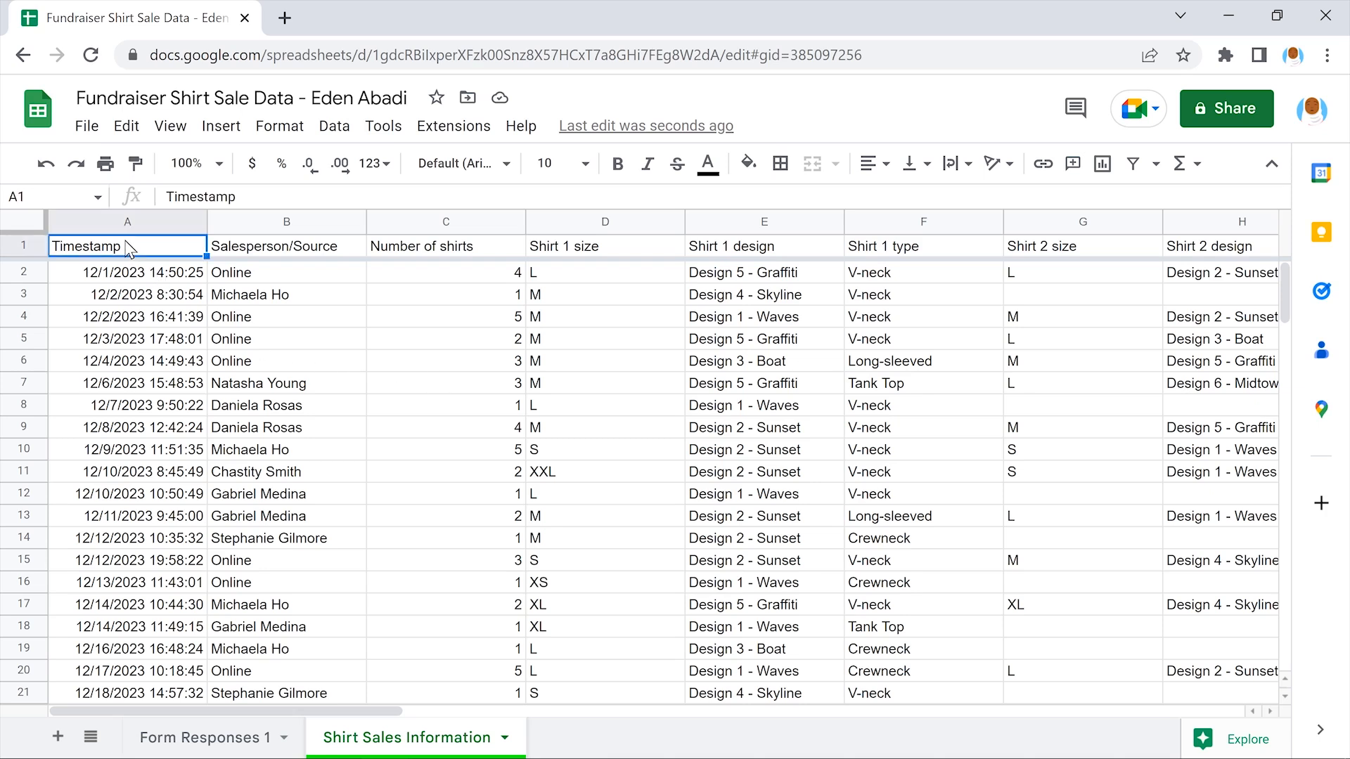
text(Date)
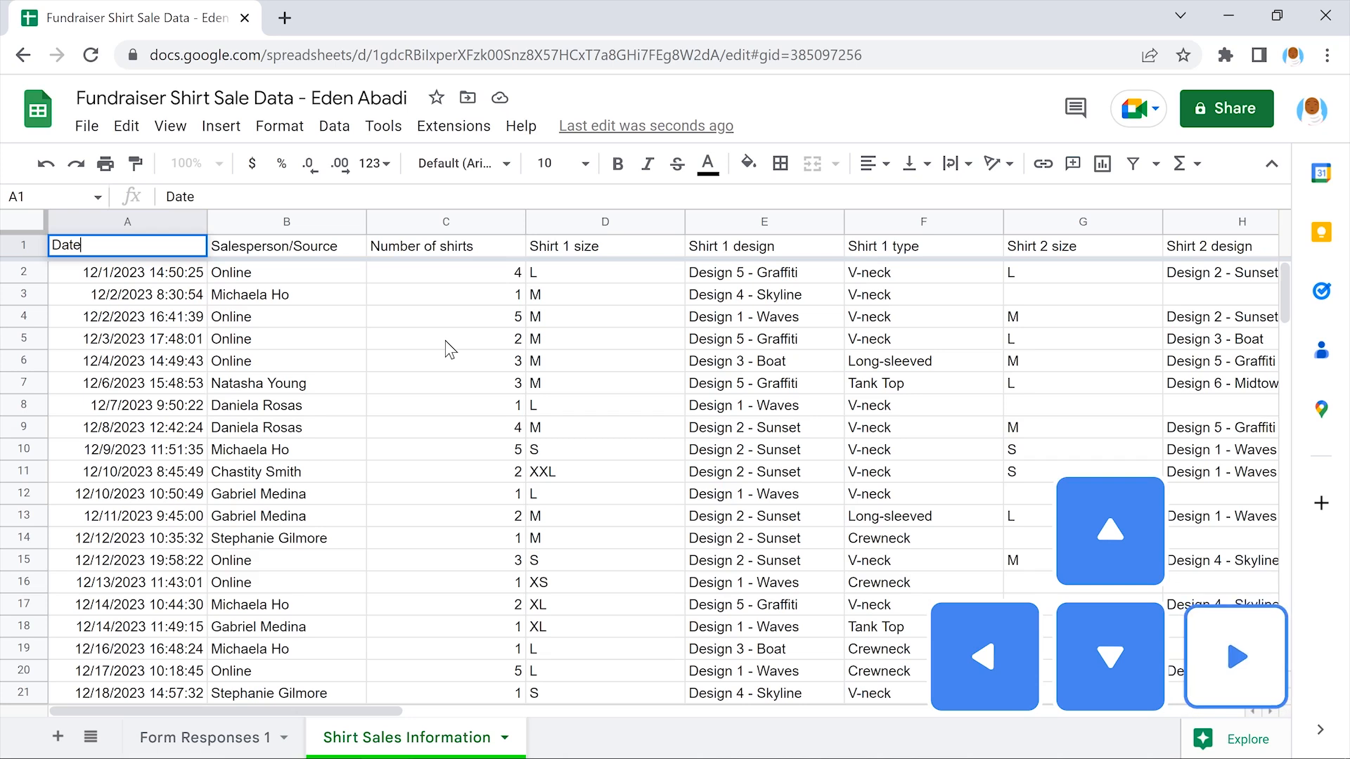
key(Right)
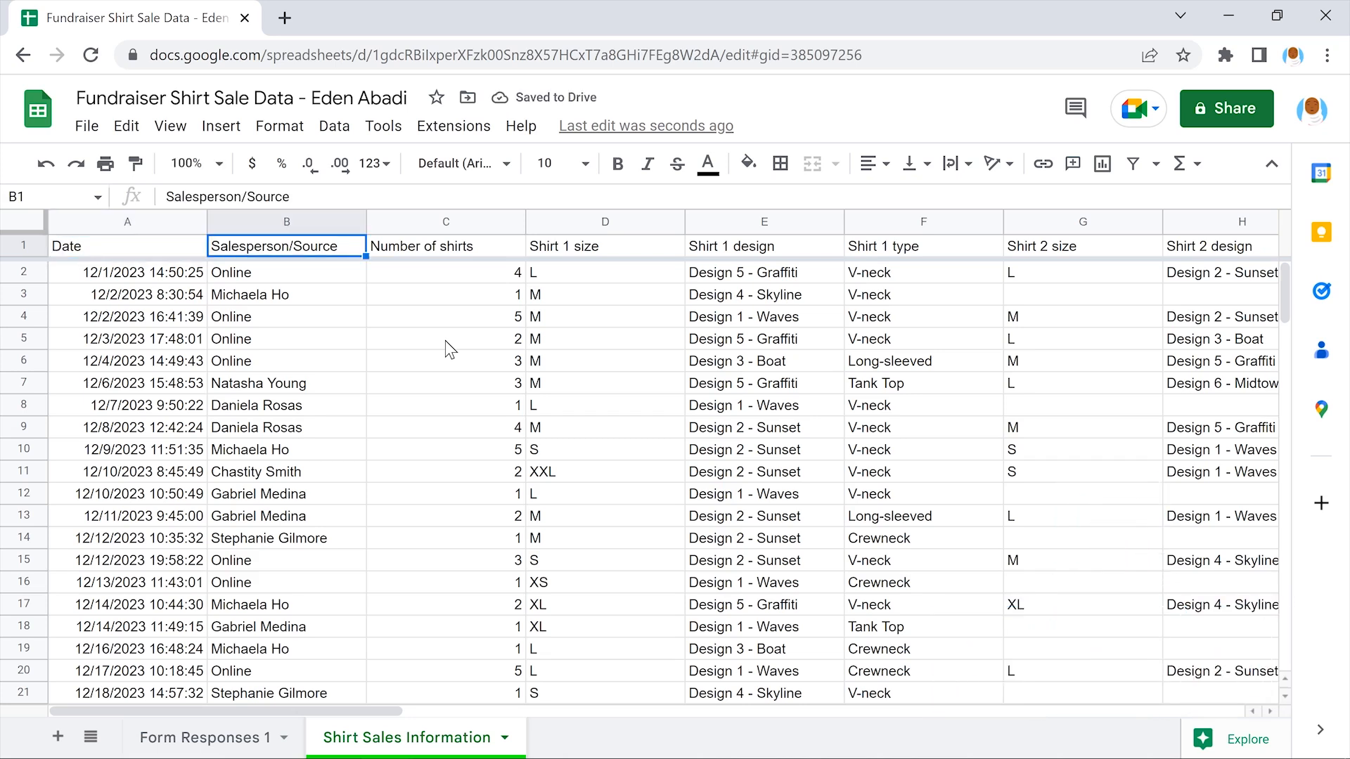
text(Point of Sale)
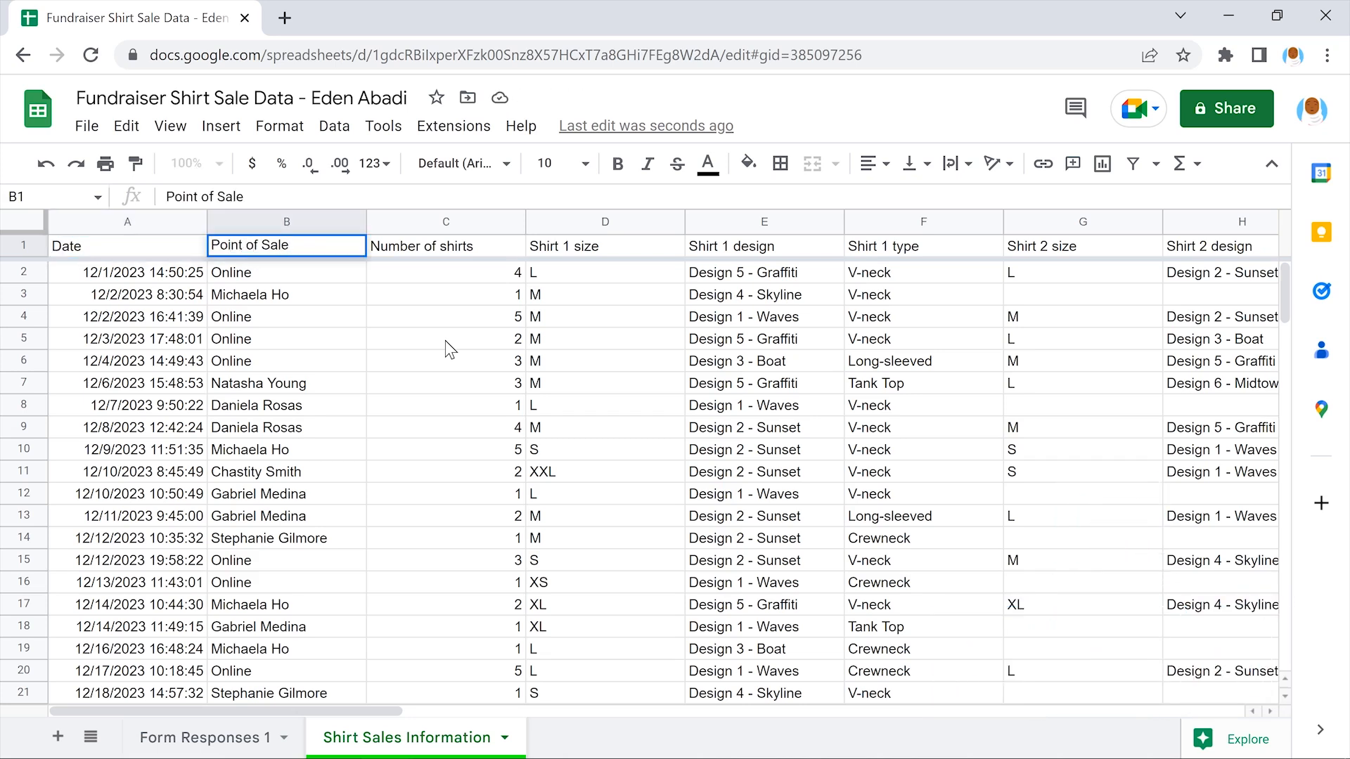
key(Right)
text(Amount)
key(Right)
Shorten the last two headers in S1 and T1 to Payment and Source
scroll(445, 341, right, 10)
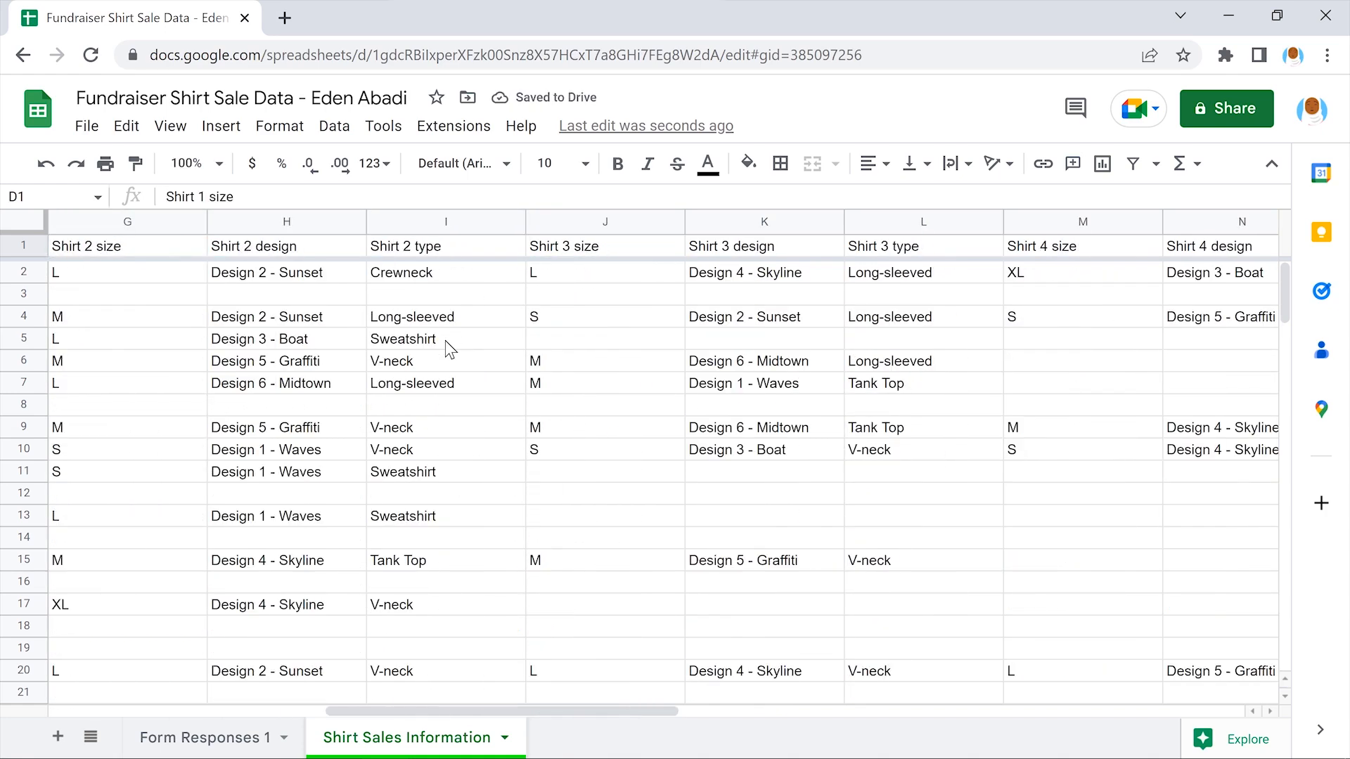
scroll(445, 340, right, 10)
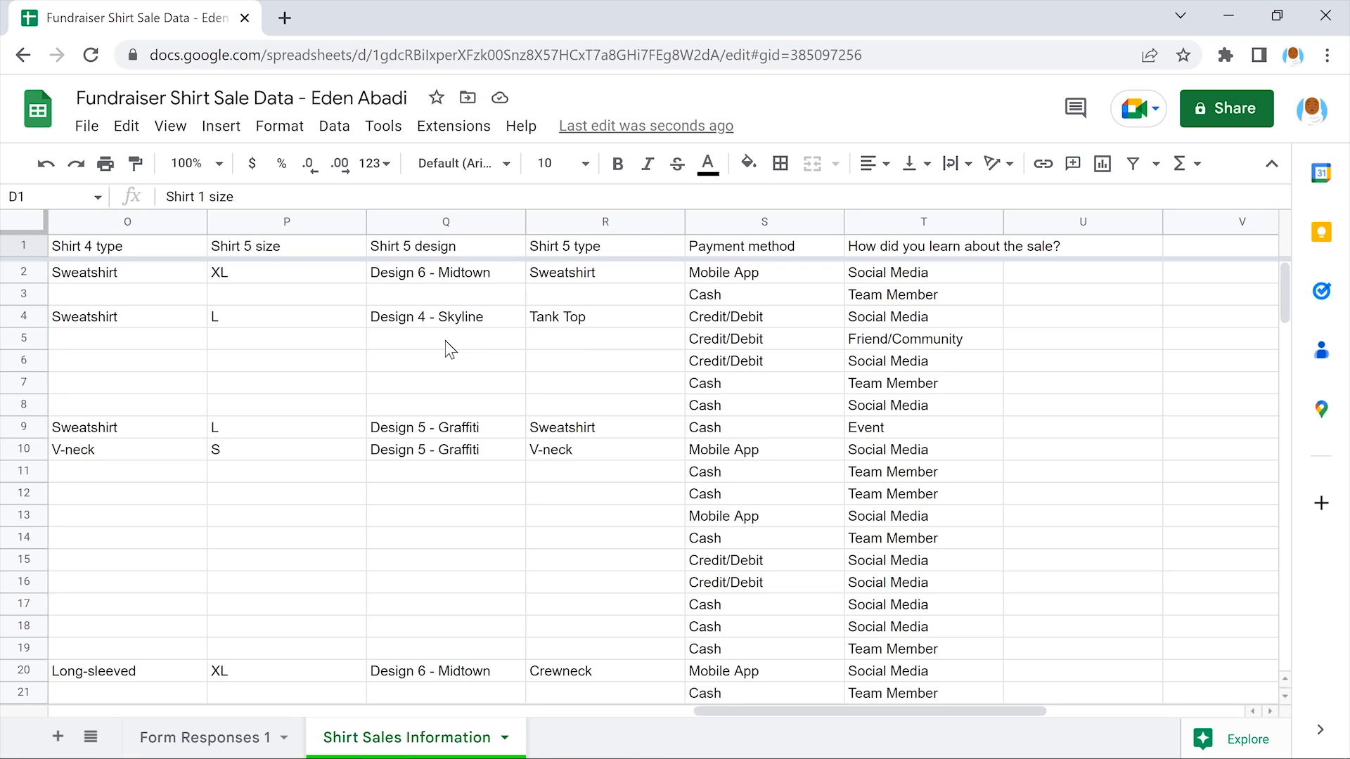
click(762, 247)
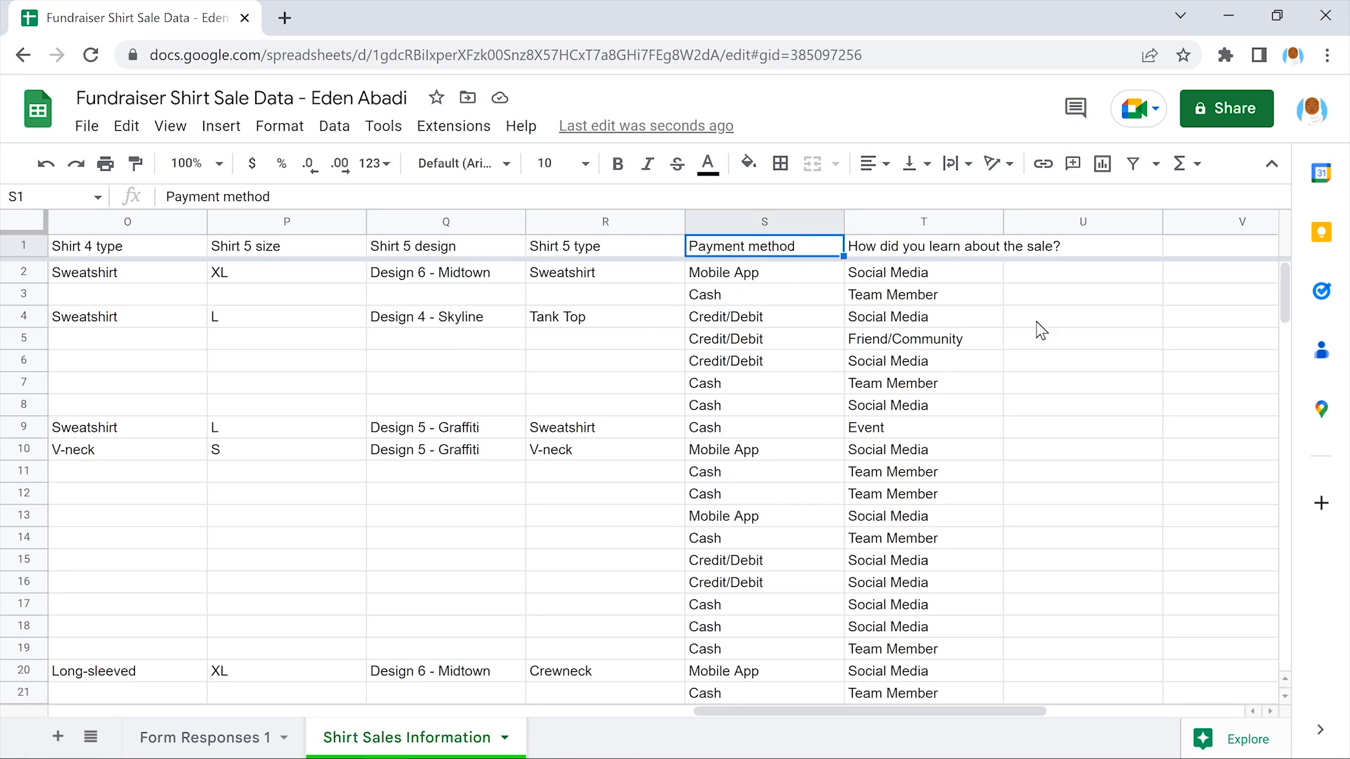
text(Payment)
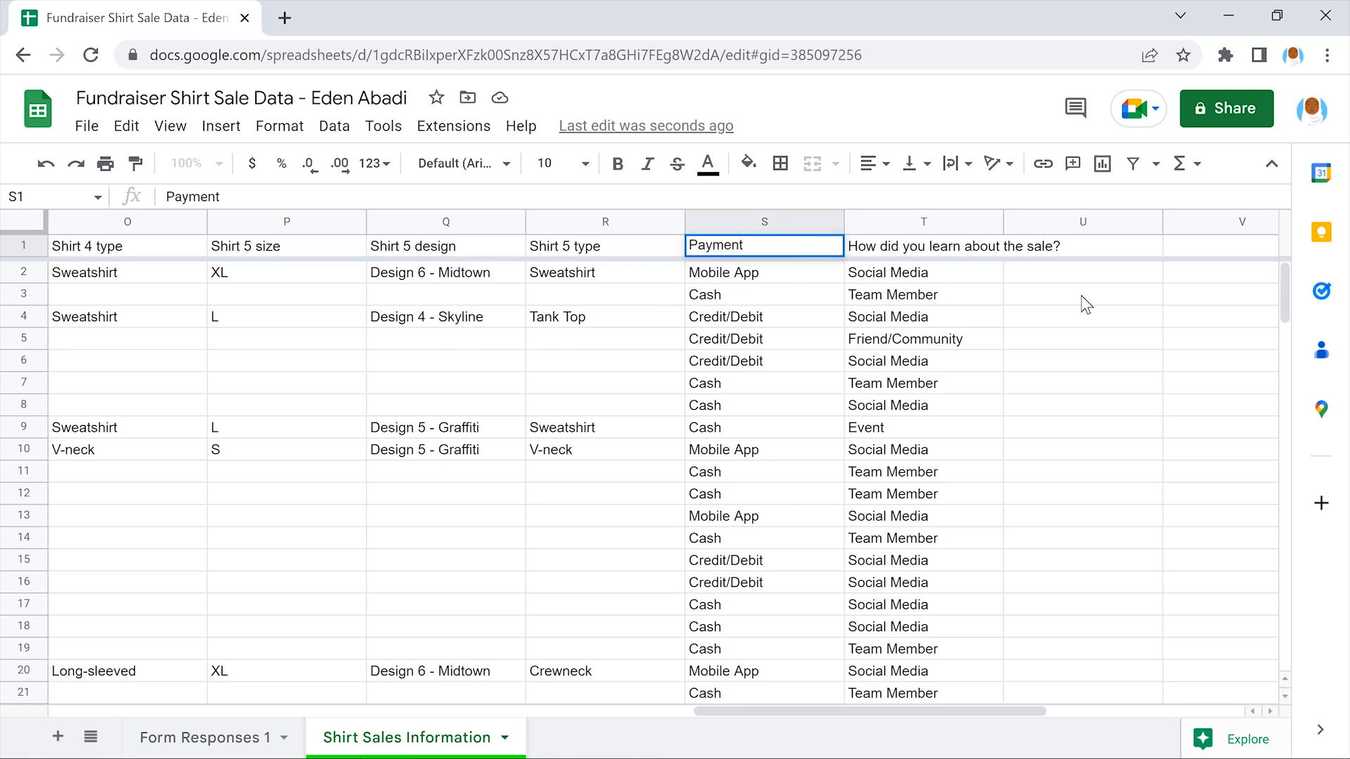
key(Tab)
text(Source)
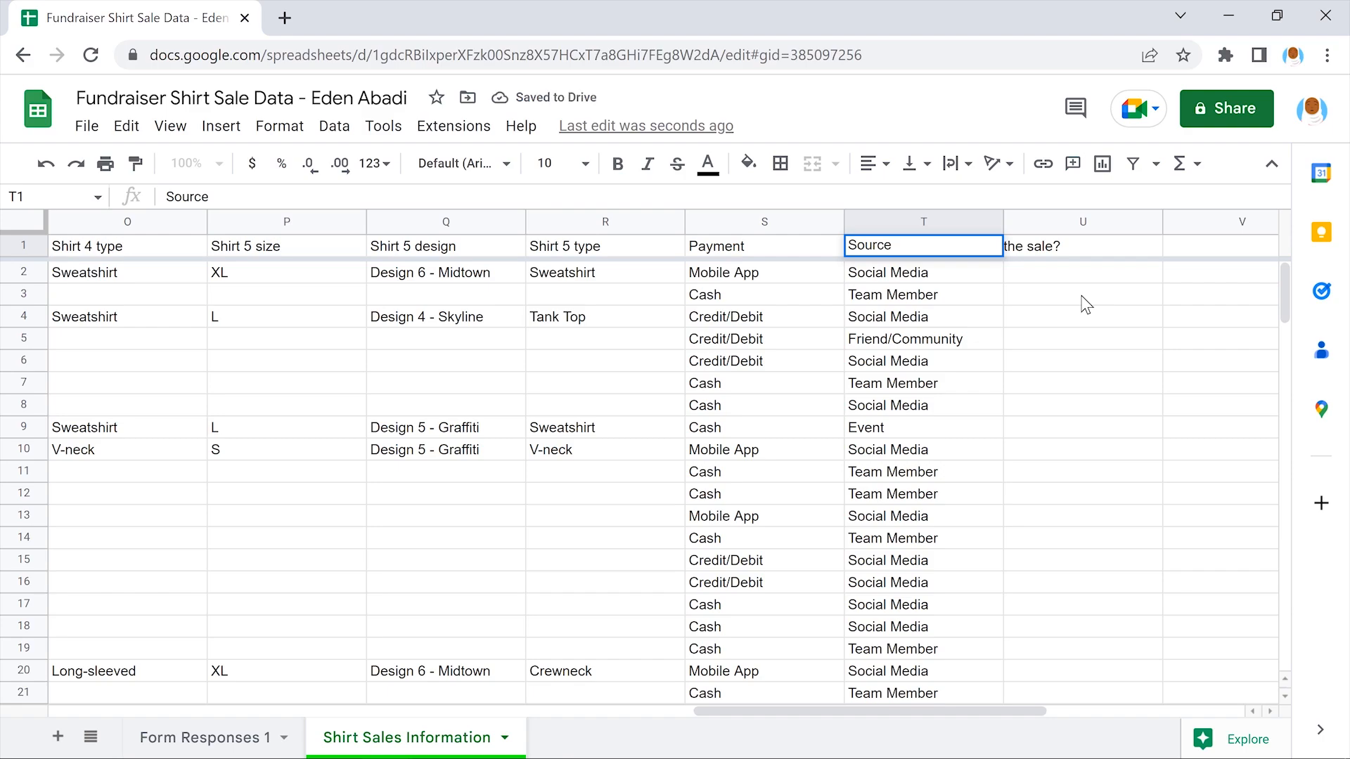
key(Tab)
scroll(1086, 304, left, 10)
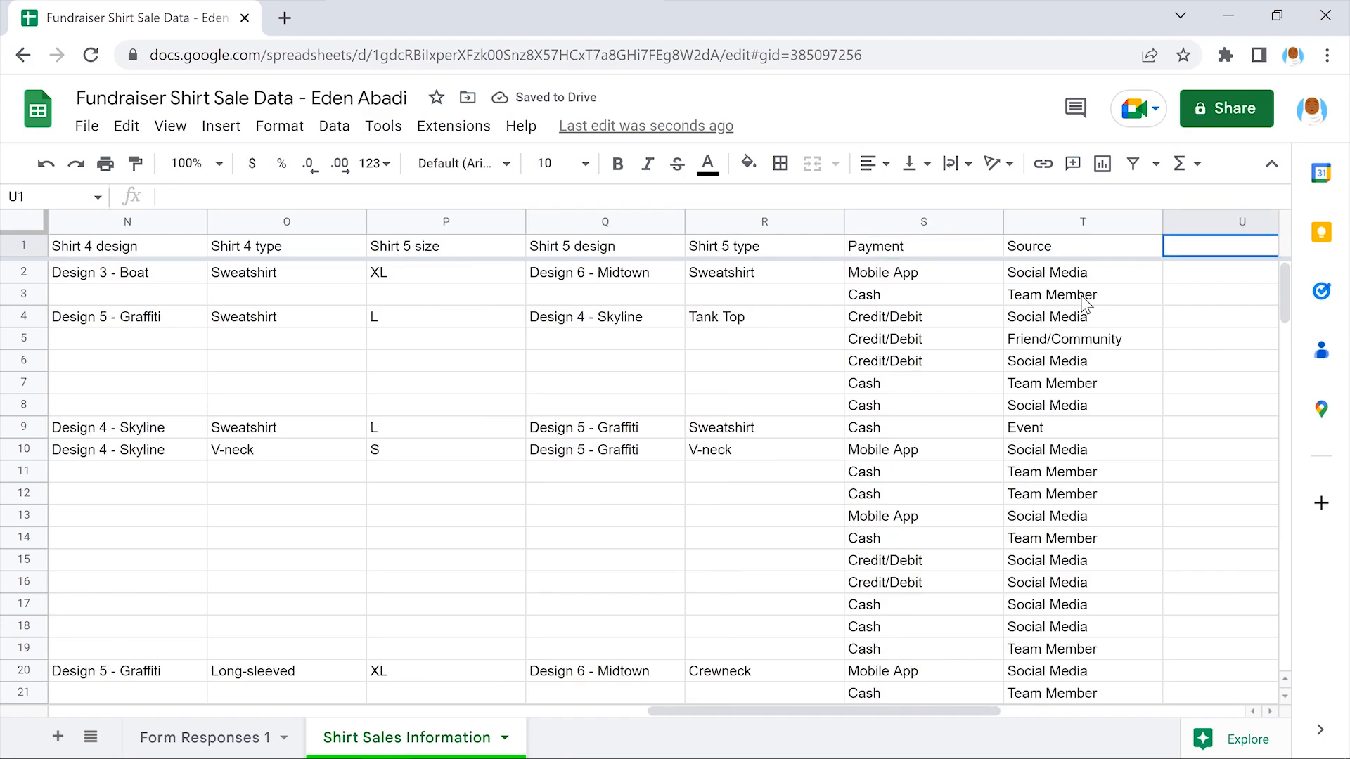
scroll(1087, 304, left, 2)
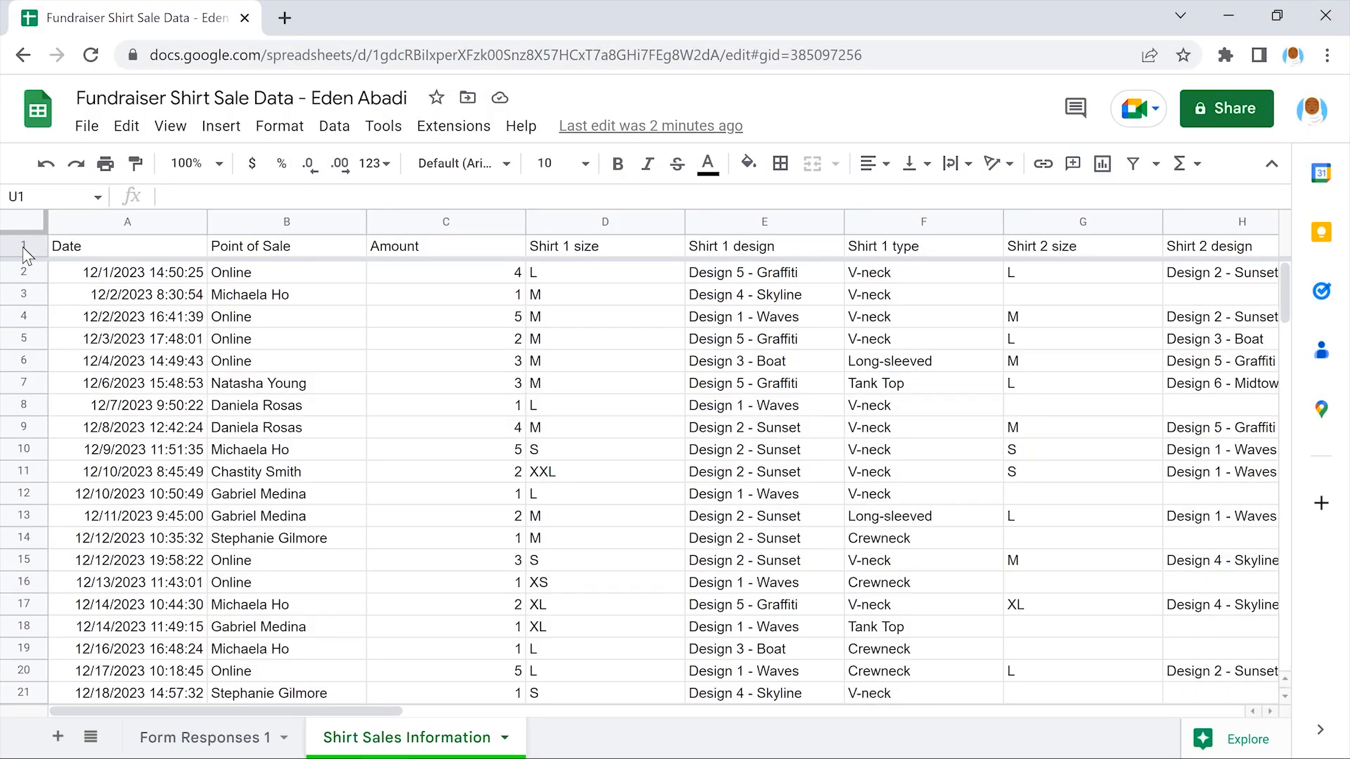
Insert two empty rows above header row 1, pushing the headers down to row 3
click(23, 246)
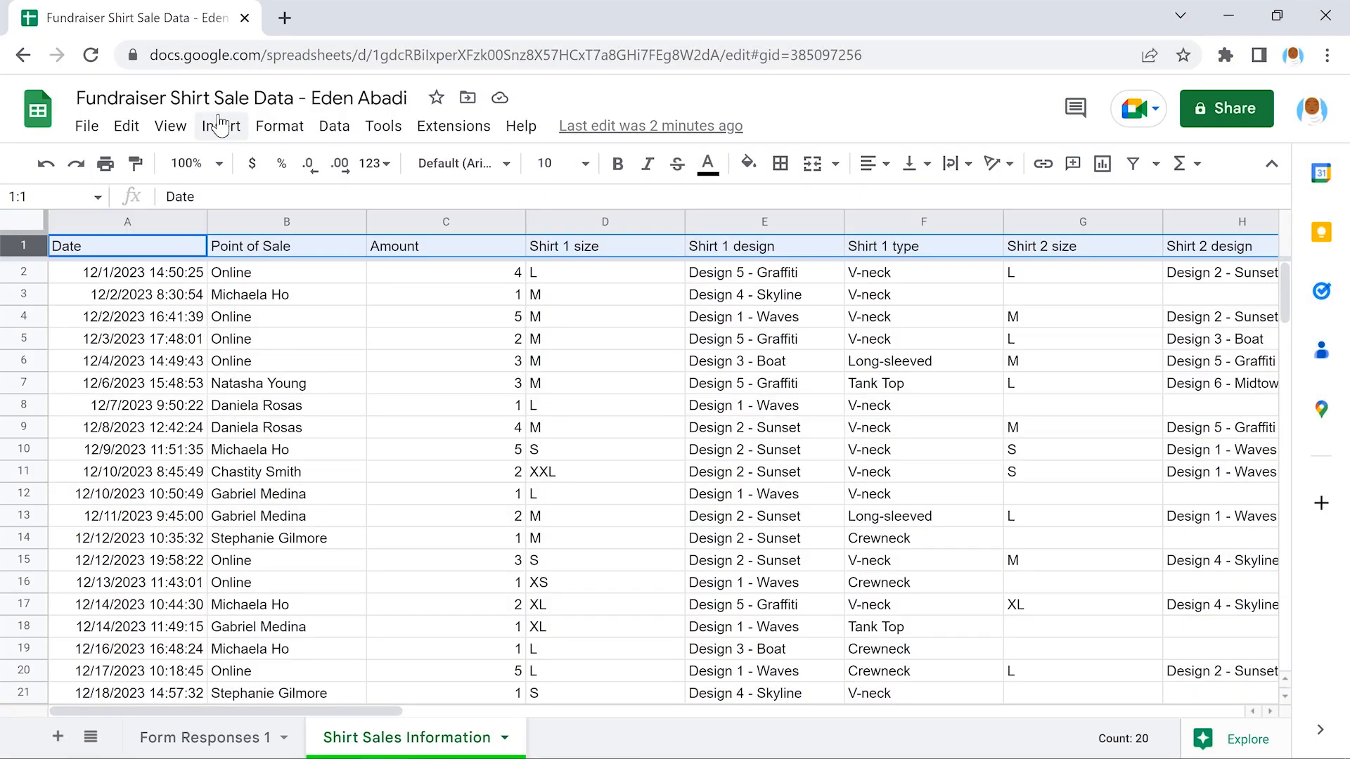
click(221, 125)
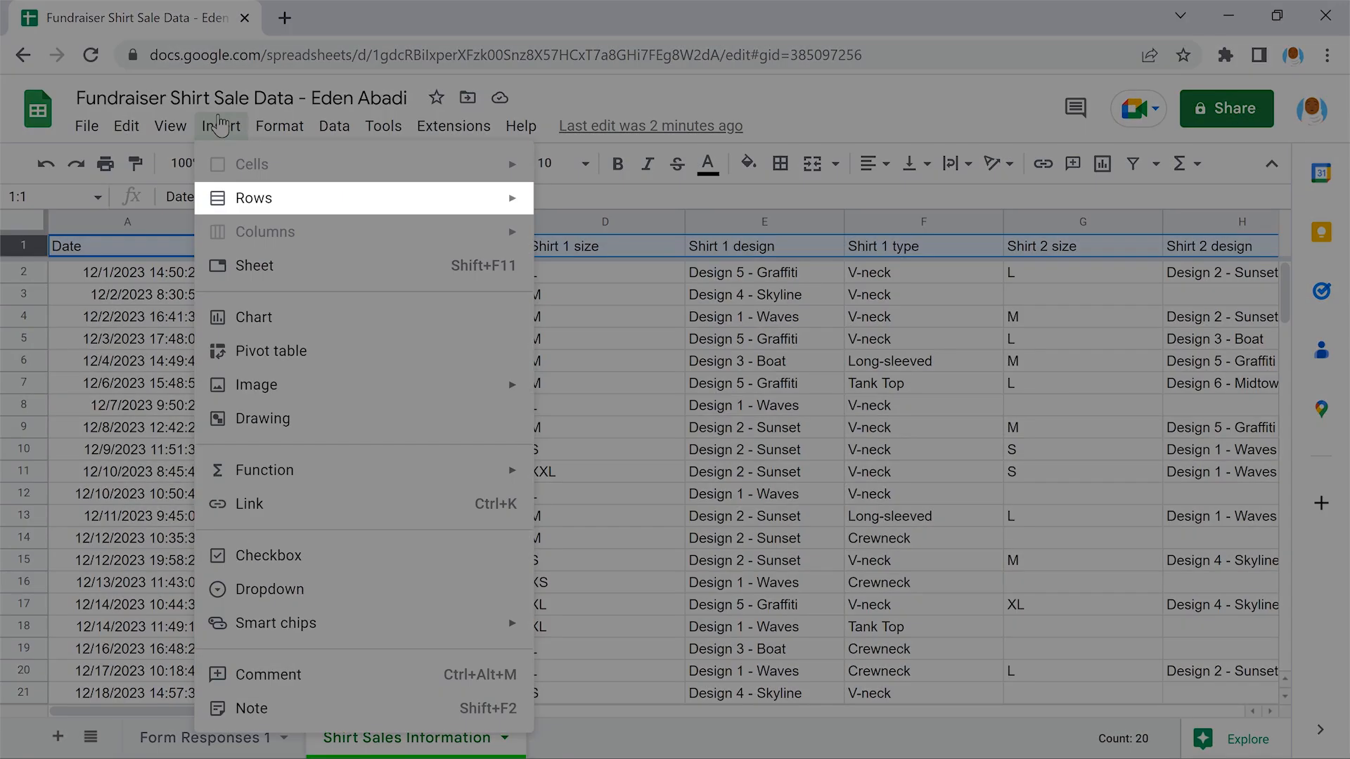
mouse_move(362, 197)
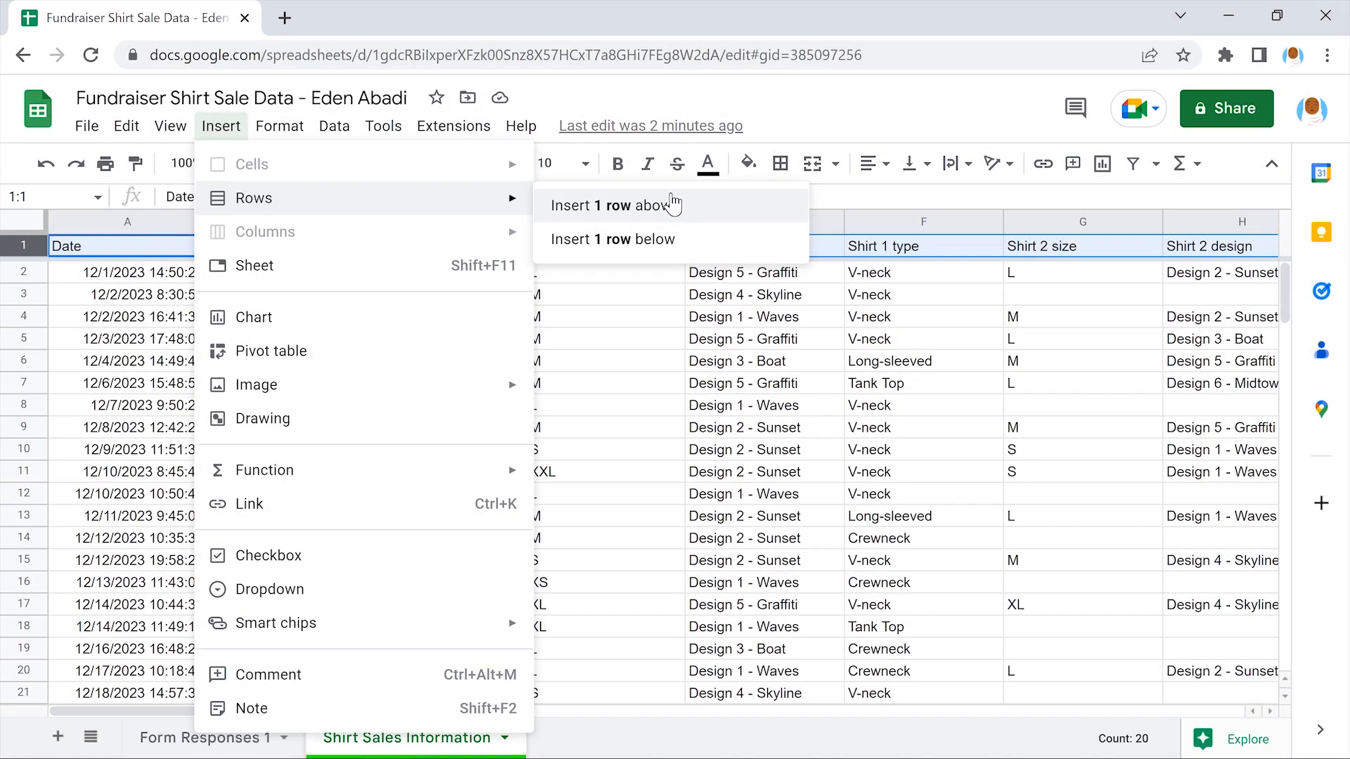
click(671, 205)
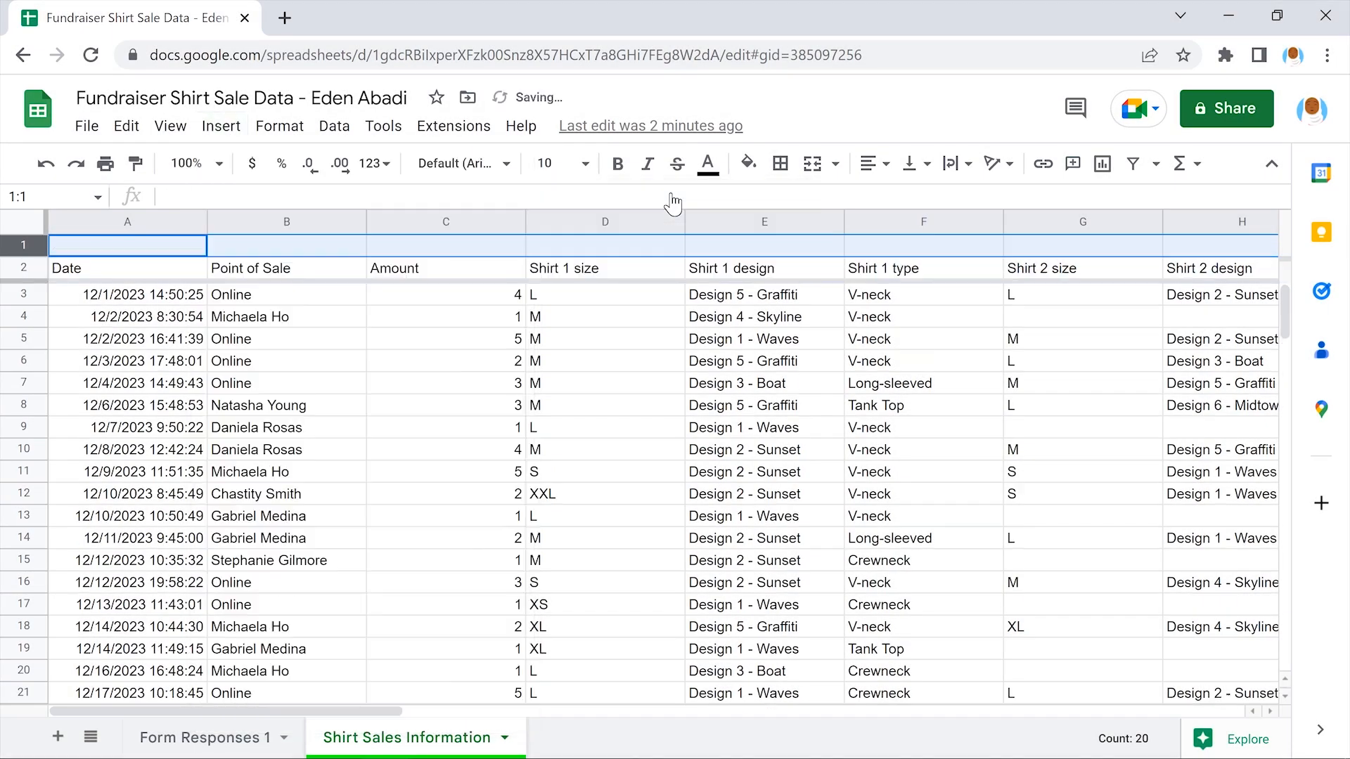
click(220, 127)
mouse_move(355, 199)
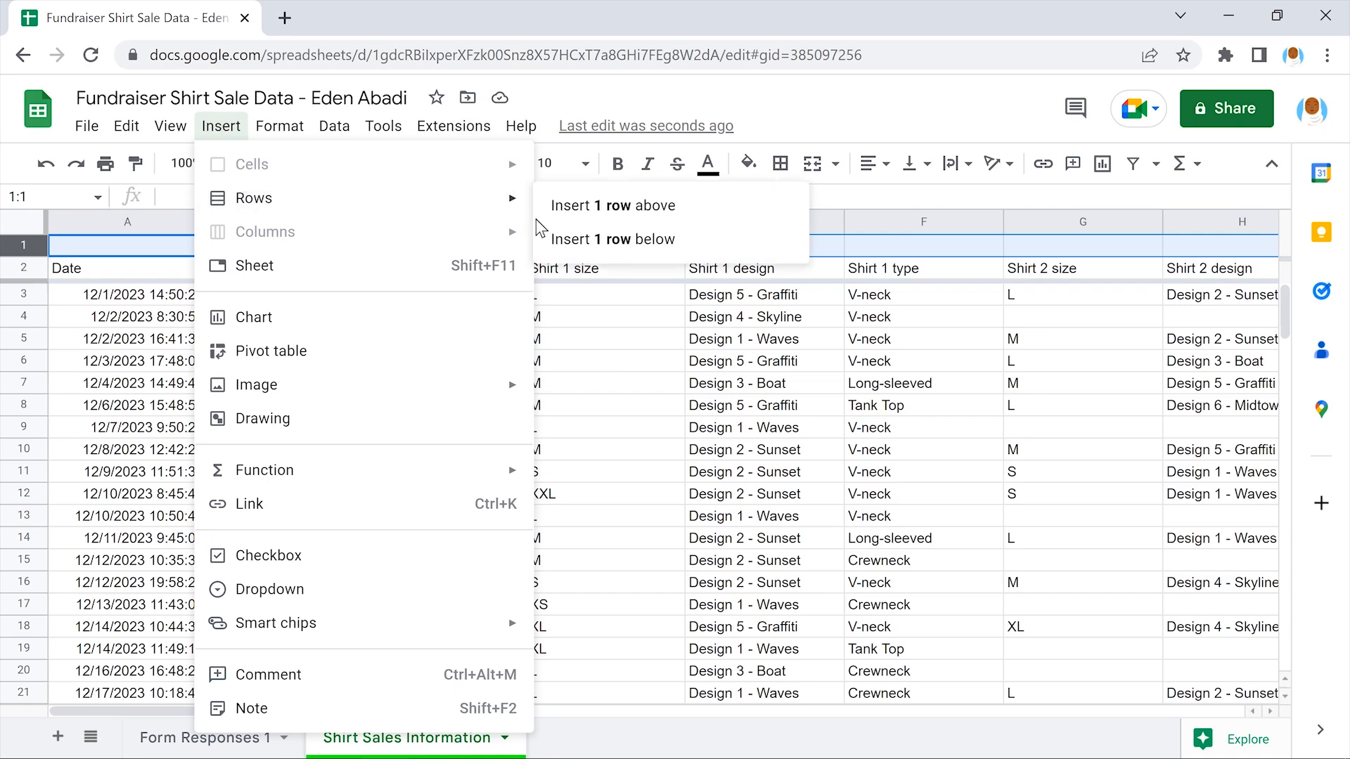
click(671, 205)
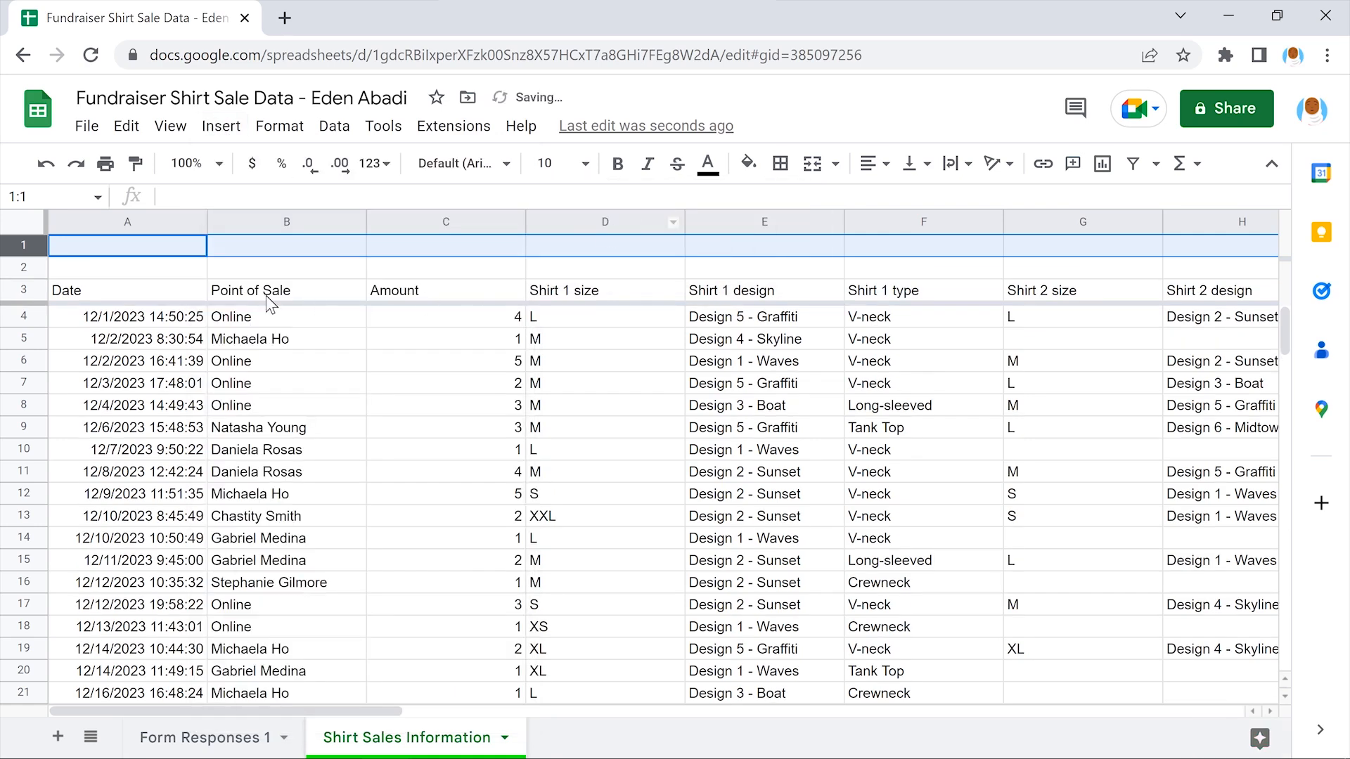
click(125, 246)
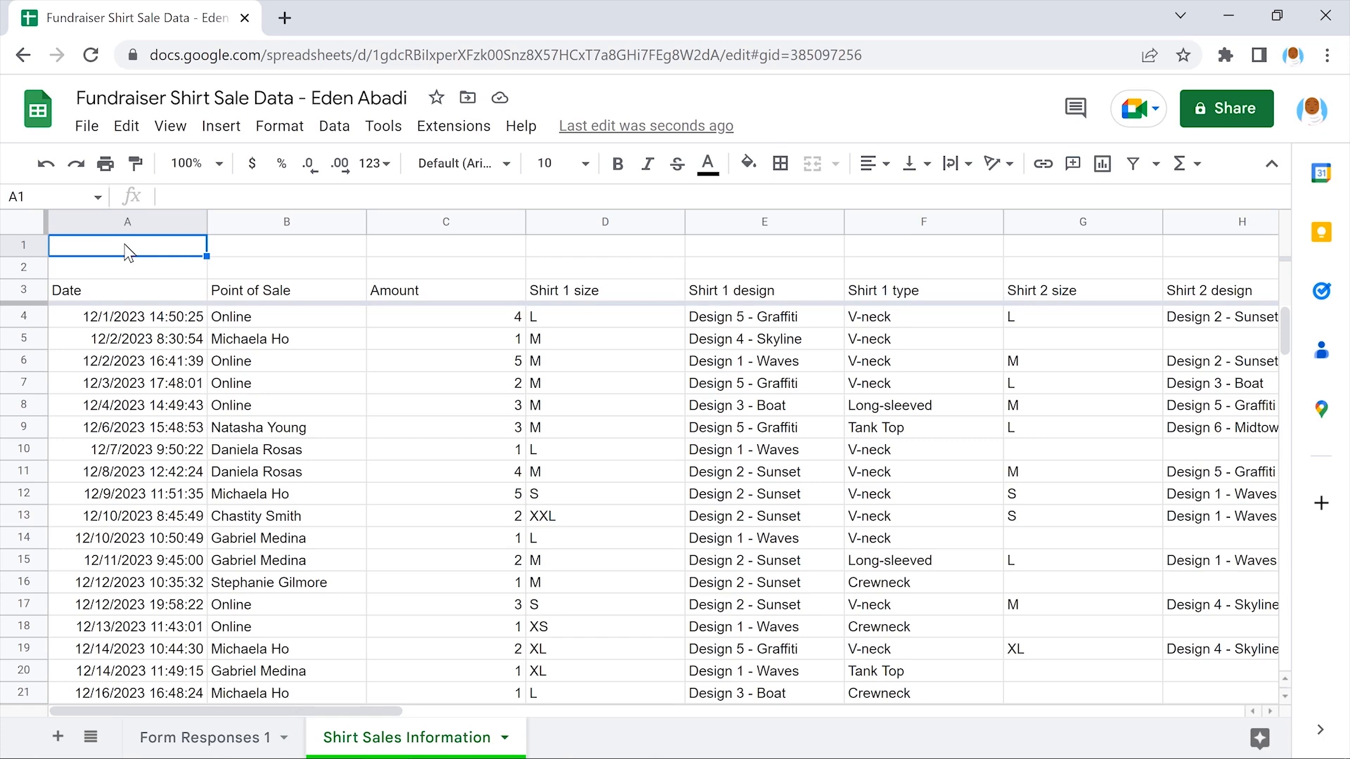
click(602, 267)
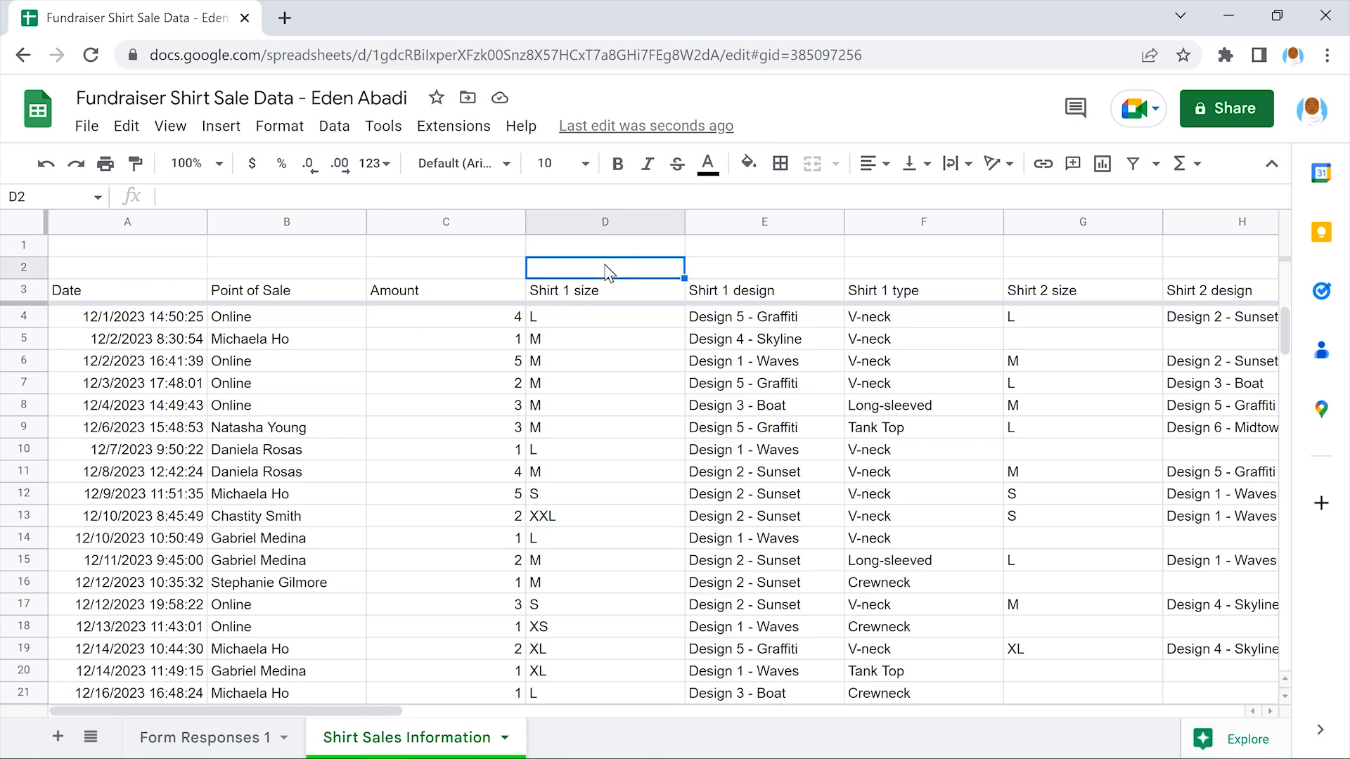
text(Shirt)
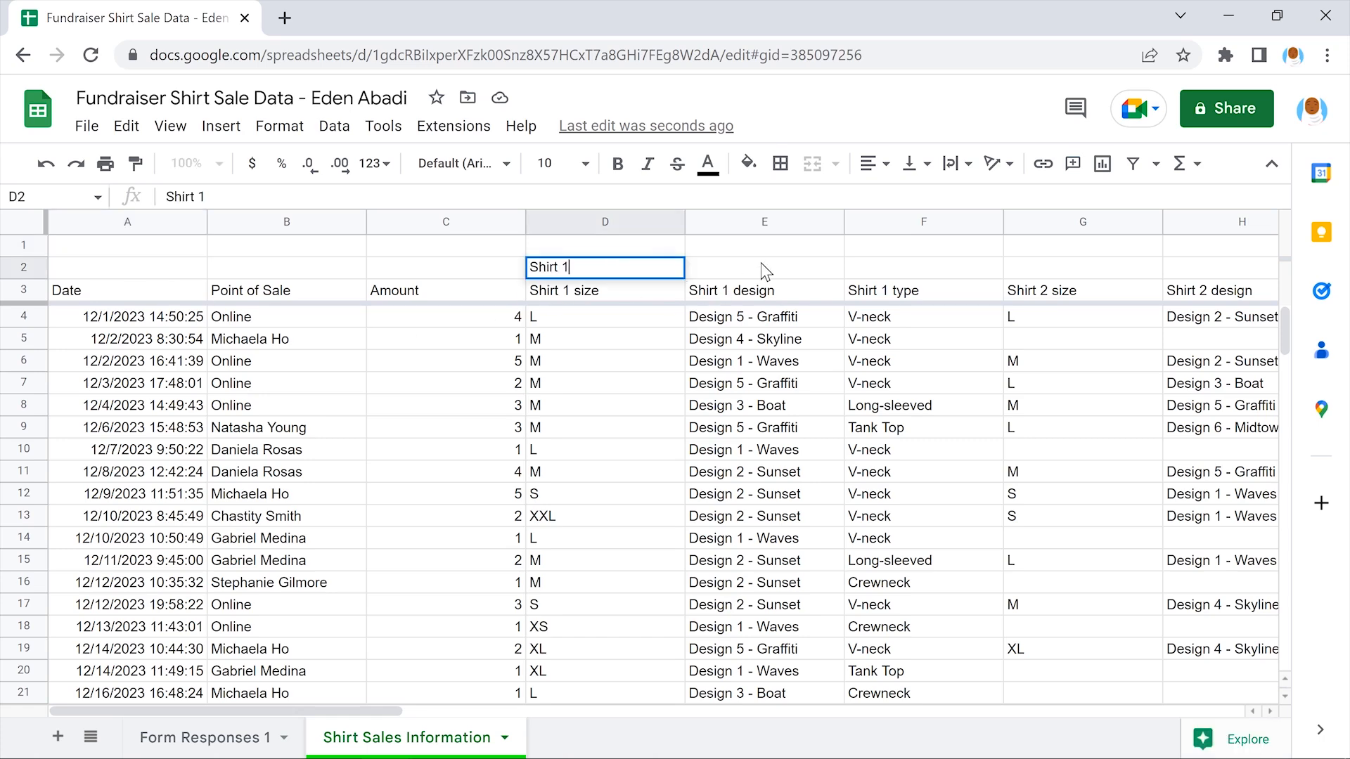
text( 1)
key(Tab)
scroll(765, 270, right, 5)
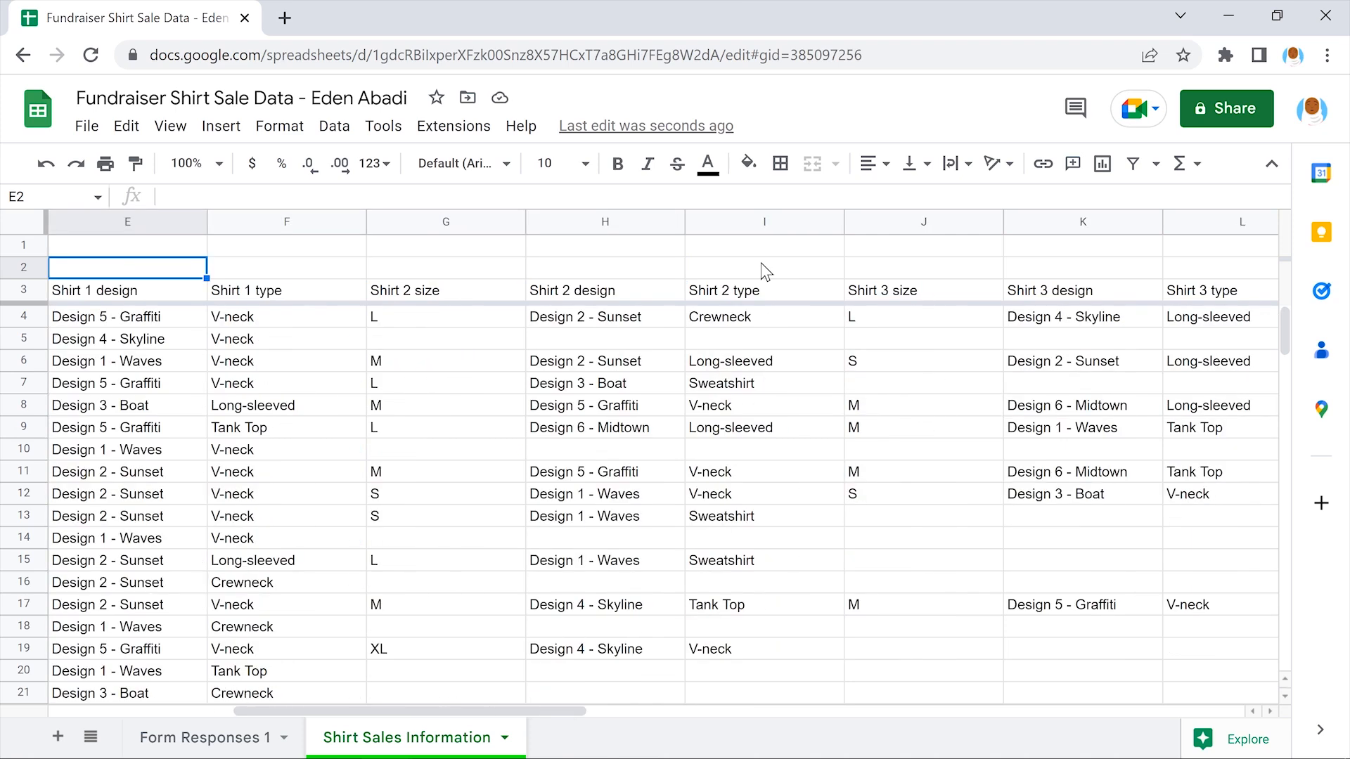
click(445, 263)
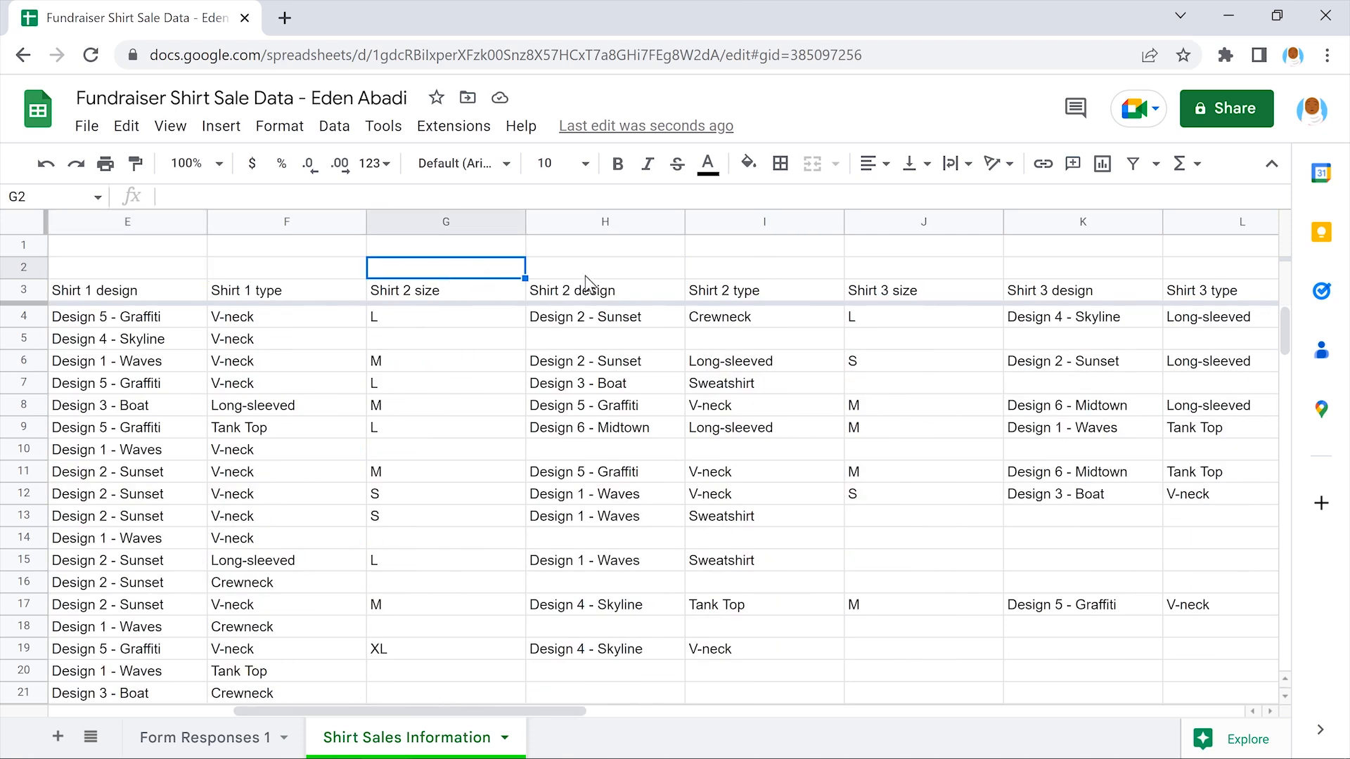
text(Shirt 2)
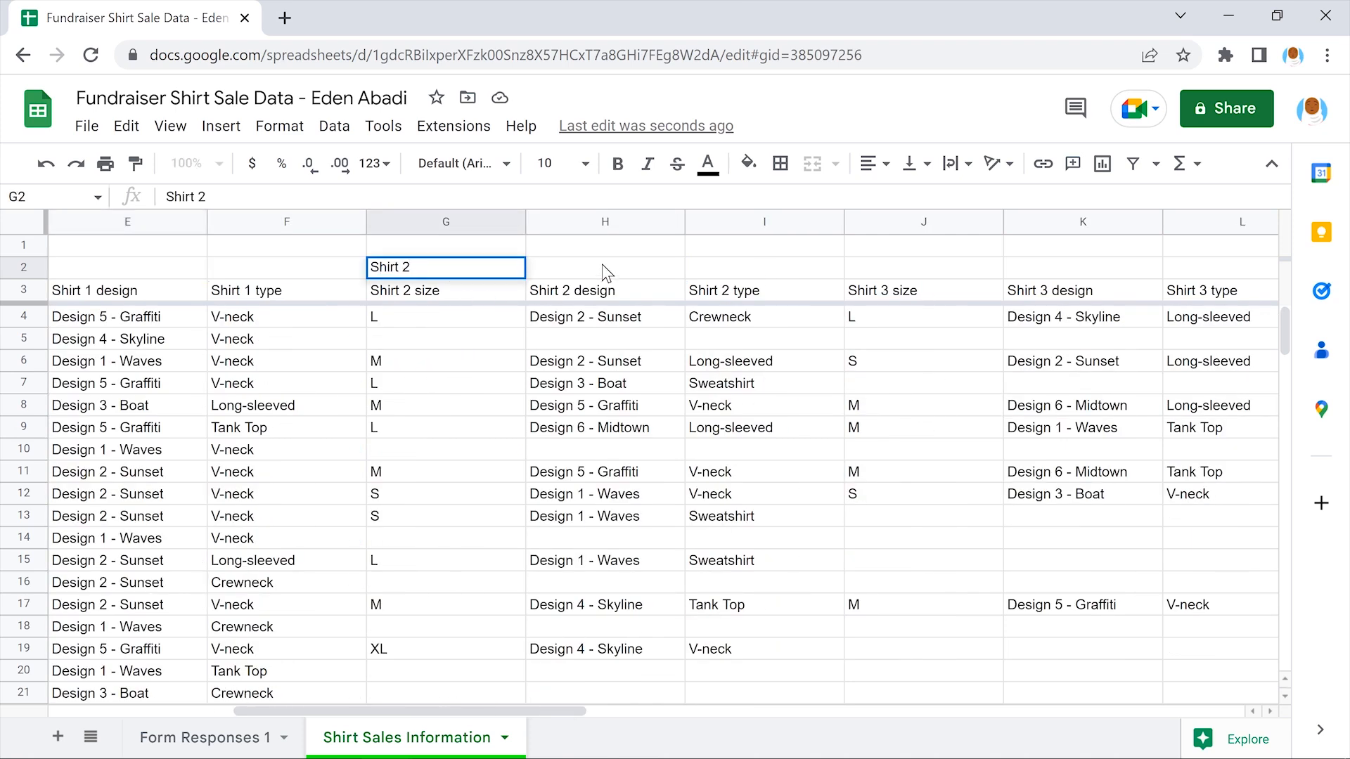
key(Tab)
click(923, 268)
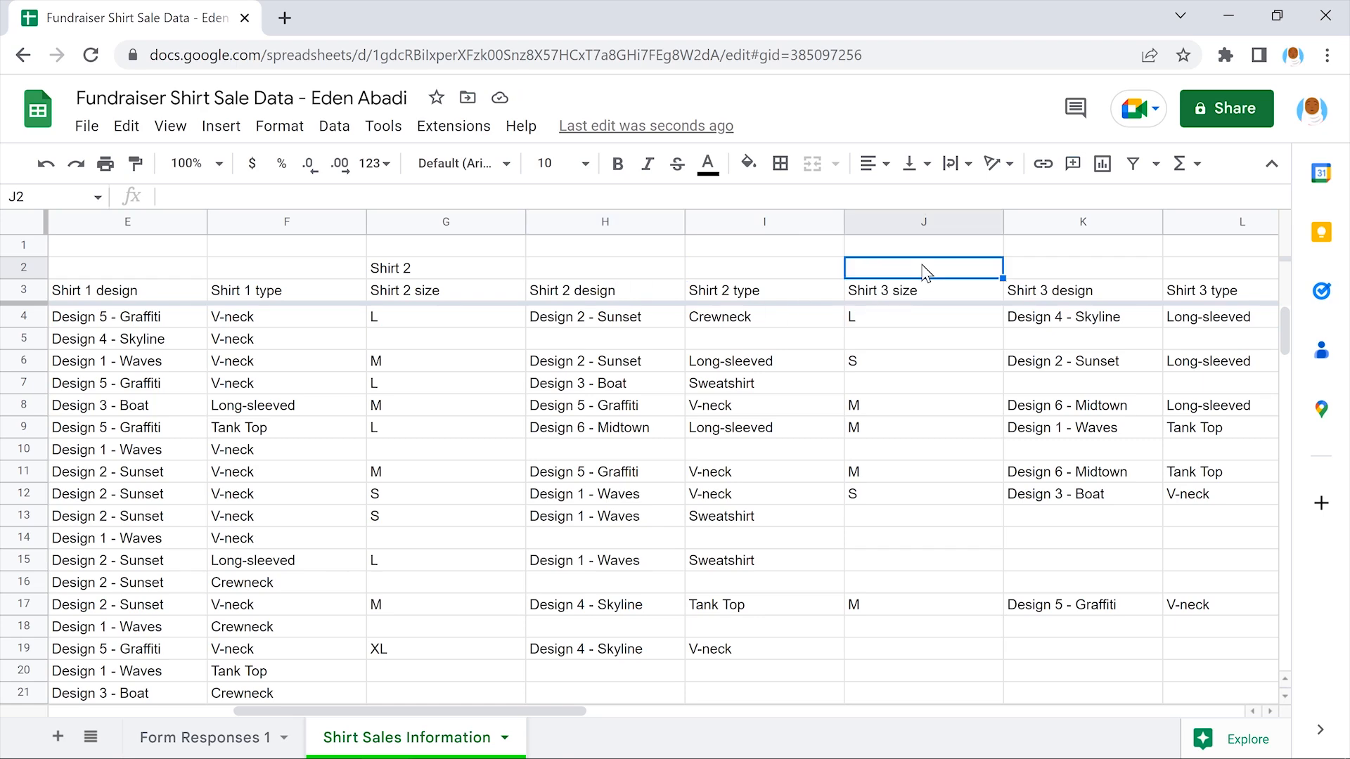
text(Shirt 3)
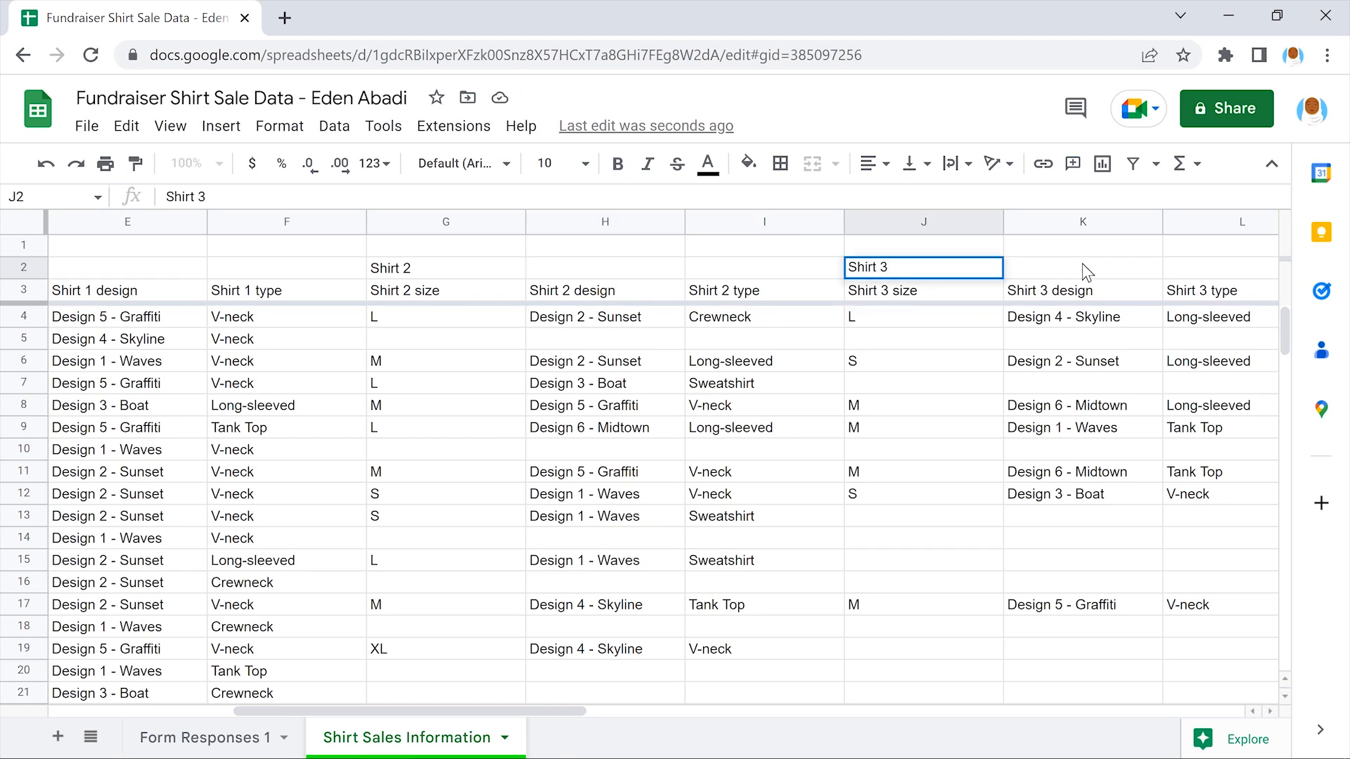
key(Tab)
scroll(1088, 272, right, 4)
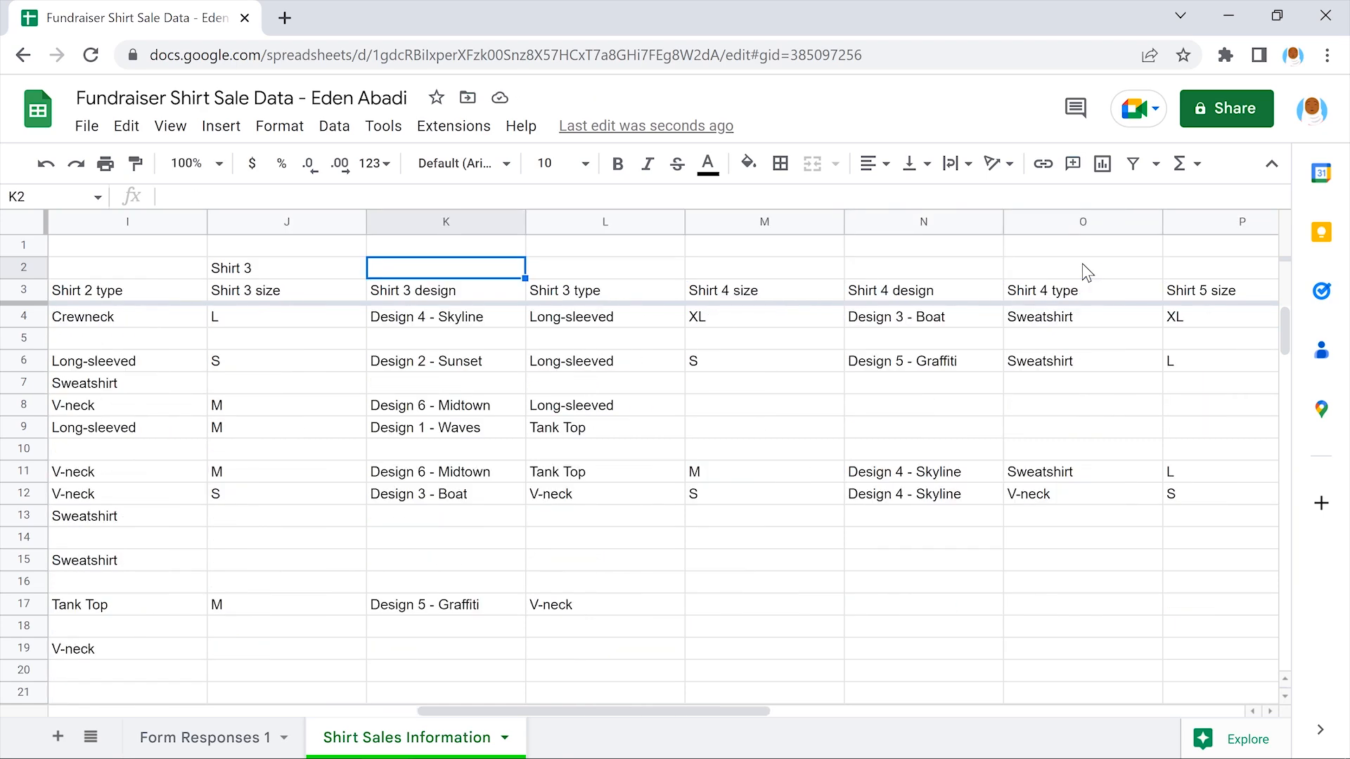
scroll(1088, 273, right, 2)
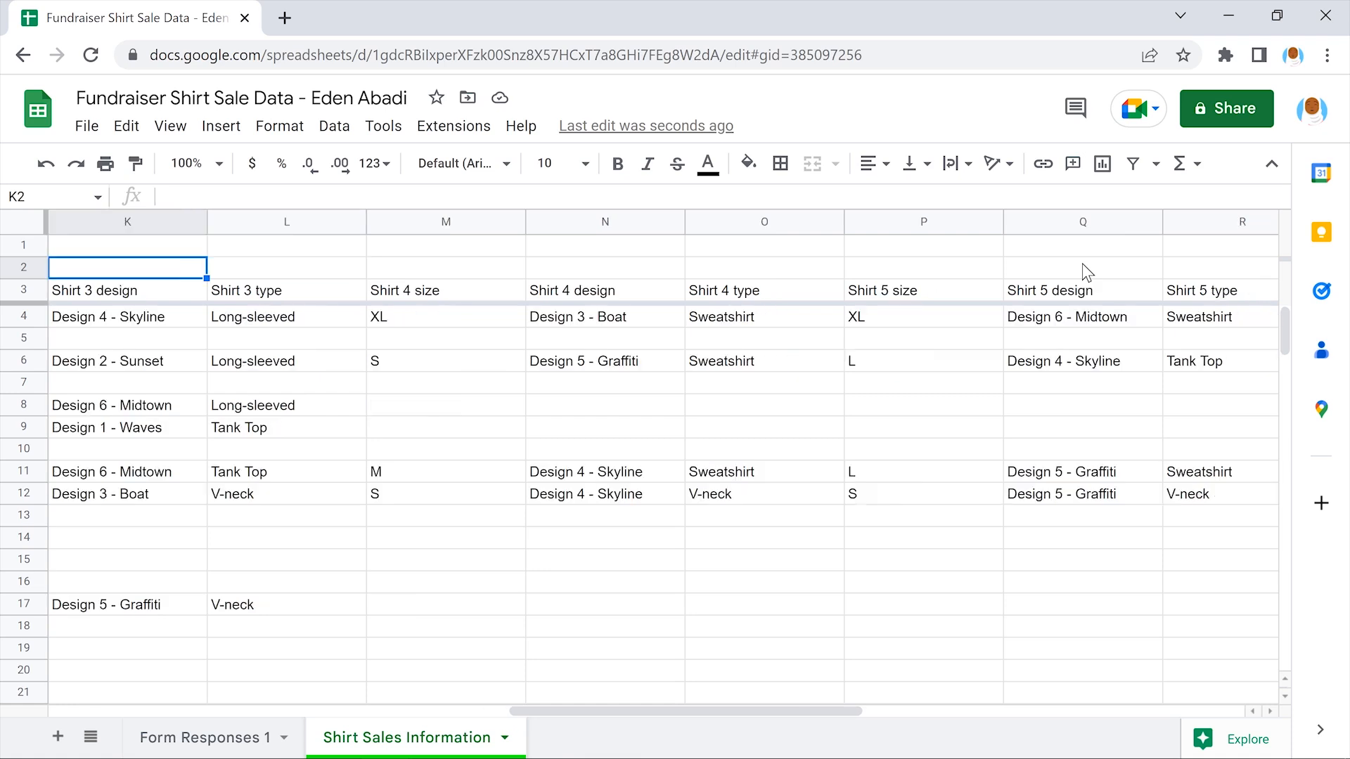
click(444, 266)
text(Shirt 4)
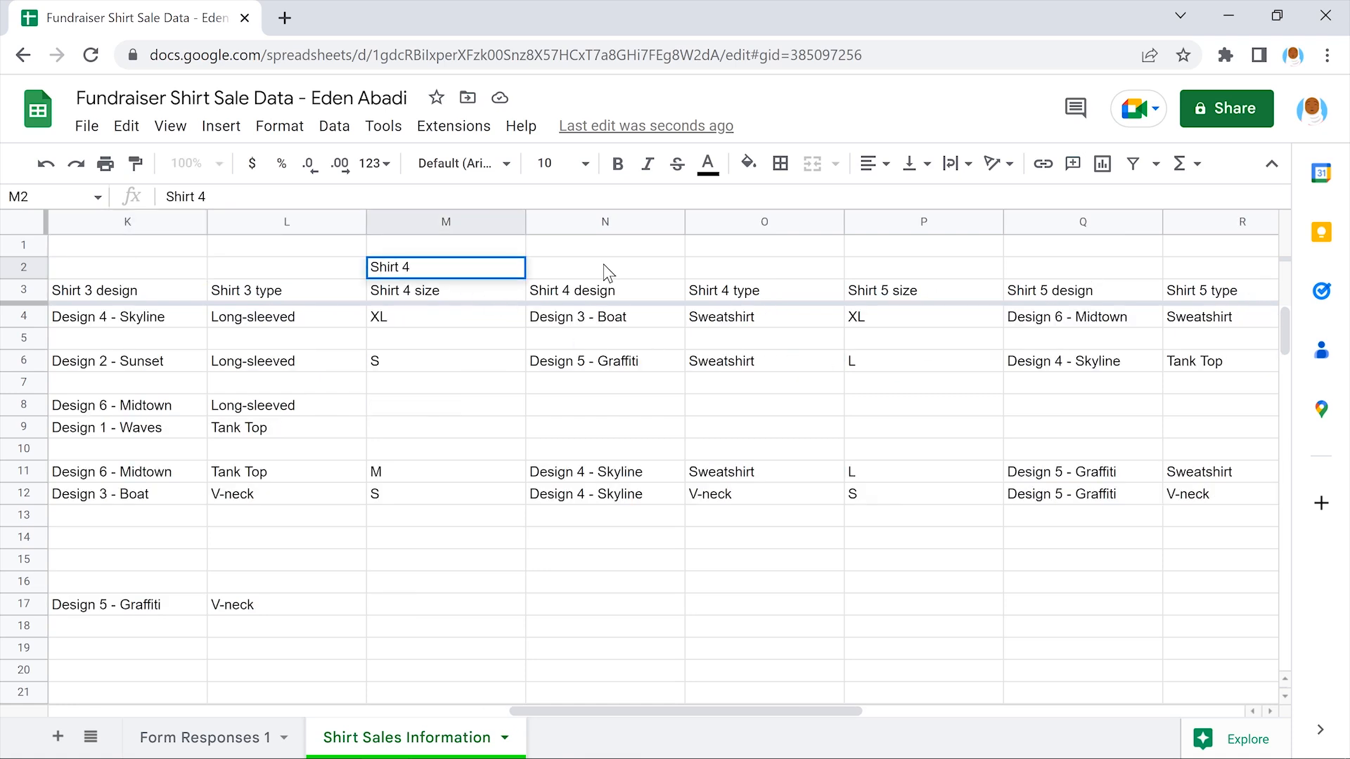
click(604, 265)
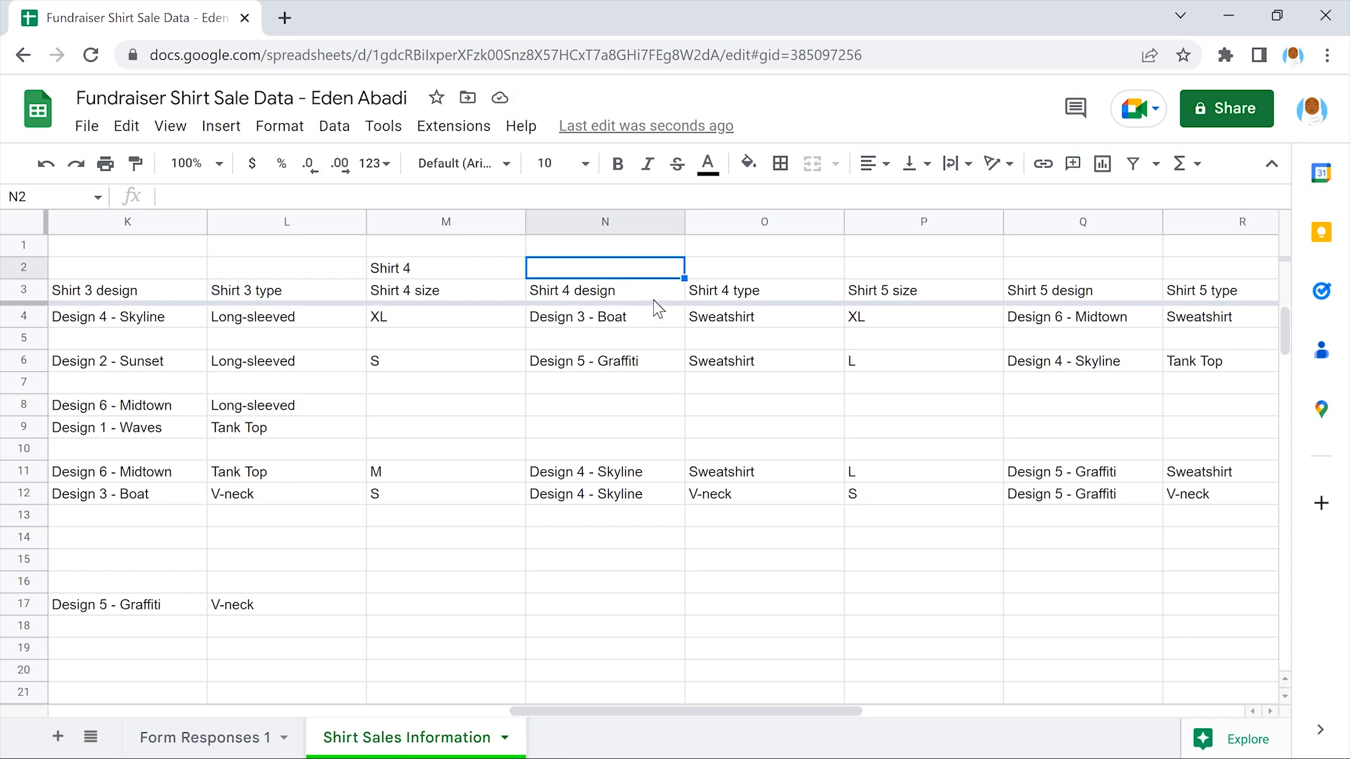
click(926, 269)
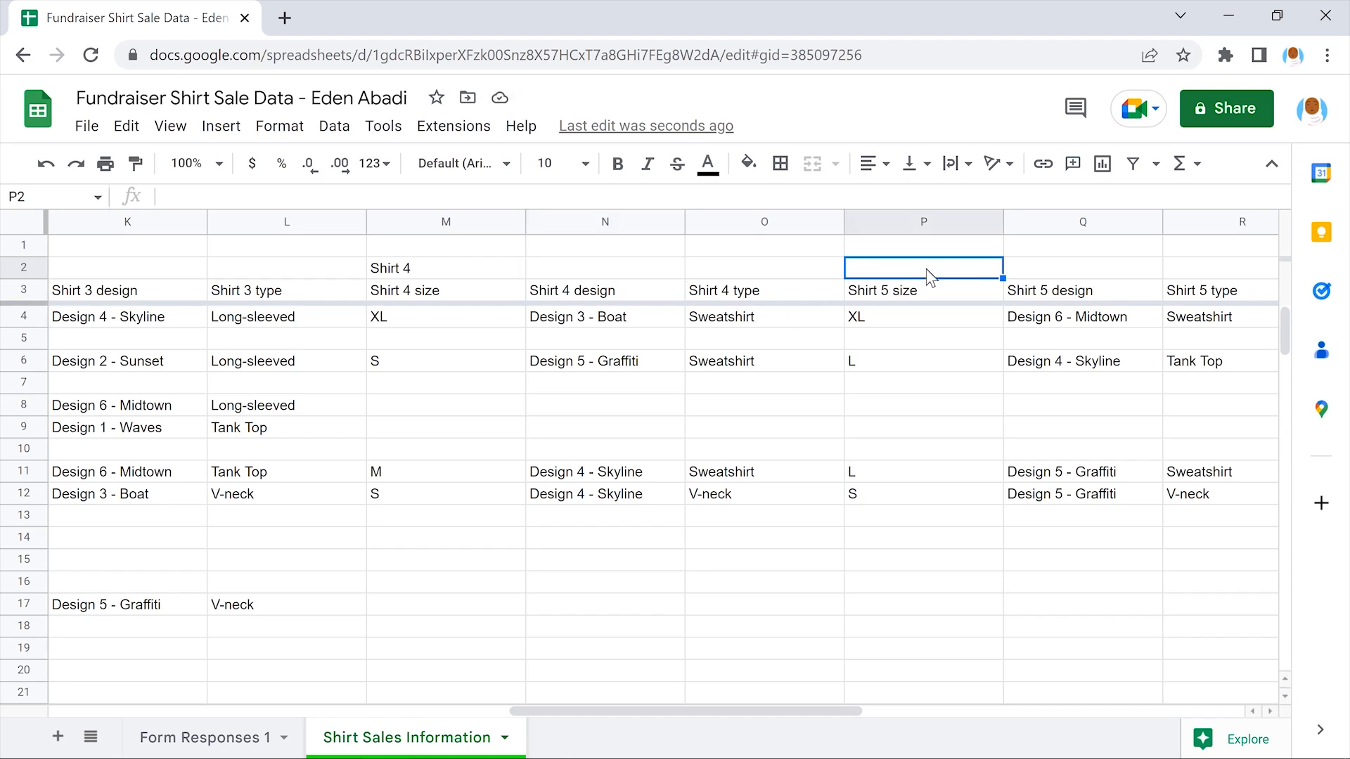
text(Shirt 5)
click(1087, 270)
scroll(1088, 270, right, 1)
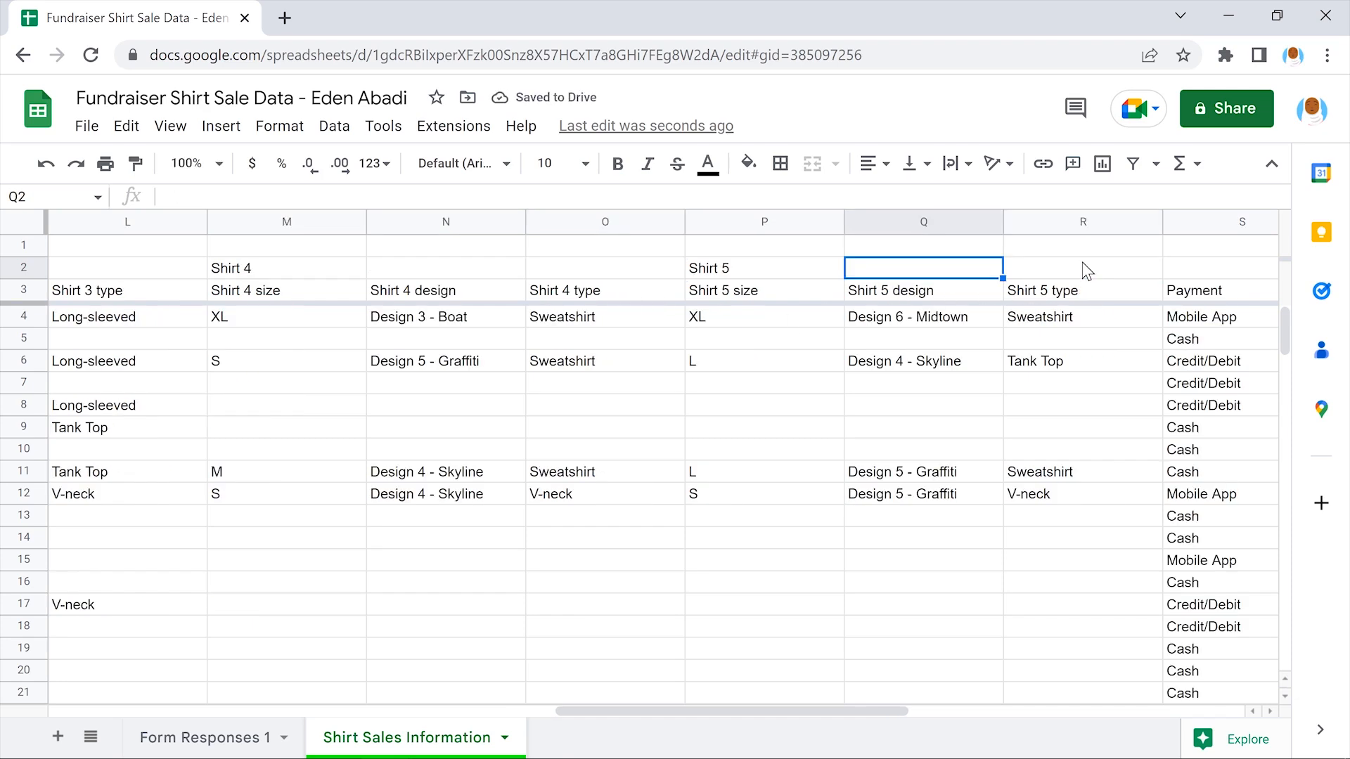
scroll(1087, 271, right, 3)
click(924, 271)
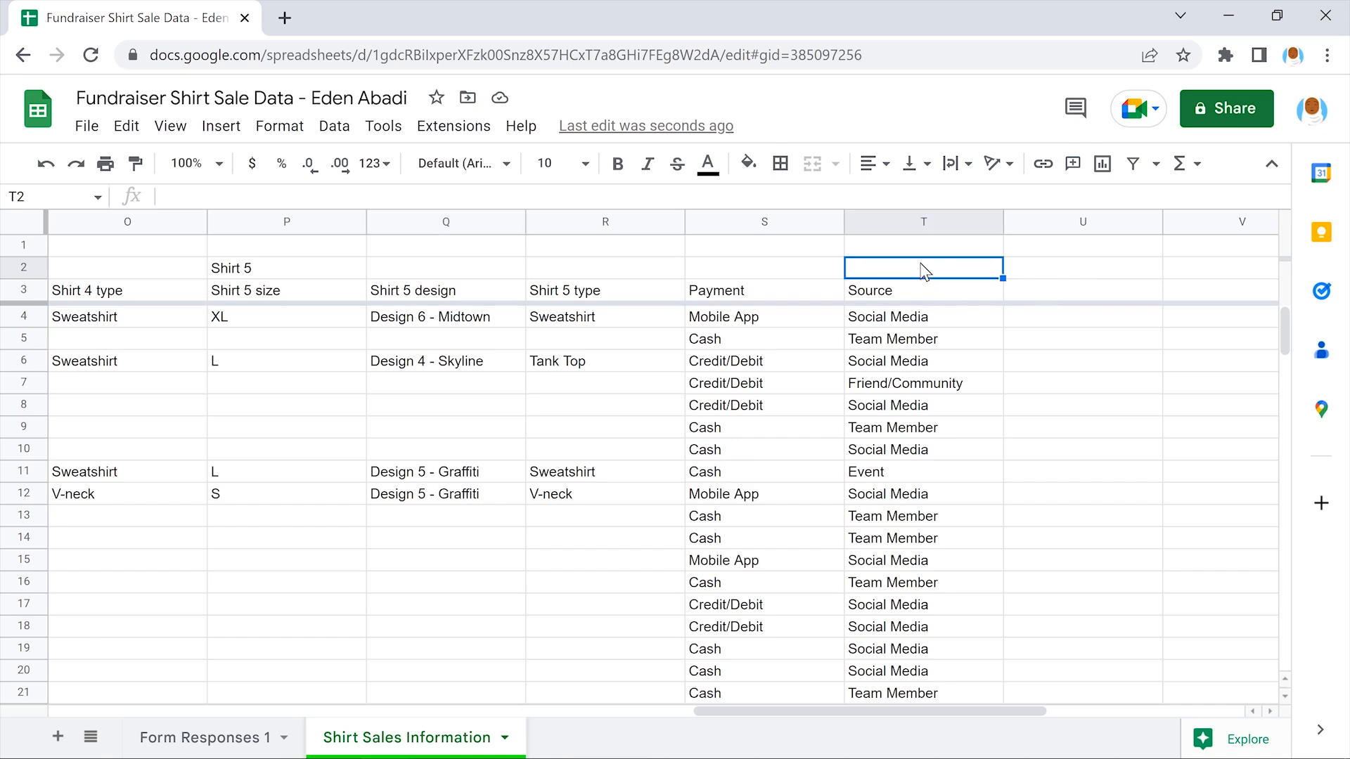
text(Other Information)
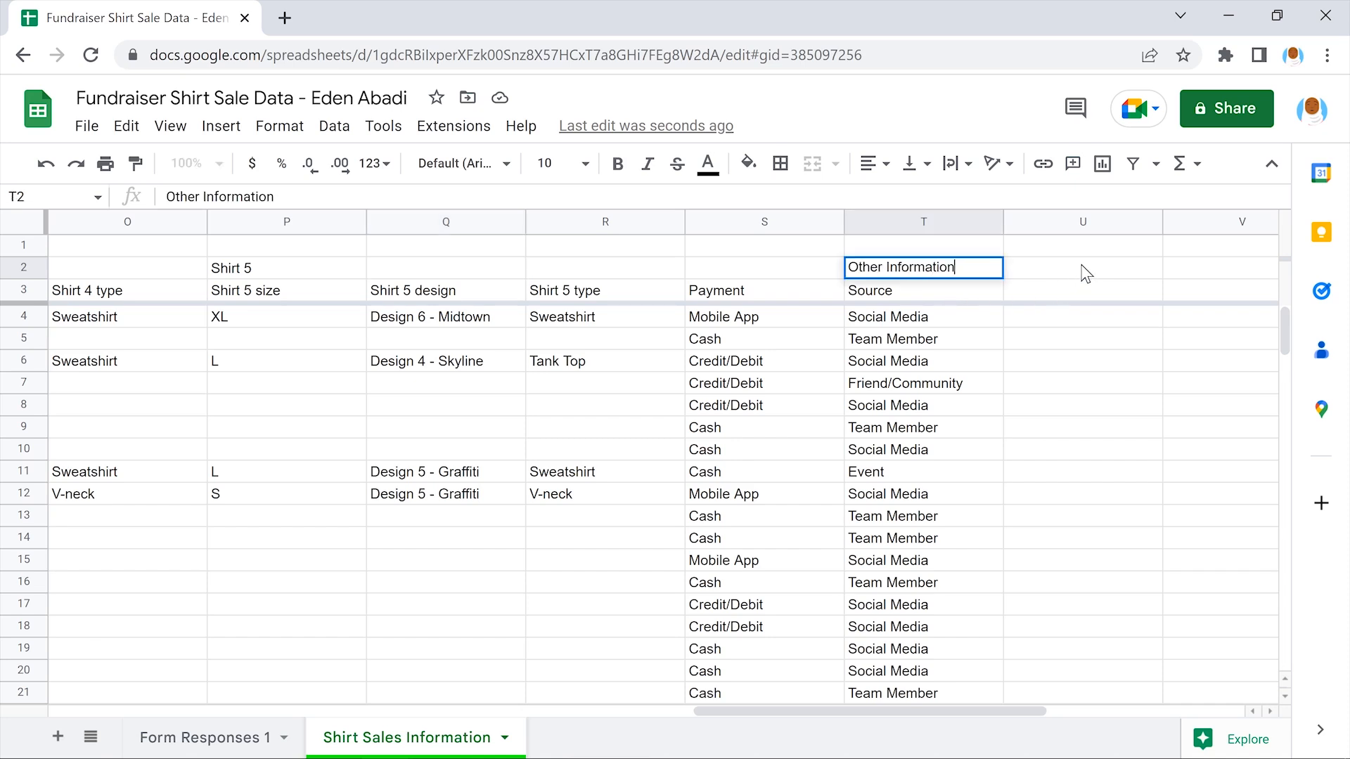
click(1086, 273)
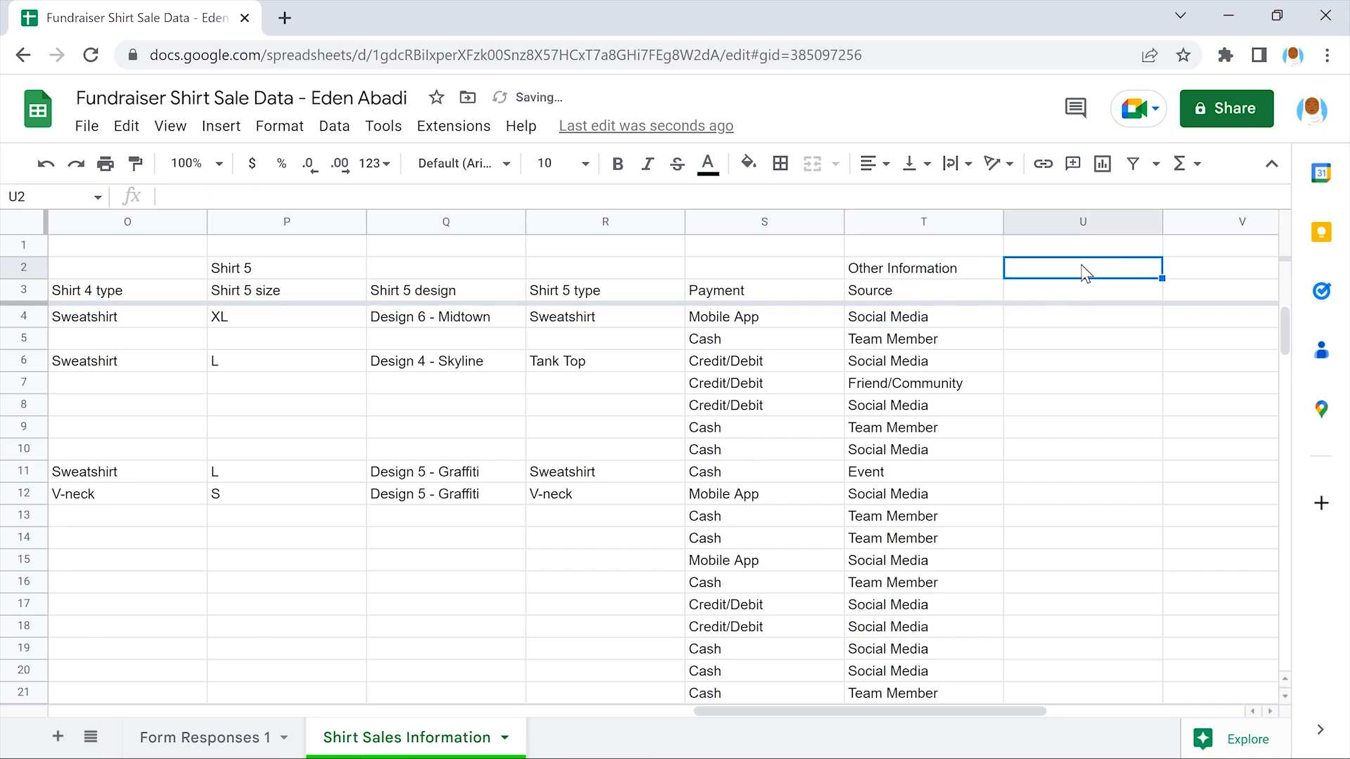
scroll(1086, 272, left, 11)
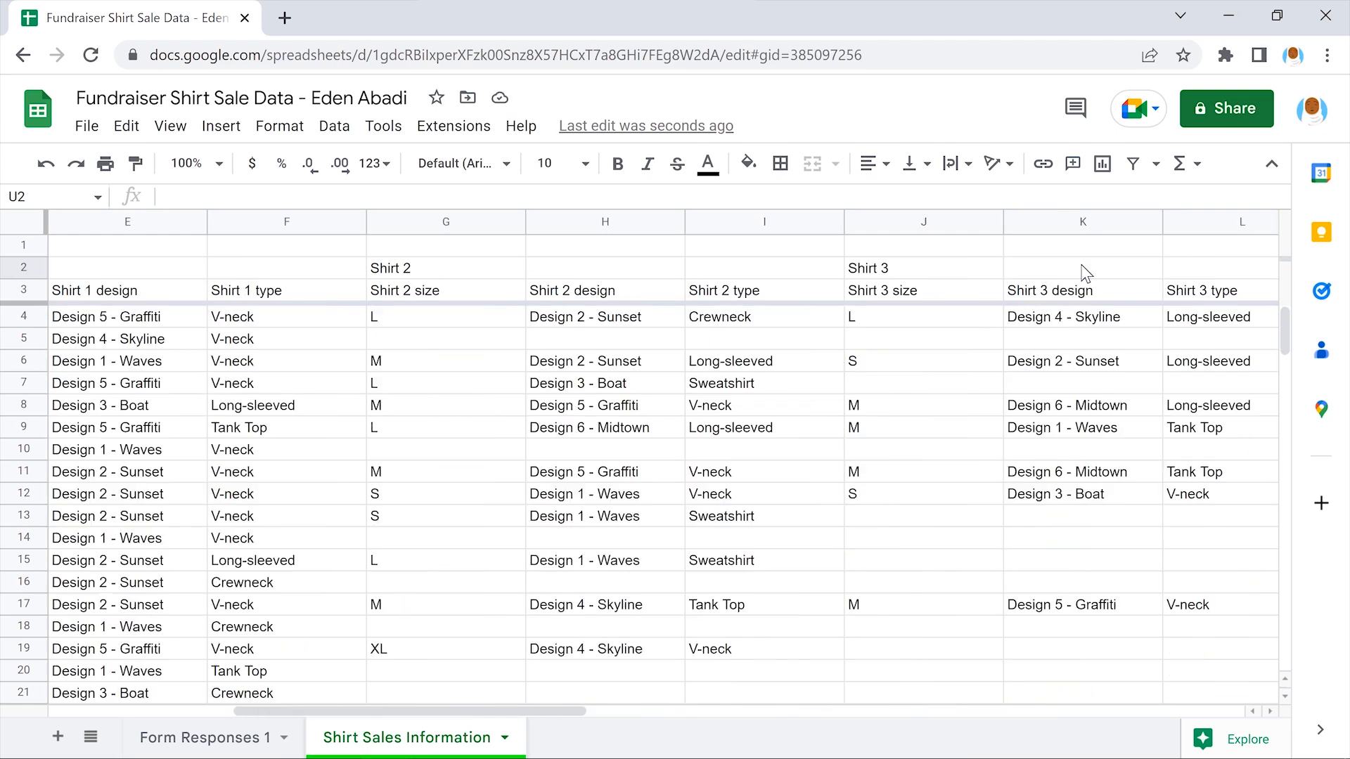
scroll(1086, 273, left, 3)
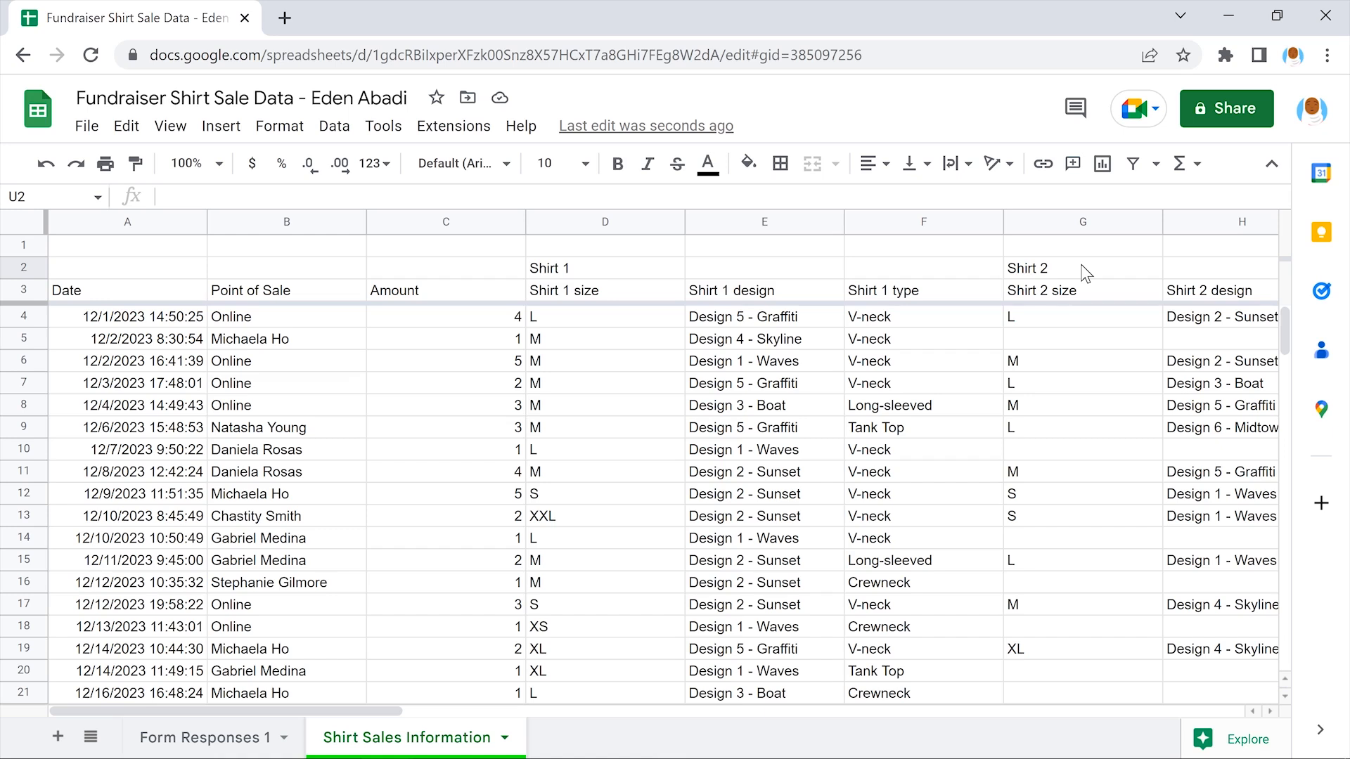
Remove the Shirt 1 prefix so D3 and E3 read Size and Design
double_click(602, 284)
drag(581, 290, 535, 290)
text(S)
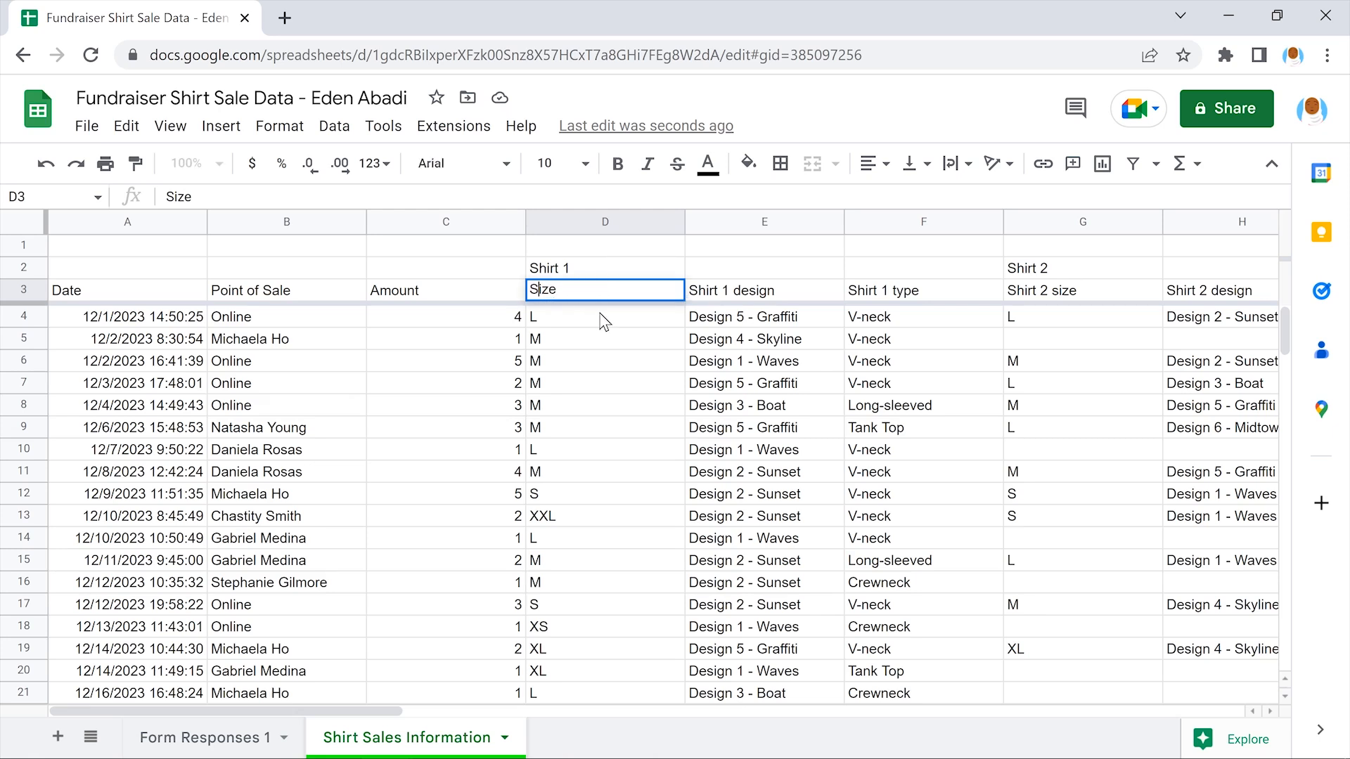
click(603, 322)
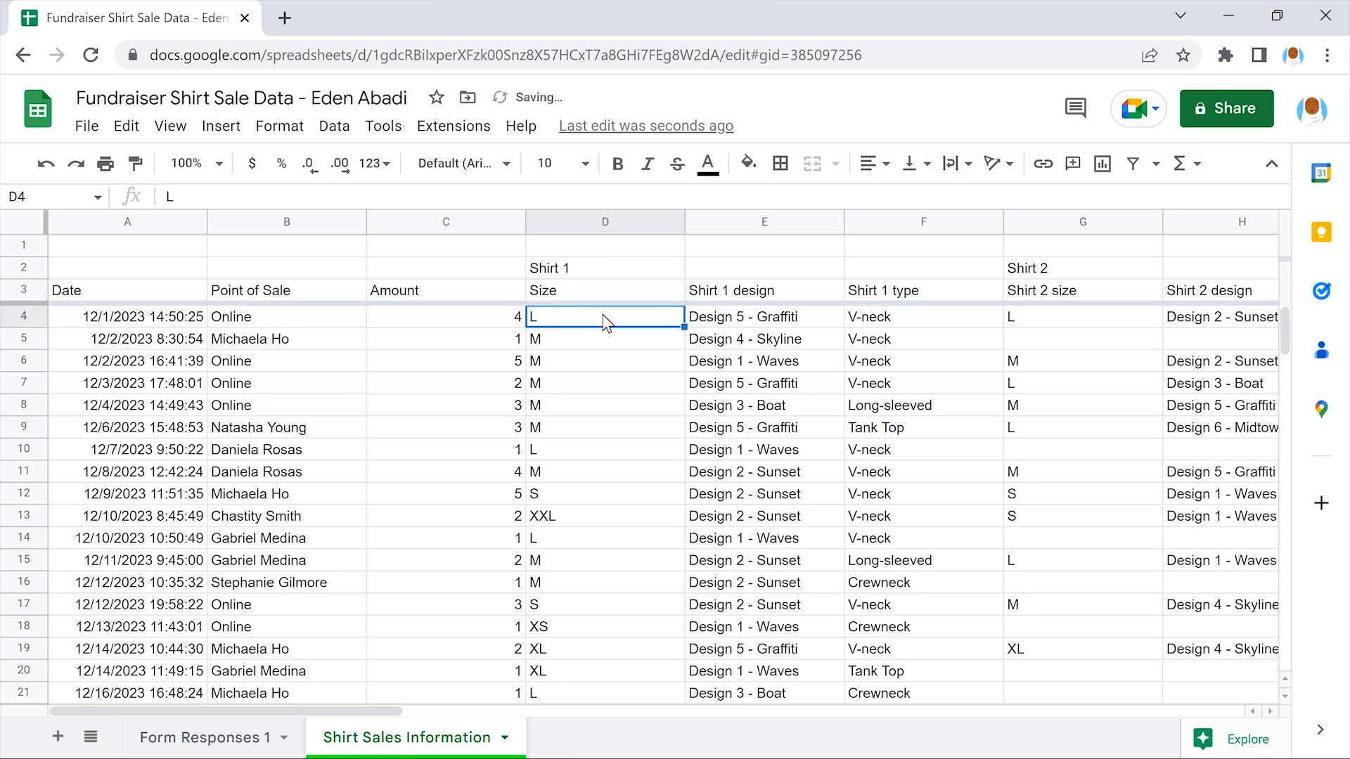
click(767, 292)
drag(766, 290, 691, 290)
text(D)
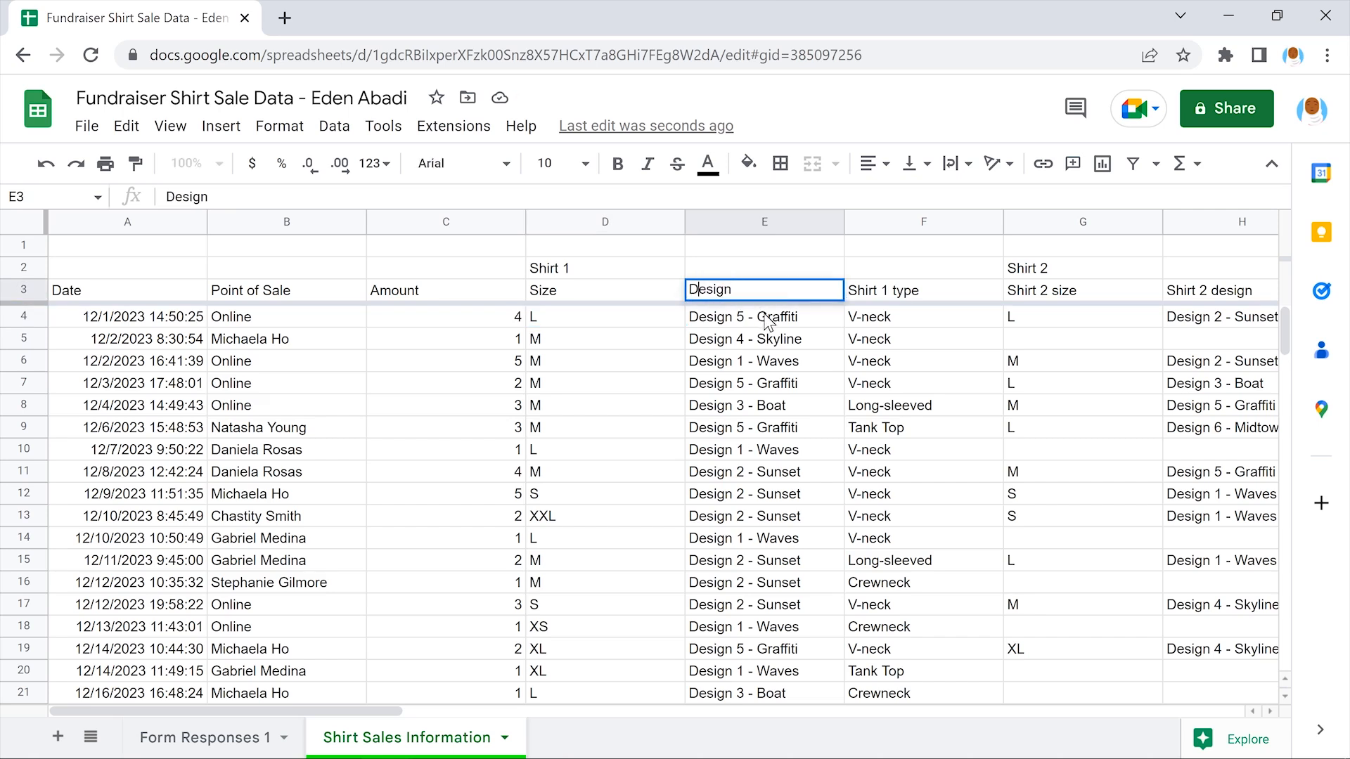
key(Return)
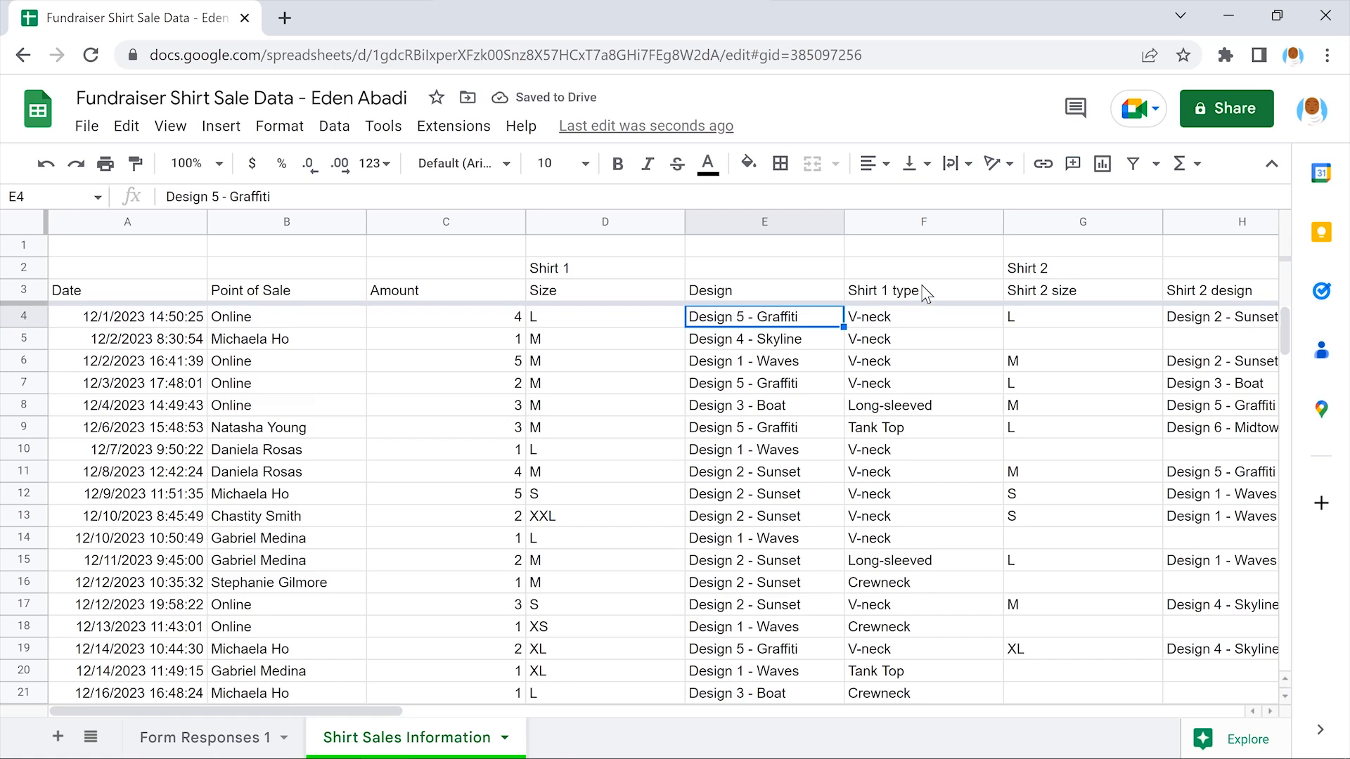
Shorten F3 to Type and select the three headers D3:F3
double_click(922, 289)
drag(893, 289, 847, 289)
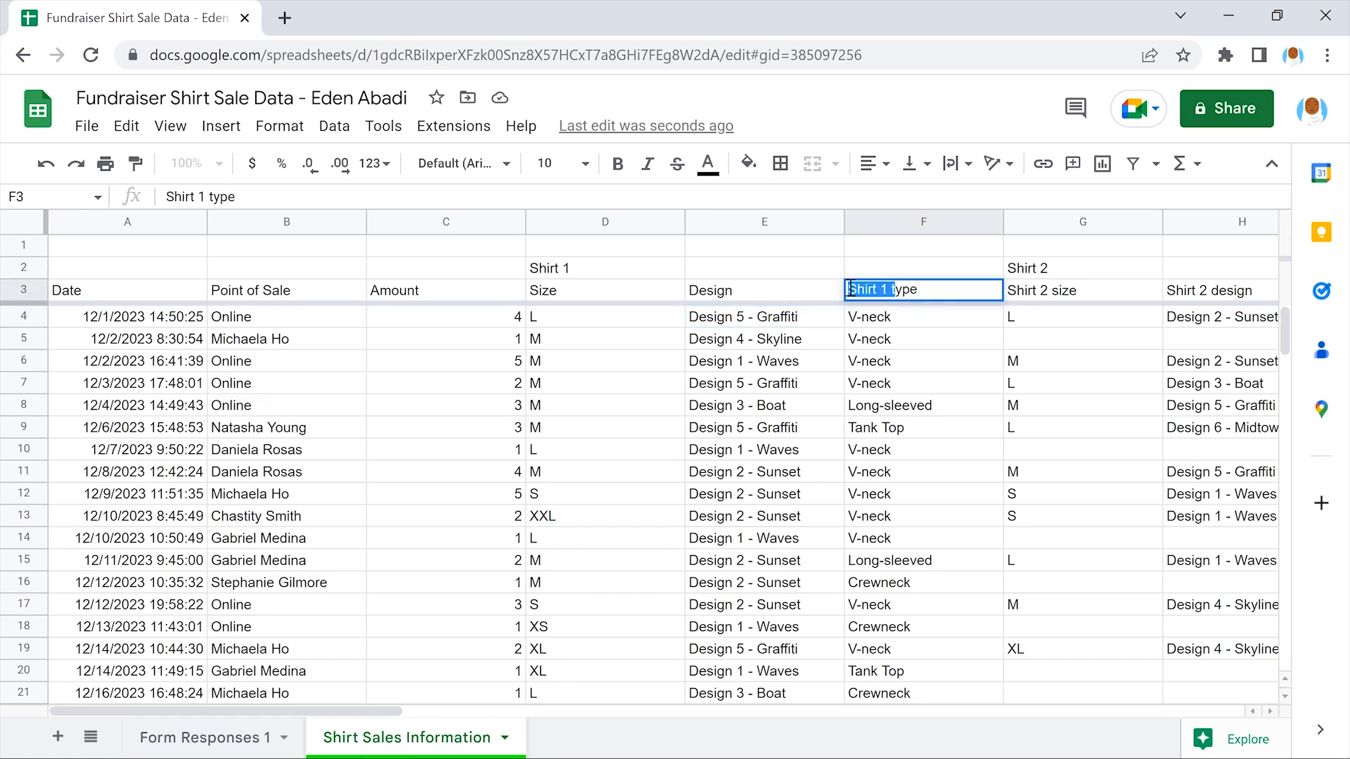
text(T)
key(Delete)
key(Return)
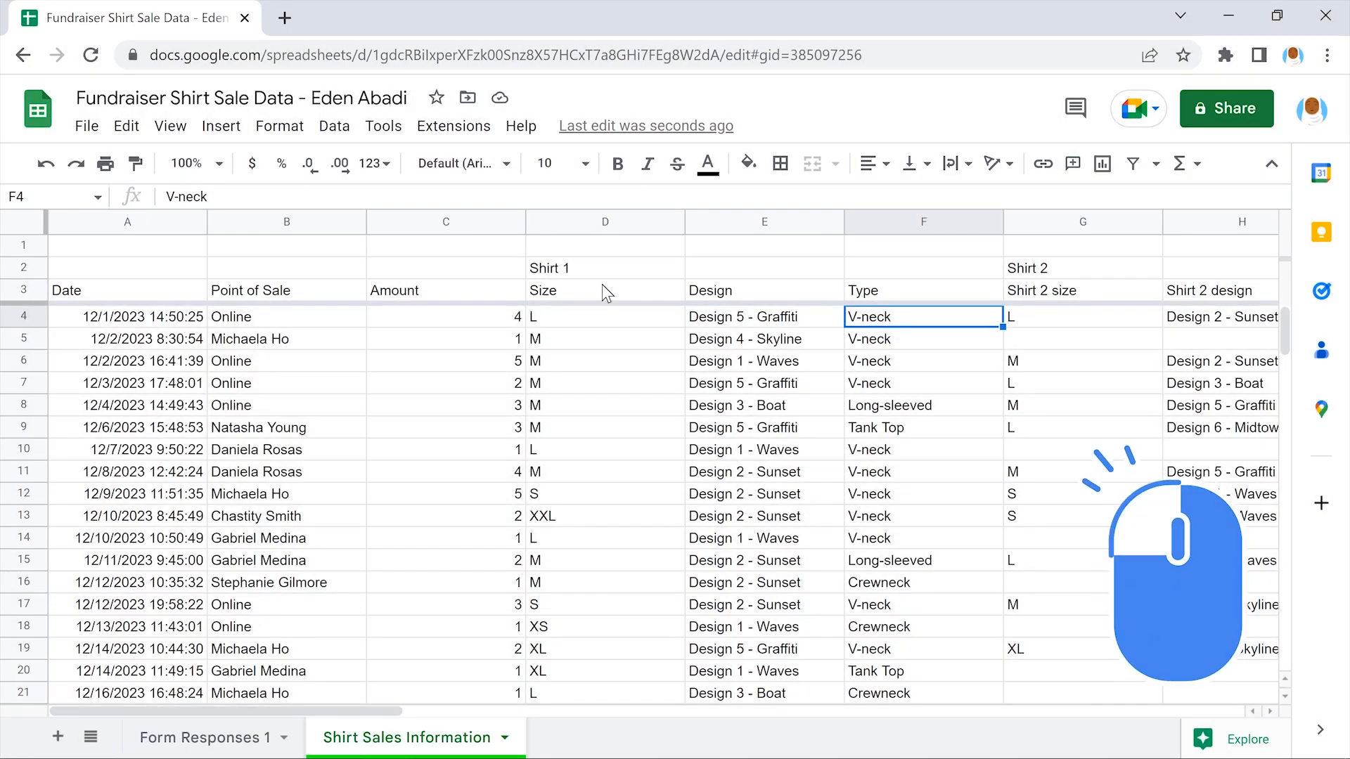
click(603, 285)
drag(601, 284, 921, 293)
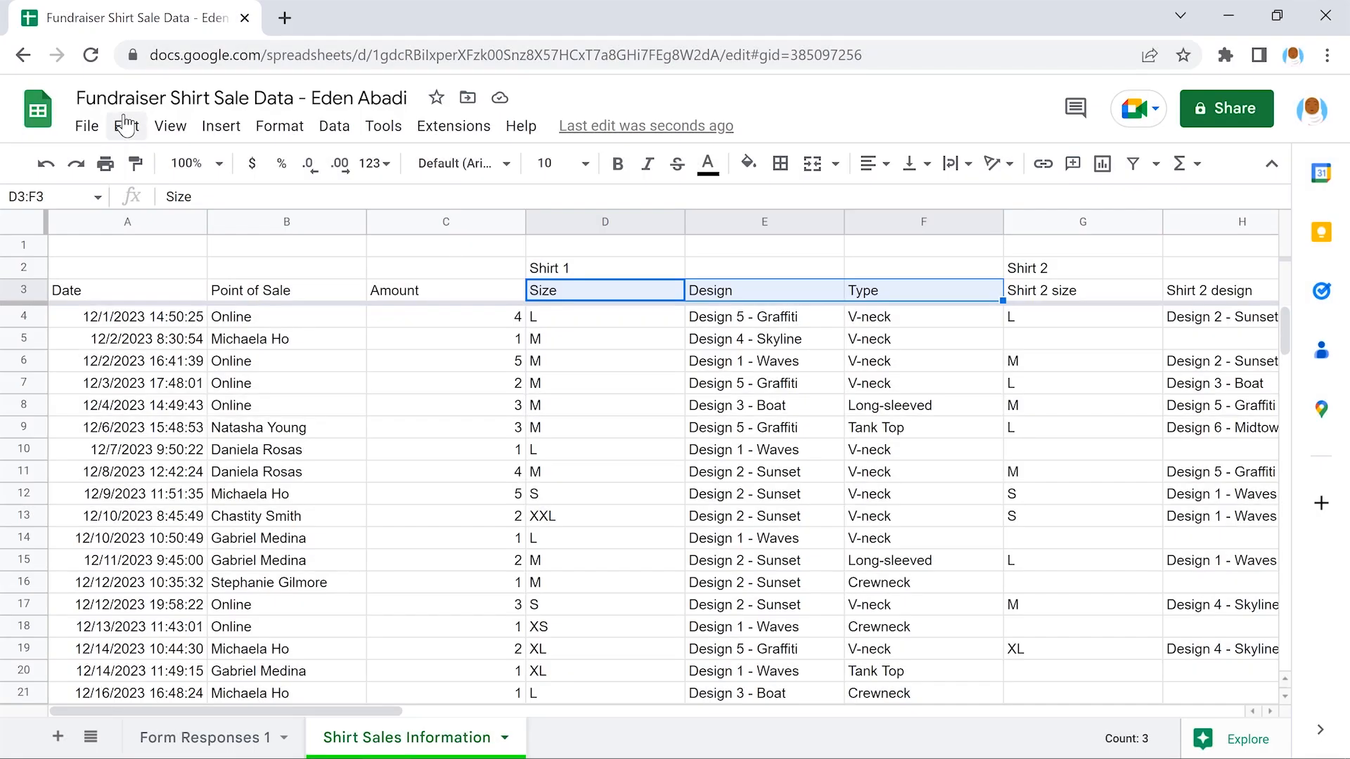
click(125, 125)
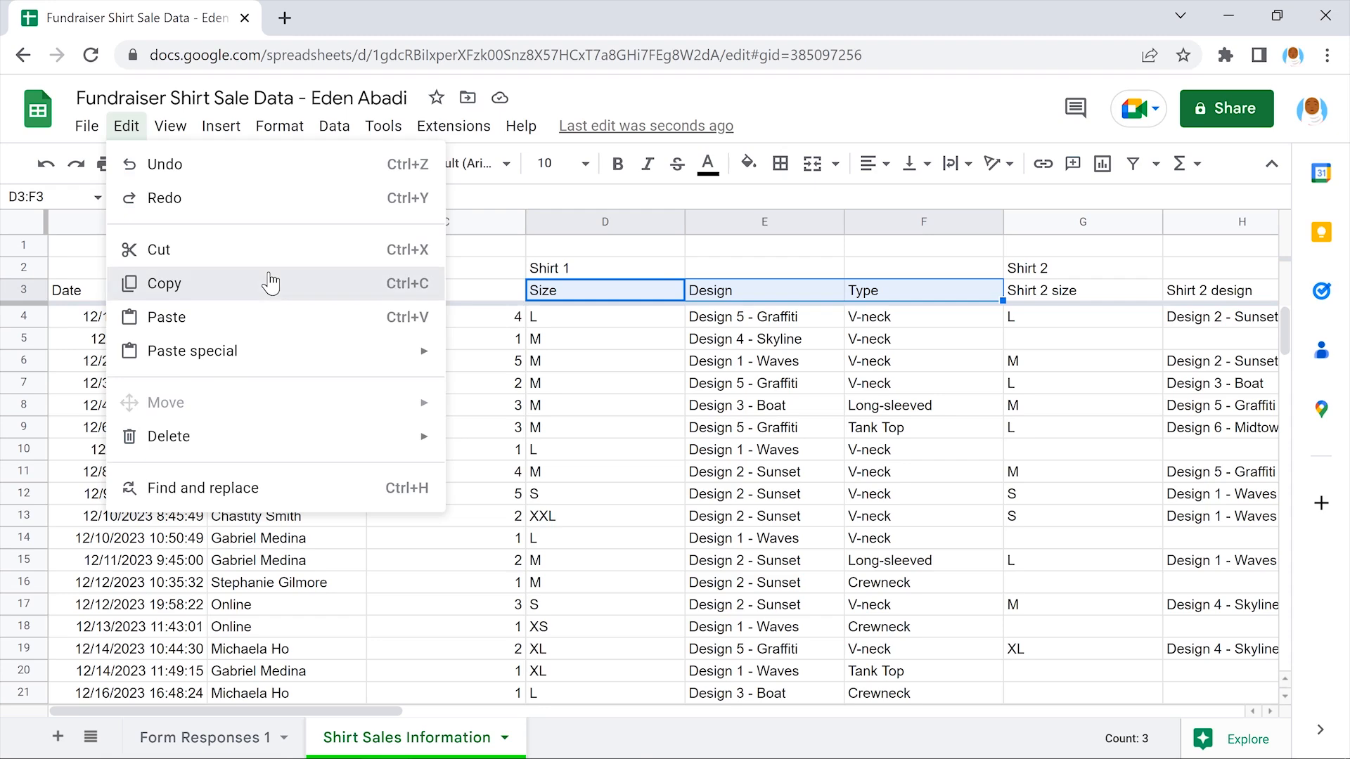
Copy the Size, Design, Type headers and paste them over Shirt 2's G3:I3
click(270, 282)
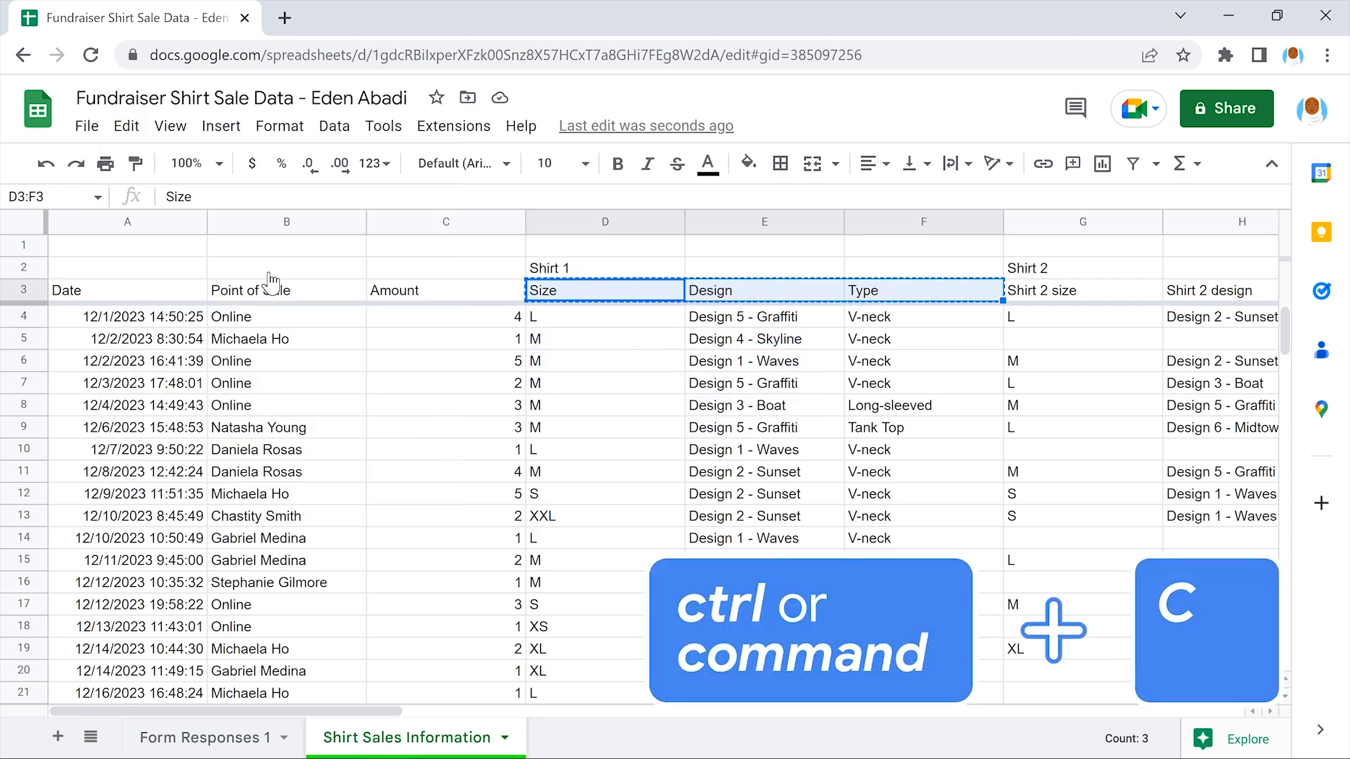
scroll(269, 272, right, 2)
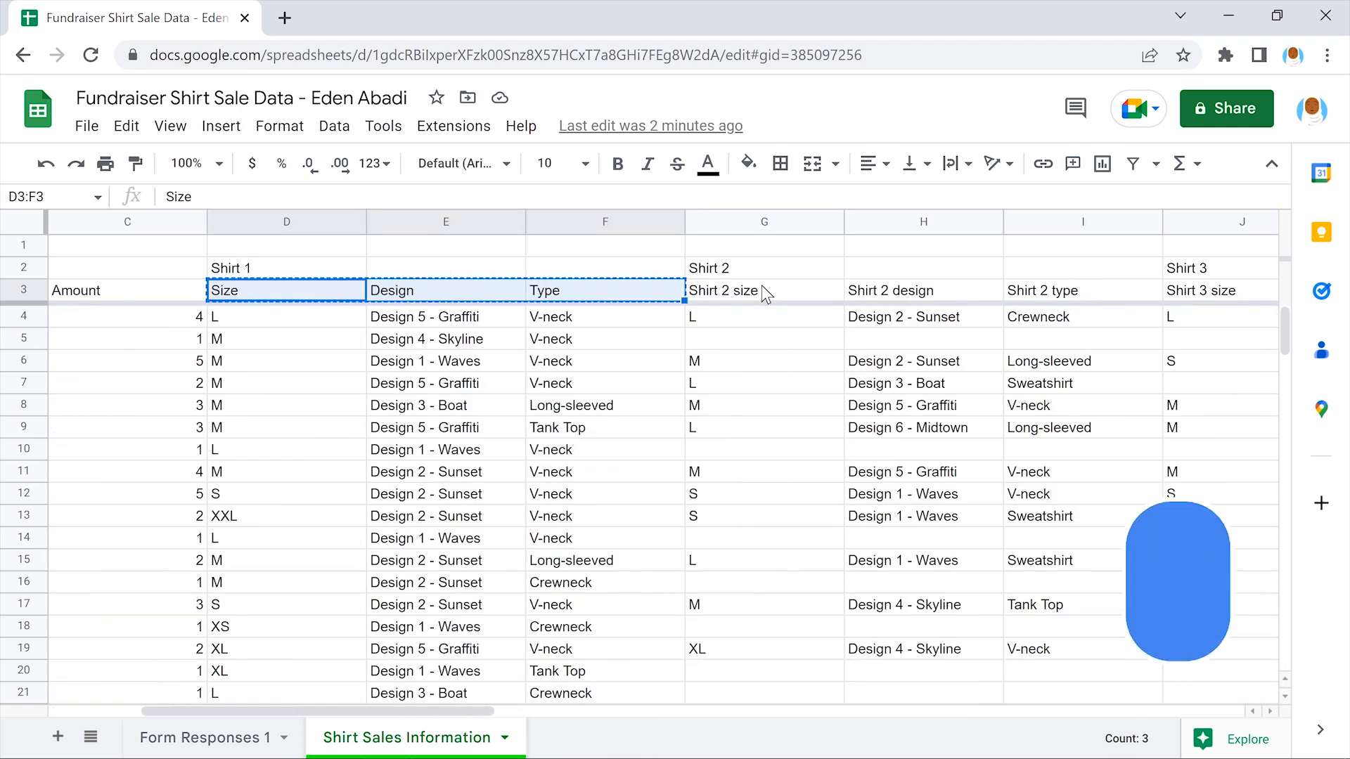
drag(763, 288, 1088, 292)
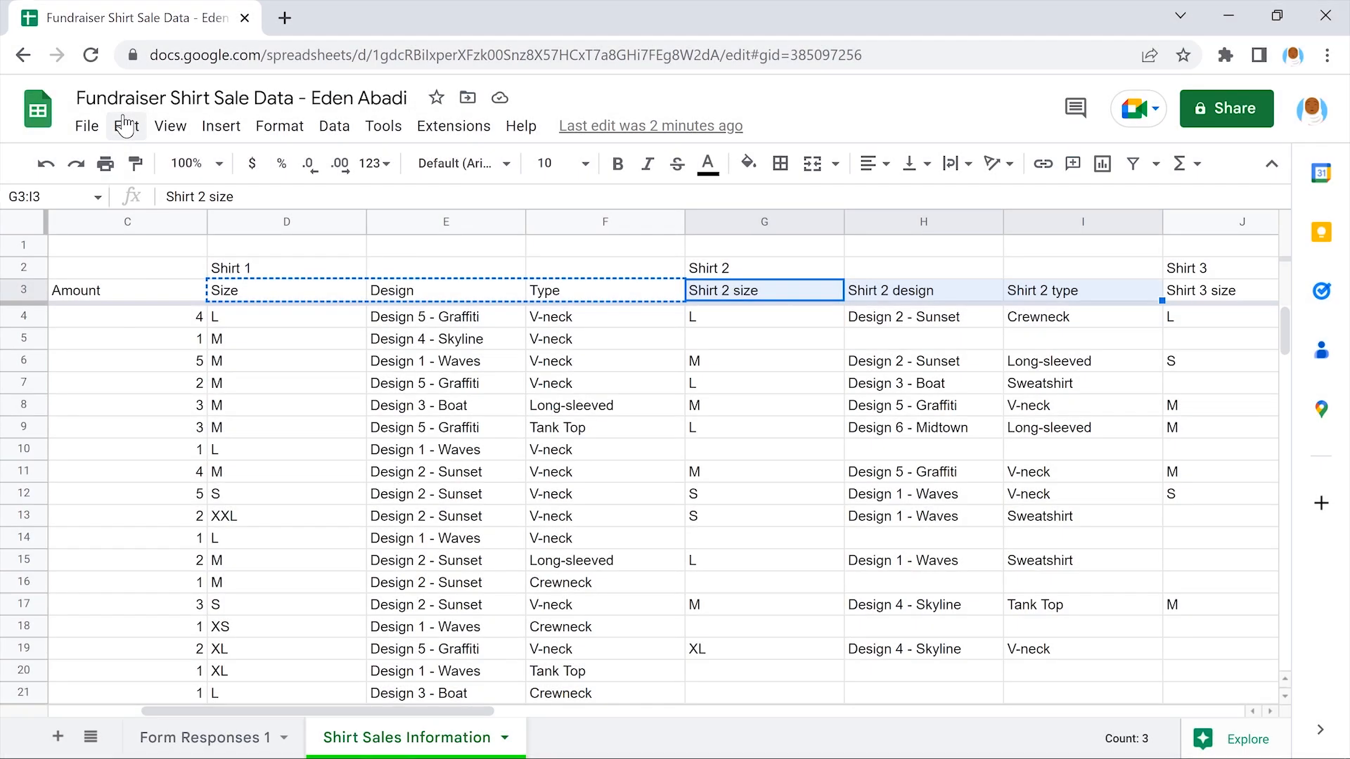
click(125, 125)
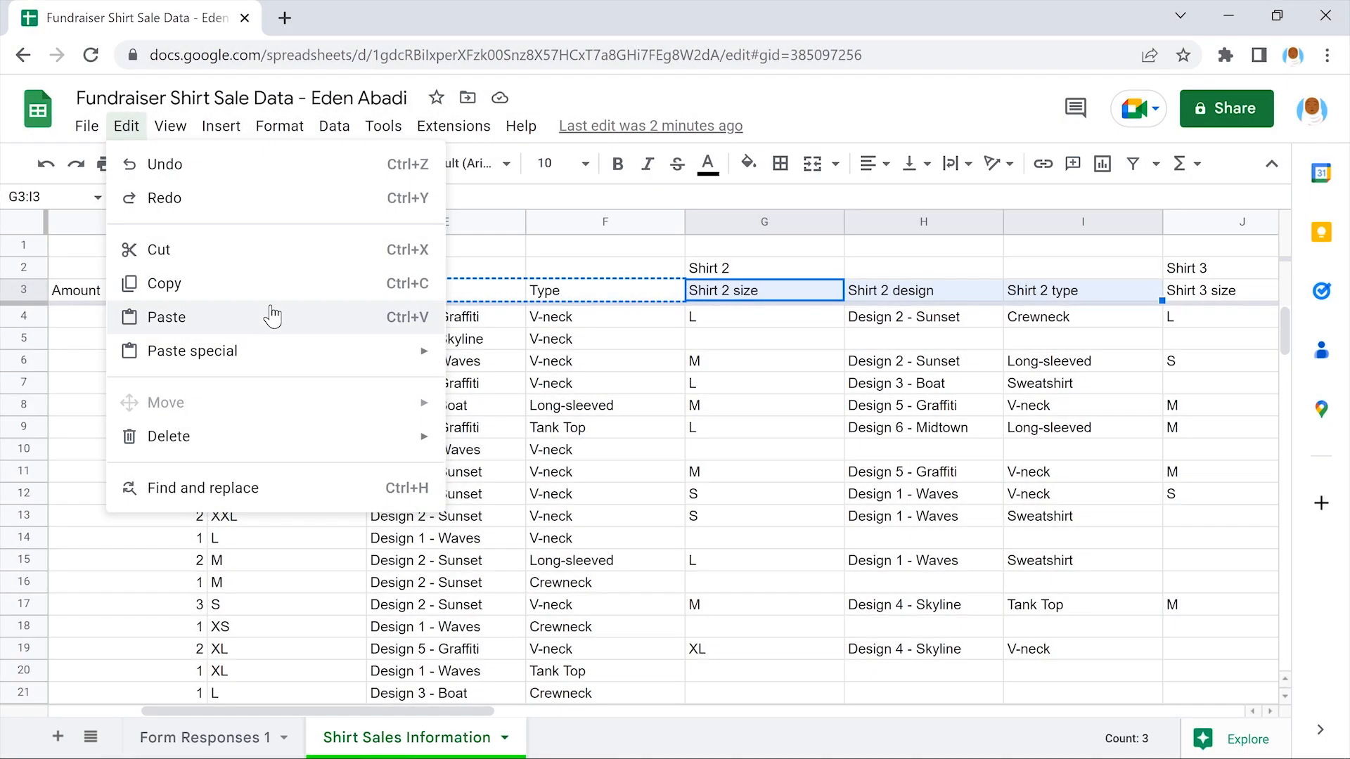
click(272, 317)
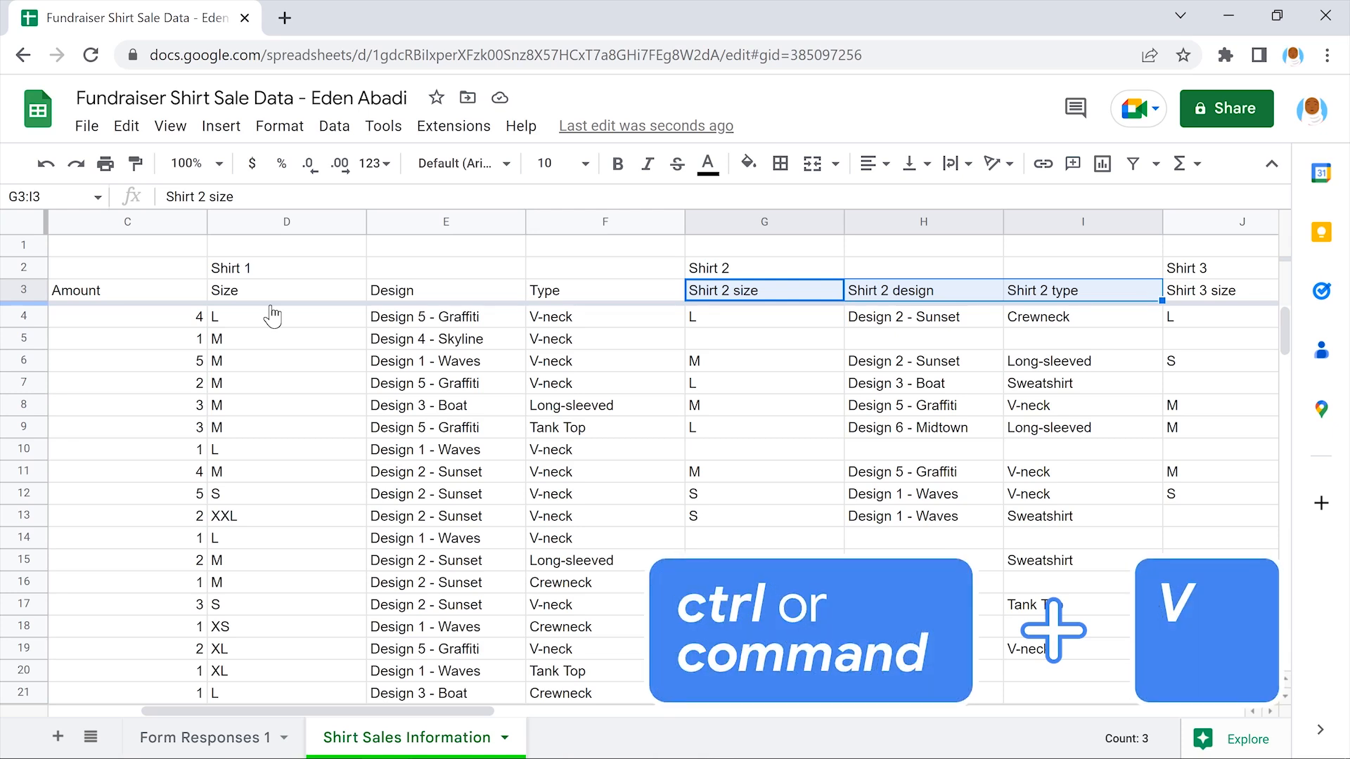
key(ctrl+v)
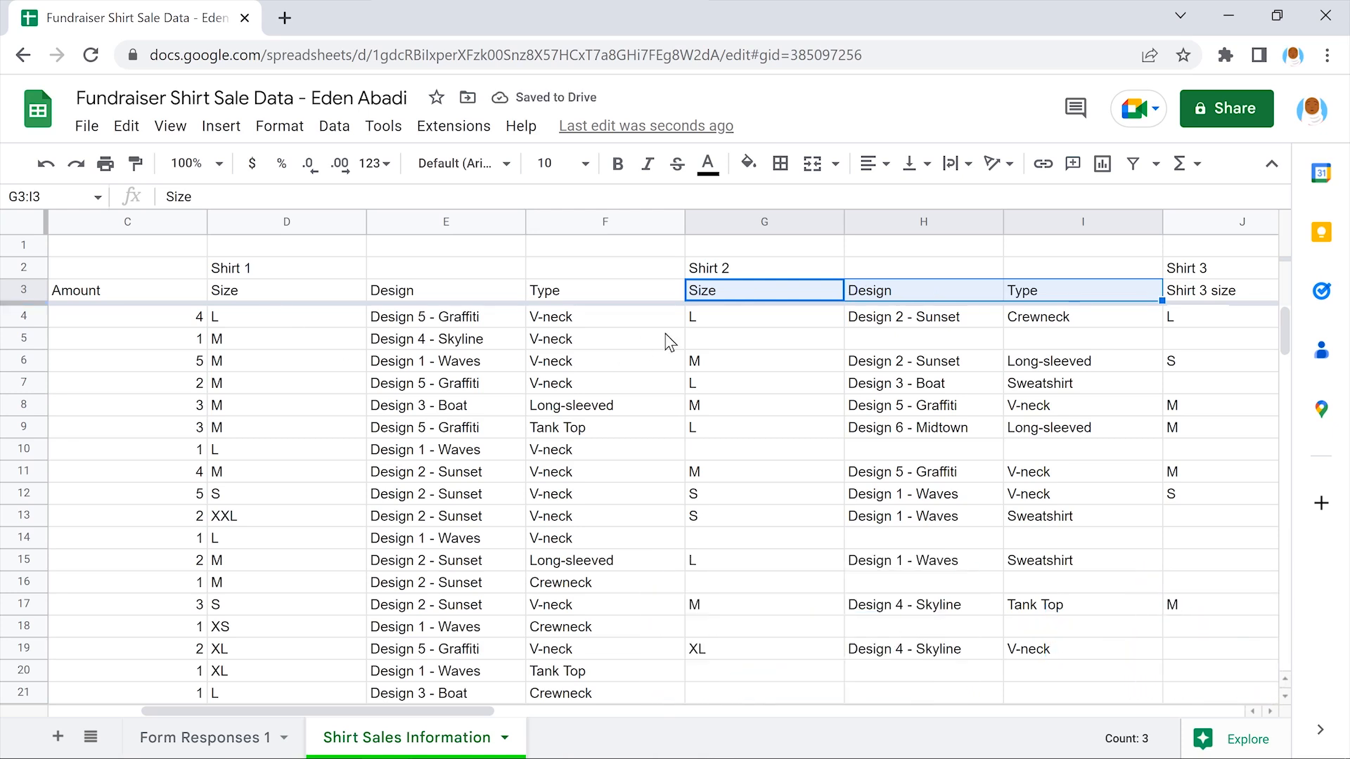
click(763, 294)
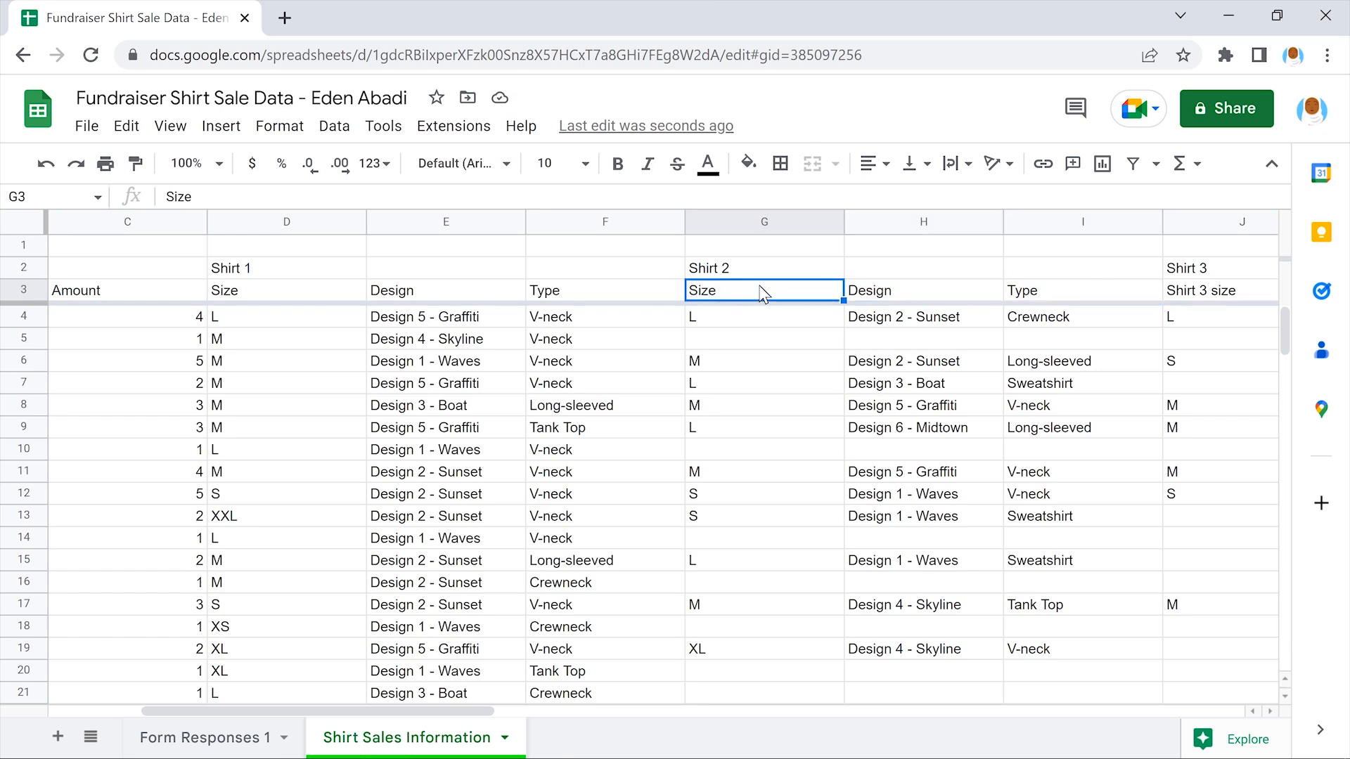
Paste the same headers over the Shirt 3 (J3:L3) and Shirt 4 (M3:O3) cells
scroll(762, 294, right, 6)
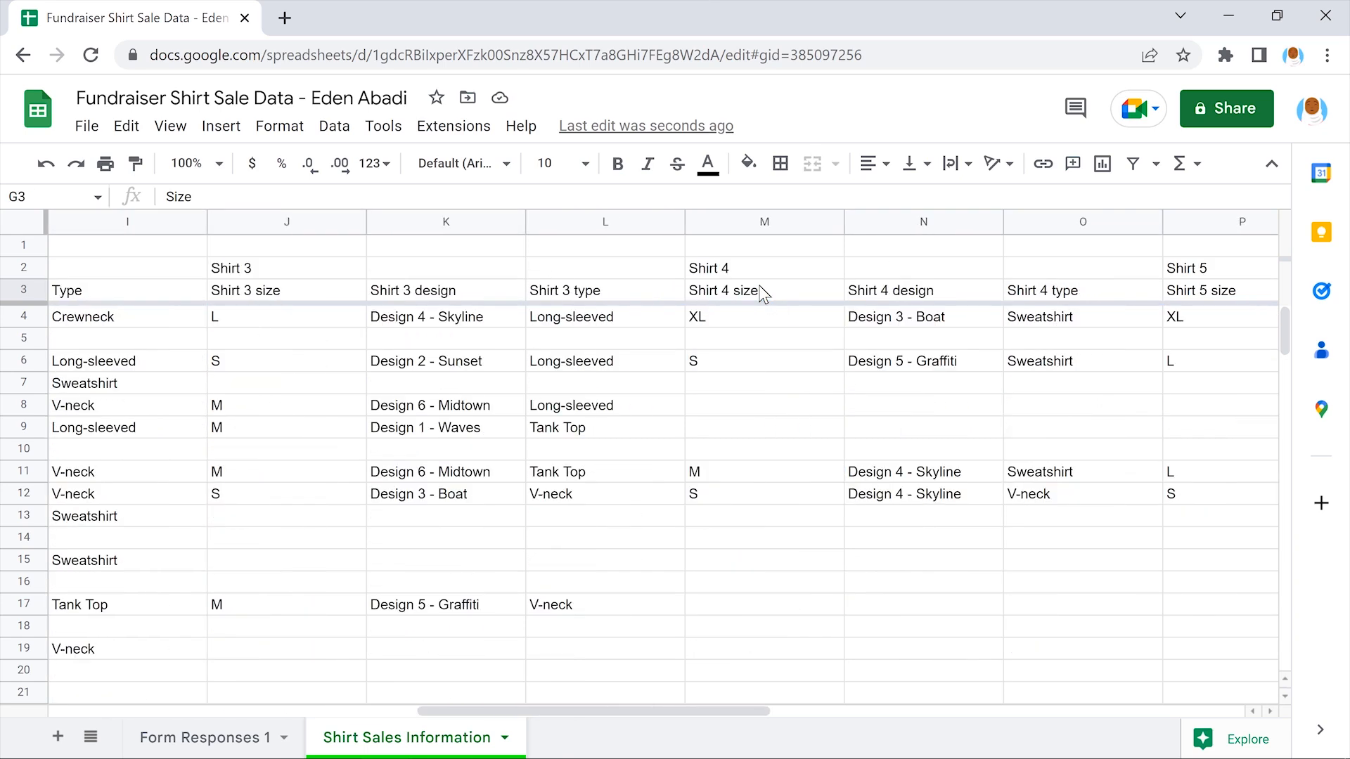
drag(284, 290, 606, 291)
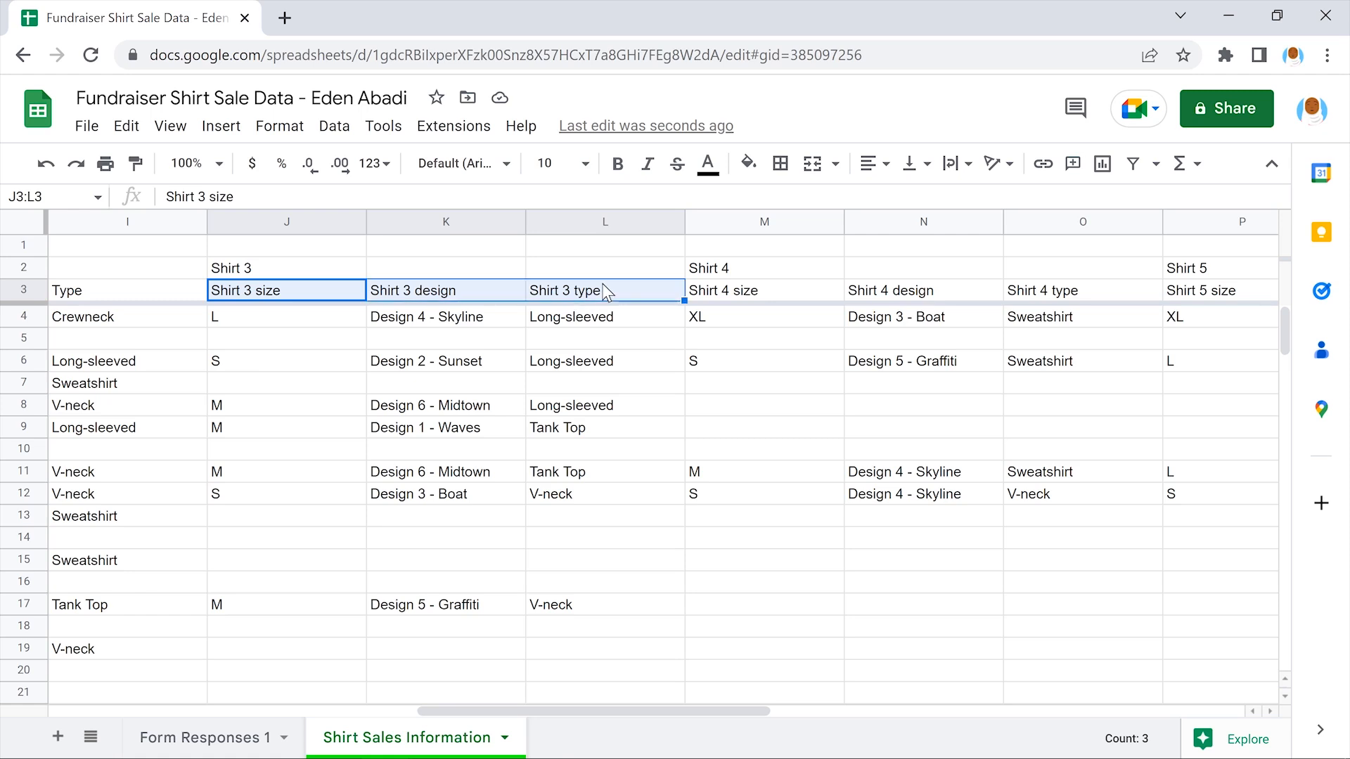
click(126, 126)
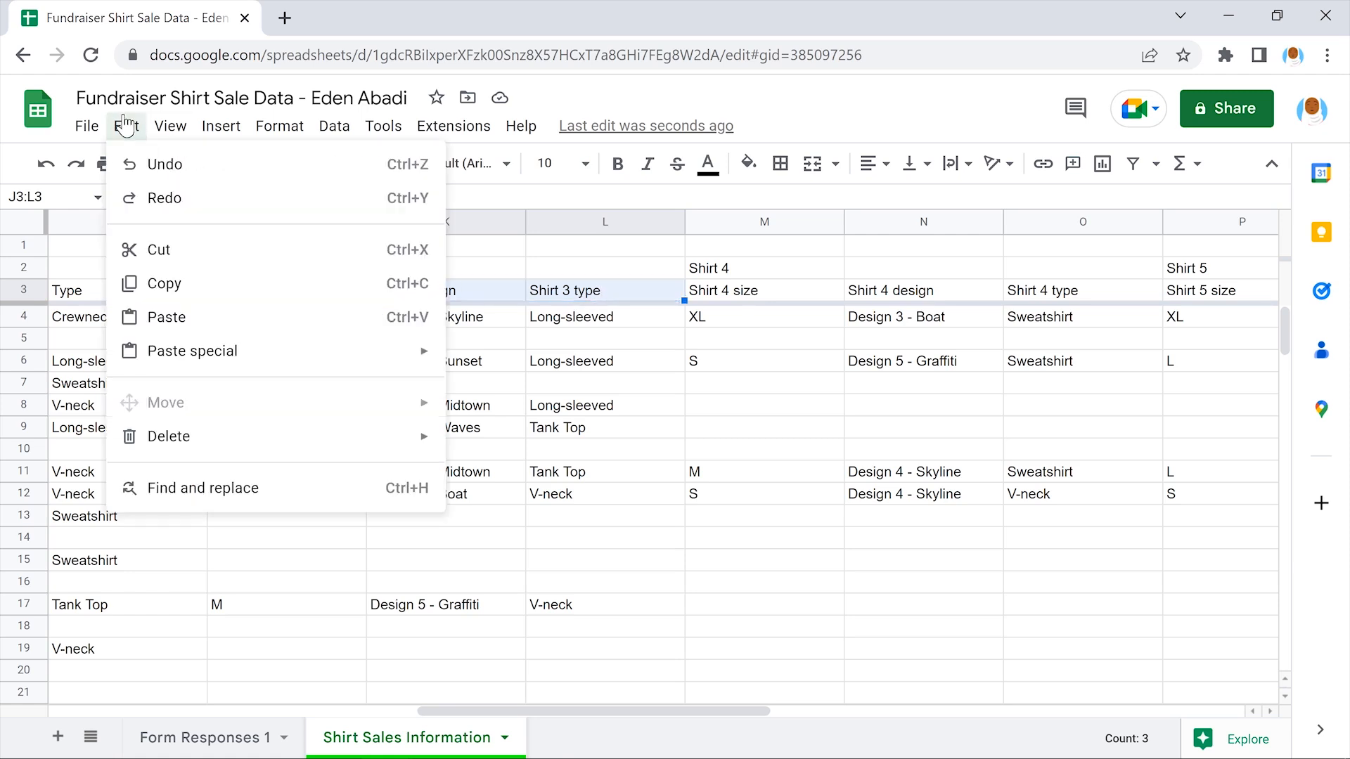
click(272, 316)
click(280, 291)
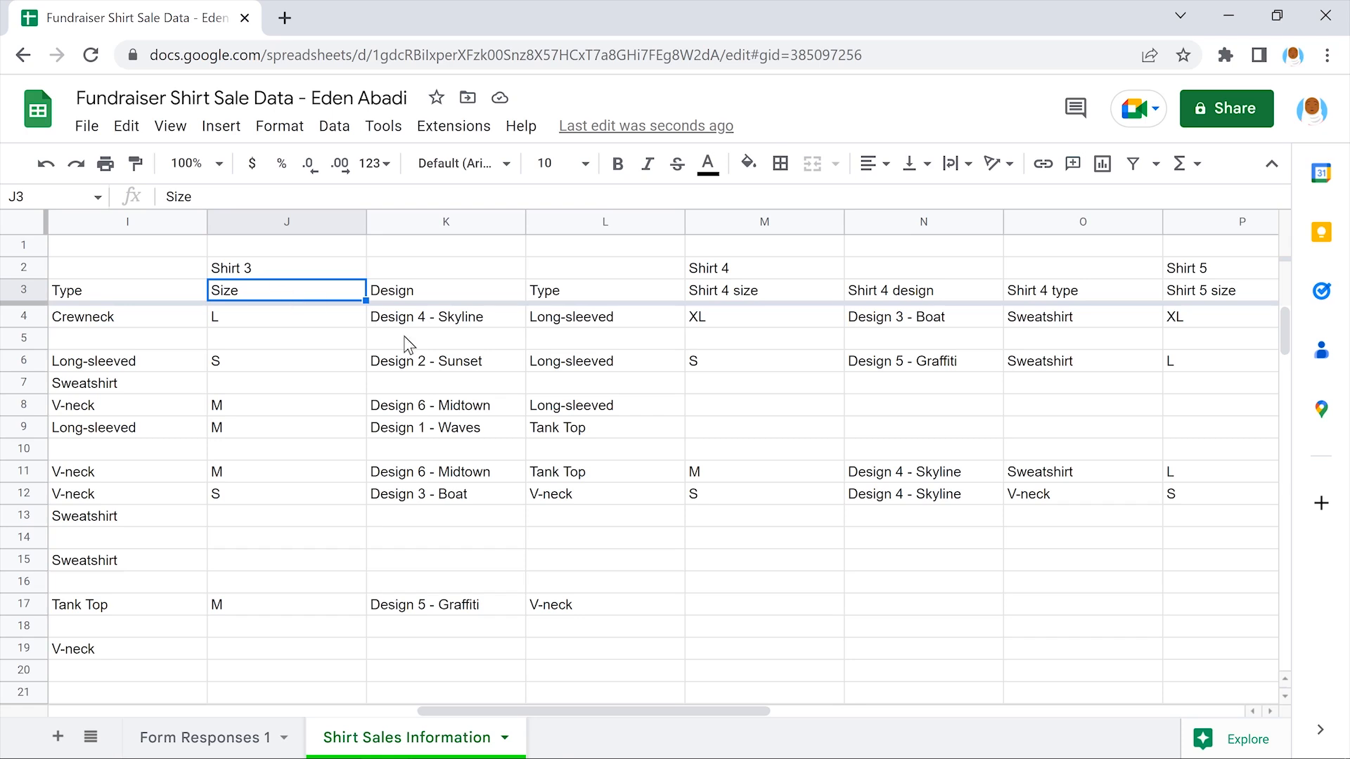
drag(757, 293, 1088, 294)
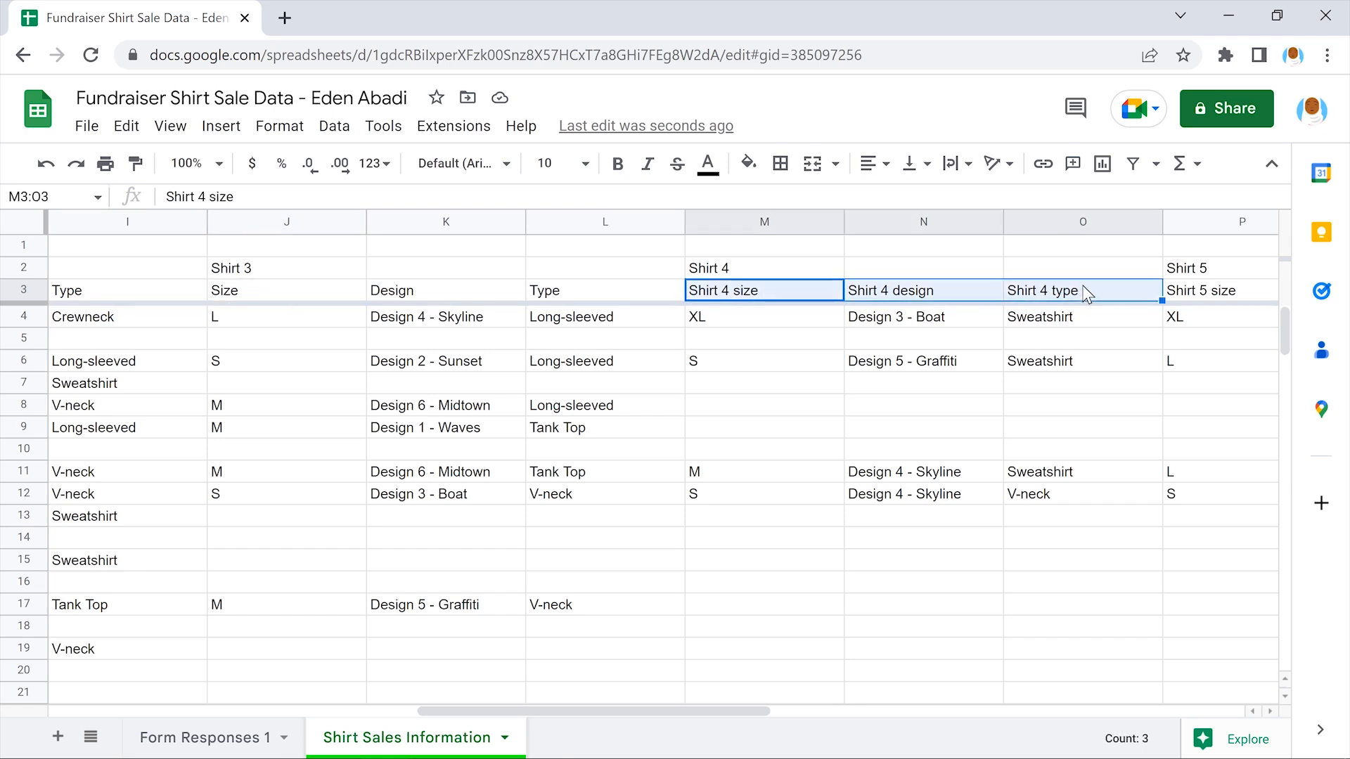
click(125, 126)
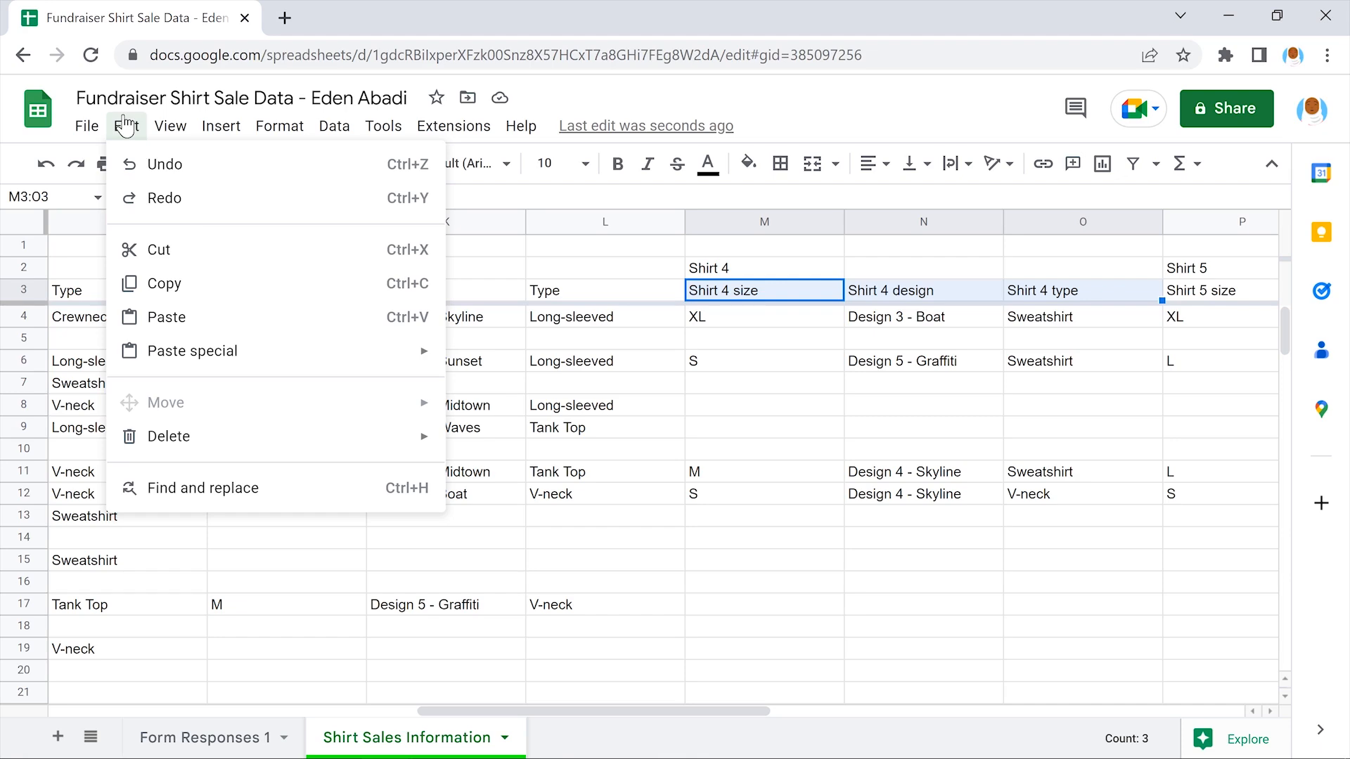
click(267, 315)
click(758, 286)
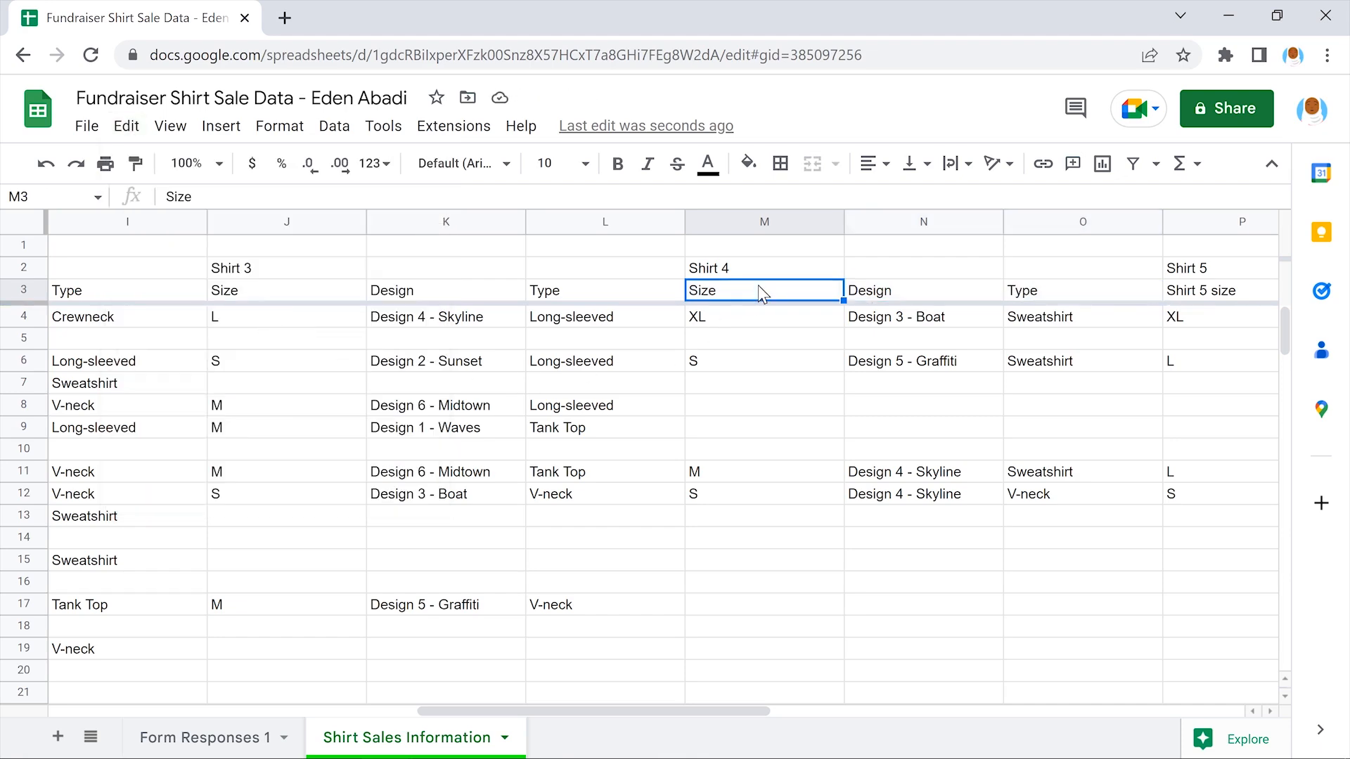
Paste the Size, Design, Type headers over the Shirt 5 cells P3:R3
scroll(760, 293, right, 4)
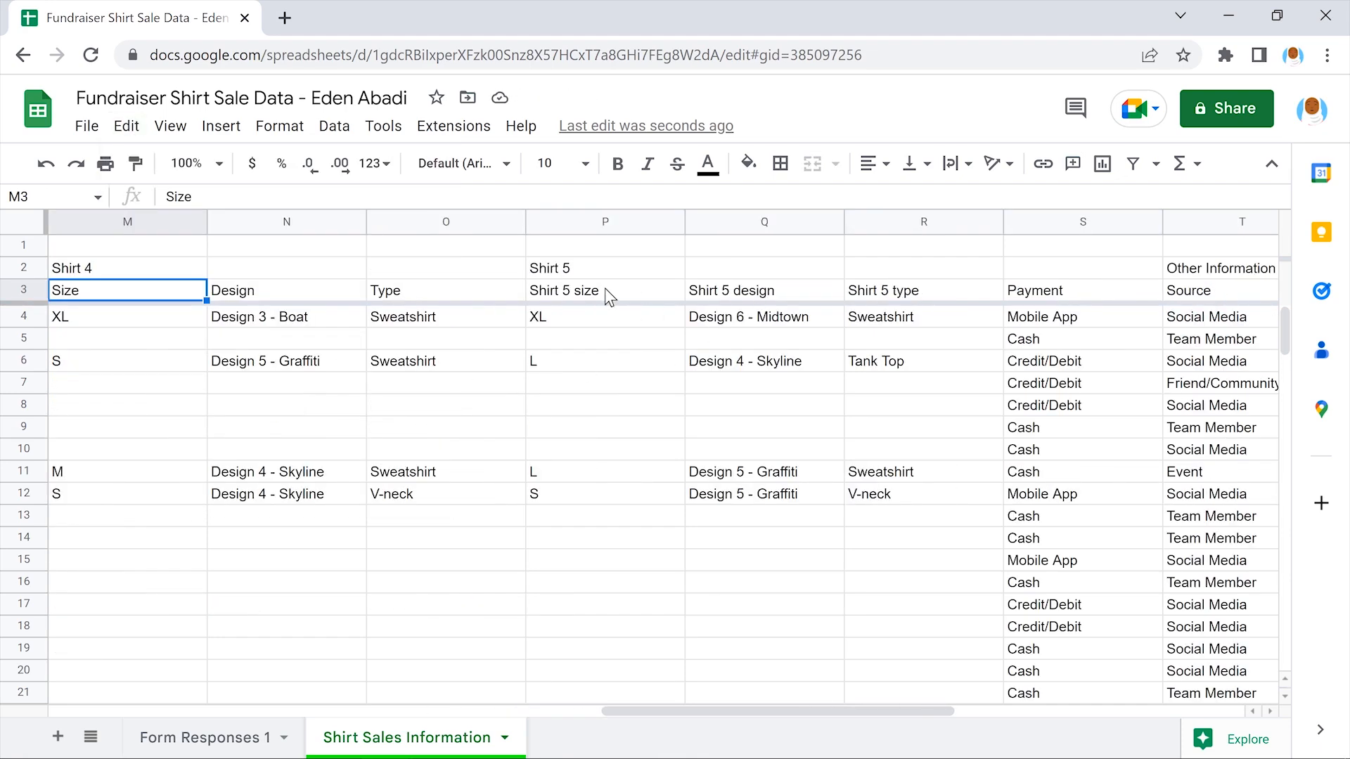
drag(603, 286, 921, 284)
click(125, 125)
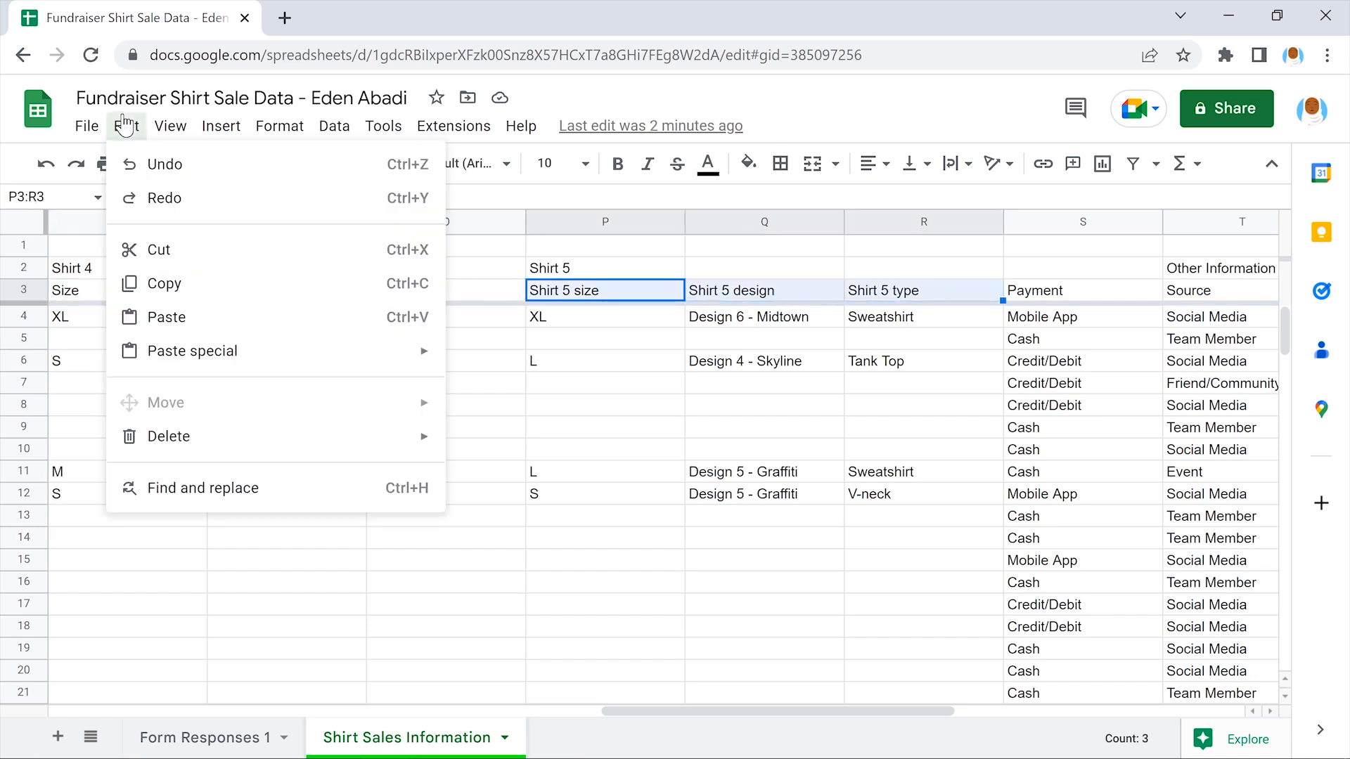
click(265, 315)
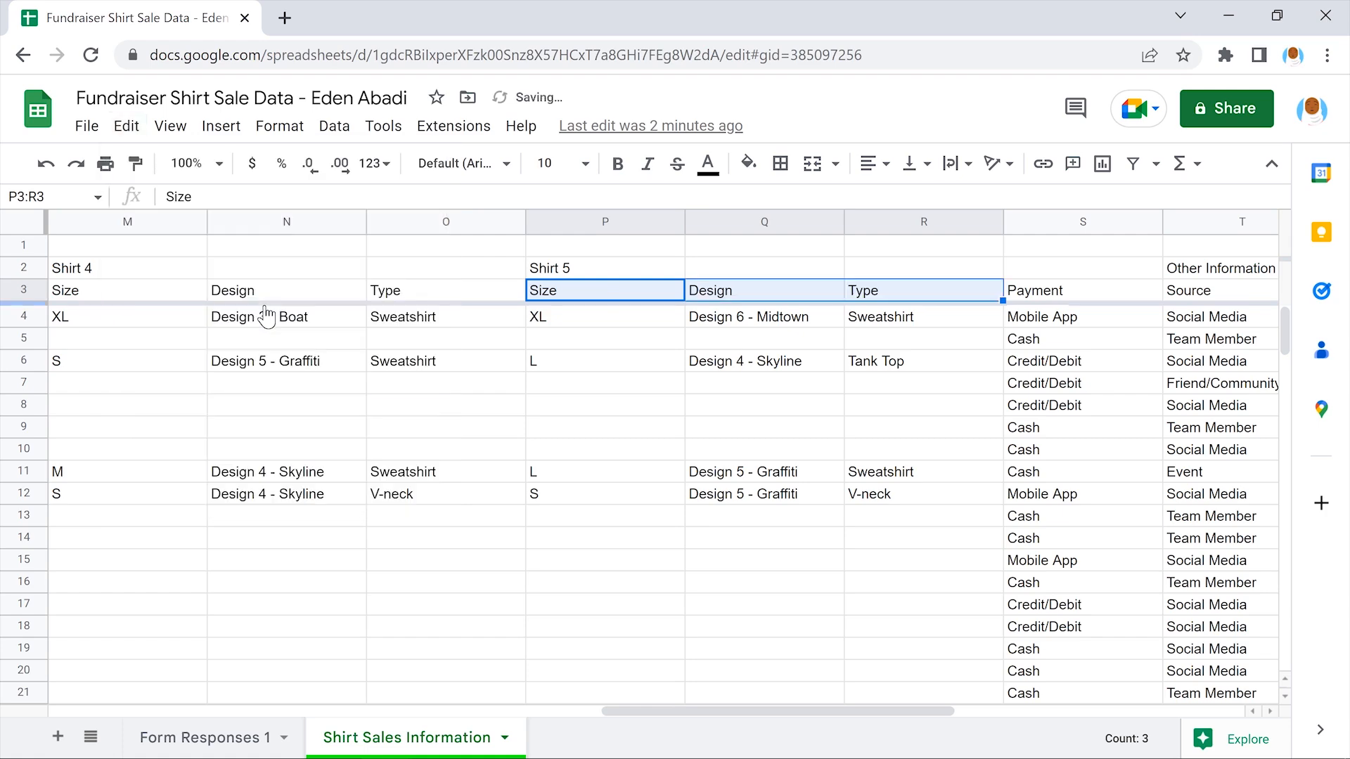
click(603, 294)
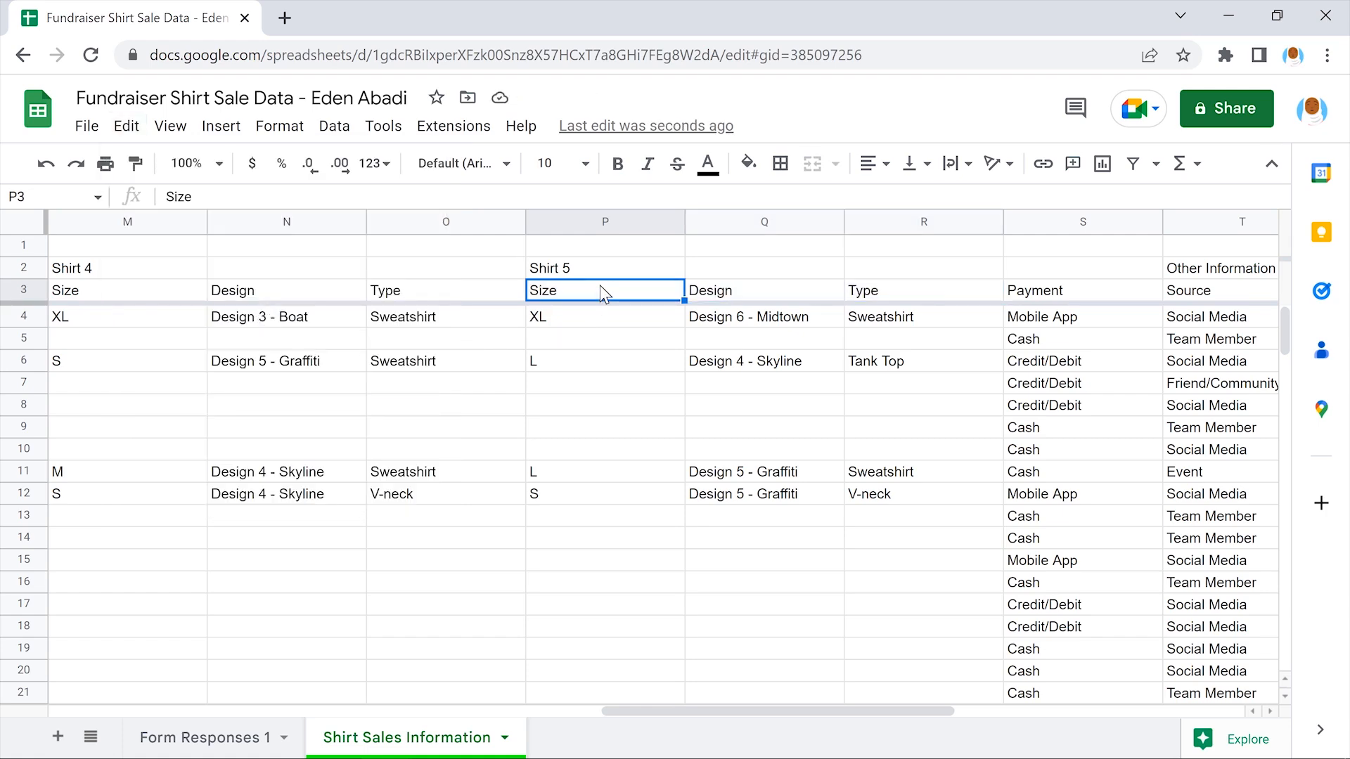
scroll(602, 294, right, 2)
scroll(601, 284, left, 10)
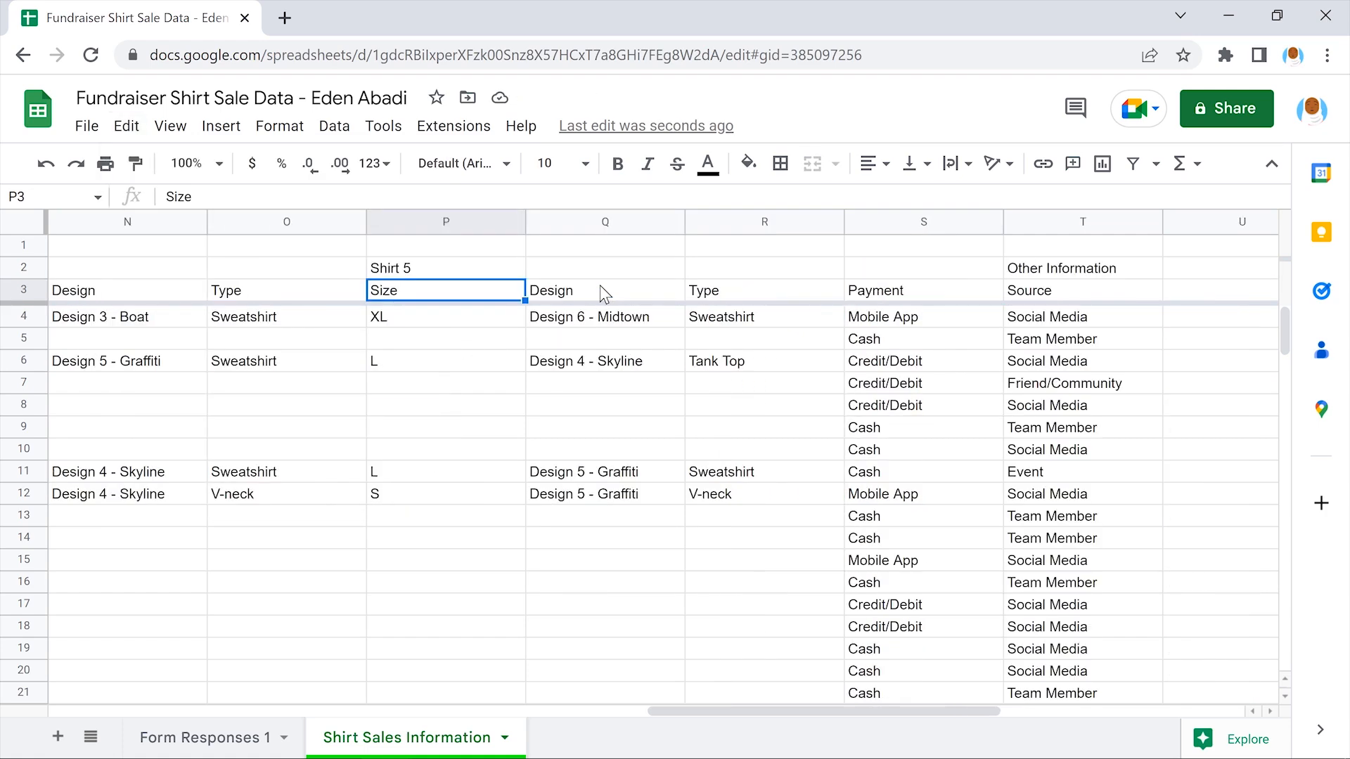
scroll(600, 285, left, 4)
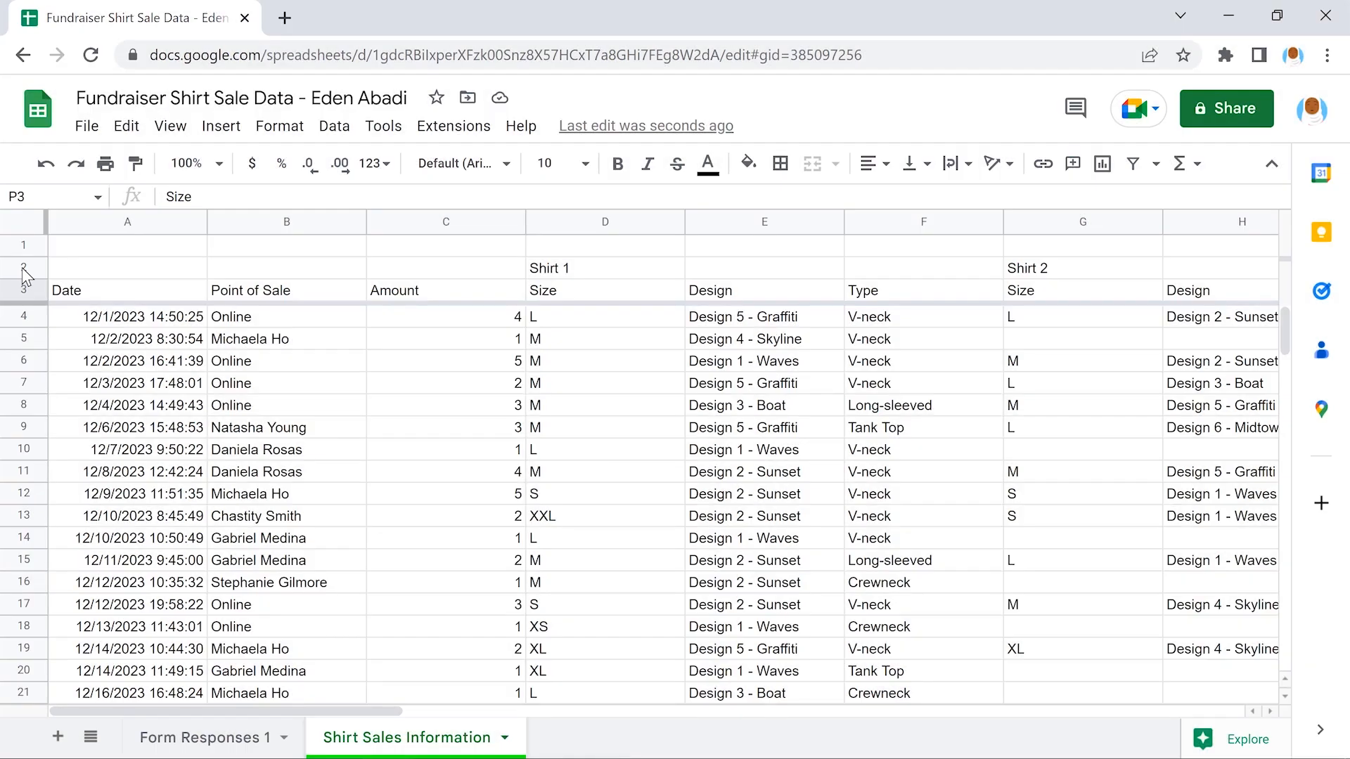
Bold rows 2 and 3 holding the Shirt group labels and column headers
click(22, 267)
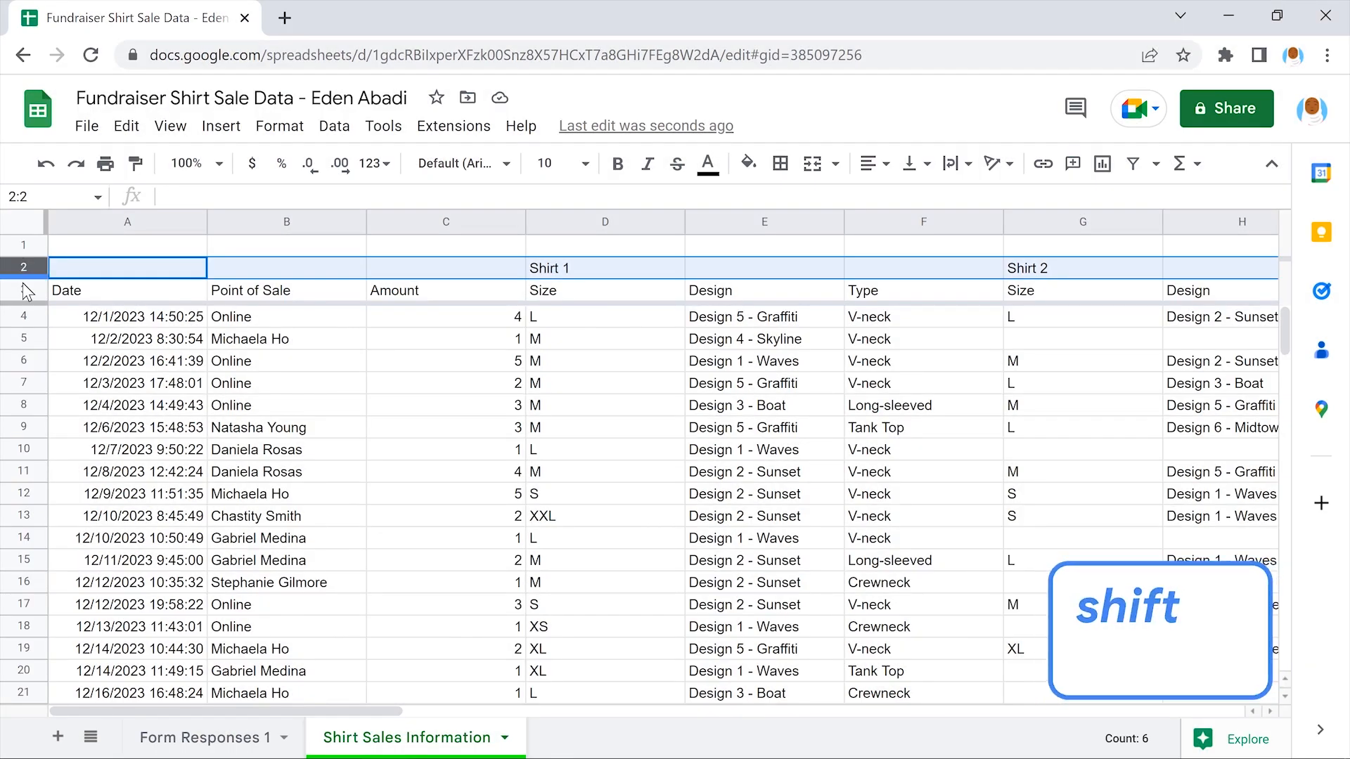
shift+click(23, 290)
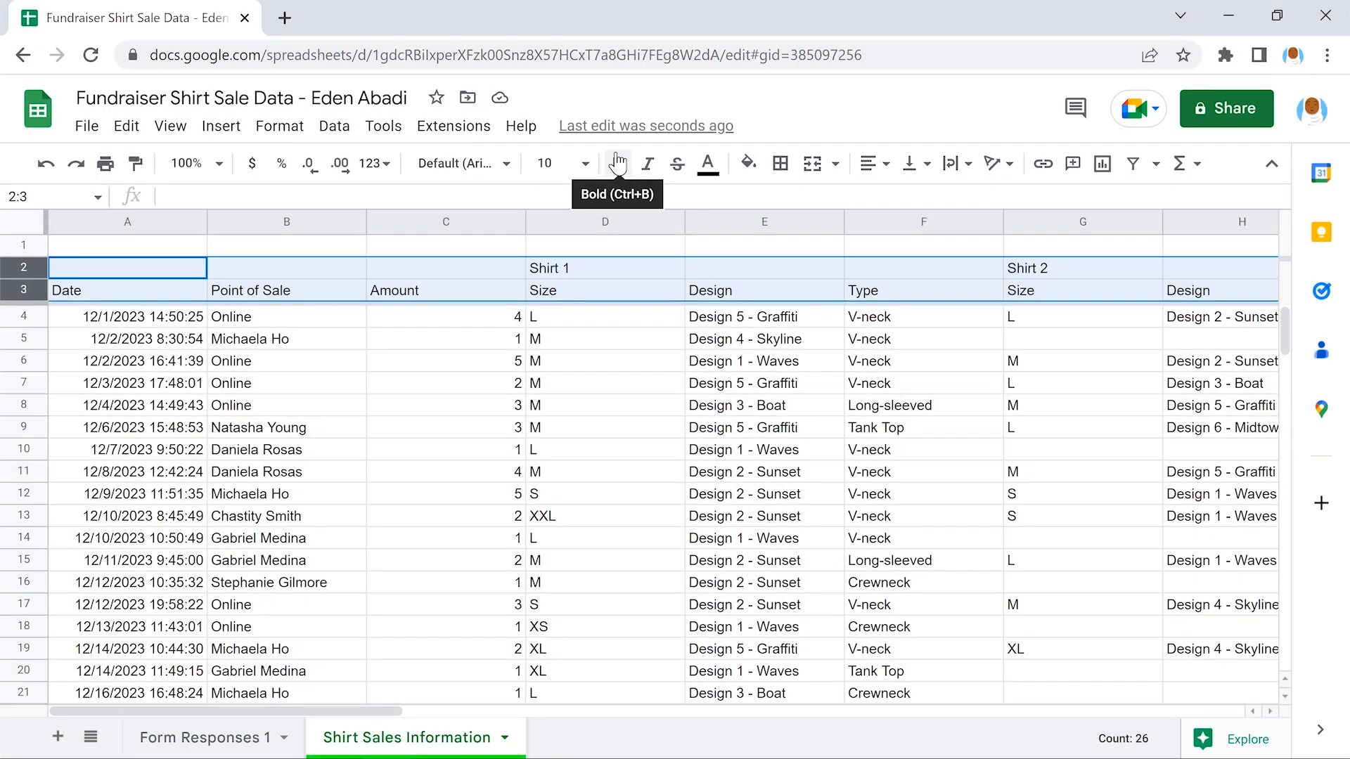
click(618, 165)
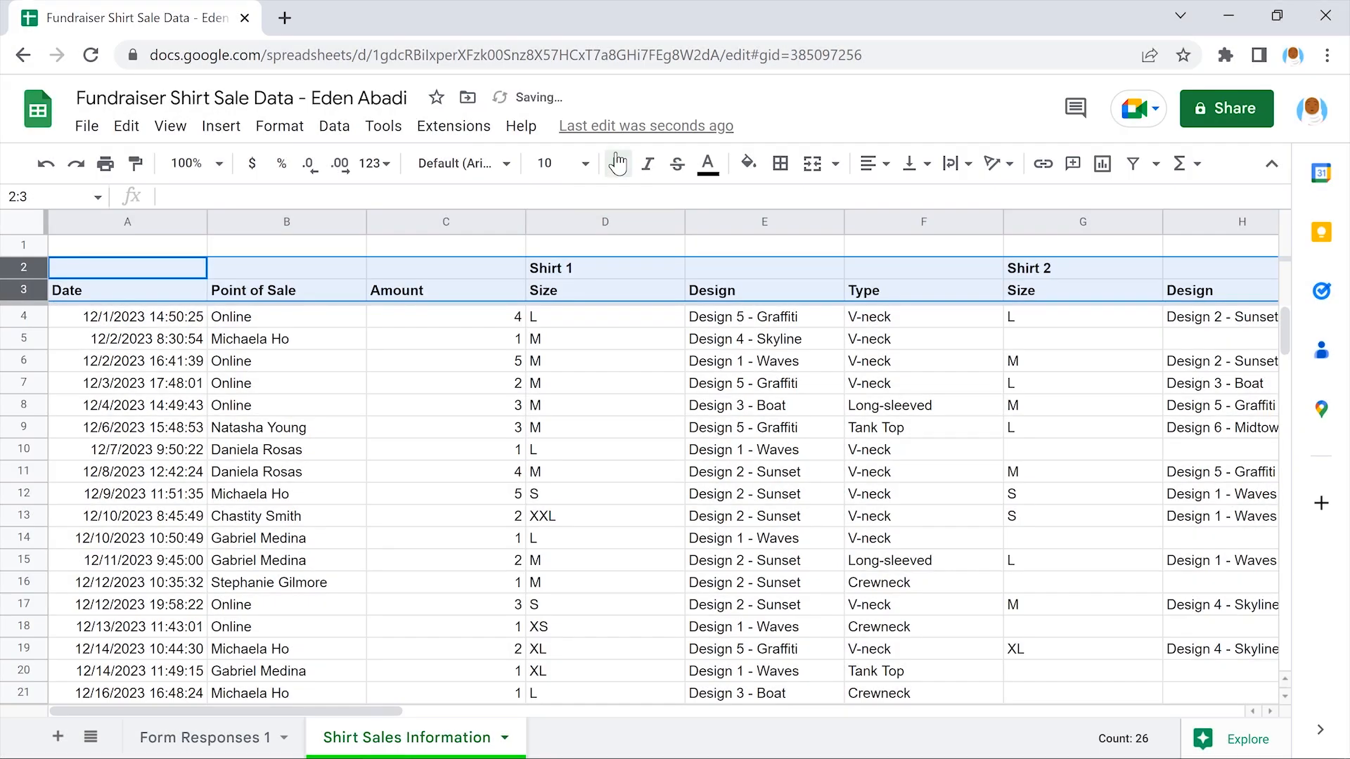
click(123, 264)
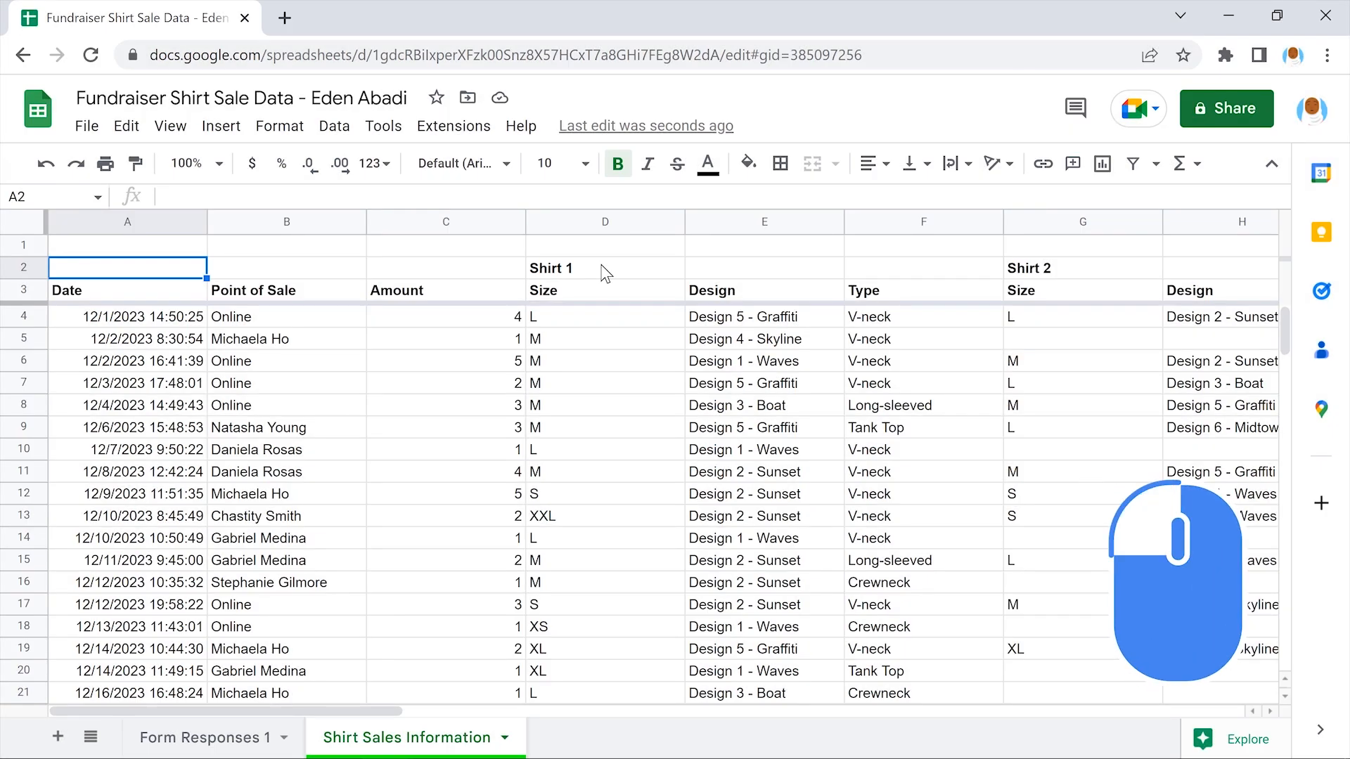
Merge D2:F2 and G2:I2 horizontally into single Shirt 1 and Shirt 2 headings
click(604, 273)
drag(642, 267, 922, 263)
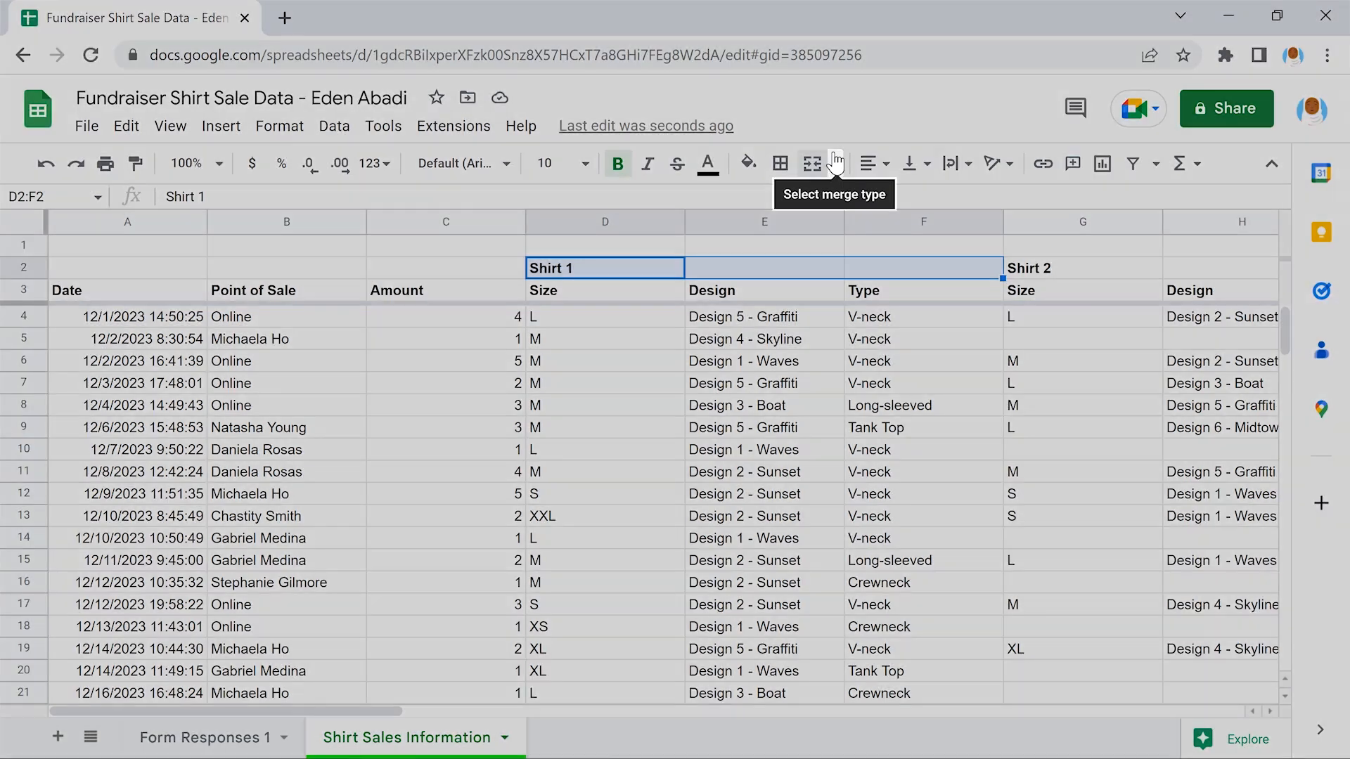
click(836, 161)
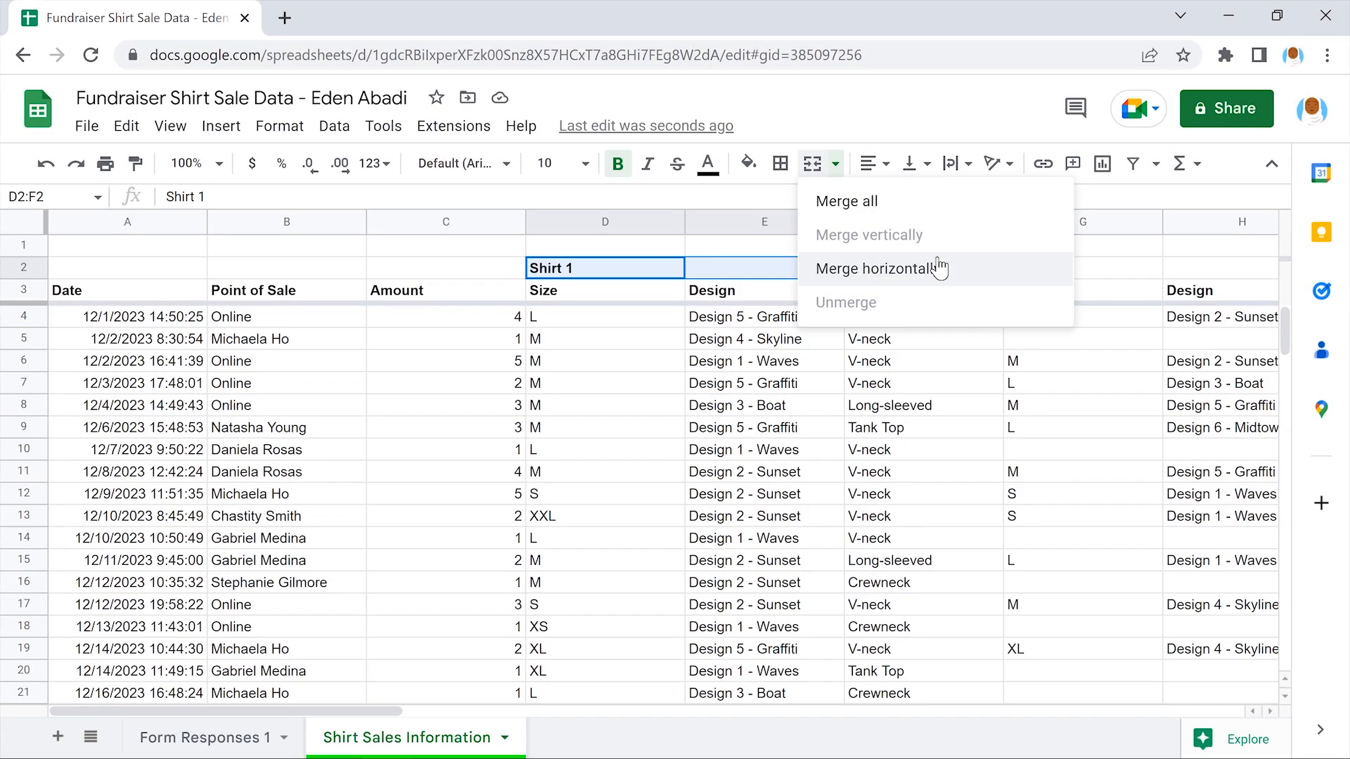
click(938, 267)
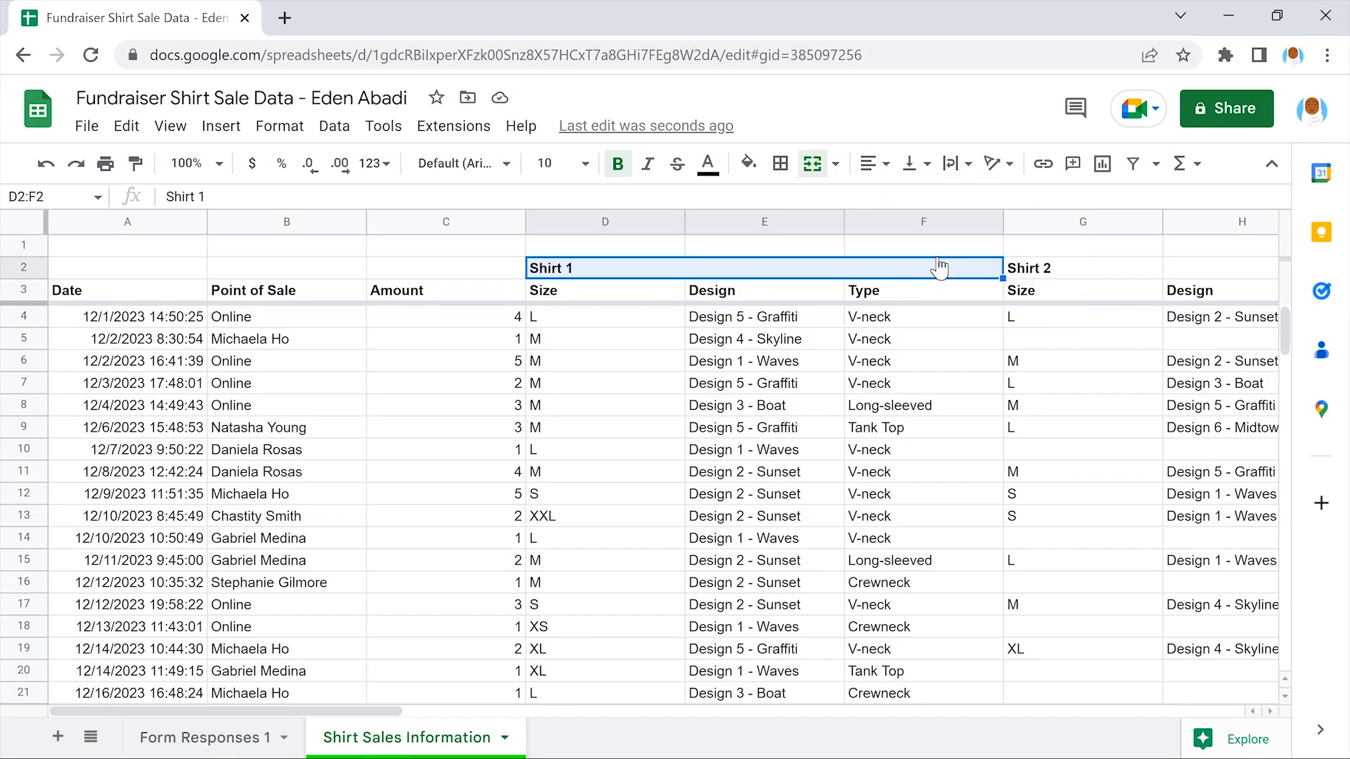
click(603, 294)
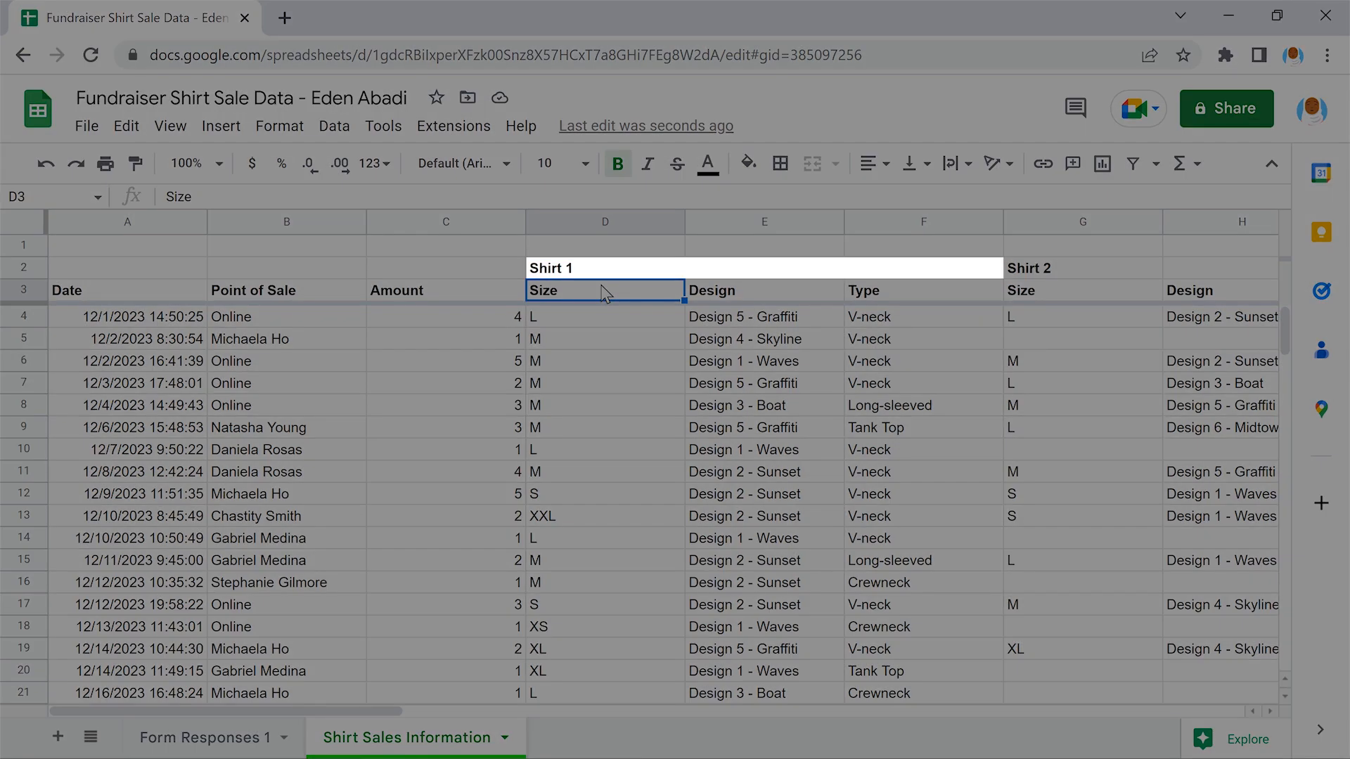
scroll(603, 294, right, 4)
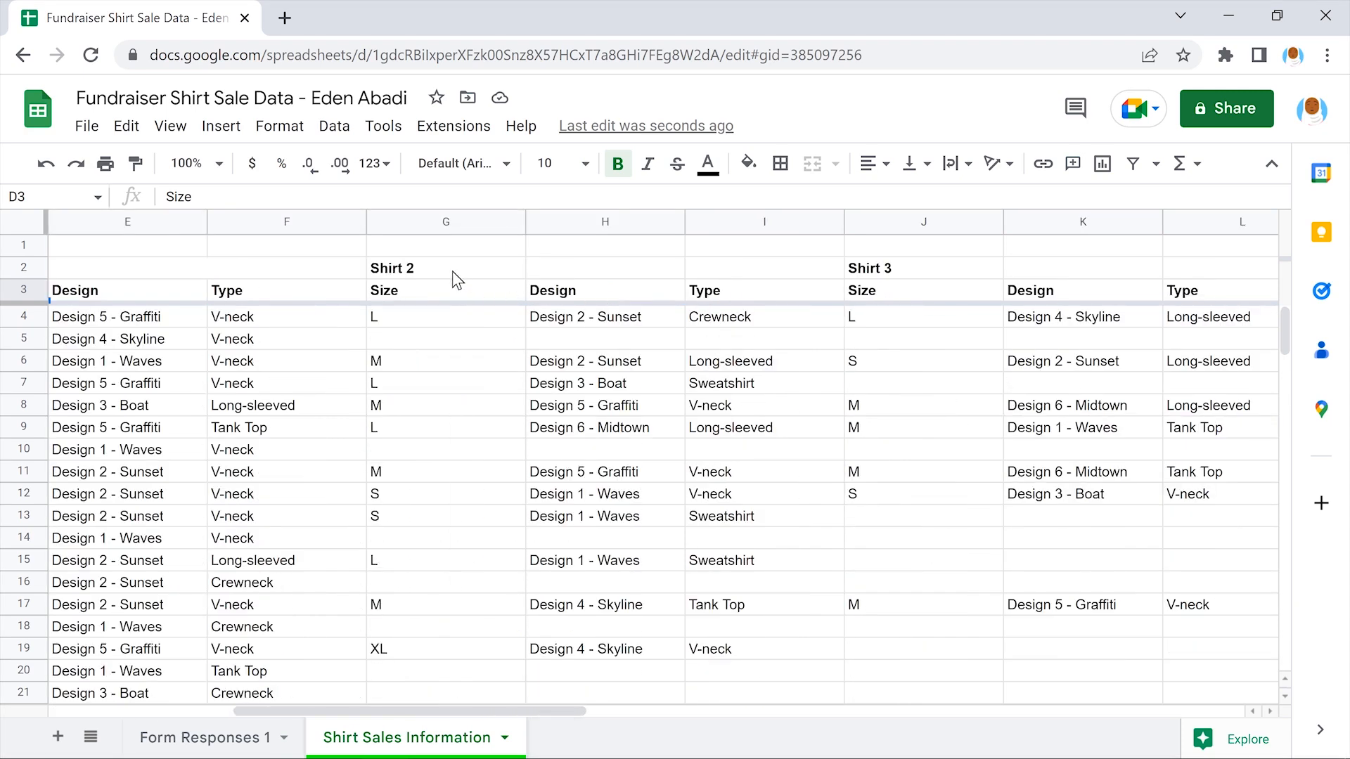
drag(444, 271, 769, 274)
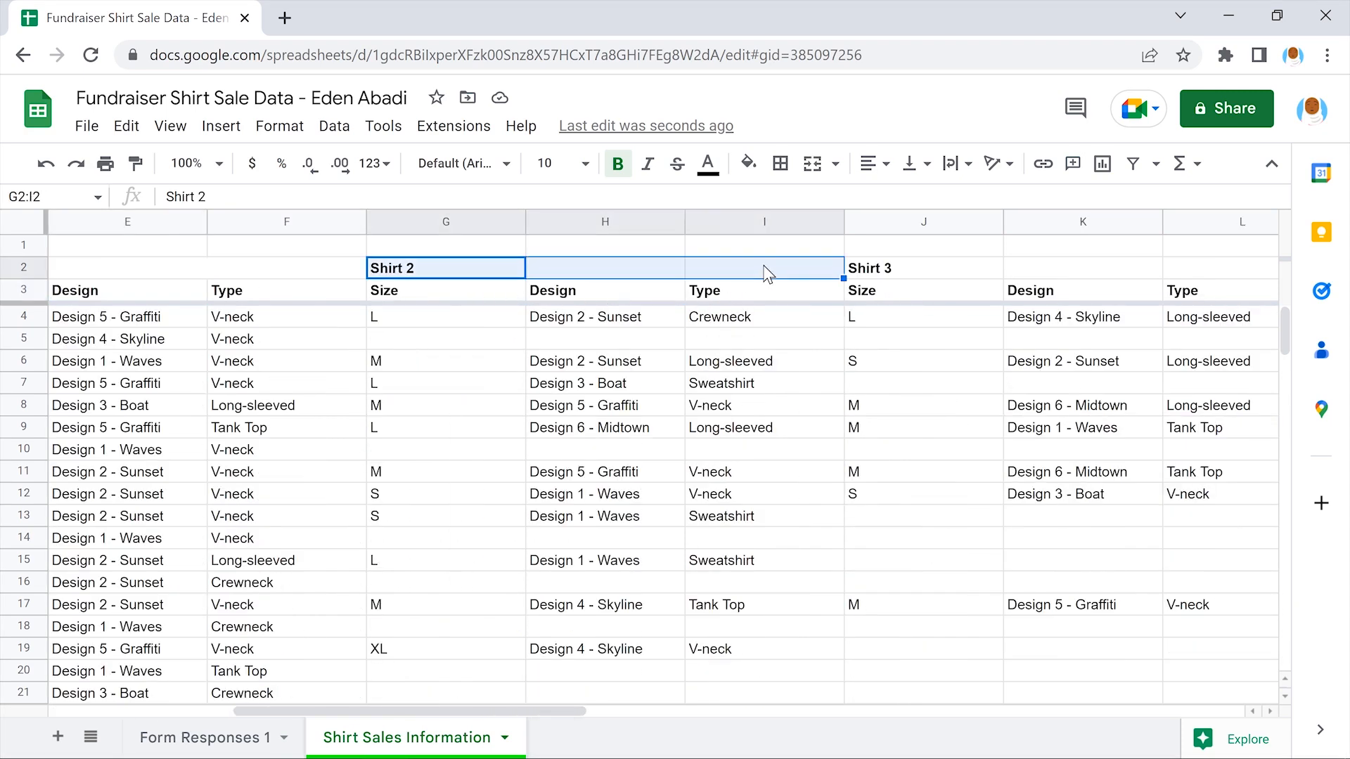
click(835, 163)
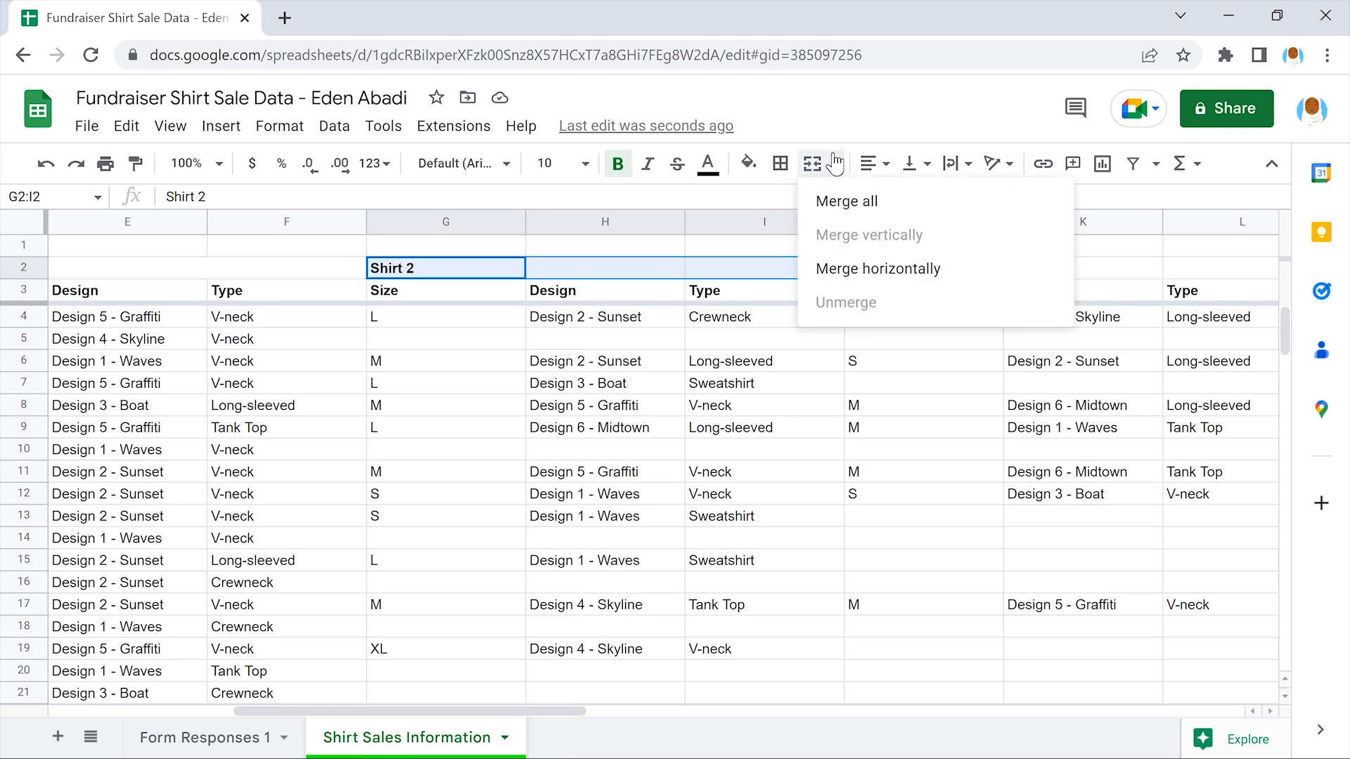
click(934, 269)
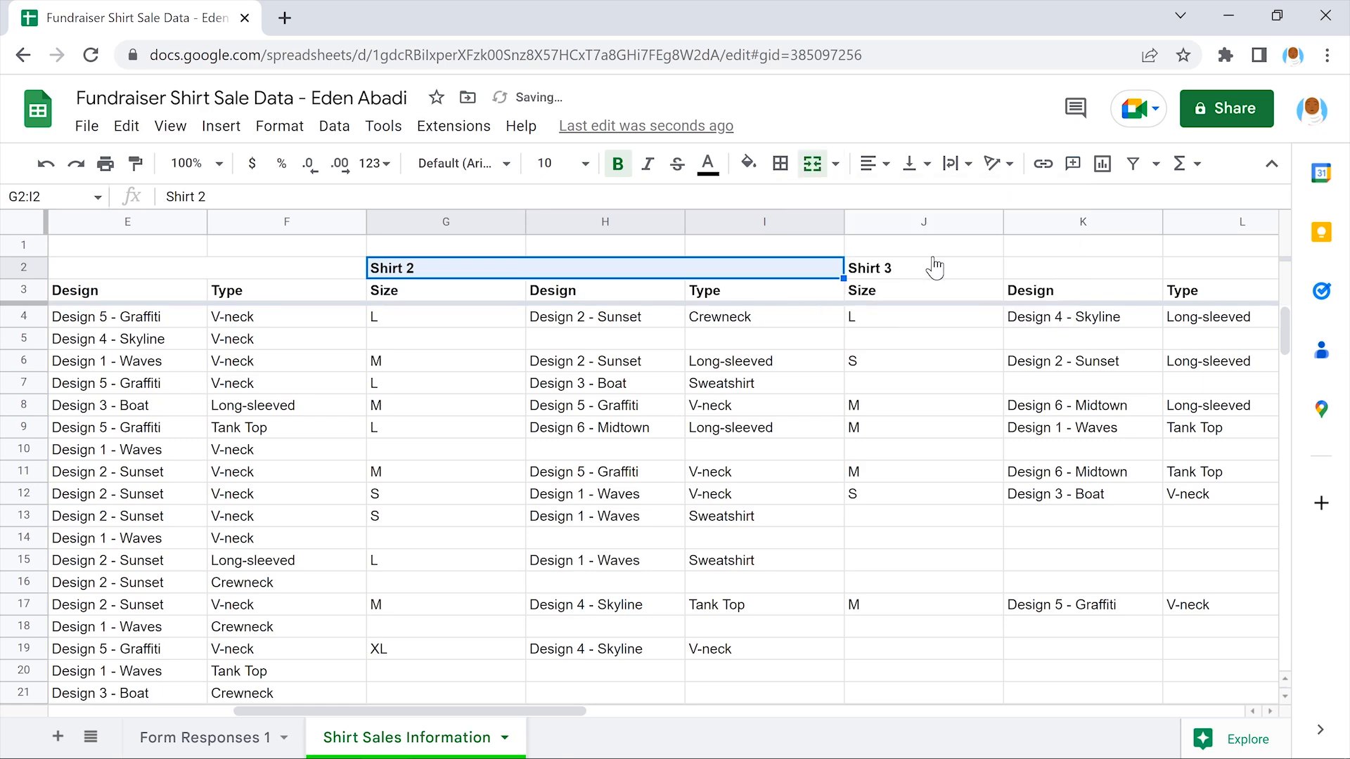
click(442, 284)
Merge the Shirt 3 heading across J2:L2 and Other Information across S2:T2
scroll(441, 284, right, 4)
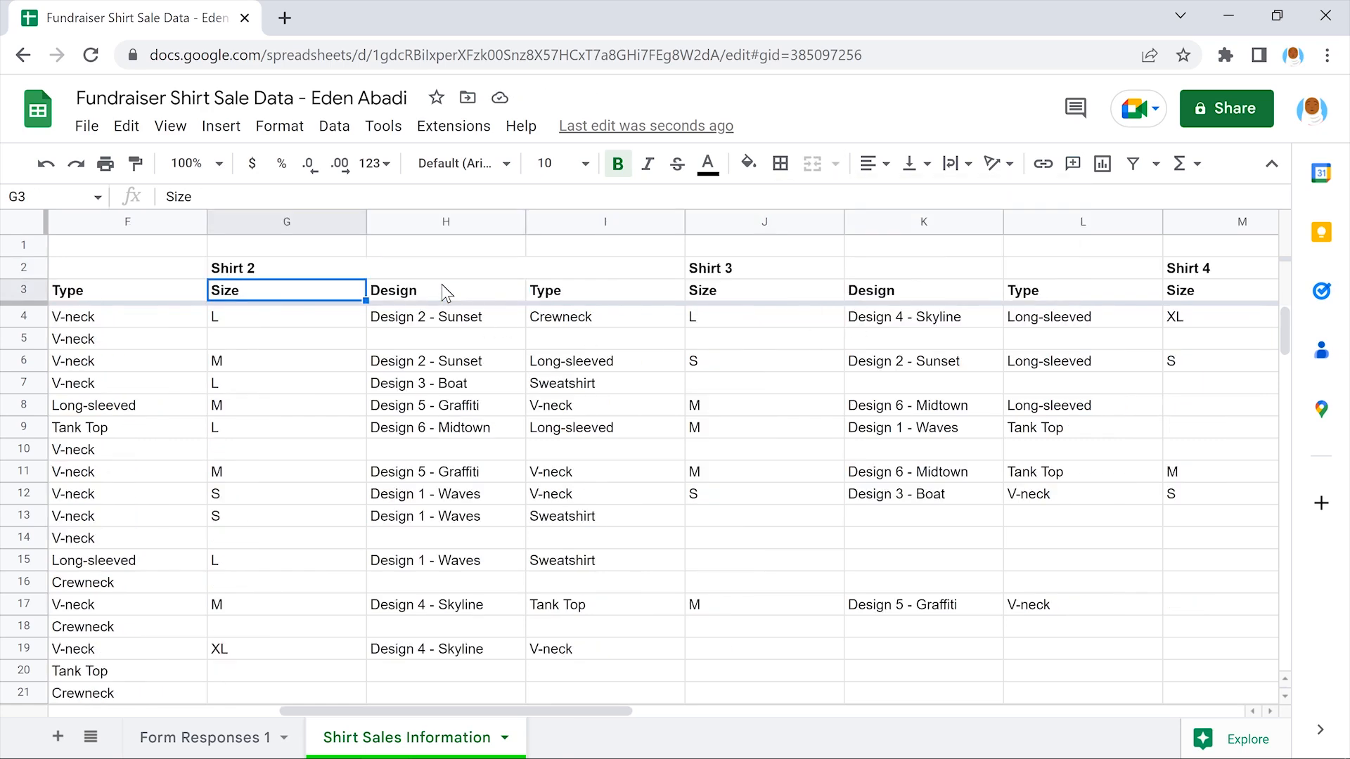
drag(285, 269, 607, 271)
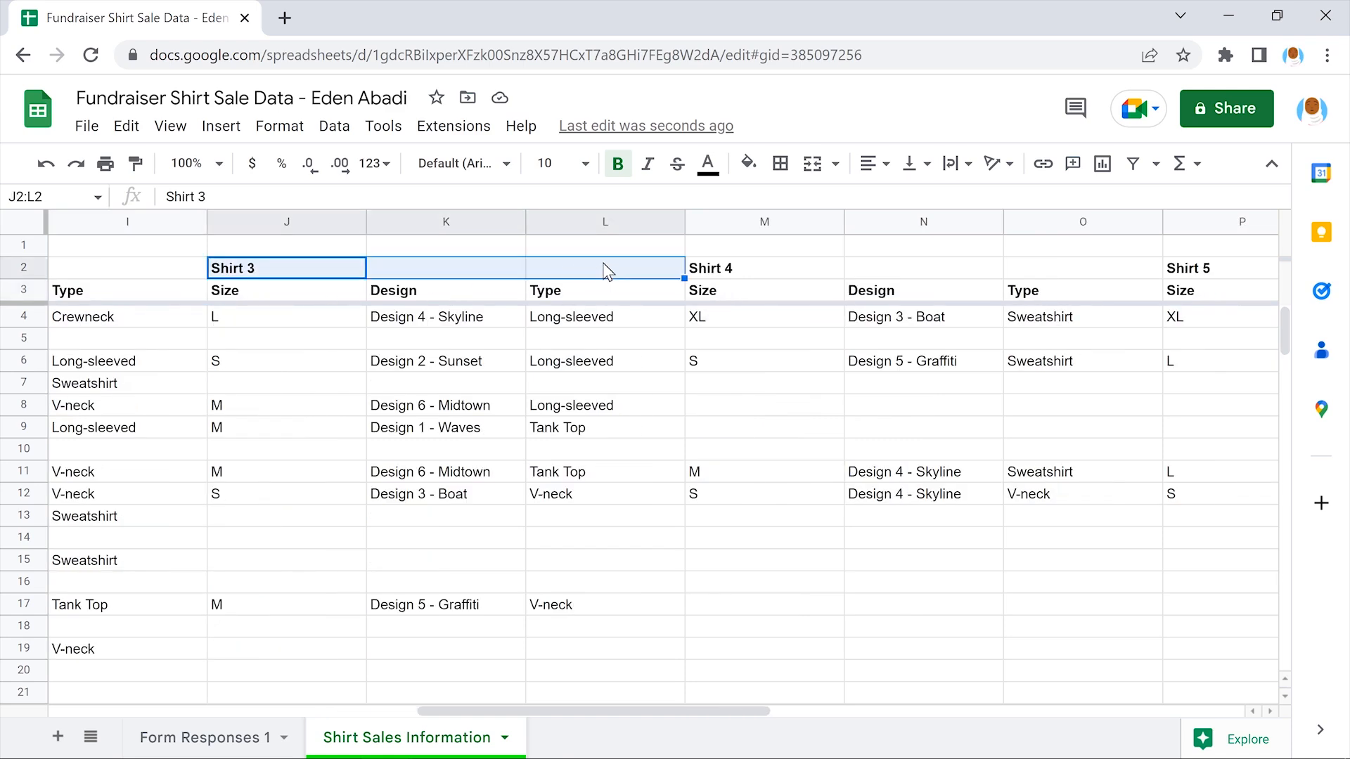
click(835, 164)
click(939, 265)
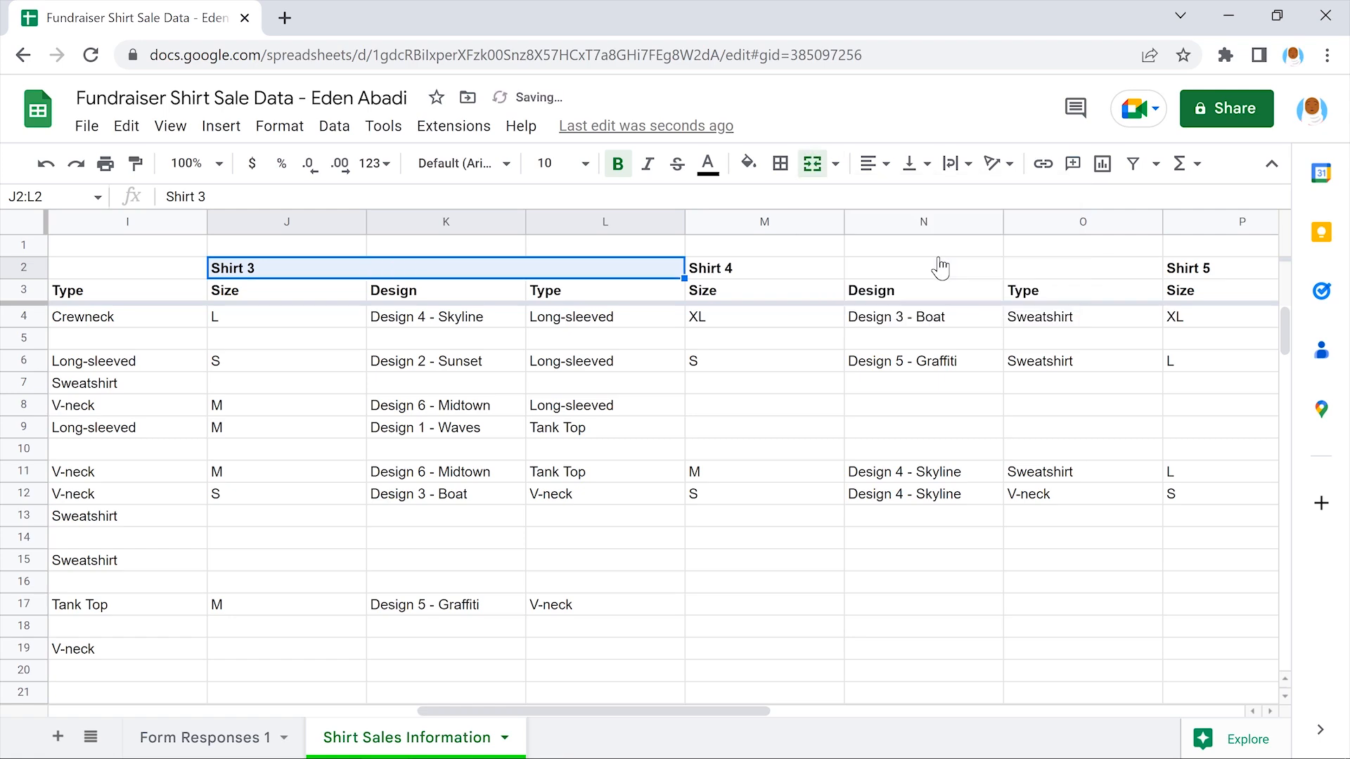
click(284, 286)
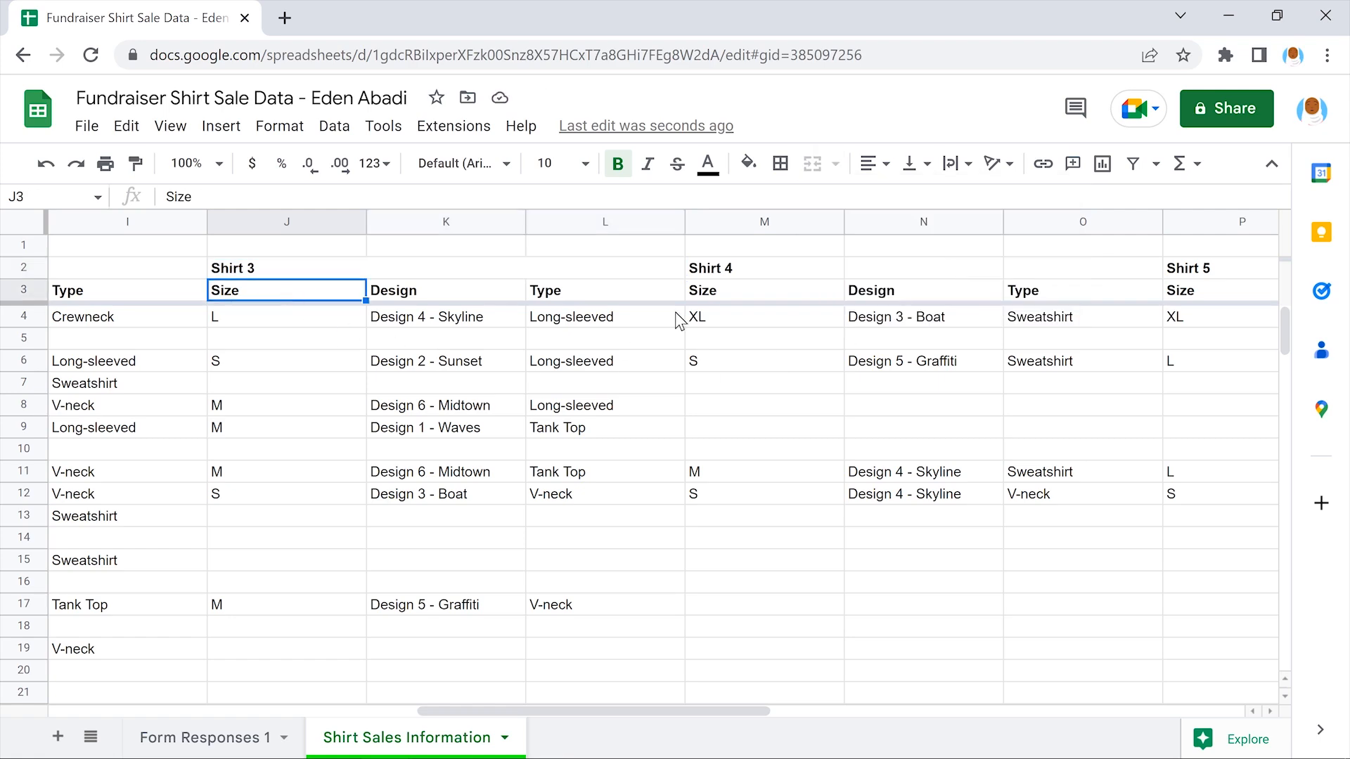
drag(763, 270, 1086, 269)
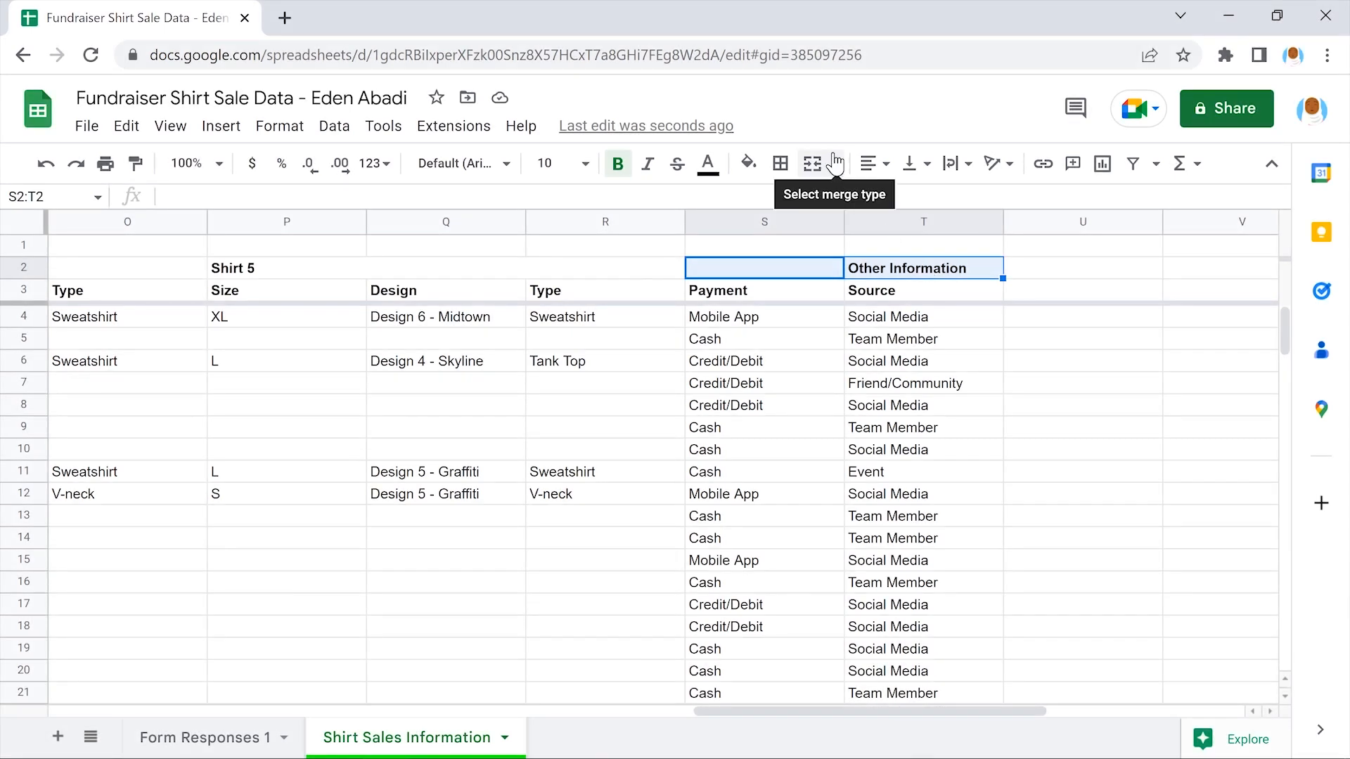
click(834, 163)
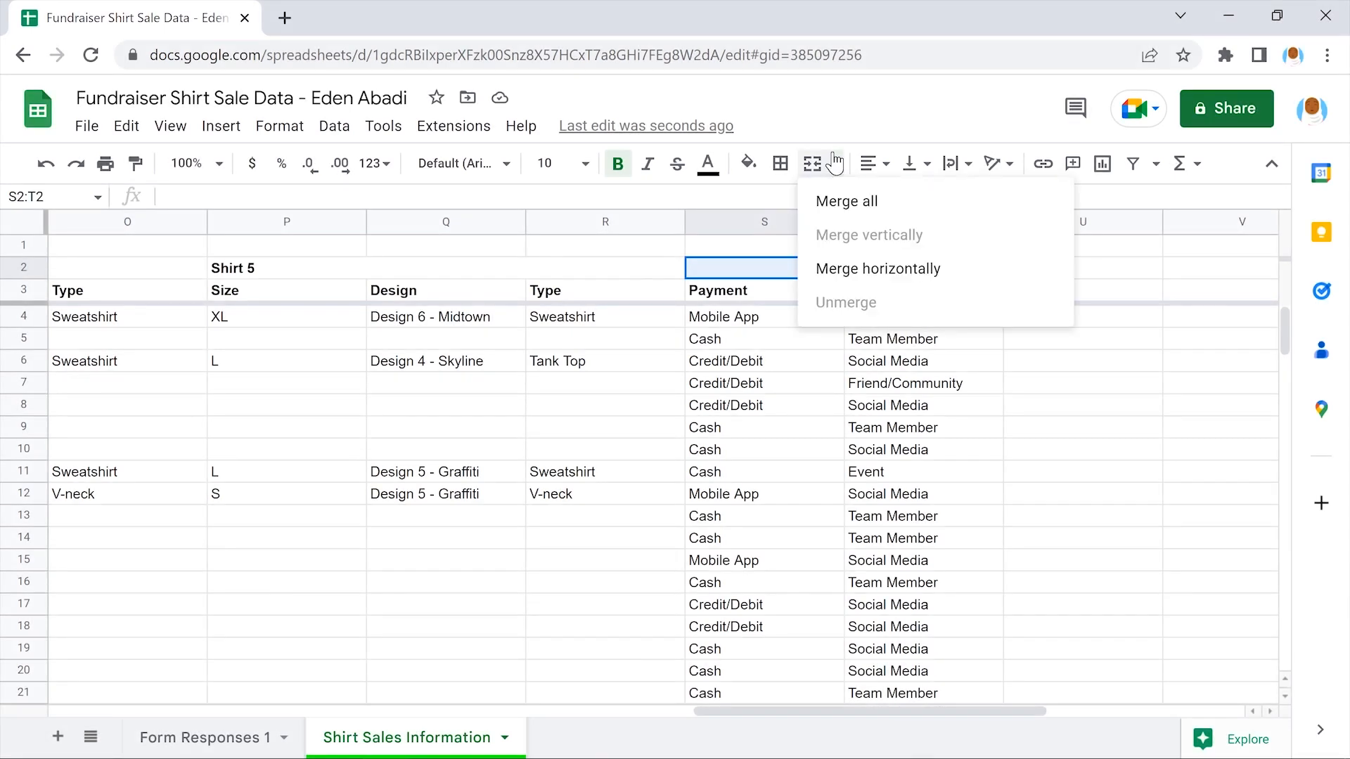
click(940, 267)
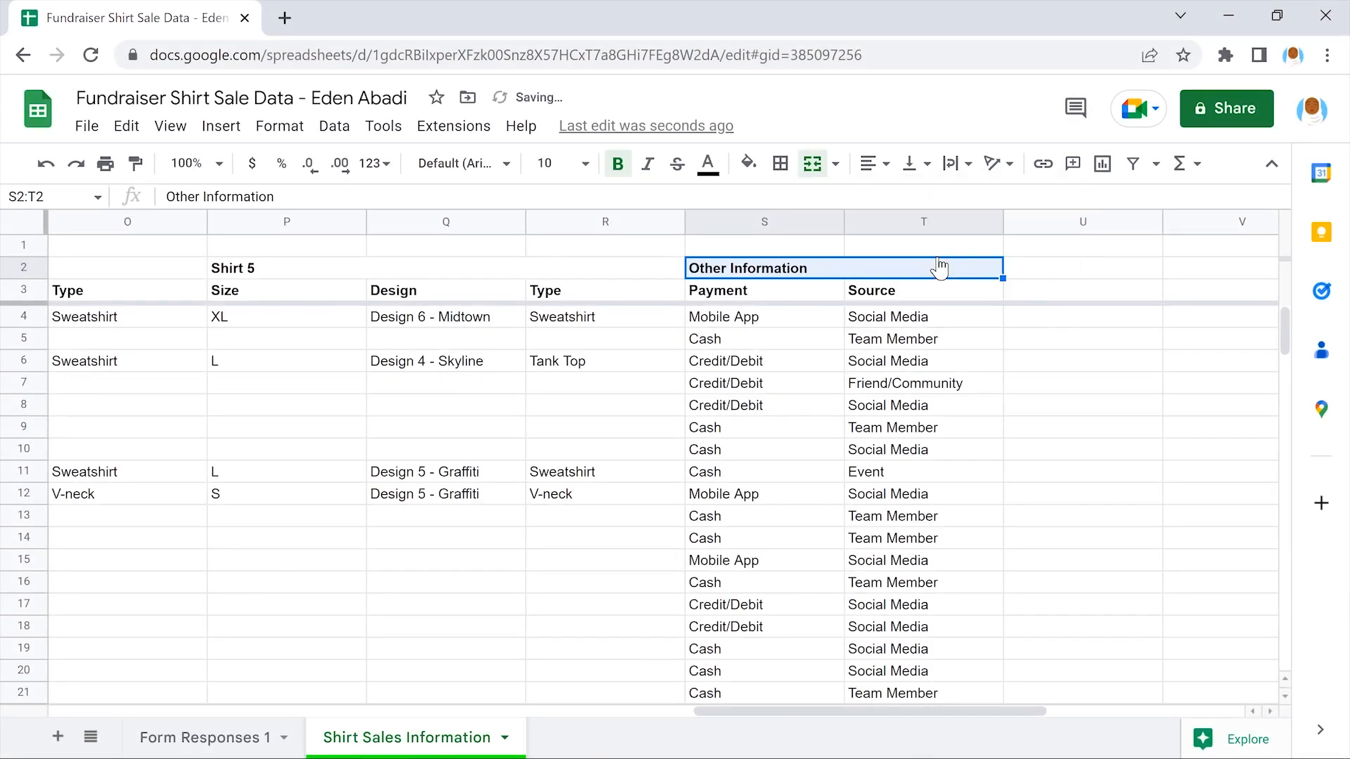
click(1087, 294)
scroll(1087, 294, left, 12)
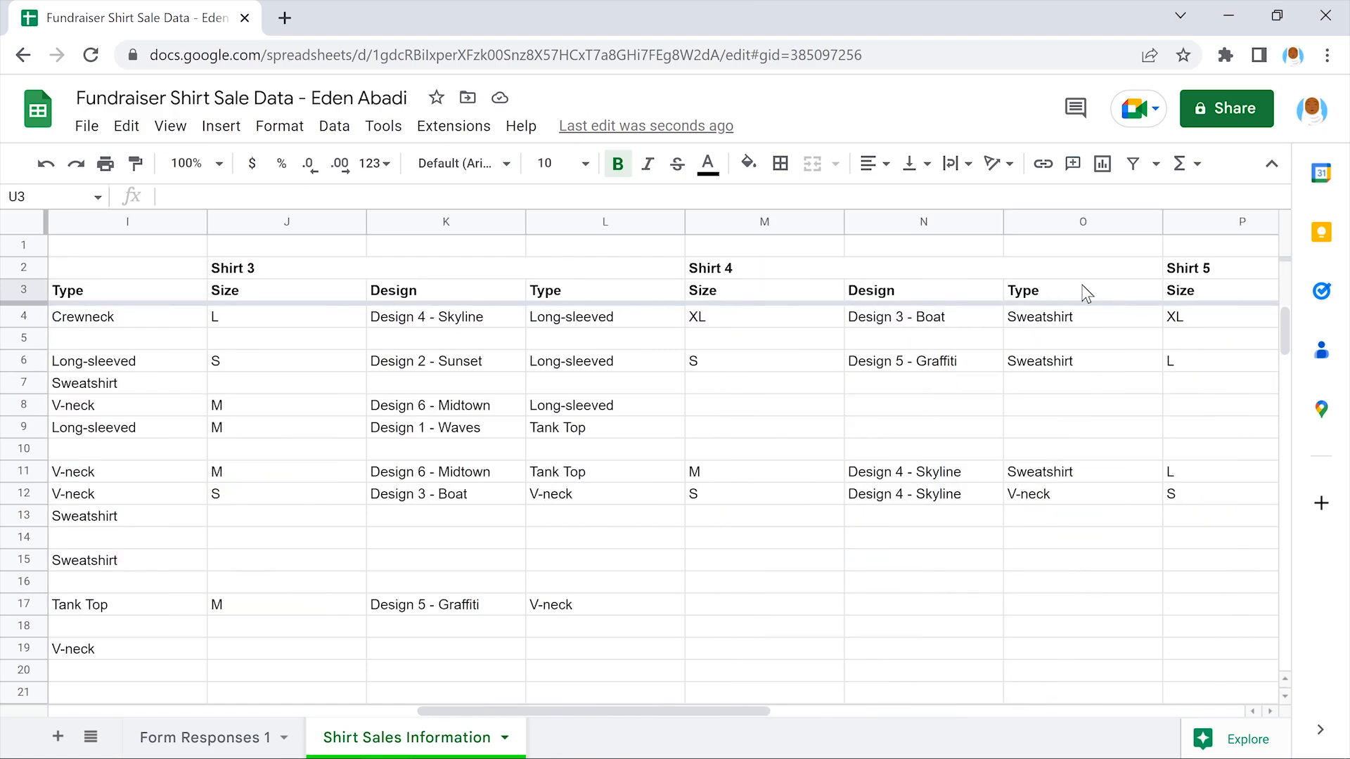
scroll(1087, 294, left, 3)
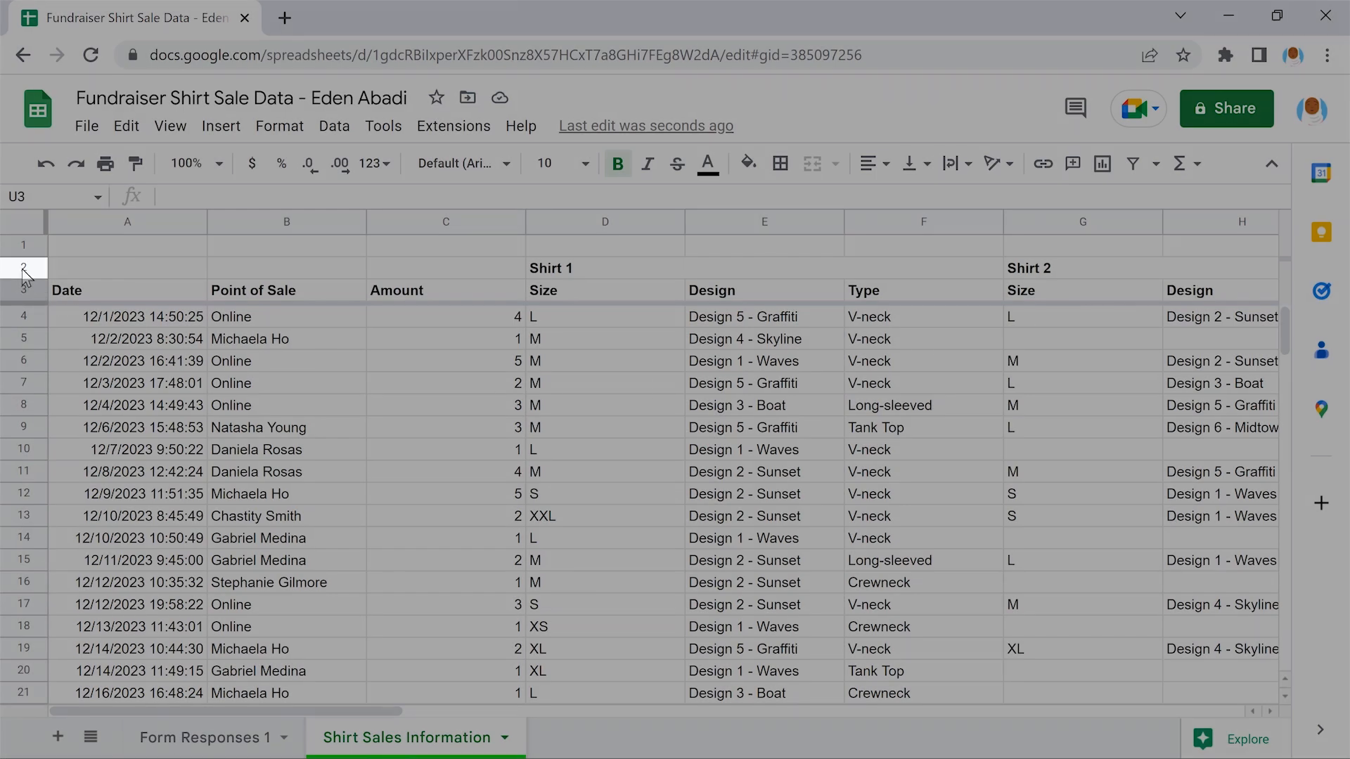
click(22, 268)
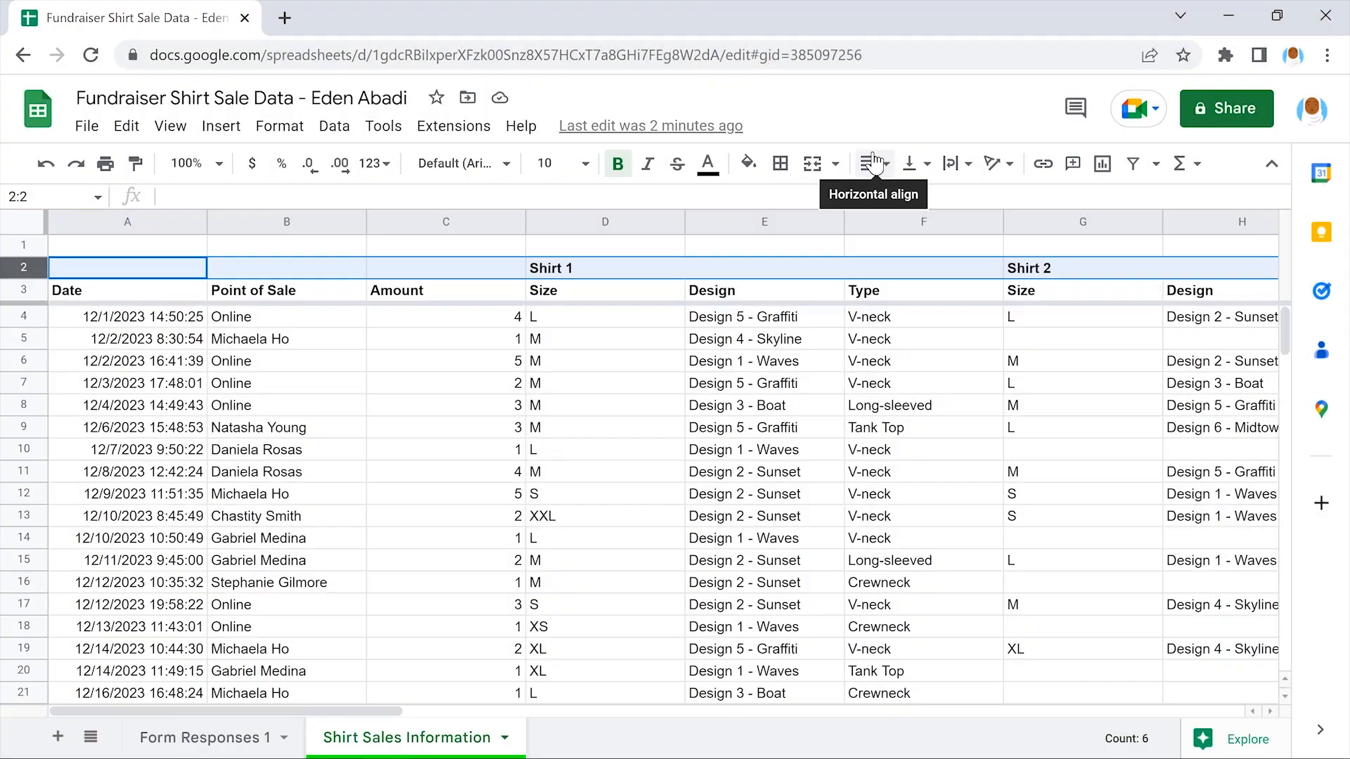
click(874, 163)
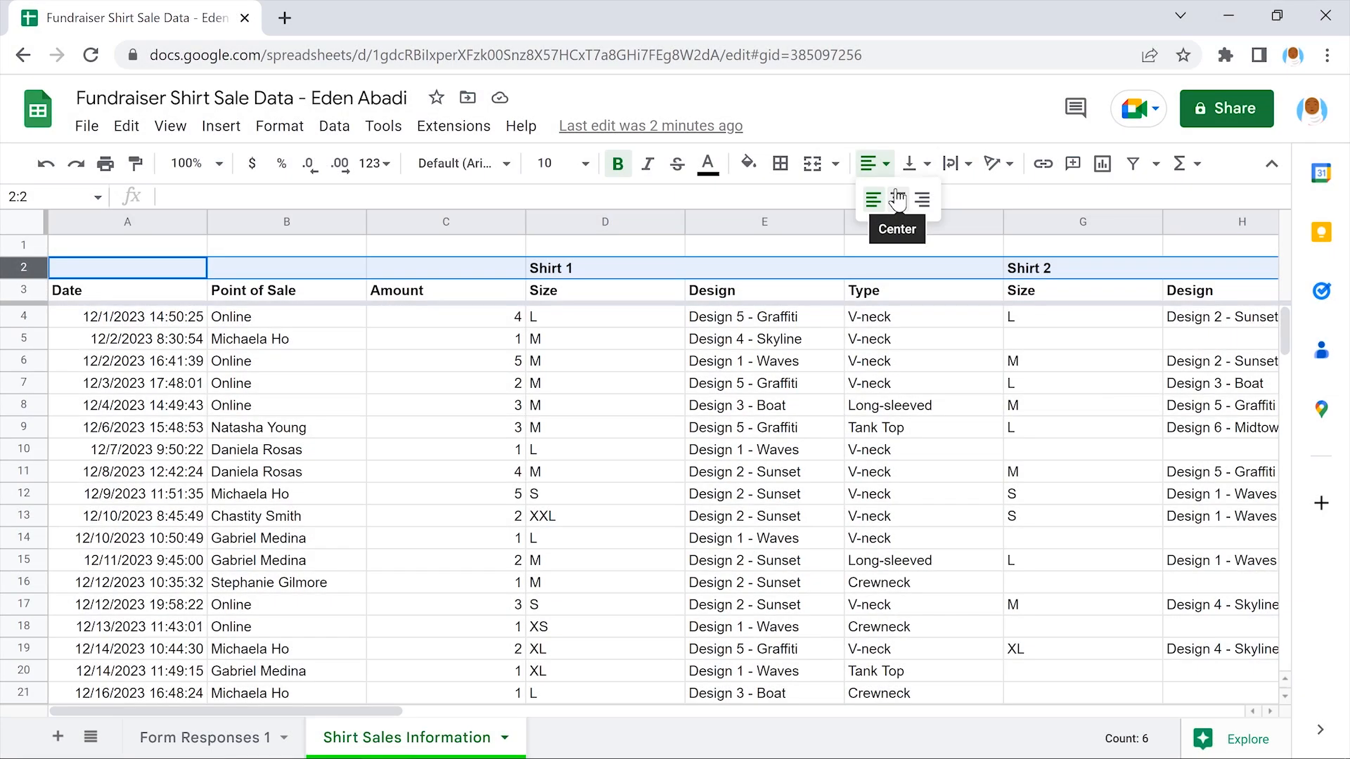
Apply center horizontal alignment to row 2 and then to row 3
click(897, 199)
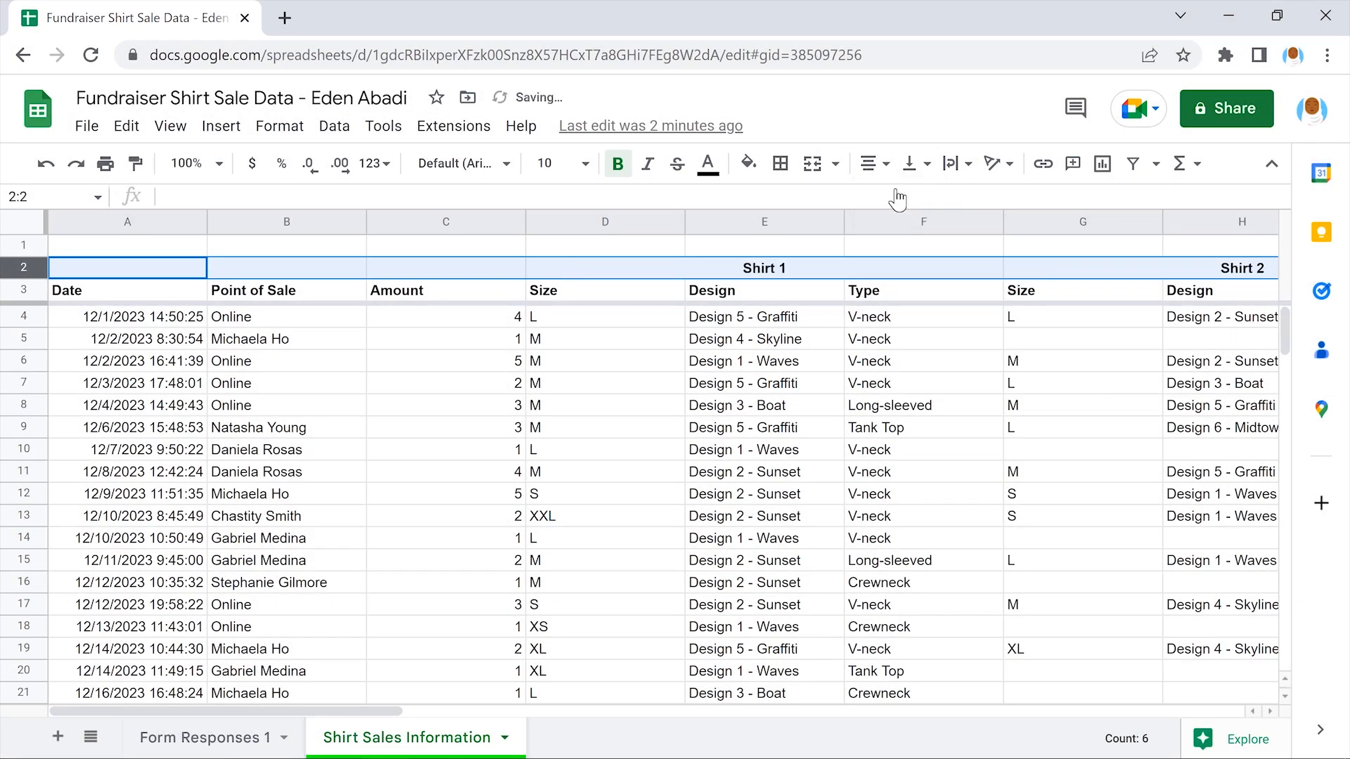
click(125, 272)
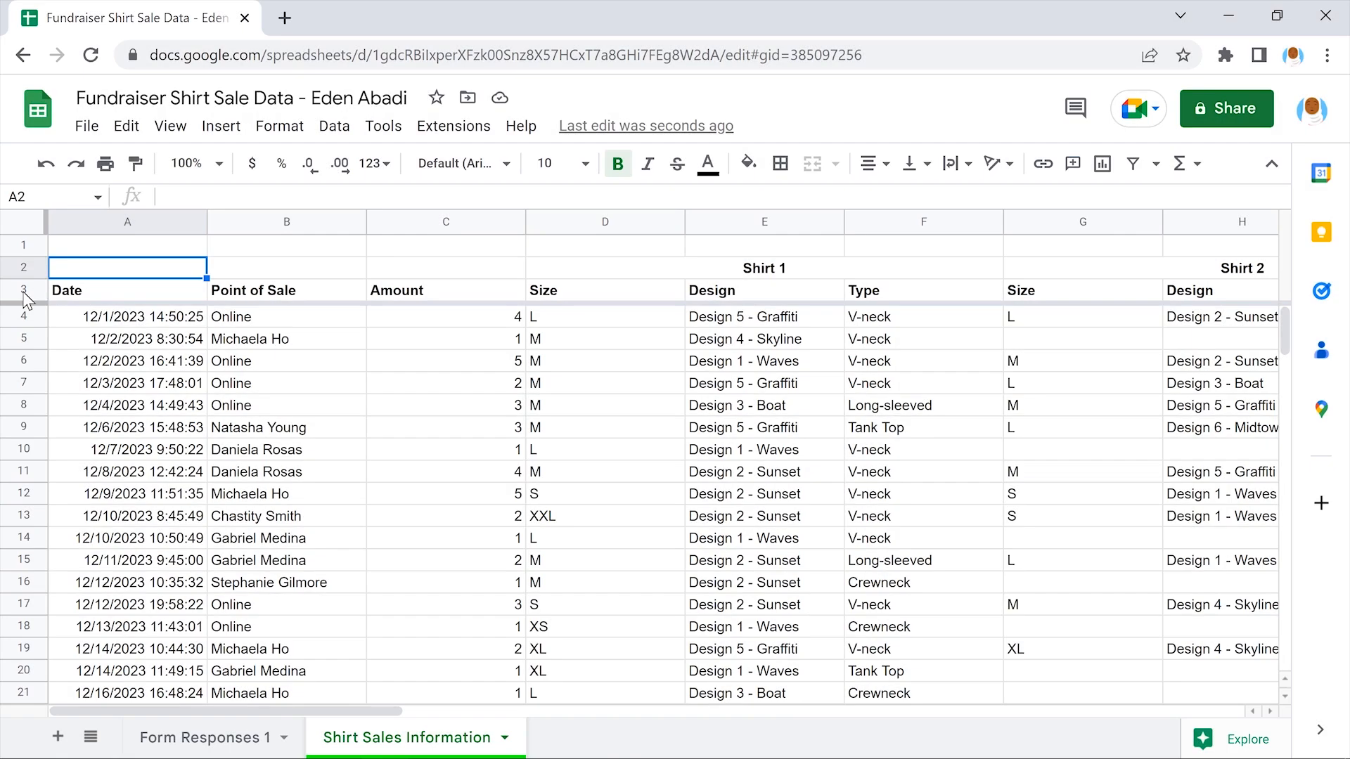
click(23, 292)
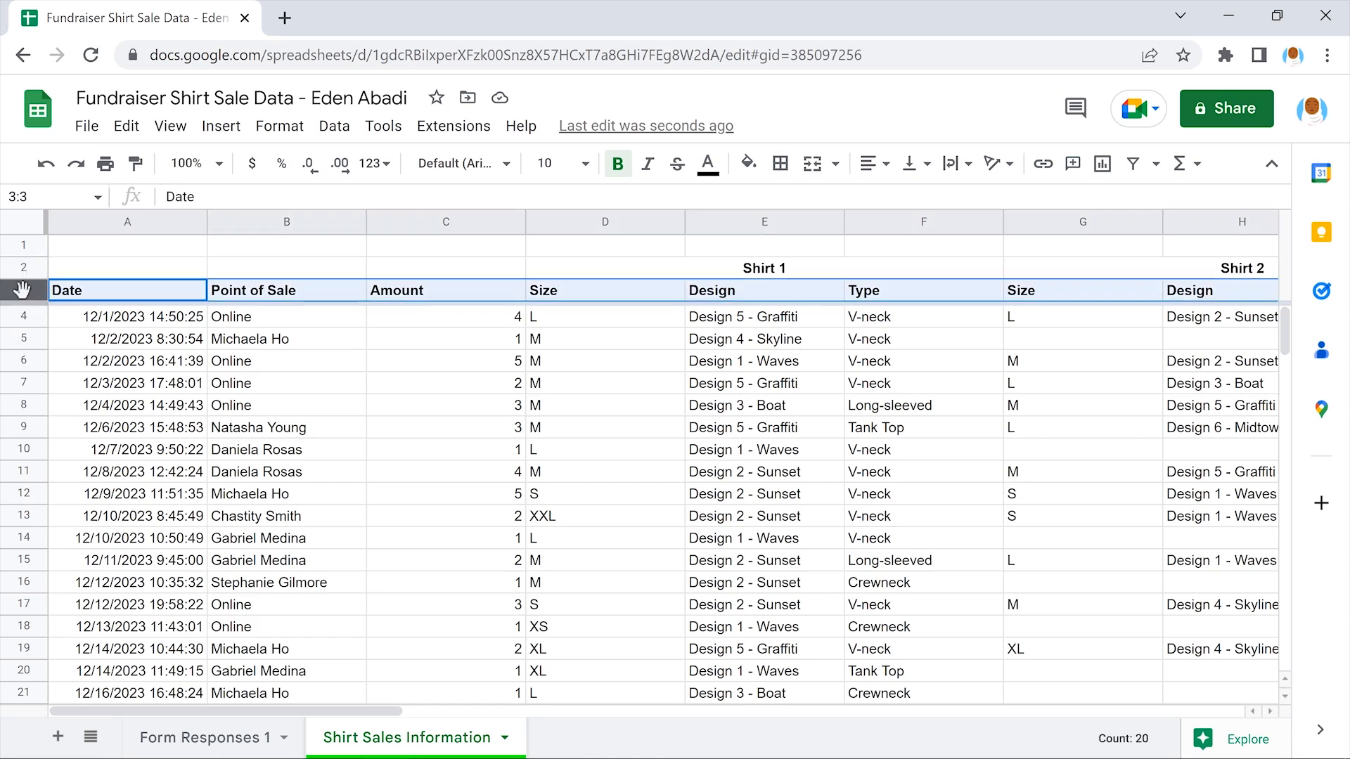
click(874, 163)
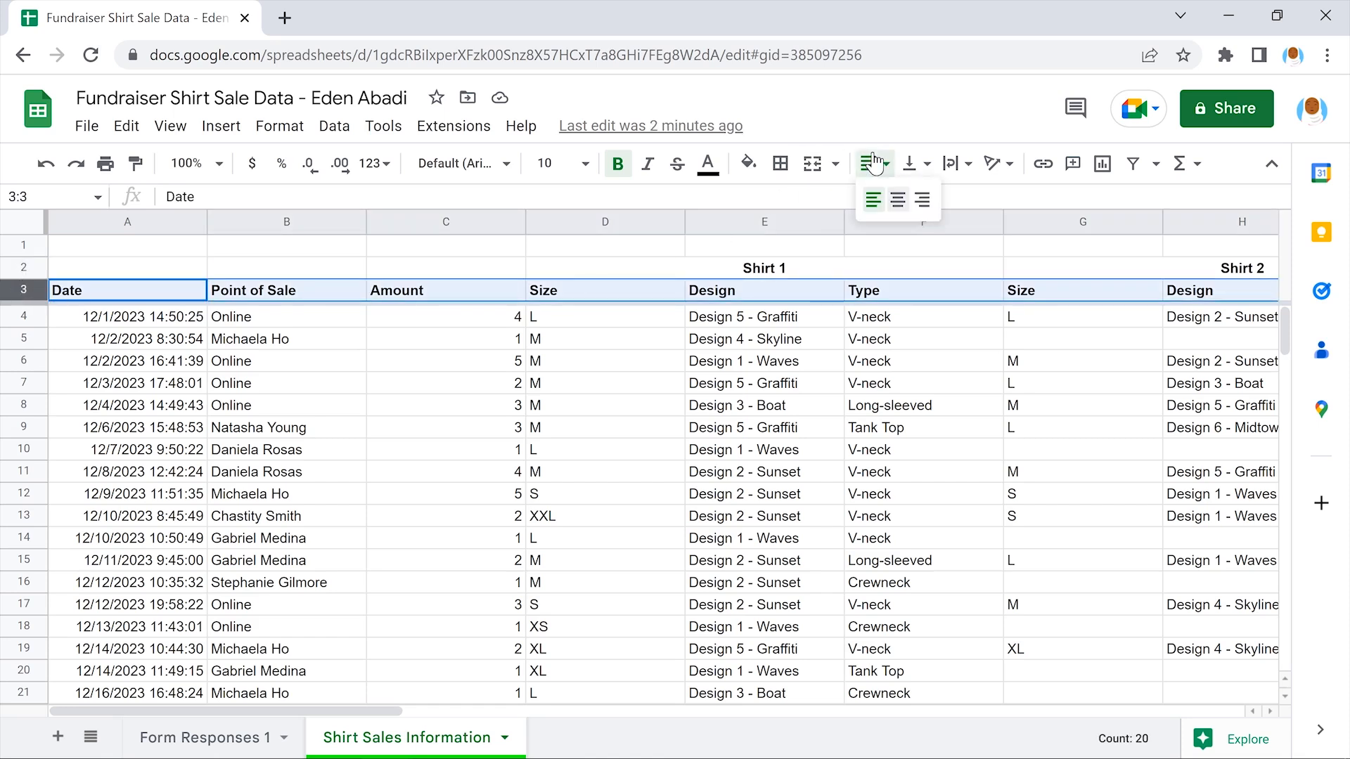
click(898, 200)
click(923, 249)
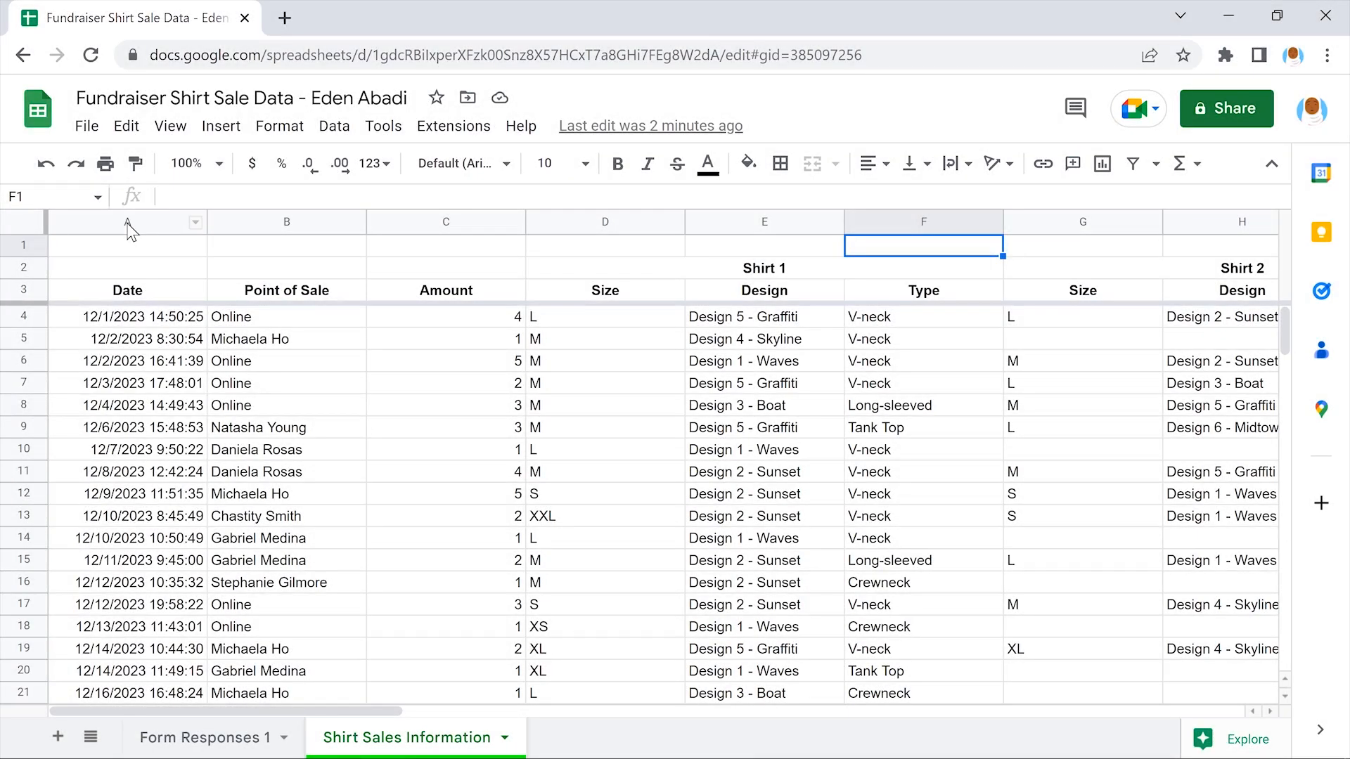
Apply the Date number format to column A, dropping the times (e.g. 12/1/2023)
click(127, 222)
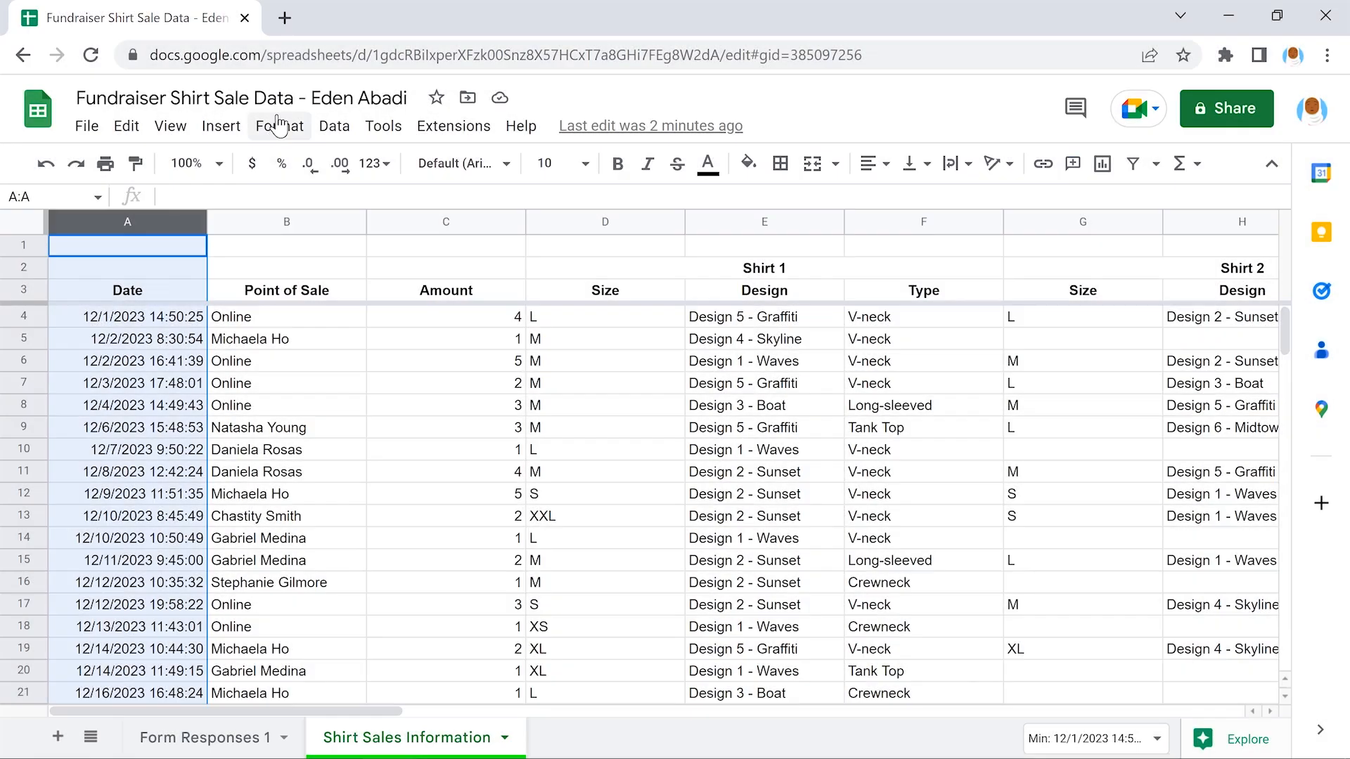
click(279, 126)
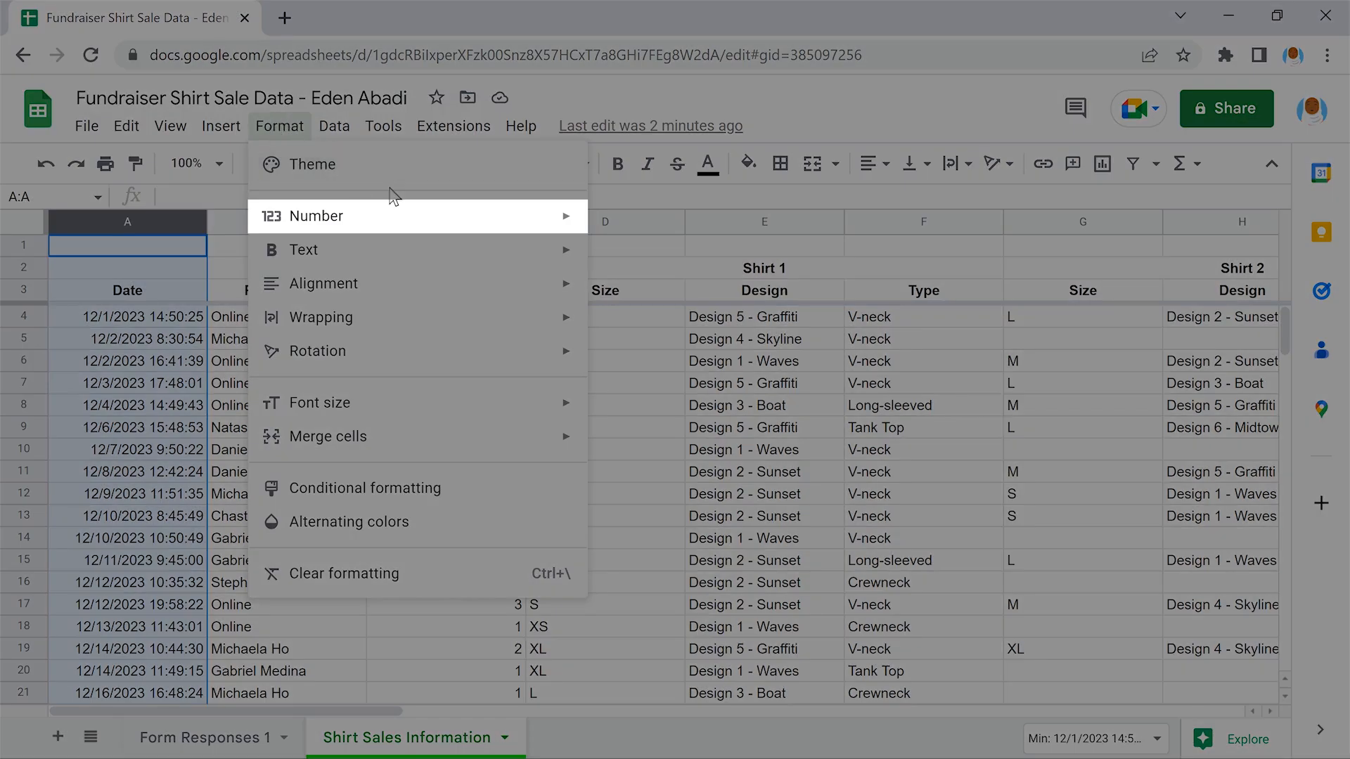
mouse_move(416, 215)
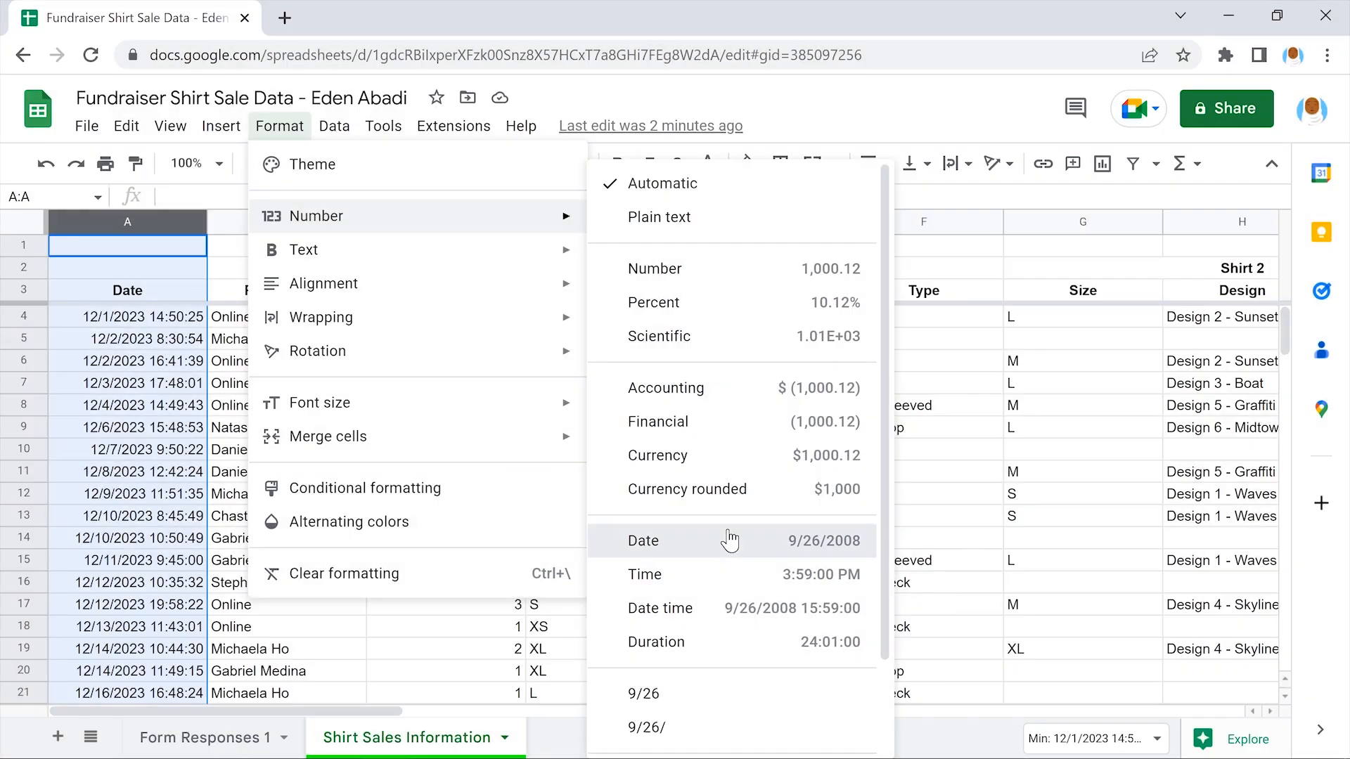
click(729, 540)
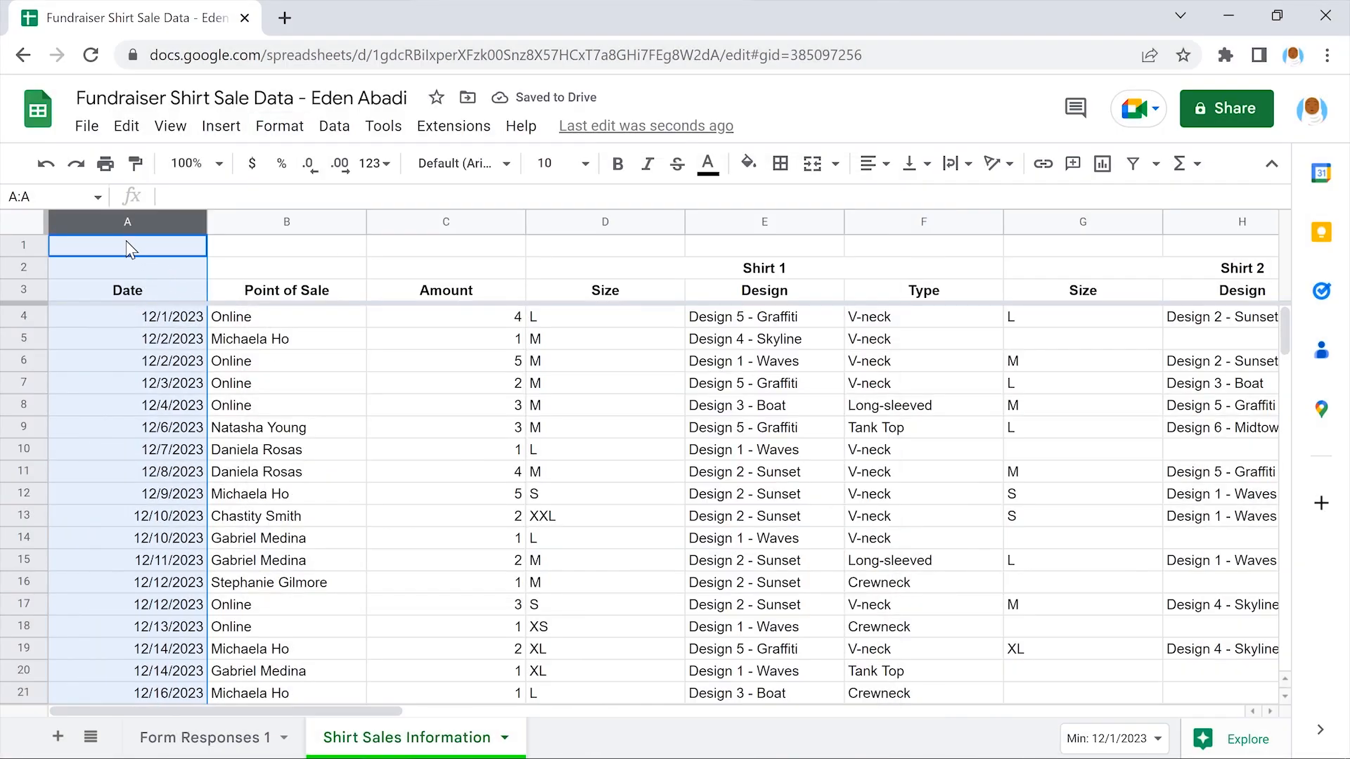
click(126, 243)
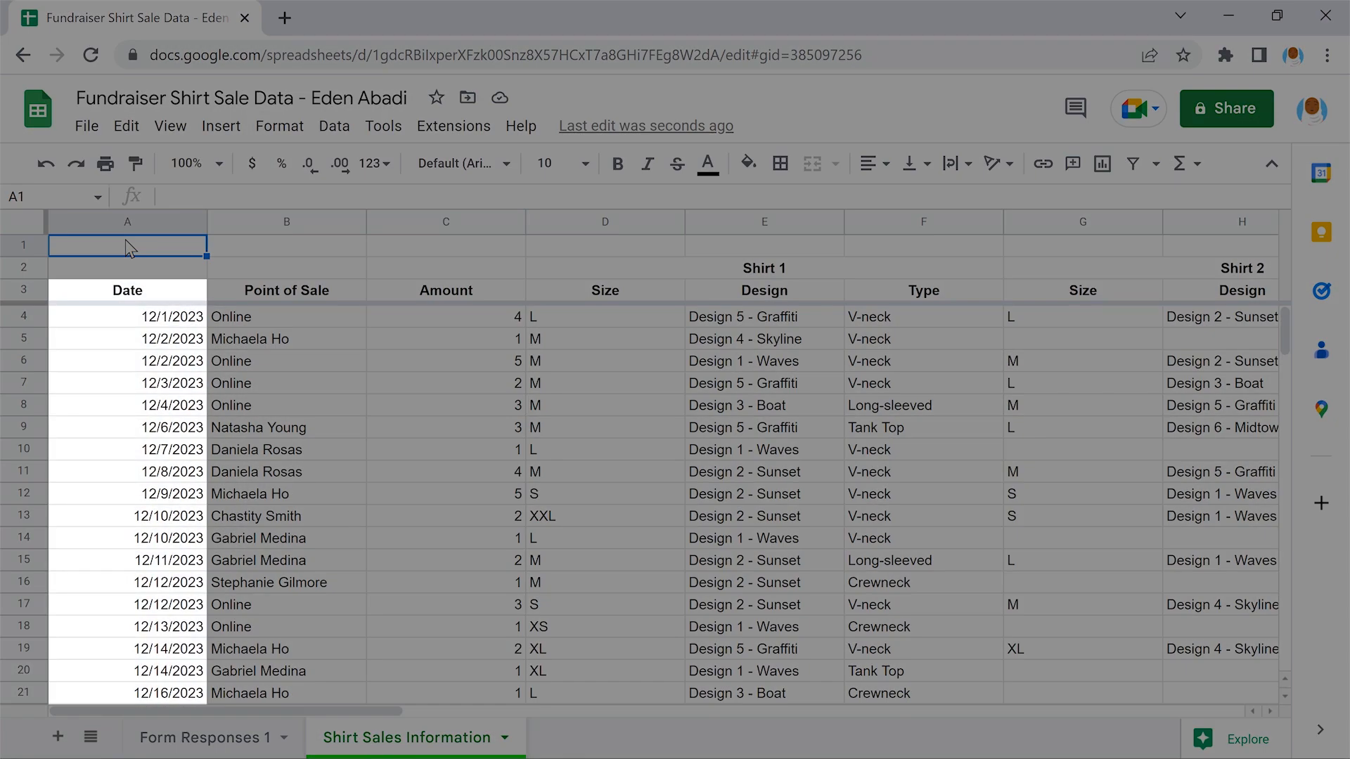
scroll(129, 247, down, 5)
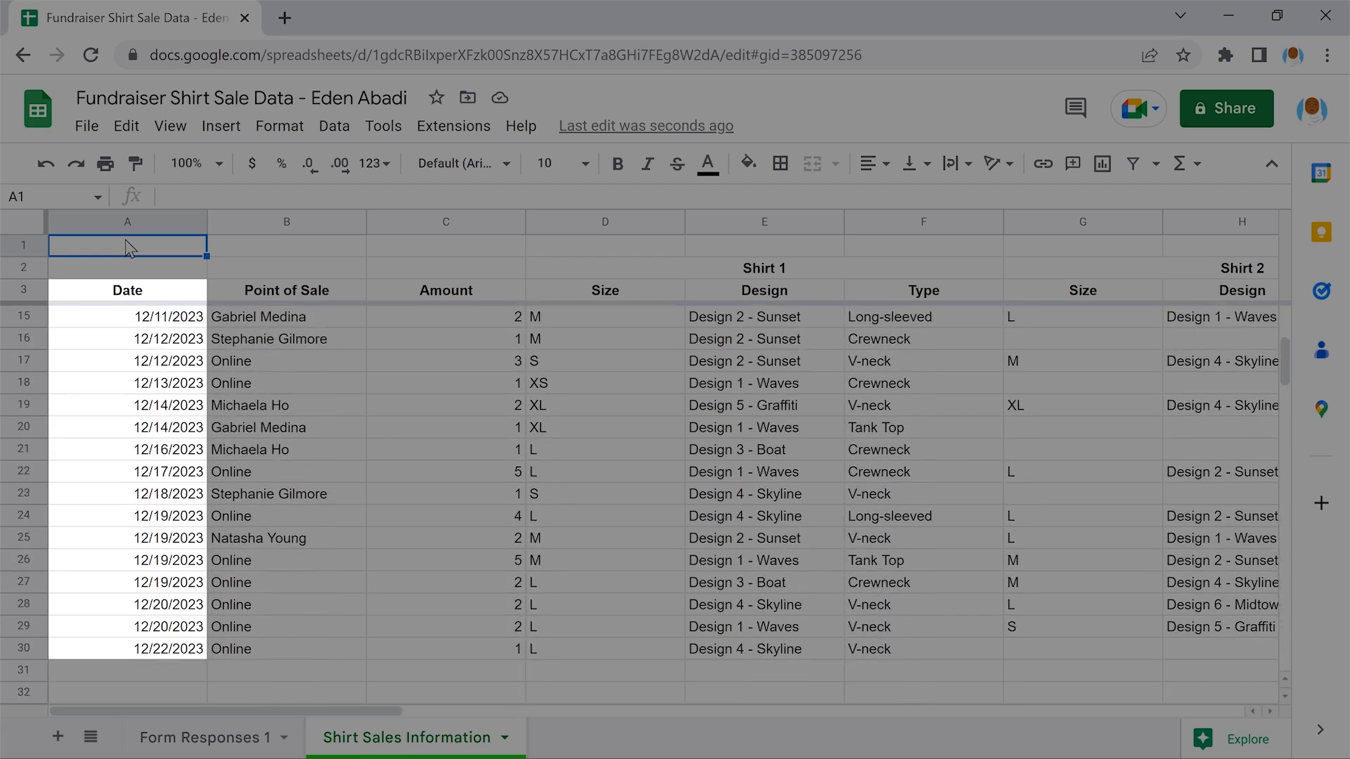
scroll(129, 247, down, 1)
scroll(129, 247, up, 5)
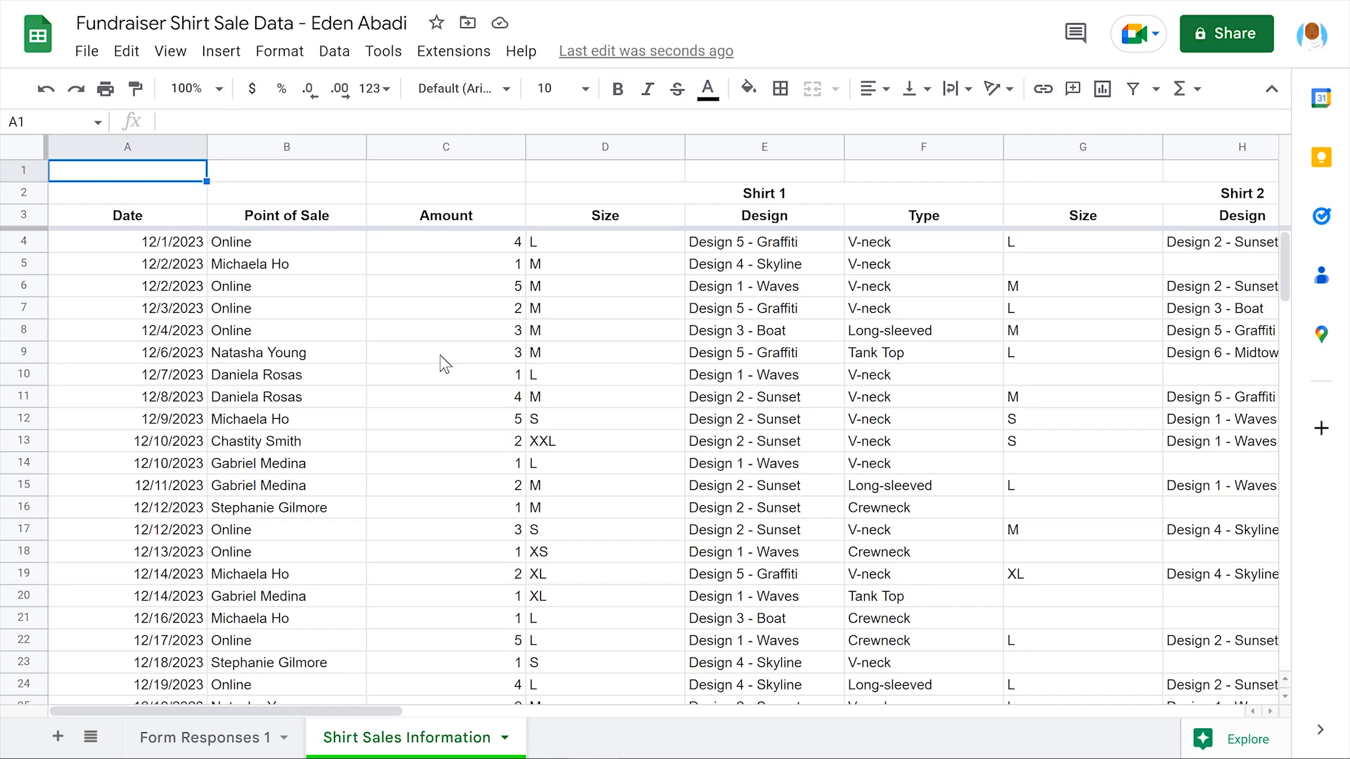
scroll(444, 363, right, 9)
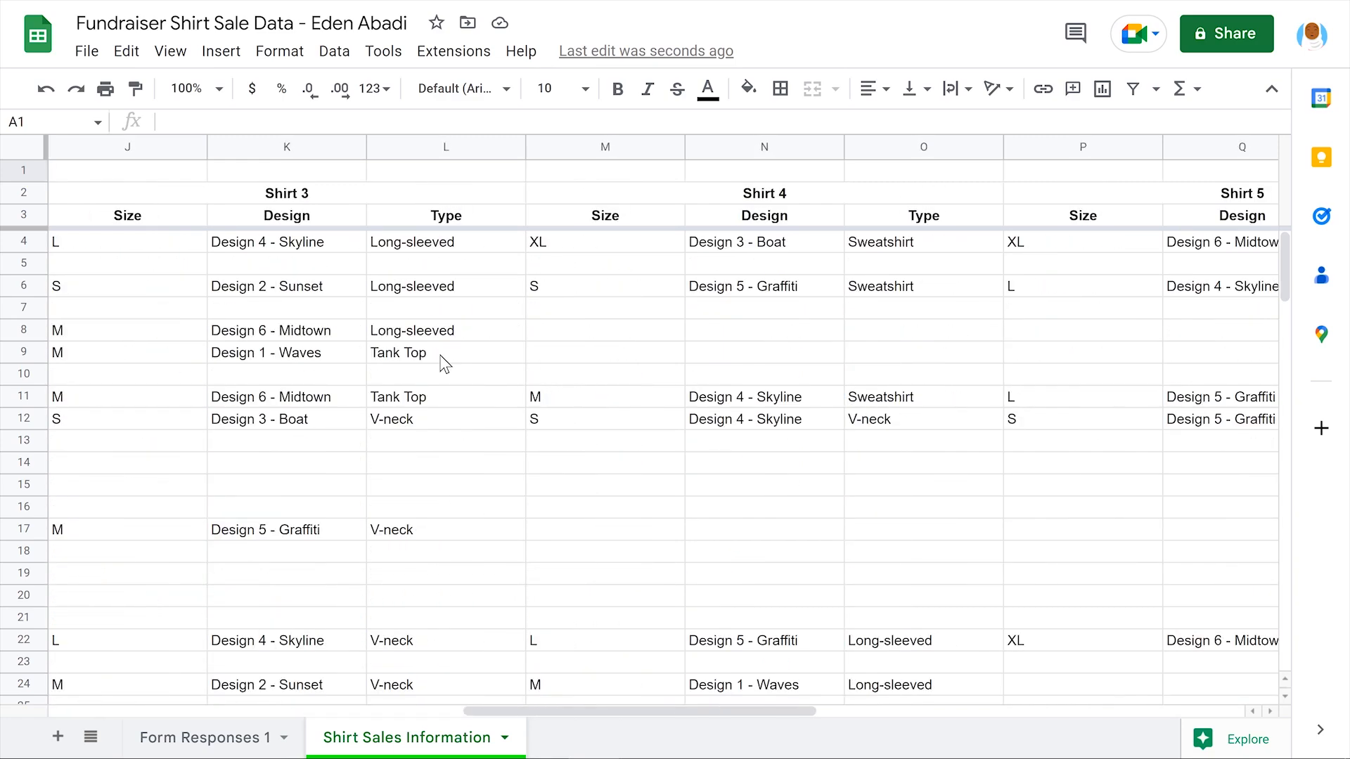
scroll(444, 363, right, 4)
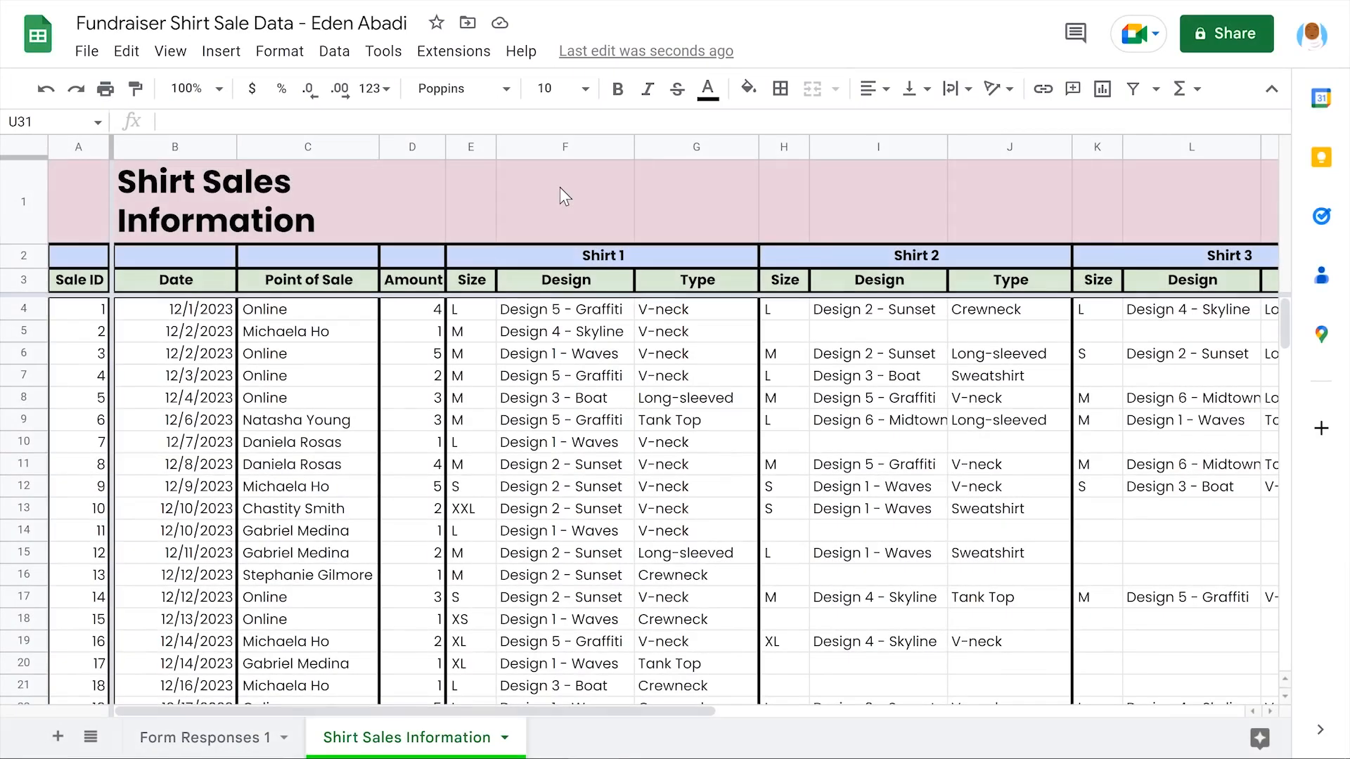
scroll(559, 187, right, 15)
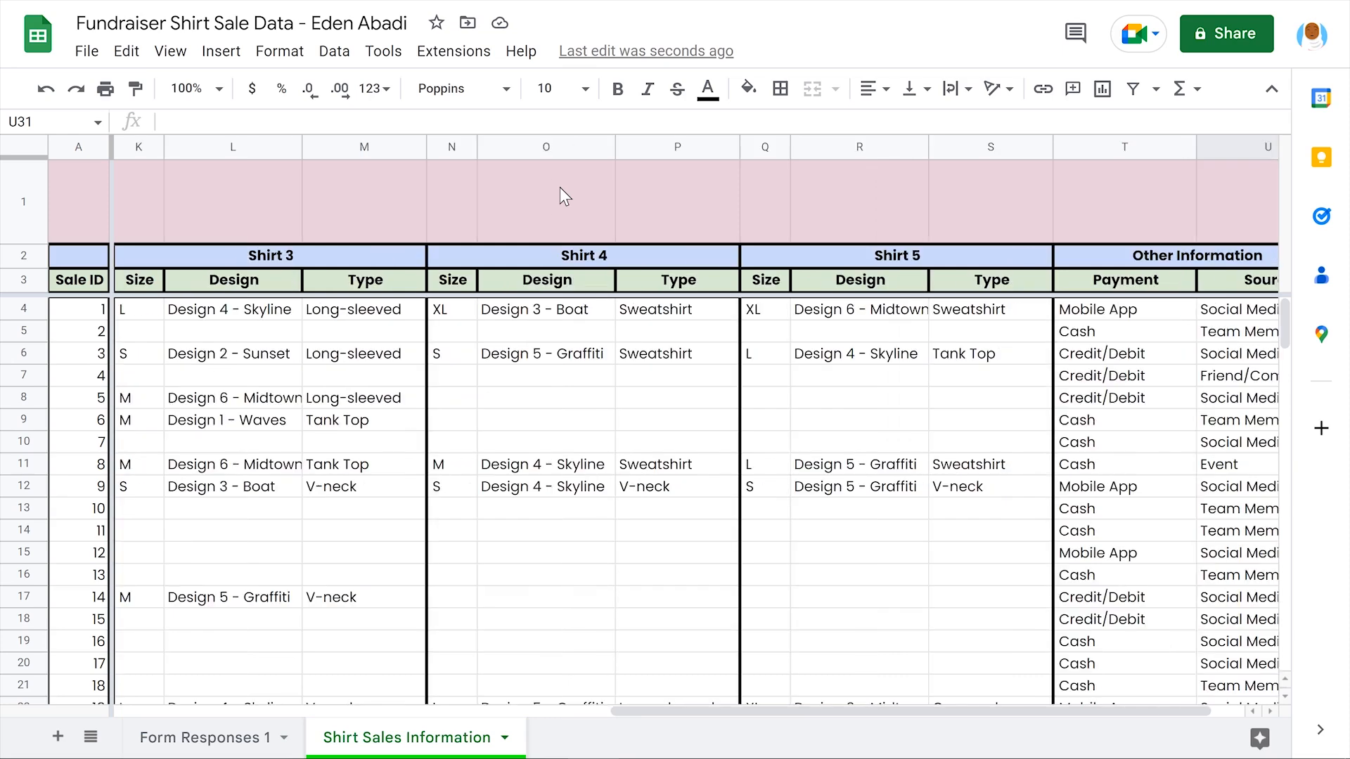
scroll(560, 187, right, 3)
scroll(560, 187, left, 15)
scroll(560, 187, left, 2)
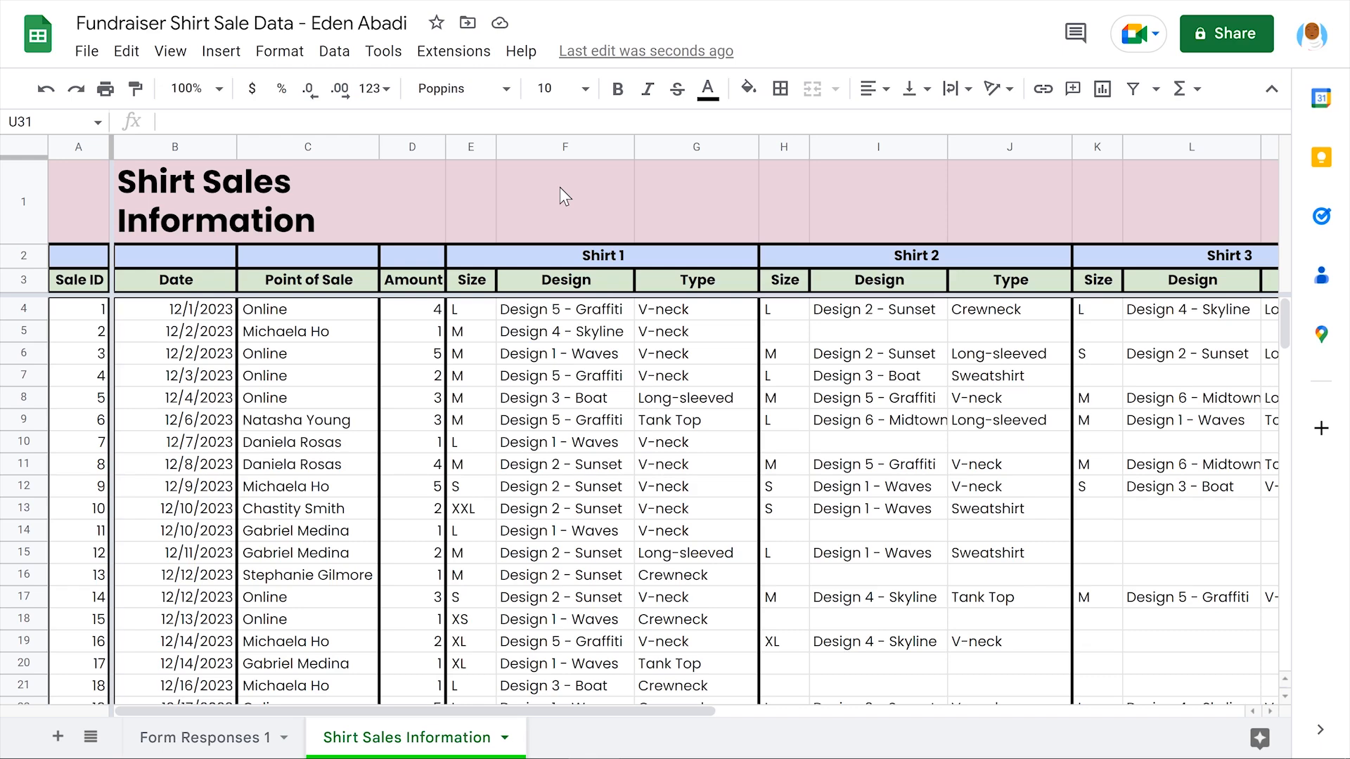
scroll(560, 188, down, 3)
scroll(560, 187, down, 2)
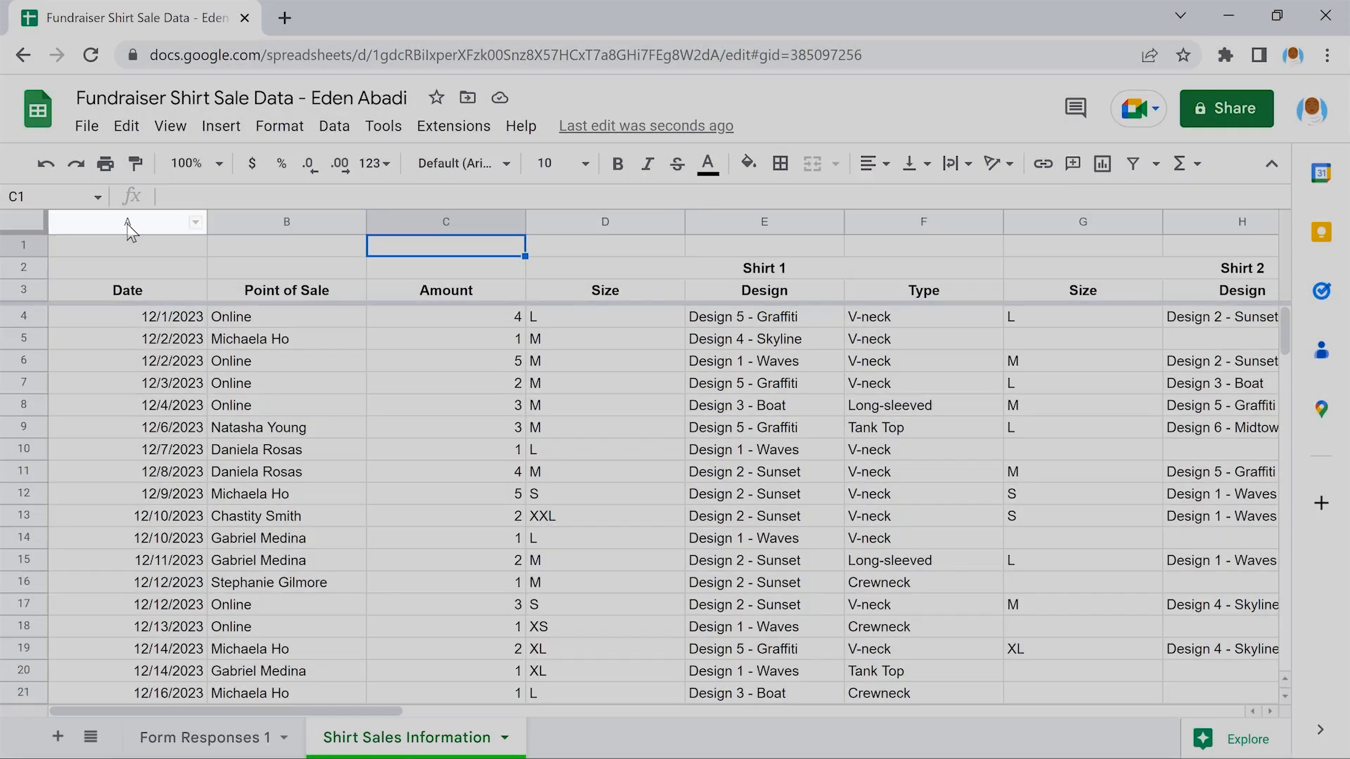
Insert one empty column left of Date so the sales table starts at column B
click(126, 222)
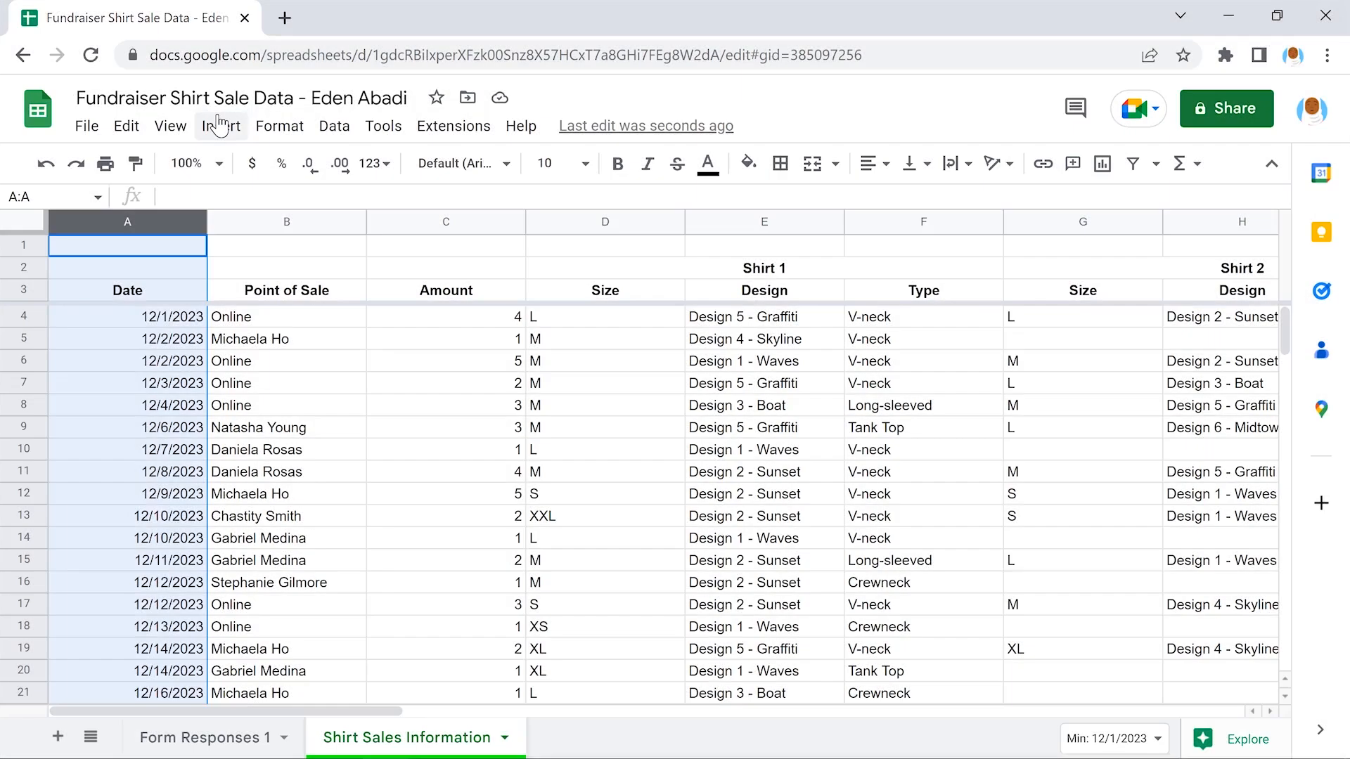
click(220, 125)
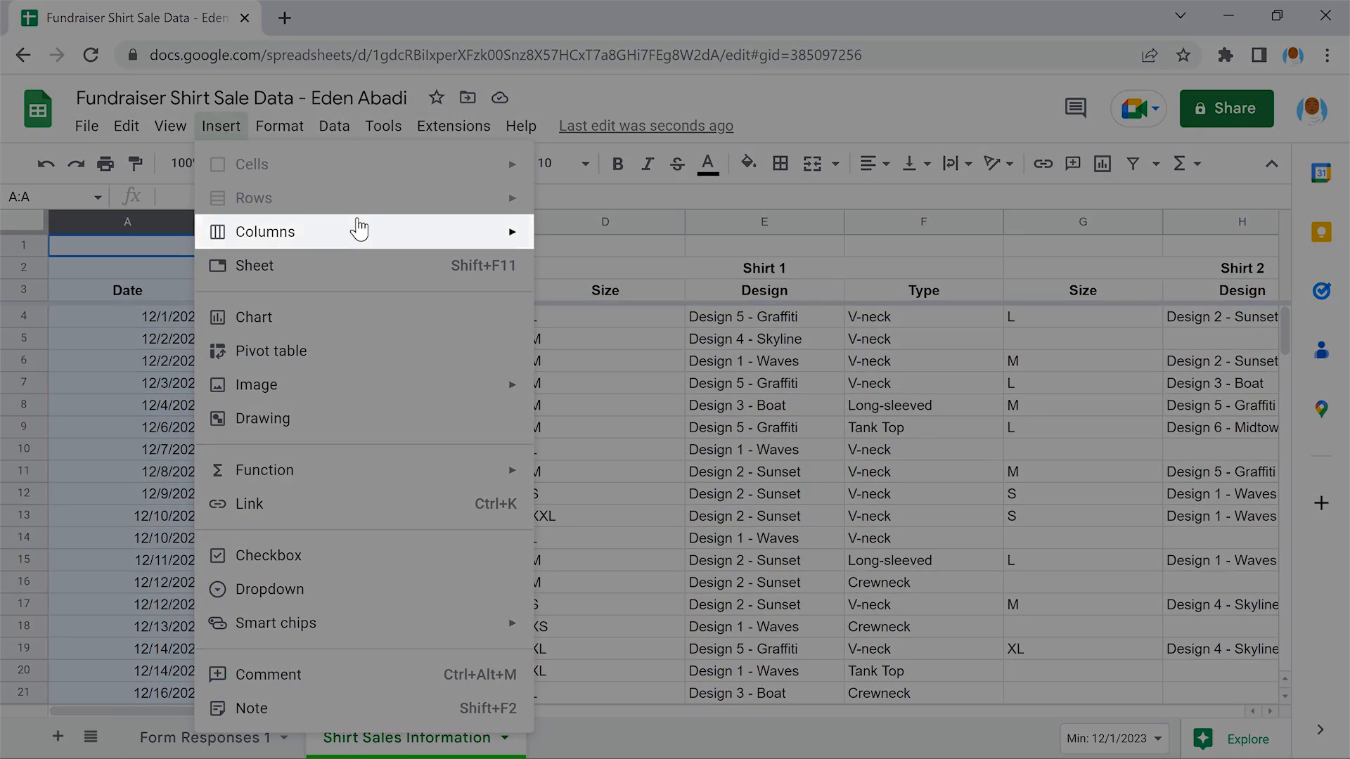
mouse_move(359, 229)
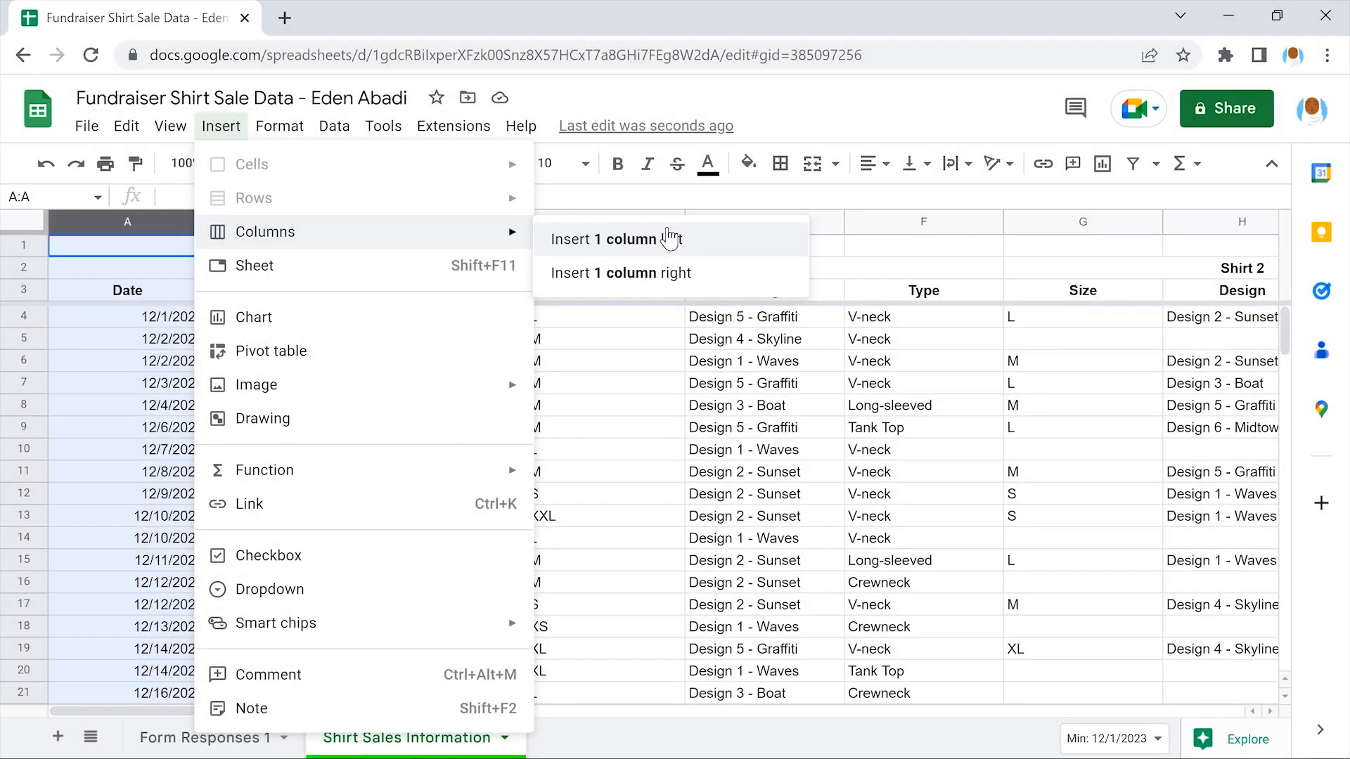
click(668, 239)
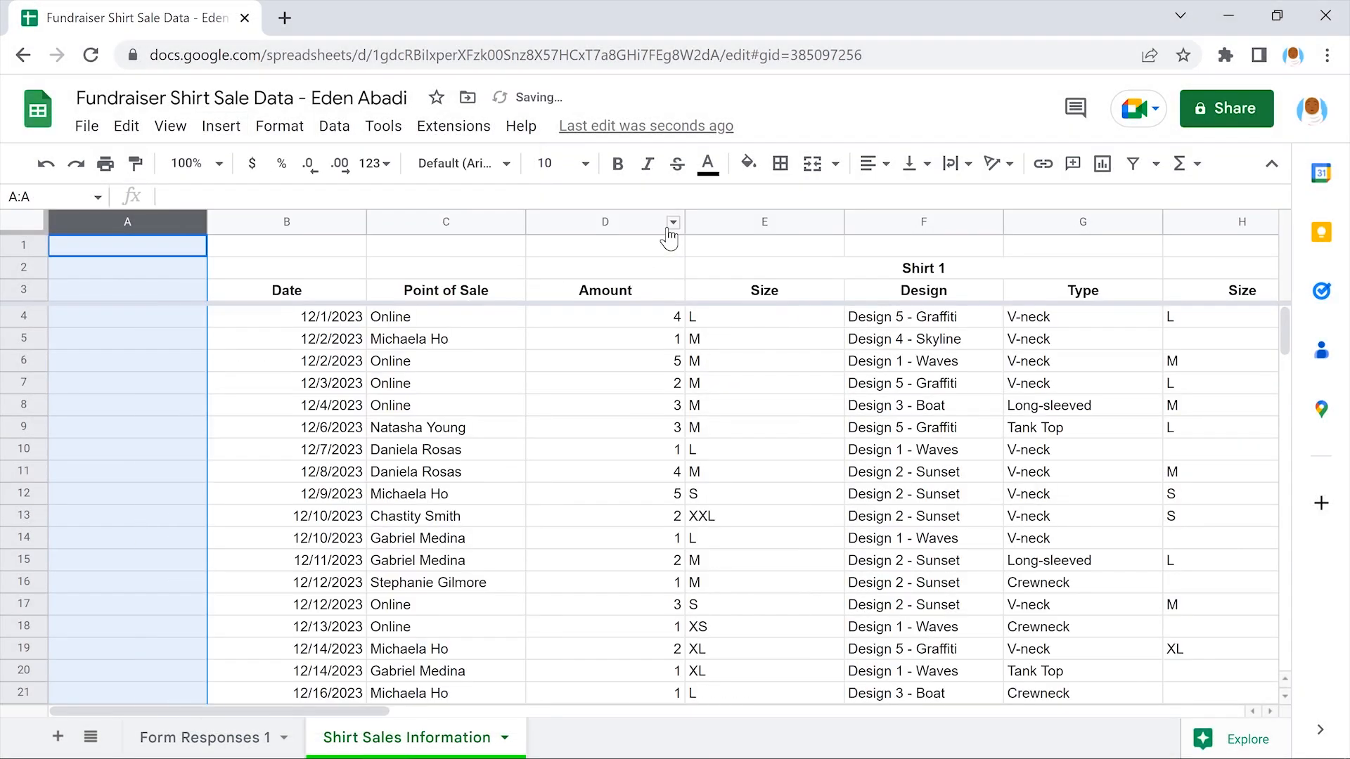
click(127, 249)
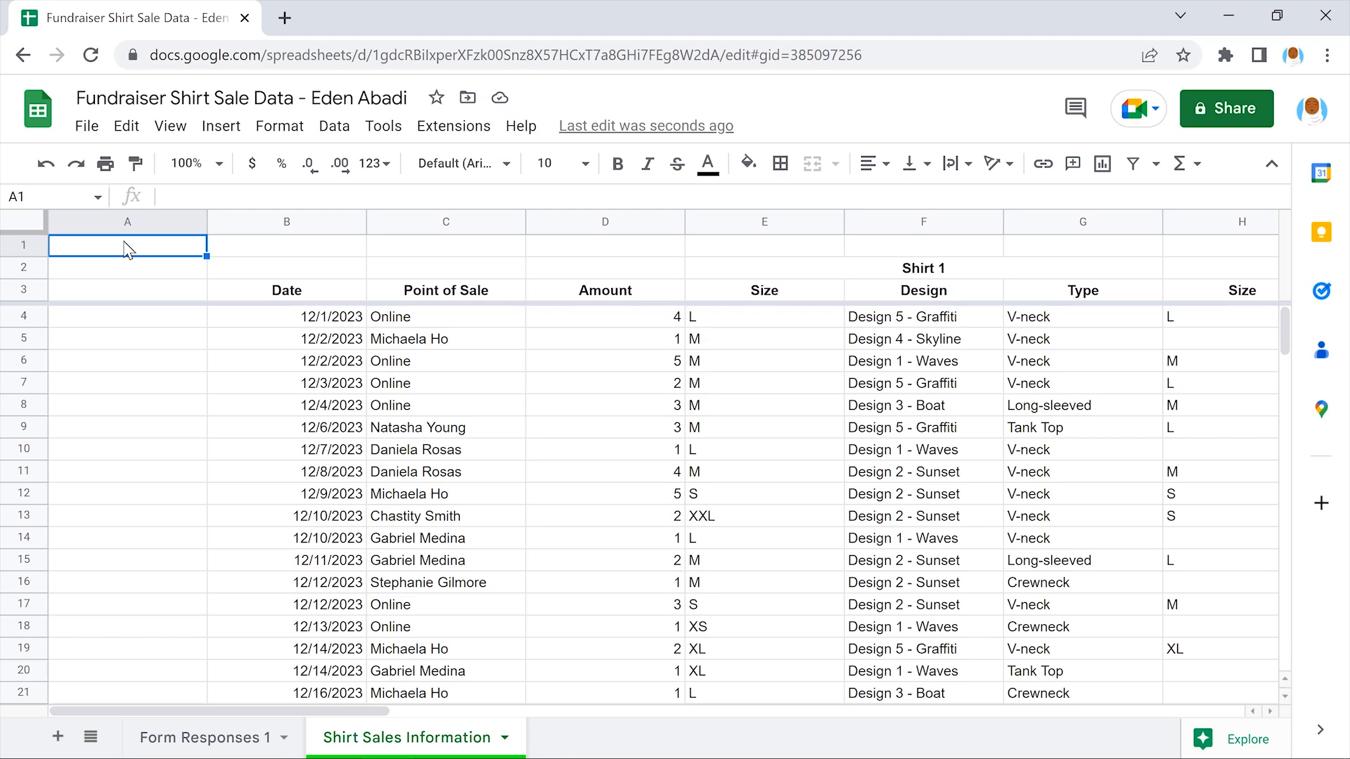
scroll(127, 250, down, 4)
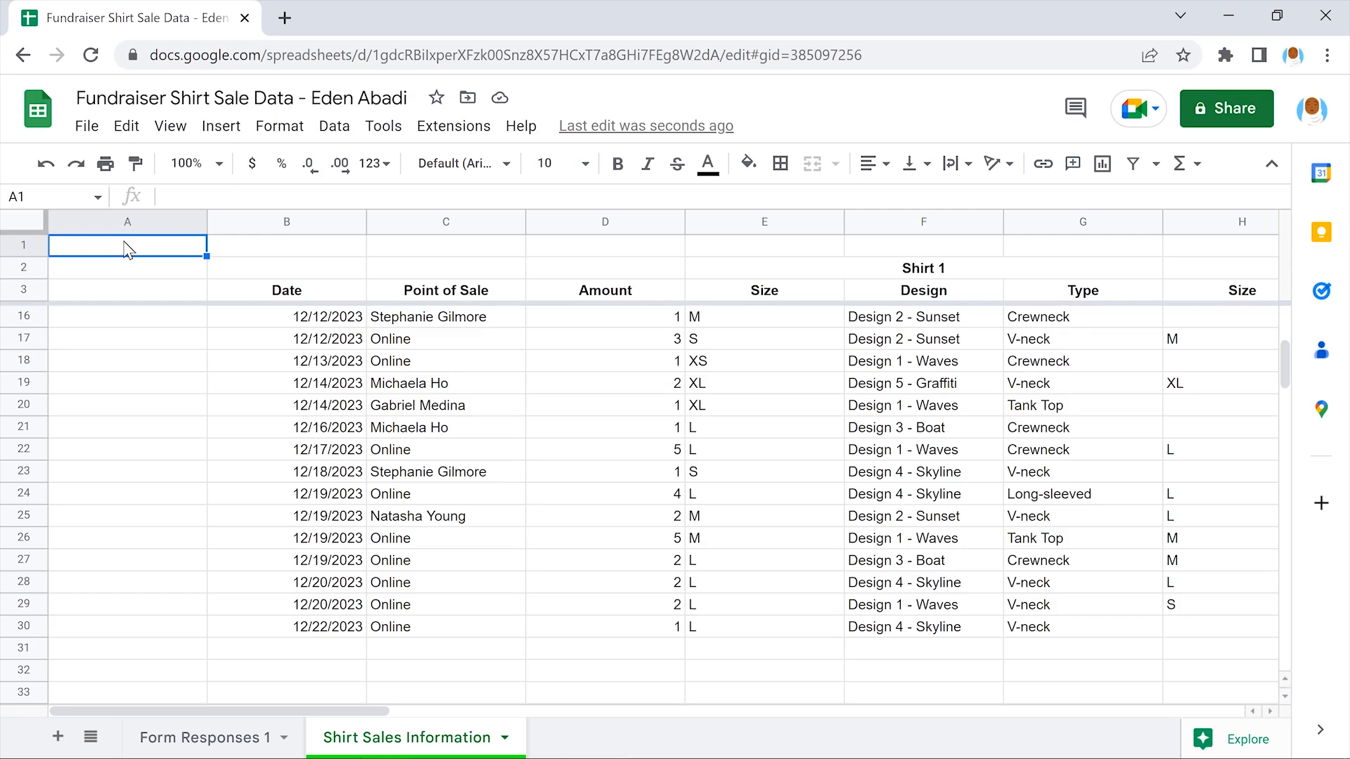
scroll(127, 250, up, 4)
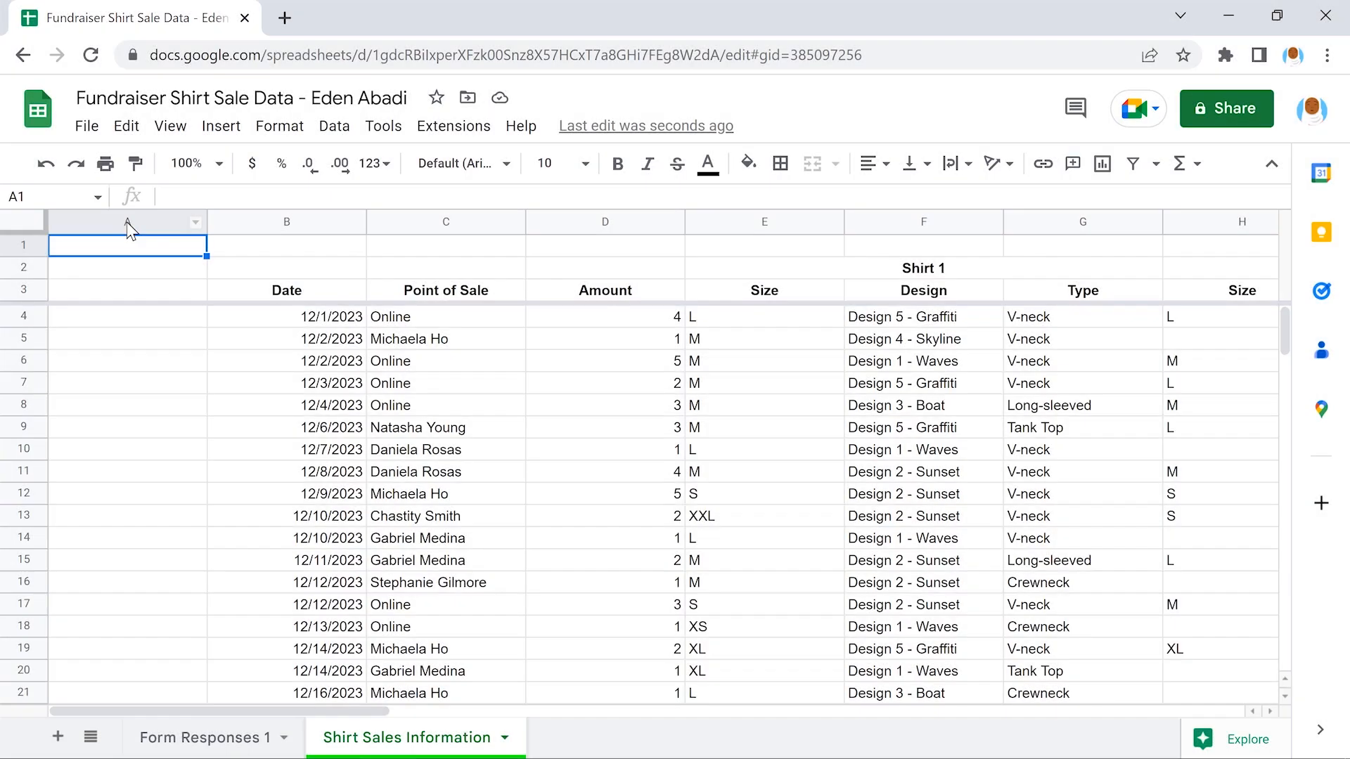
Freeze column A at 1 column and confirm it stays fixed when scrolling right and back
click(126, 222)
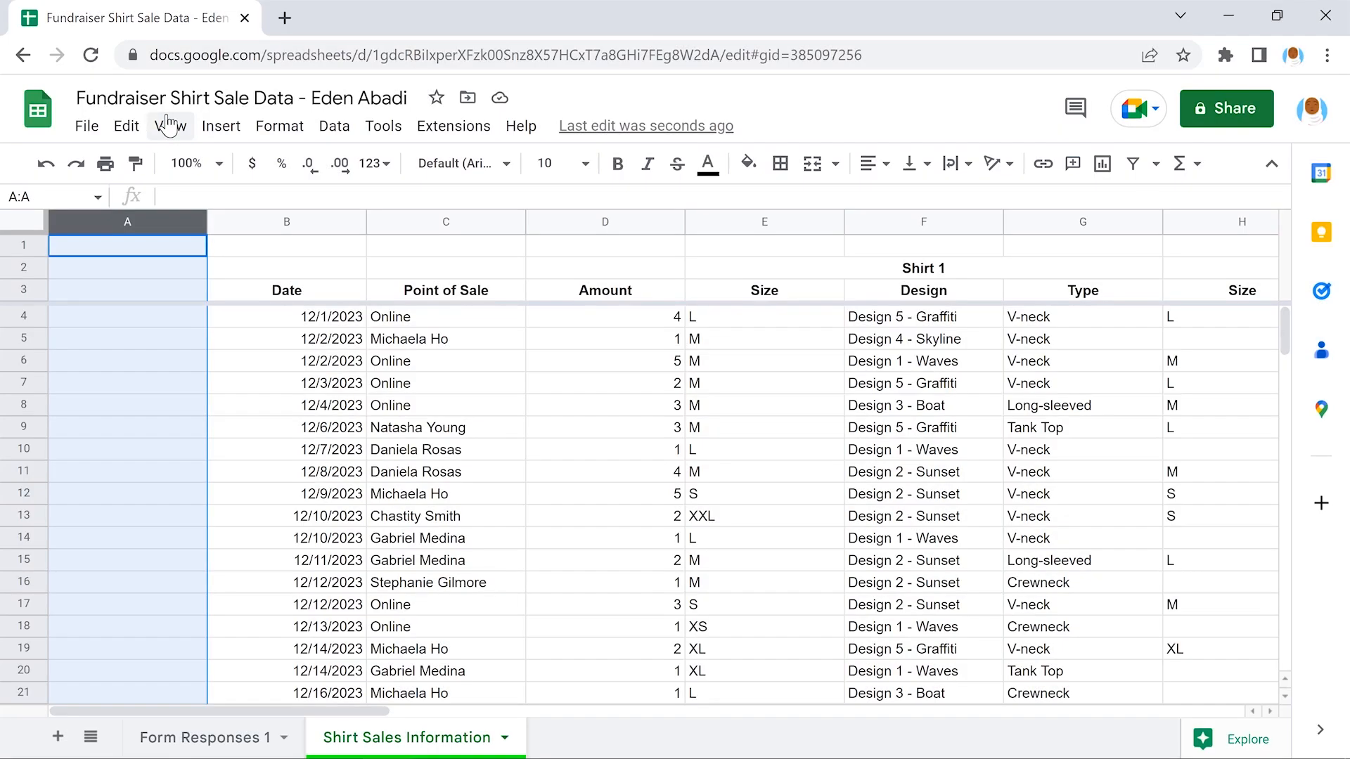
click(168, 125)
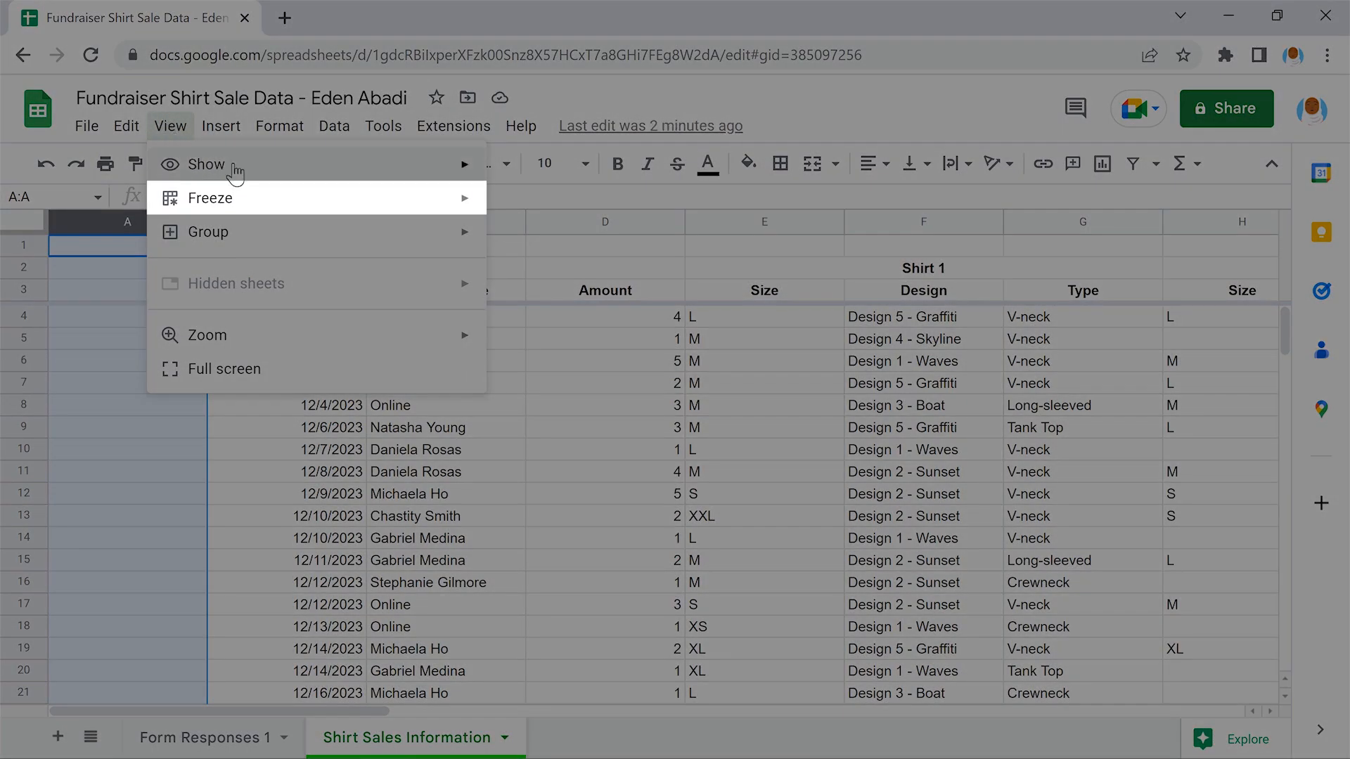
mouse_move(315, 198)
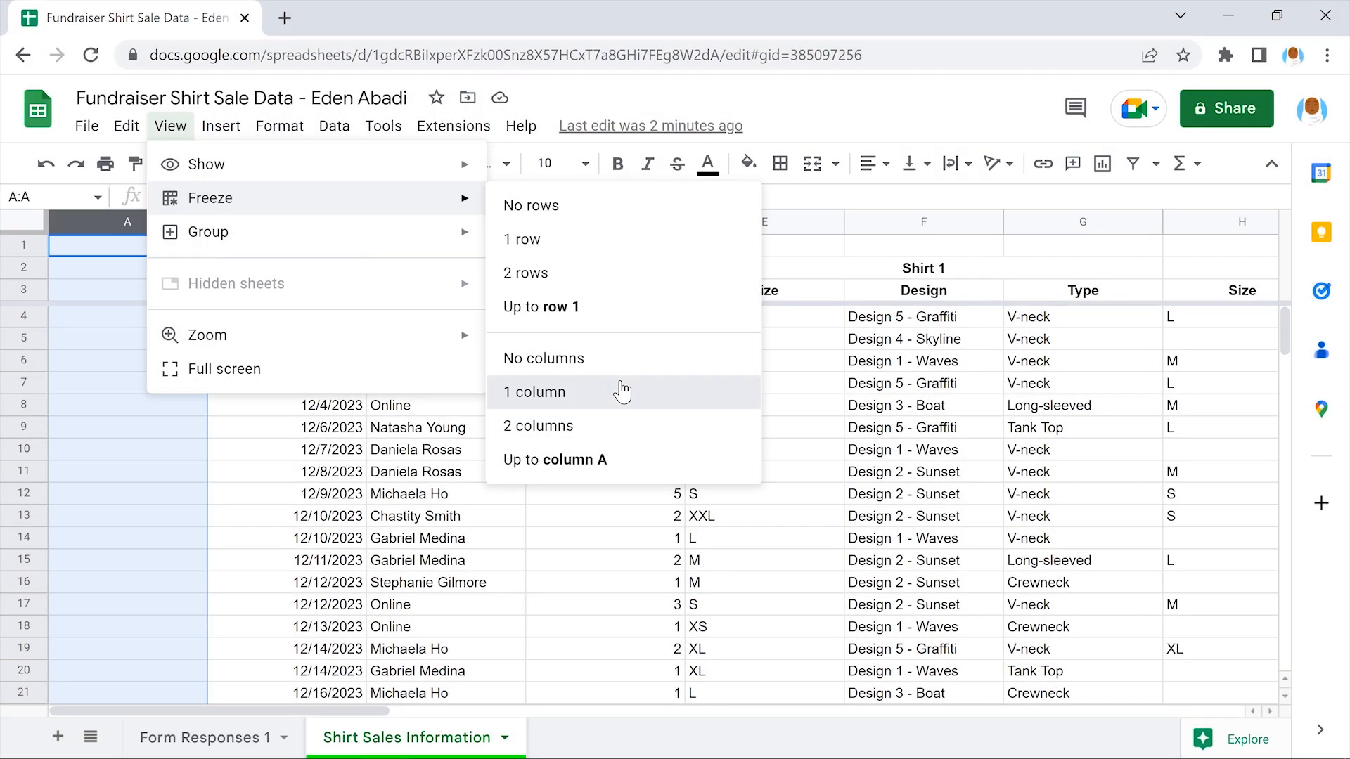
click(623, 392)
click(622, 390)
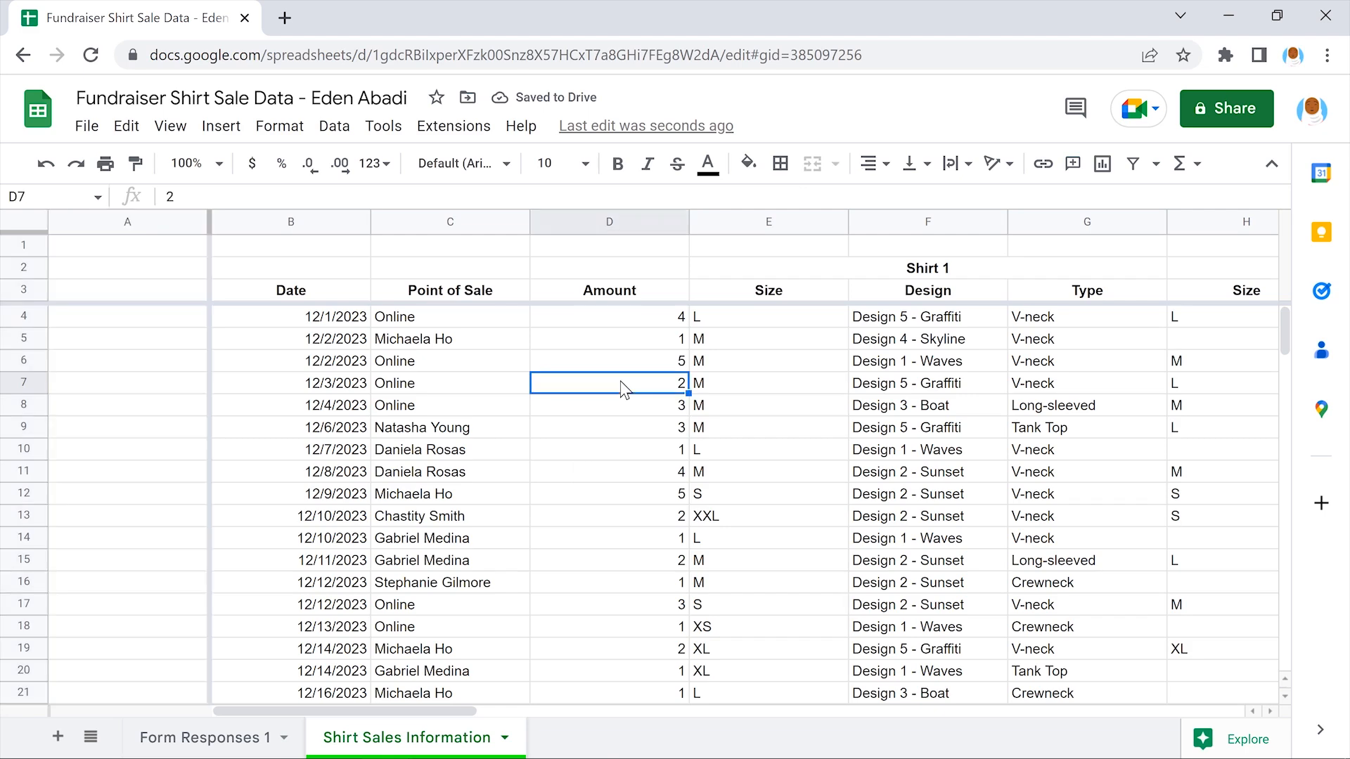
scroll(622, 392, right, 4)
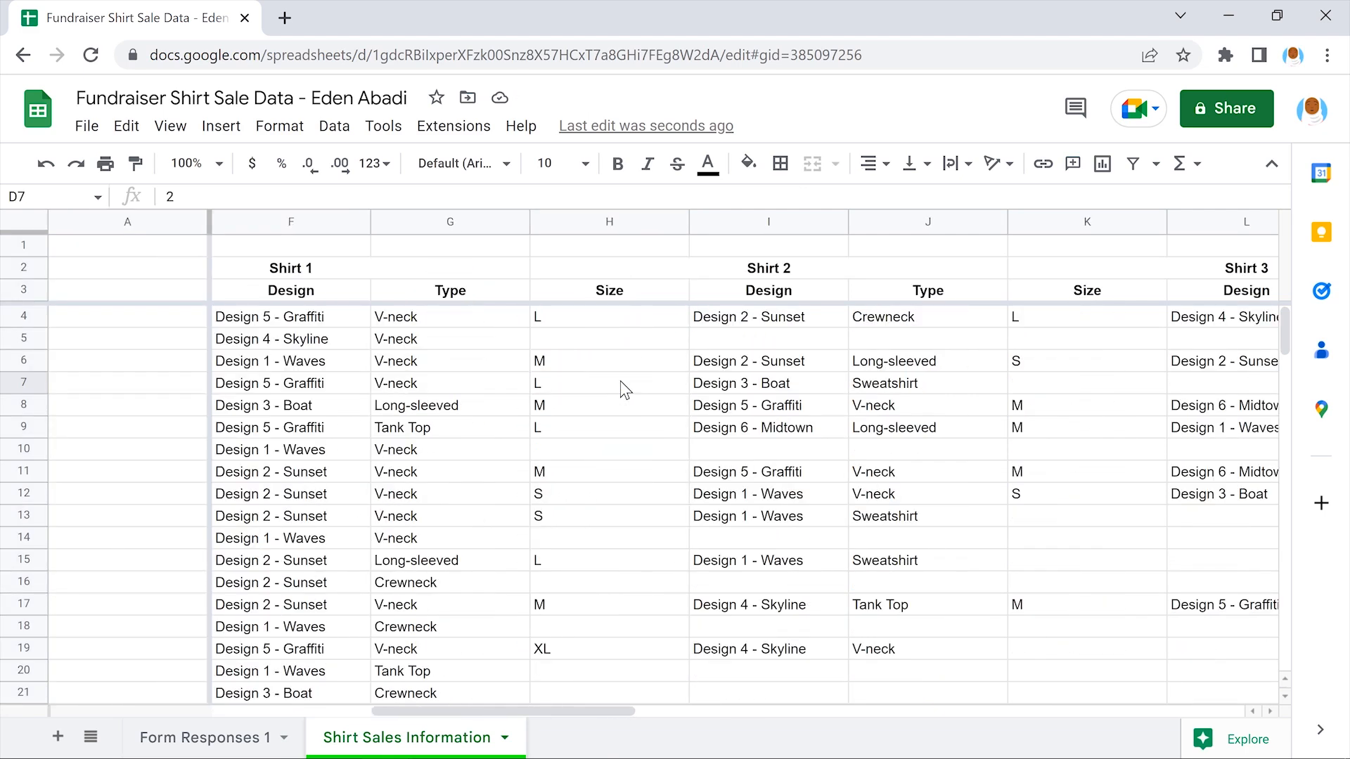
scroll(622, 391, left, 4)
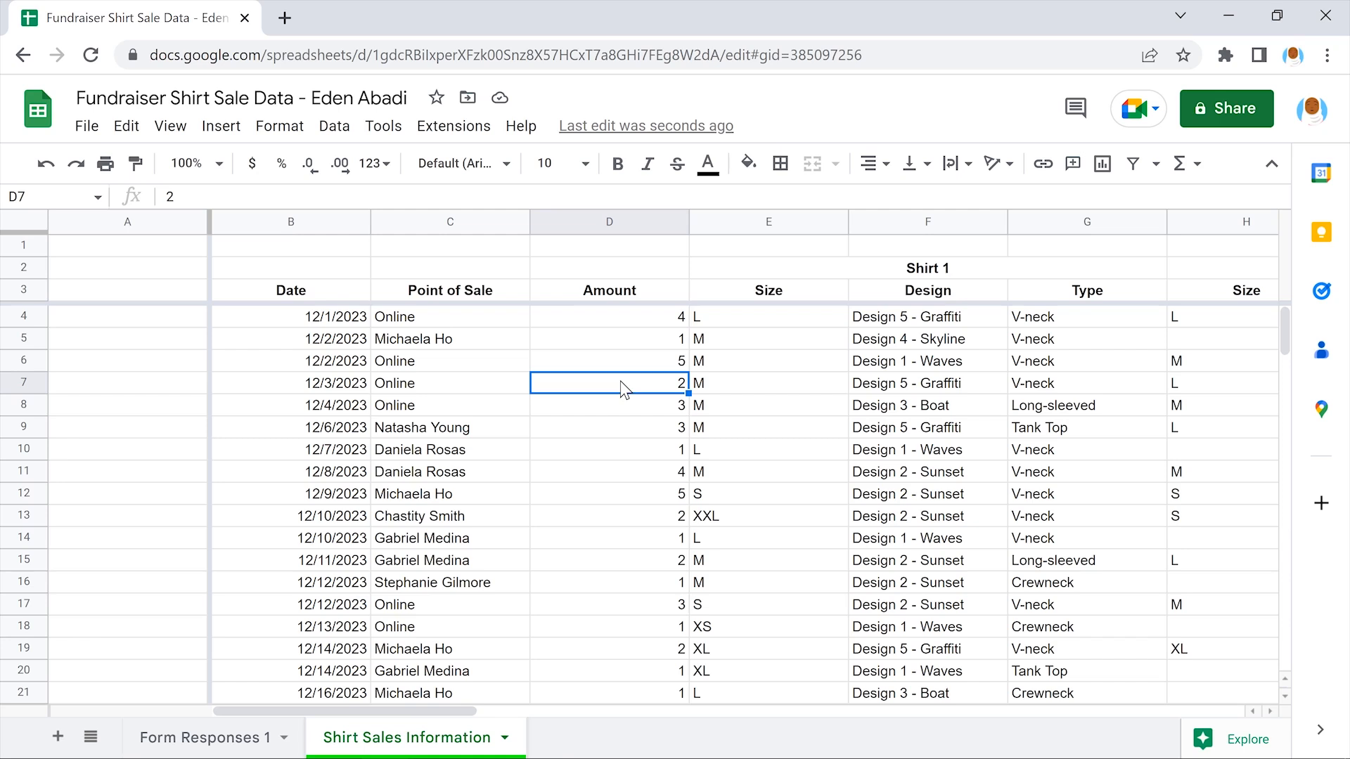
Enter the heading 'Sale ID' in cell A3
click(124, 290)
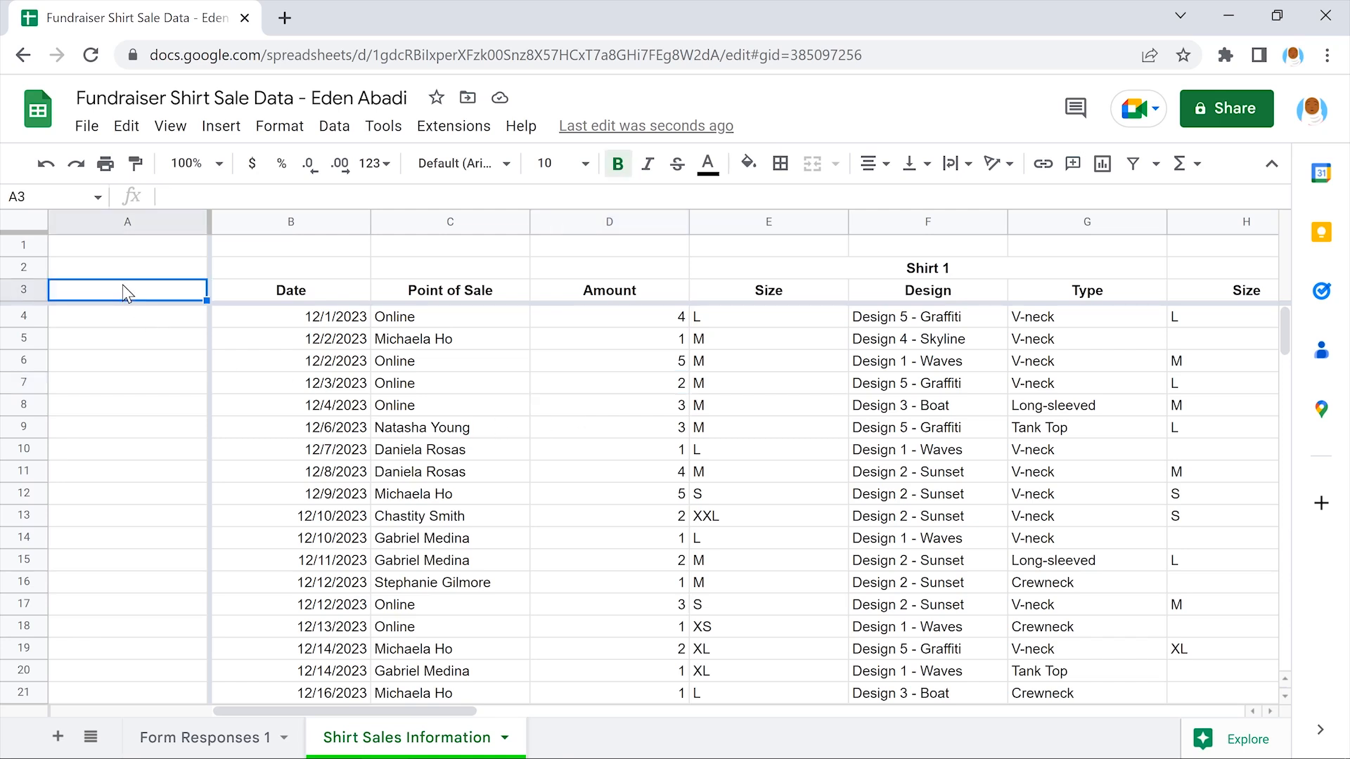
text(Sale ID)
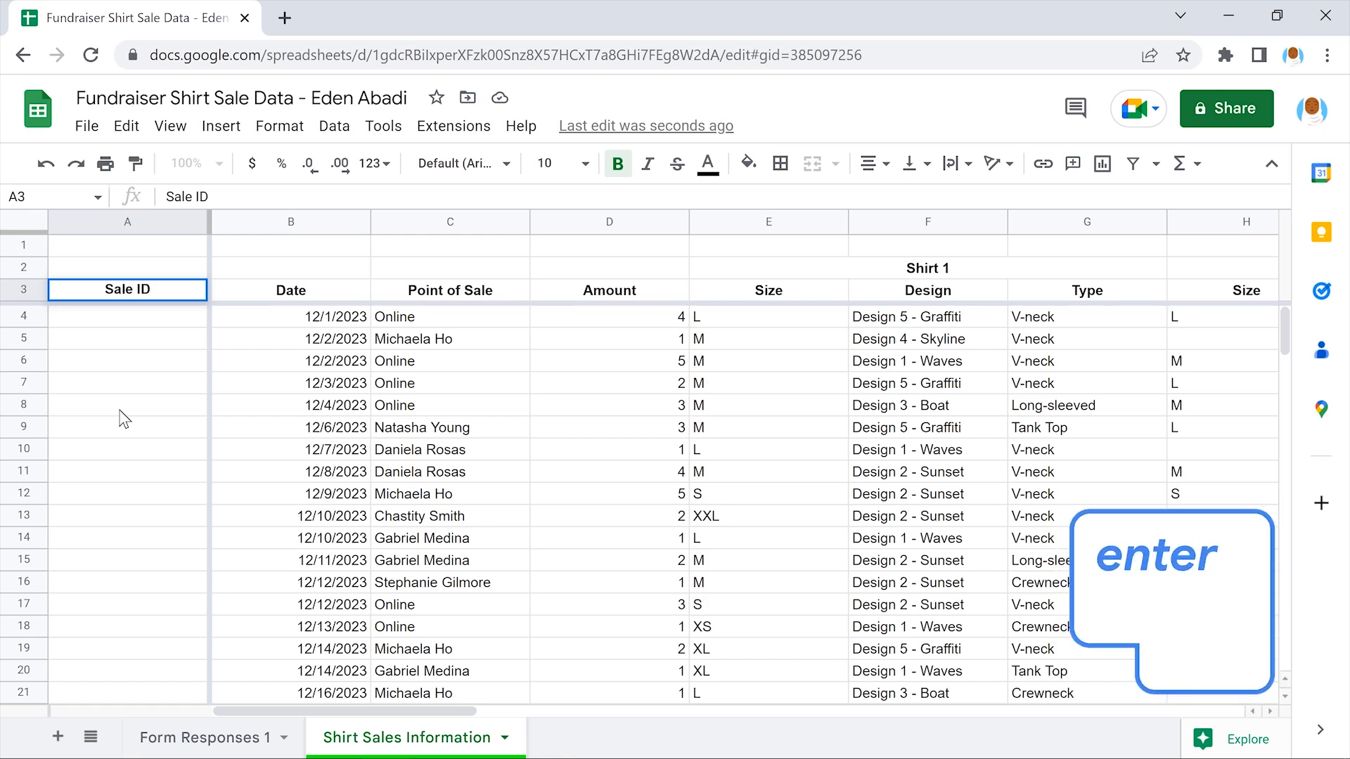
key(Return)
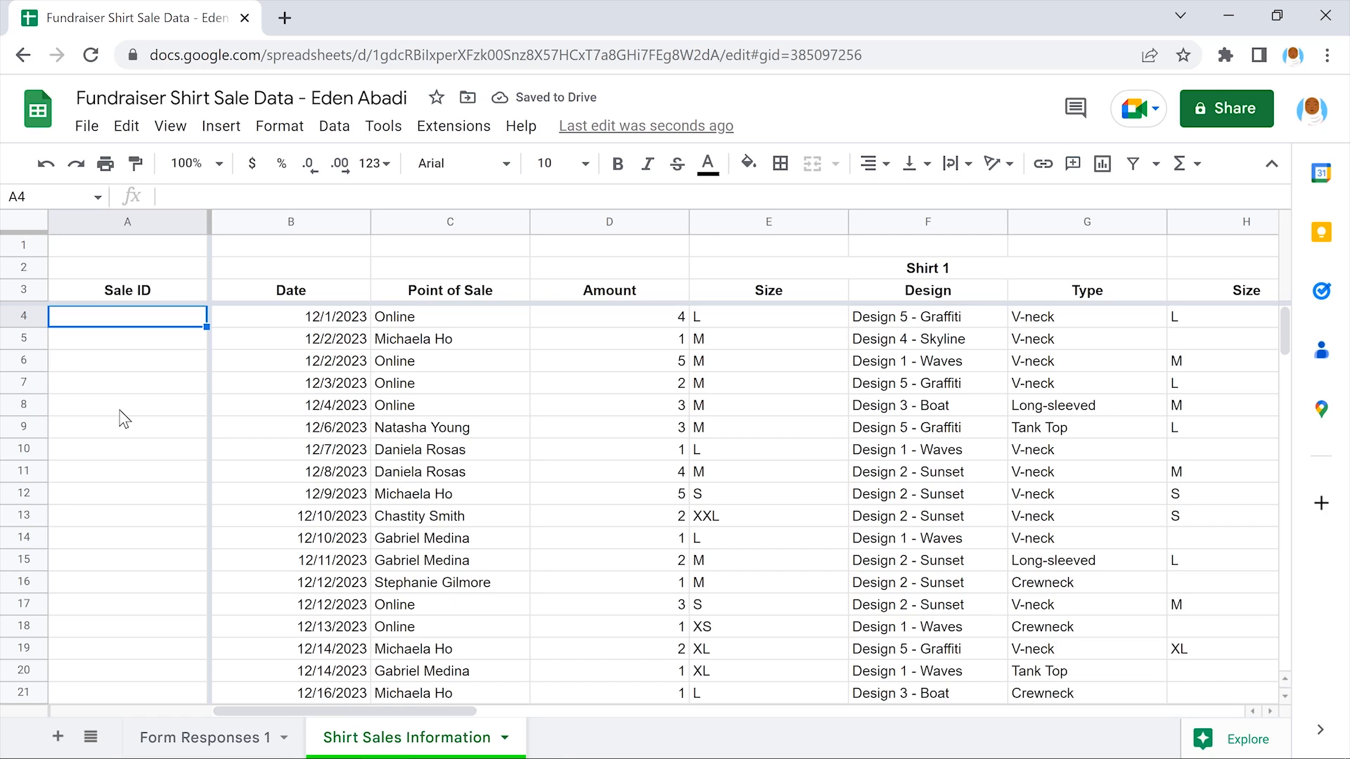
Number the first three sales 1, 2 and 3 in A4:A6
text(1)
key(Return)
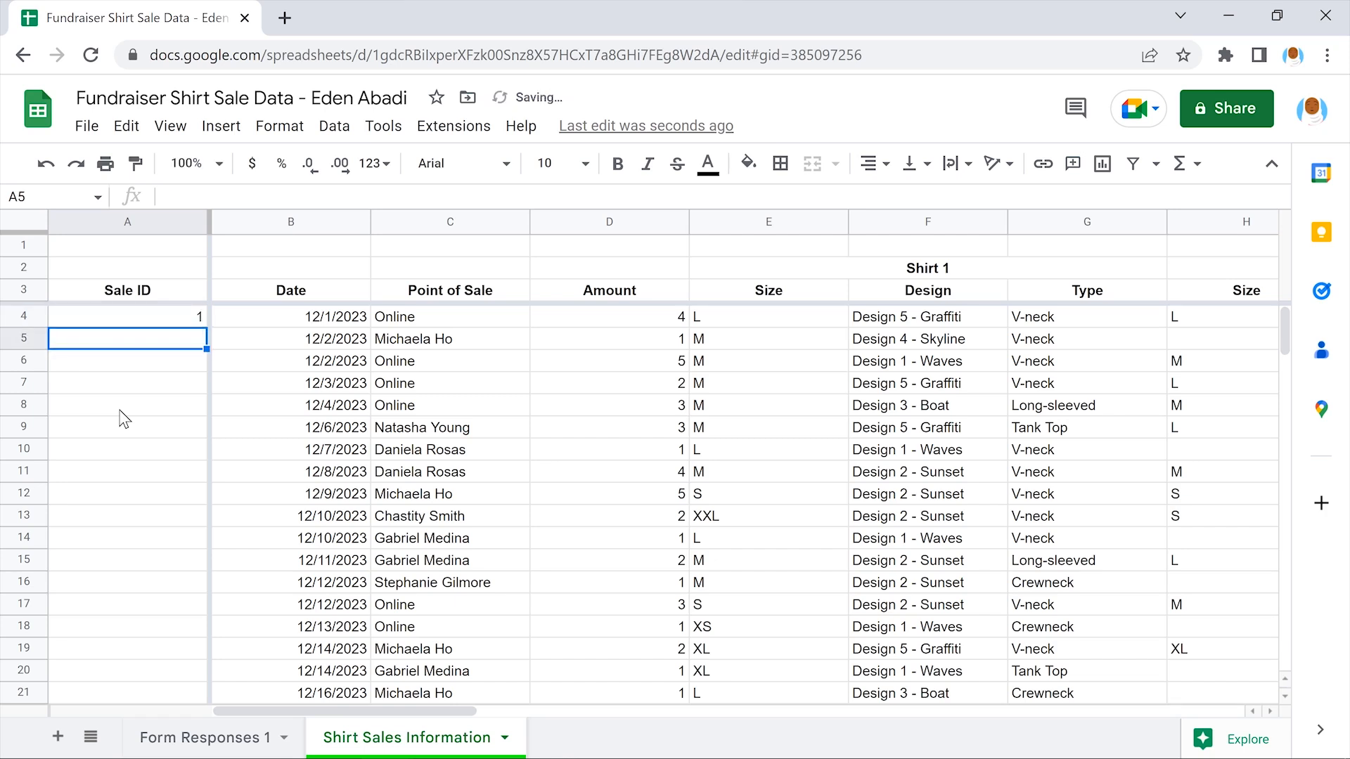
text(2)
key(Return)
text(3)
key(Return)
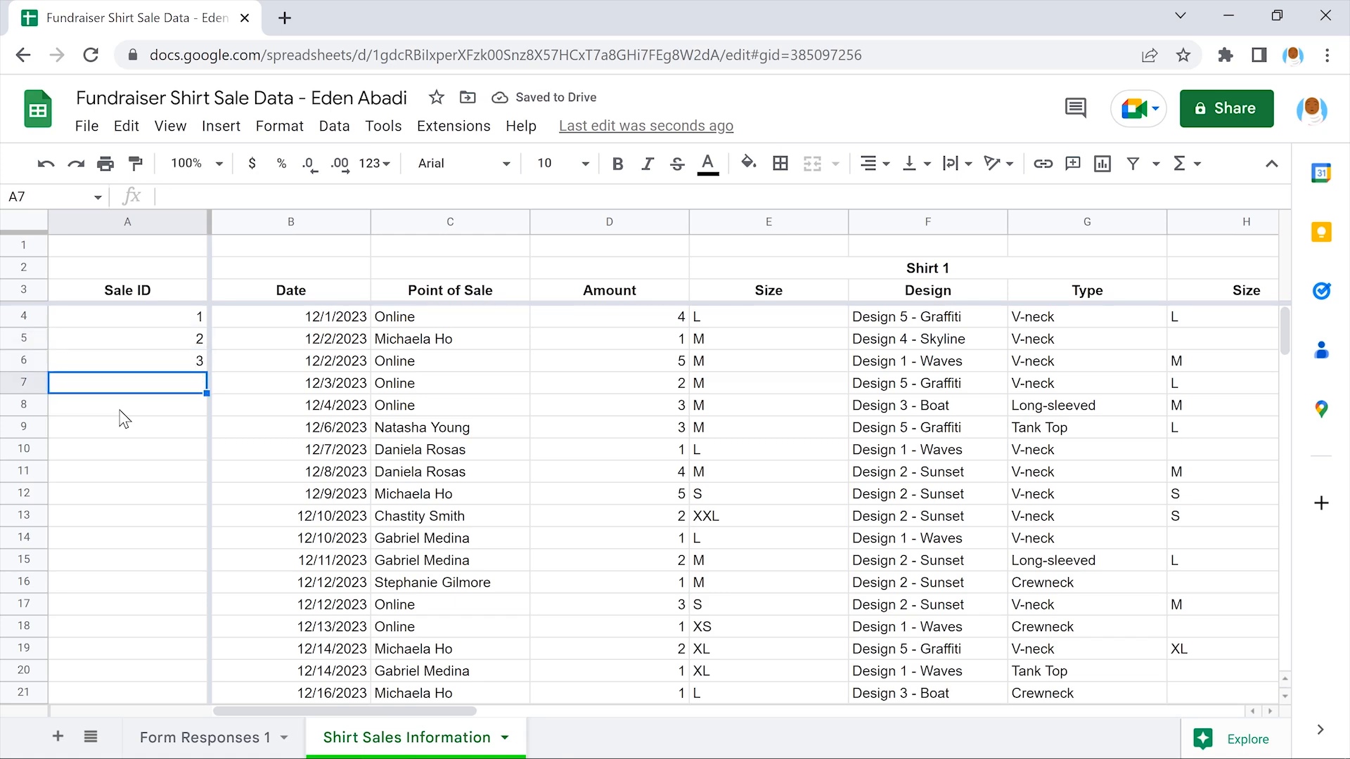
click(129, 364)
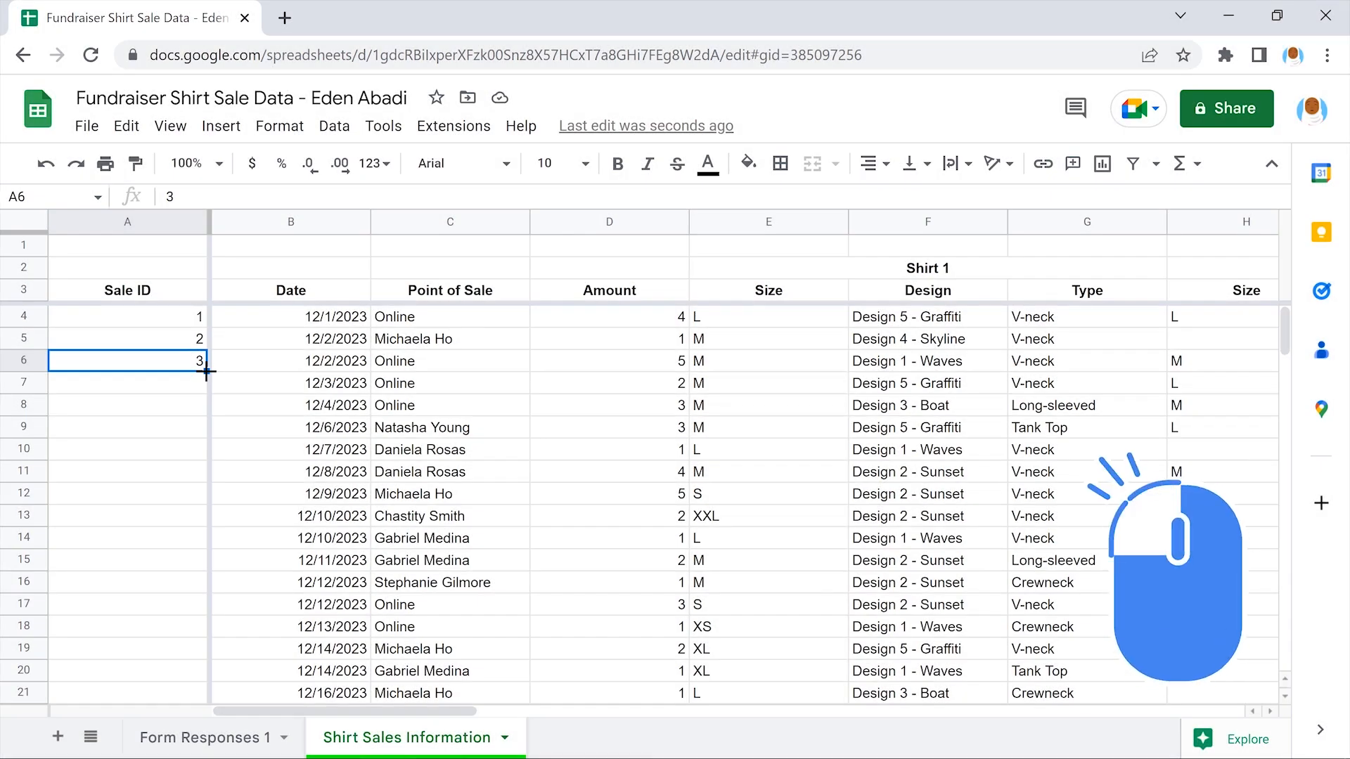
Drag the Sale ID fill handle down to row 30 as a first fill attempt
drag(206, 371, 205, 632)
scroll(210, 622, down, 1)
scroll(208, 621, down, 3)
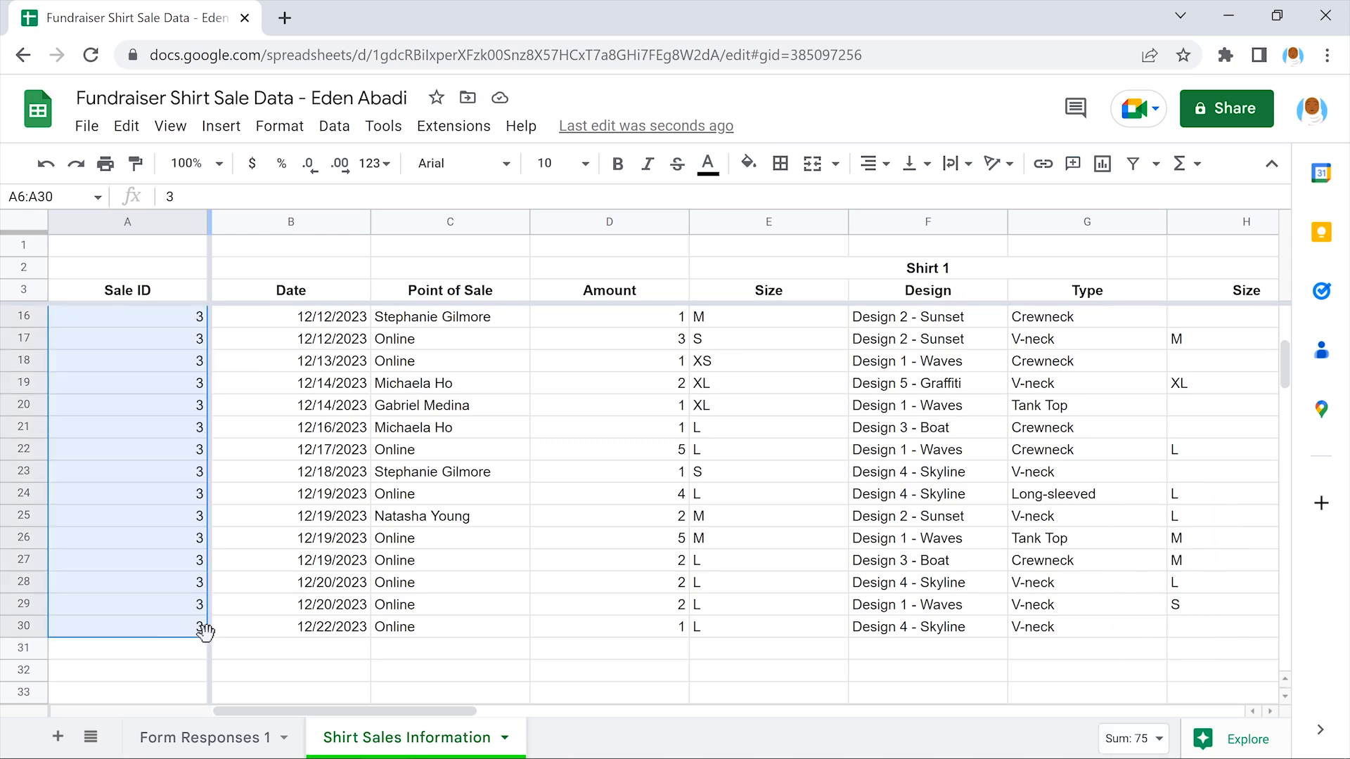
click(127, 653)
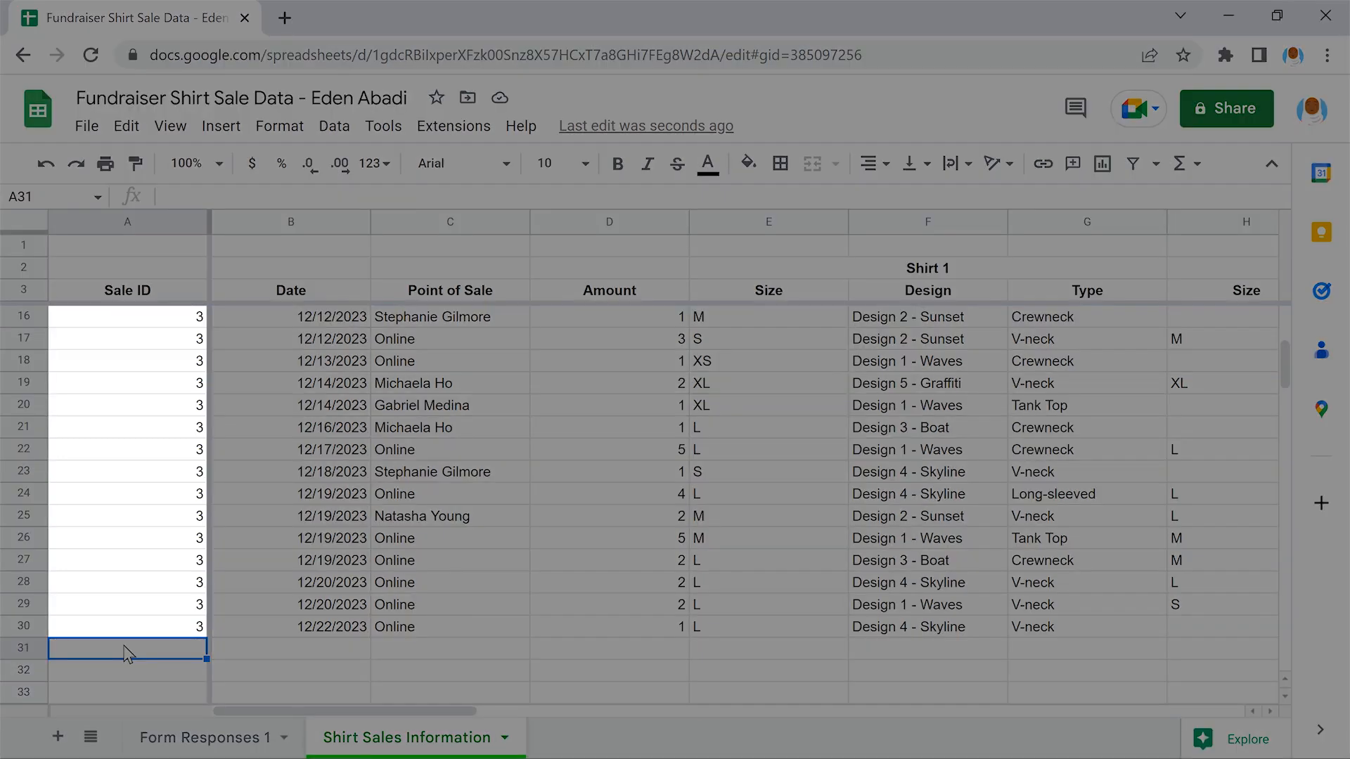
scroll(126, 653, up, 4)
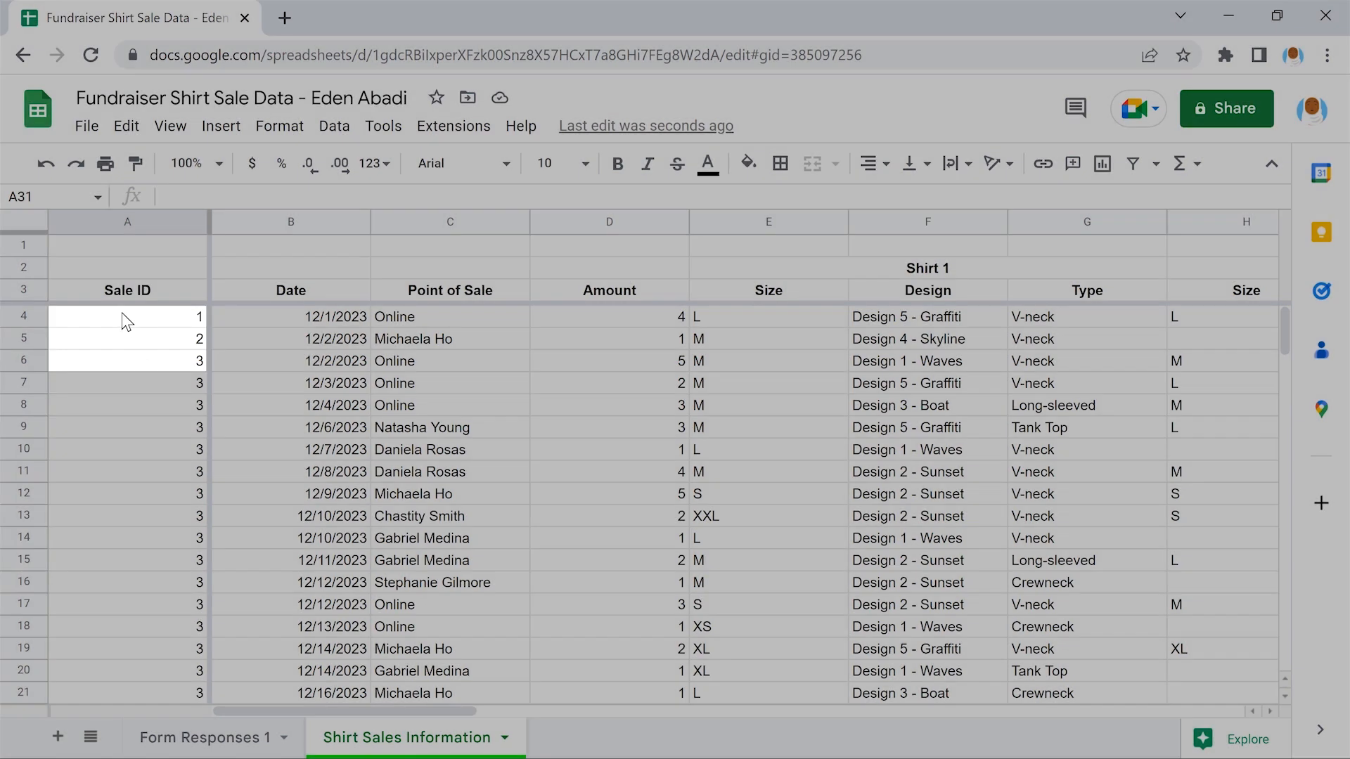
Use the 1, 2, 3 pattern to autofill Sale IDs 1 through 27 down to row 30
click(127, 320)
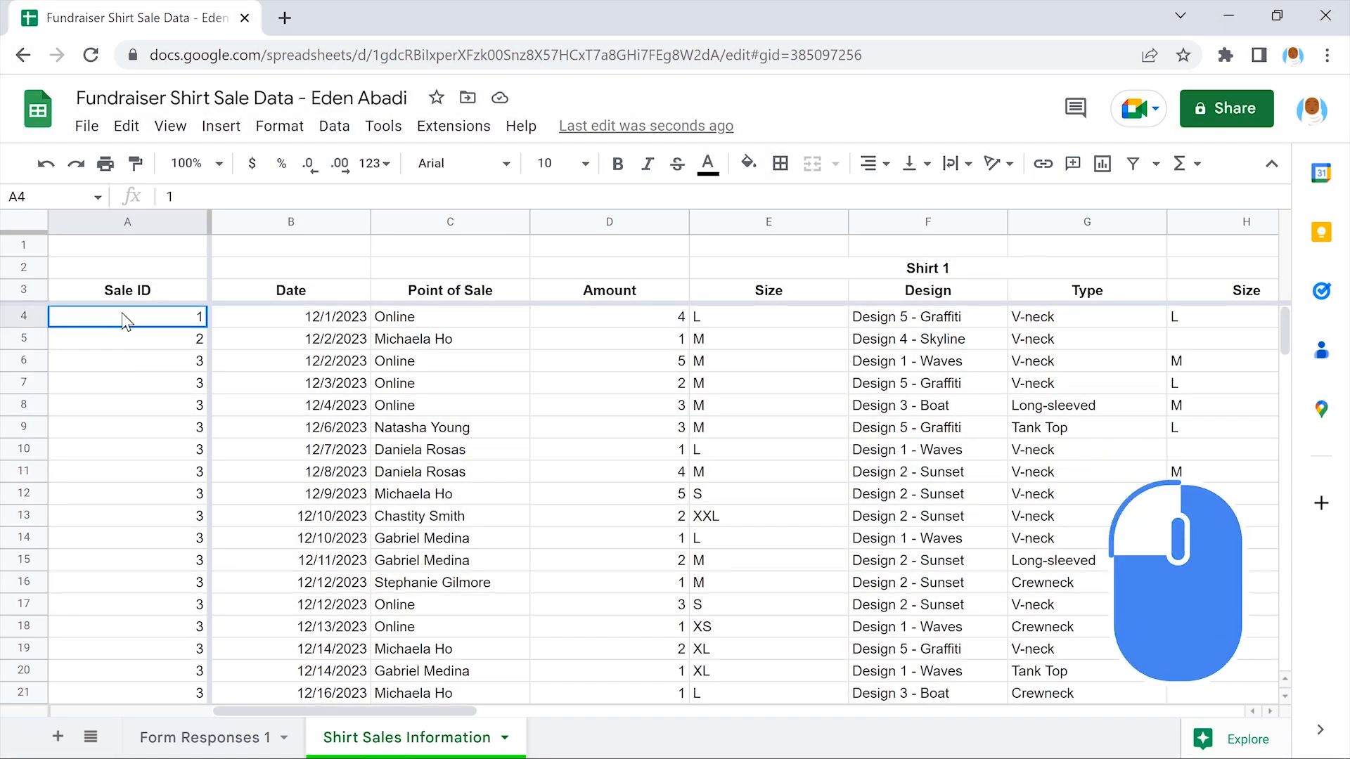
drag(126, 320, 124, 357)
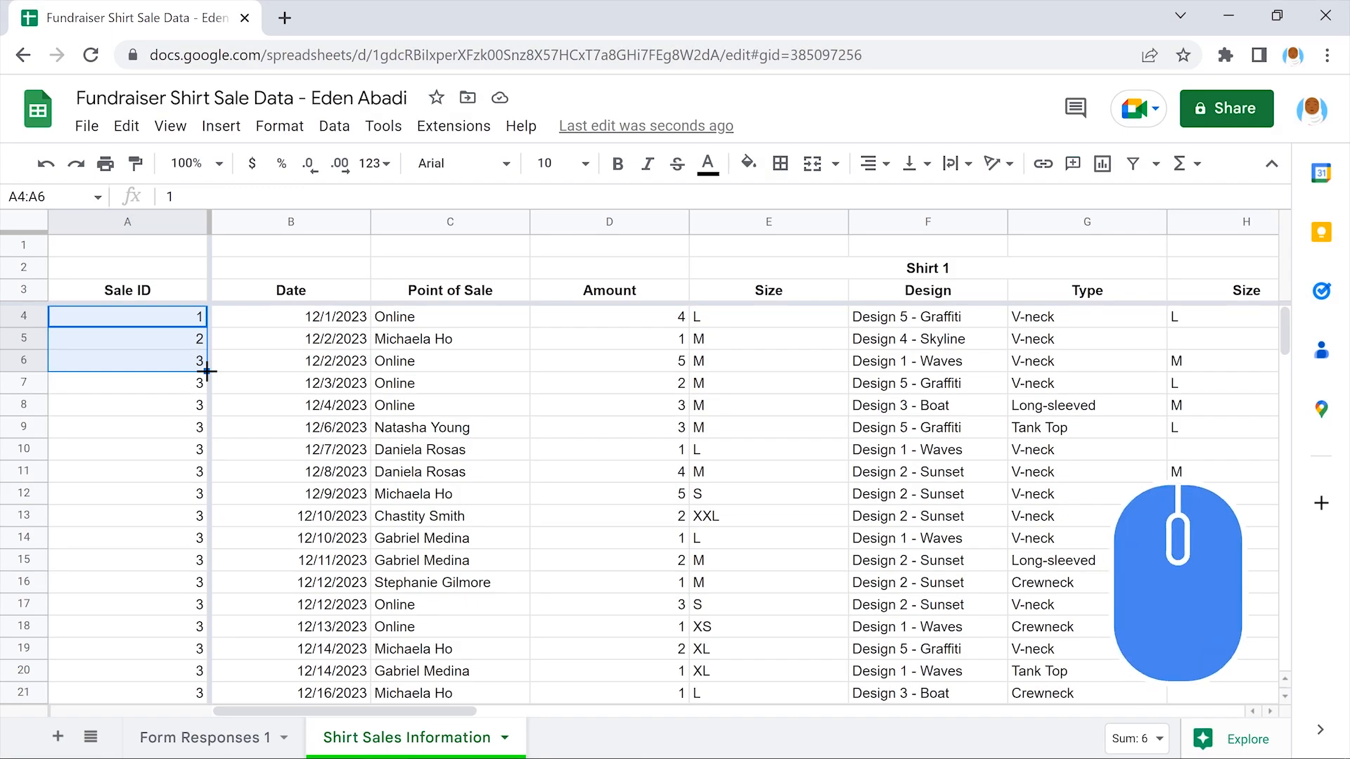
drag(207, 370, 209, 640)
scroll(206, 609, down, 5)
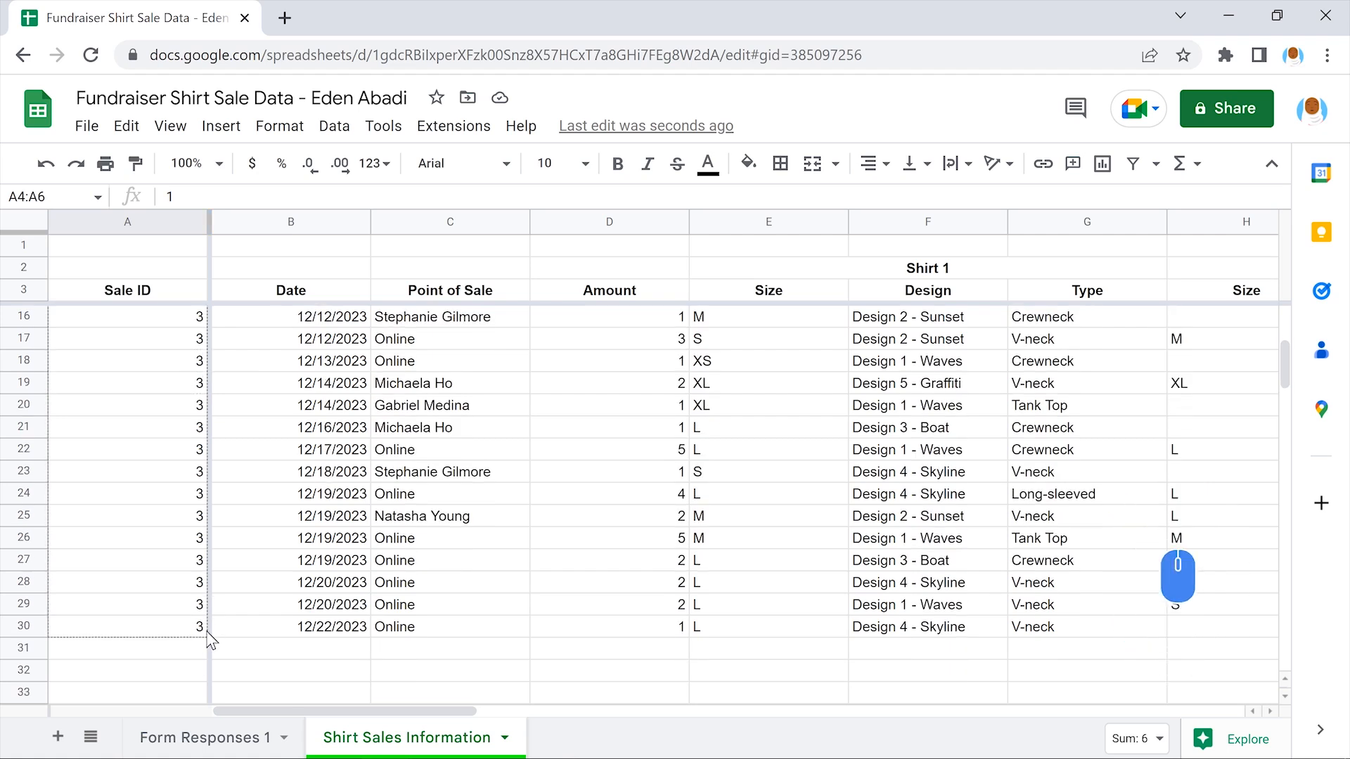
click(127, 652)
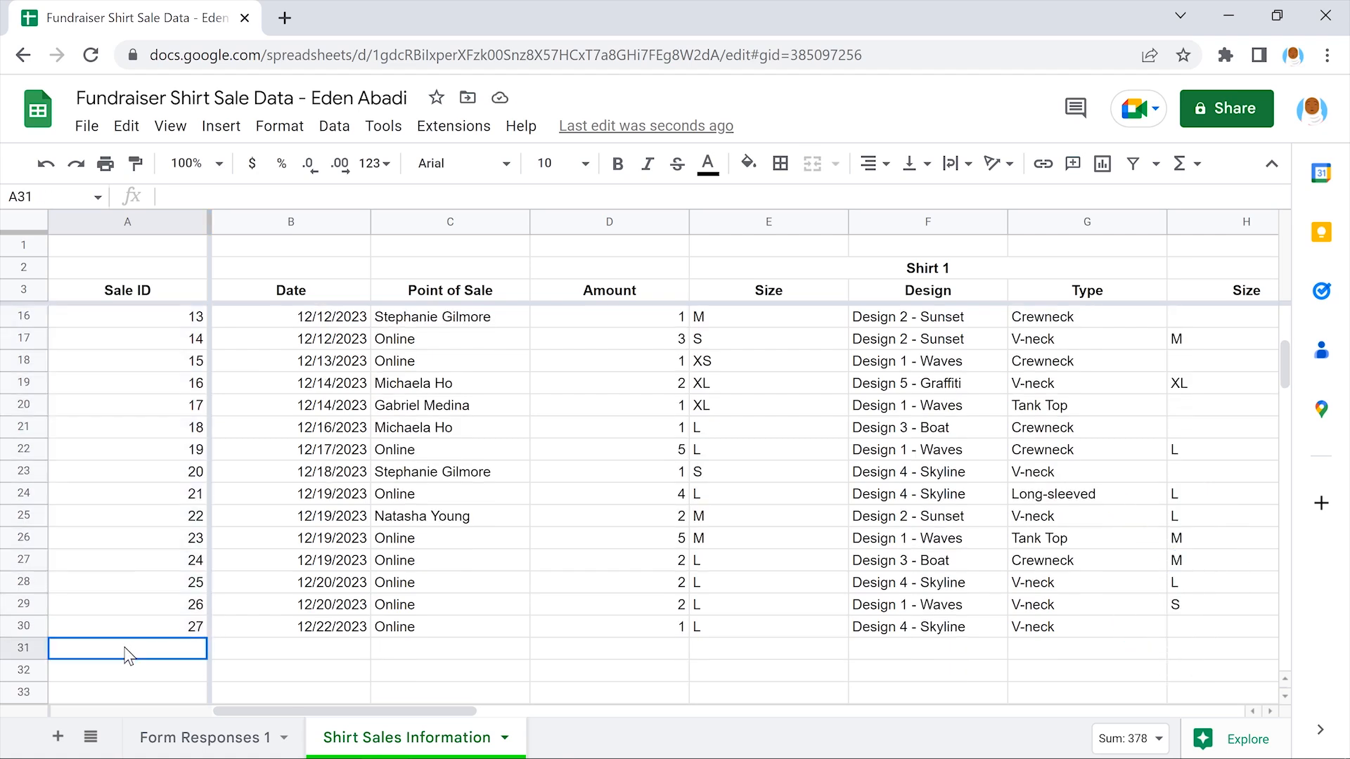
scroll(127, 656, up, 6)
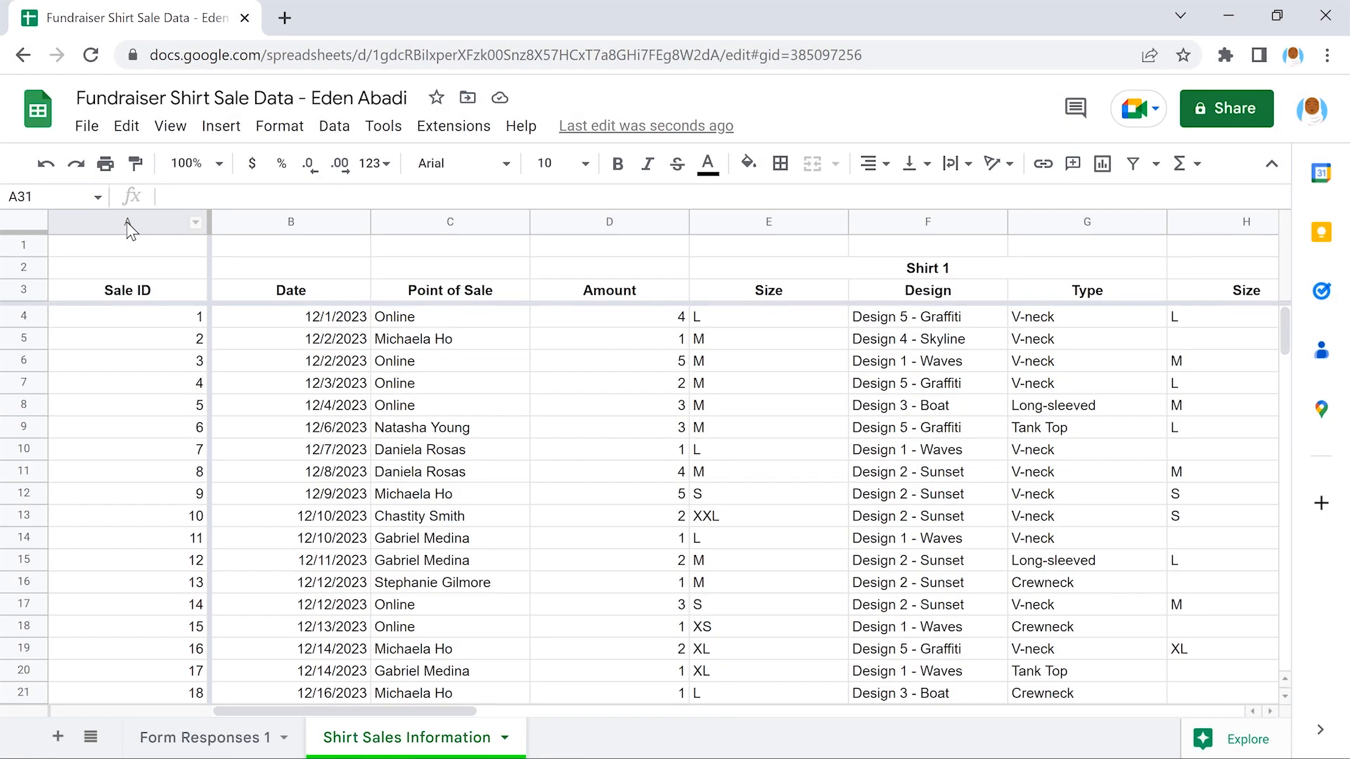
Give the Sale ID column A a thick outer border
click(126, 221)
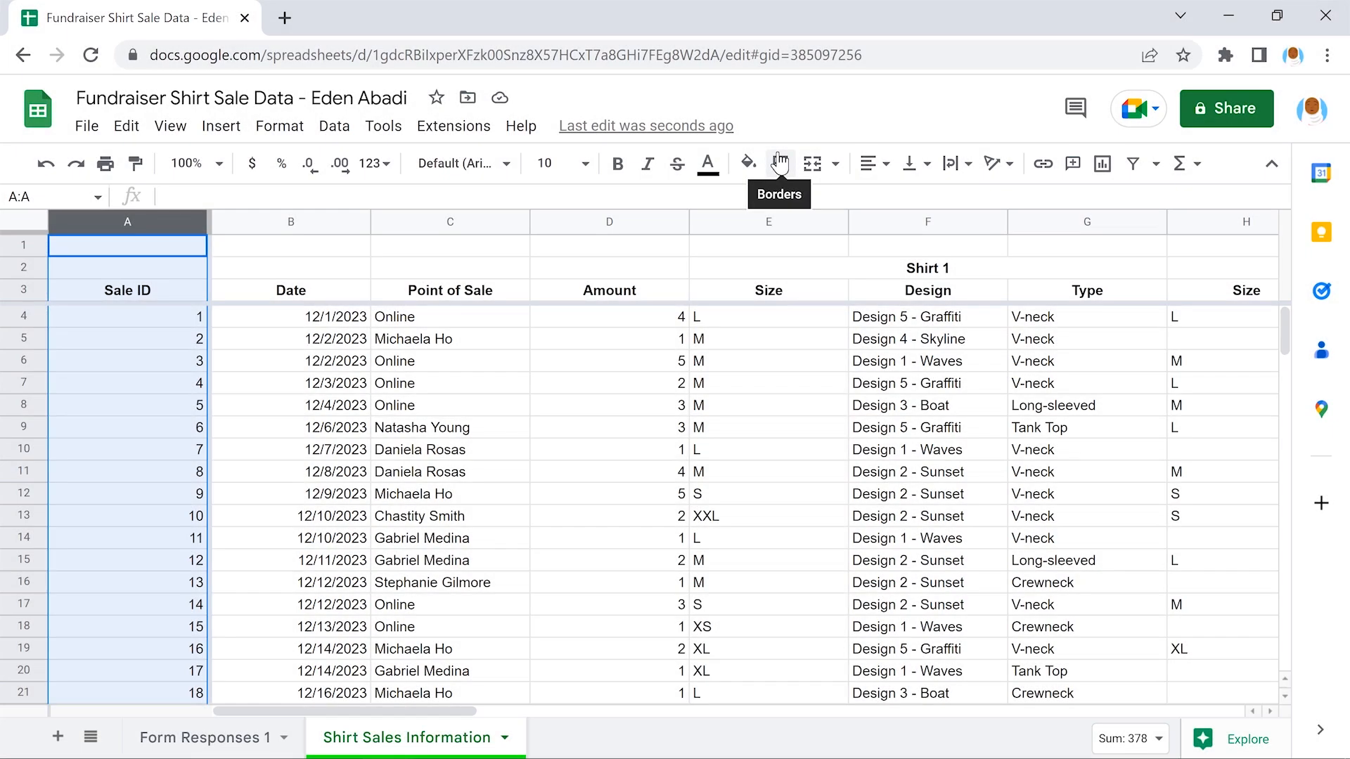
click(779, 162)
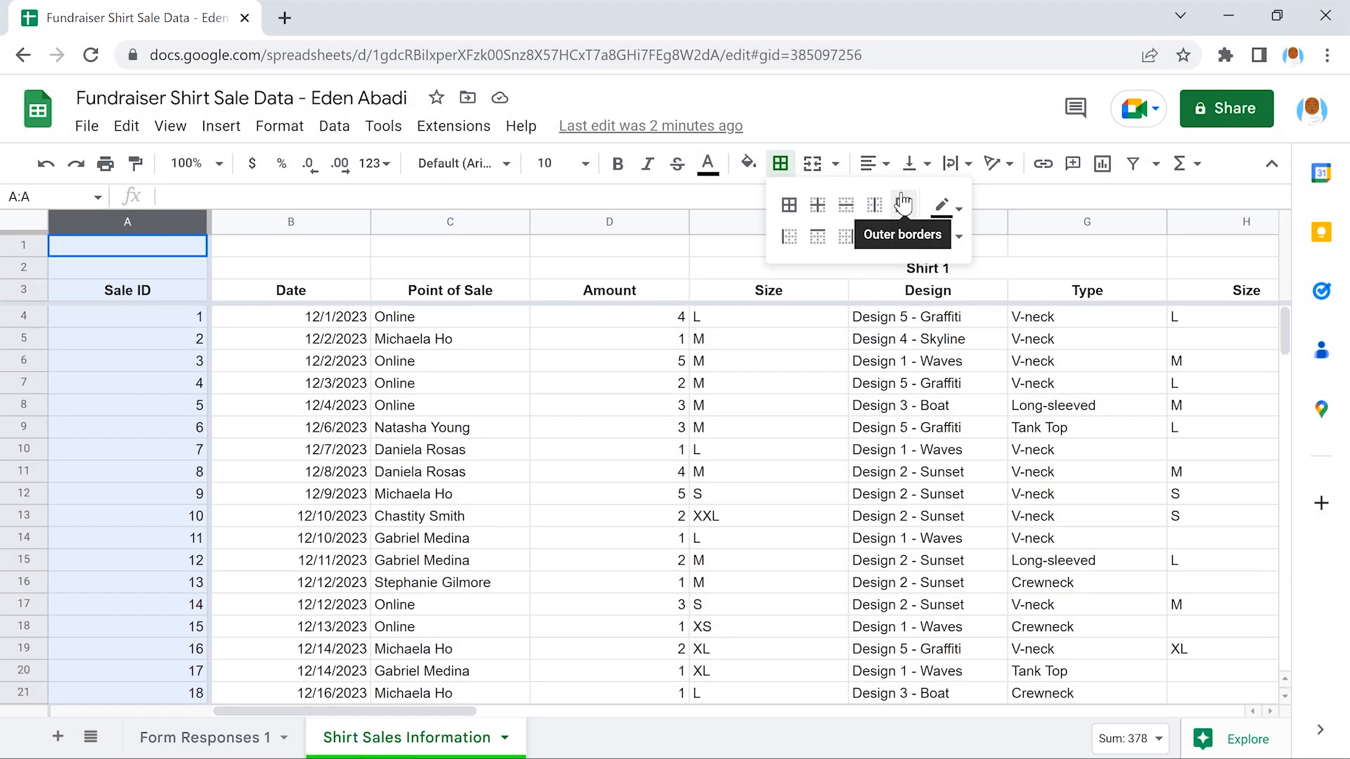
click(902, 205)
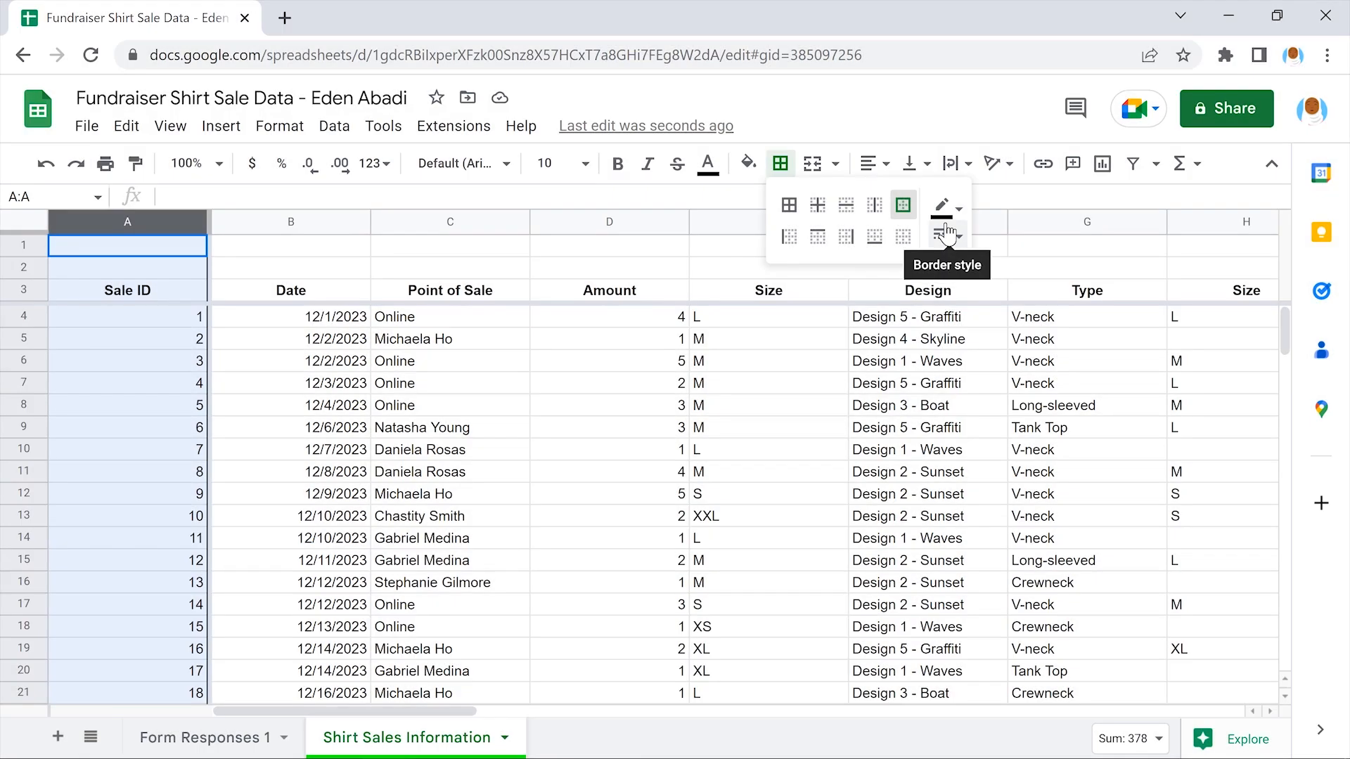
click(949, 234)
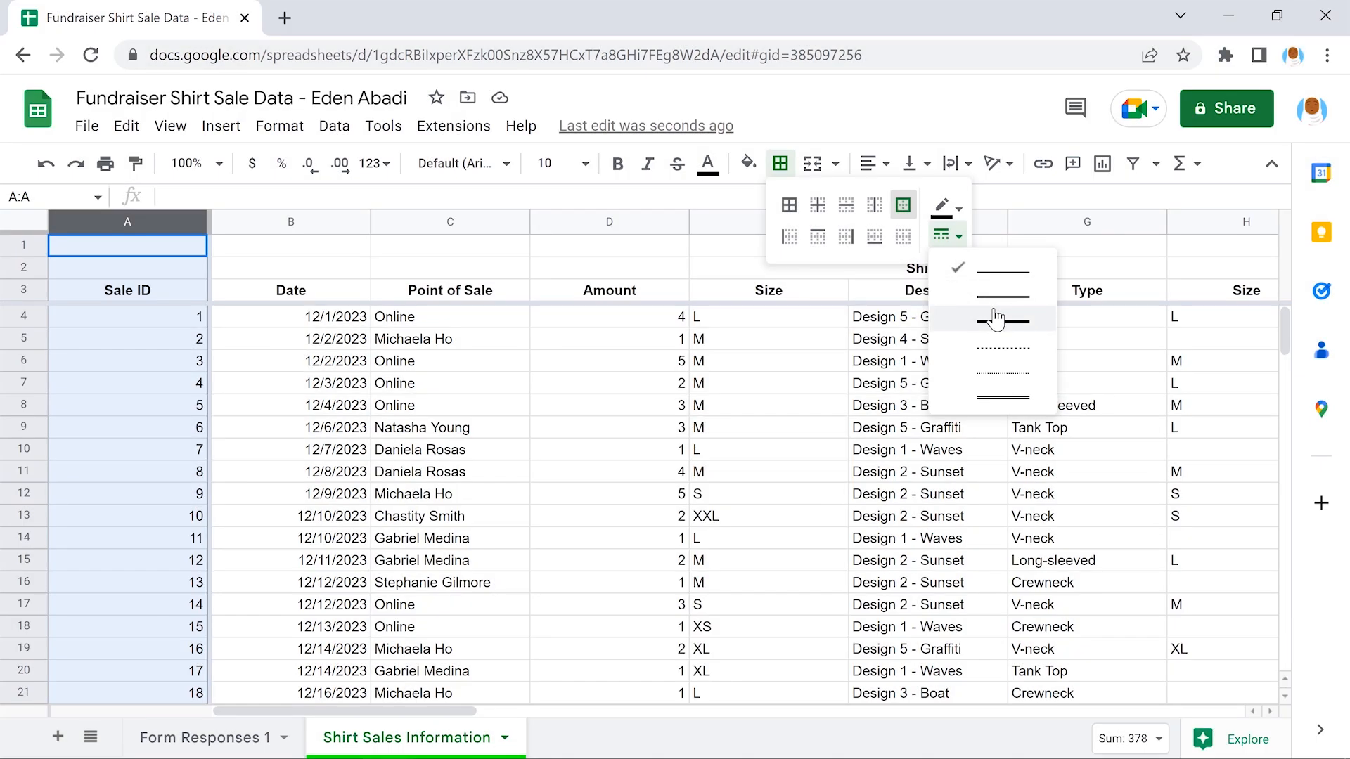
click(996, 319)
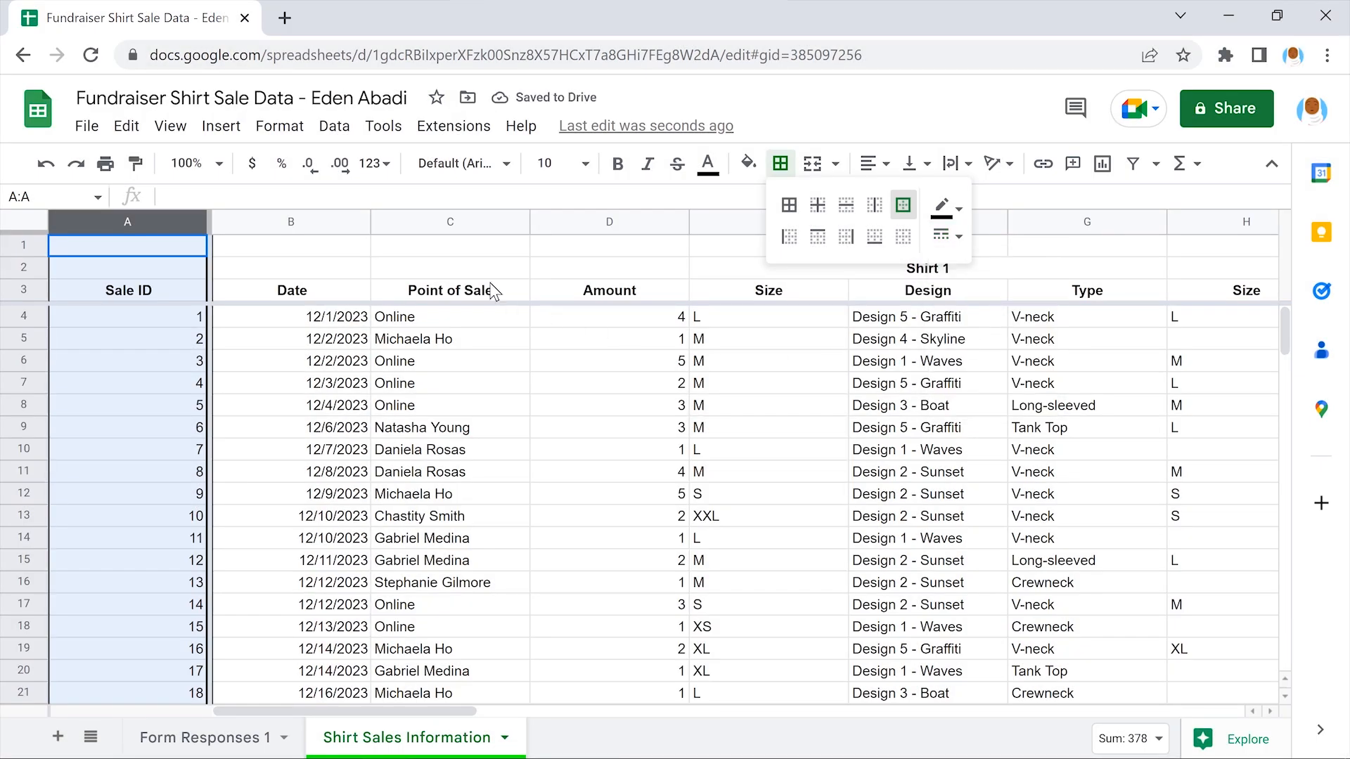
click(450, 246)
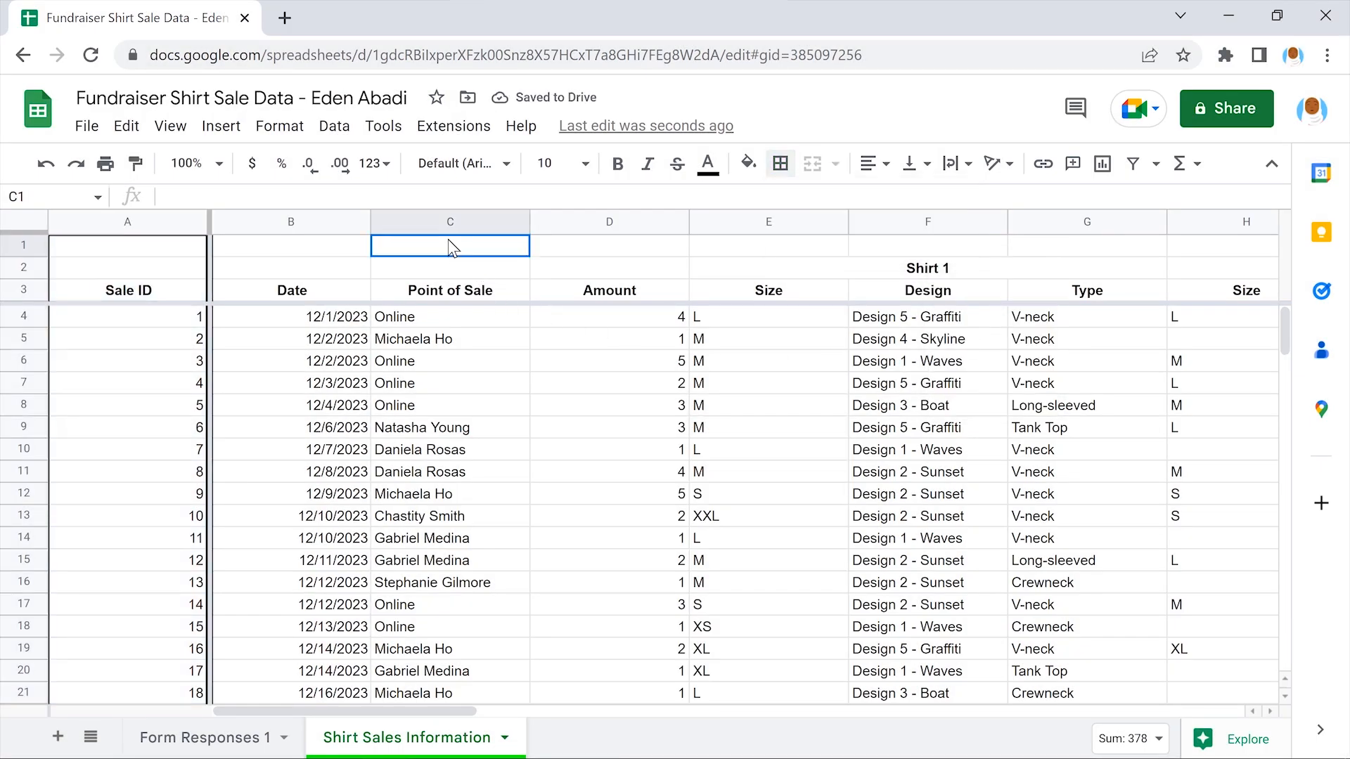
Add outer borders around the Date column and the Point of Sale through Other Information group
click(290, 223)
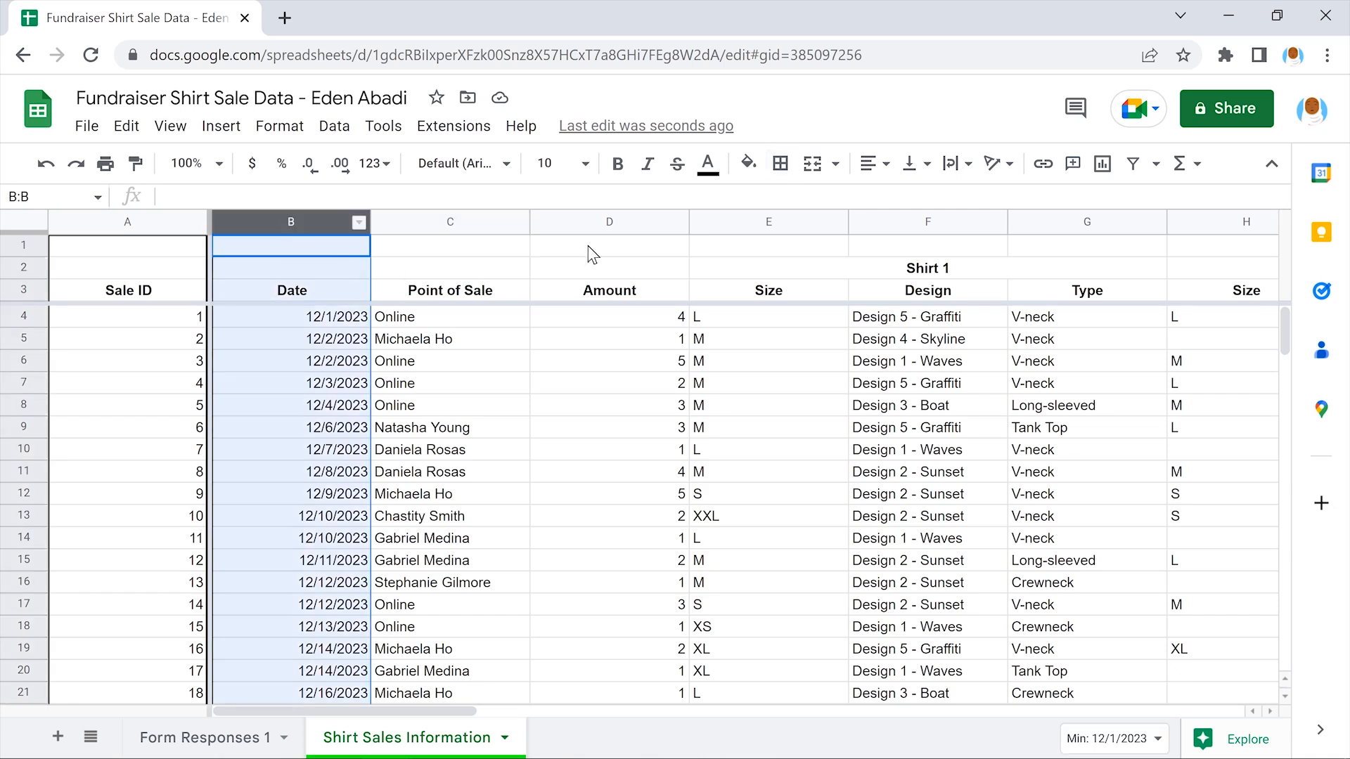
click(780, 163)
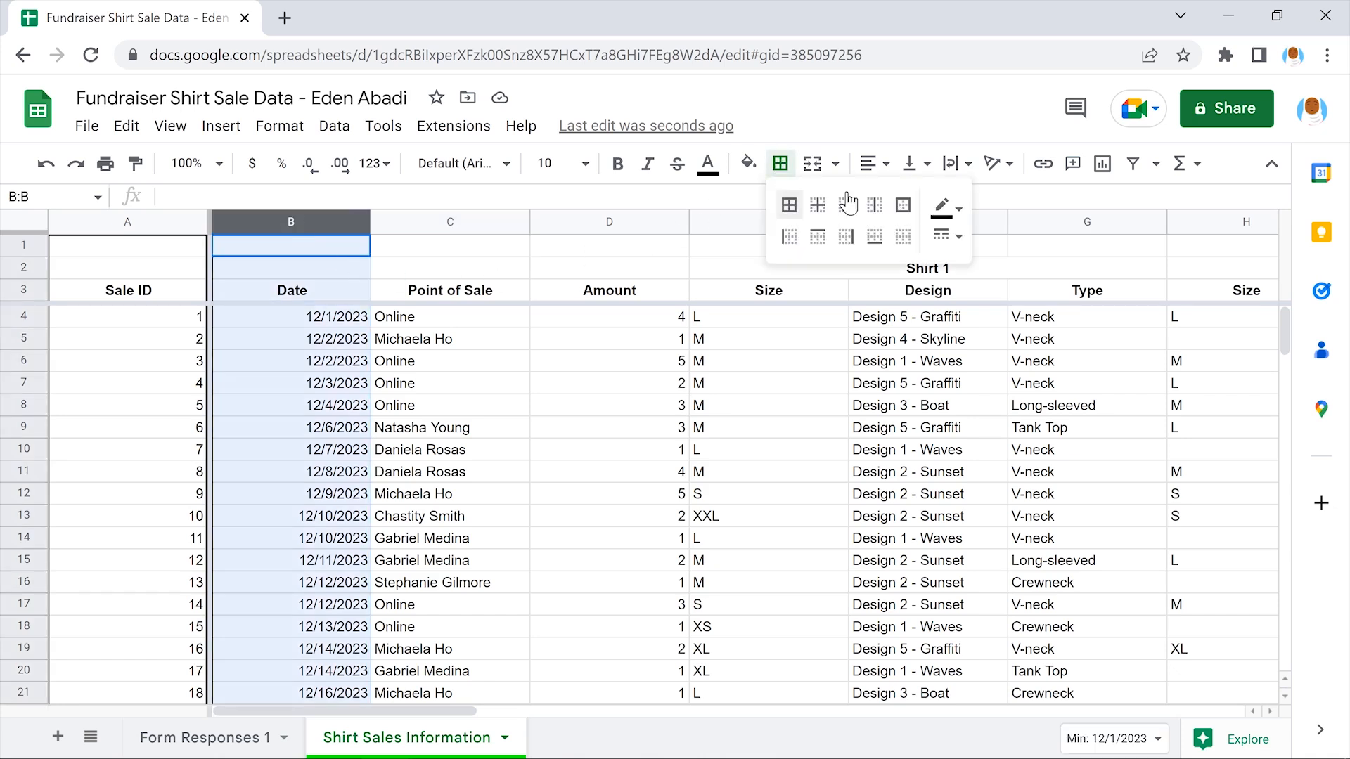
click(903, 204)
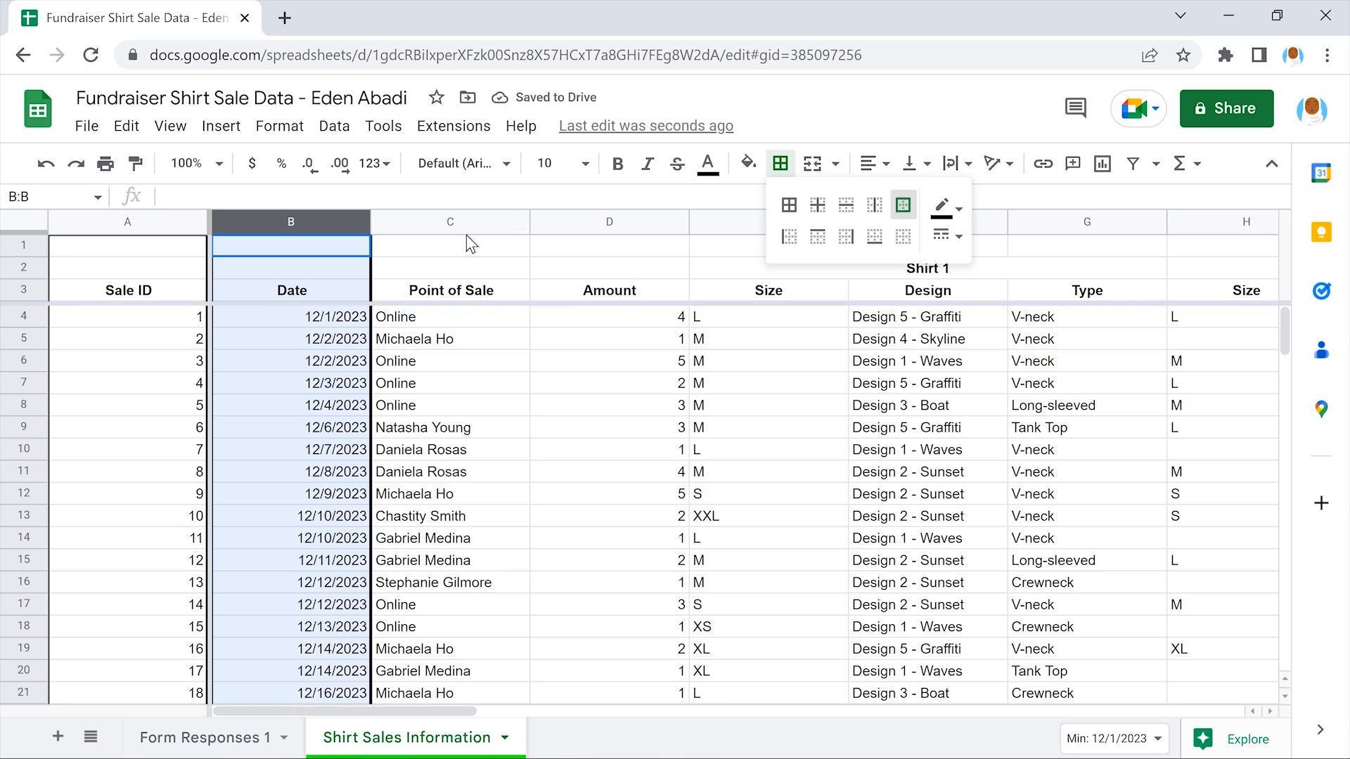
click(452, 223)
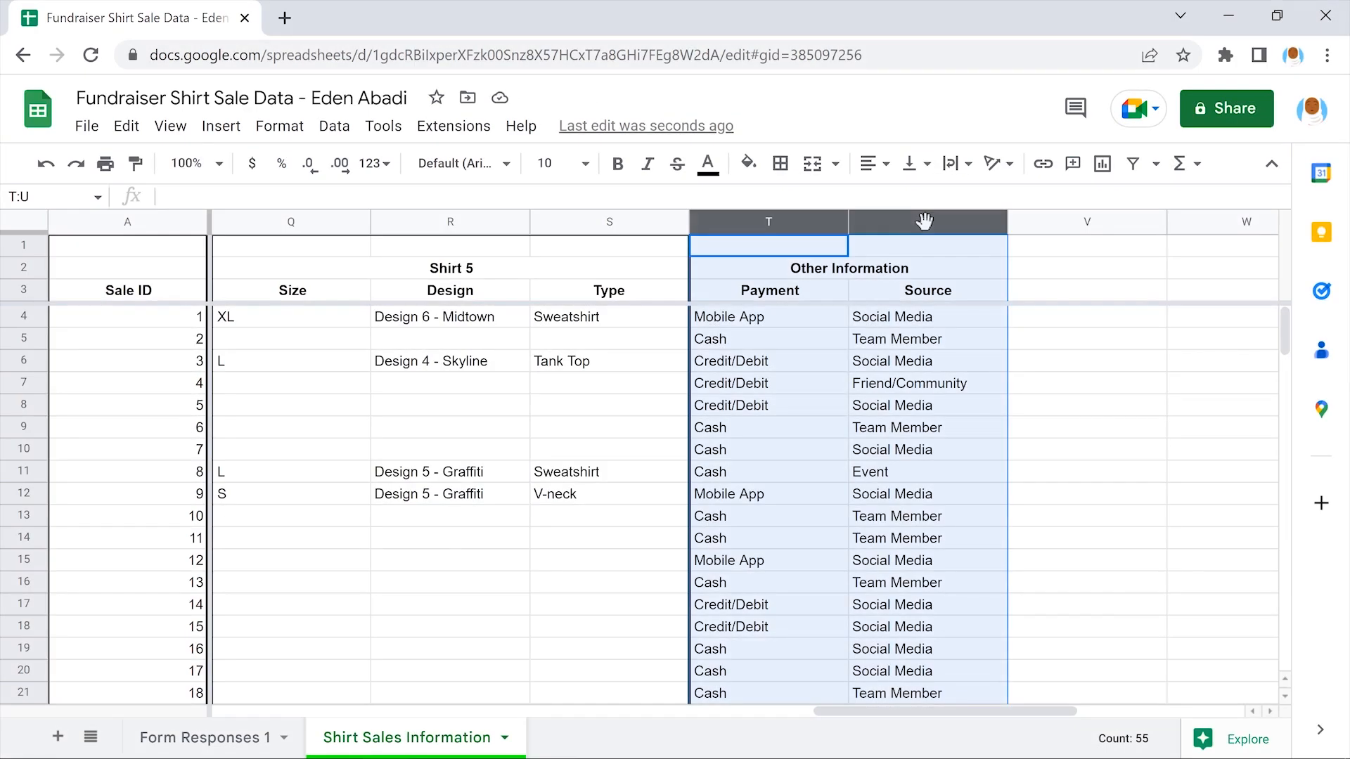
click(780, 163)
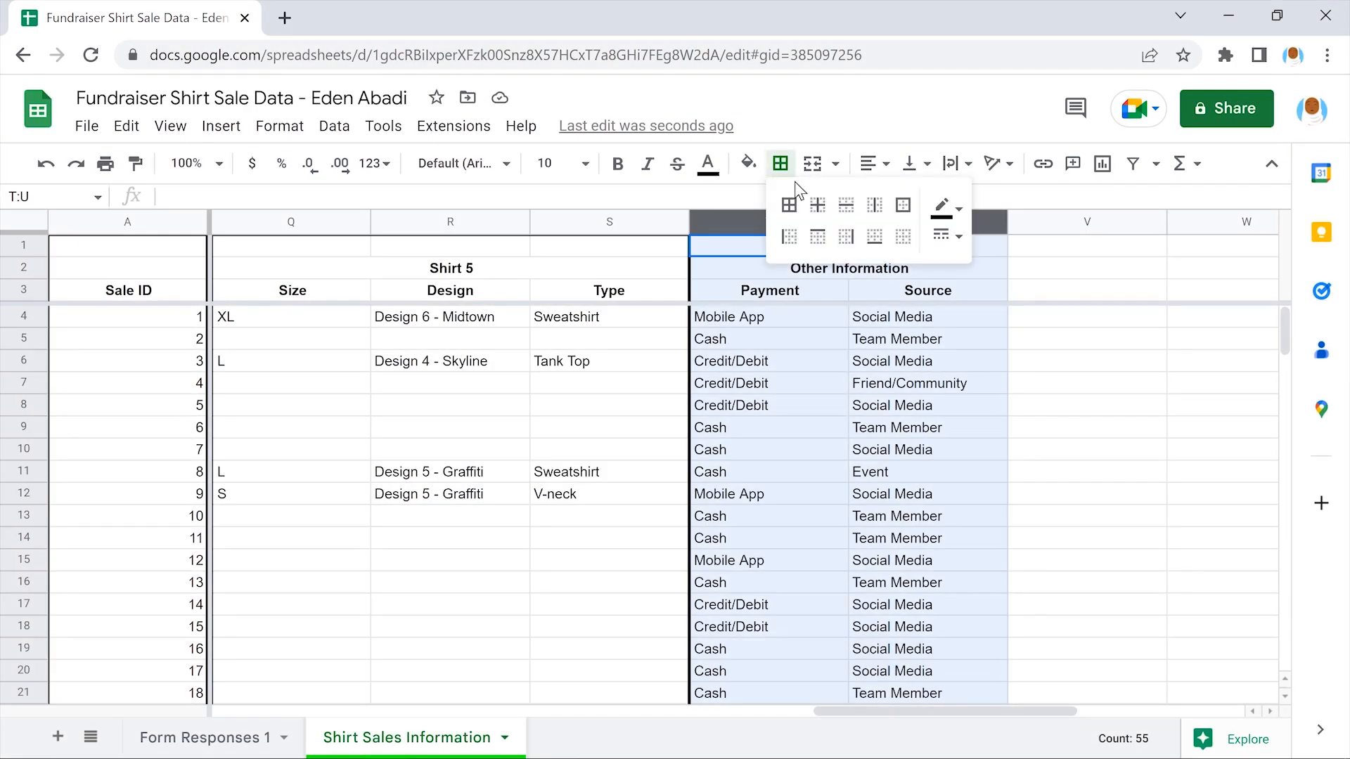
click(902, 205)
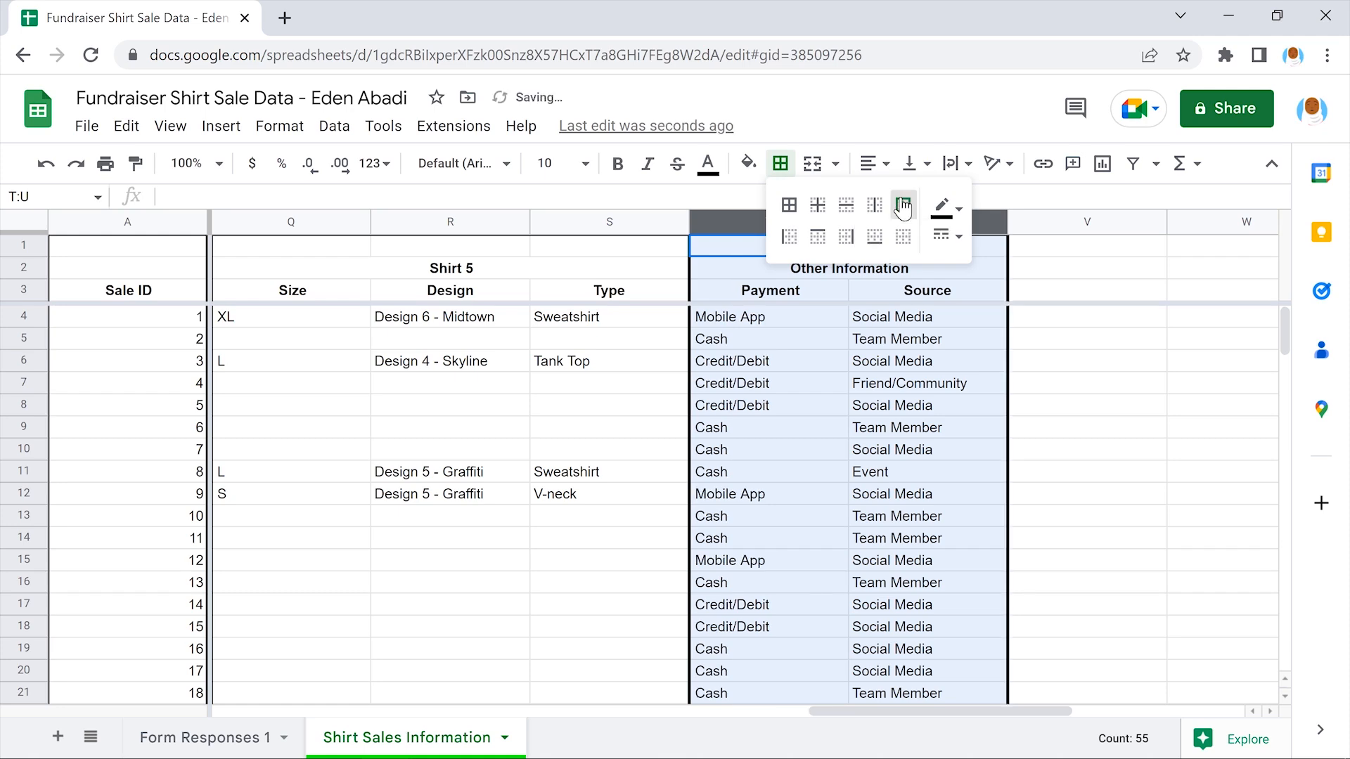
click(1085, 243)
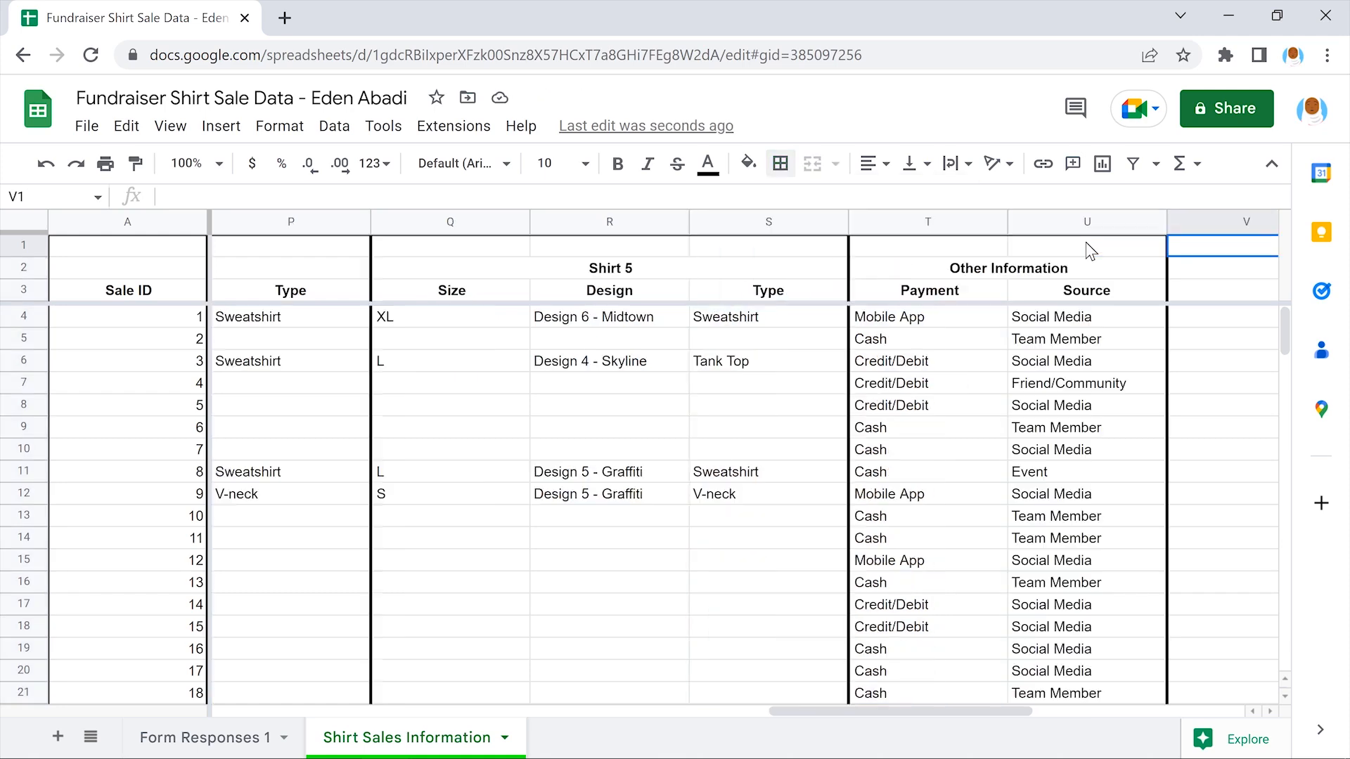
scroll(1085, 242, left, 10)
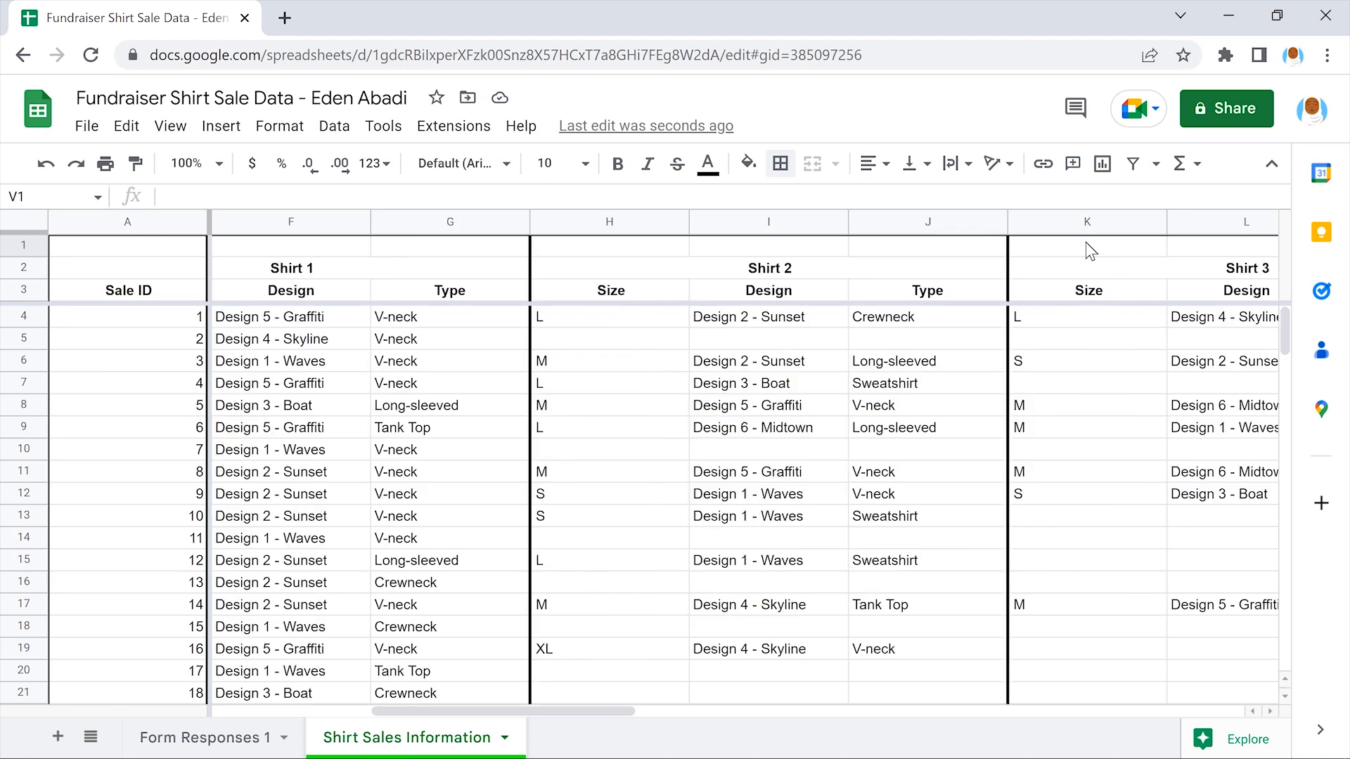
scroll(1085, 242, left, 6)
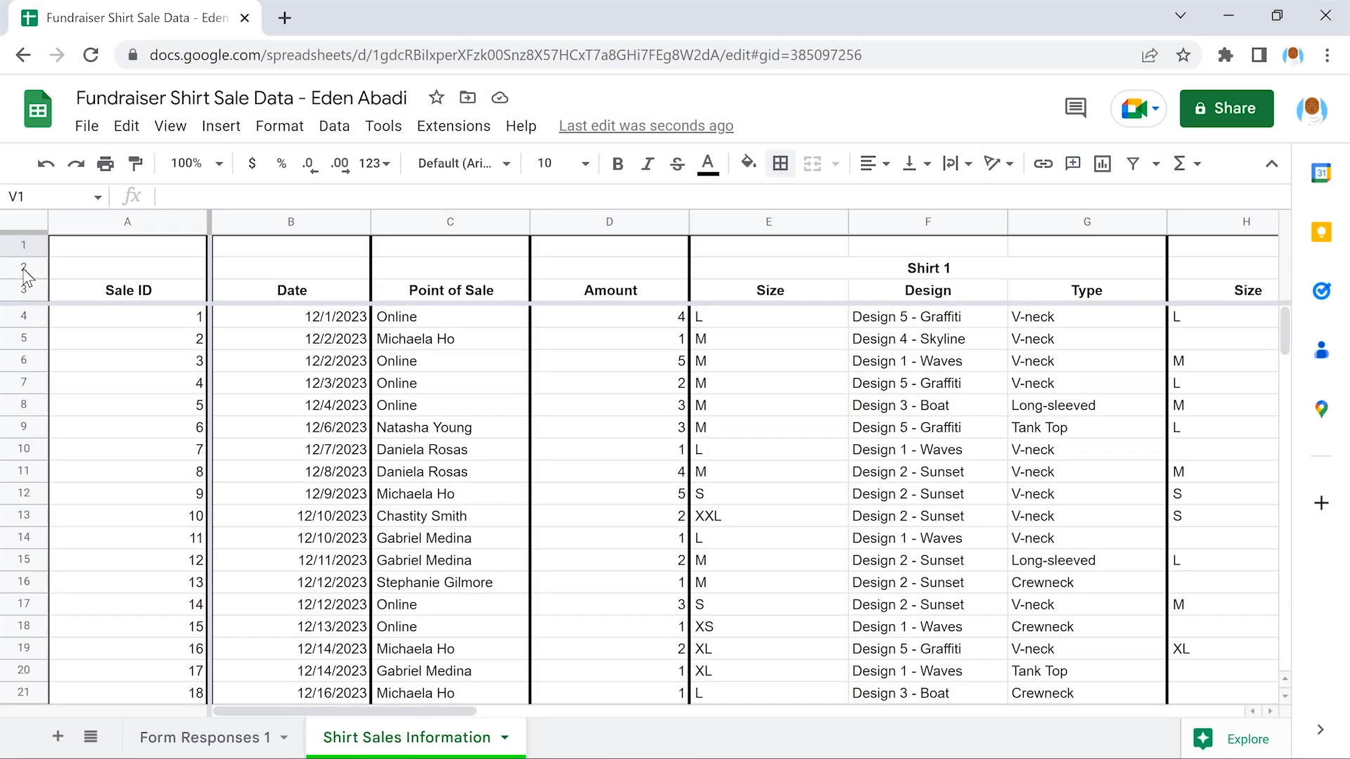
Apply all borders to every cell in header rows 2 and 3
click(23, 267)
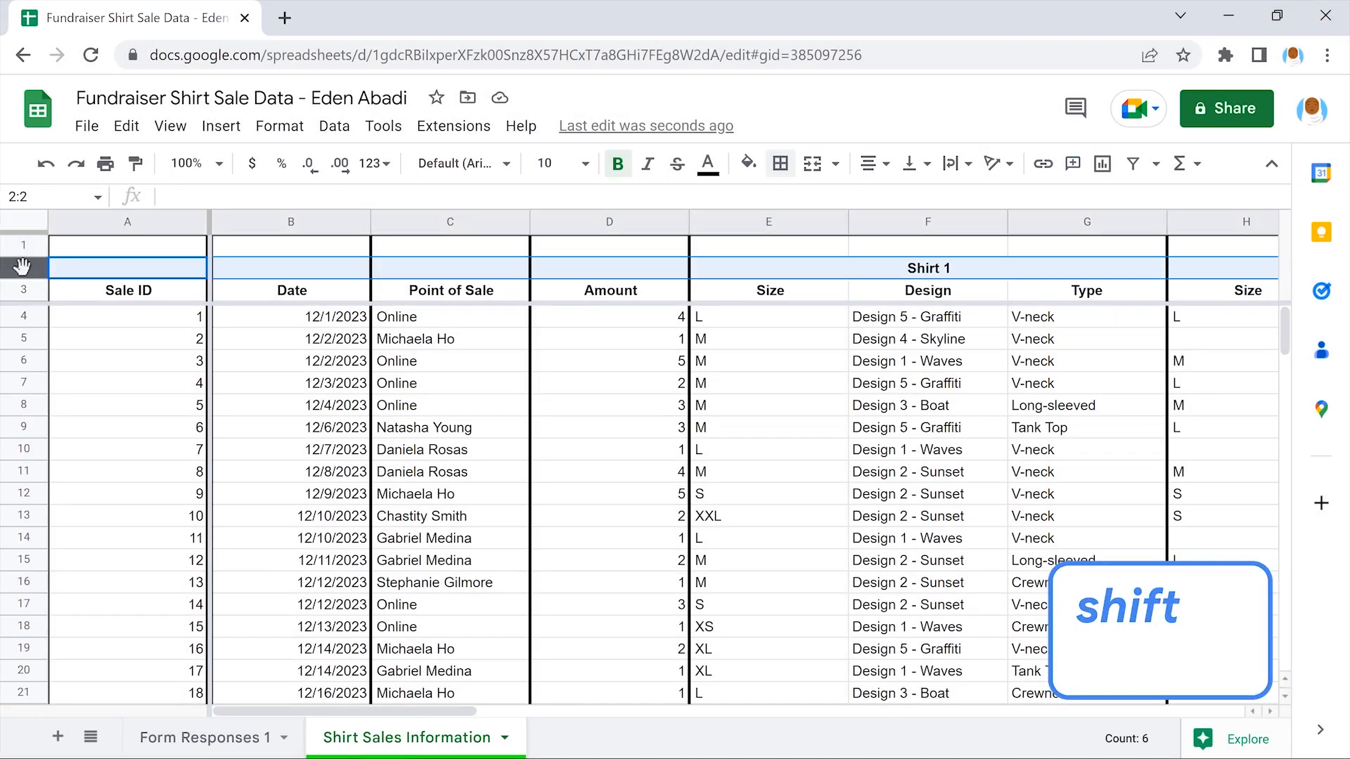
shift+click(23, 290)
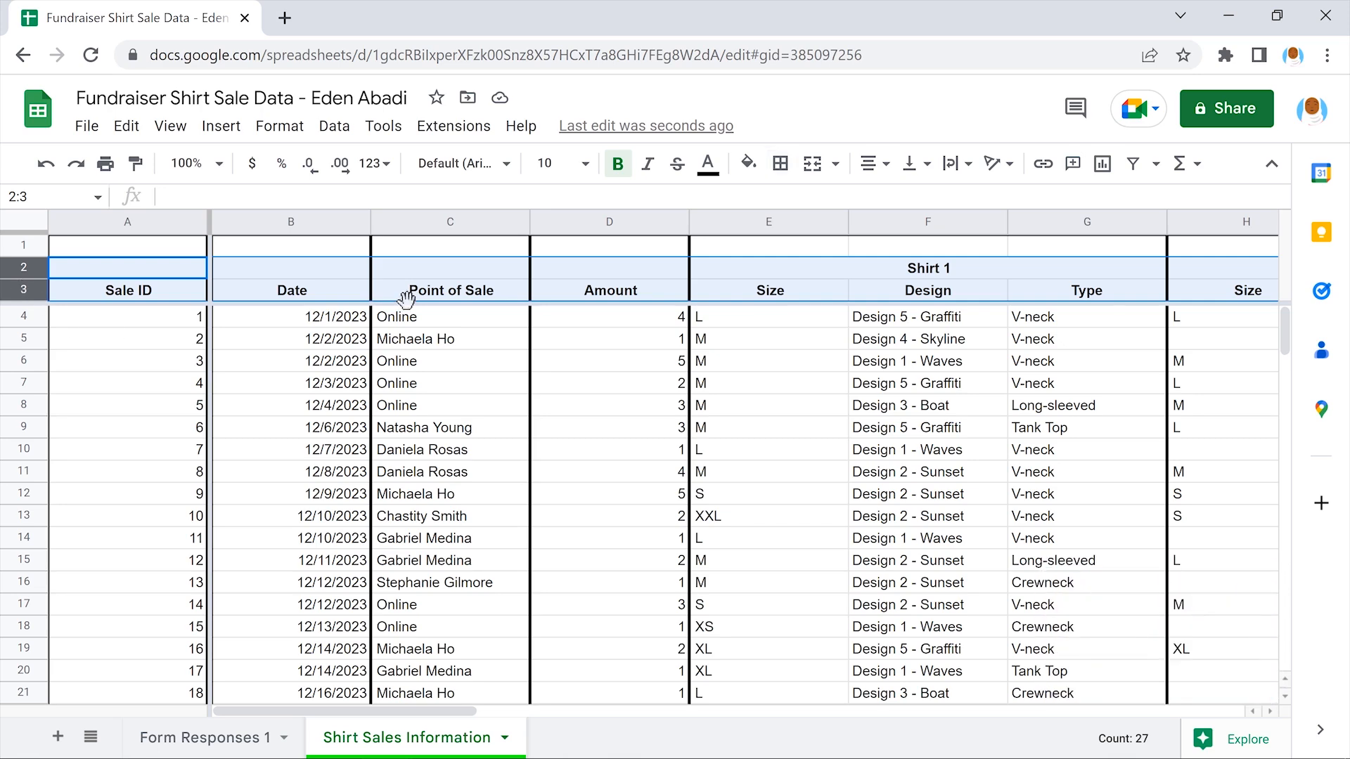
click(780, 161)
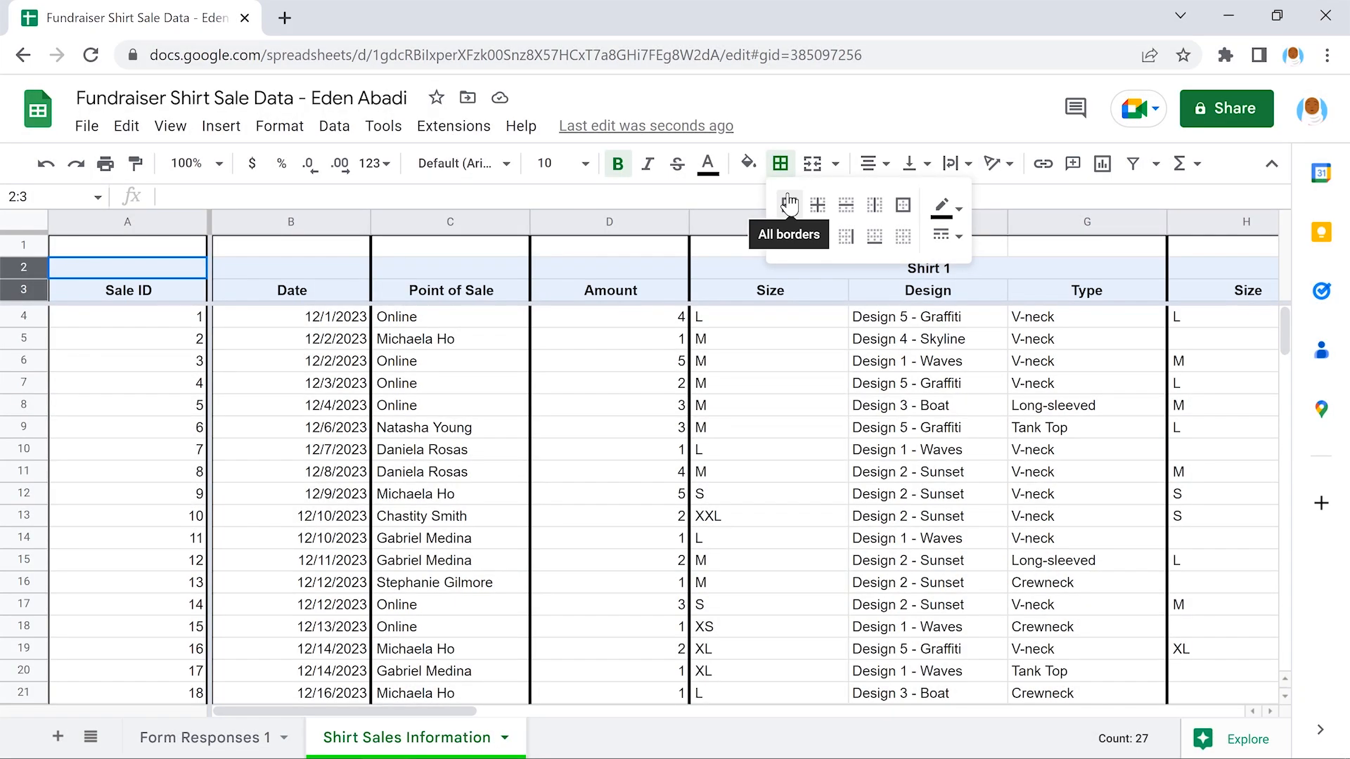
click(789, 204)
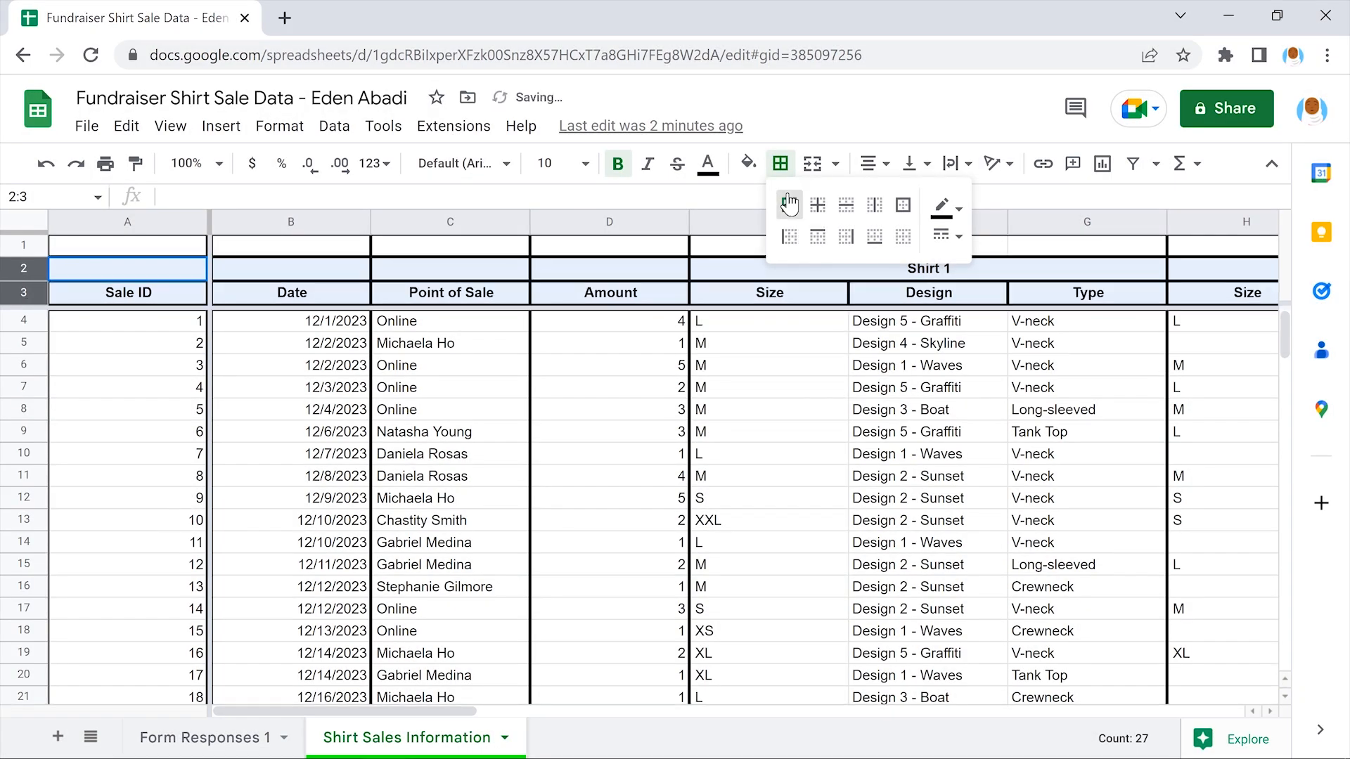
click(772, 344)
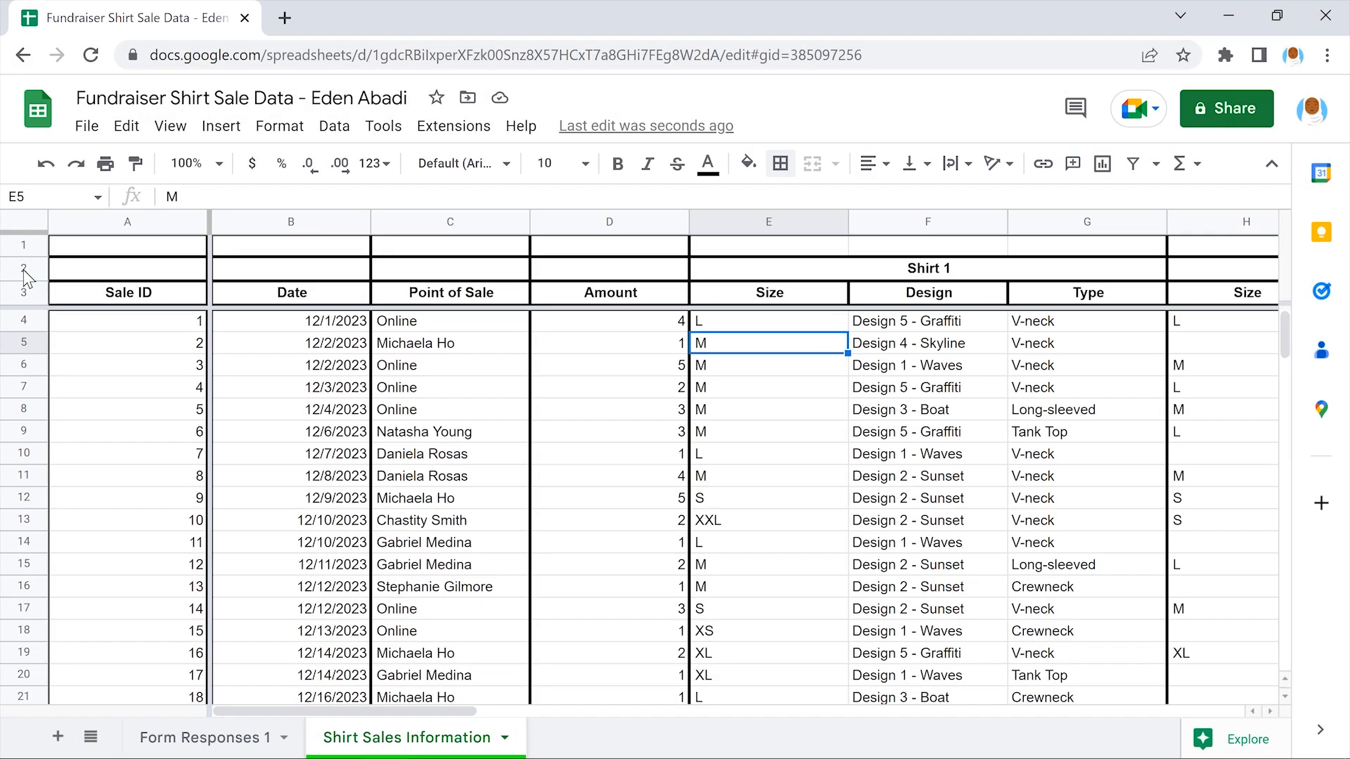
click(23, 269)
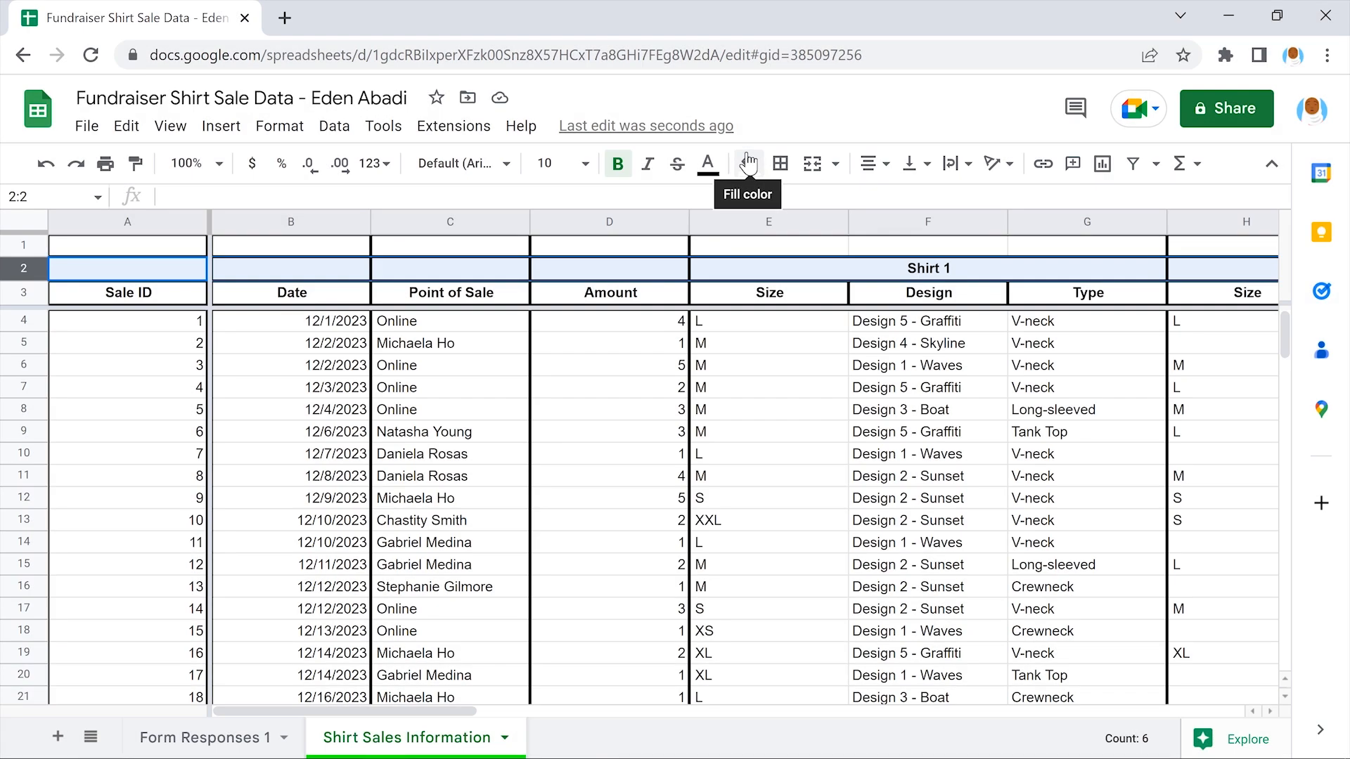
Fill header row 2 with light cornflower blue
click(747, 163)
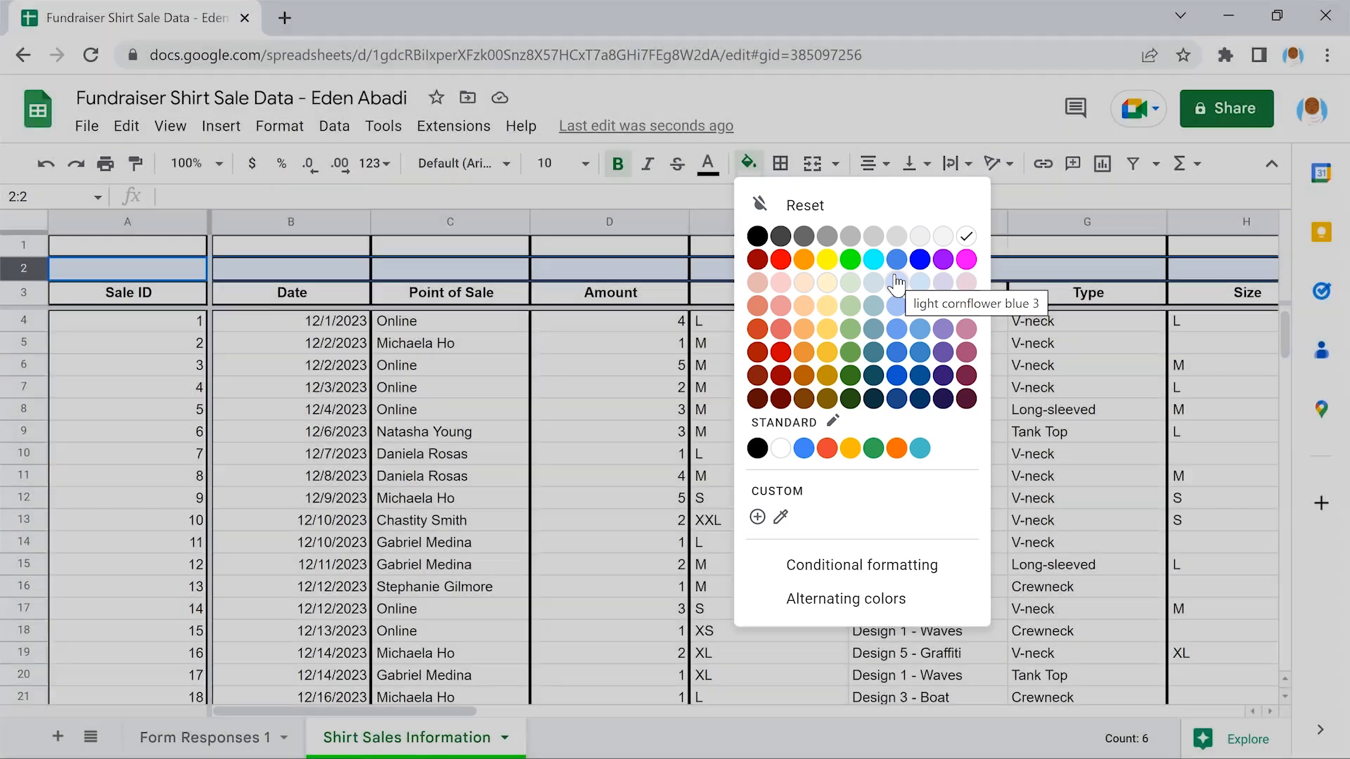
click(896, 283)
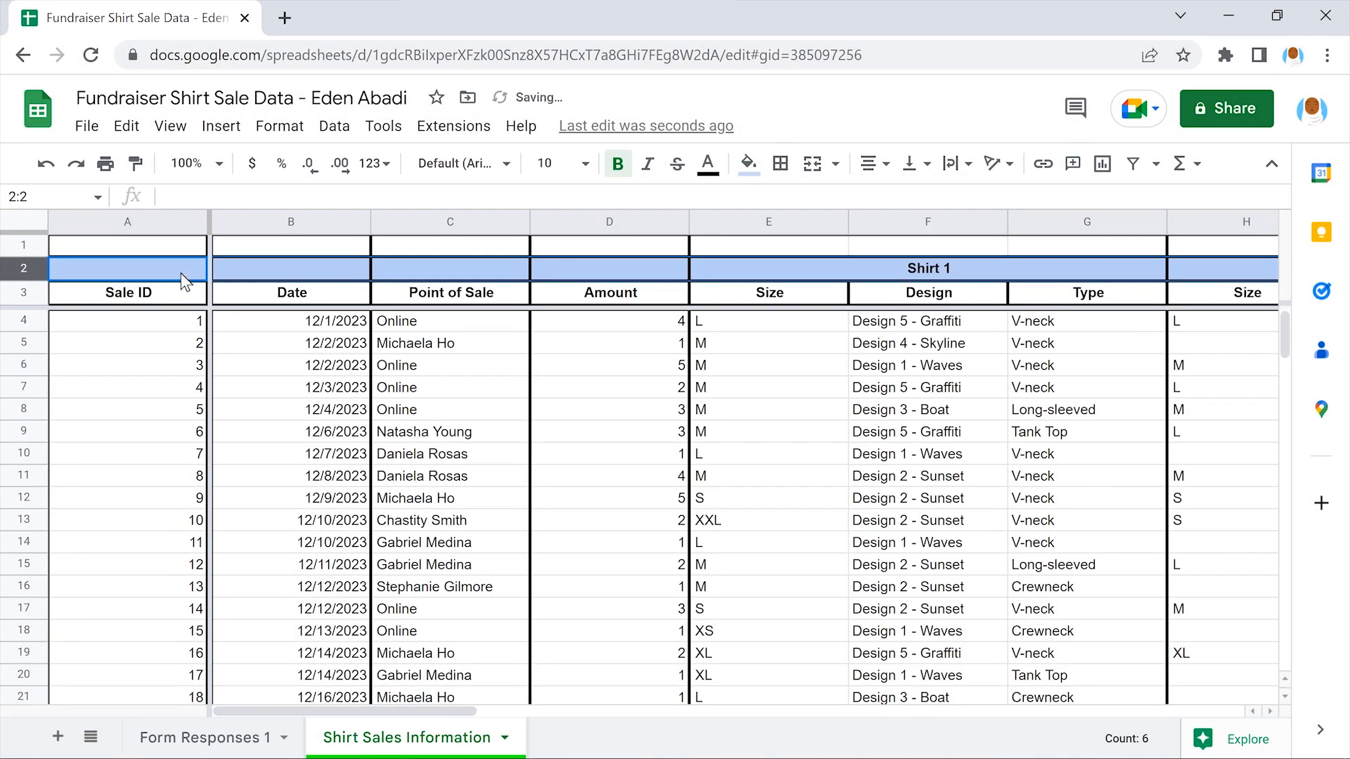
click(127, 248)
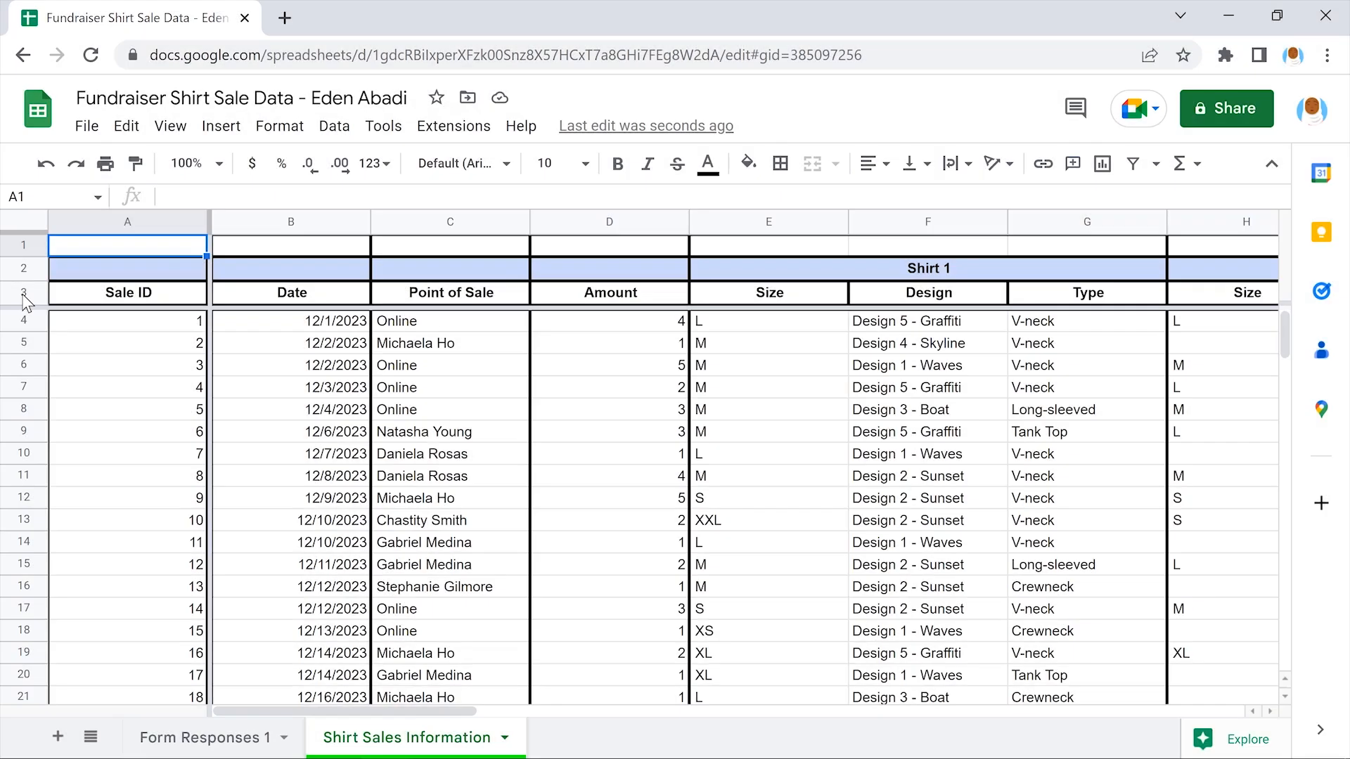
Fill column header row 3 with light green 3
click(21, 293)
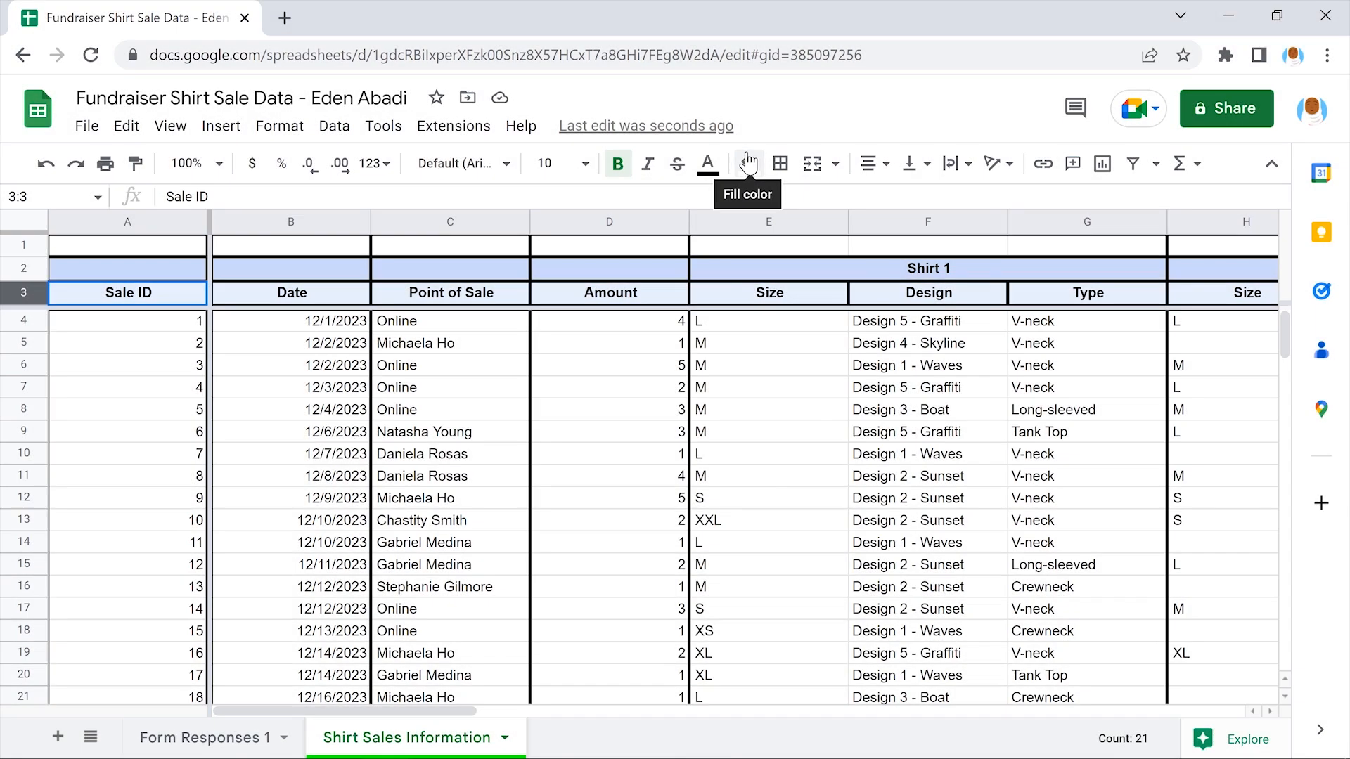
click(747, 163)
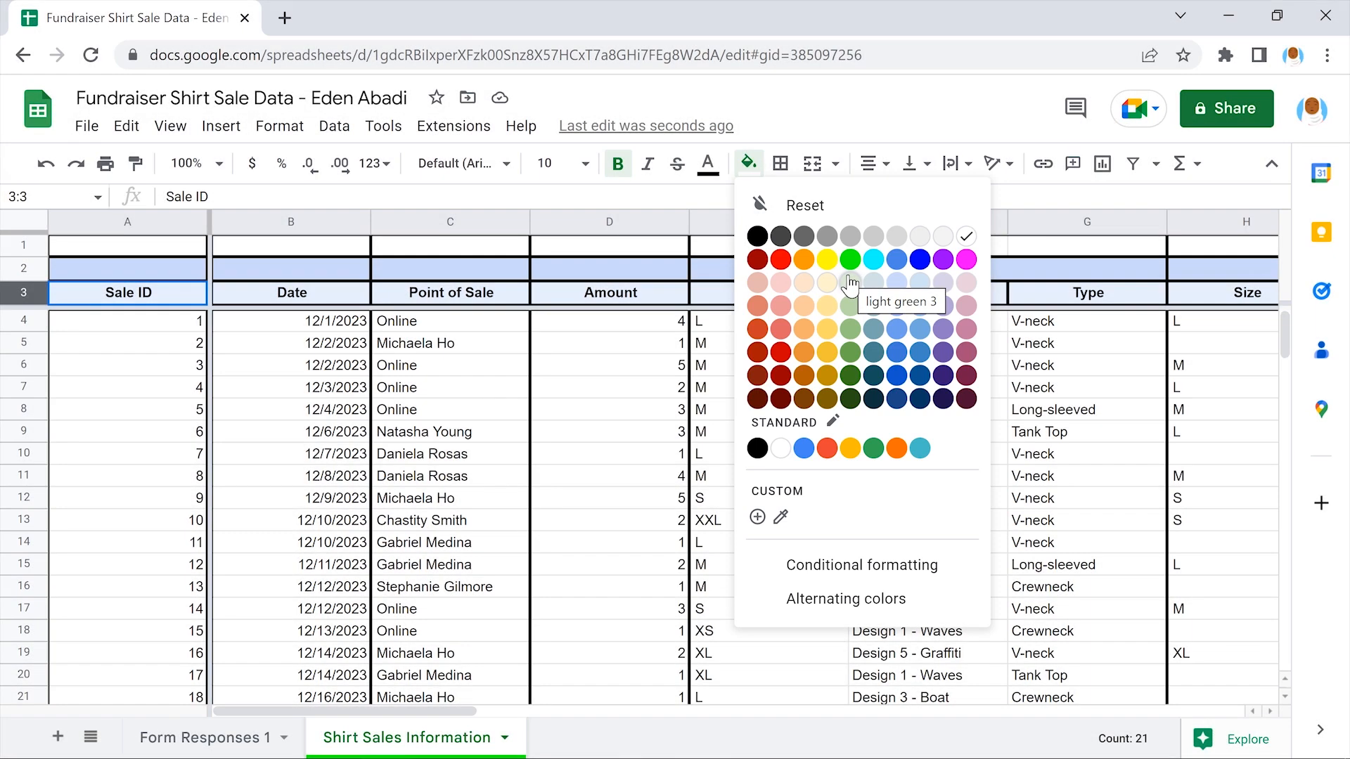
click(850, 282)
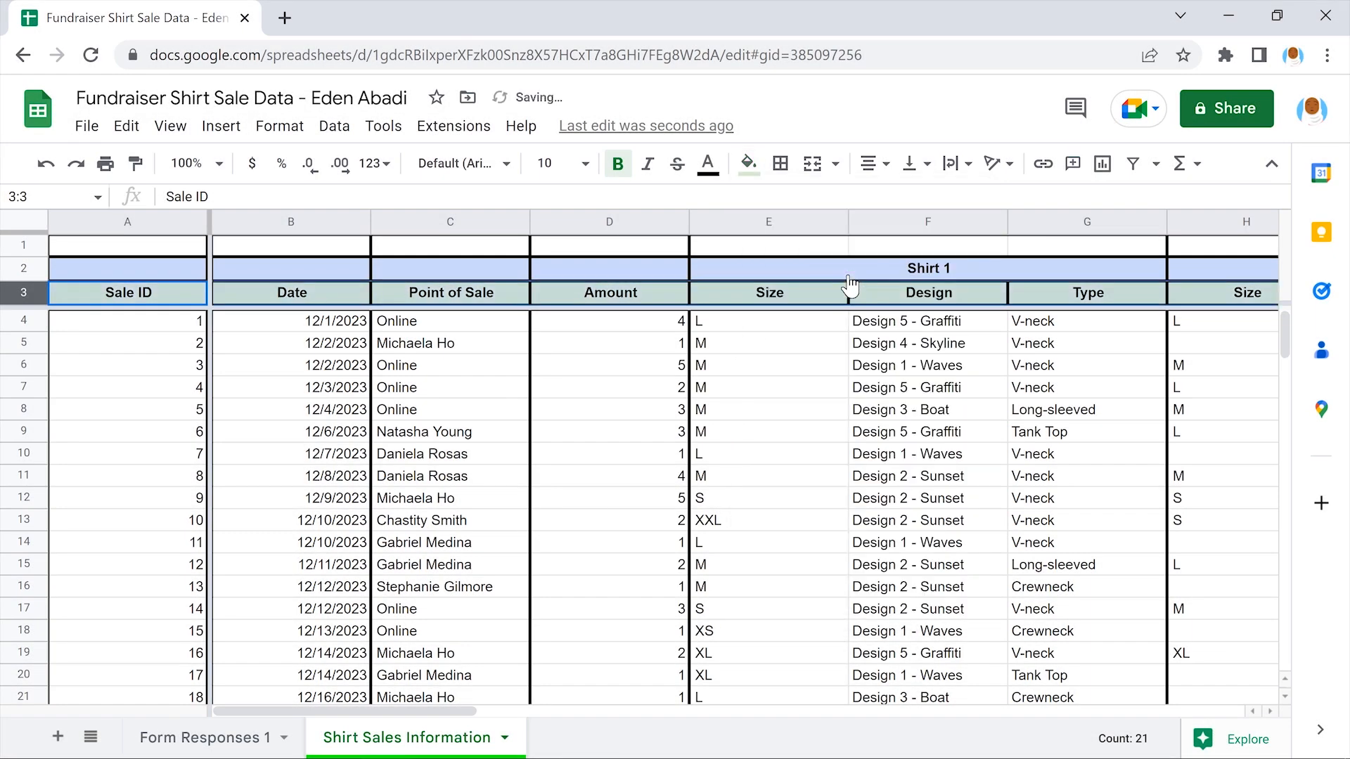
click(770, 345)
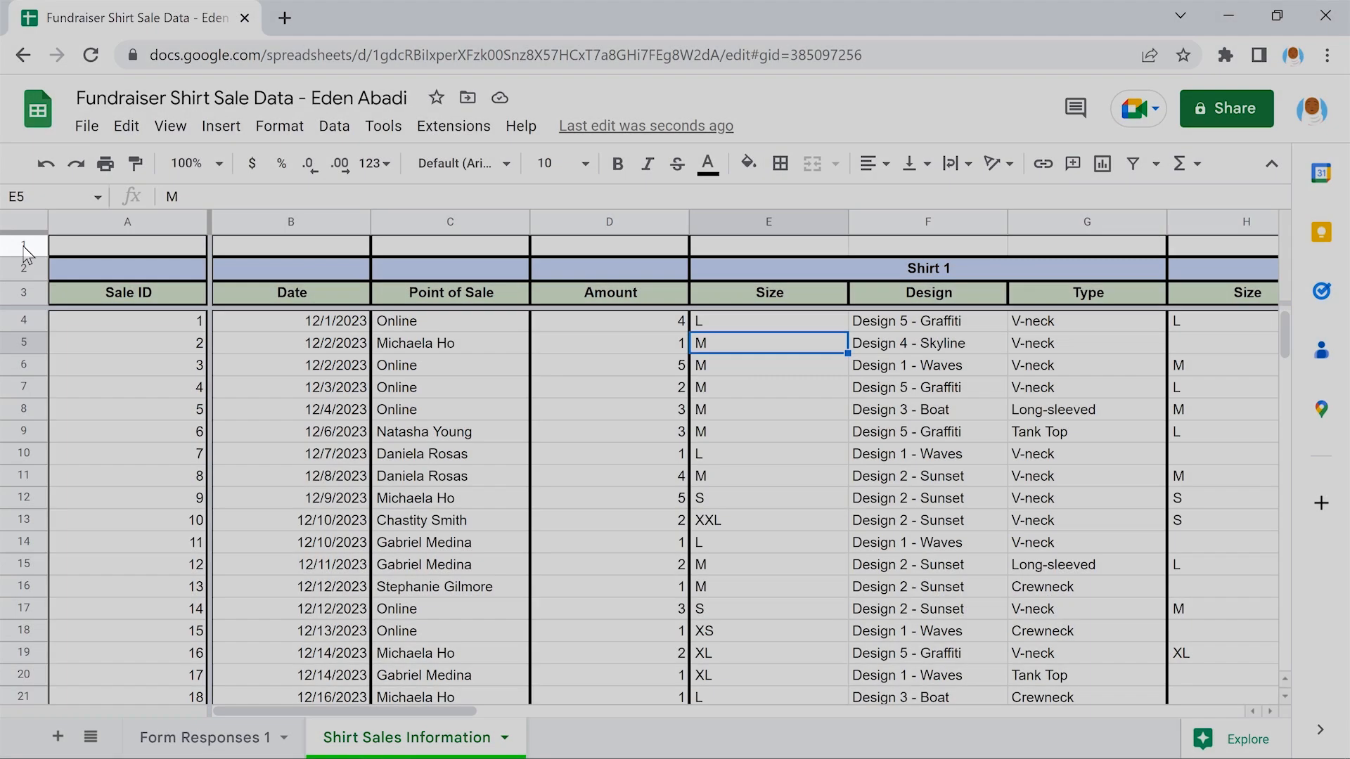
Clear all borders from row 1, leaving only a bottom border beneath it
click(23, 246)
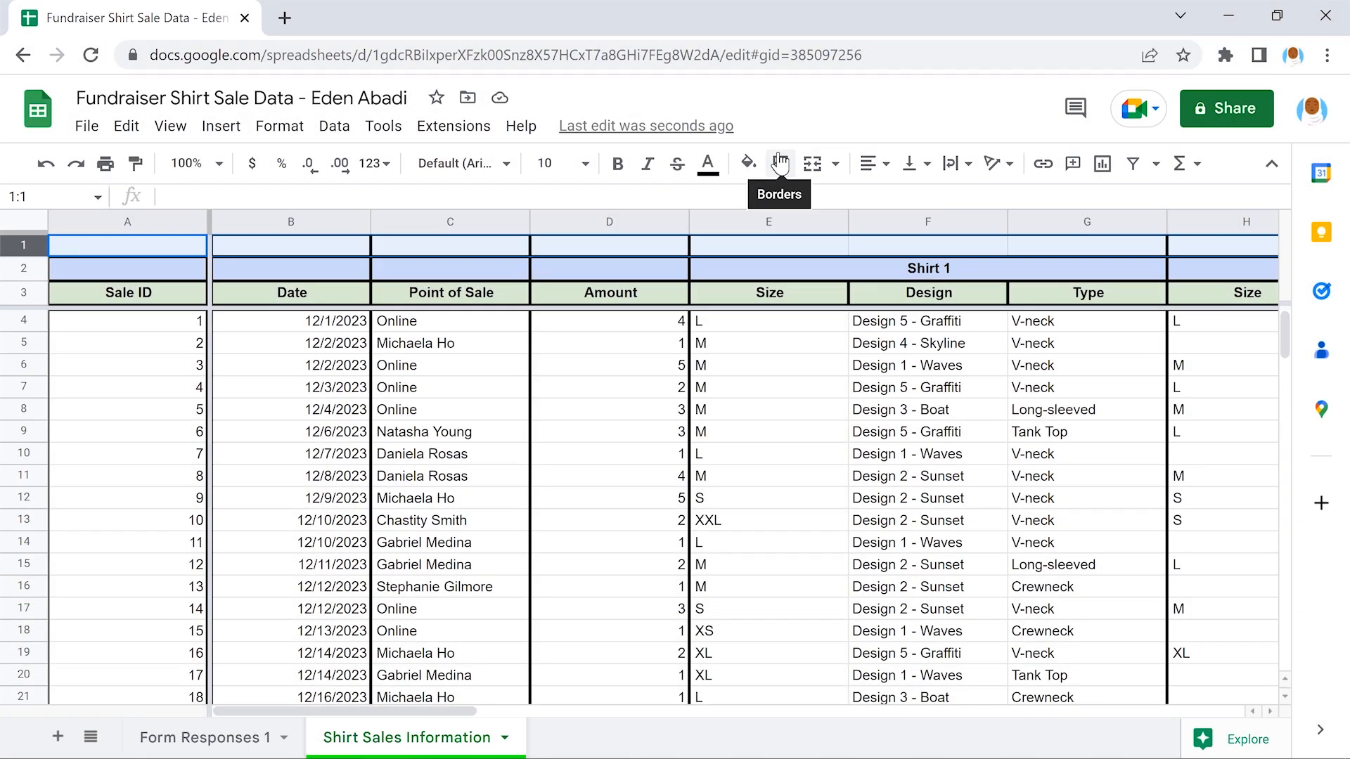
click(779, 164)
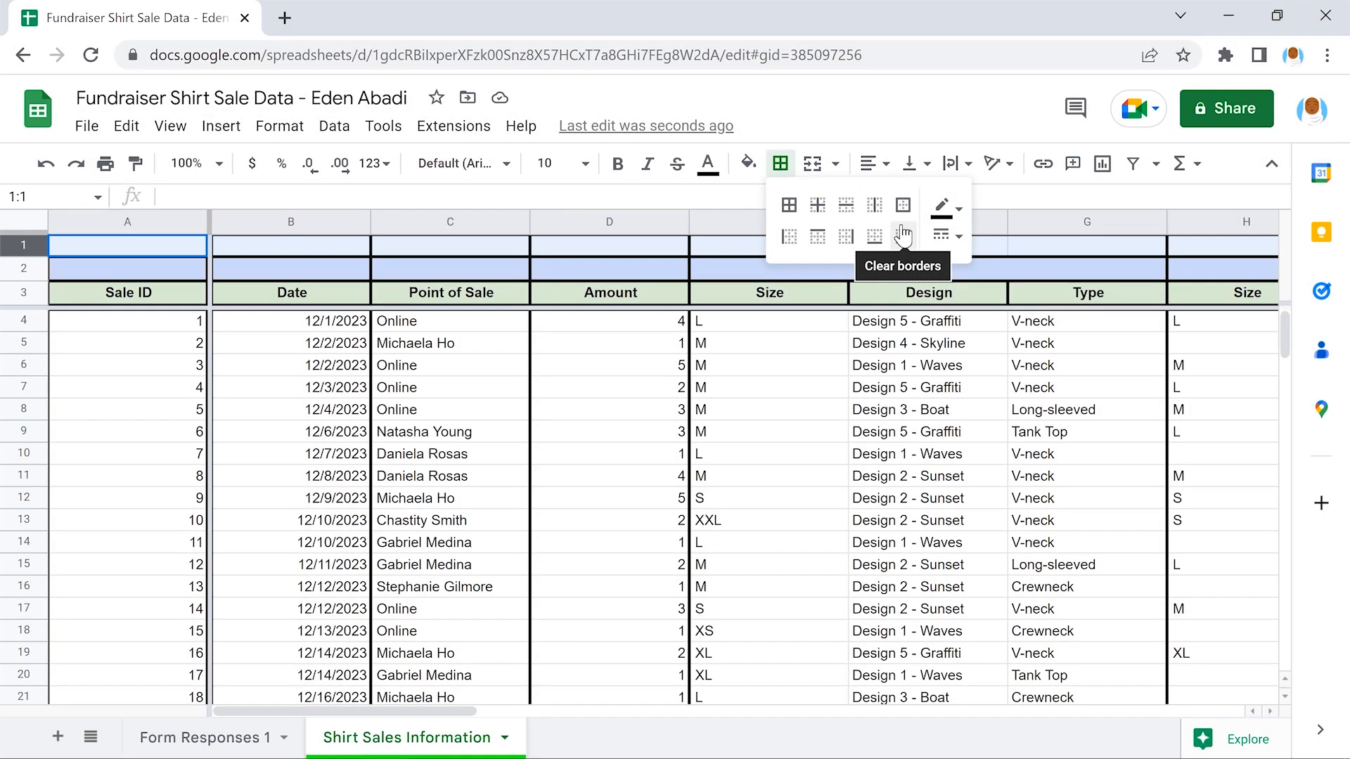
click(903, 235)
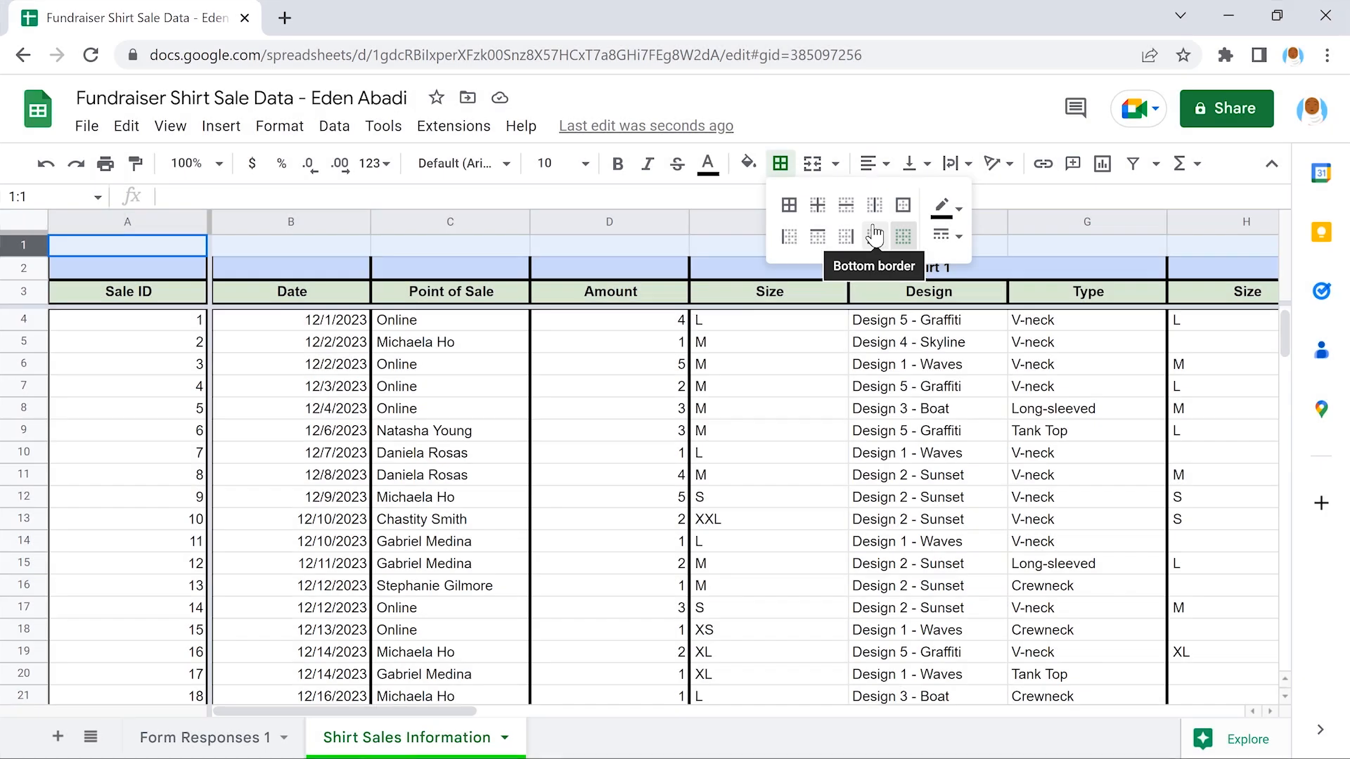
click(875, 234)
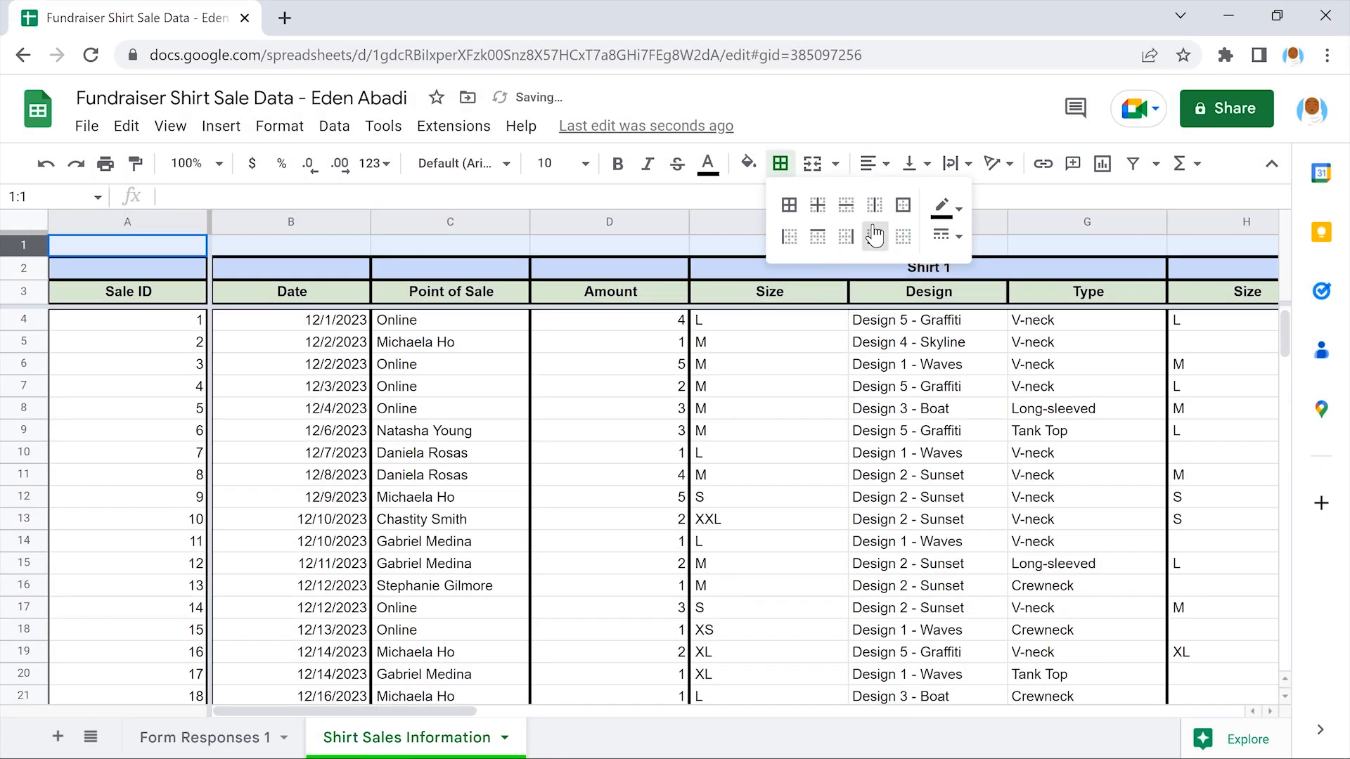
click(769, 344)
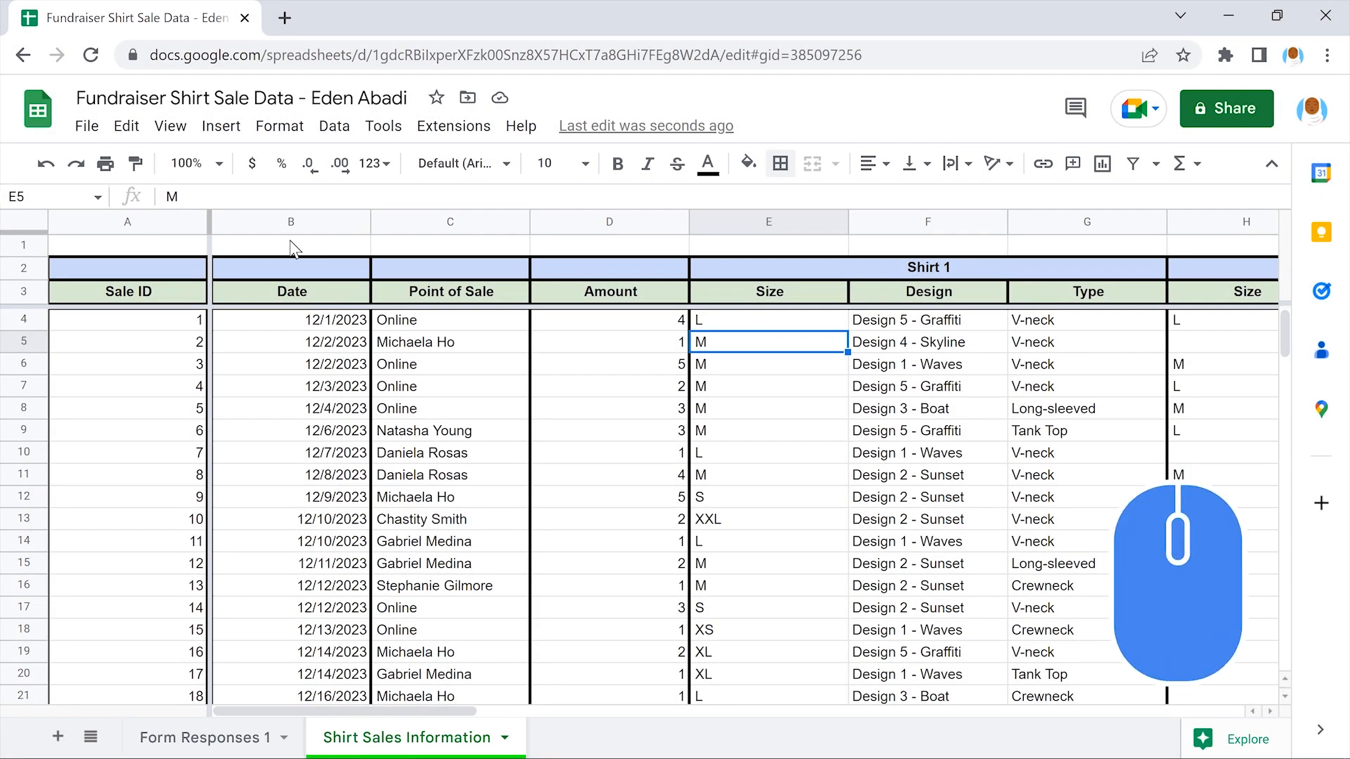
Merge B1:D1 horizontally and enter the title 'Shirt Sales Information'
drag(294, 247, 608, 241)
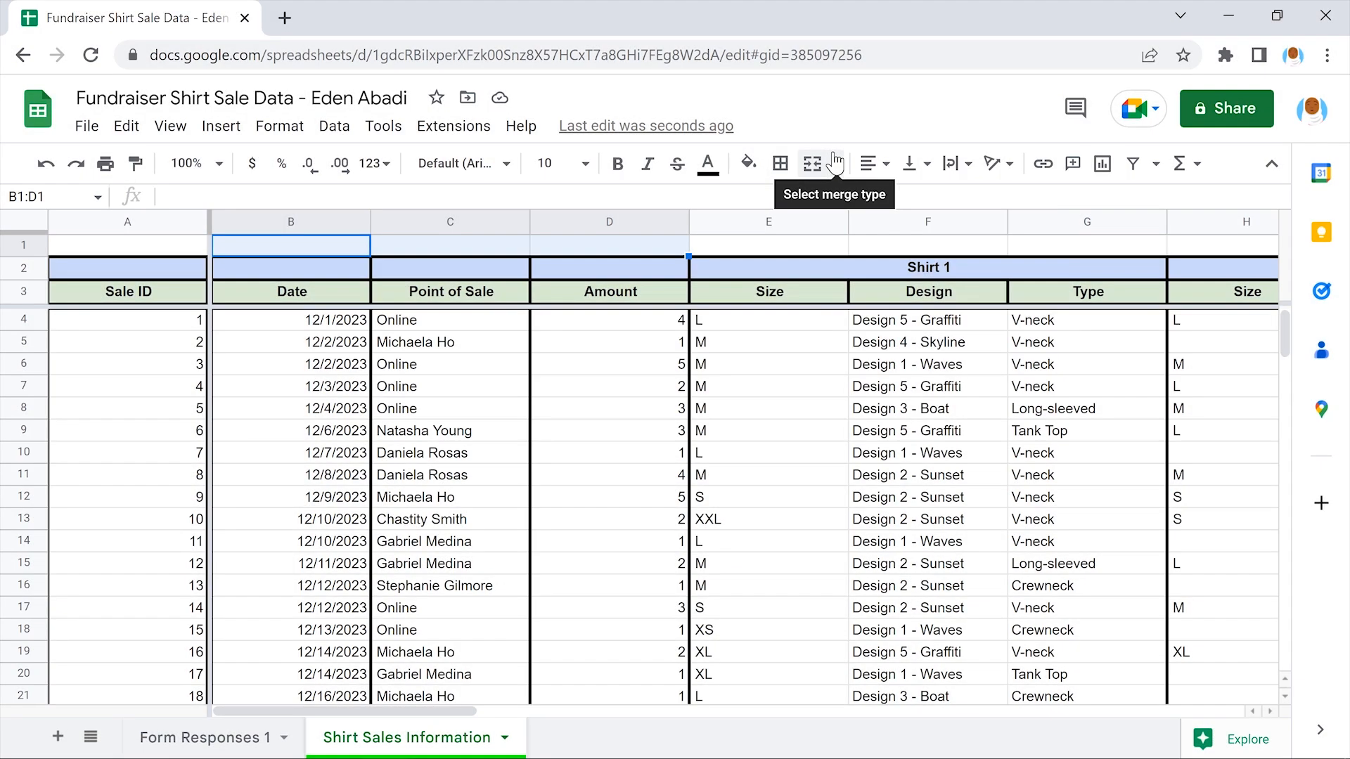
click(835, 162)
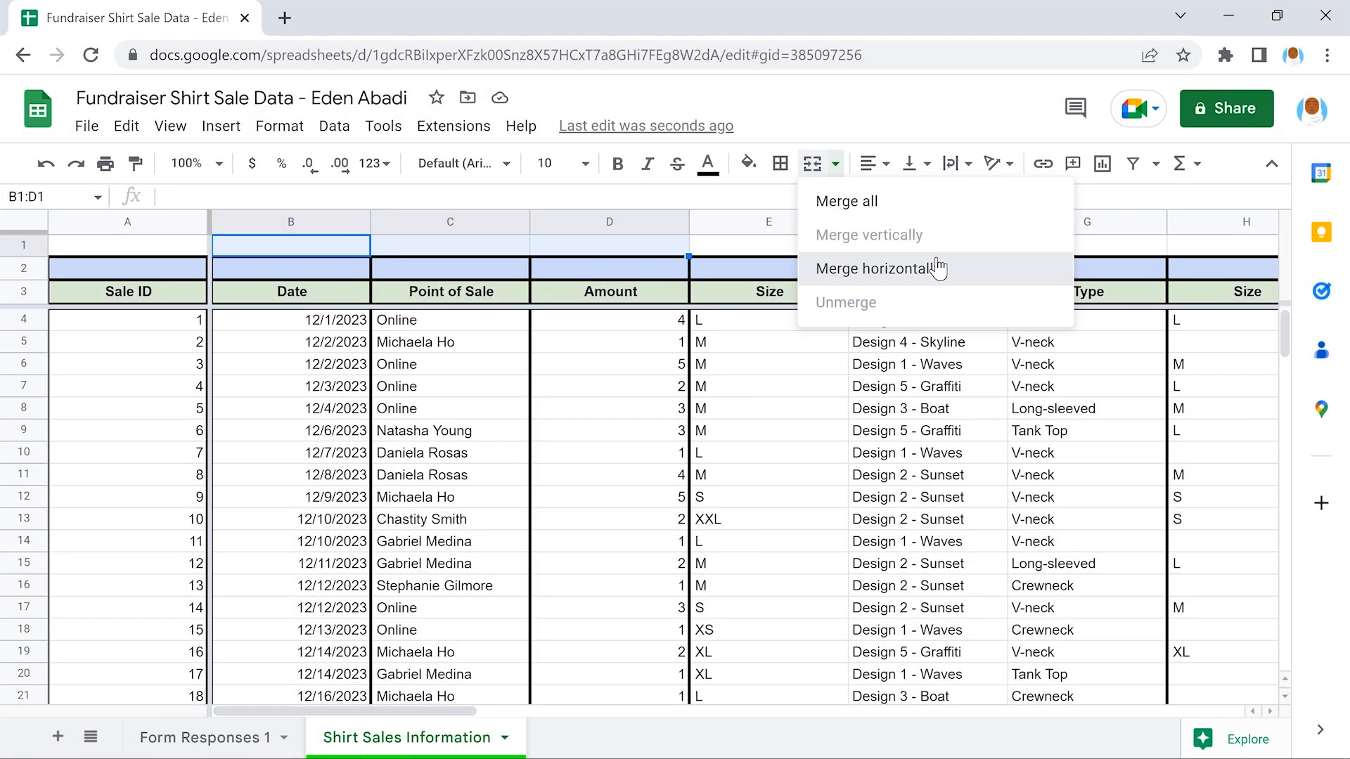
click(939, 268)
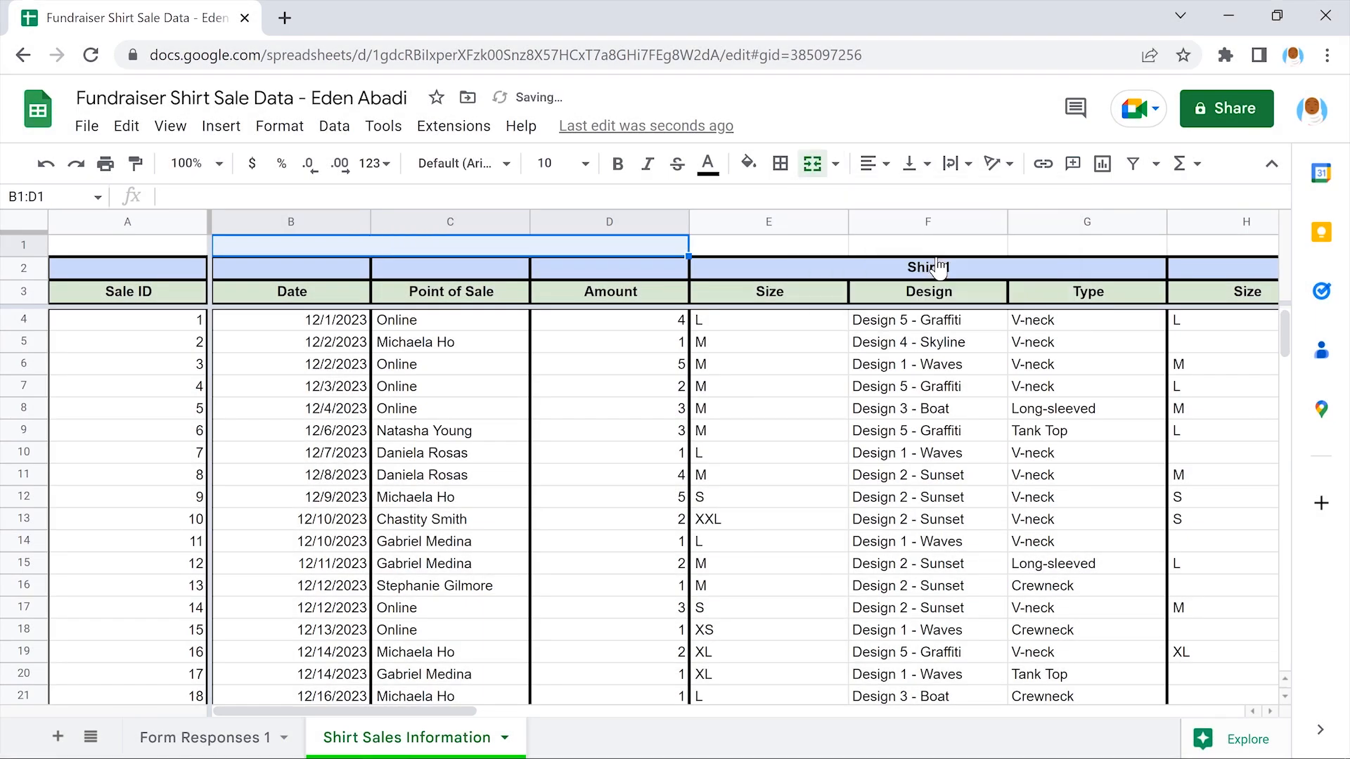
click(930, 249)
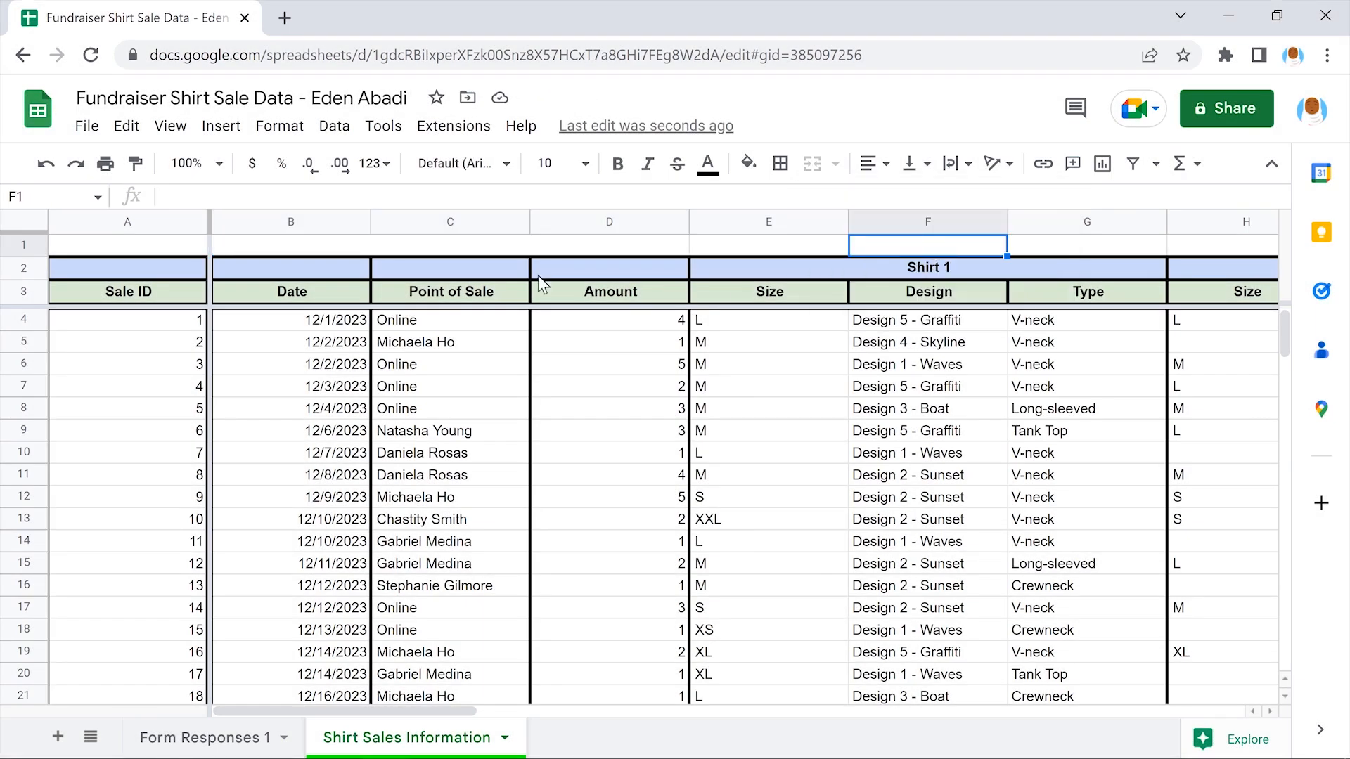
click(451, 246)
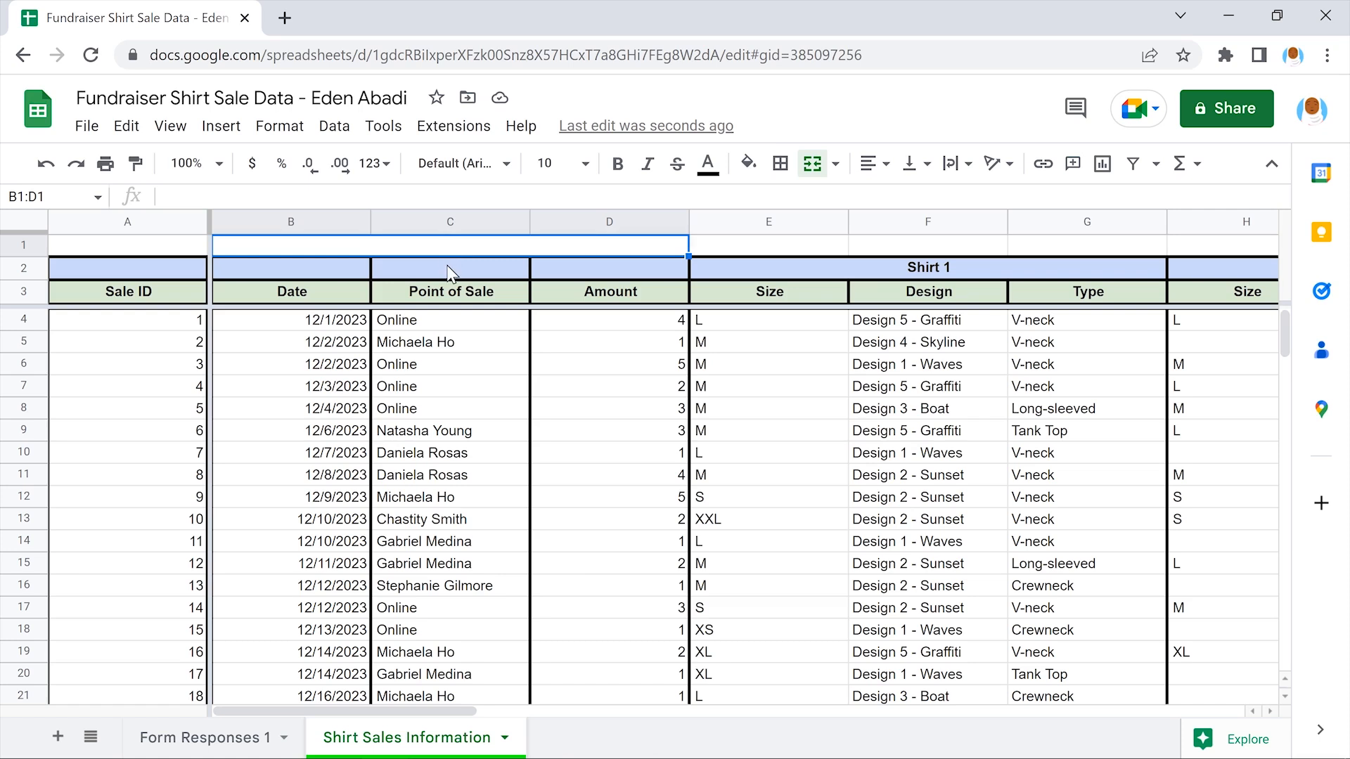
text(Shirt Sales Information)
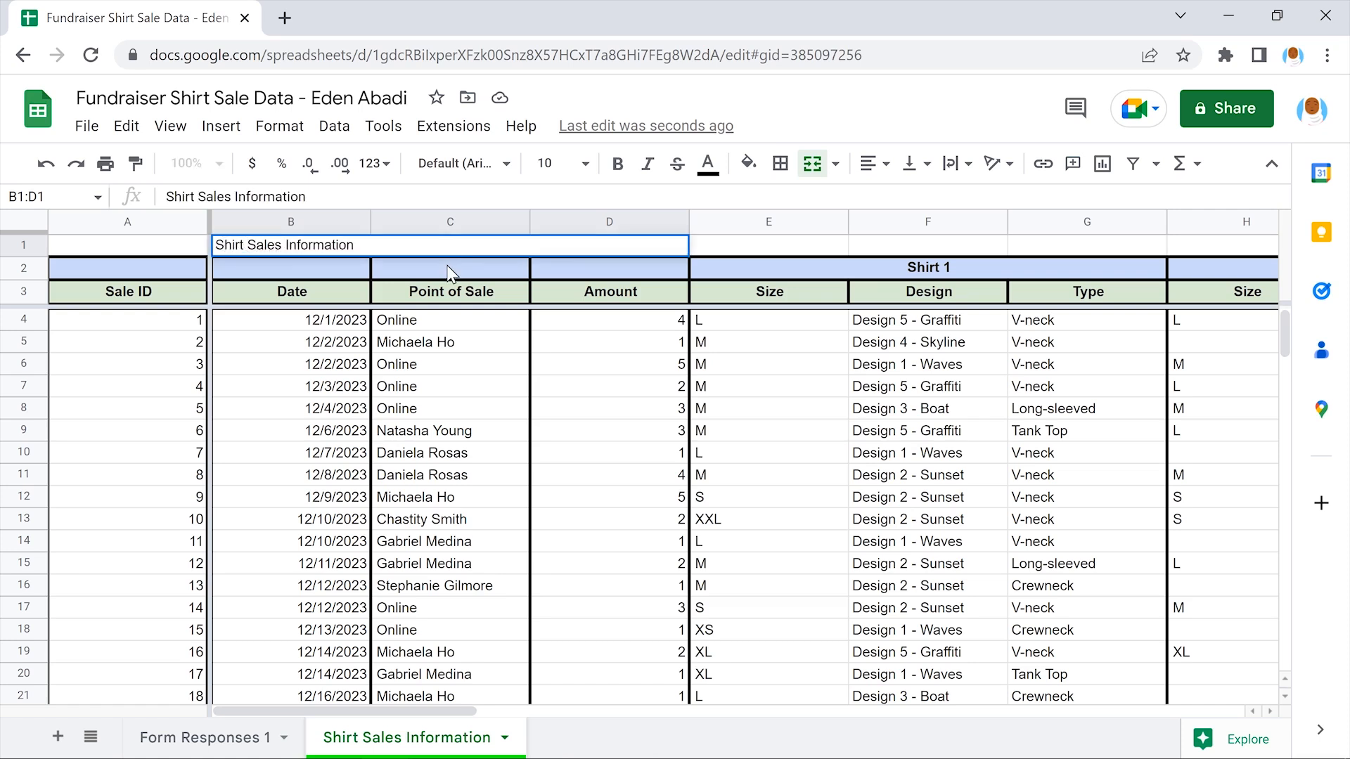
click(451, 269)
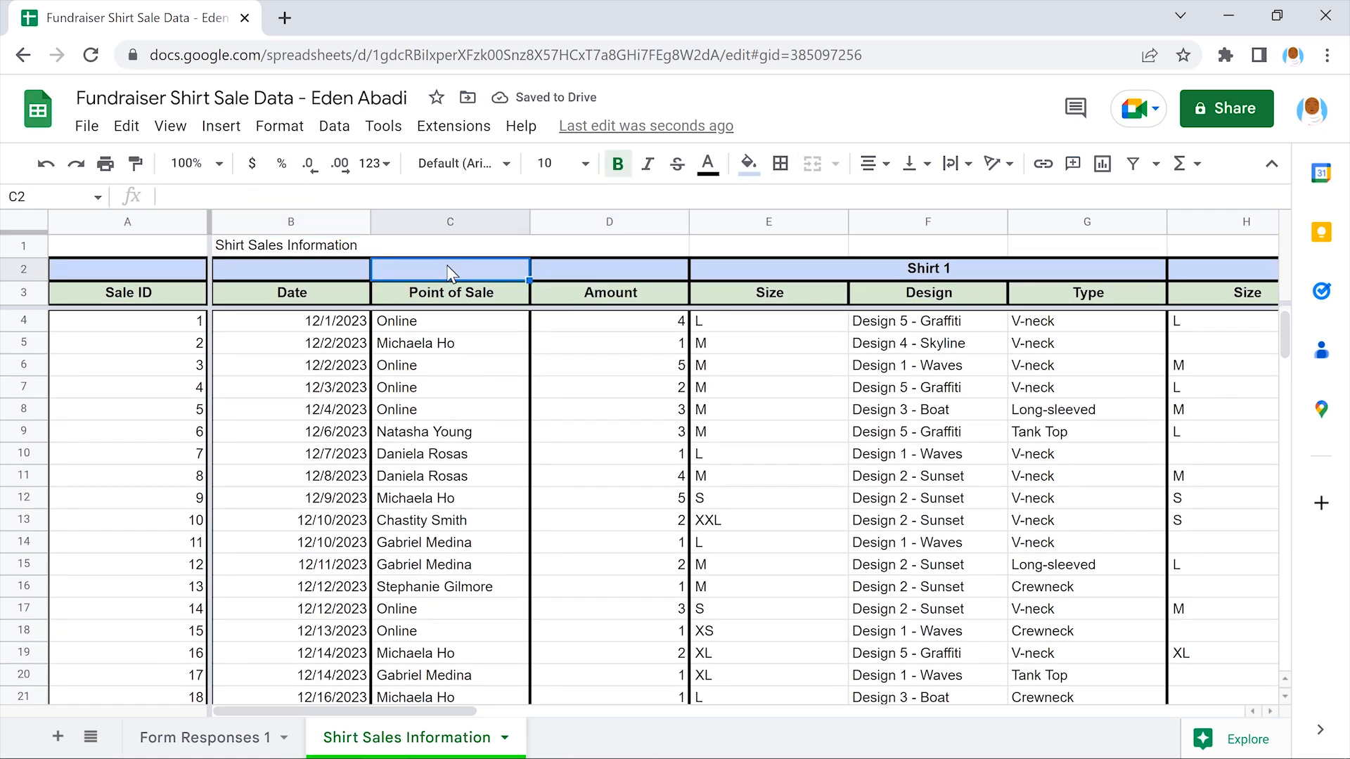
click(449, 246)
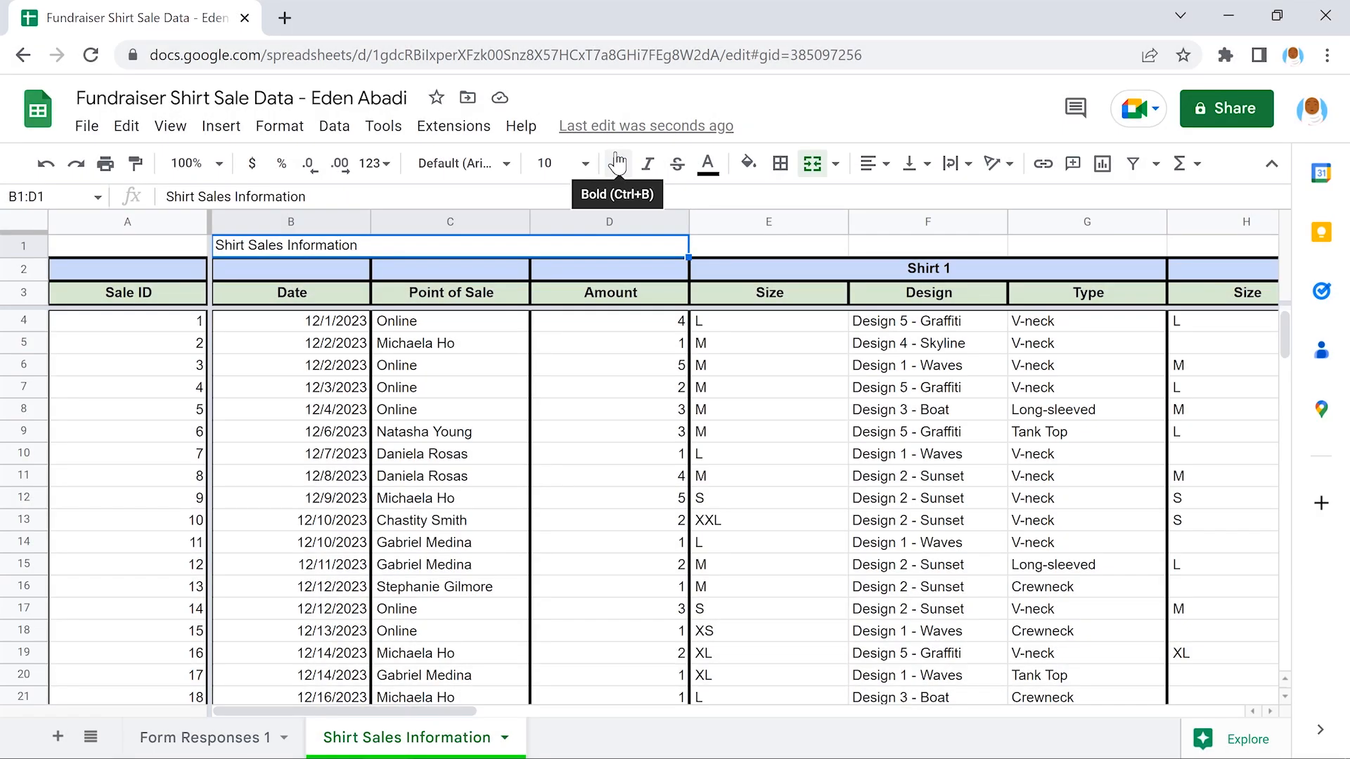
Make the title bold, non-italic, at font size 24
click(617, 163)
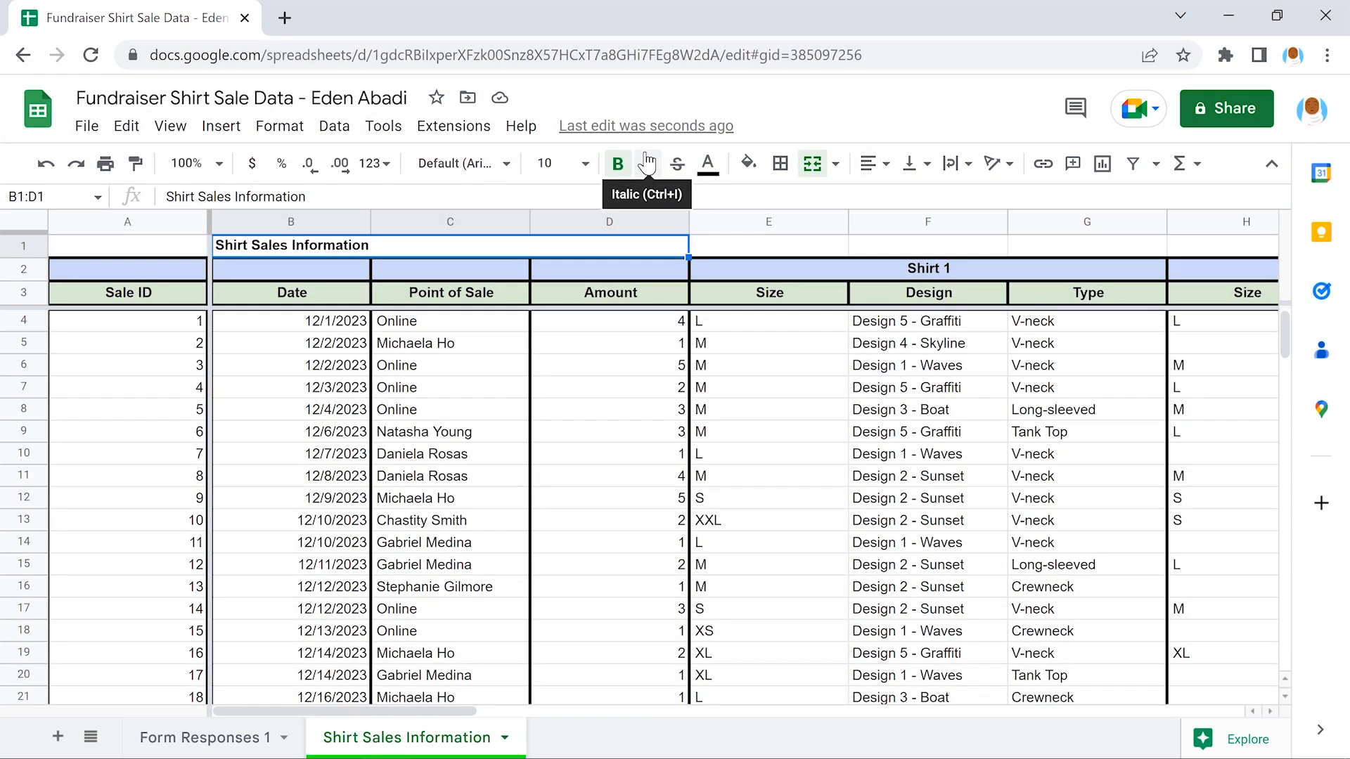
click(647, 164)
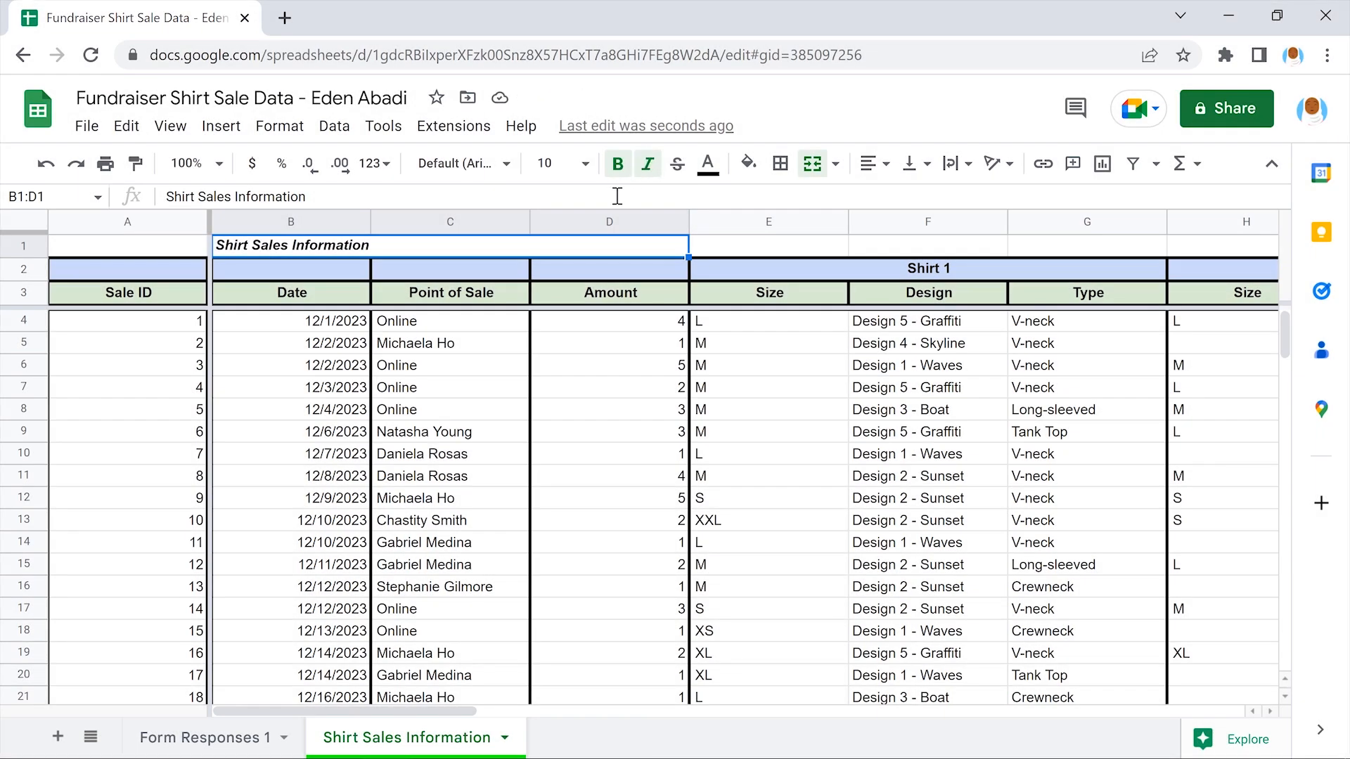
click(647, 163)
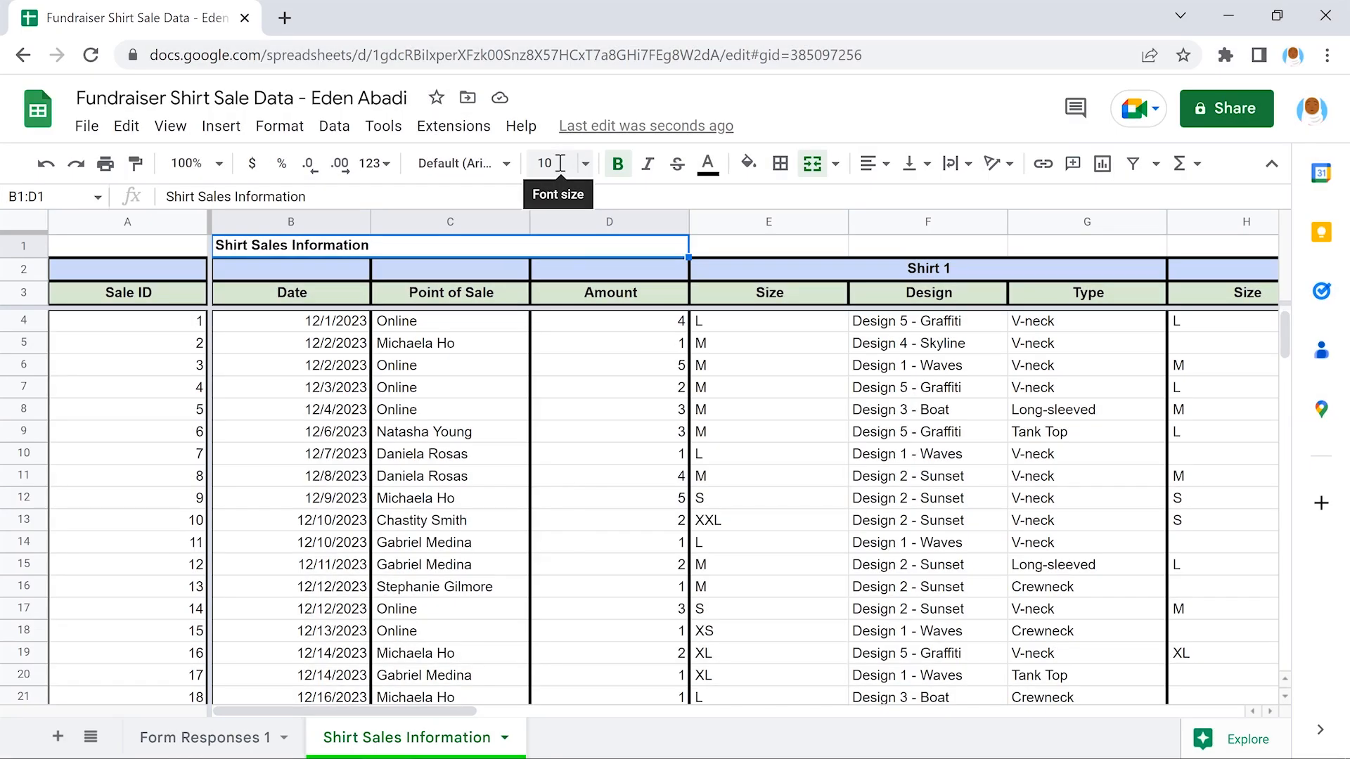
click(560, 163)
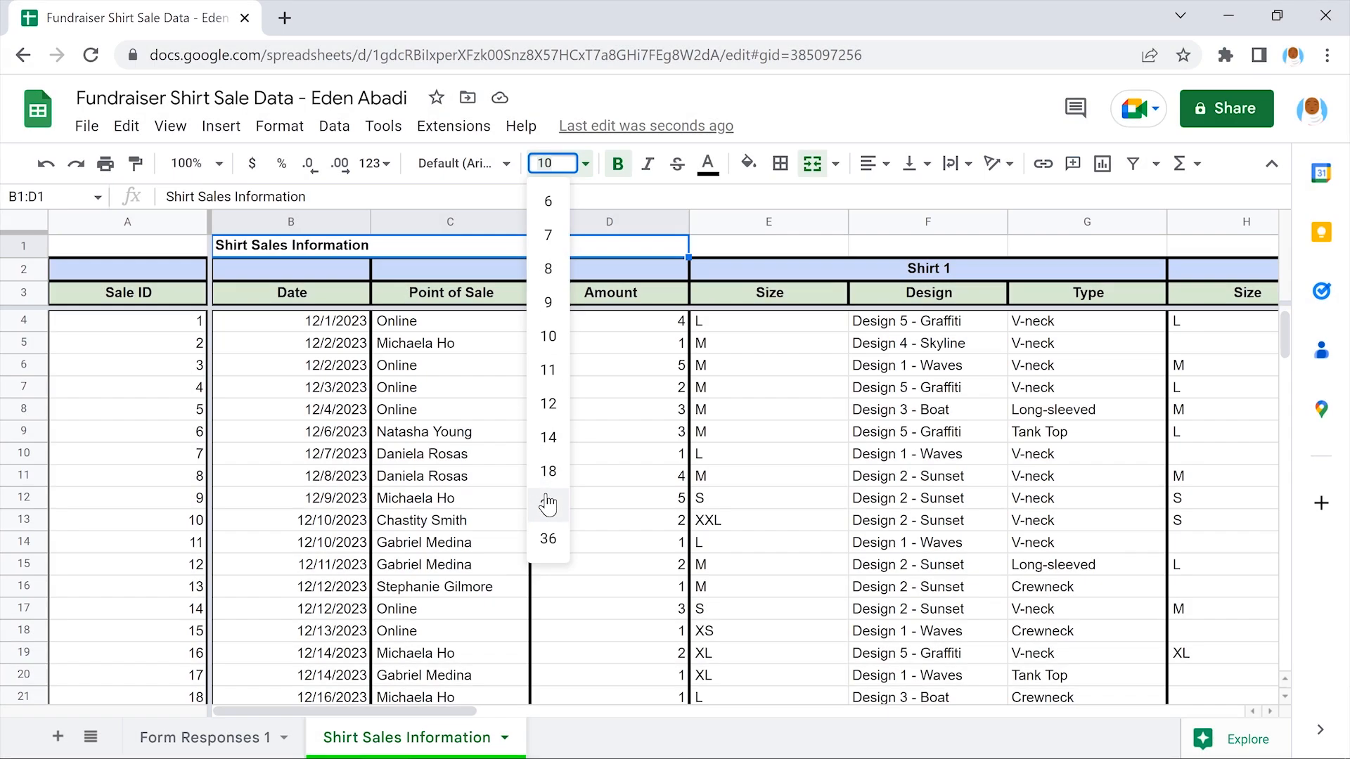
click(547, 505)
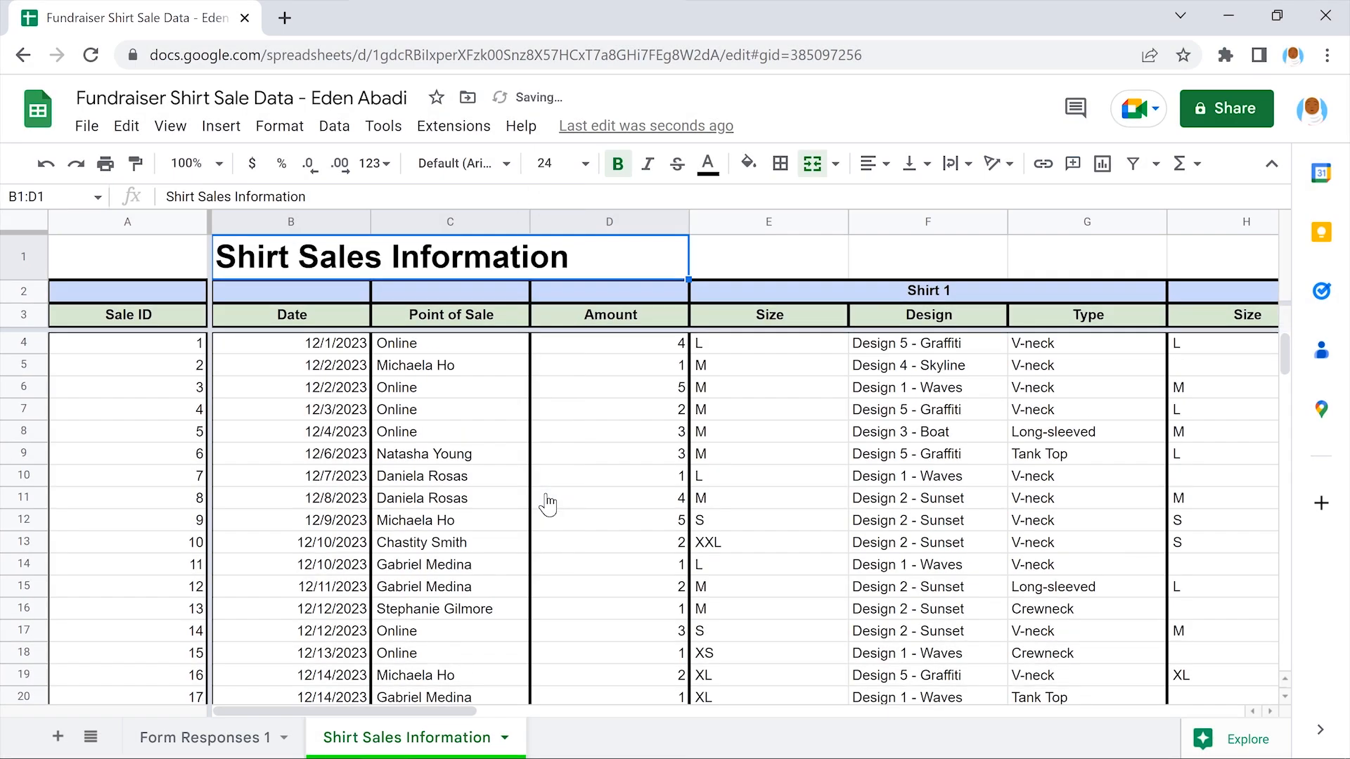
click(548, 501)
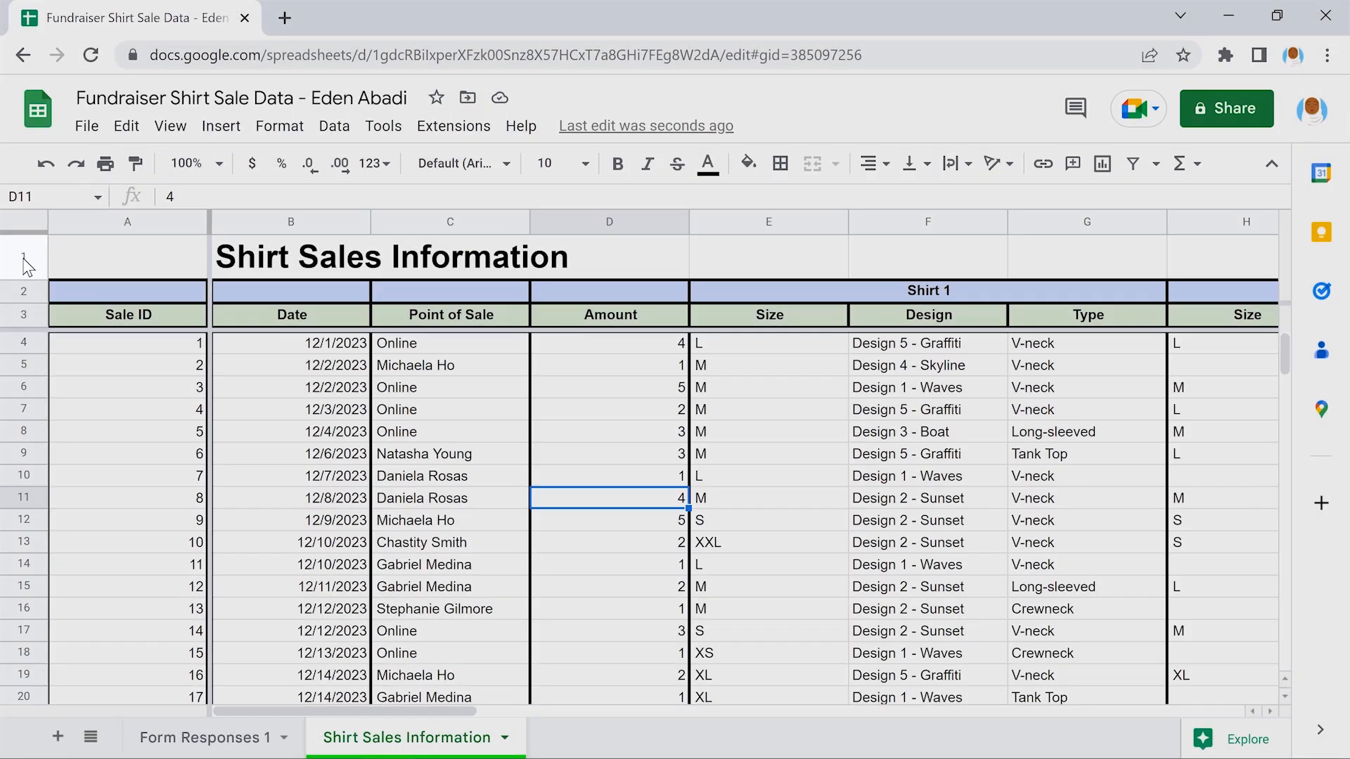
Fill the whole title row 1 with light magenta 3
click(25, 260)
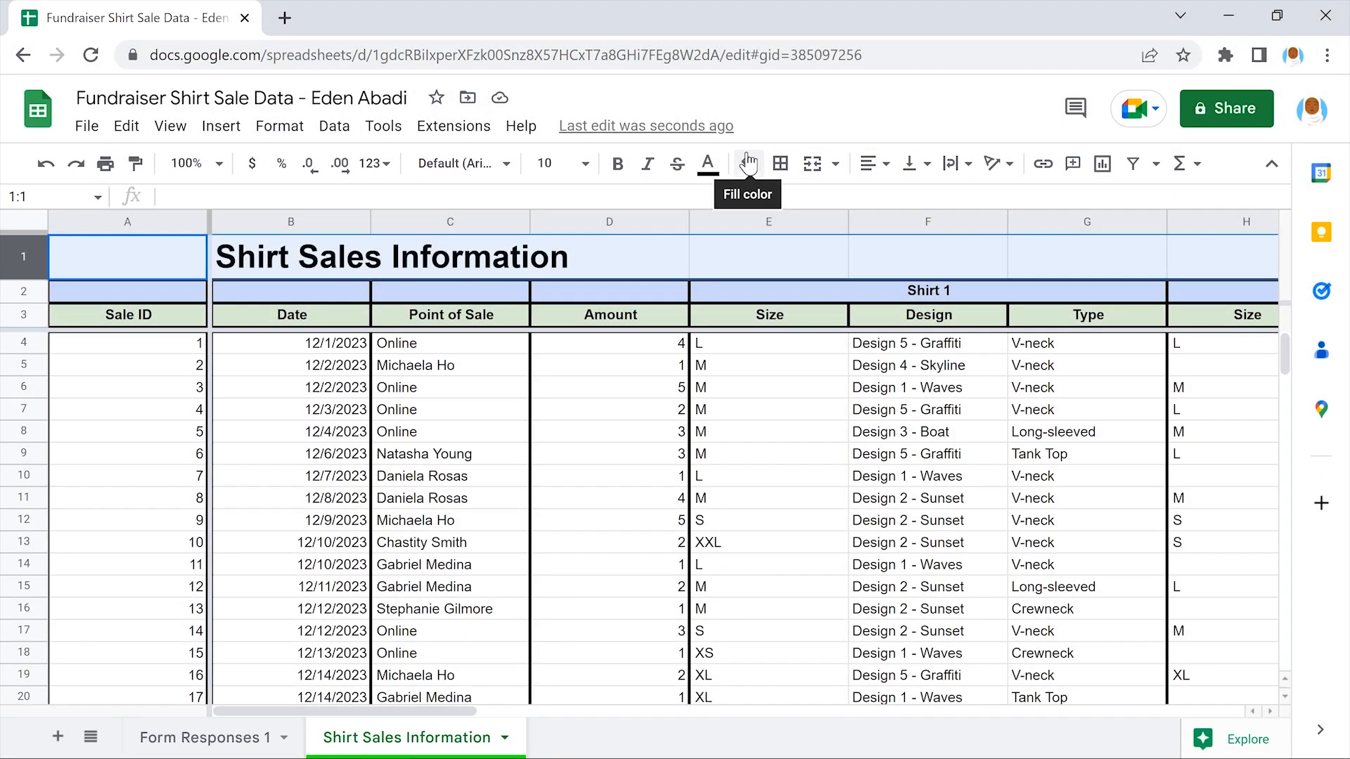
click(748, 163)
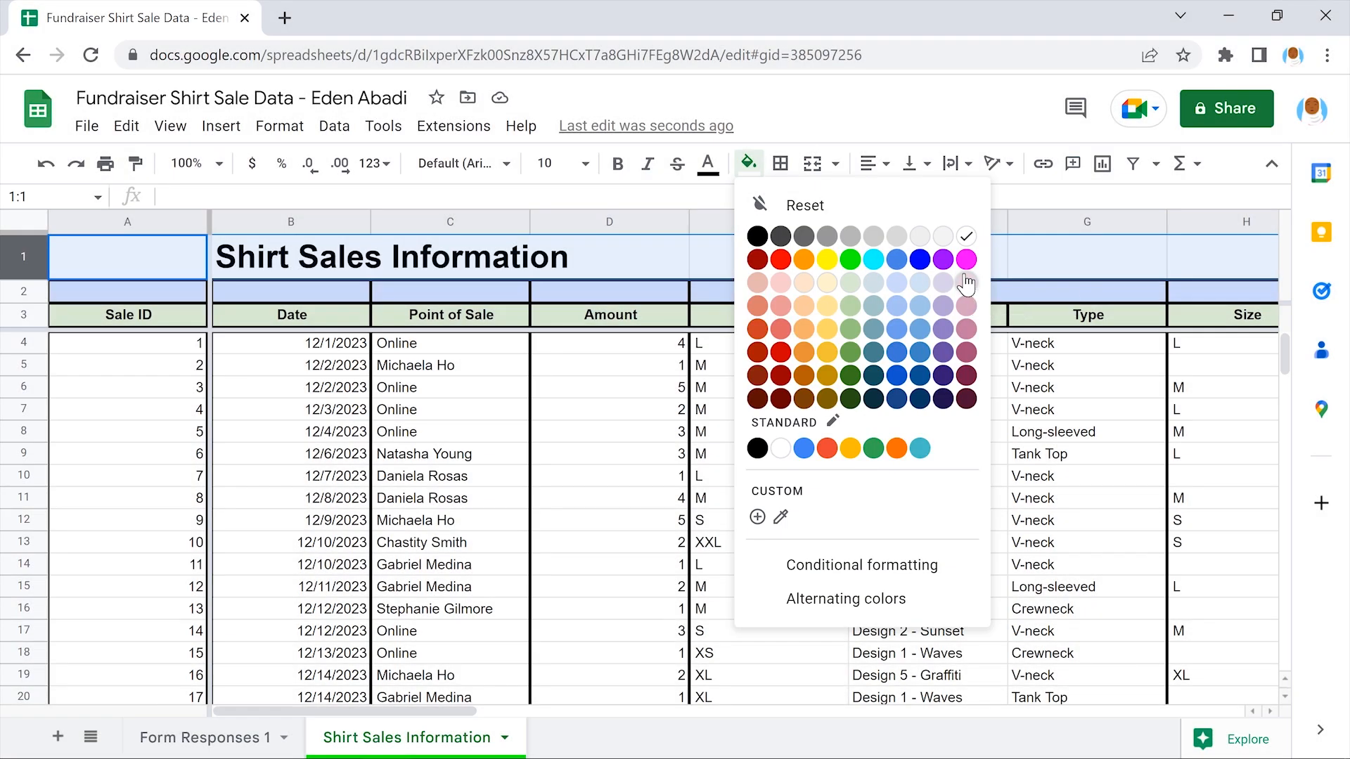
click(966, 282)
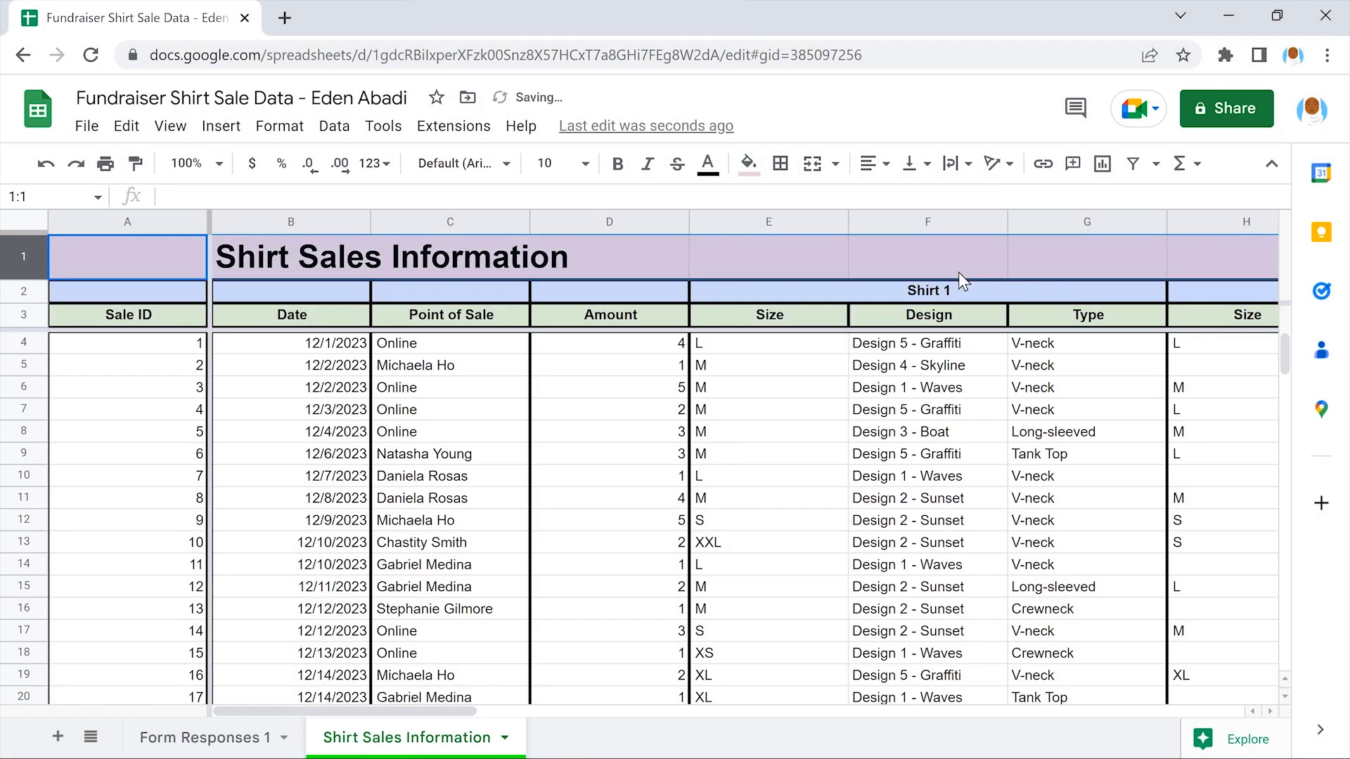
click(926, 249)
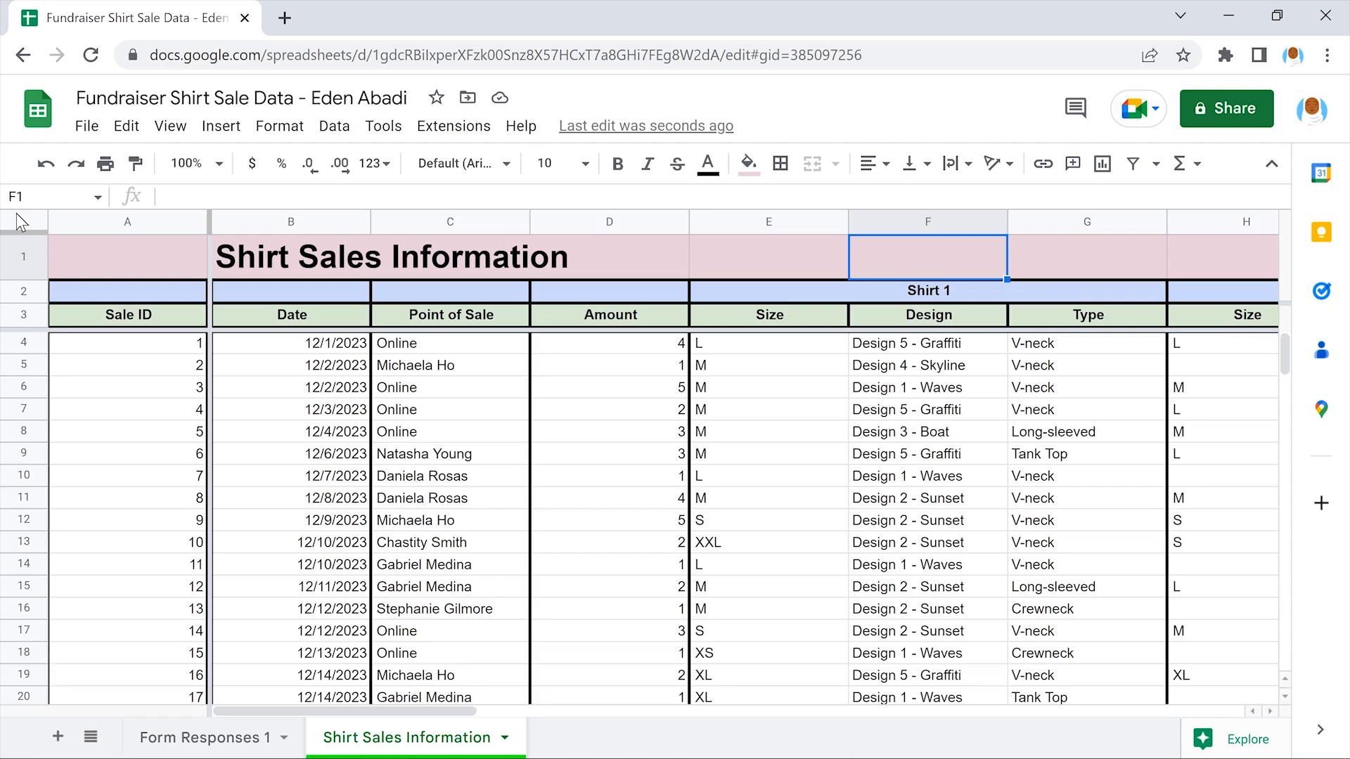
click(18, 219)
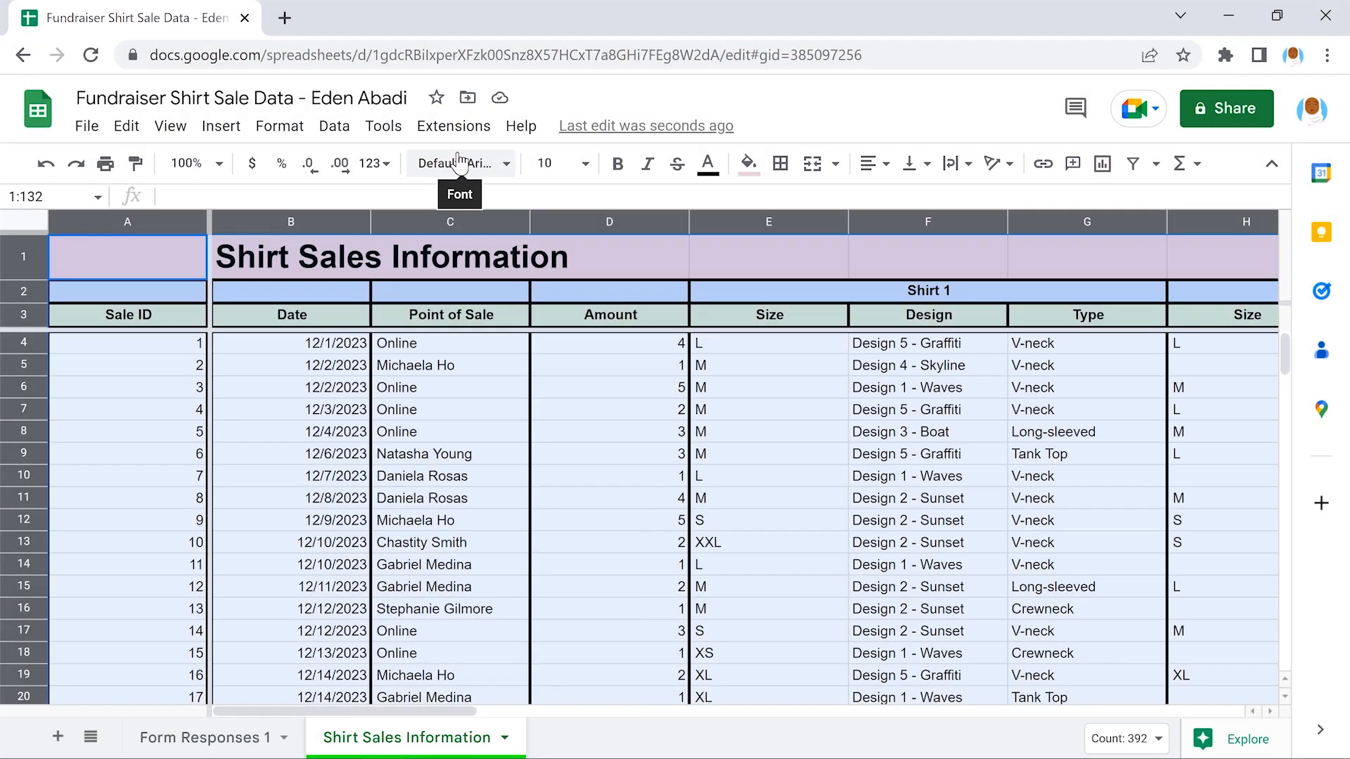
Change the font of the entire selected sheet to Poppins
click(460, 162)
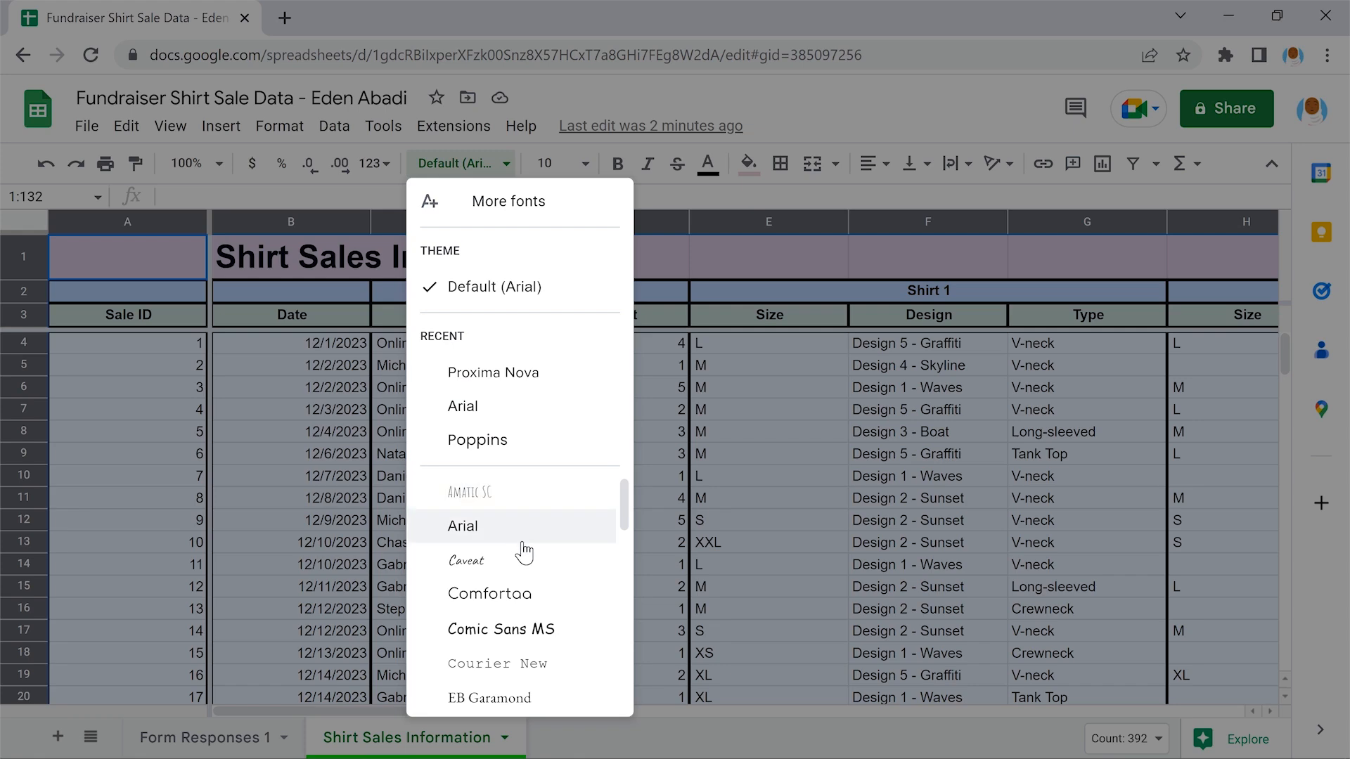
scroll(523, 552, down, 8)
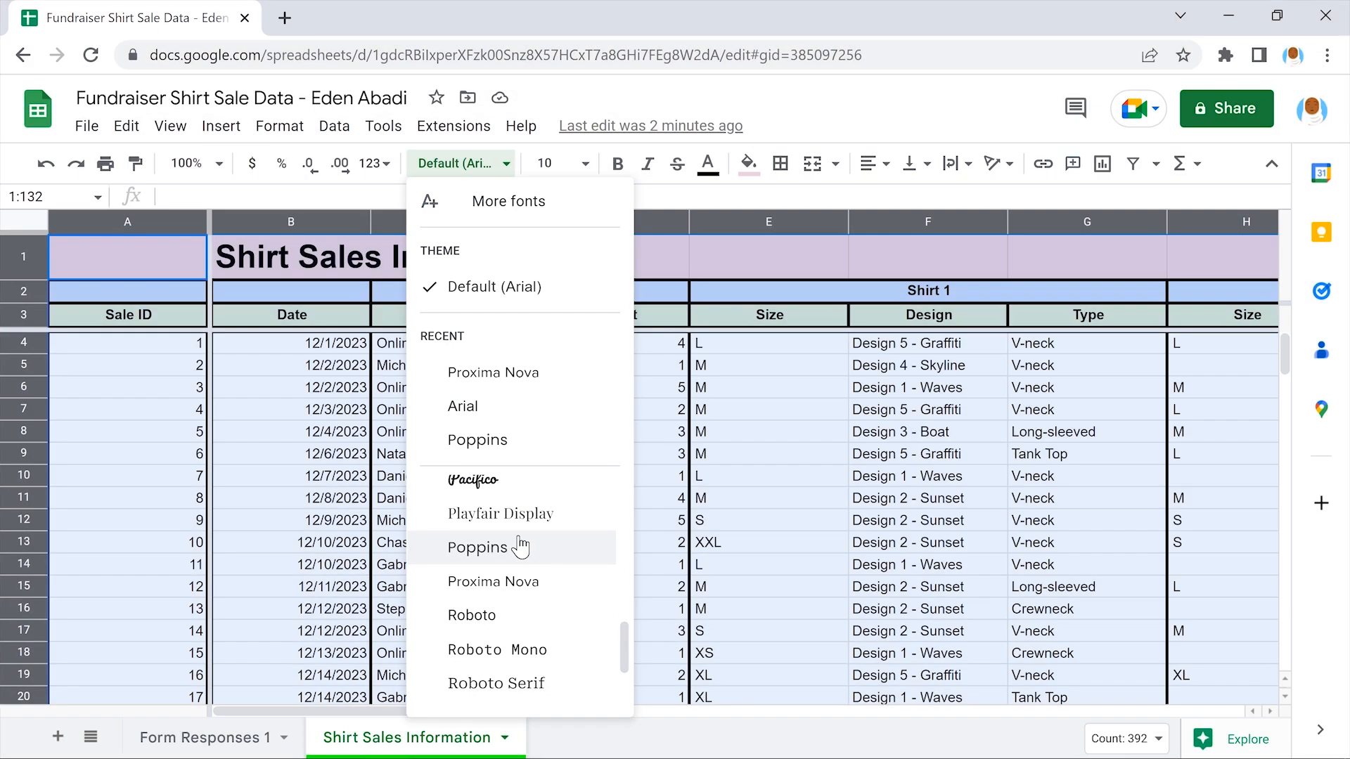
click(521, 548)
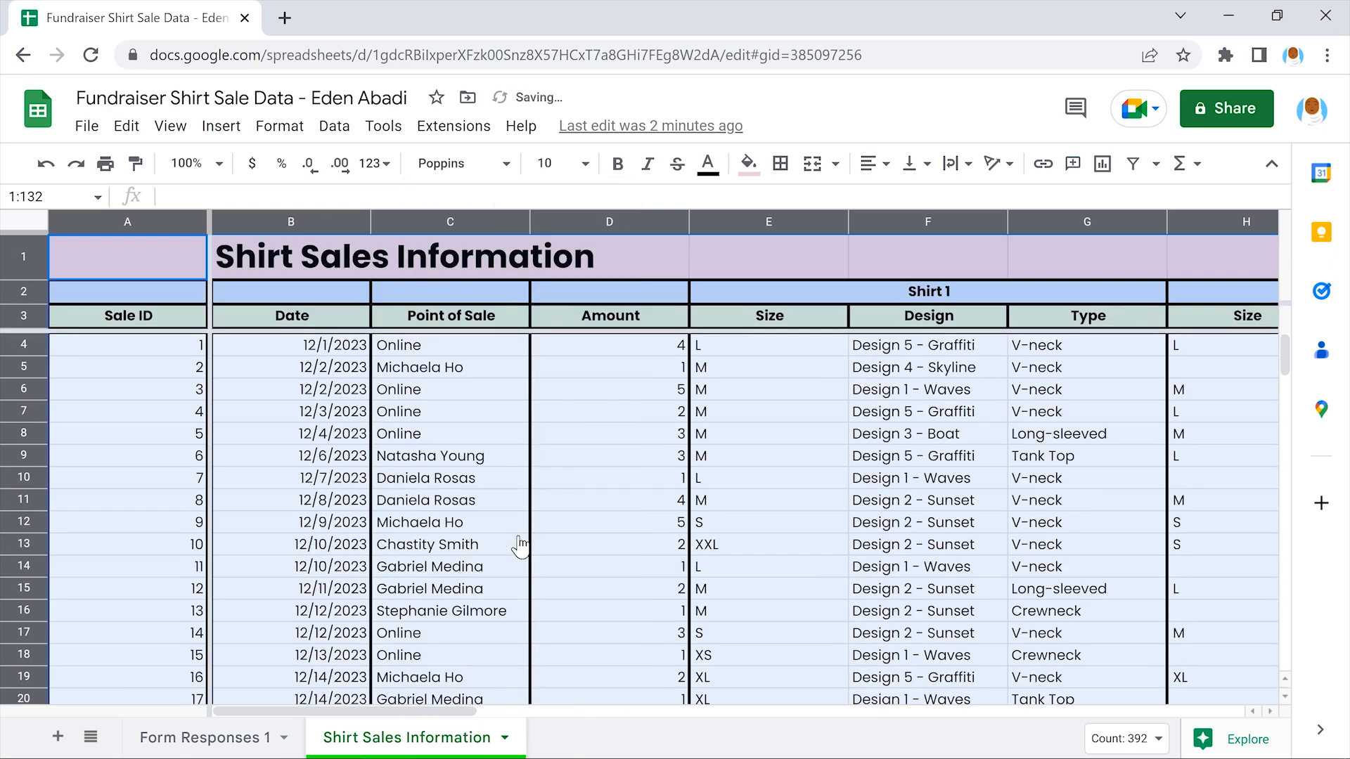
click(609, 543)
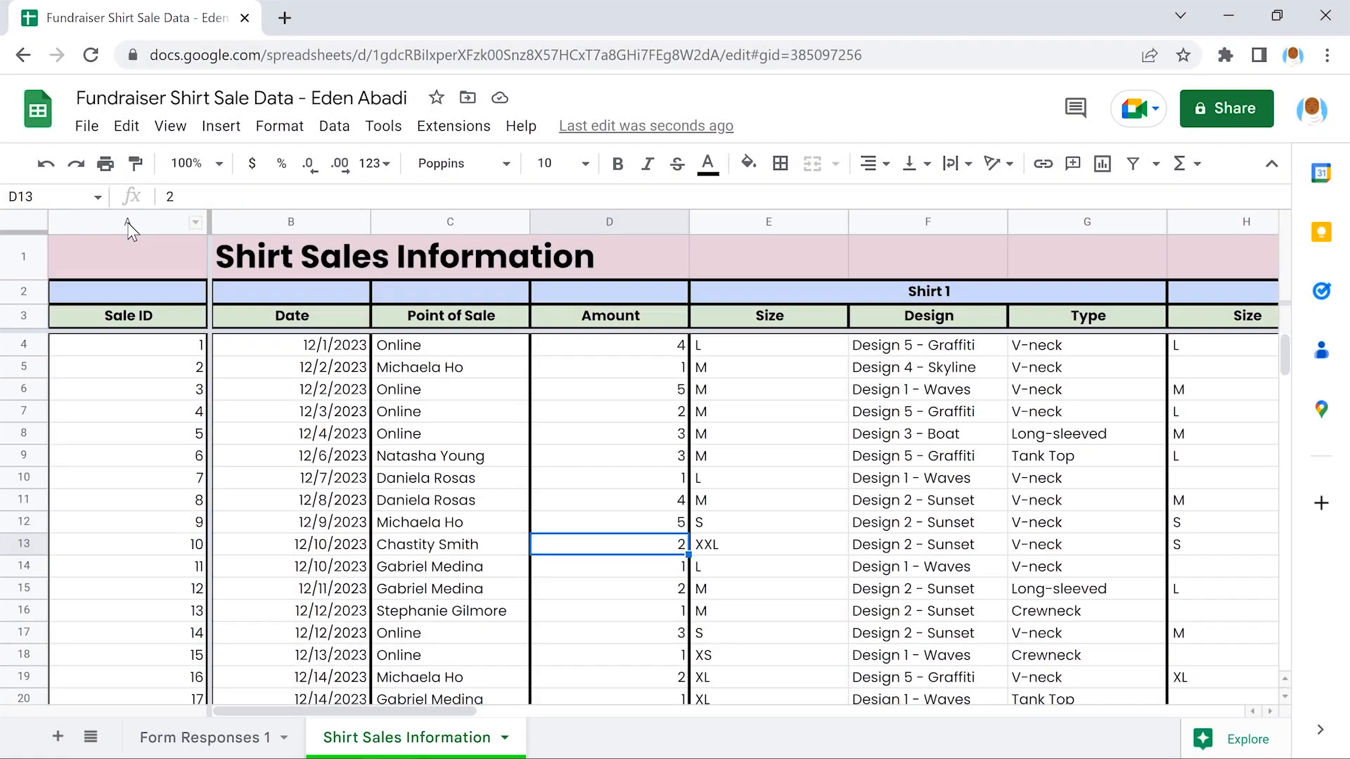
Select columns A through U and narrow them all together
click(127, 223)
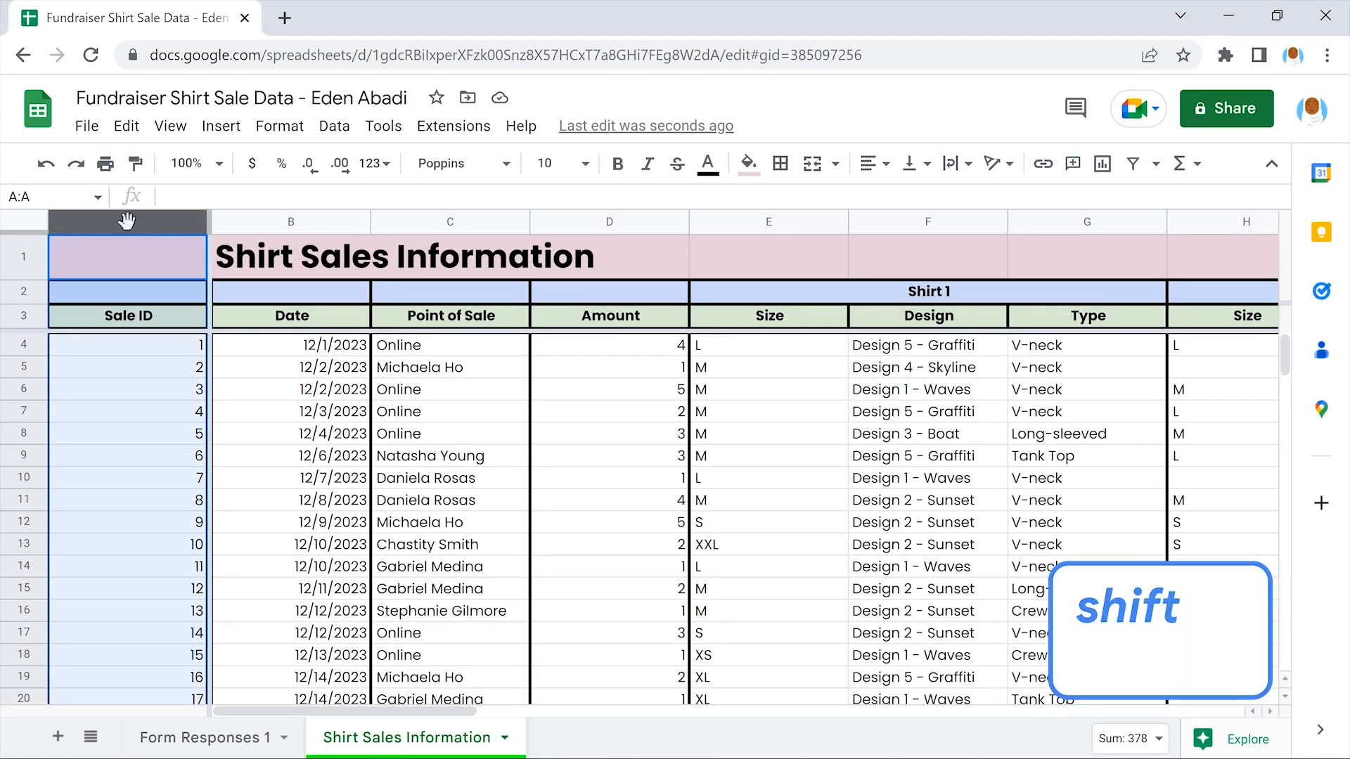
scroll(127, 221, right, 12)
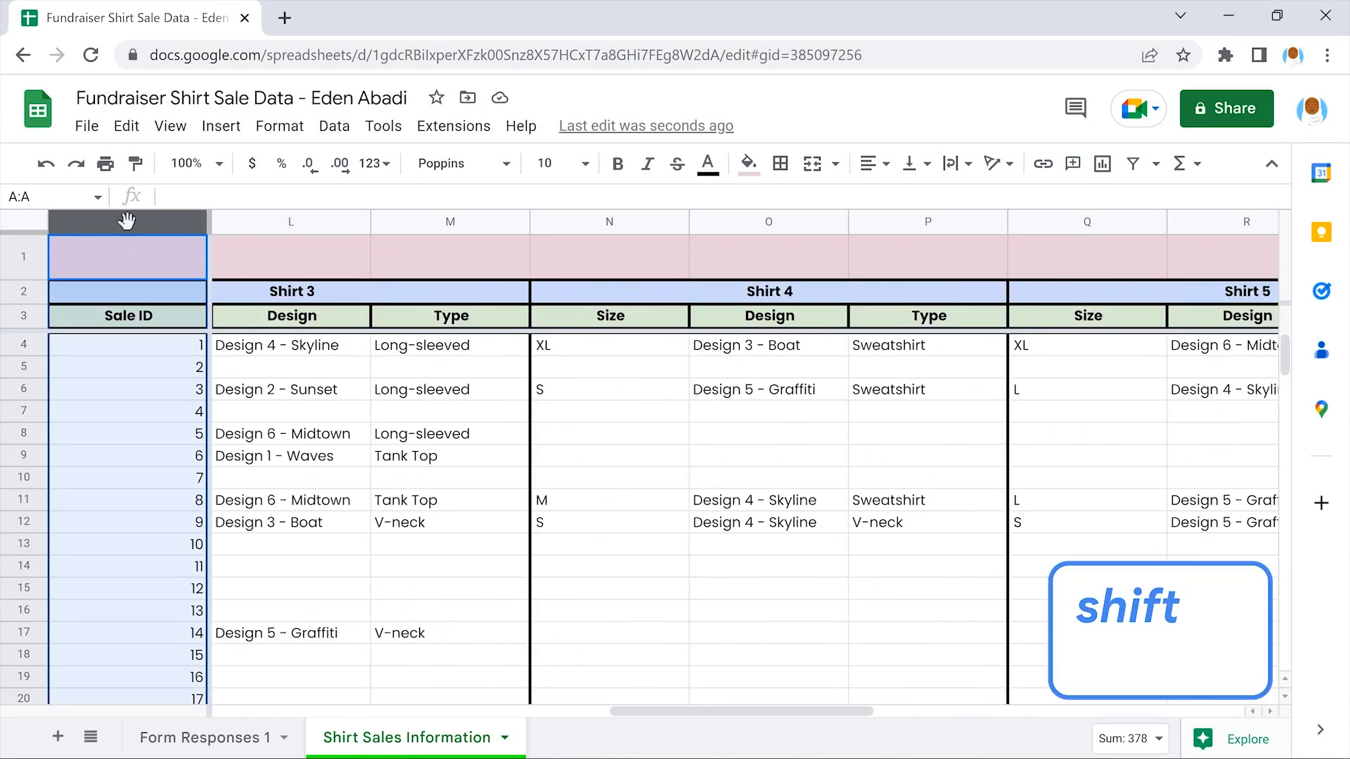
scroll(127, 221, right, 2)
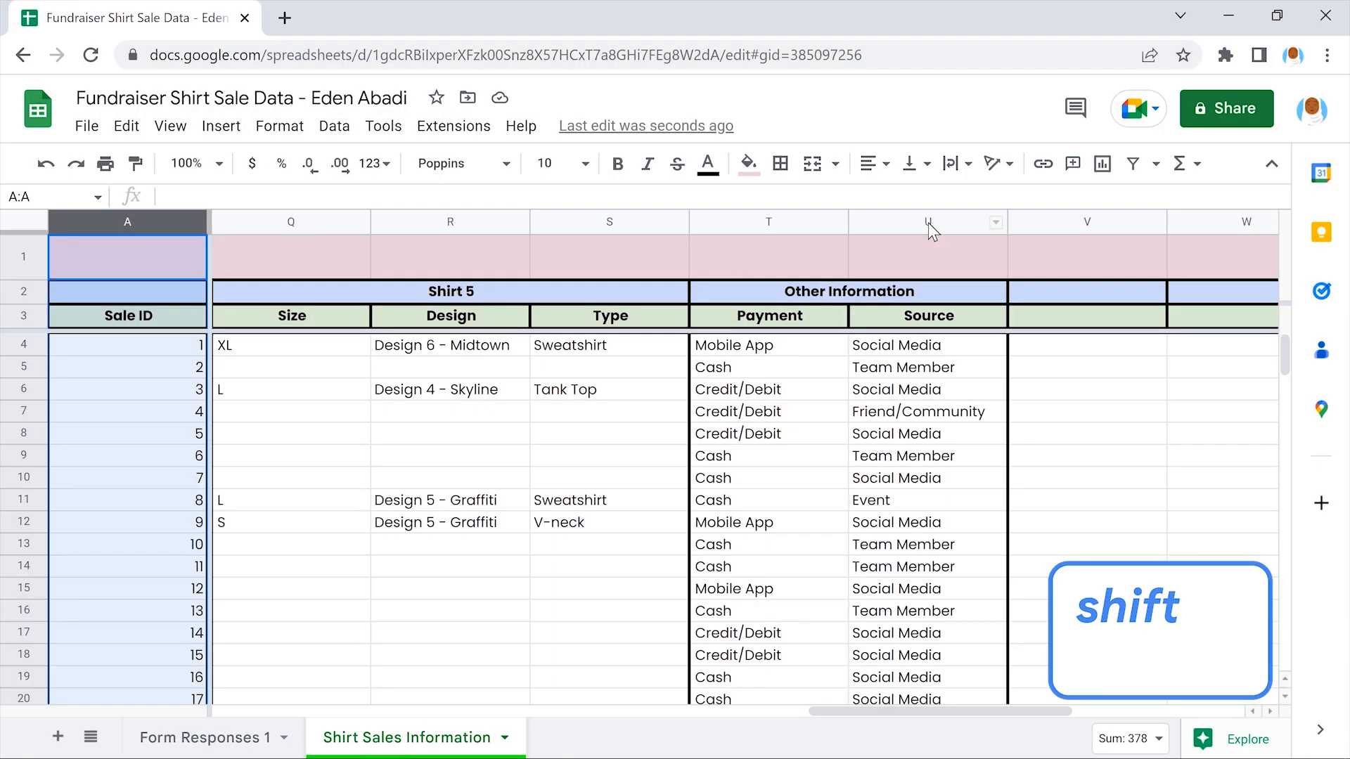
shift+click(928, 222)
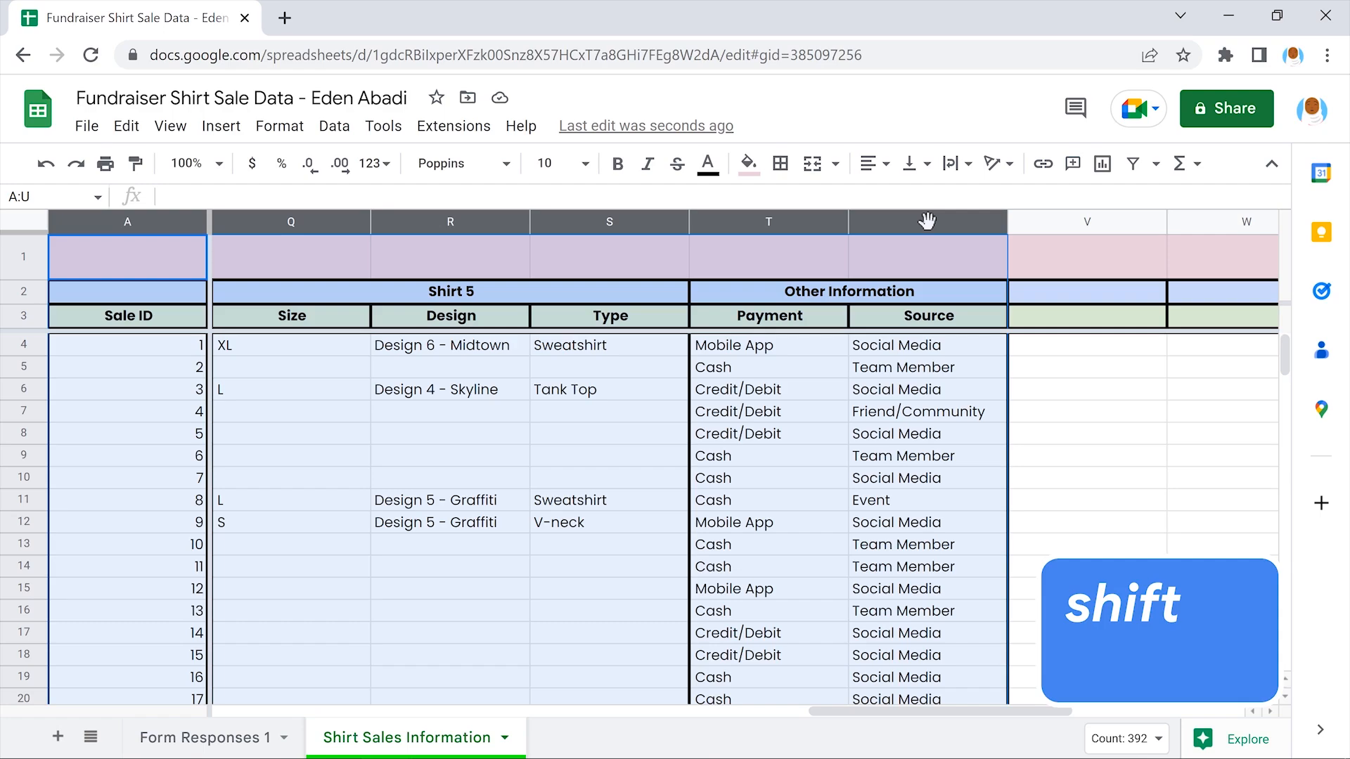
scroll(928, 222, left, 8)
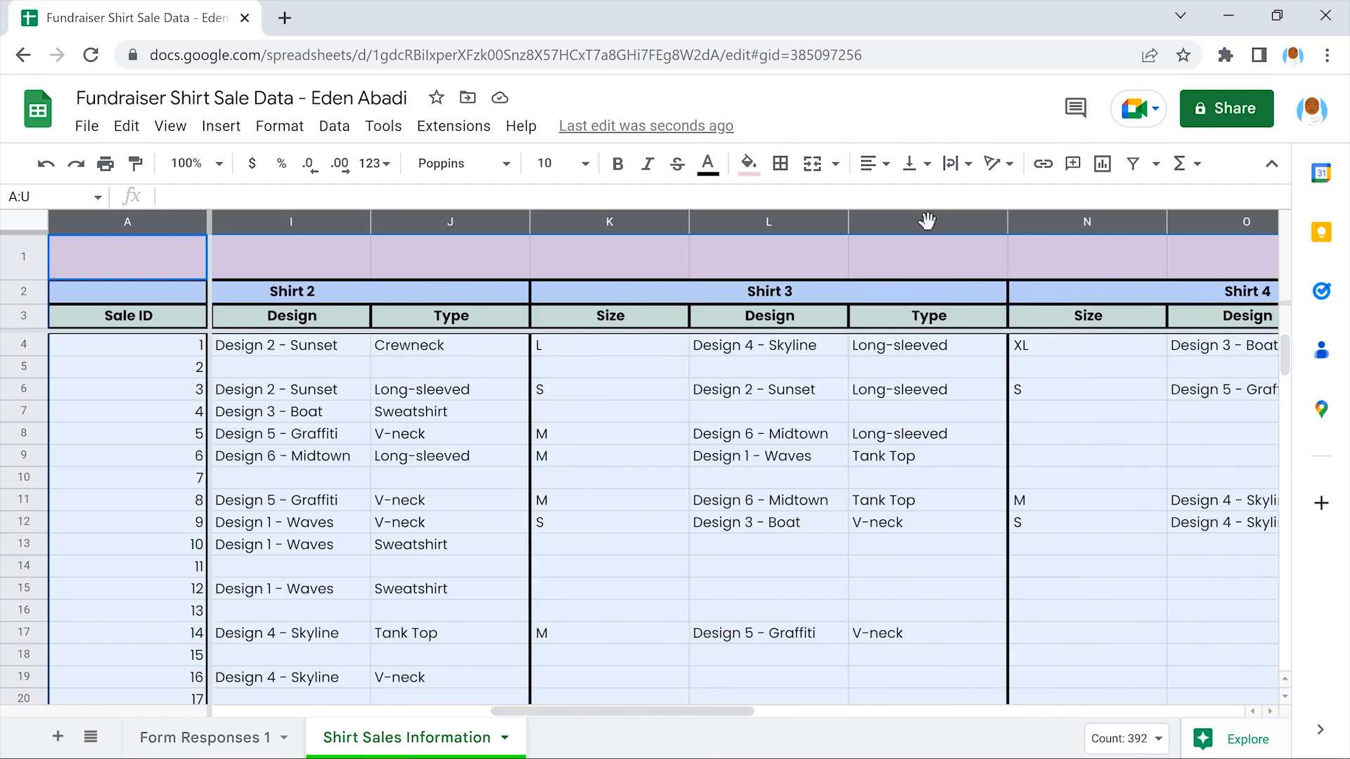
scroll(928, 223, left, 7)
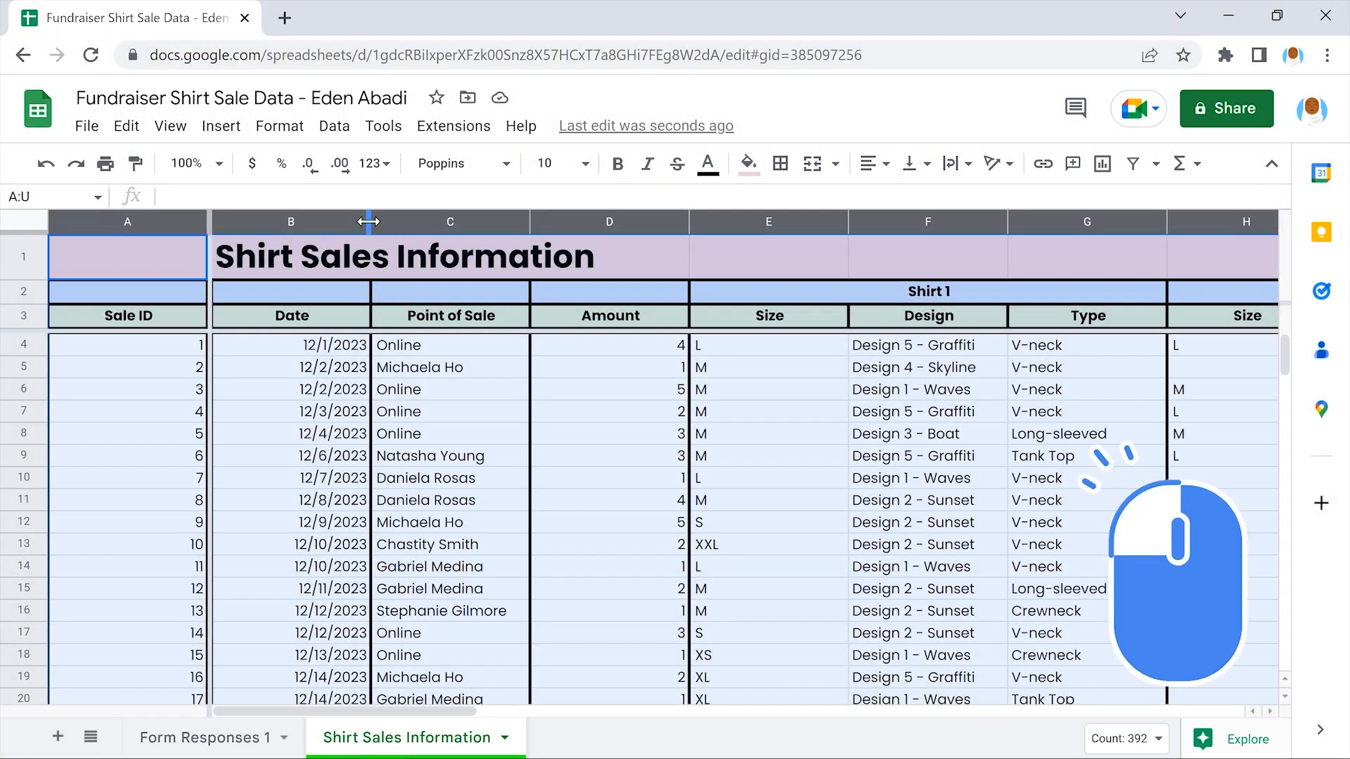
drag(368, 221, 345, 221)
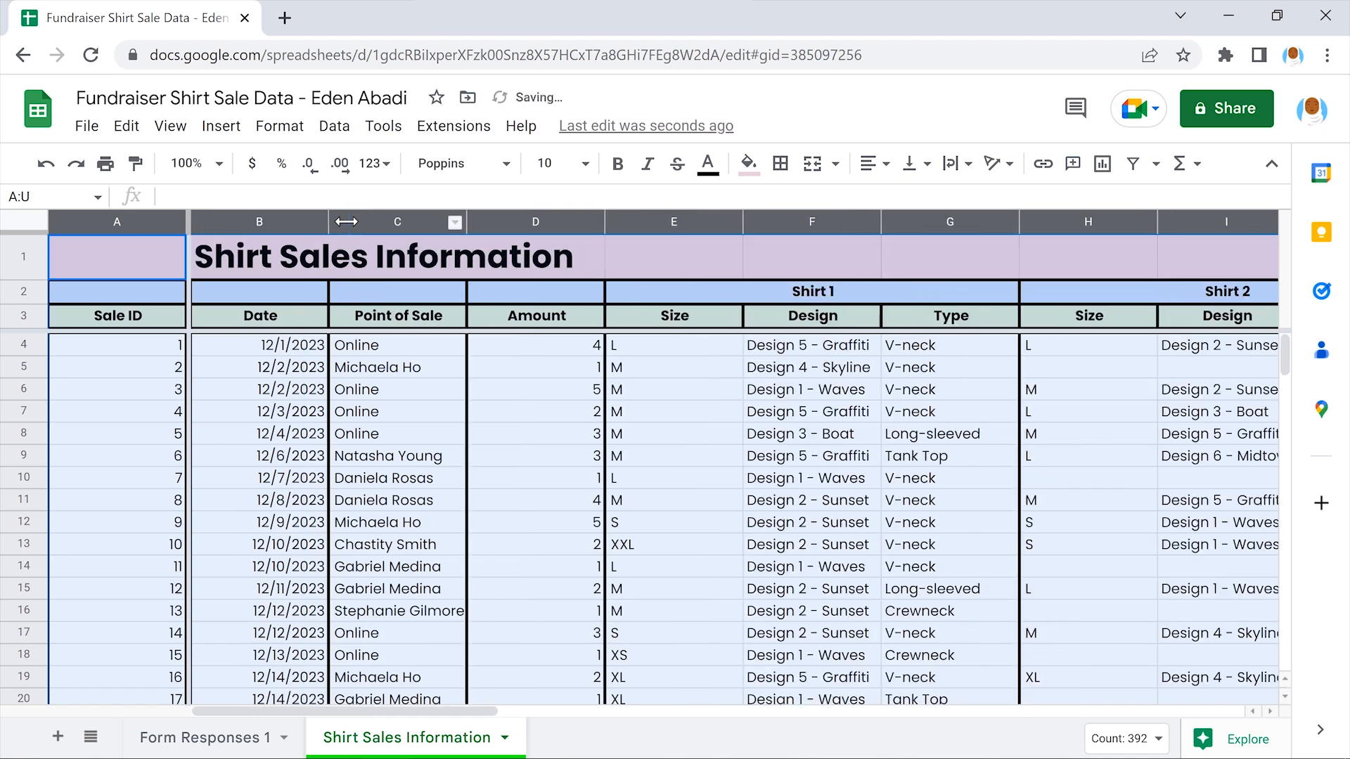
click(115, 252)
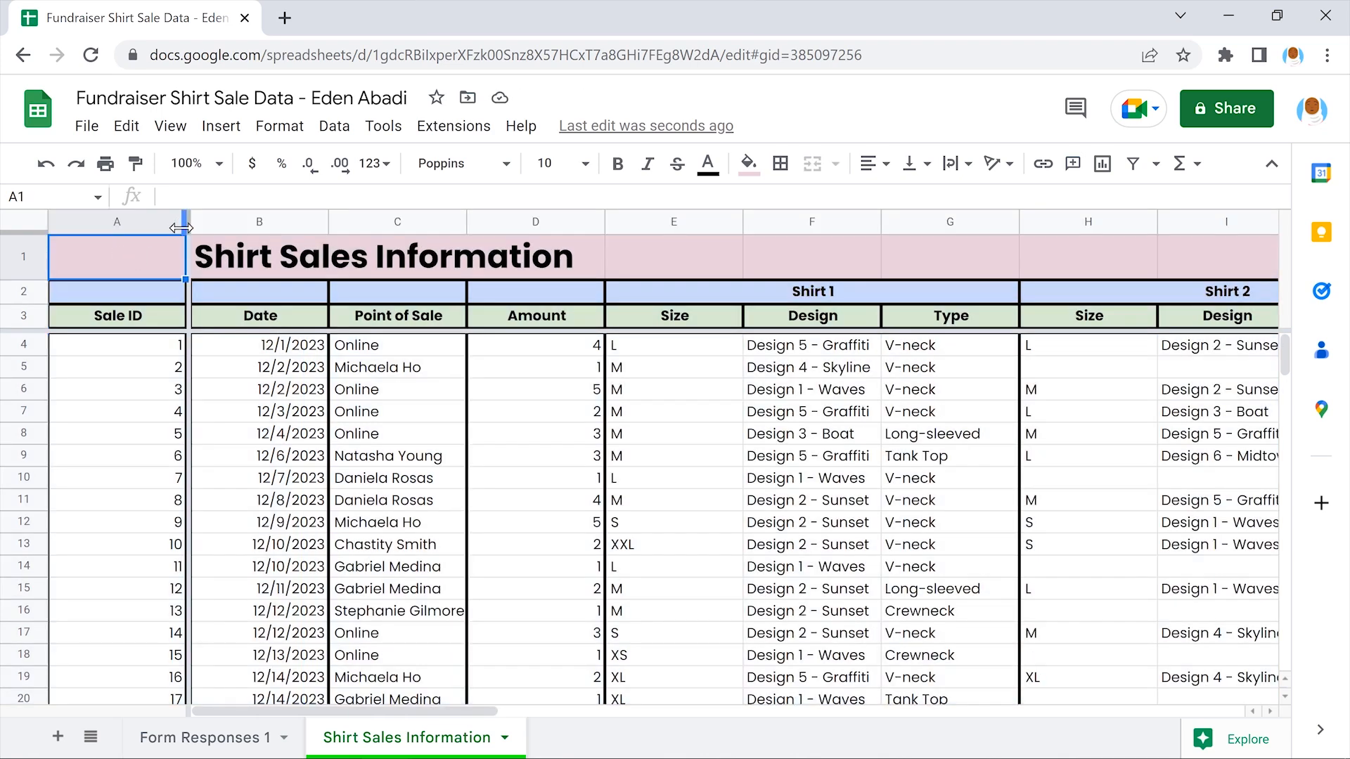
Tighten the Sale ID, Date, Amount and Size columns (A, B, D, E) individually
drag(182, 221, 107, 221)
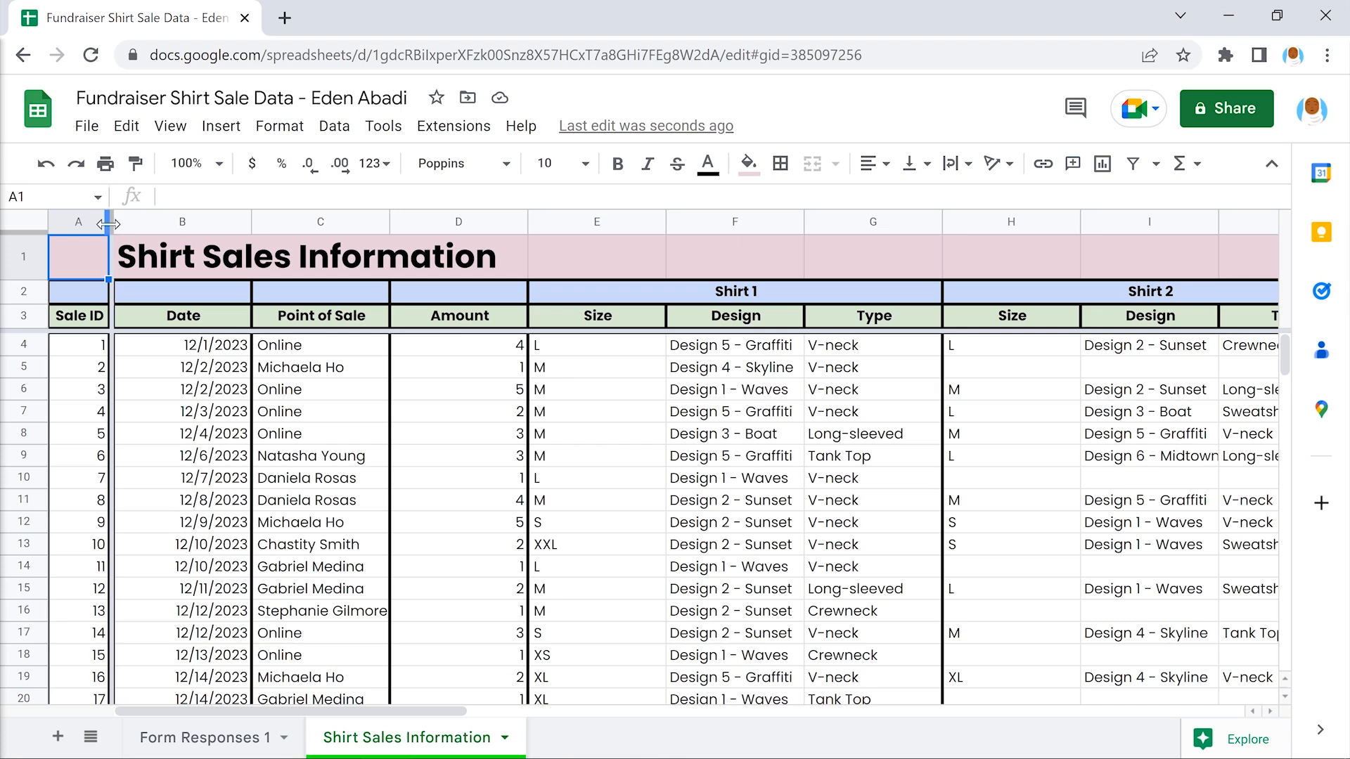
drag(251, 222, 235, 224)
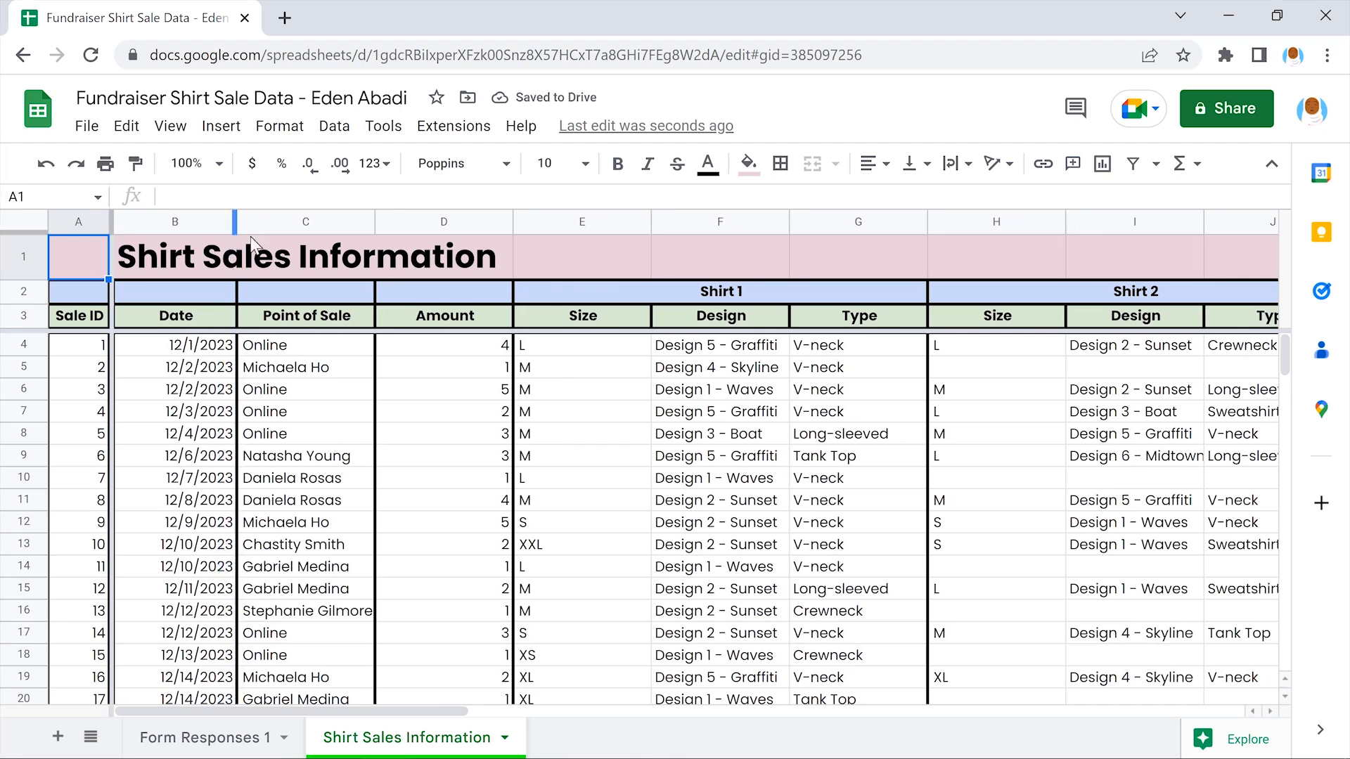
drag(513, 222, 438, 222)
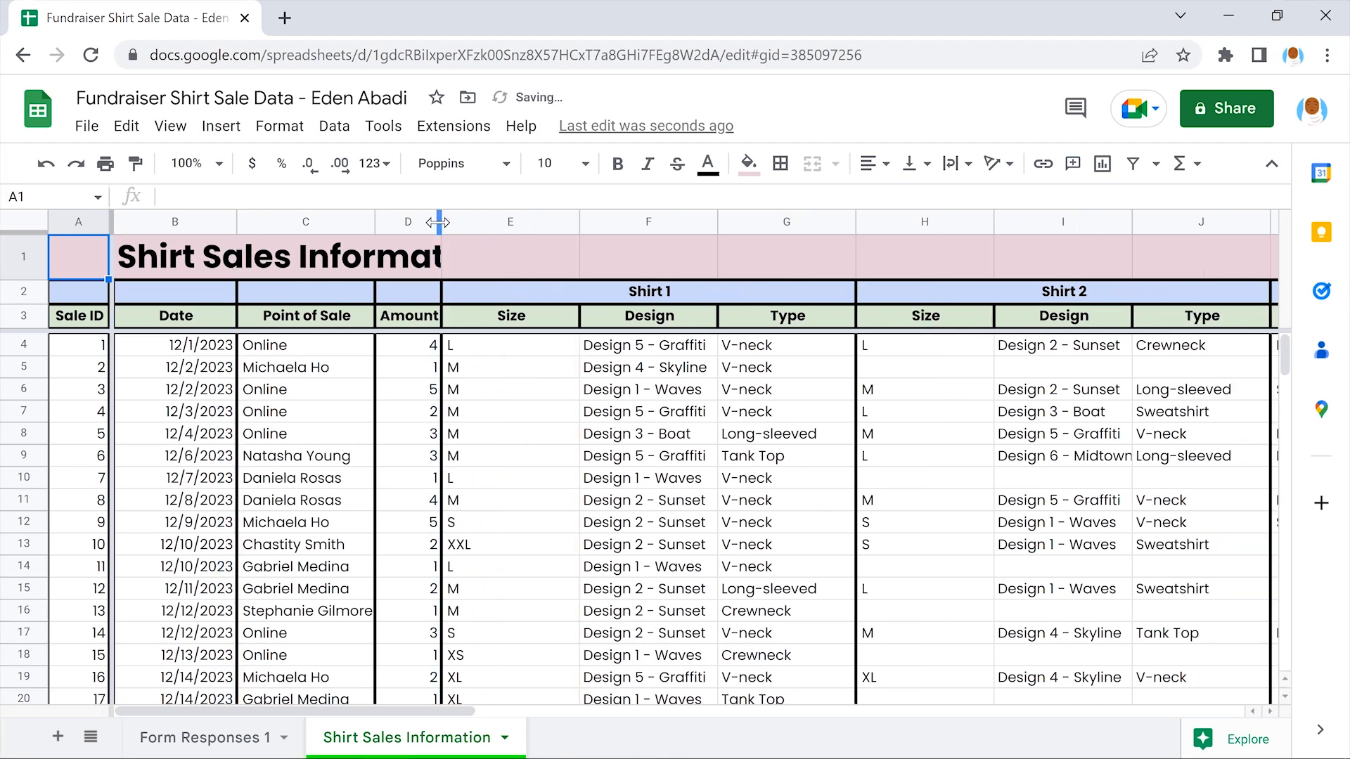
drag(578, 221, 491, 221)
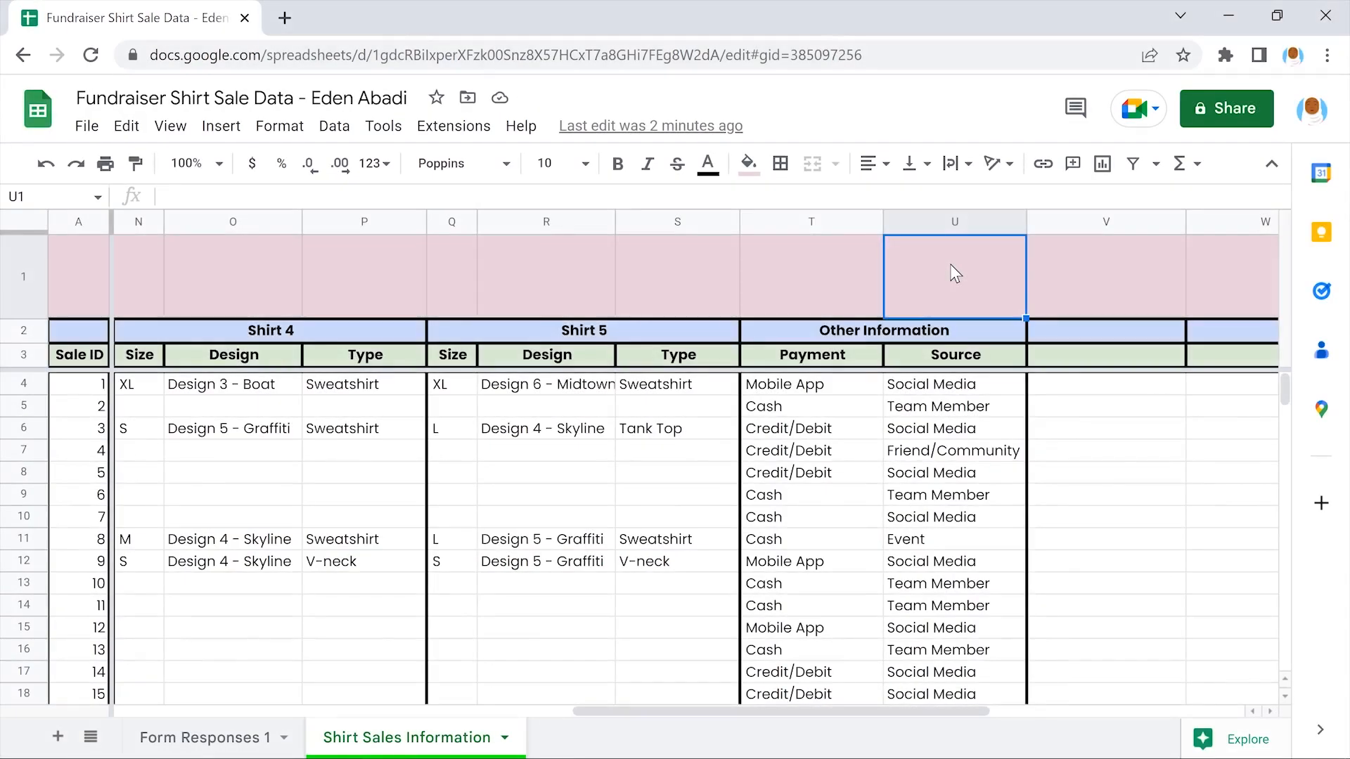
scroll(951, 263, left, 15)
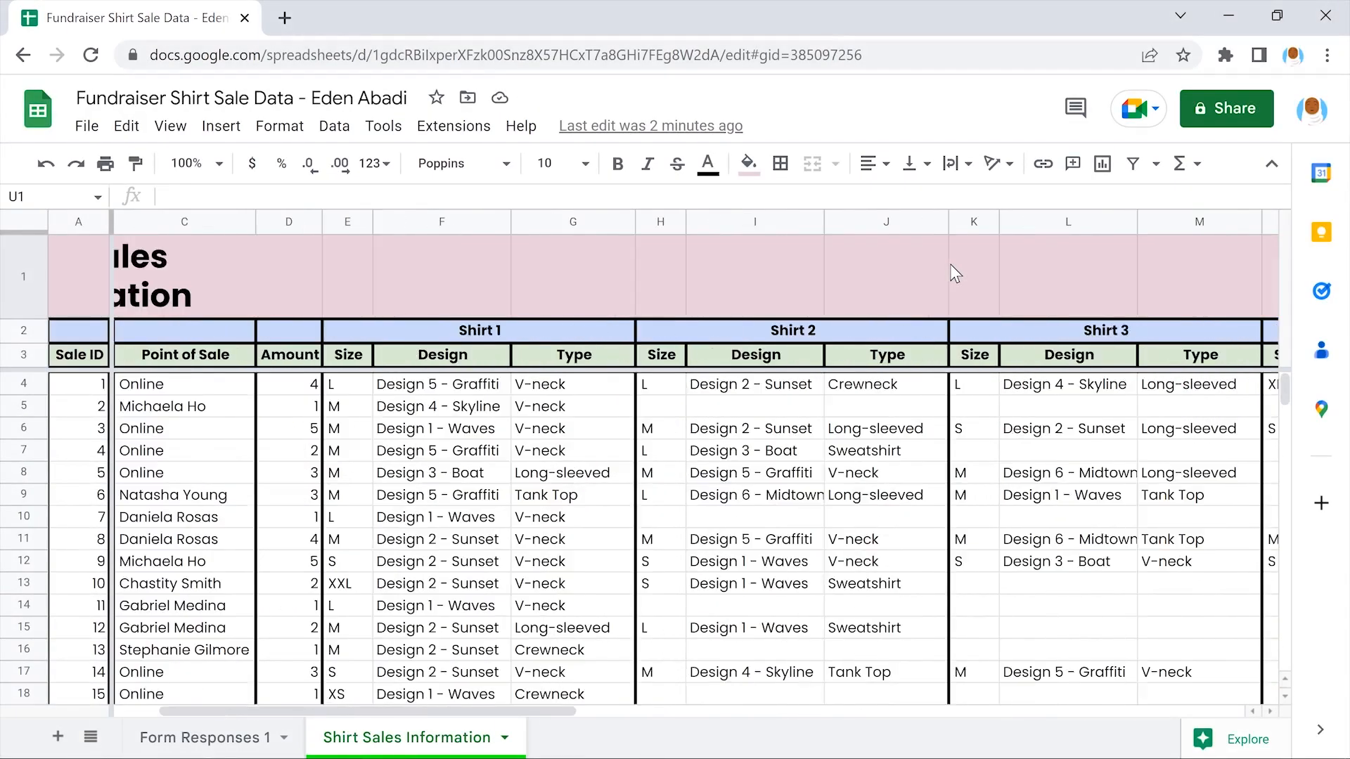
scroll(950, 264, left, 3)
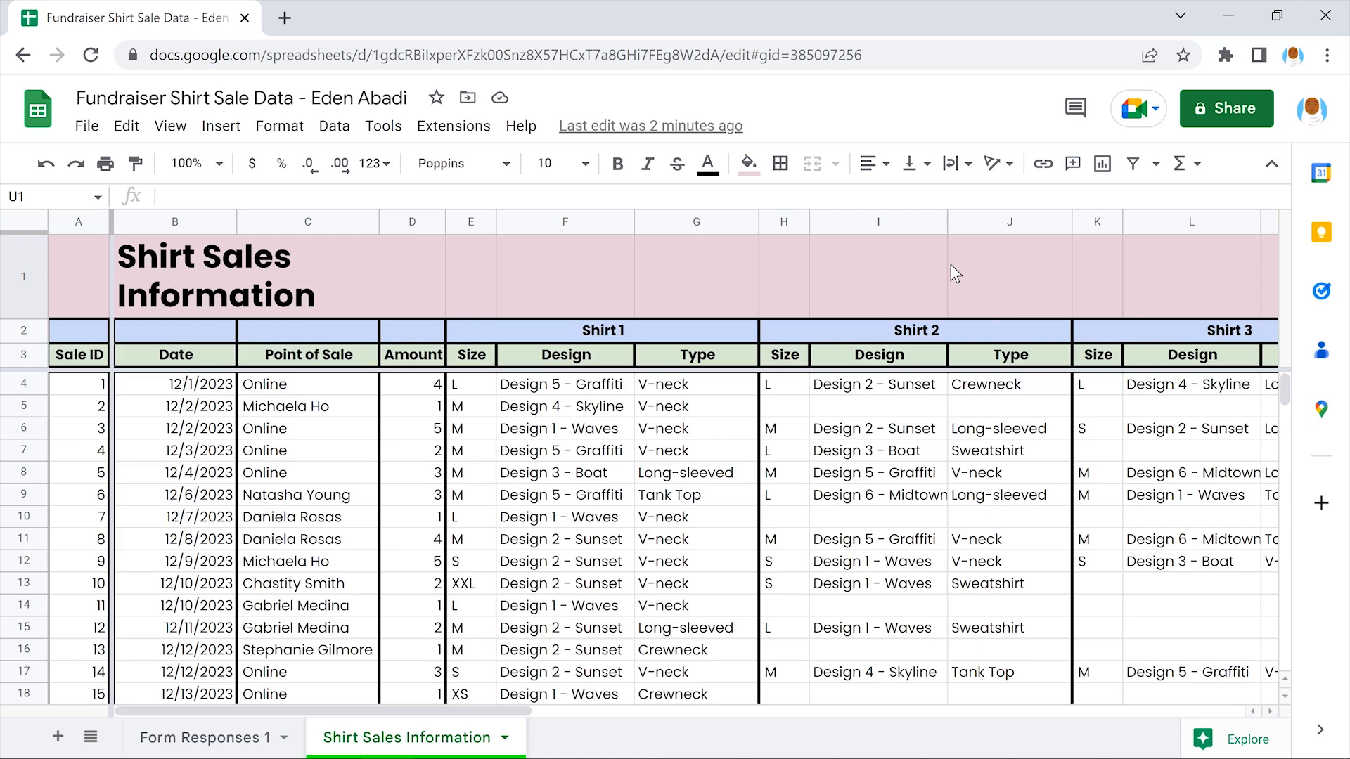
scroll(951, 263, right, 15)
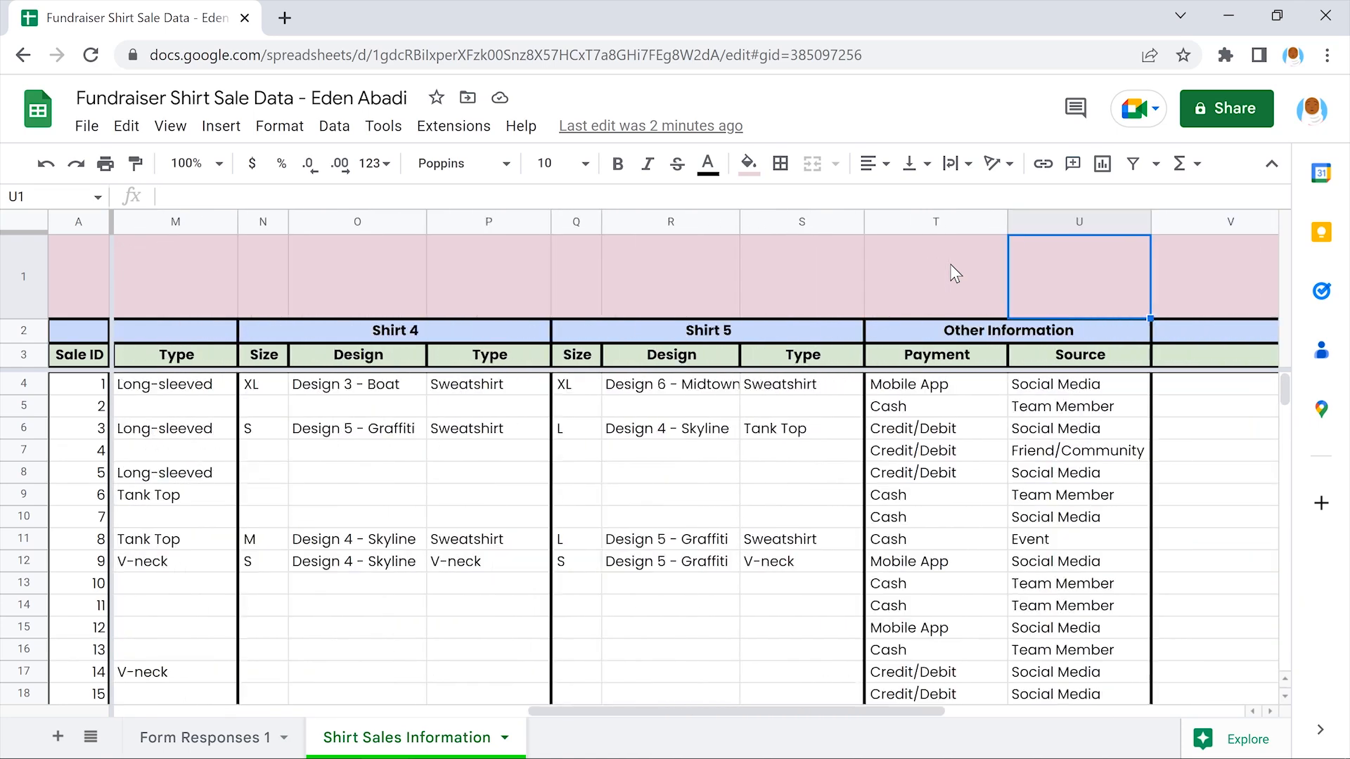
scroll(950, 264, right, 10)
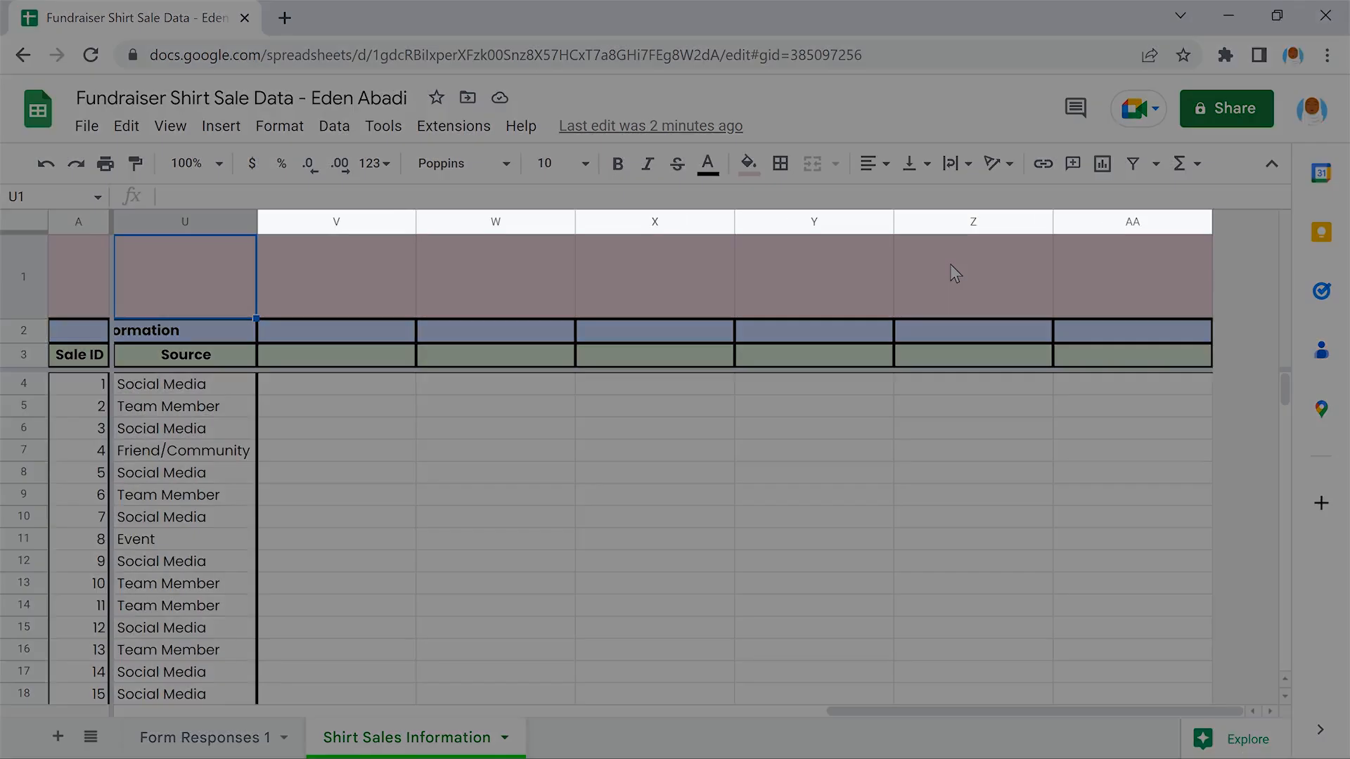
Select empty columns V–AA and delete them via Edit > Delete > Columns V - AA
click(336, 222)
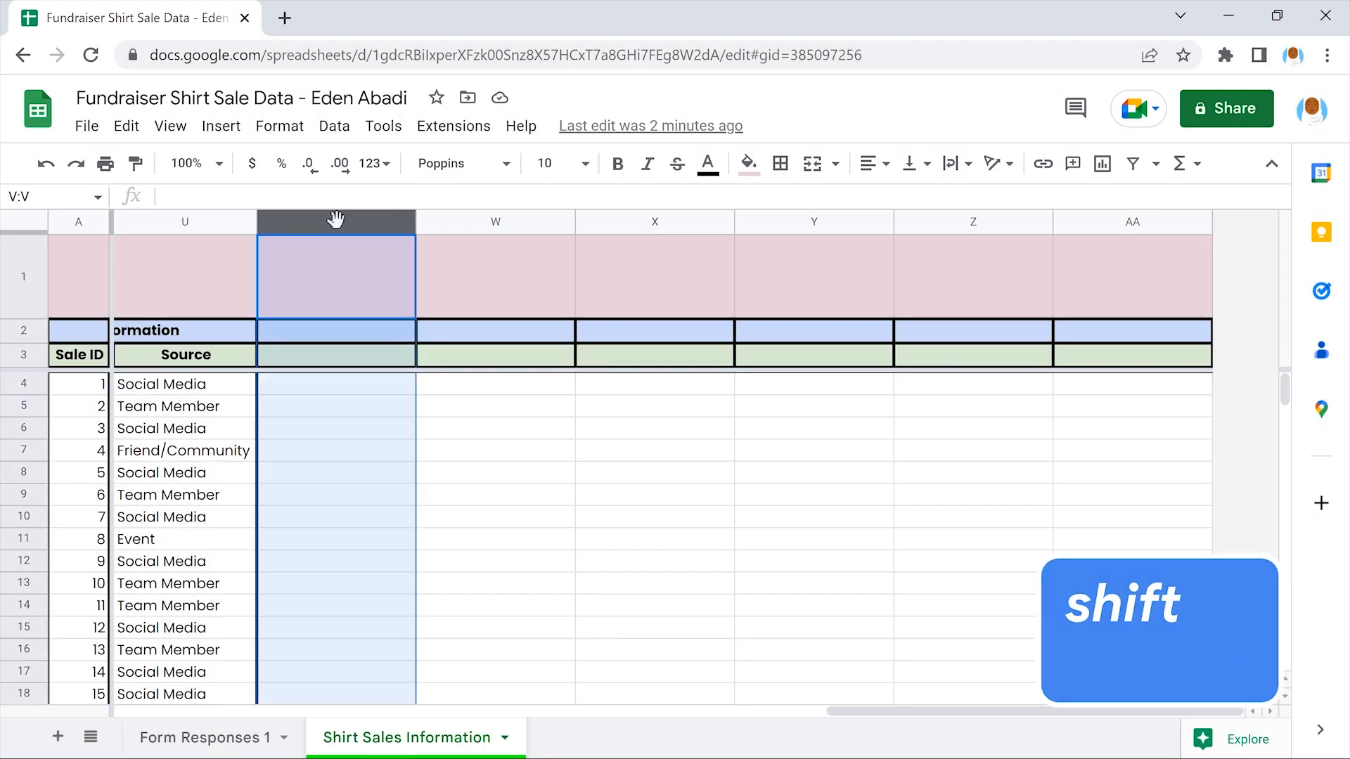
shift+click(1132, 224)
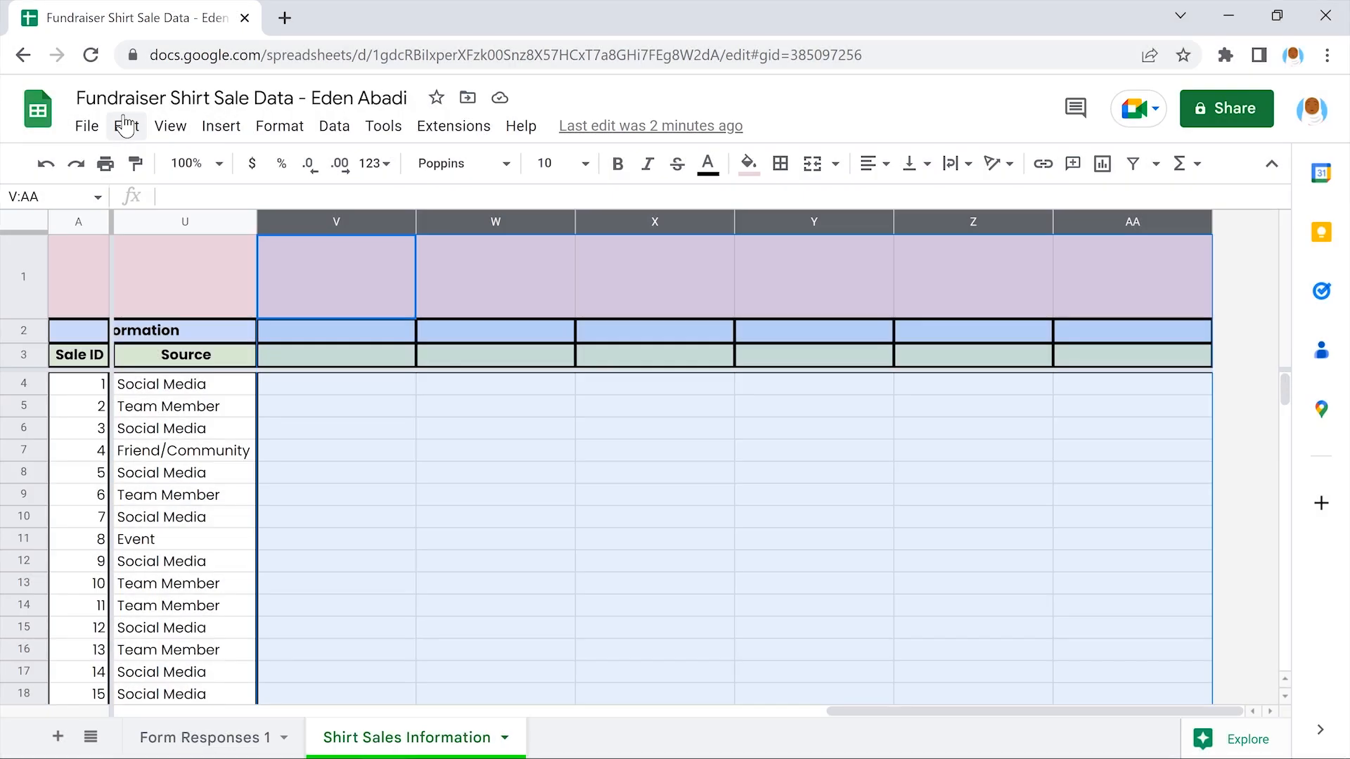
click(125, 127)
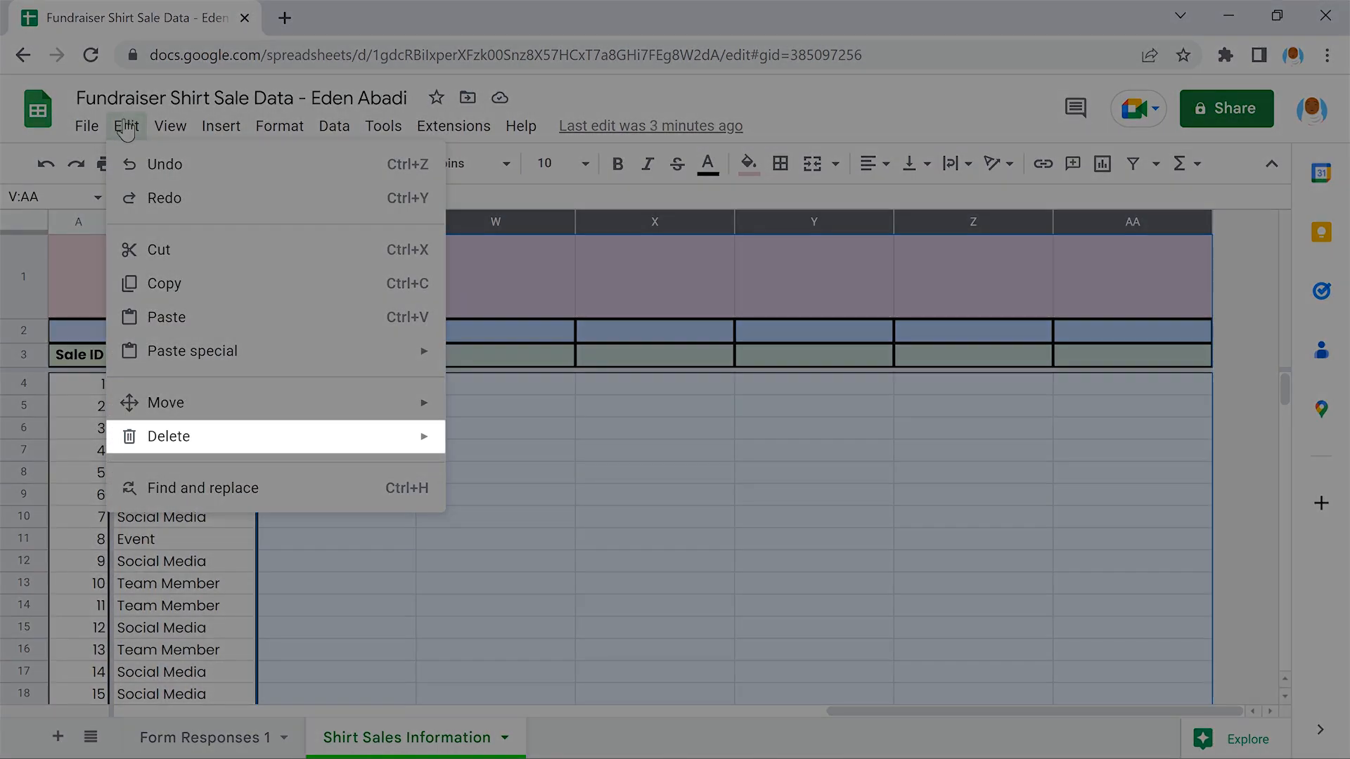
mouse_move(266, 435)
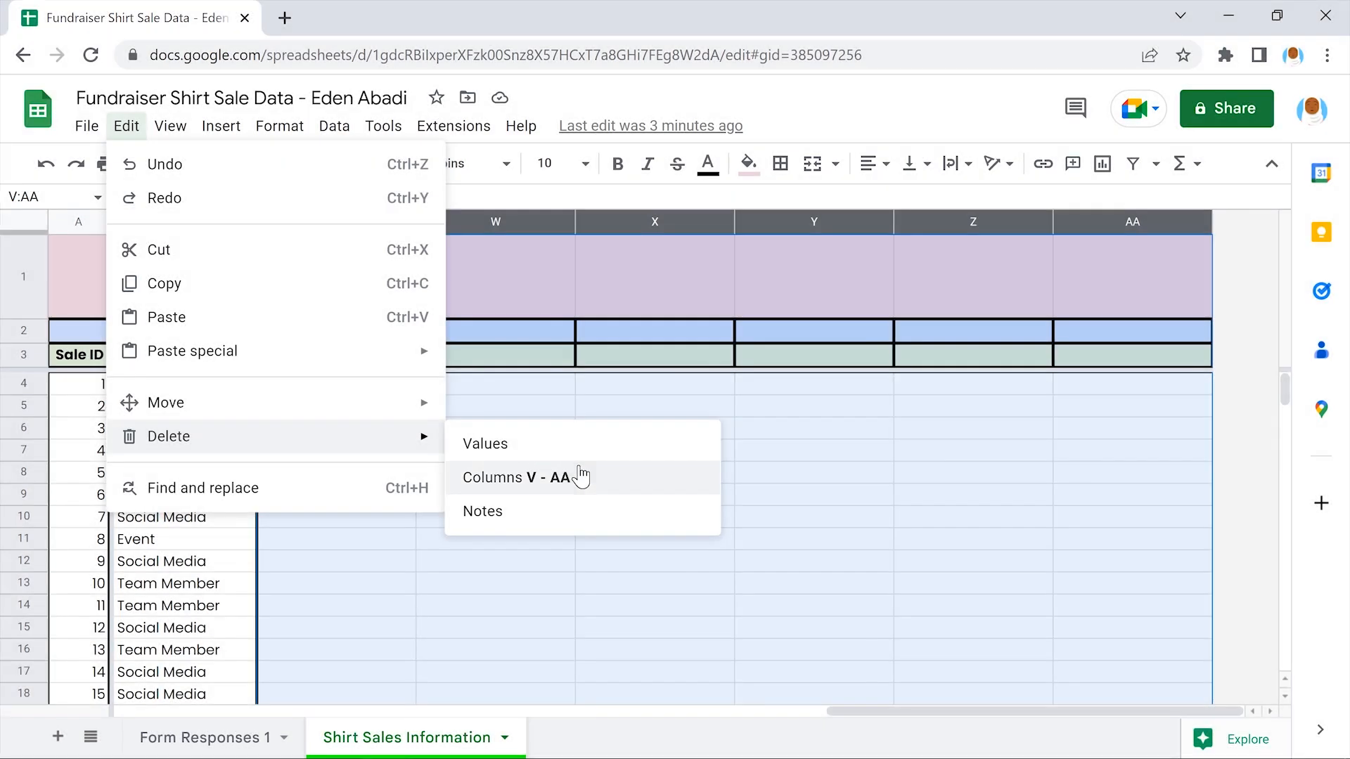
click(581, 474)
click(577, 476)
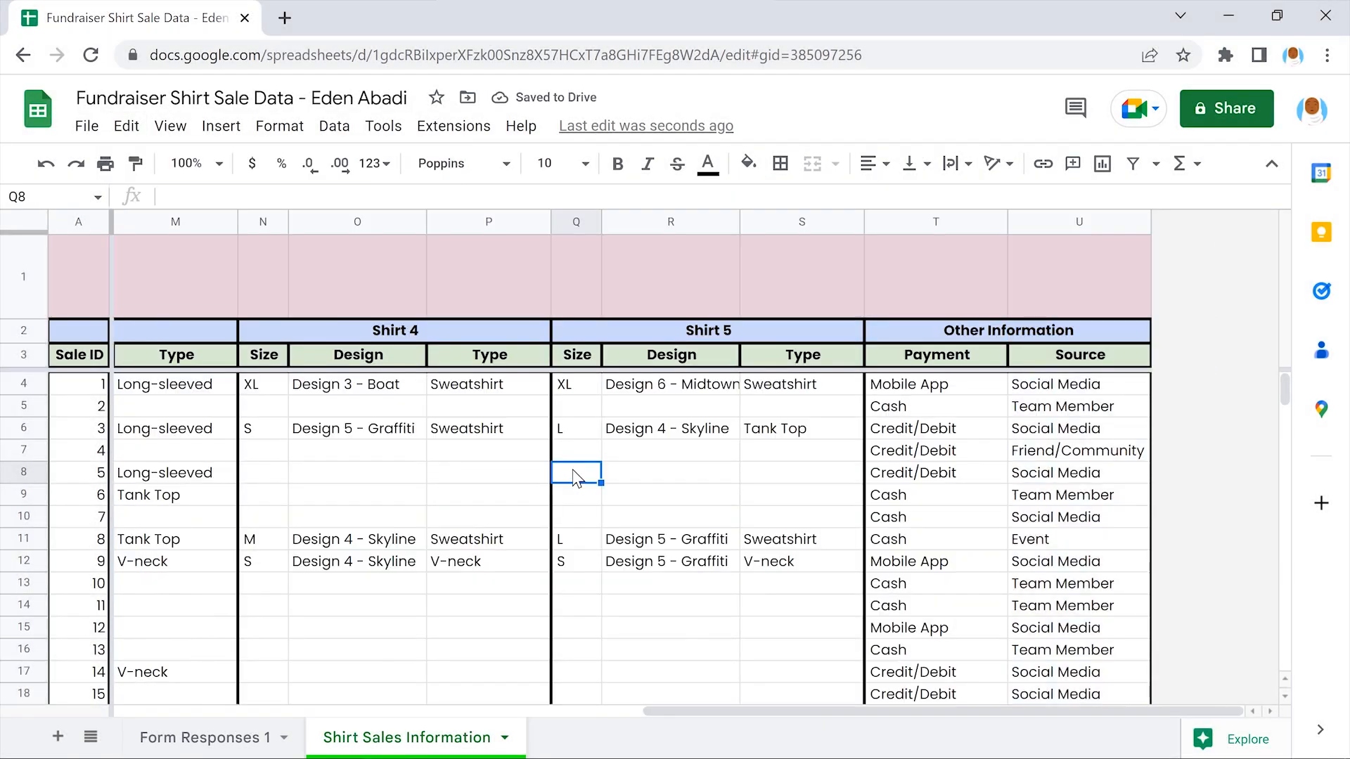
scroll(576, 476, left, 10)
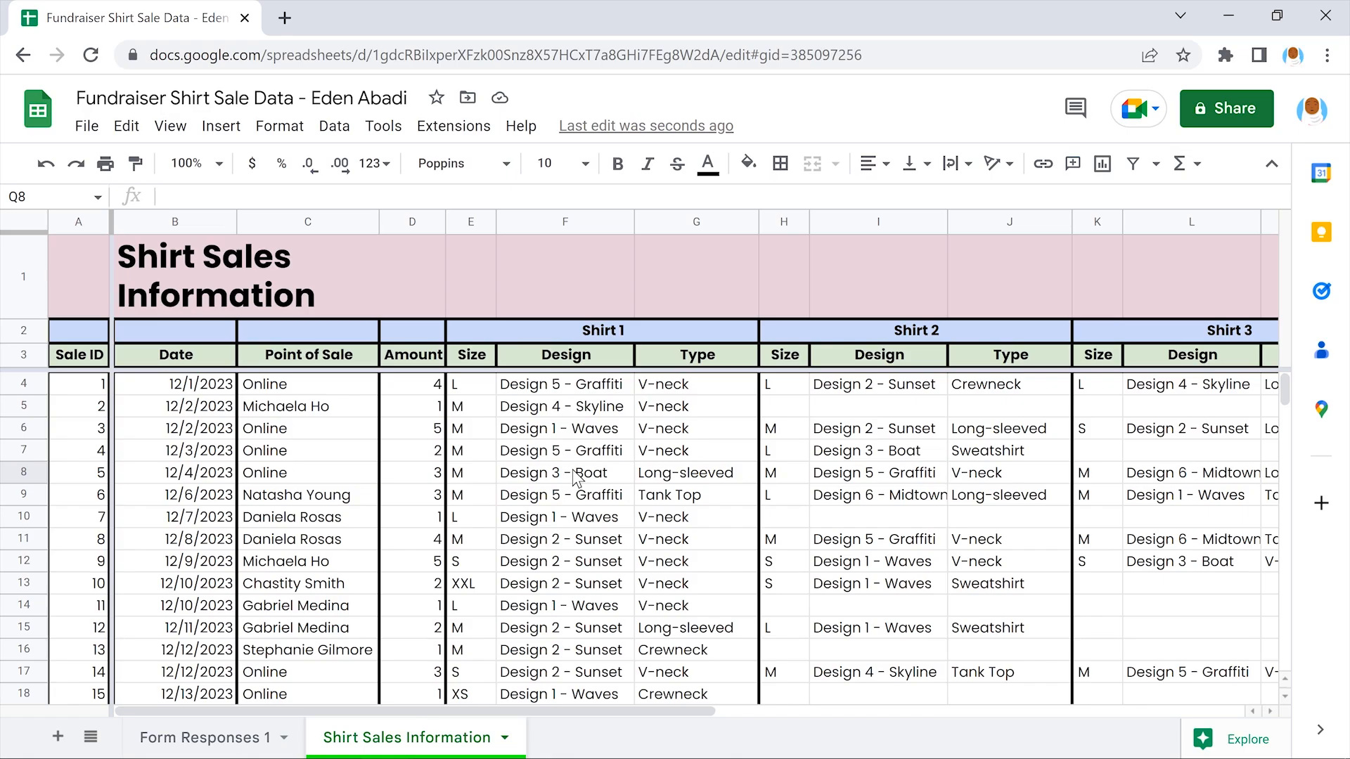
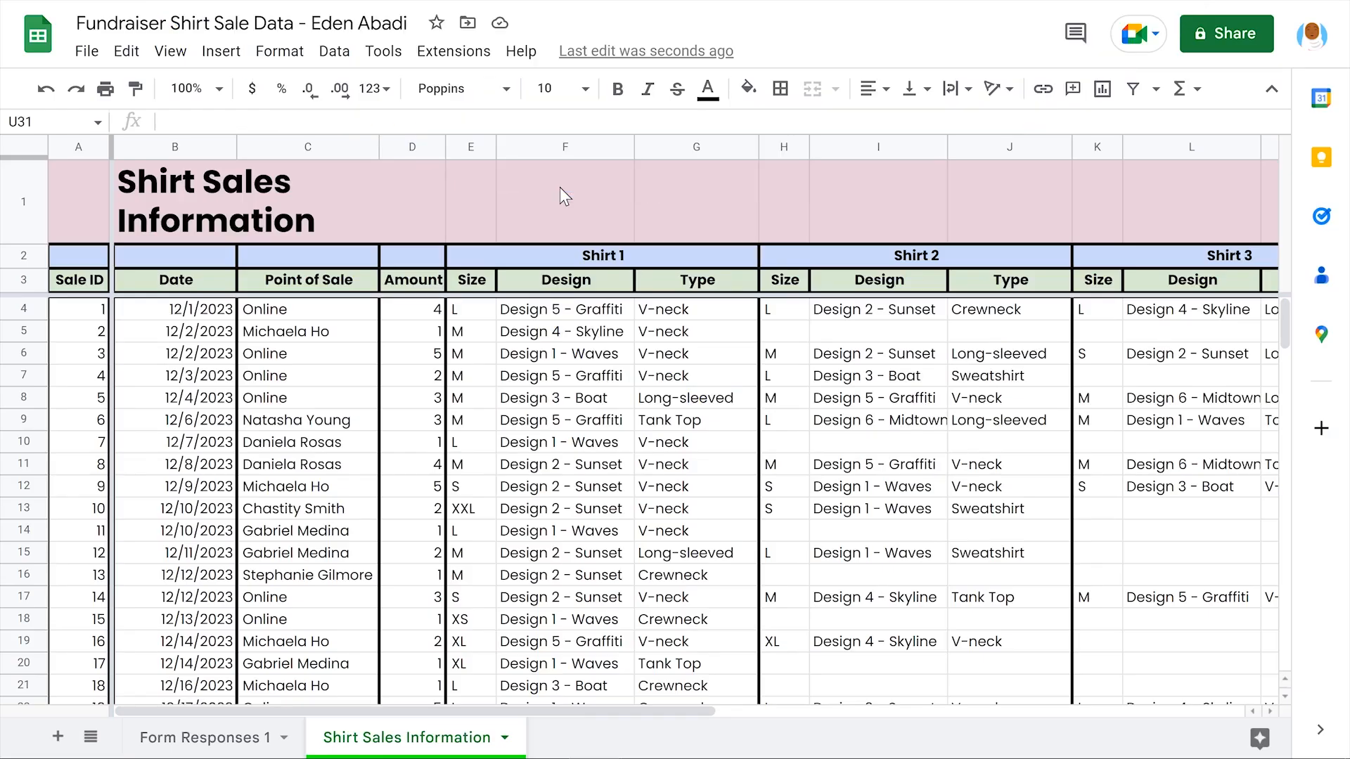
Open the Data validation rules panel
scroll(560, 187, right, 10)
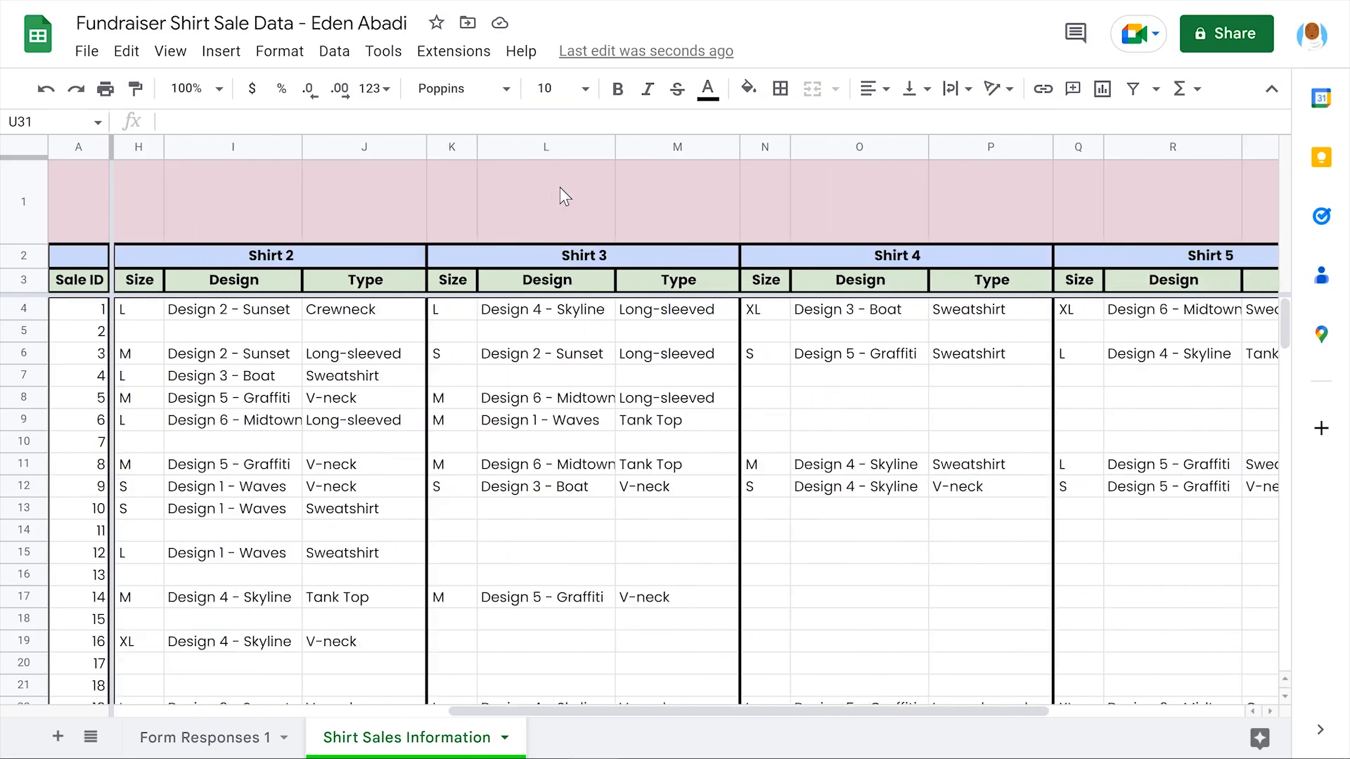
scroll(560, 187, right, 4)
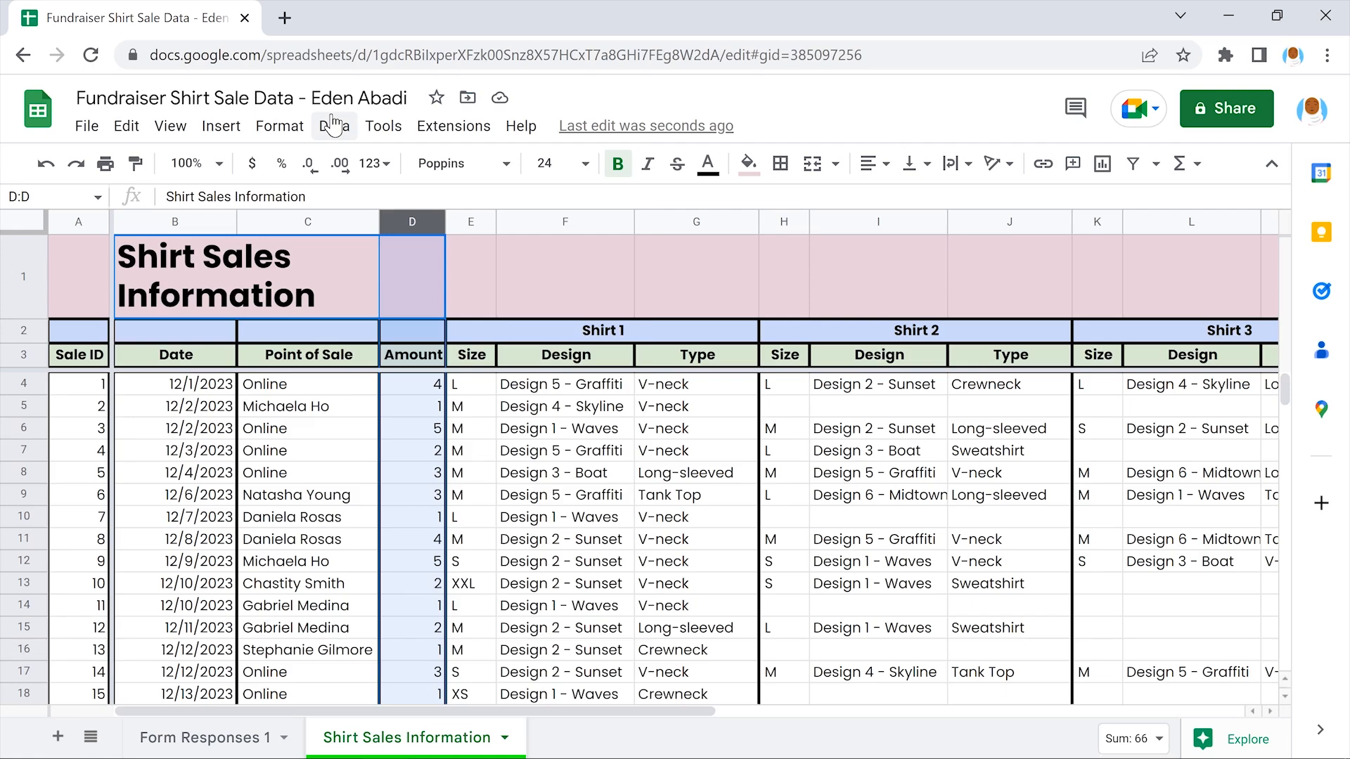
click(333, 125)
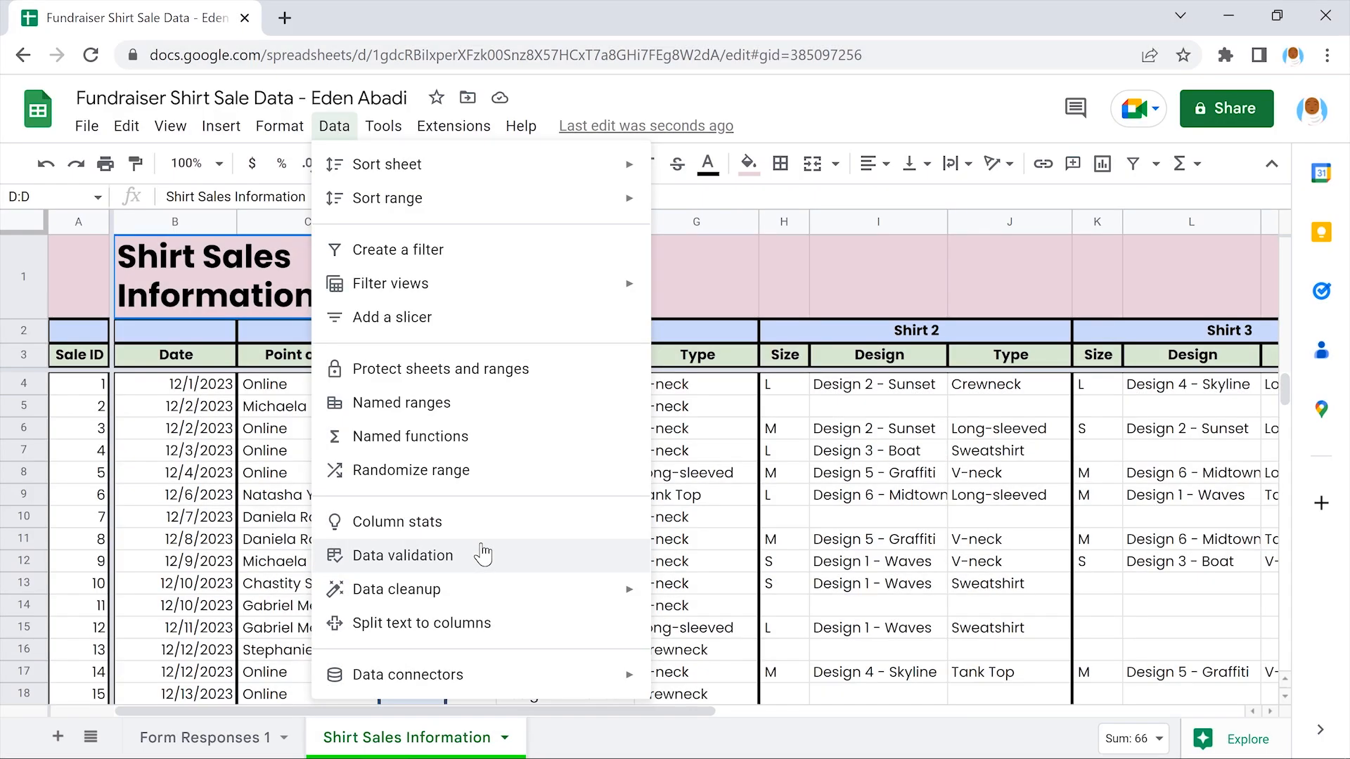
click(483, 554)
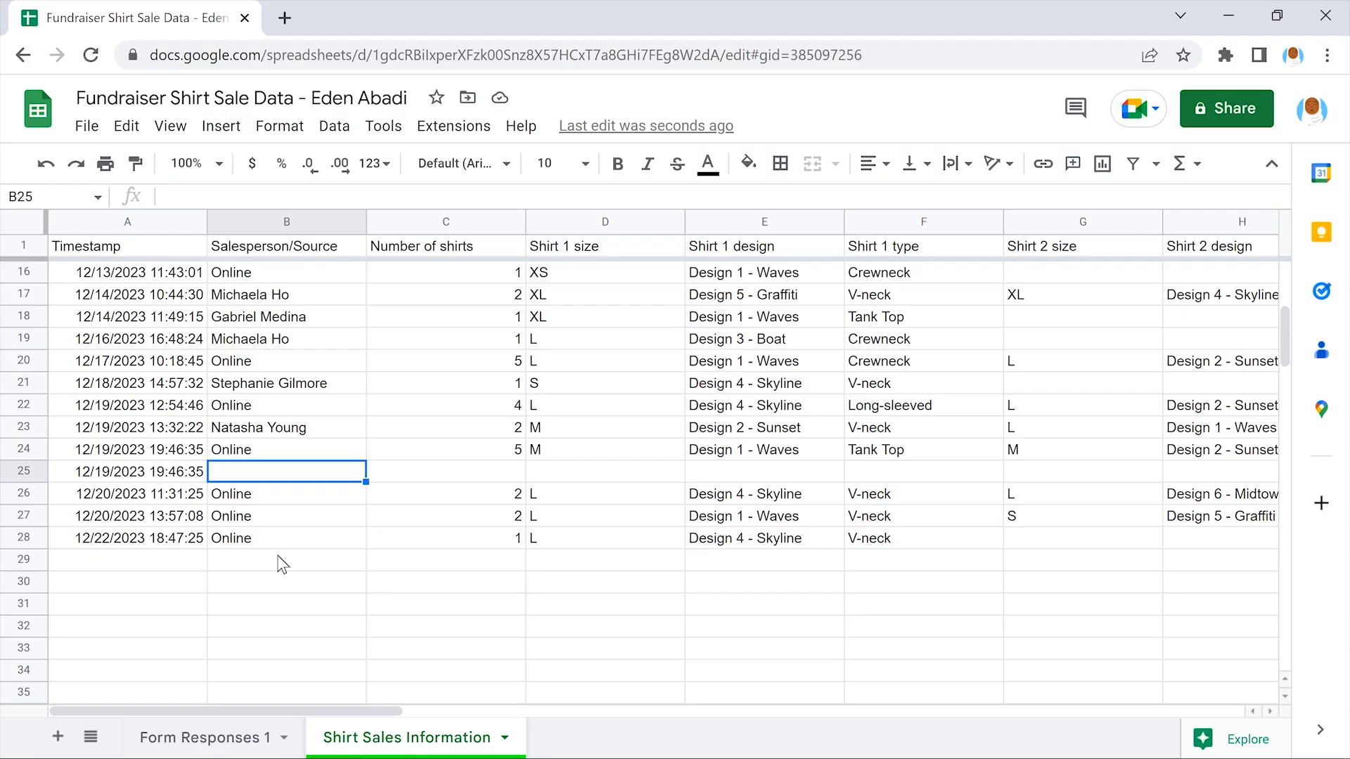
Fill row 25 with Online, 2, L and Design 3 - Boat
text(Online)
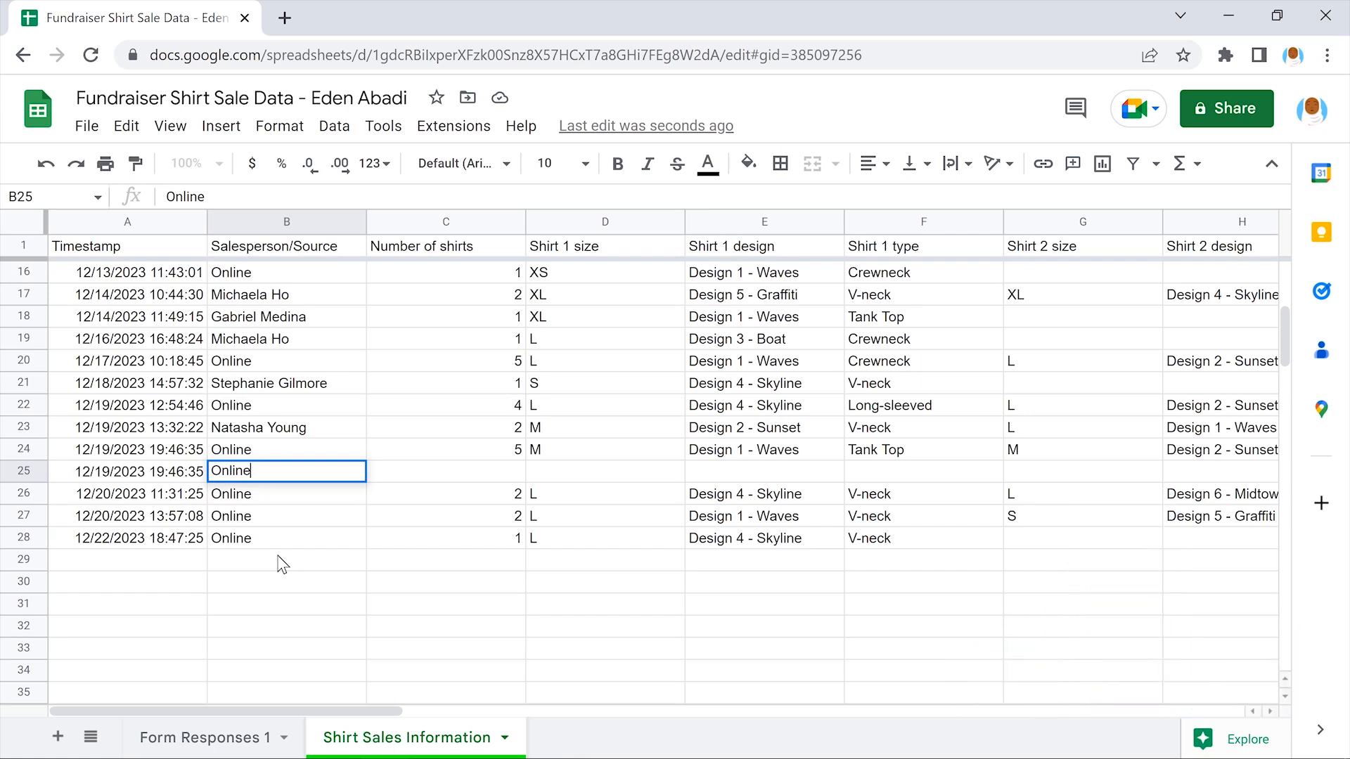
key(Right)
text(2)
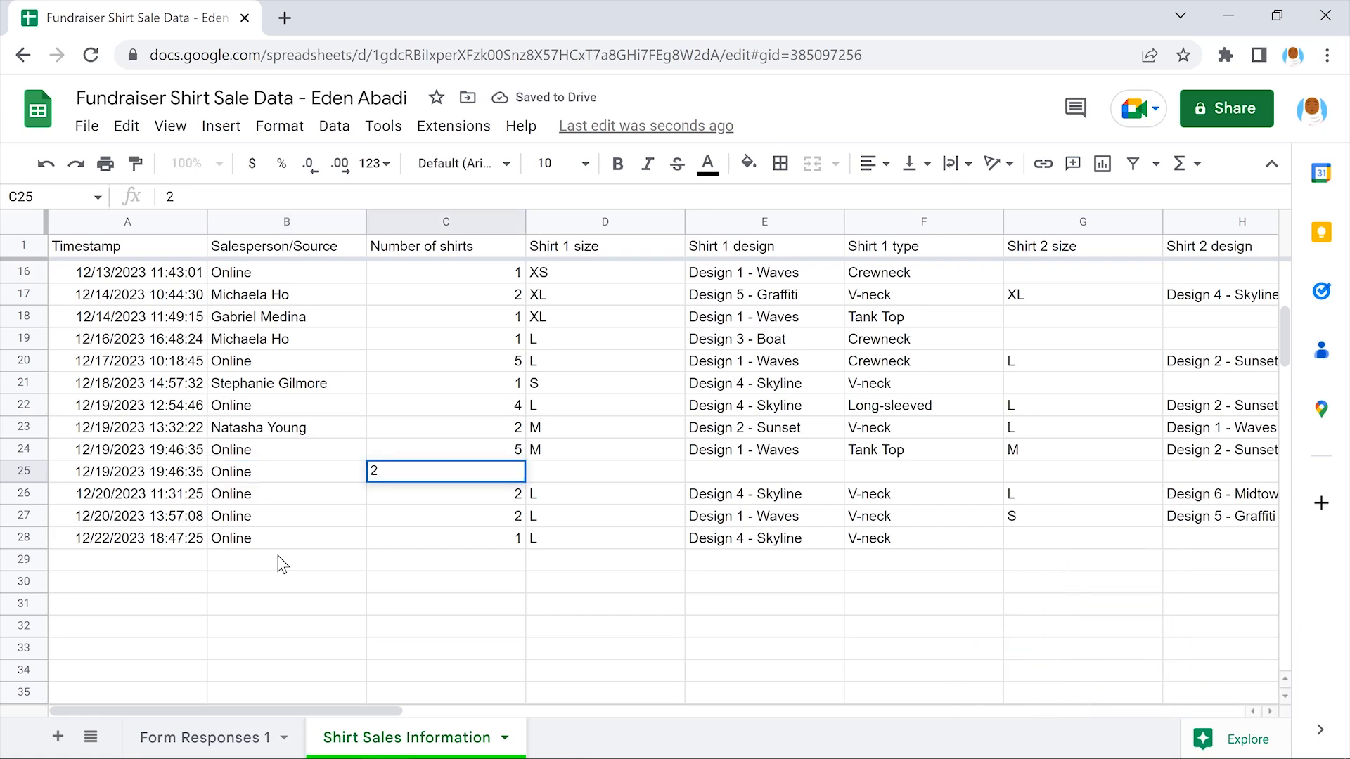
key(Right)
text(L)
key(Right)
text(Design 3 - Boat)
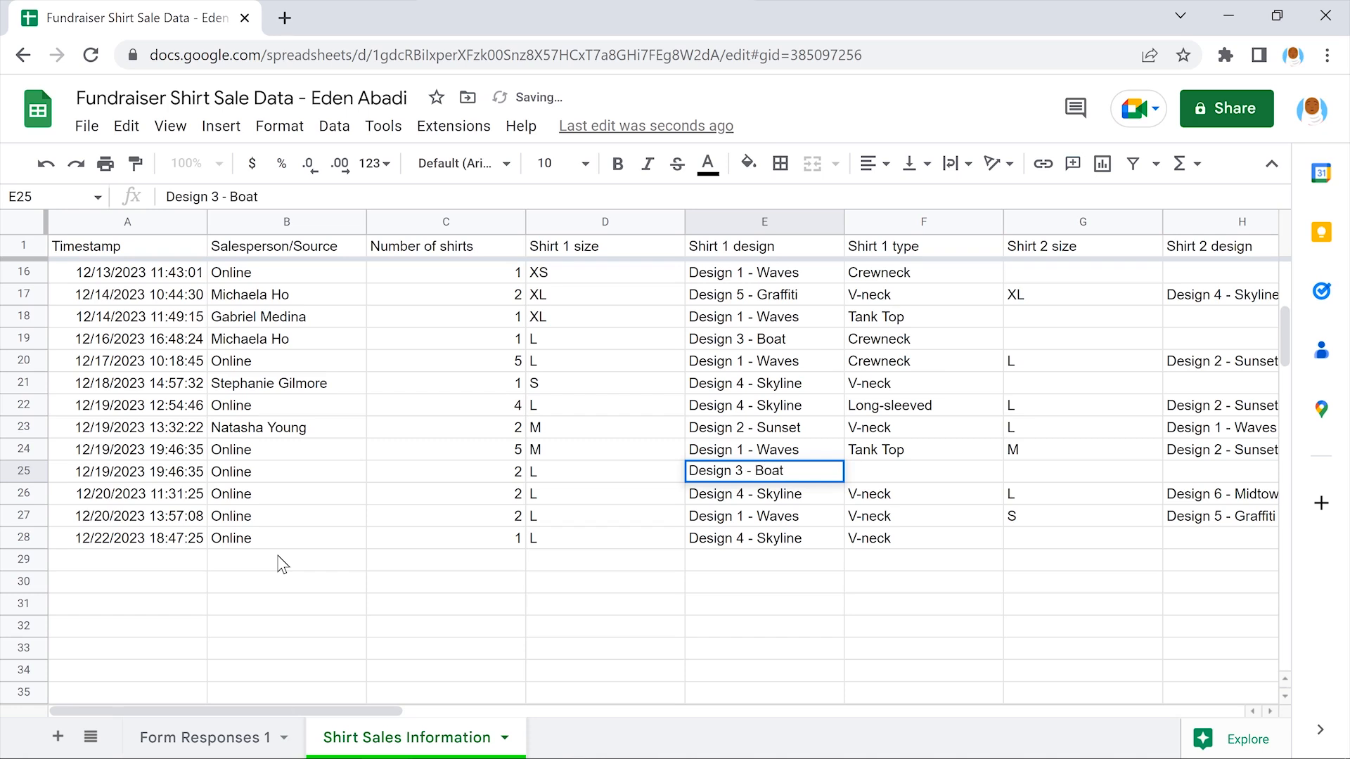
key(Right)
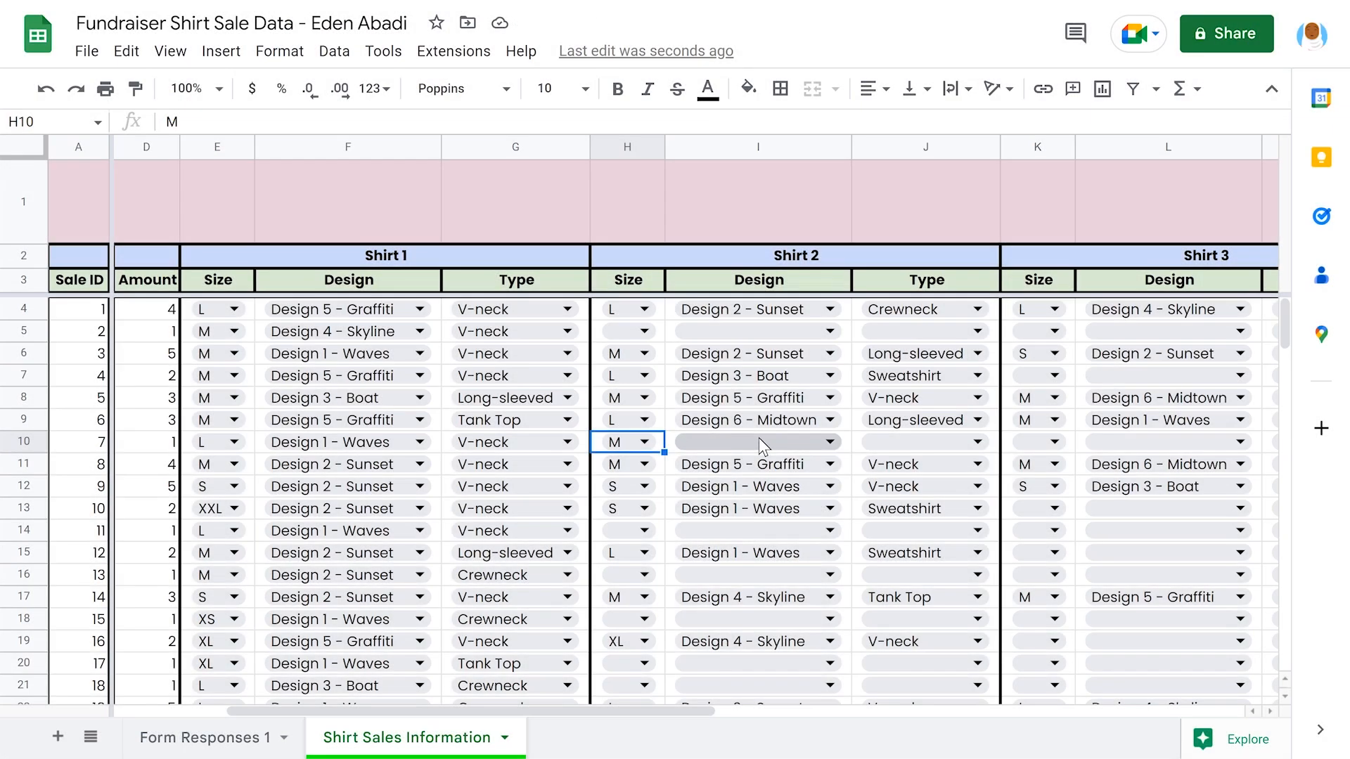
Set sale 7's Shirt 2 design to Design 5 - Graffiti, then open data validation for column D
click(758, 440)
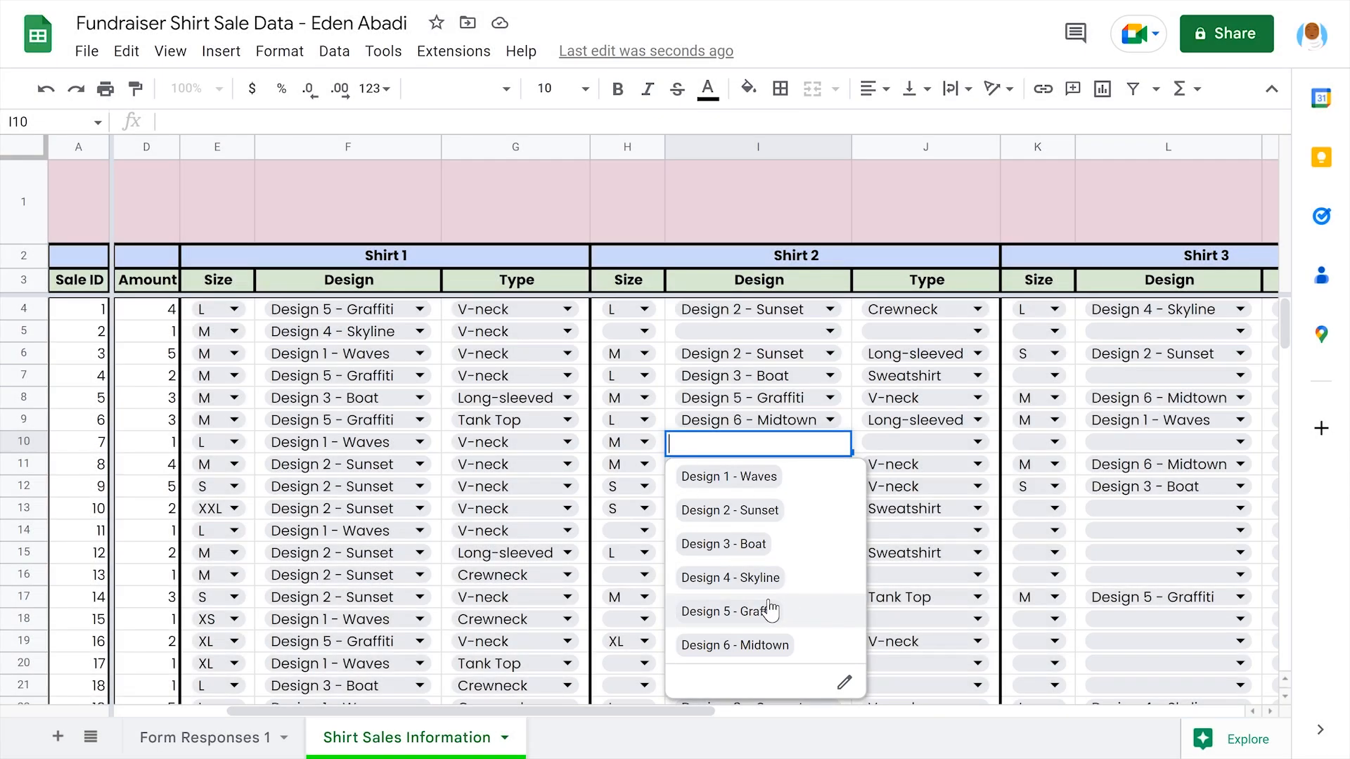
click(770, 610)
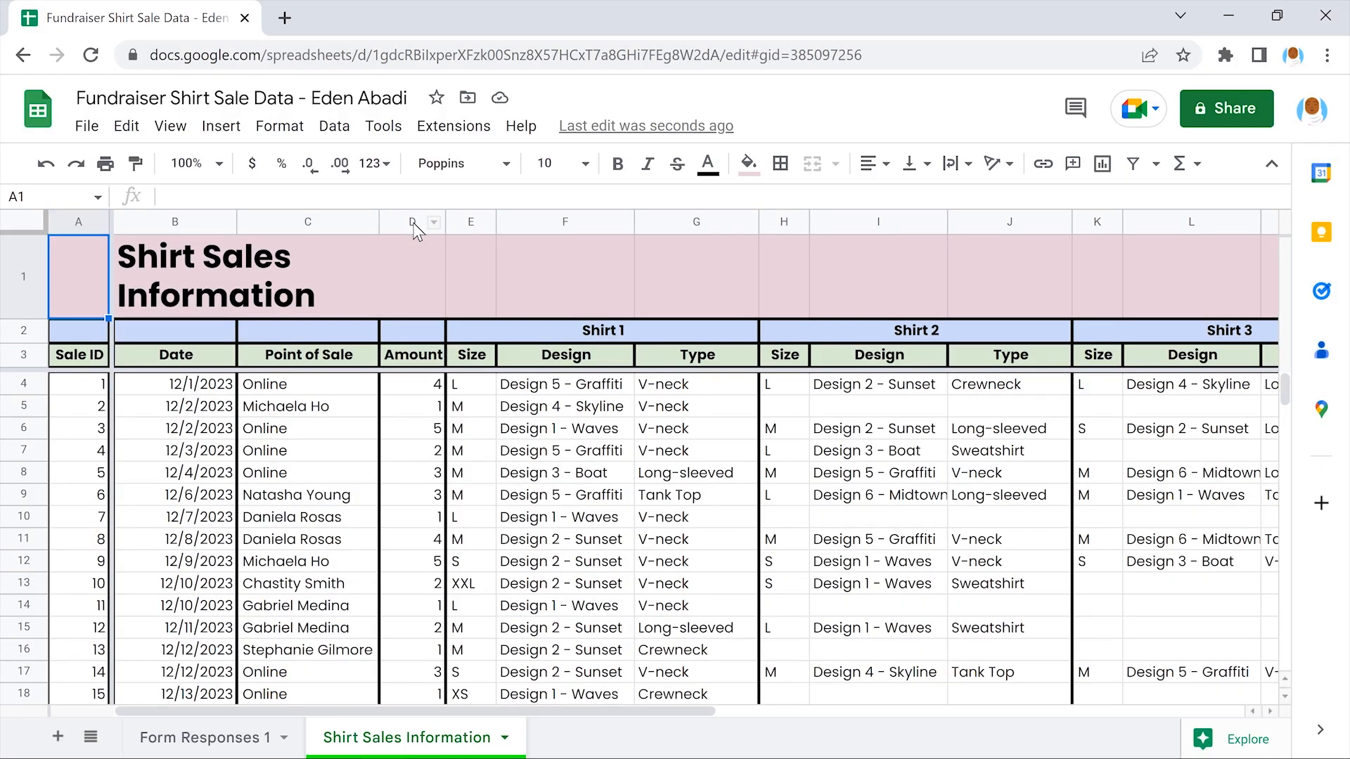
click(415, 223)
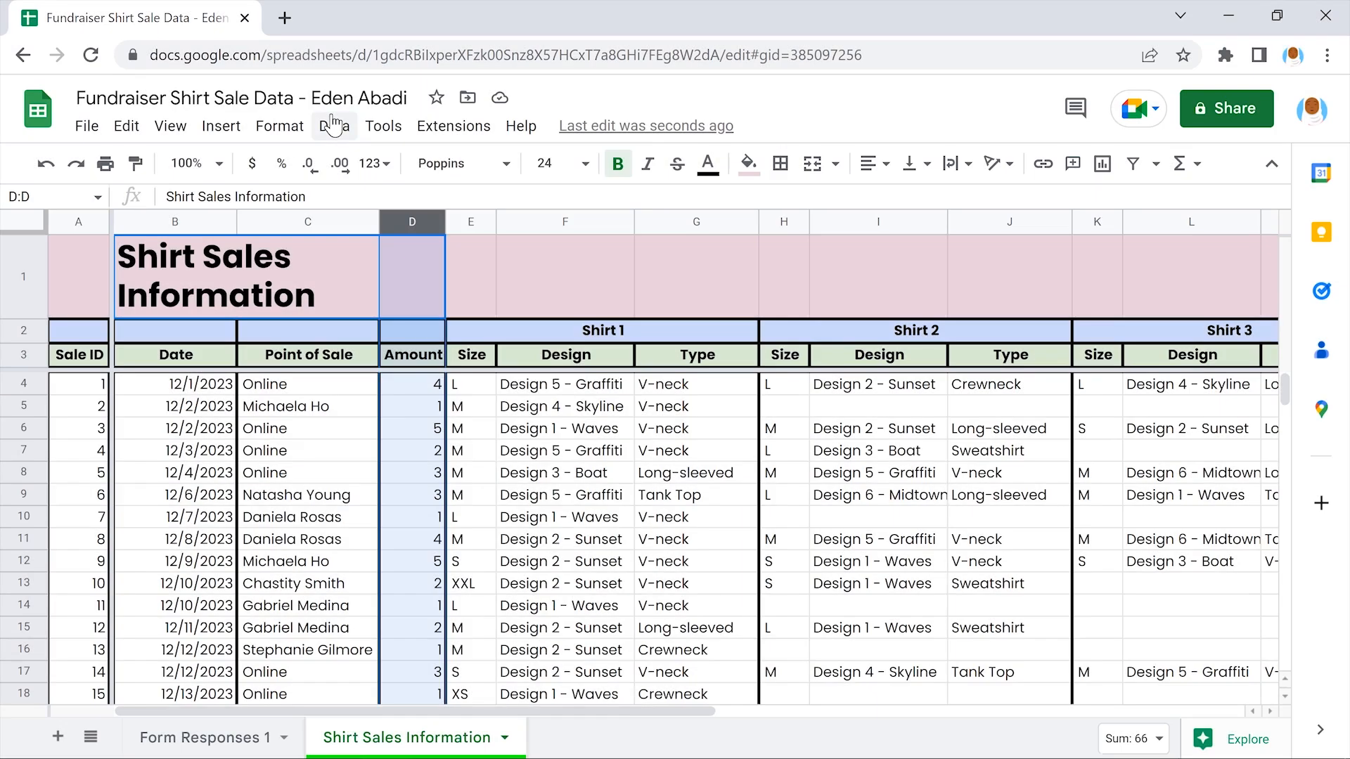
click(333, 125)
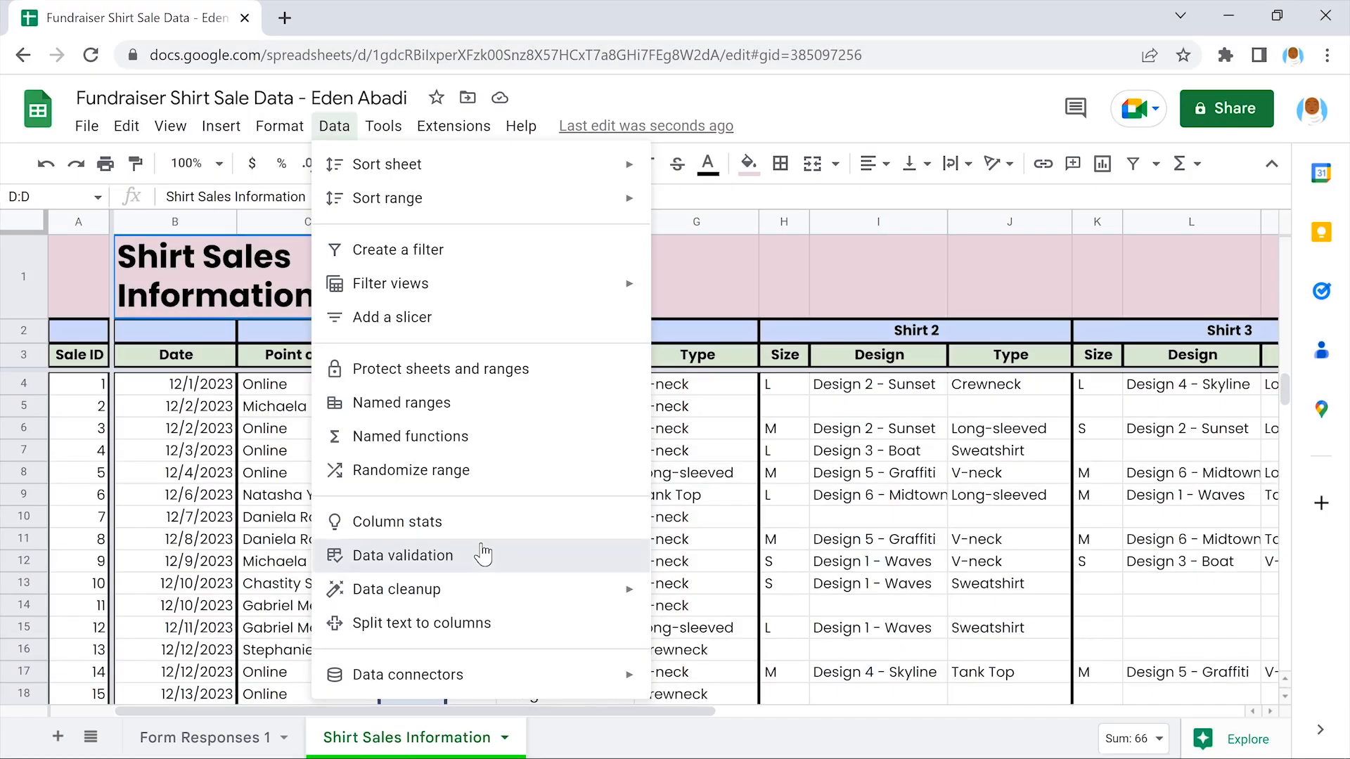
click(482, 554)
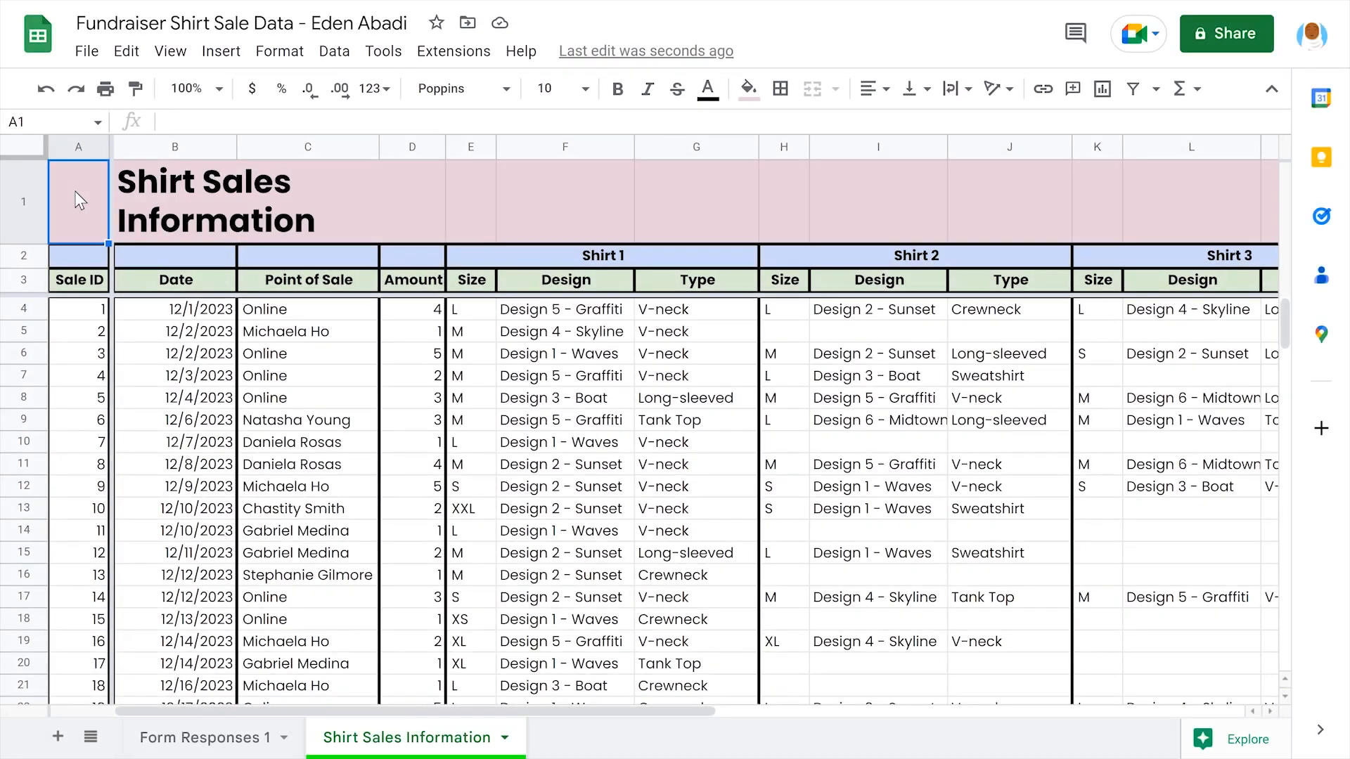
Enter the word two as sale 4's Amount in D7
click(412, 380)
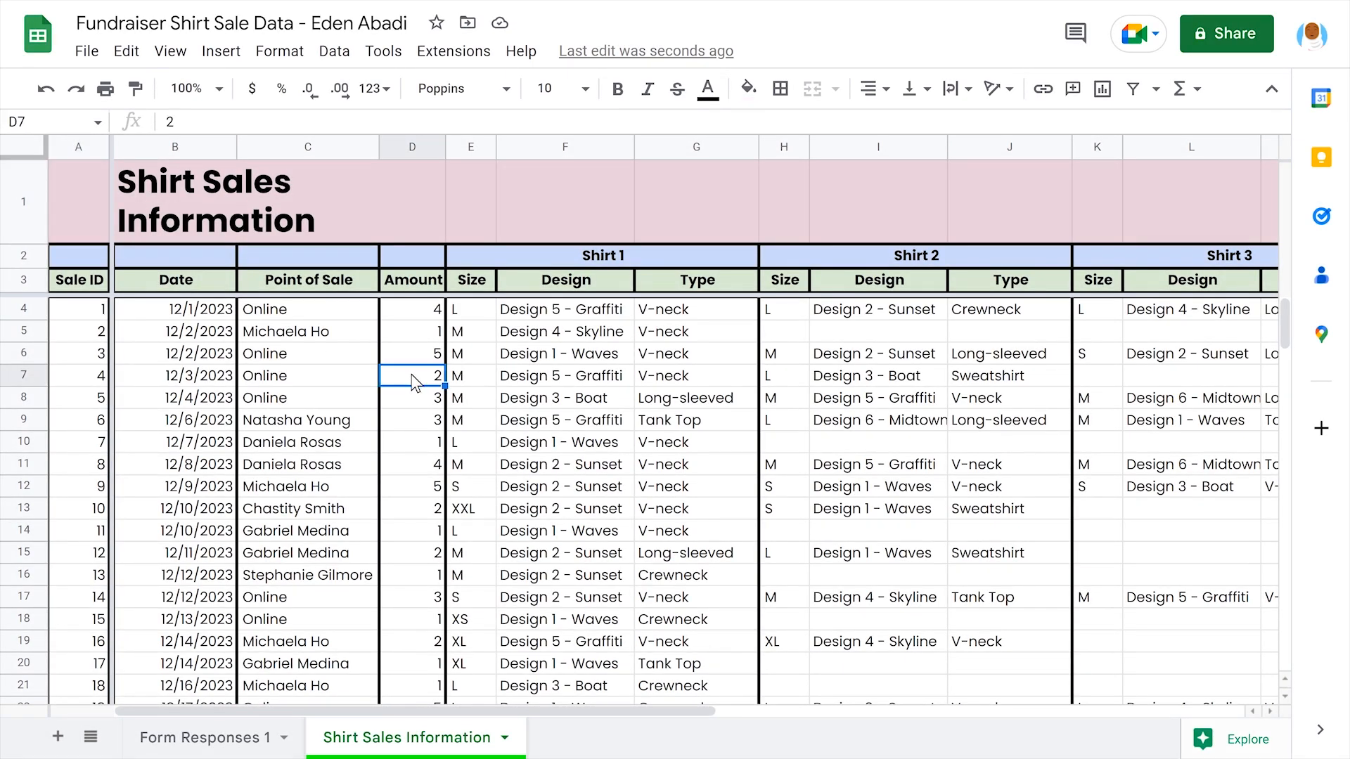
text(two)
key(Return)
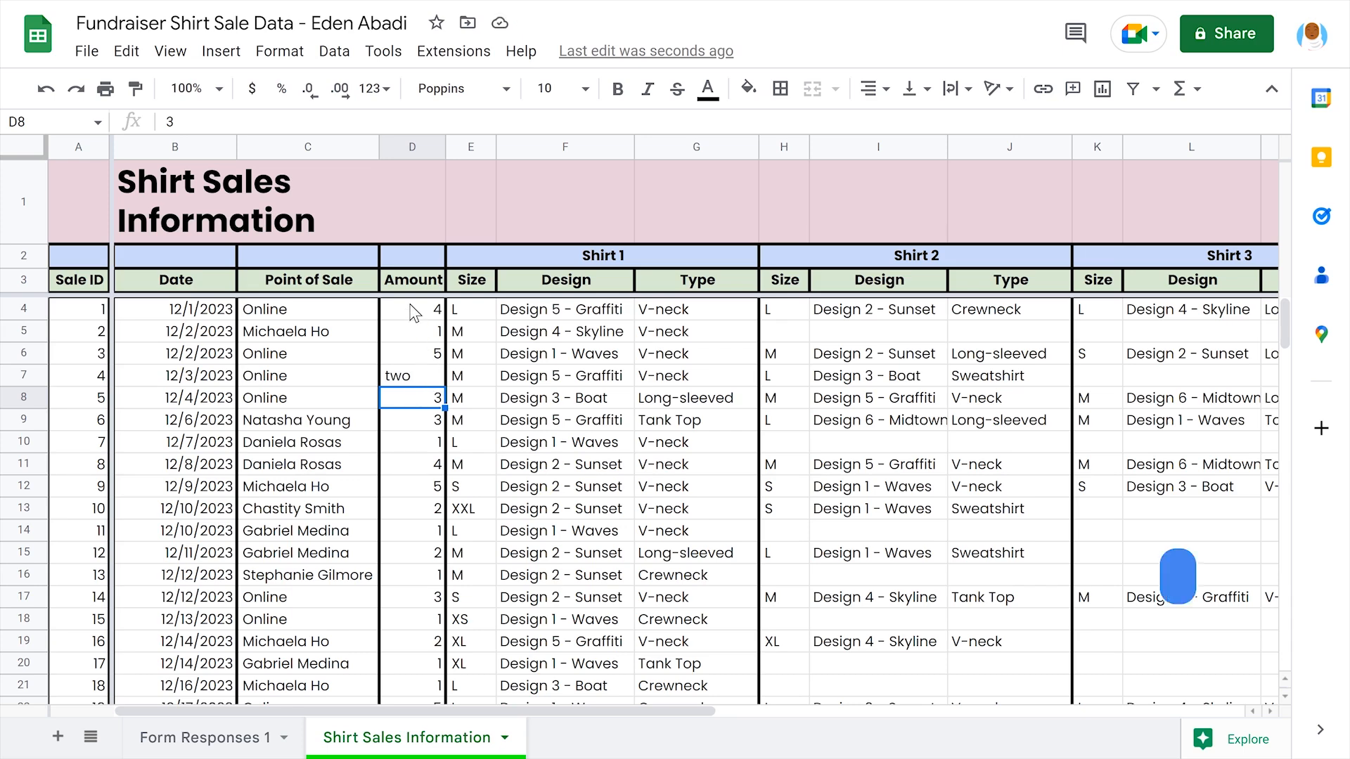
Sort the Amount range D4:D30 by column D, A to Z
click(415, 313)
drag(415, 312, 411, 571)
scroll(415, 534, down, 3)
scroll(414, 535, down, 2)
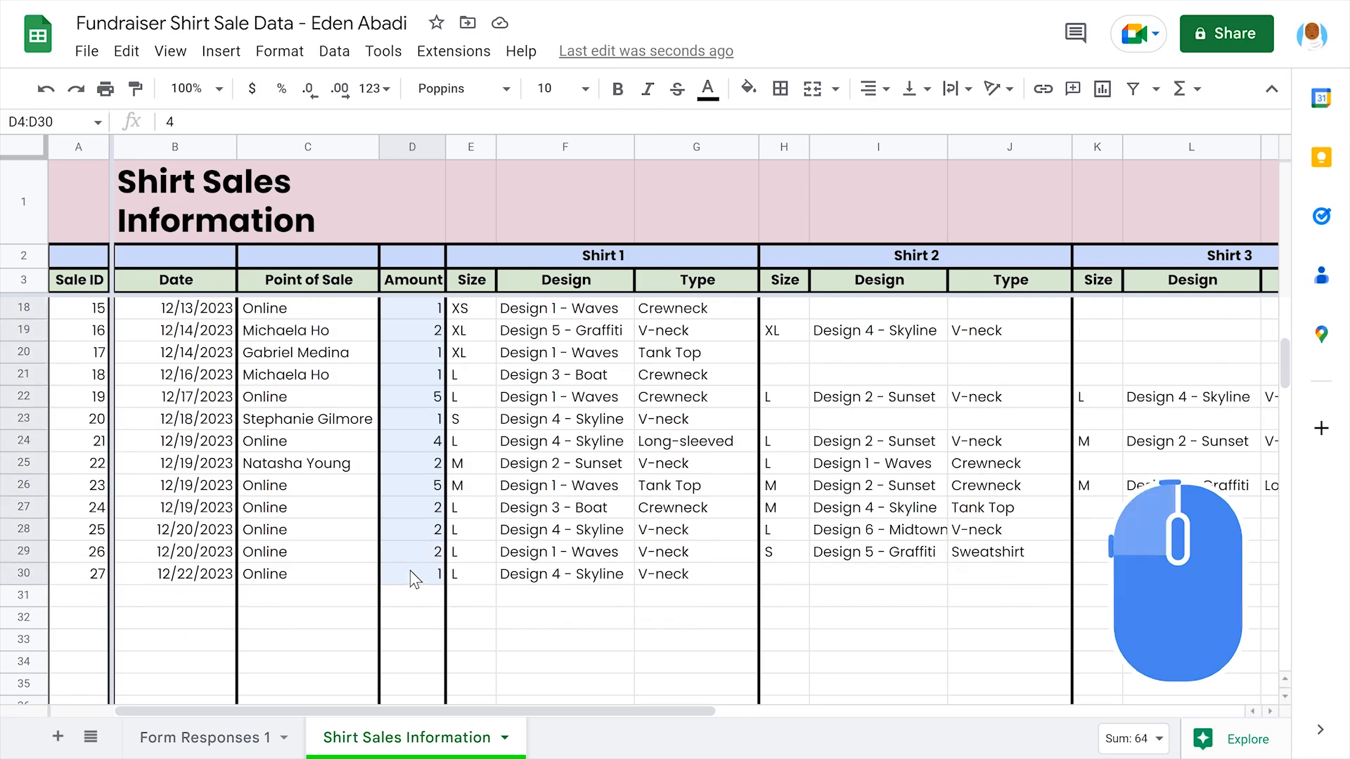
scroll(411, 571, up, 5)
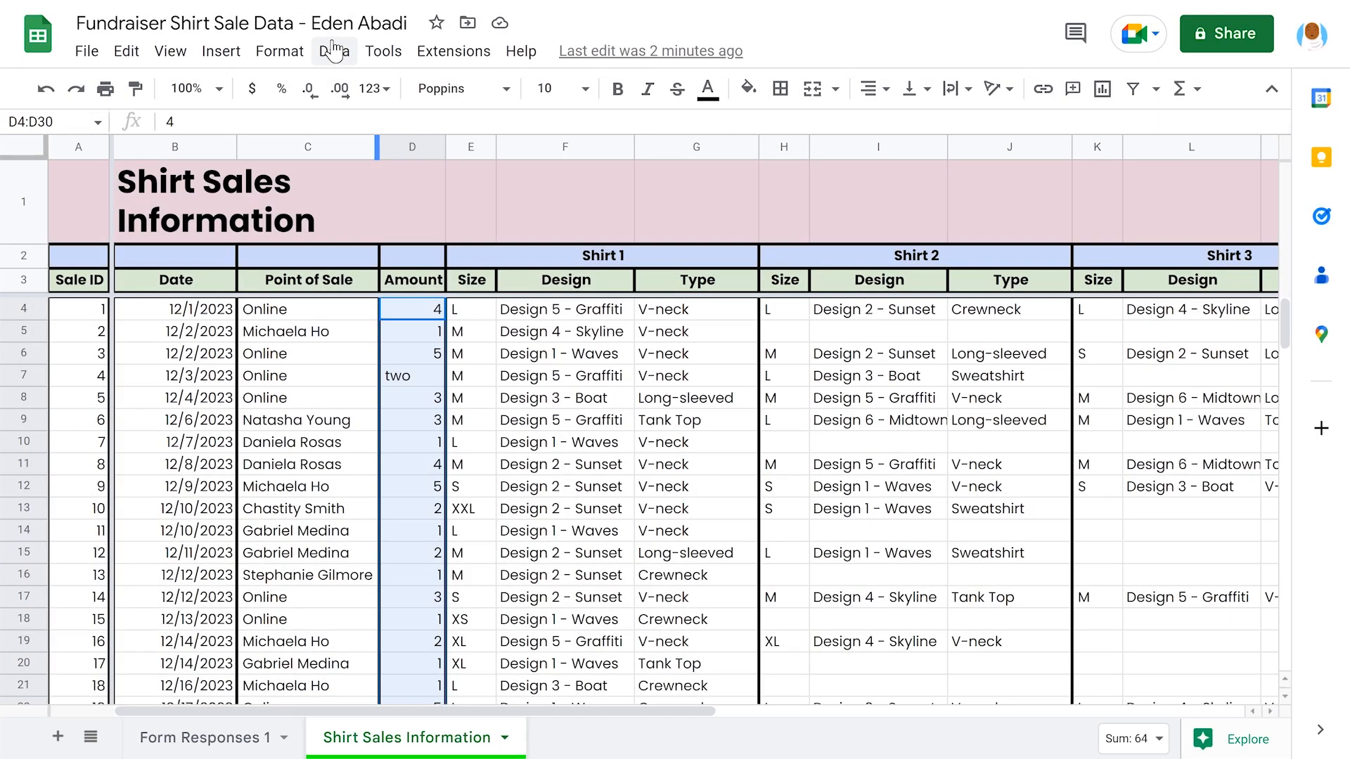
click(334, 50)
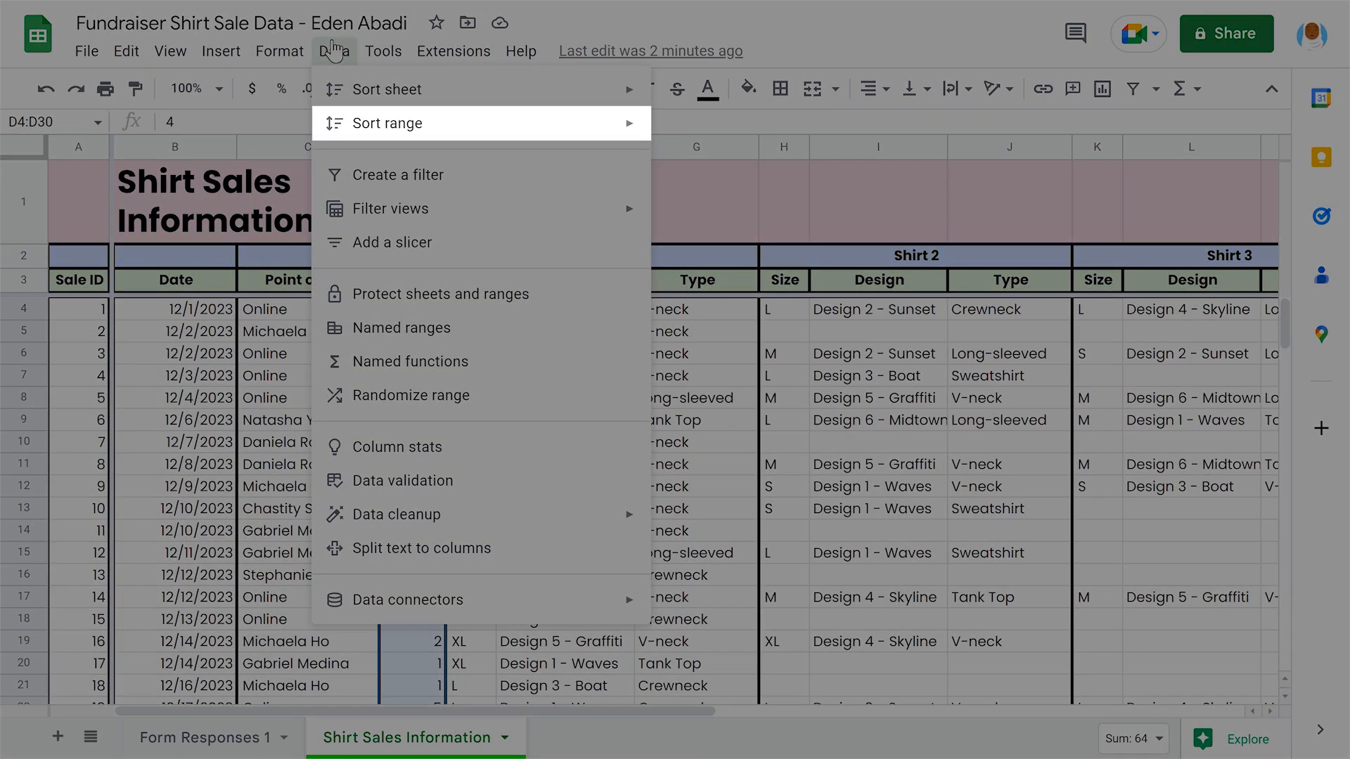
mouse_move(458, 120)
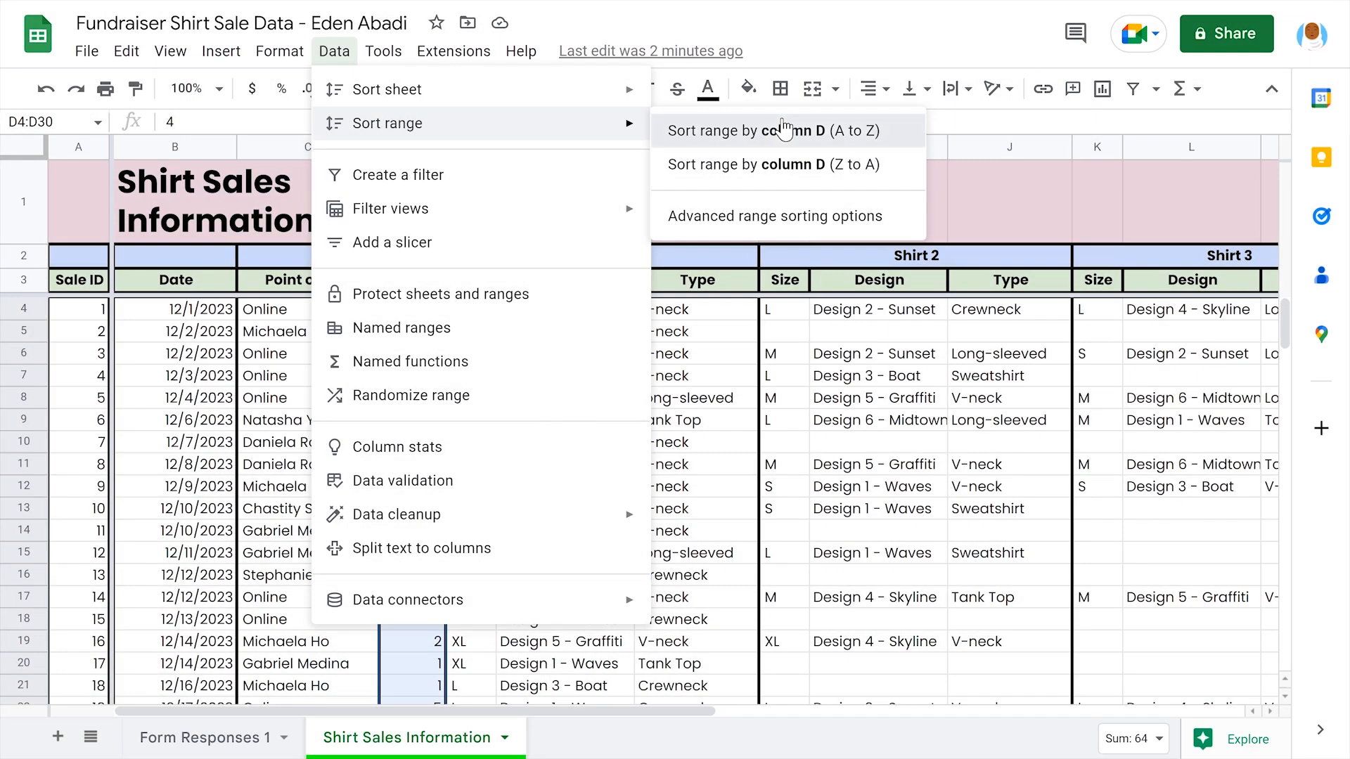
click(785, 129)
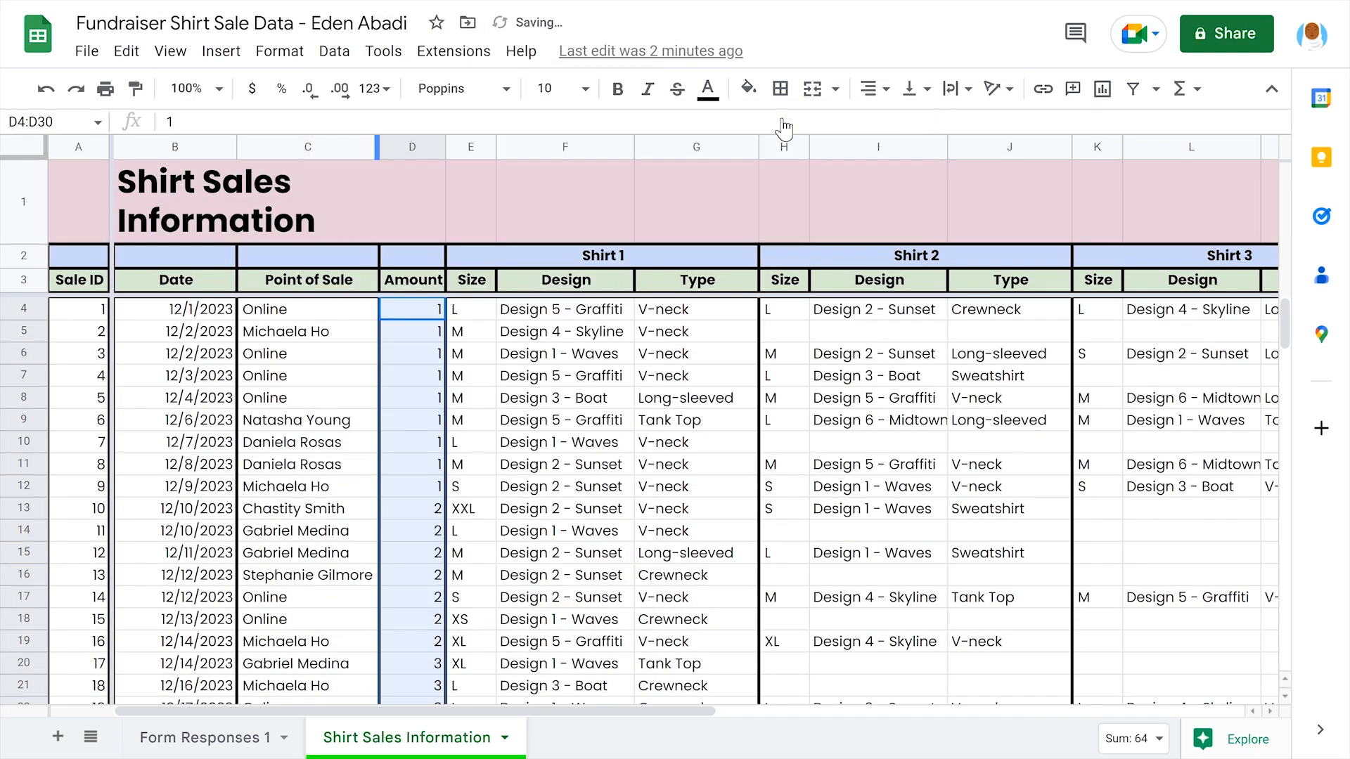
click(695, 189)
scroll(693, 185, down, 4)
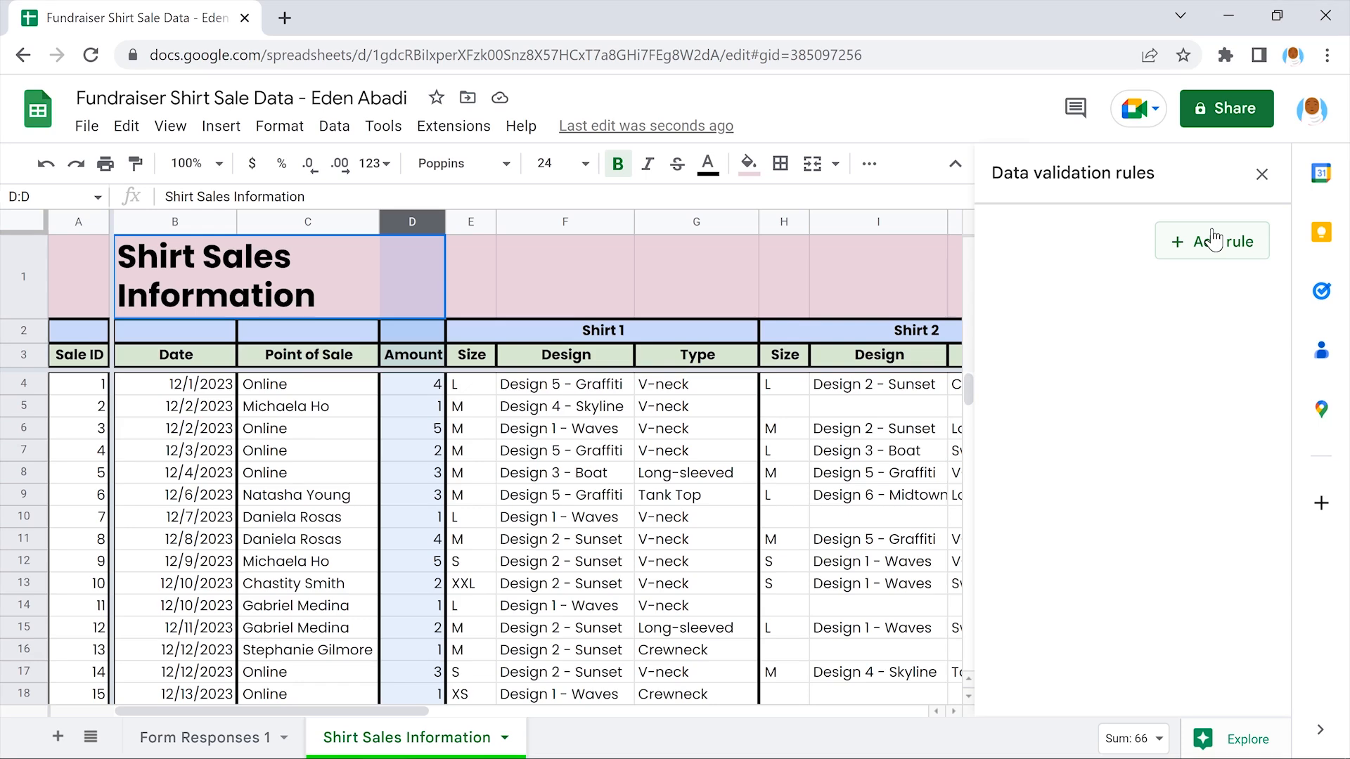
Add an 'Is between' rule on D2:D132 allowing only values from 1 to 10
click(1215, 240)
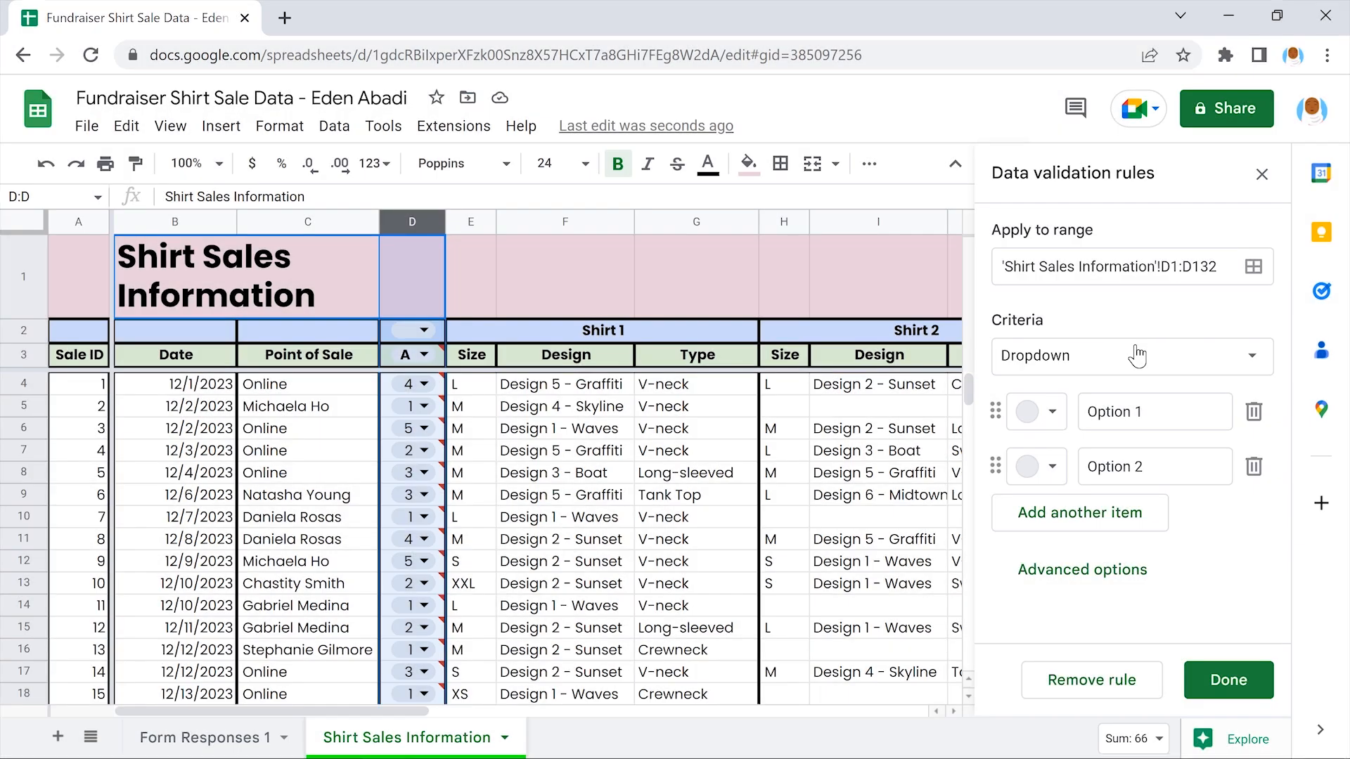
click(1137, 356)
scroll(1137, 356, down, 5)
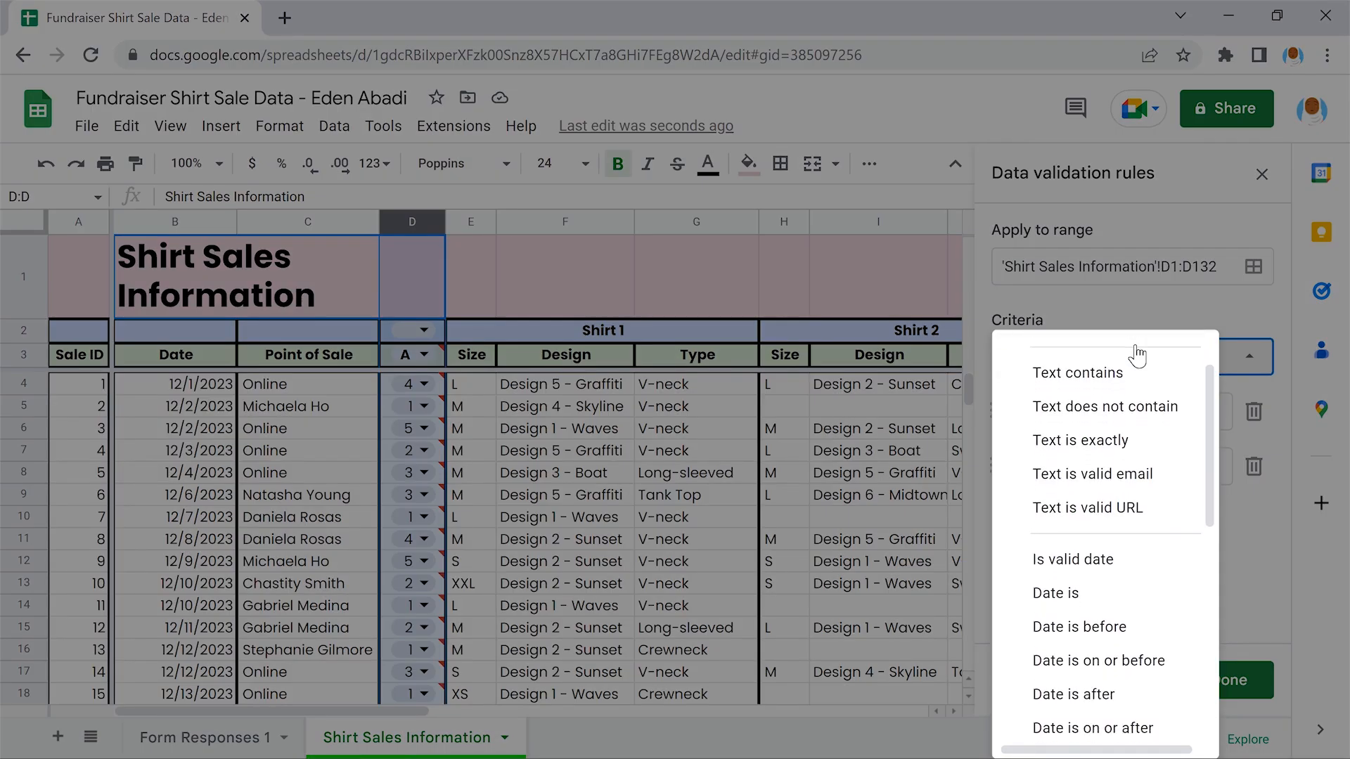
scroll(1139, 356, down, 1)
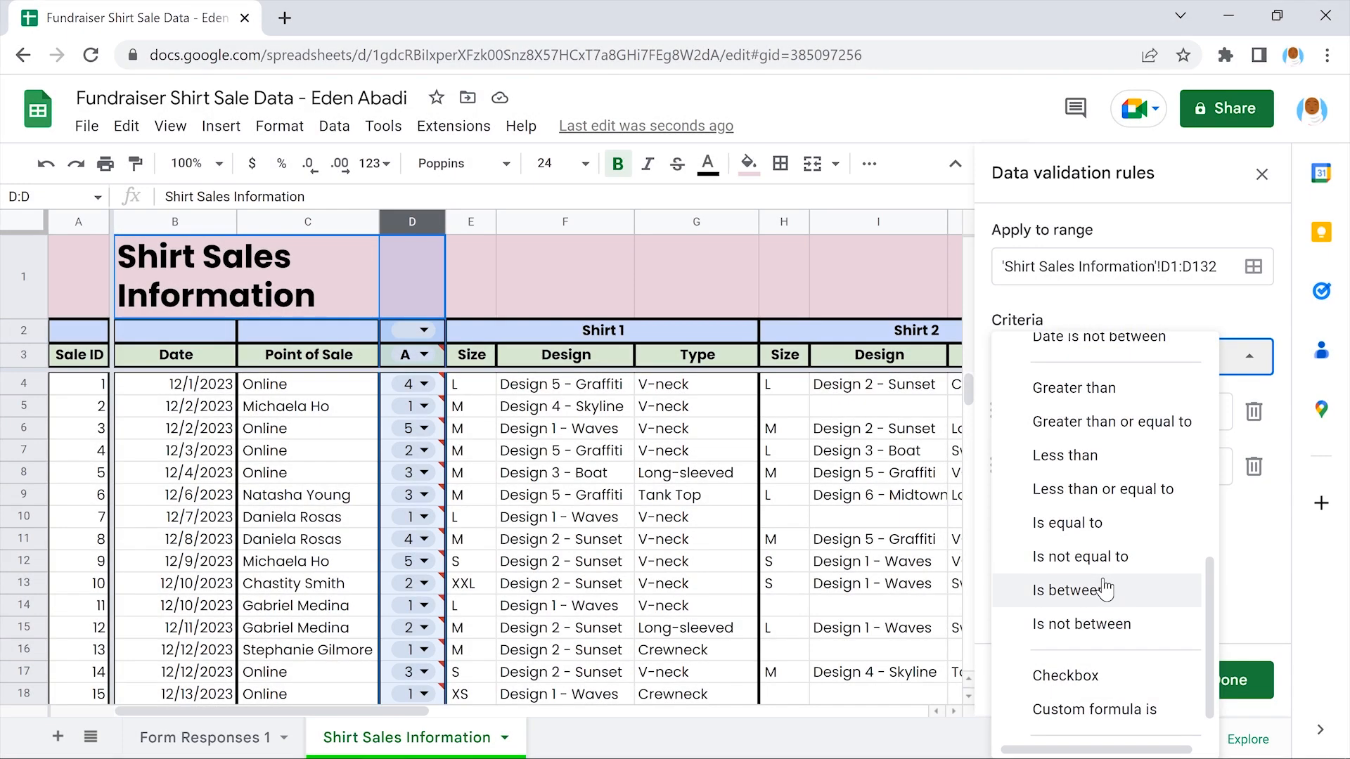
click(1106, 589)
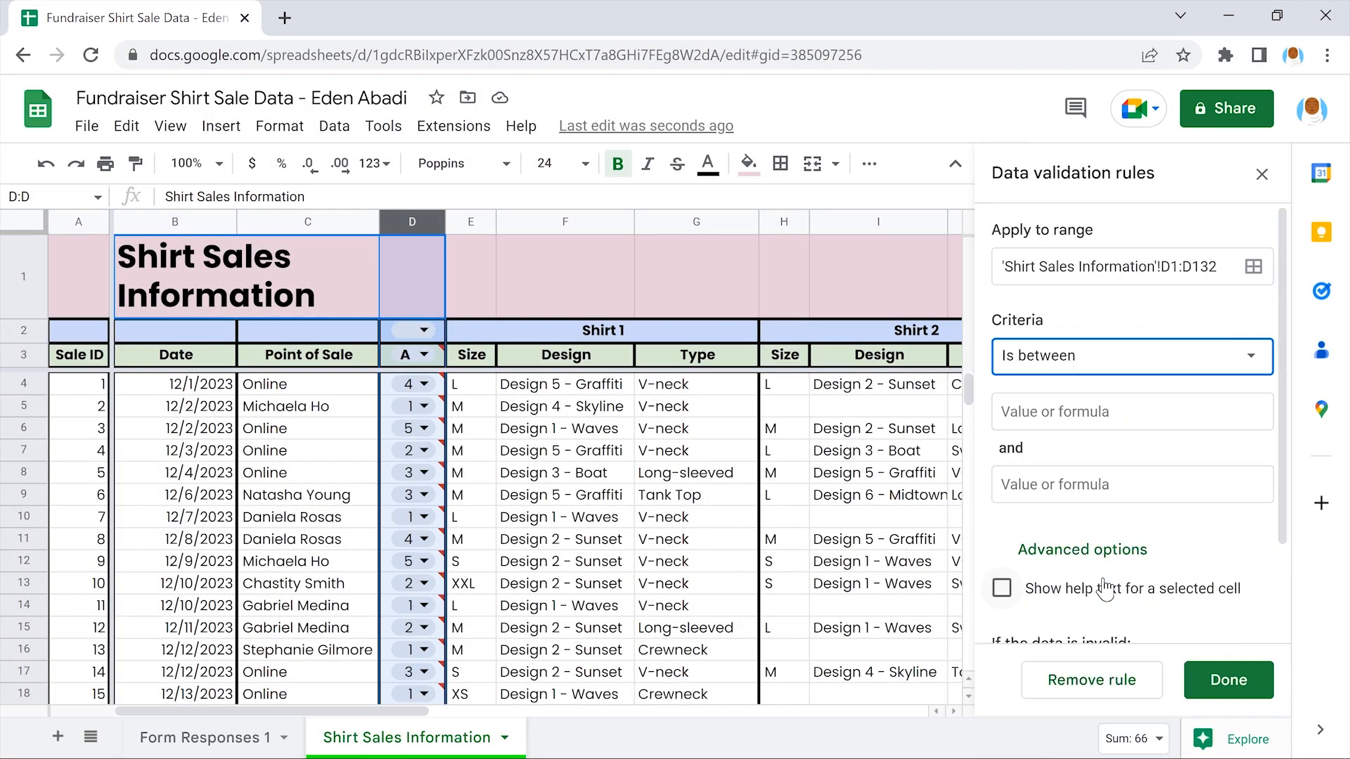
click(1134, 511)
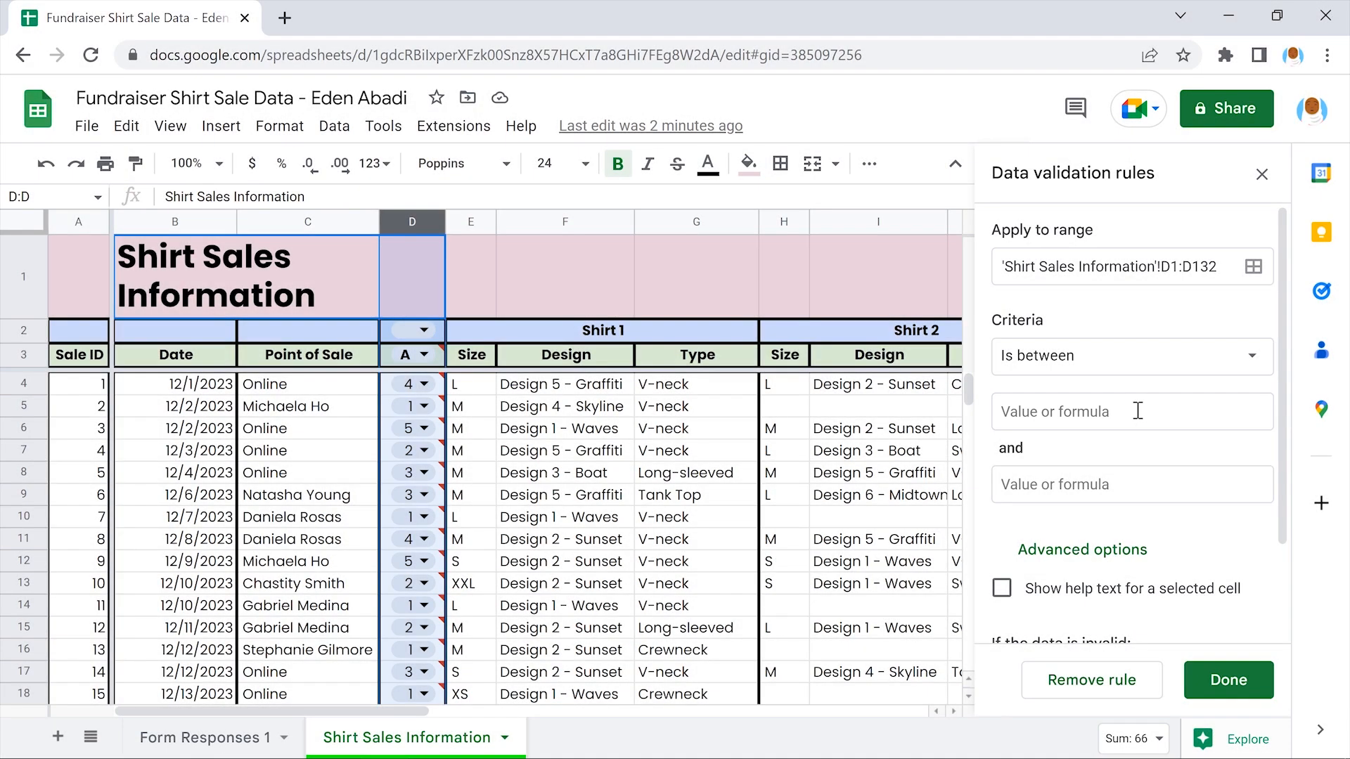
click(1137, 411)
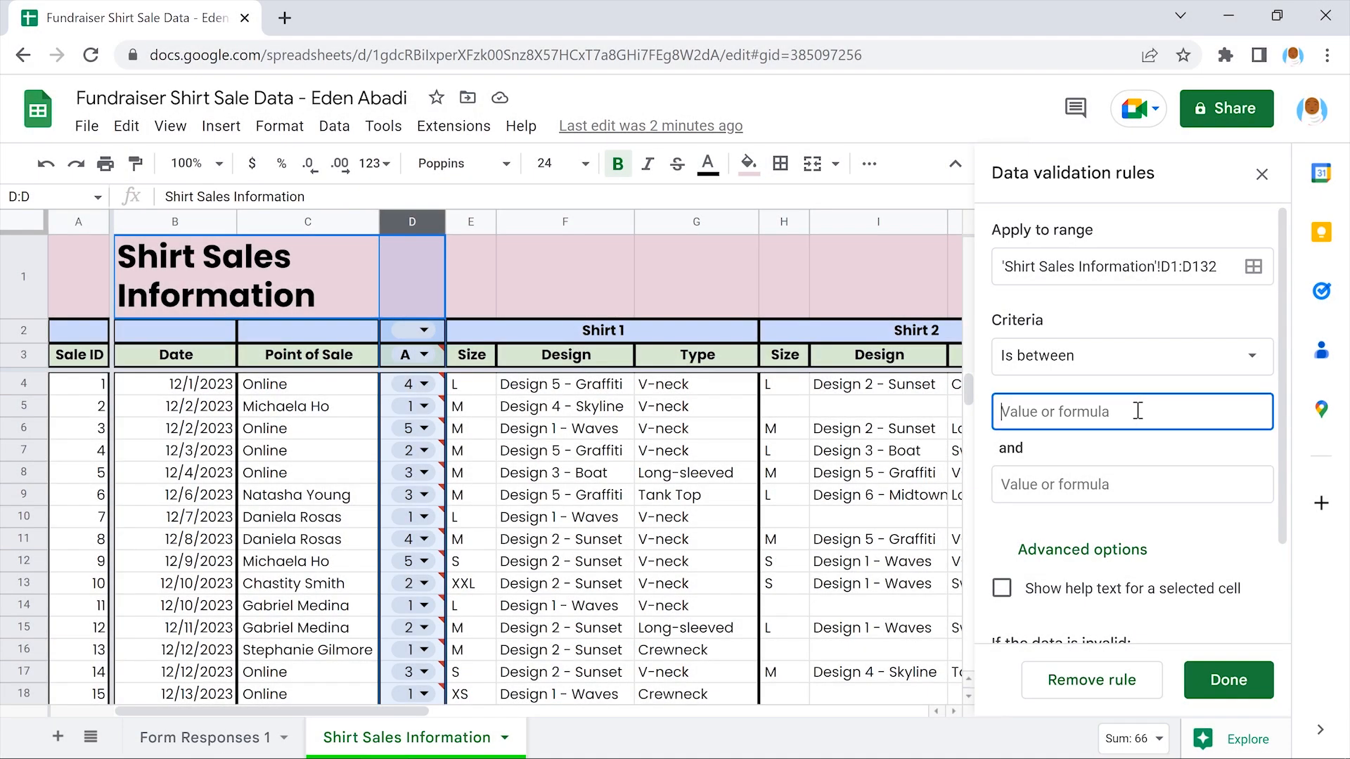
text(1)
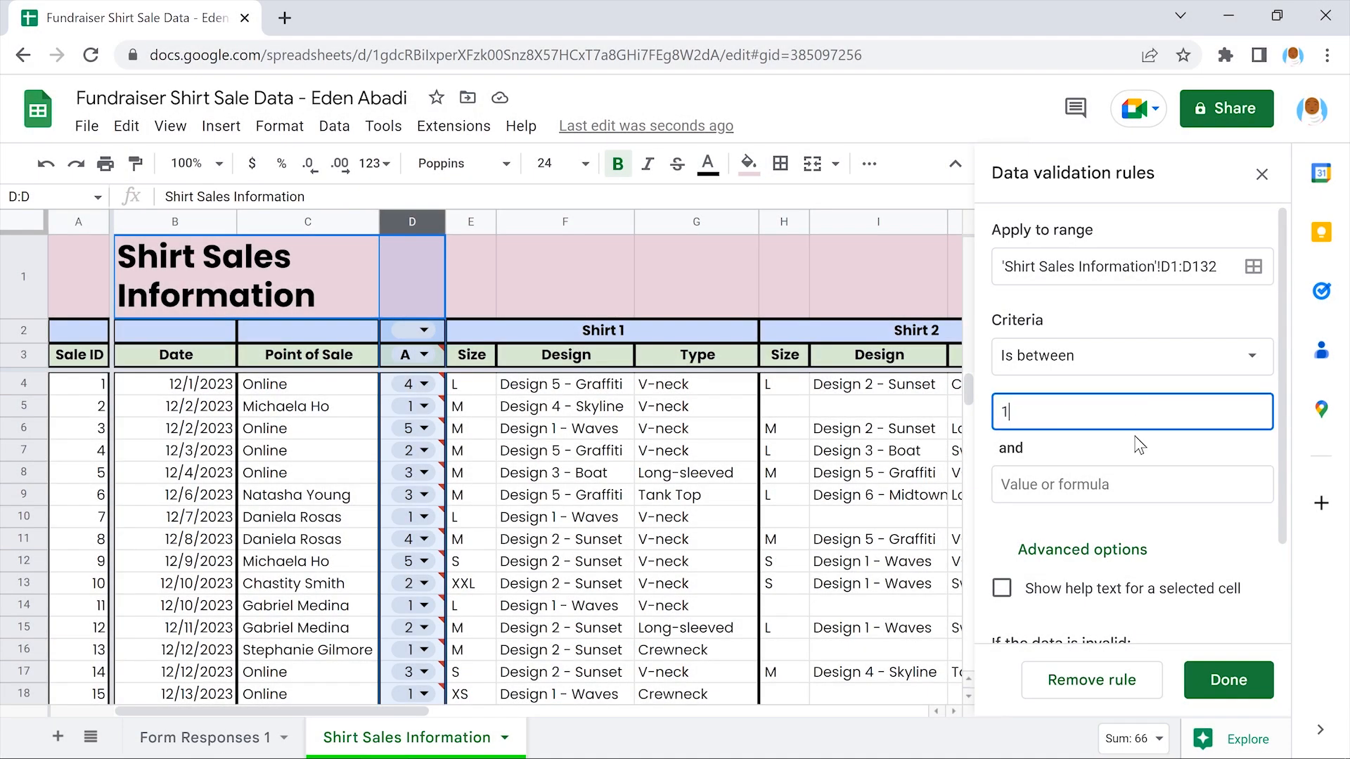
key(Tab)
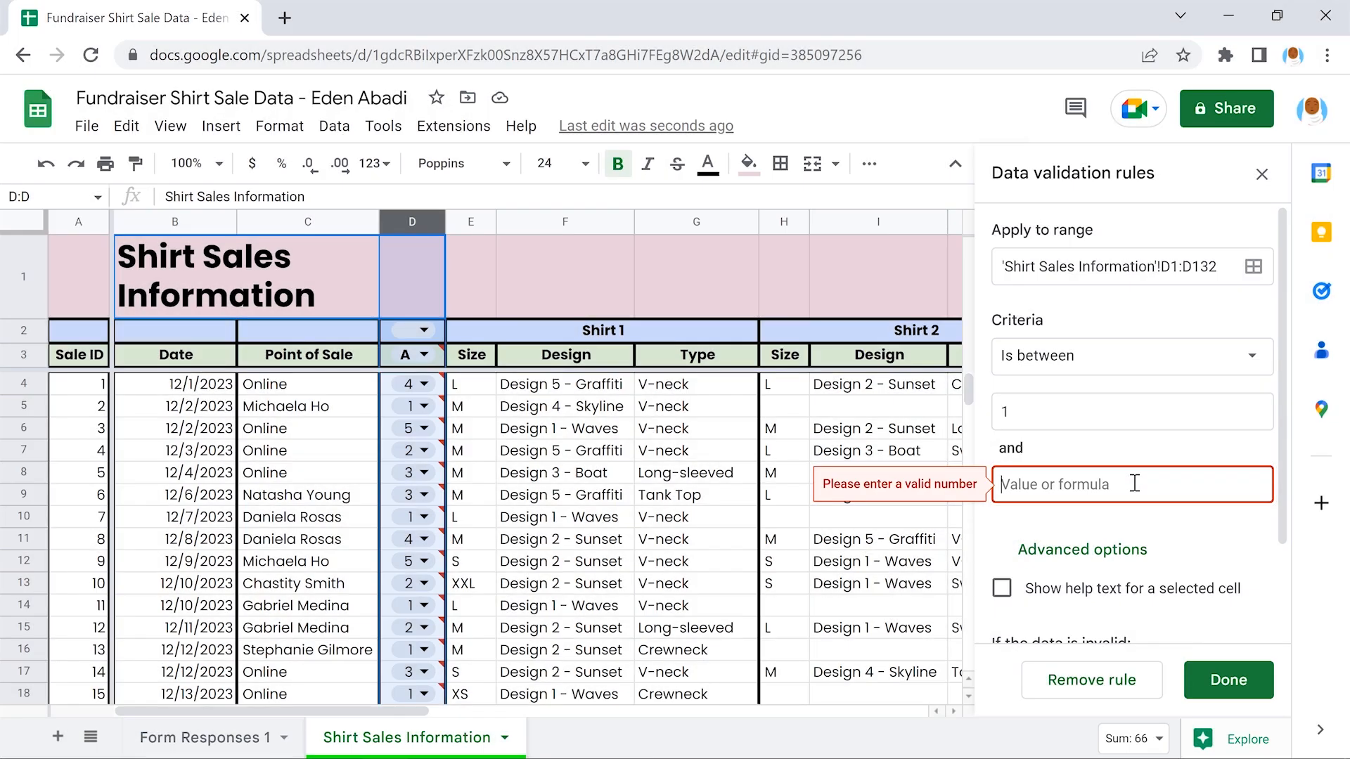
text(10)
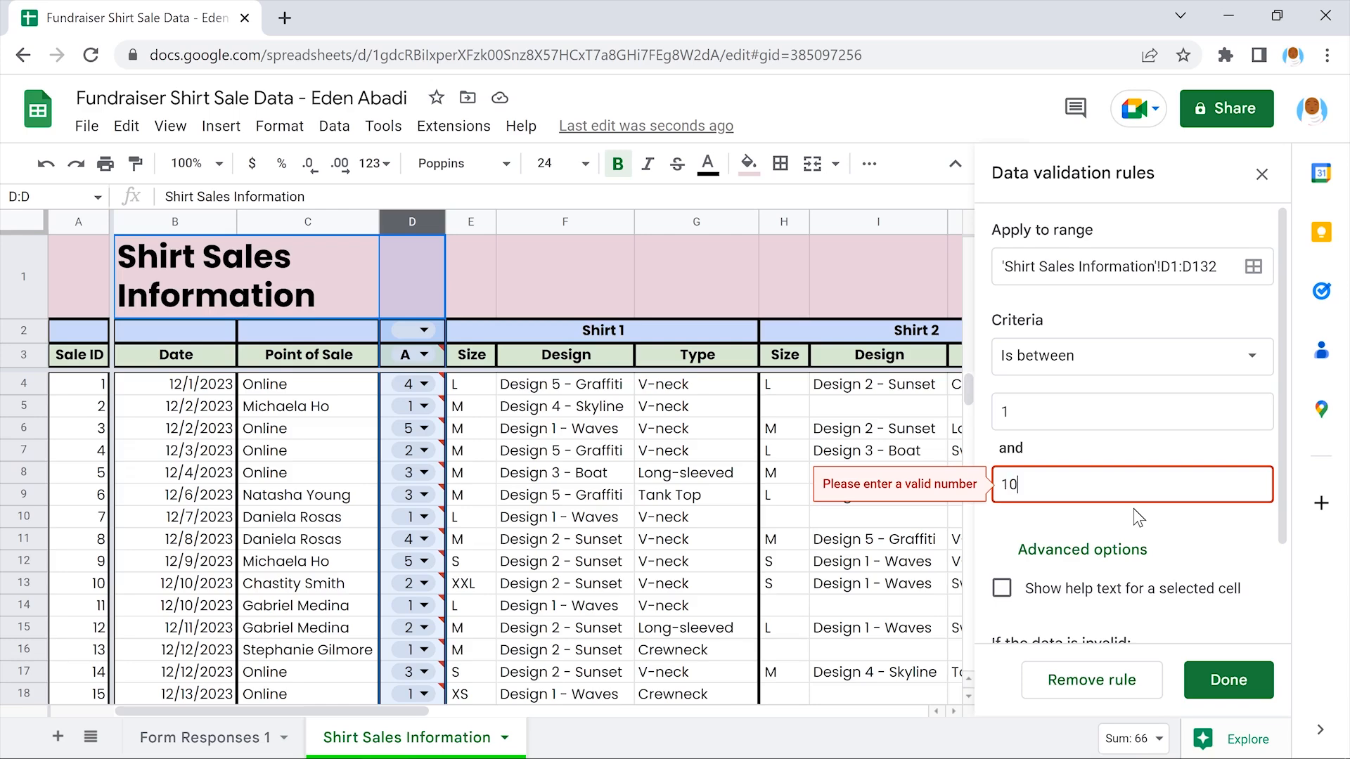
click(1134, 508)
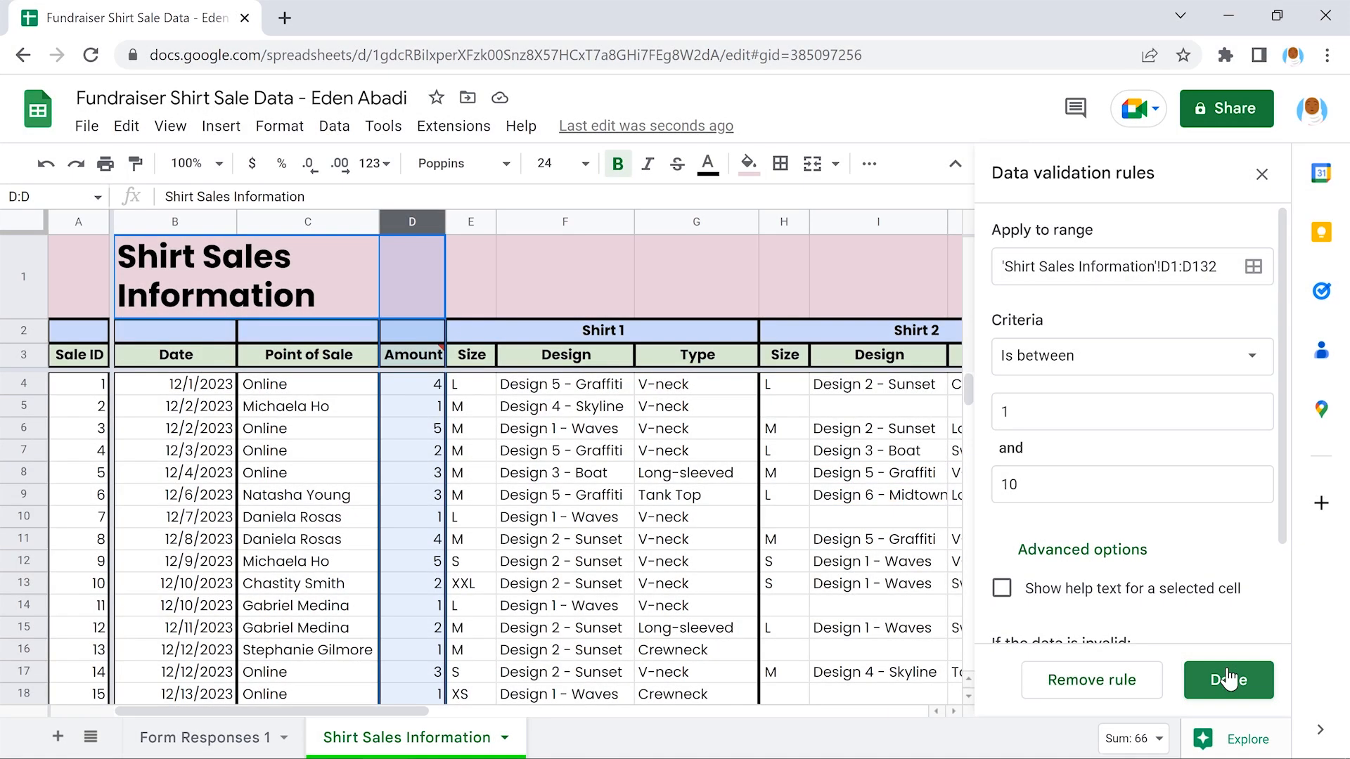
click(1228, 679)
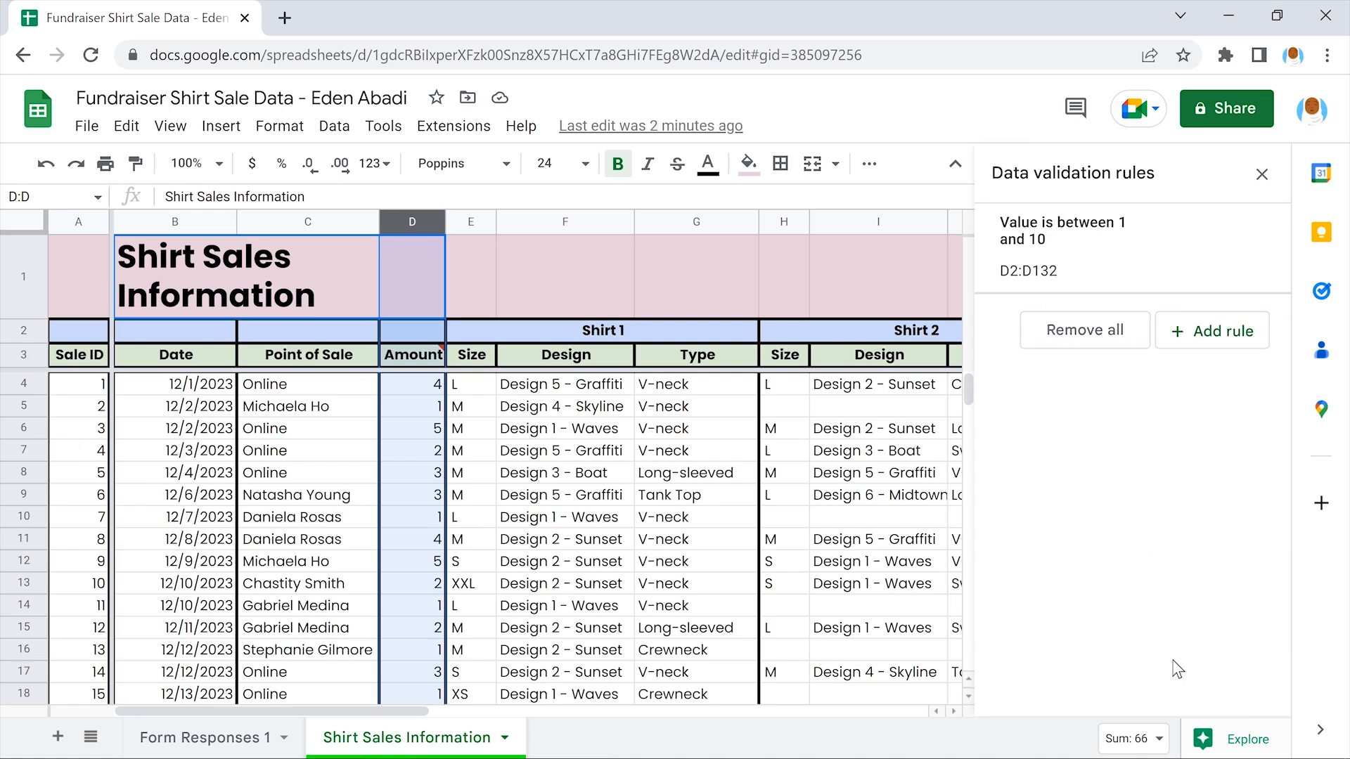
click(563, 269)
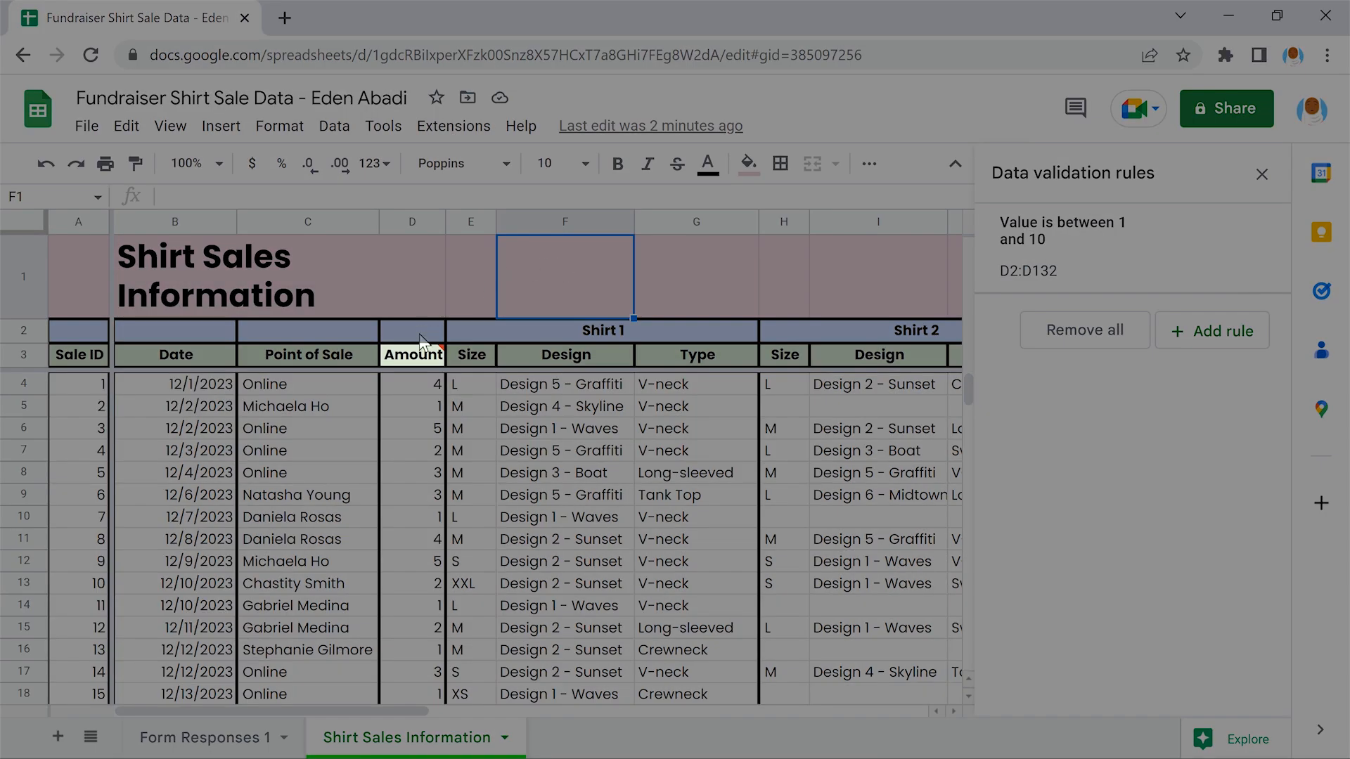
Change the Amount rule's range from D2:D132 to D4:D132
mouse_move(413, 356)
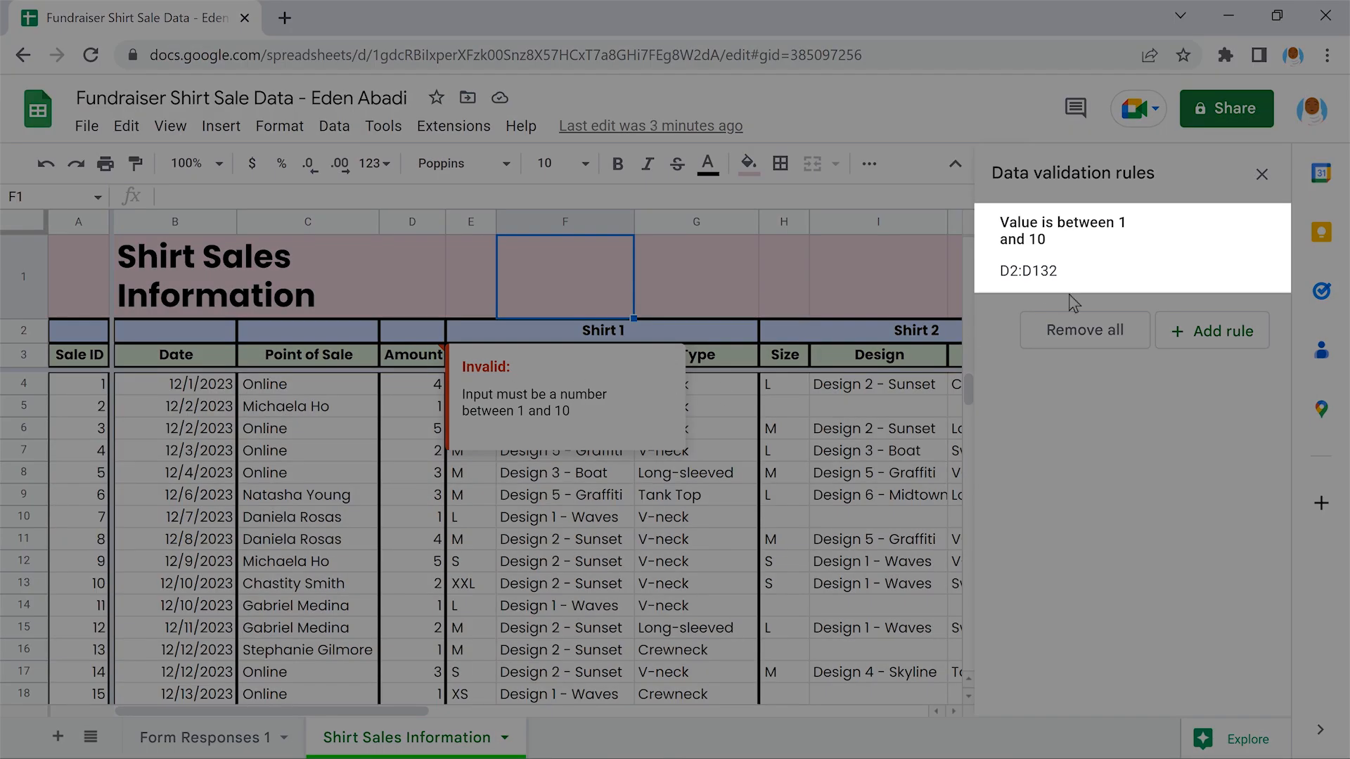
mouse_move(1140, 243)
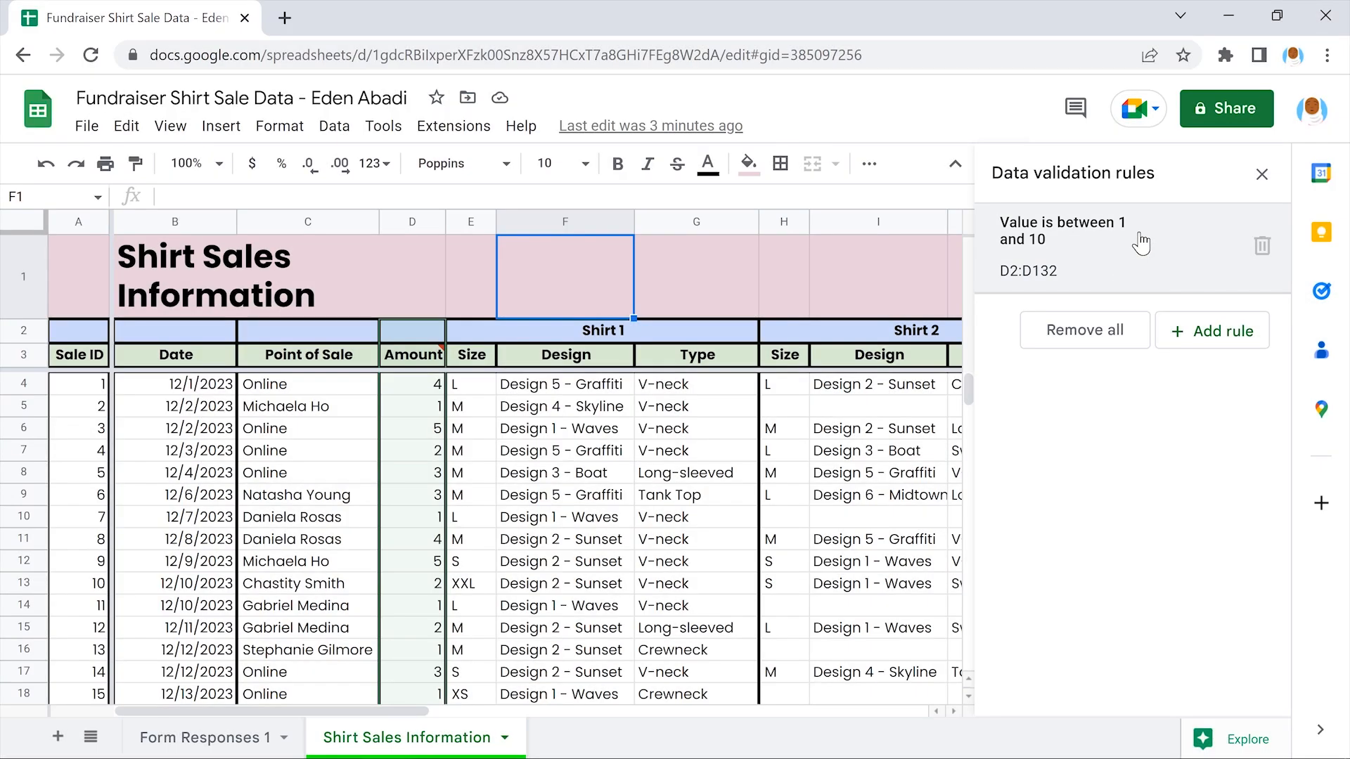
click(1141, 242)
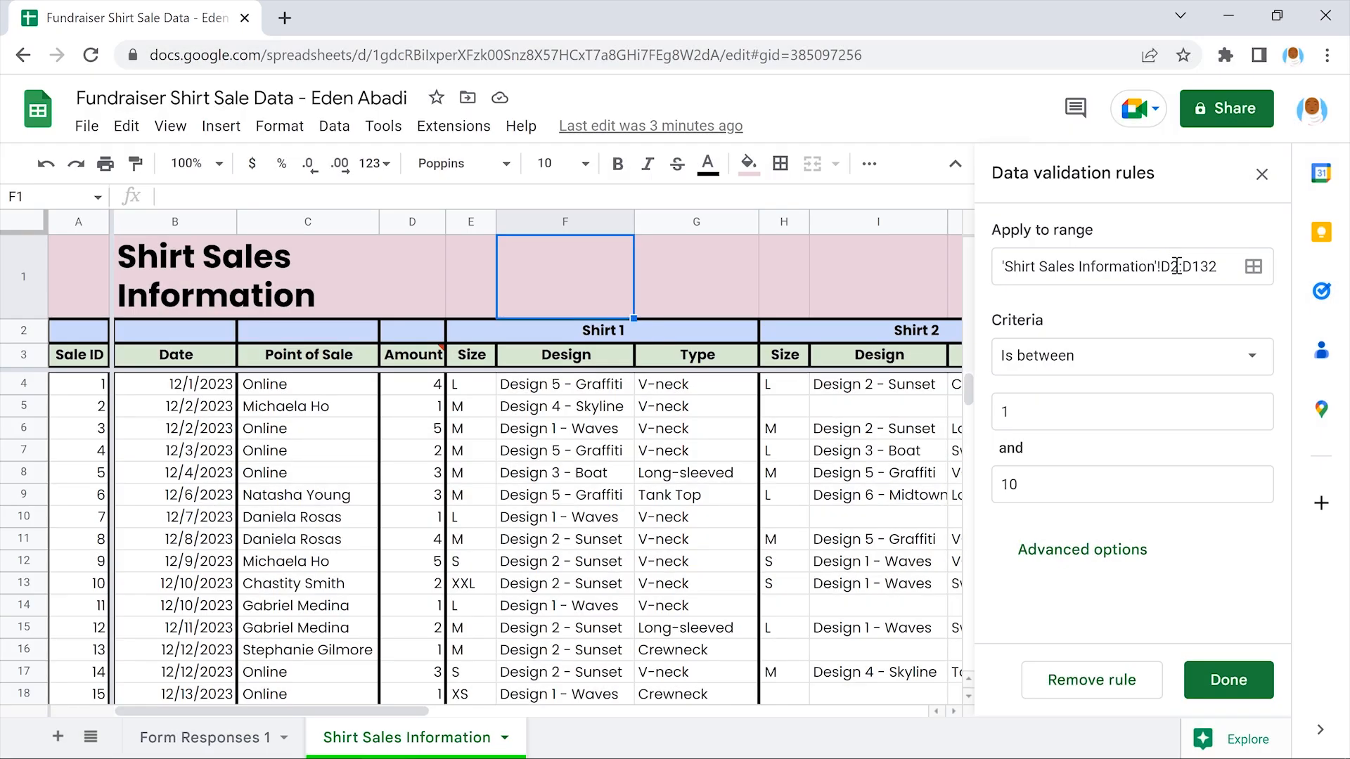
click(1176, 266)
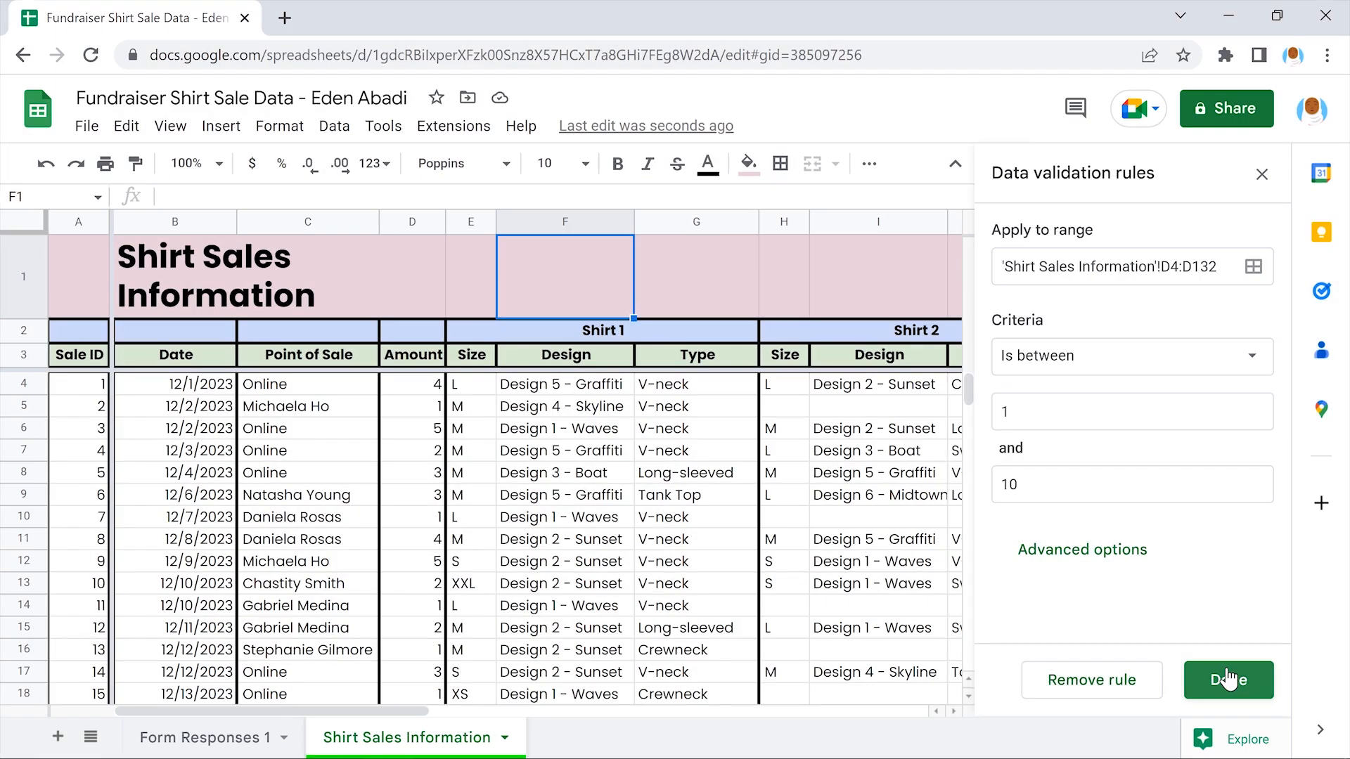
click(1227, 675)
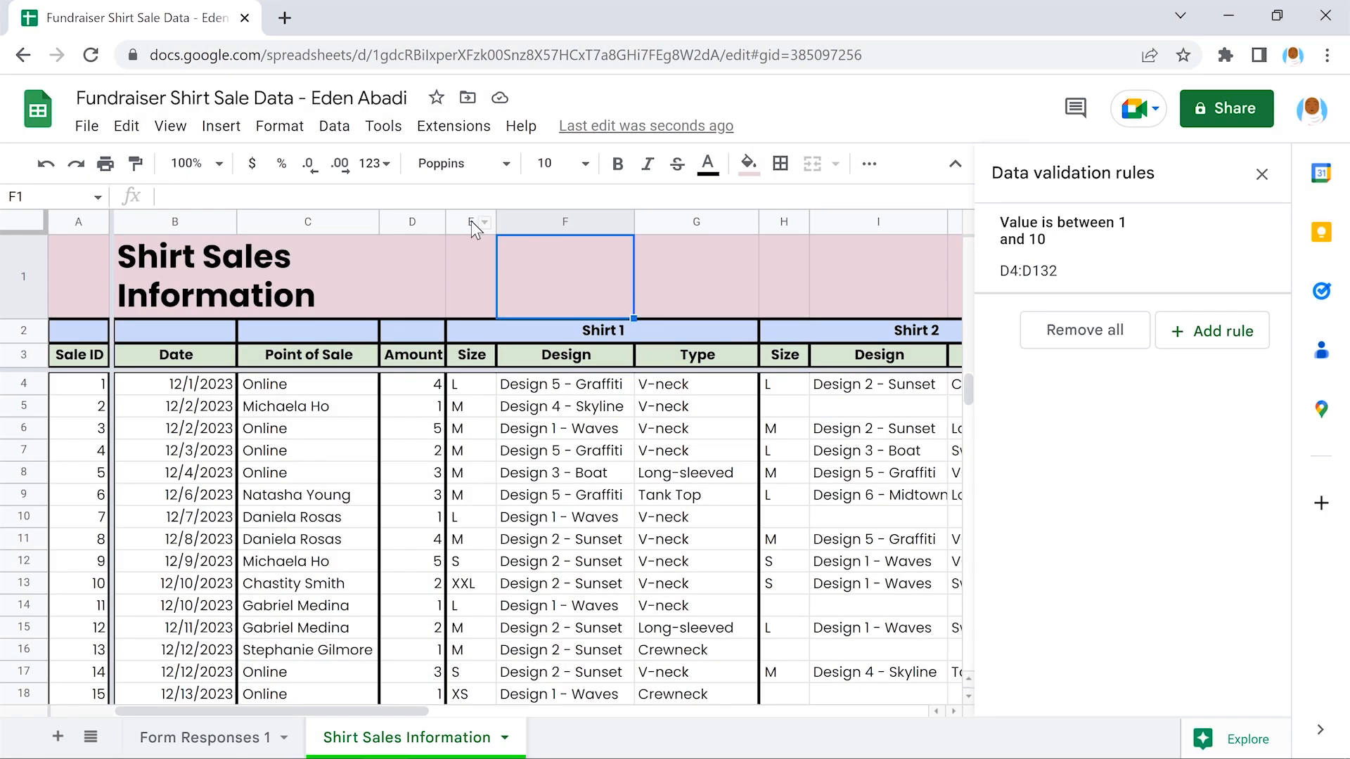
Start a new Dropdown validation rule for the Size column E
click(471, 221)
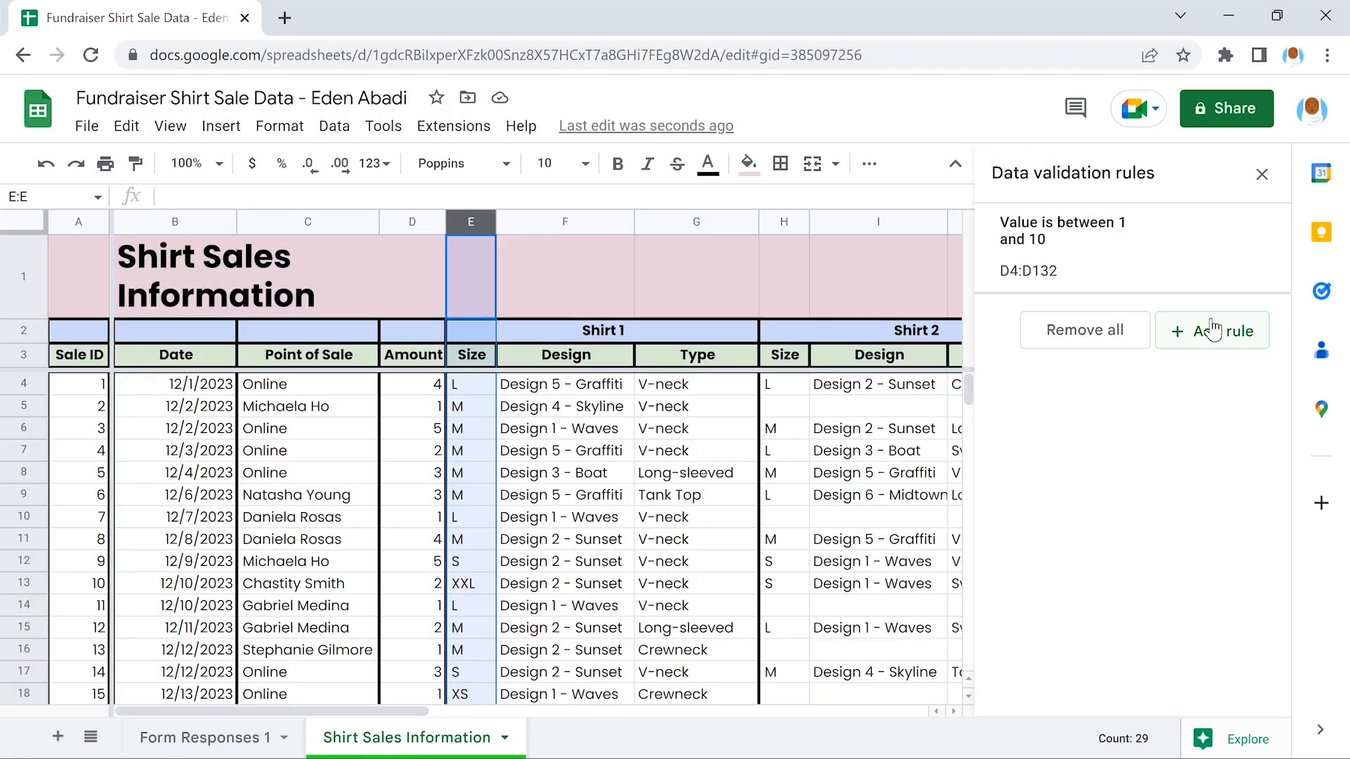
click(1212, 331)
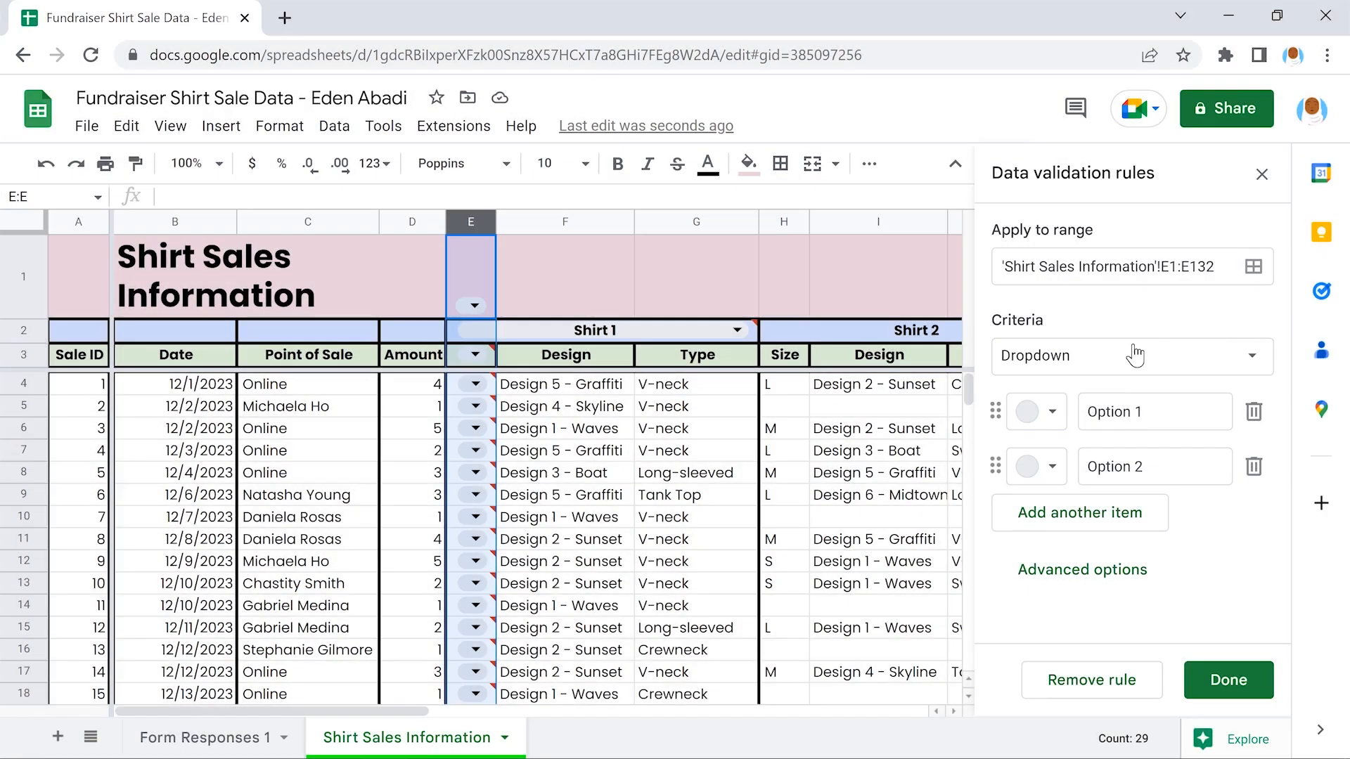
click(1135, 355)
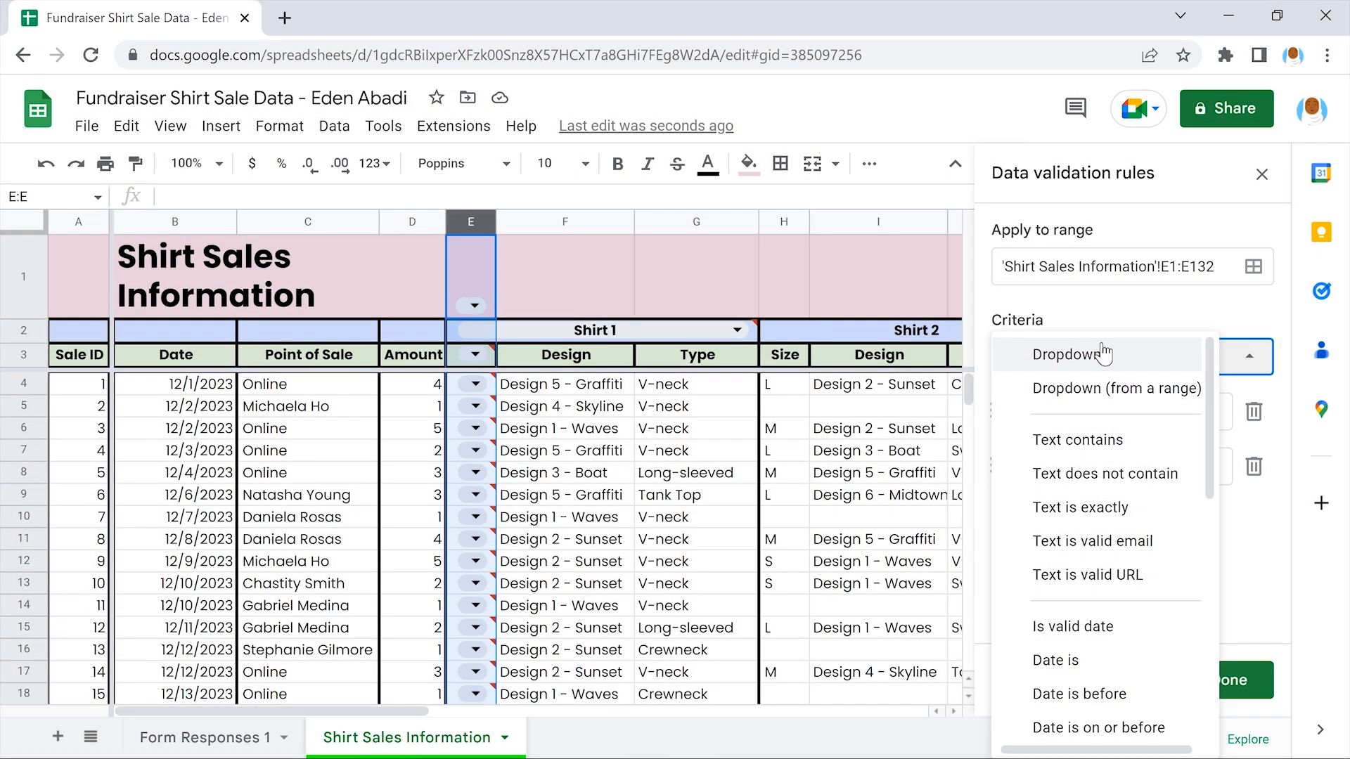
click(1102, 353)
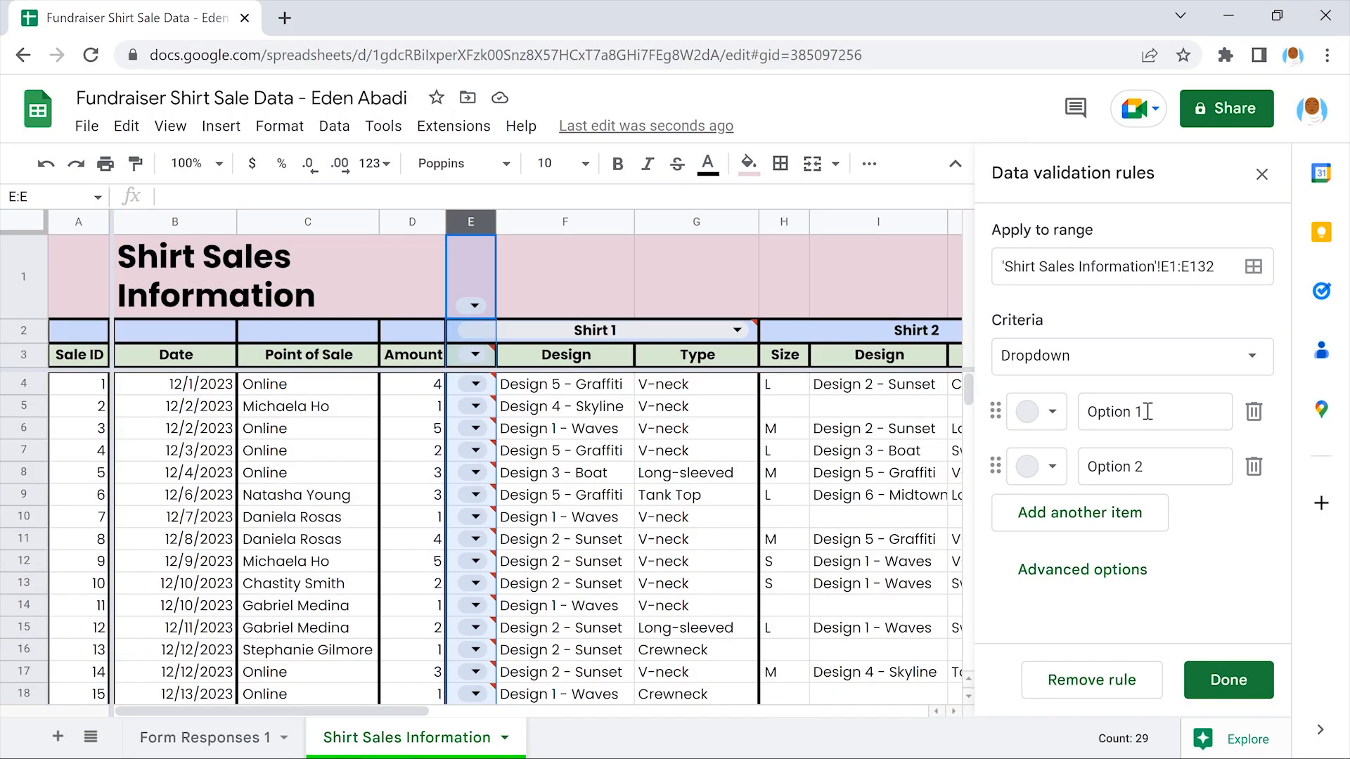
Enter XS, S and M as the first three dropdown options
click(1146, 411)
drag(1146, 412, 1089, 411)
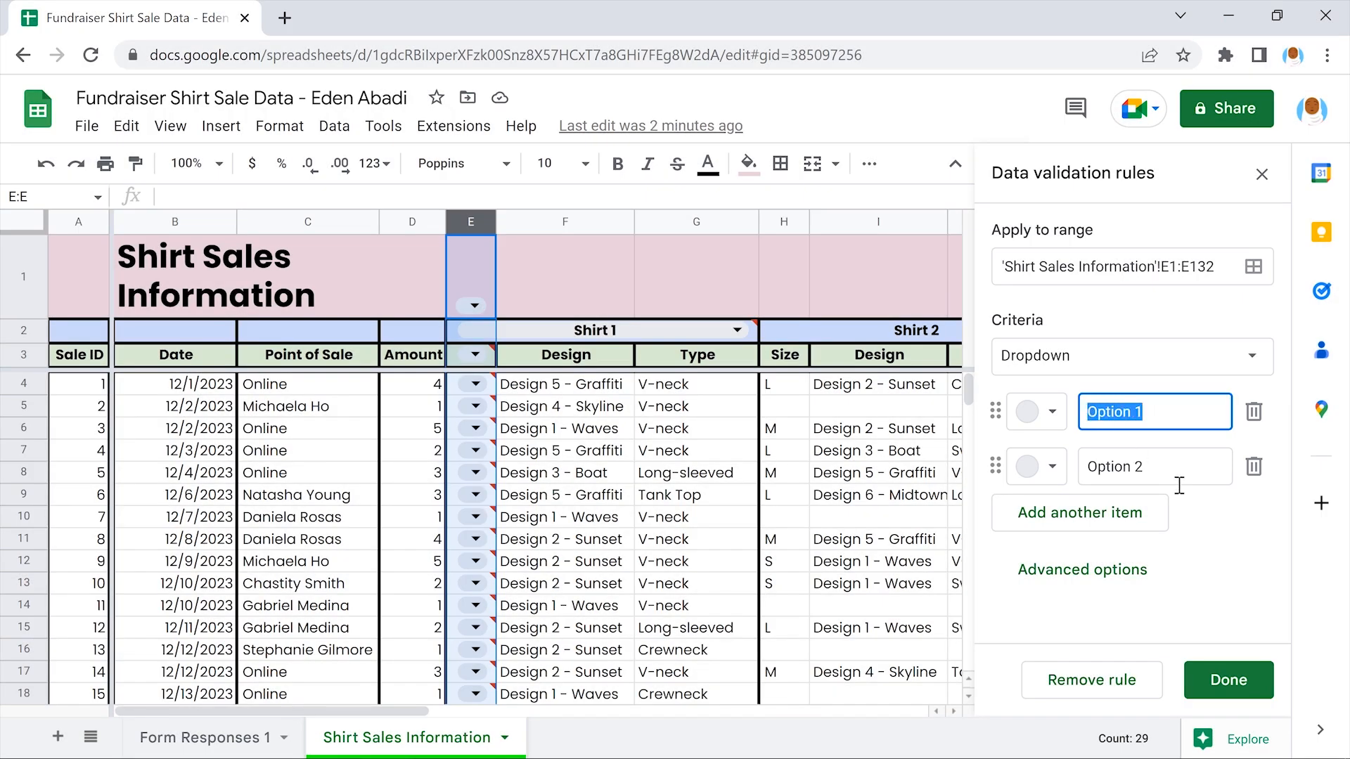
text(XS)
click(1201, 502)
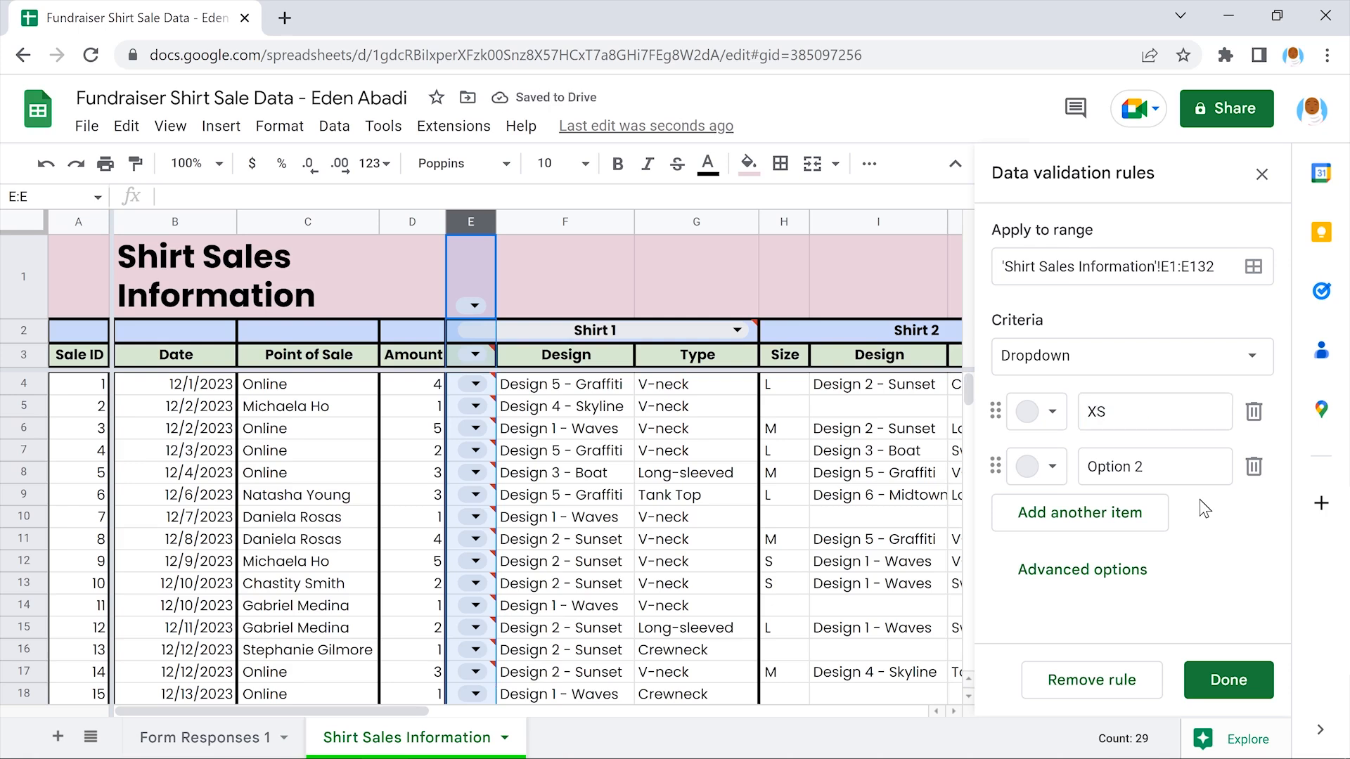
drag(1145, 467, 1102, 473)
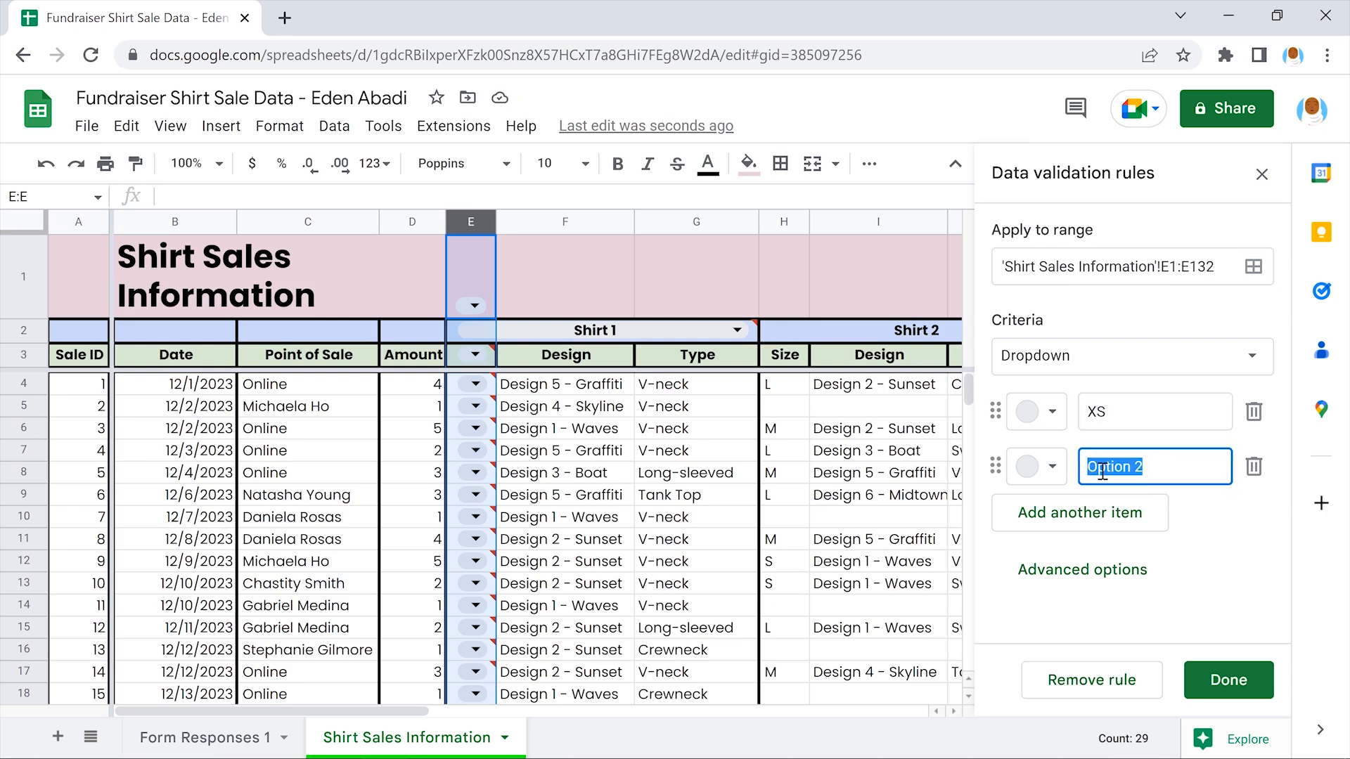
text(S)
click(1204, 508)
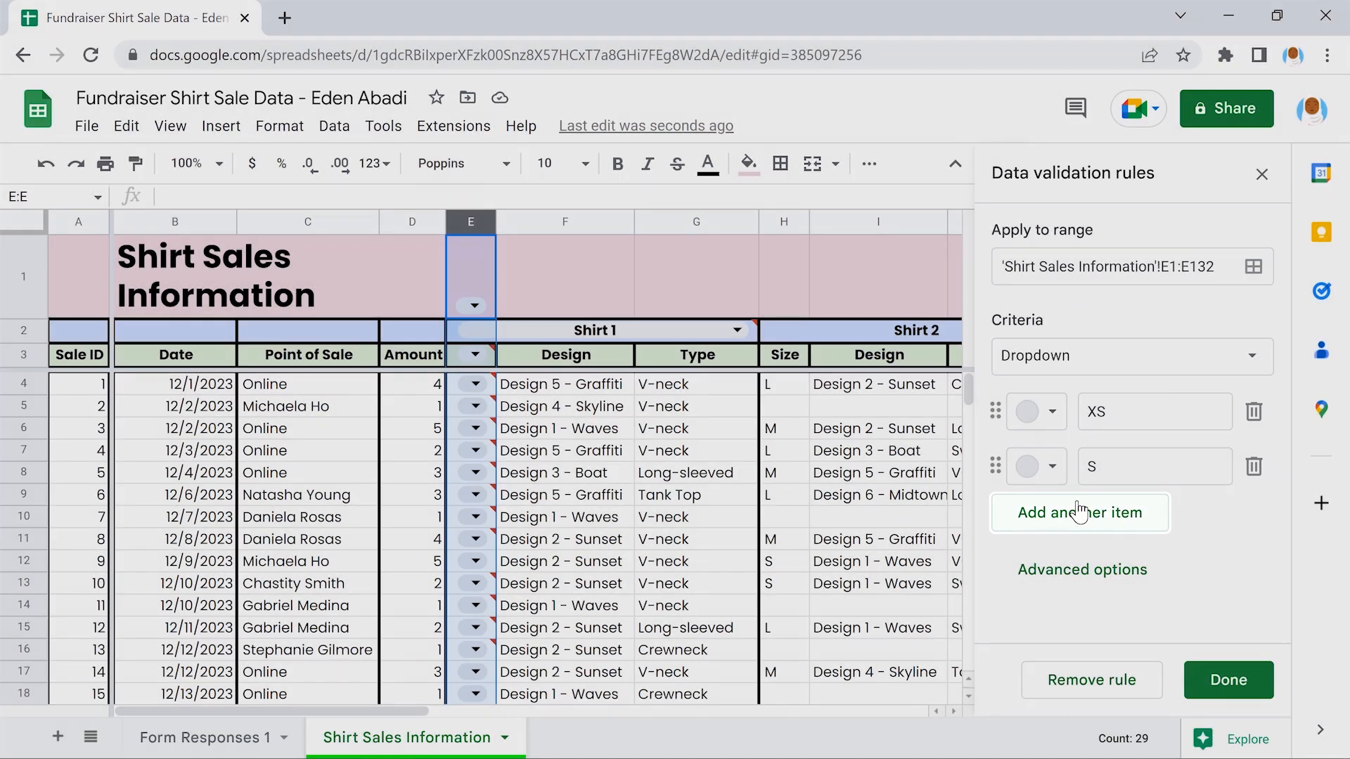
click(1081, 514)
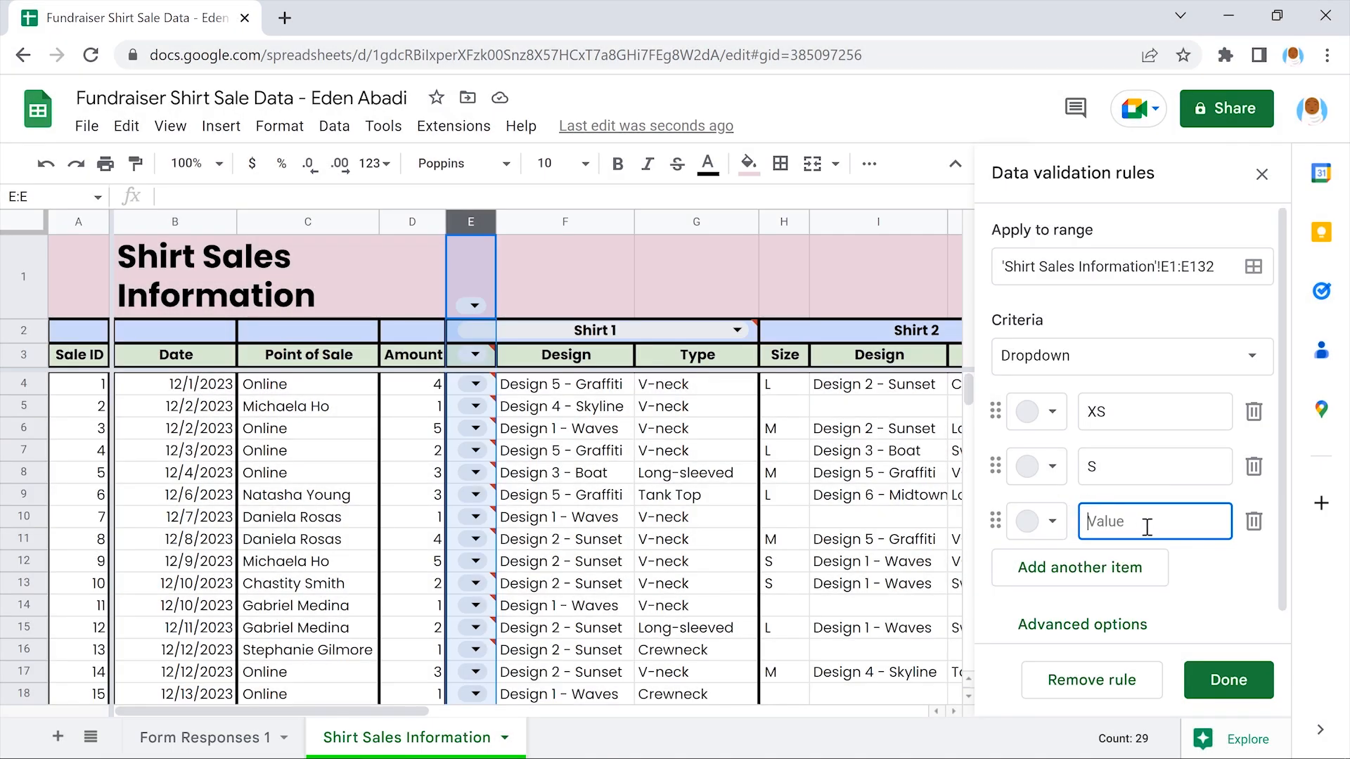
text(M)
click(1208, 557)
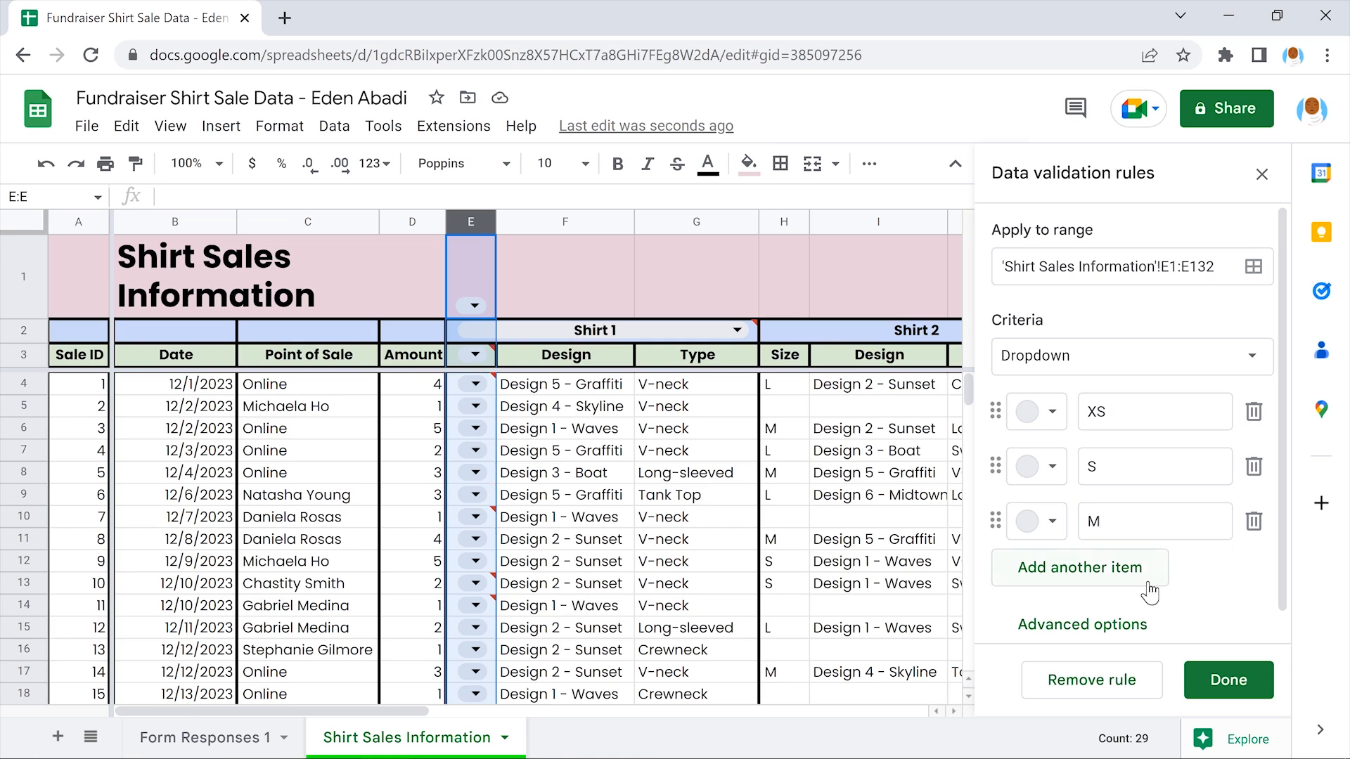
Add L, XL and XXL as the remaining dropdown options
click(1081, 568)
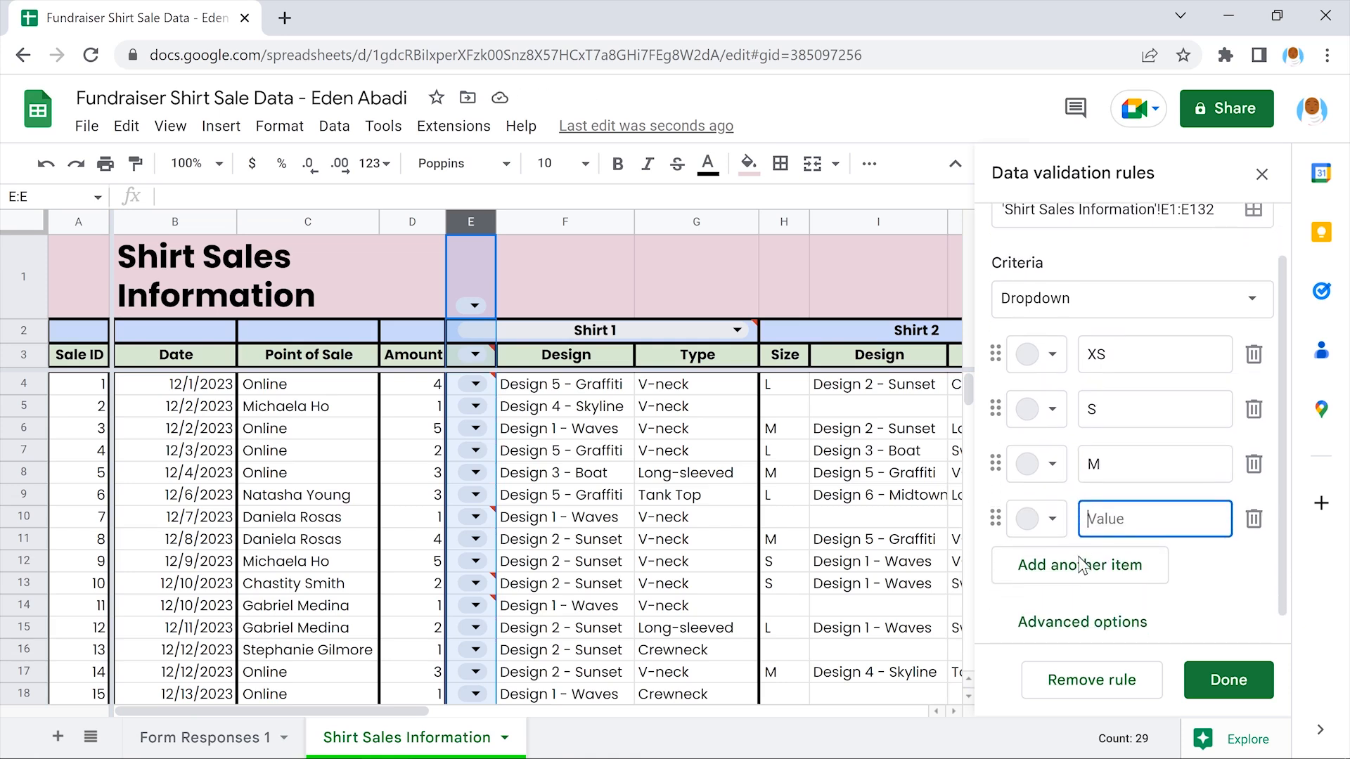
text(L)
click(1206, 543)
click(1080, 538)
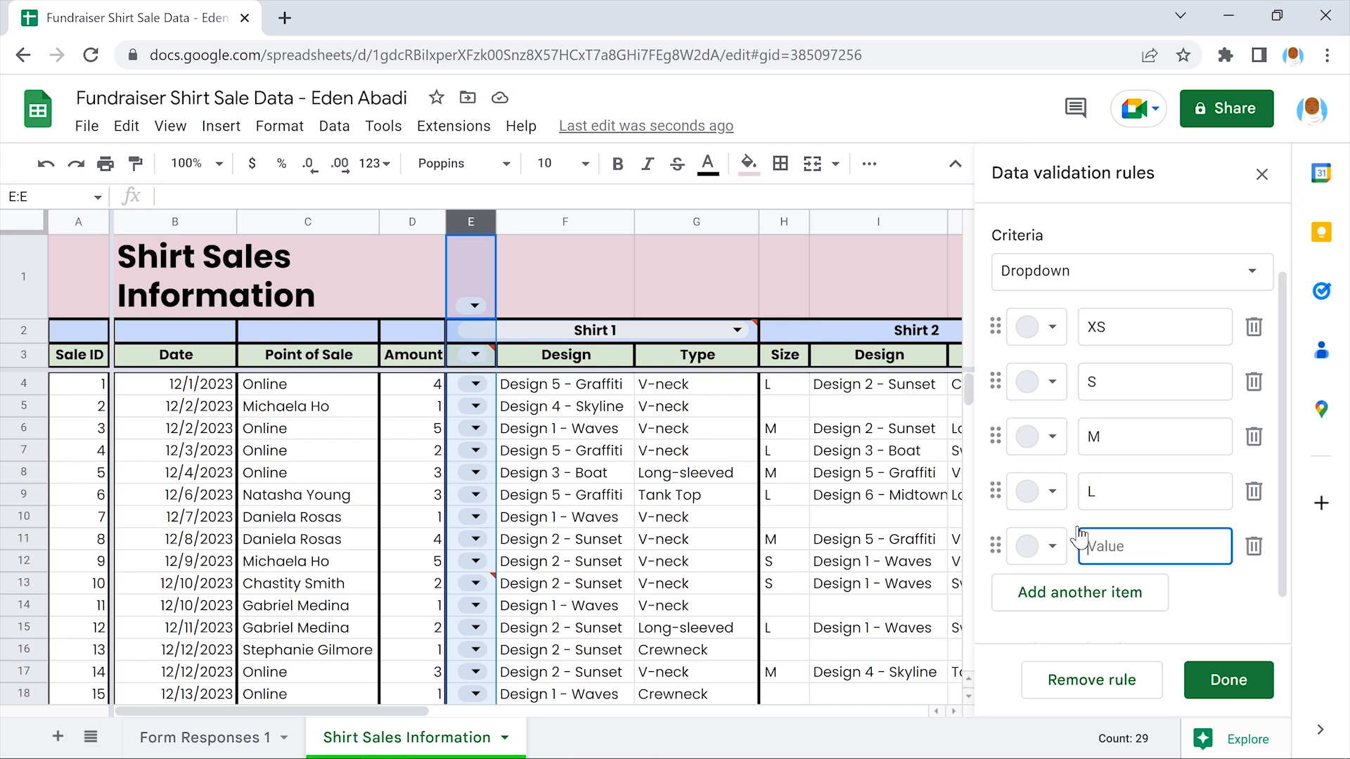
text(XL)
click(1207, 587)
click(1106, 601)
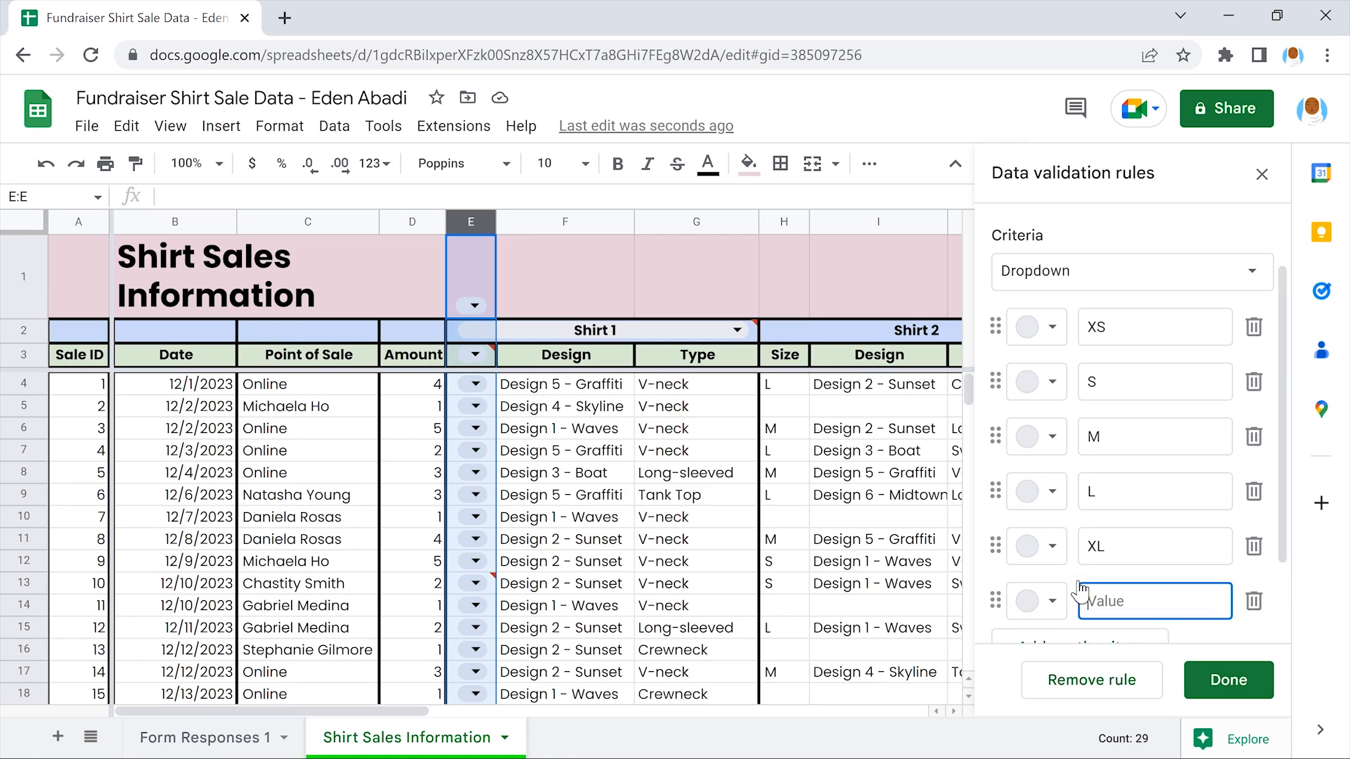
scroll(1083, 594, down, 2)
text(XXL)
click(1205, 539)
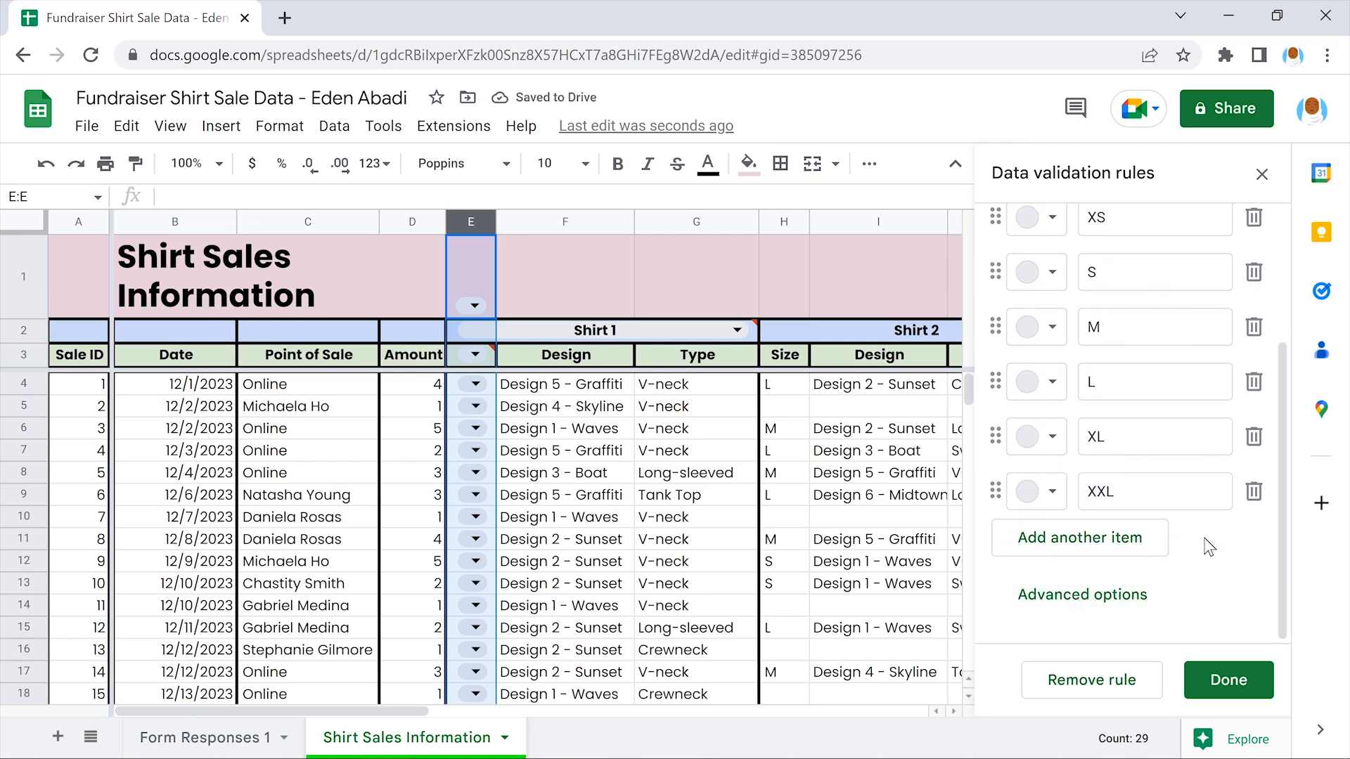
Limit the Size dropdown range to E4:E132 and save the rule
scroll(1210, 547, up, 3)
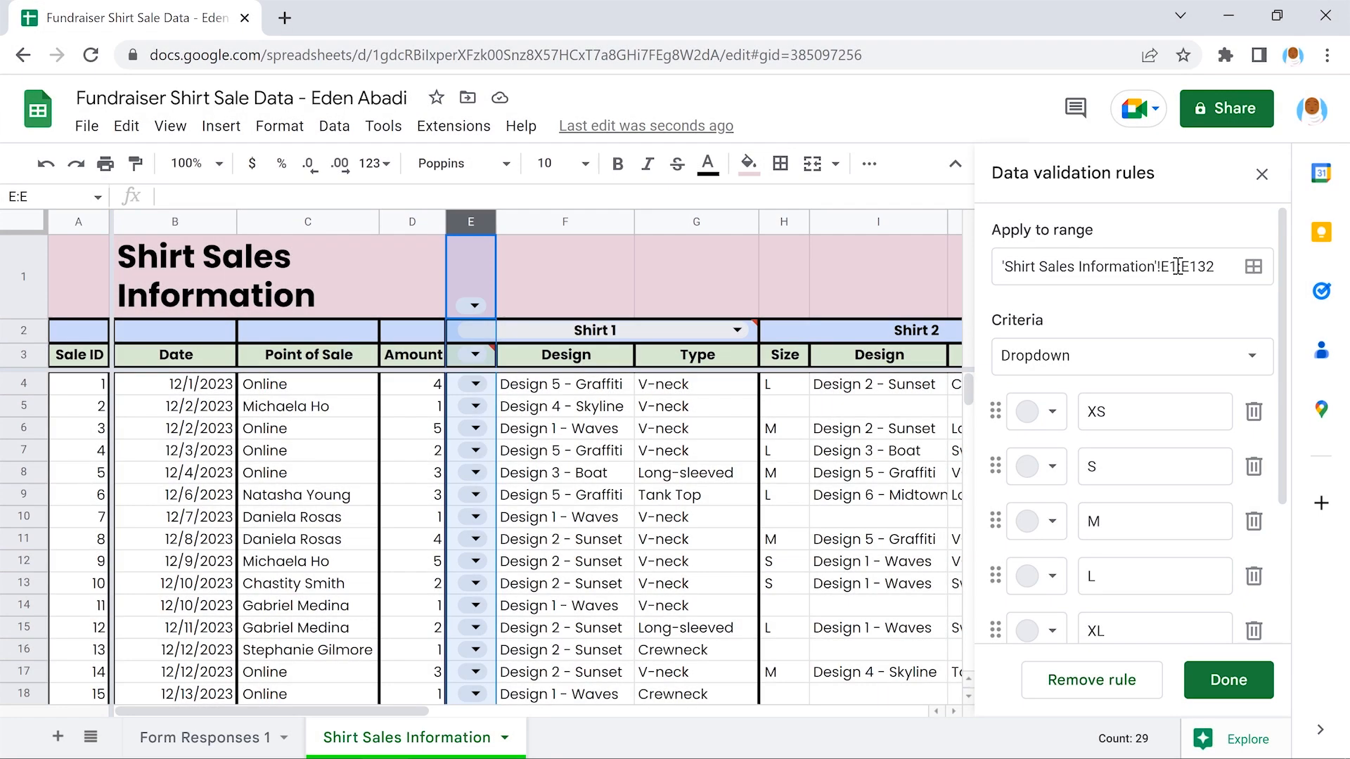
drag(1178, 267, 1170, 267)
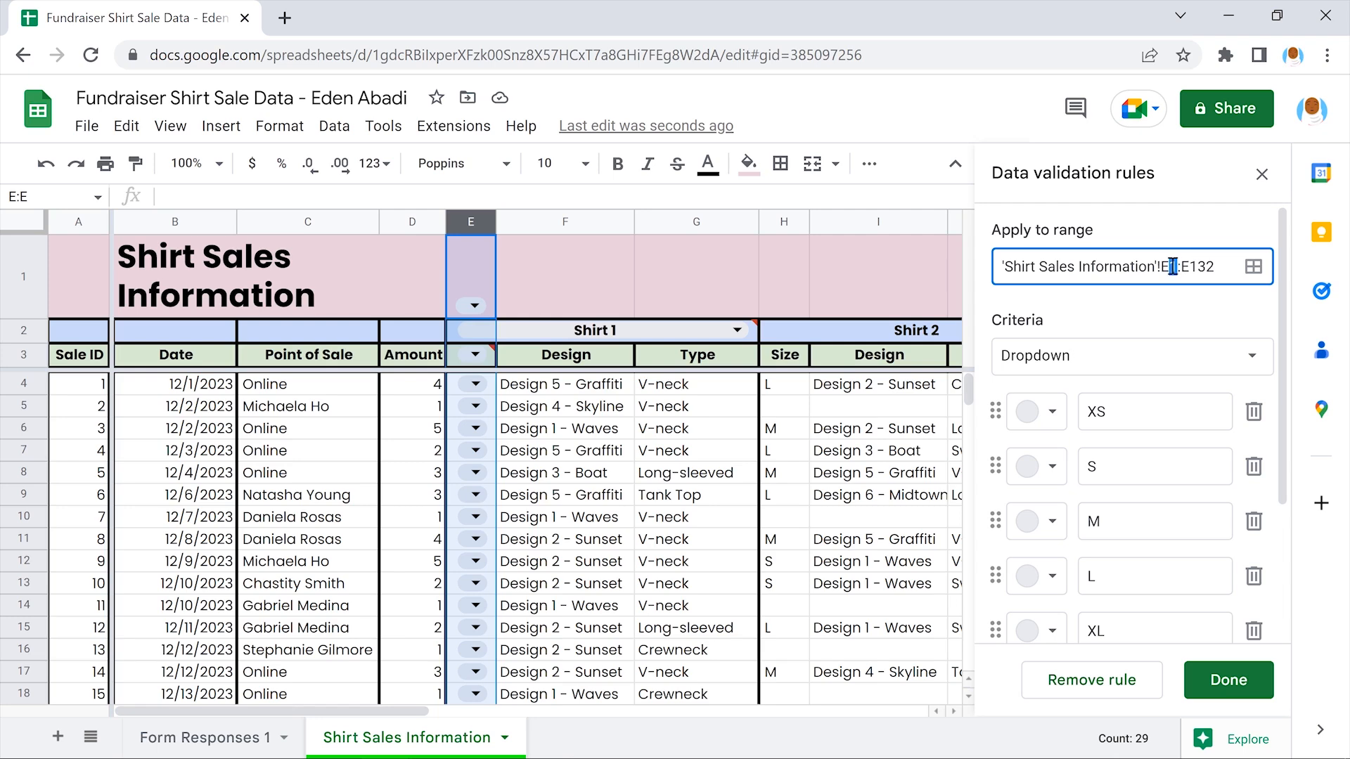
click(1187, 304)
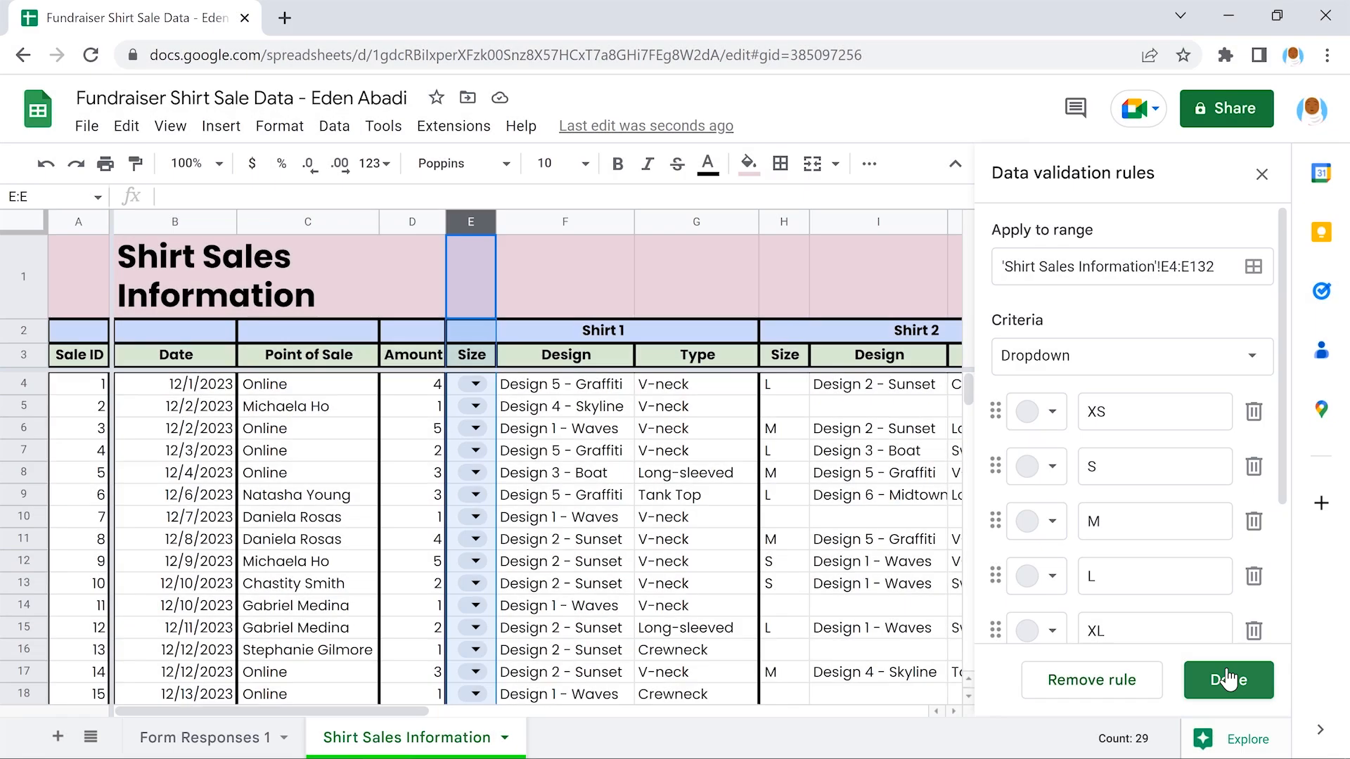
click(1229, 678)
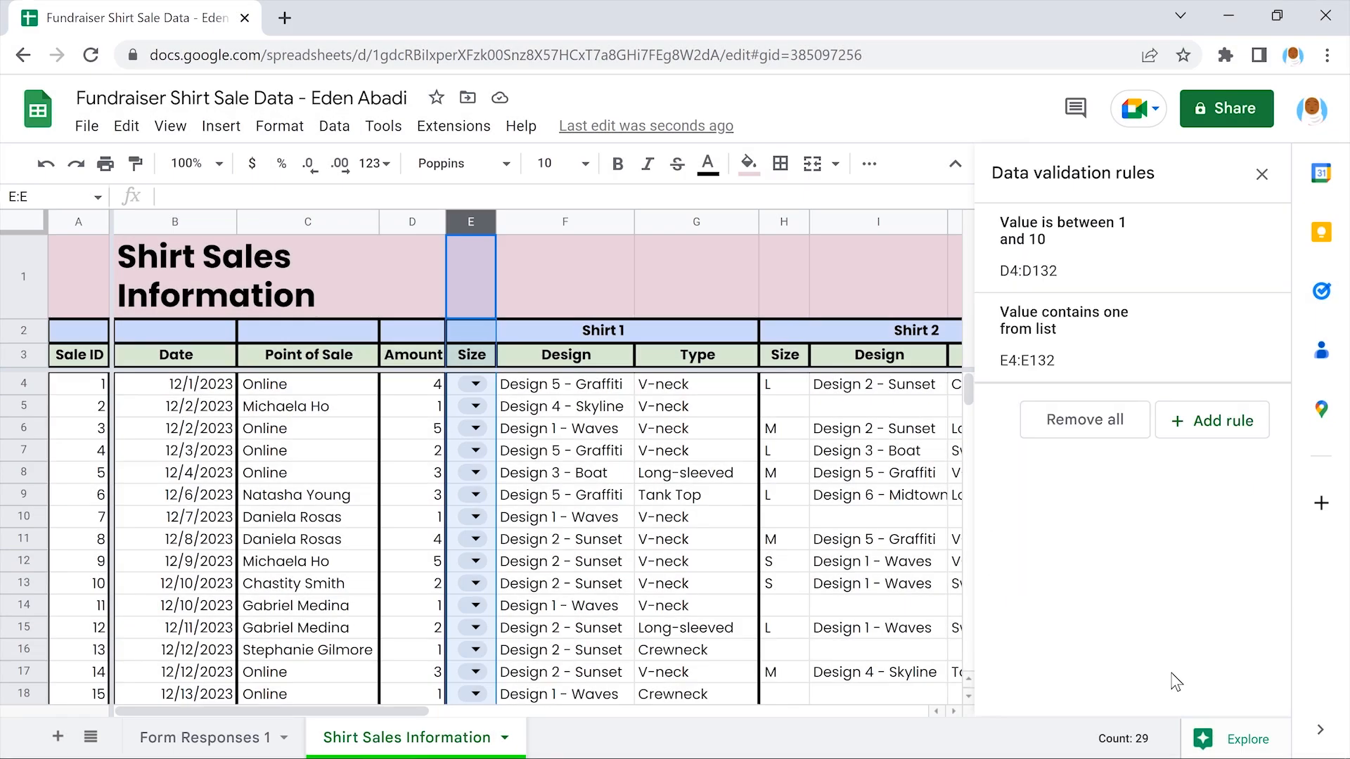
Copy Design 1 - Waves from cell F6
click(566, 429)
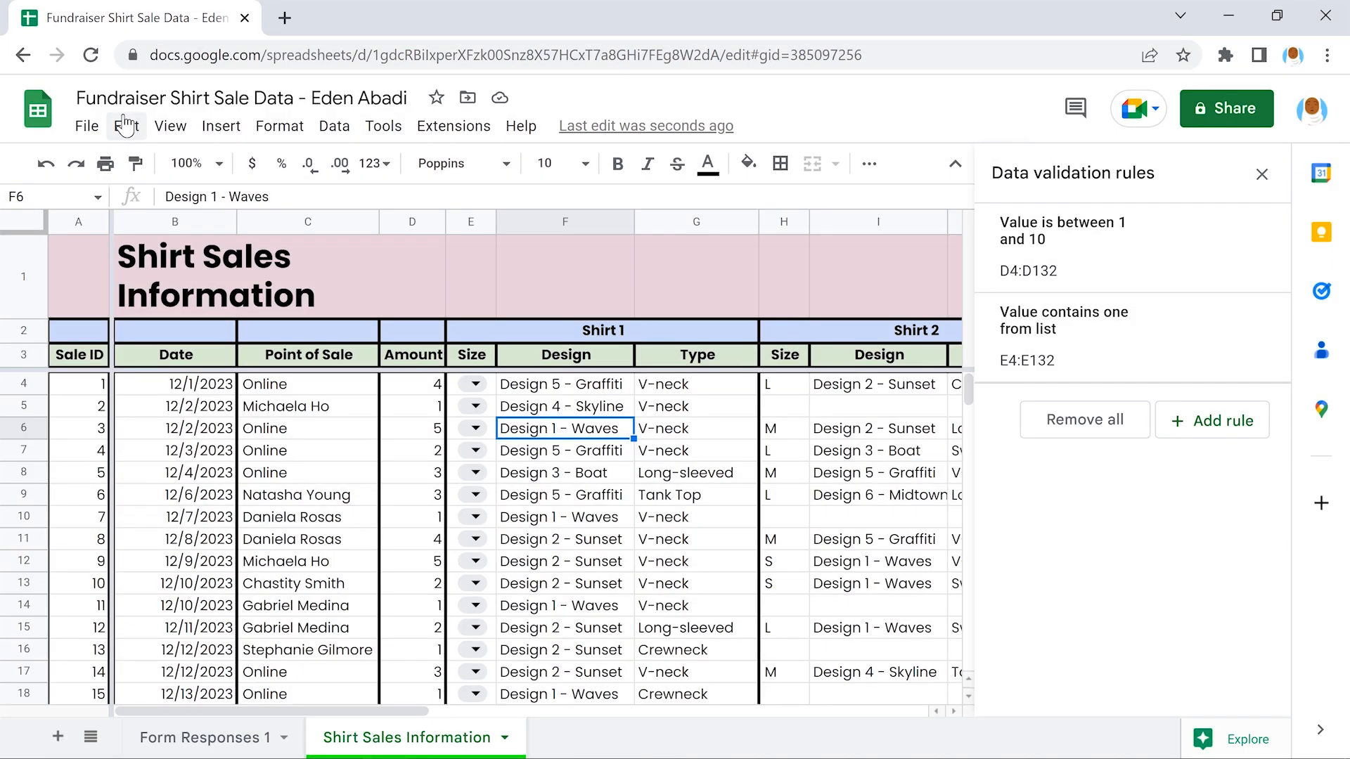
click(125, 125)
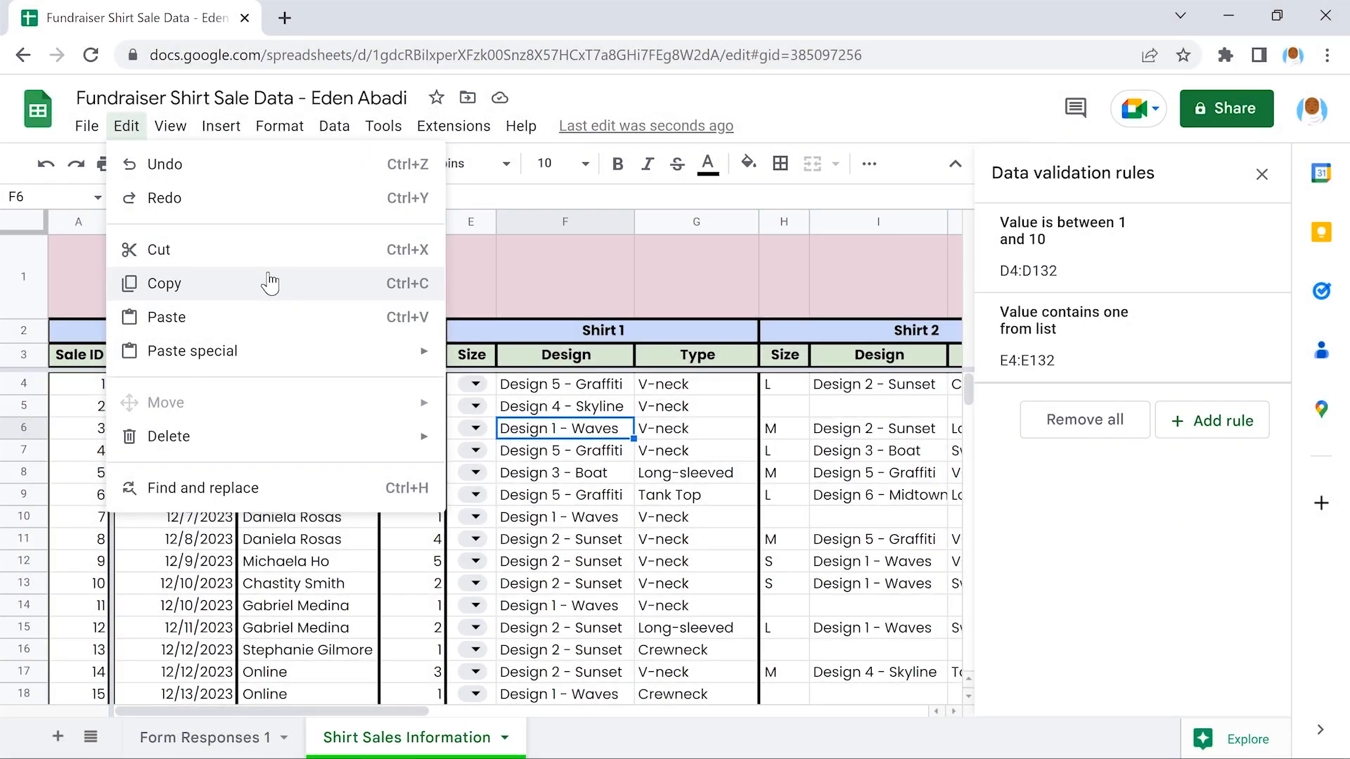
click(270, 282)
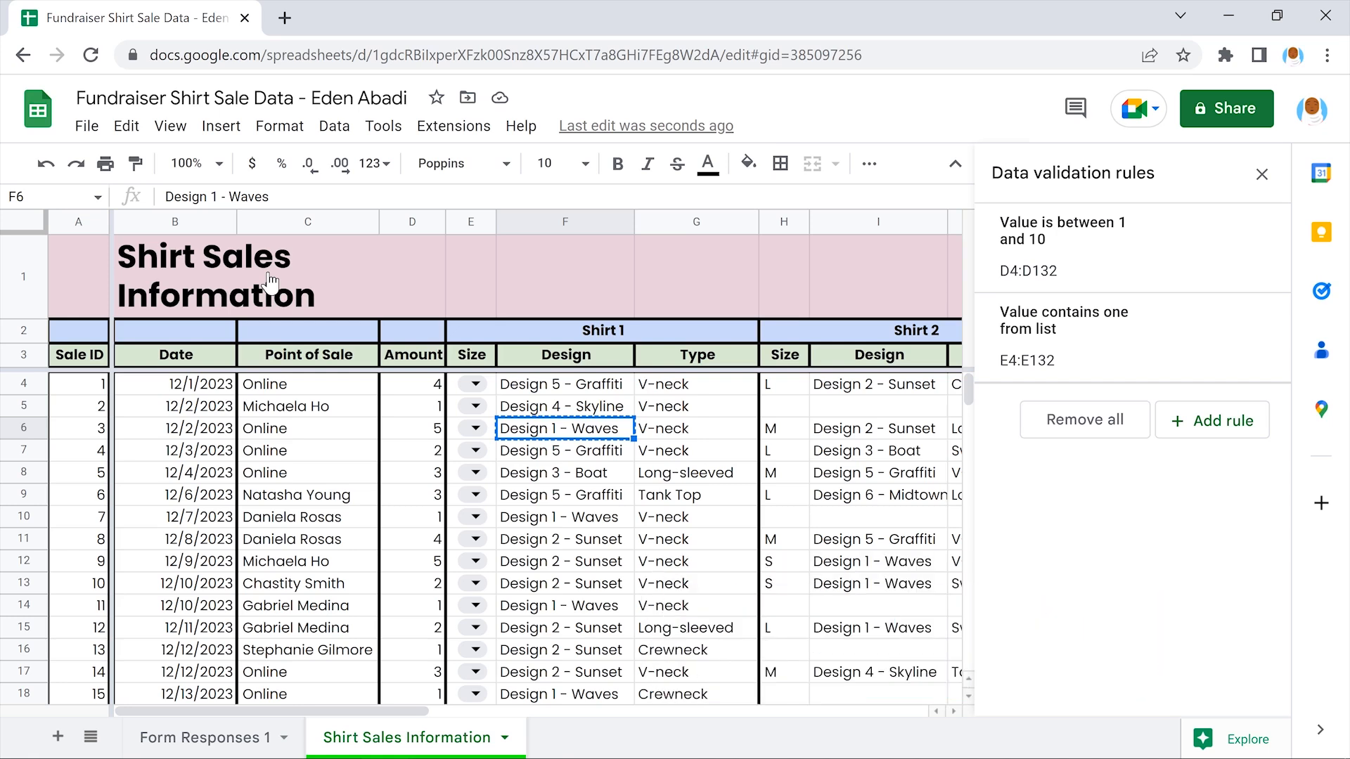
Start a new dropdown rule and add rows for six options
click(1211, 420)
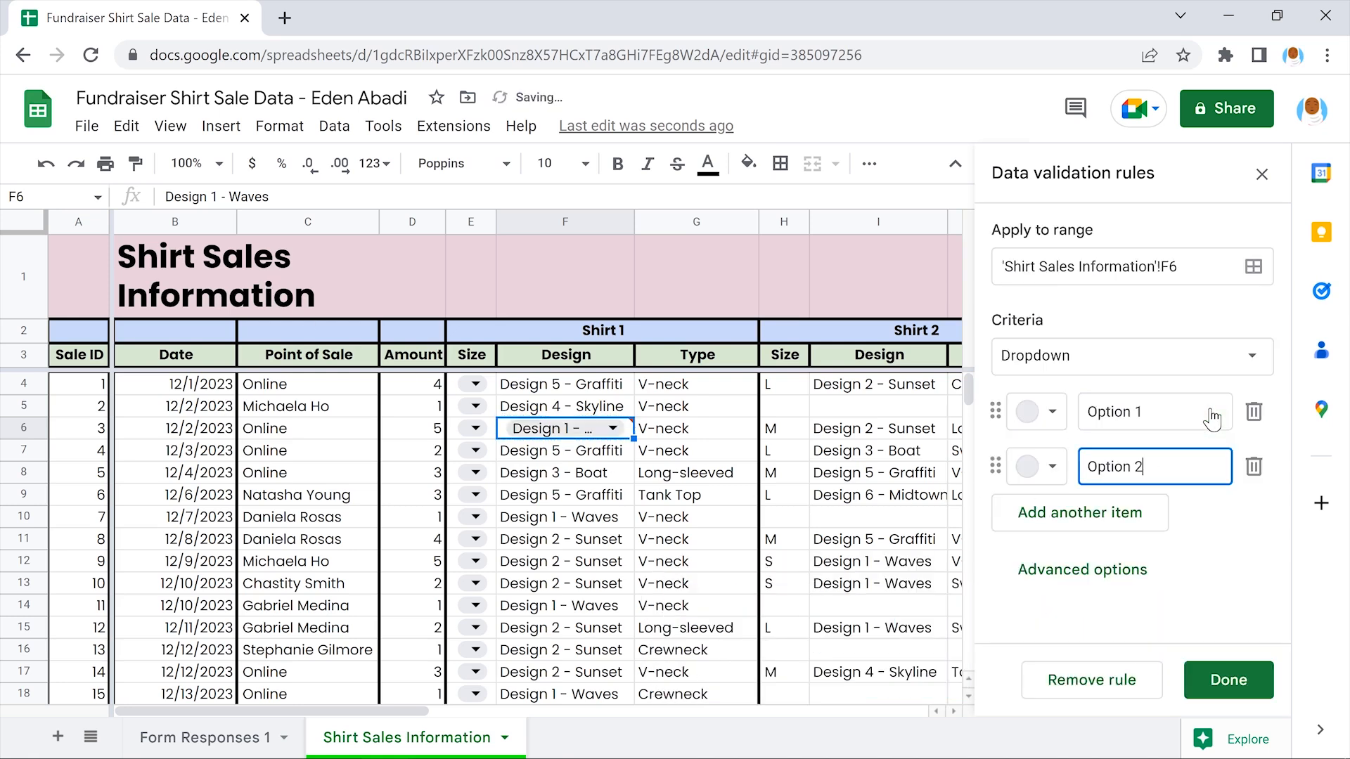
click(1089, 513)
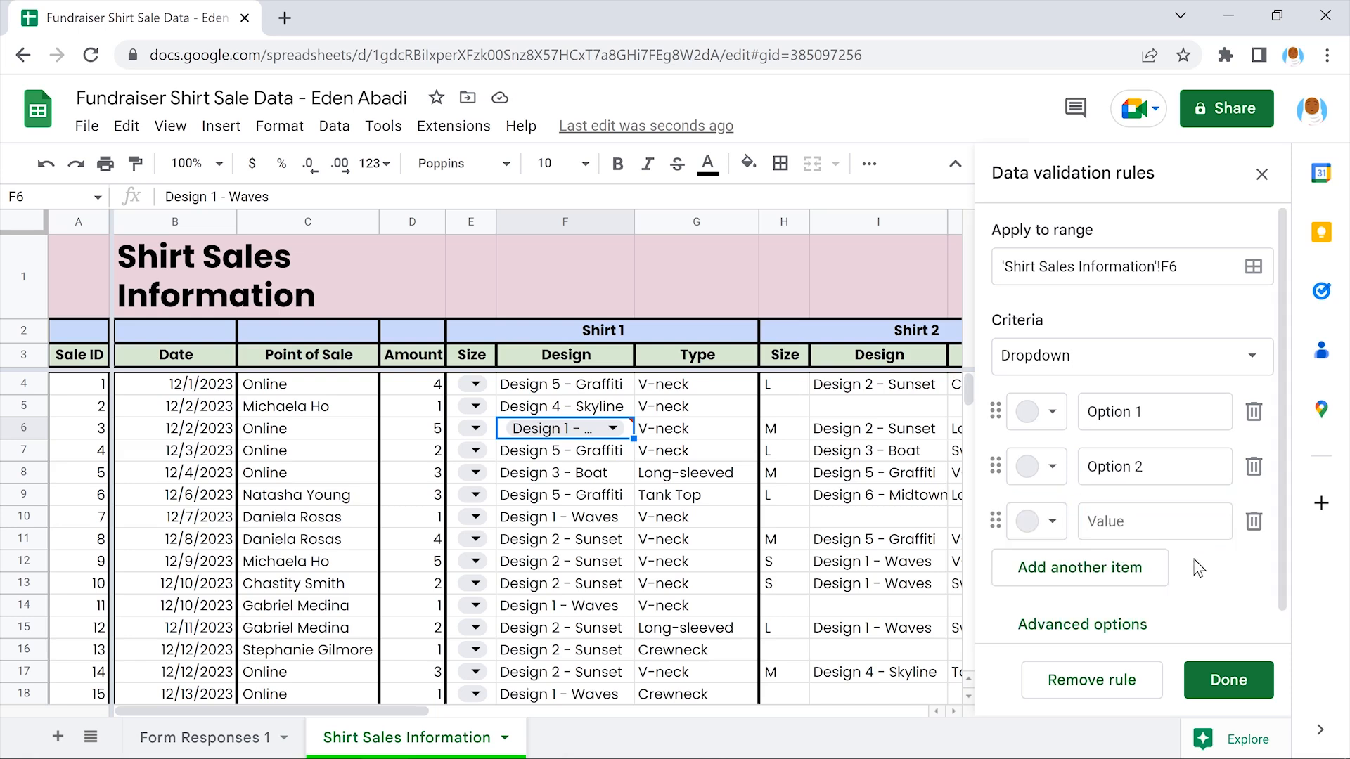
click(1080, 566)
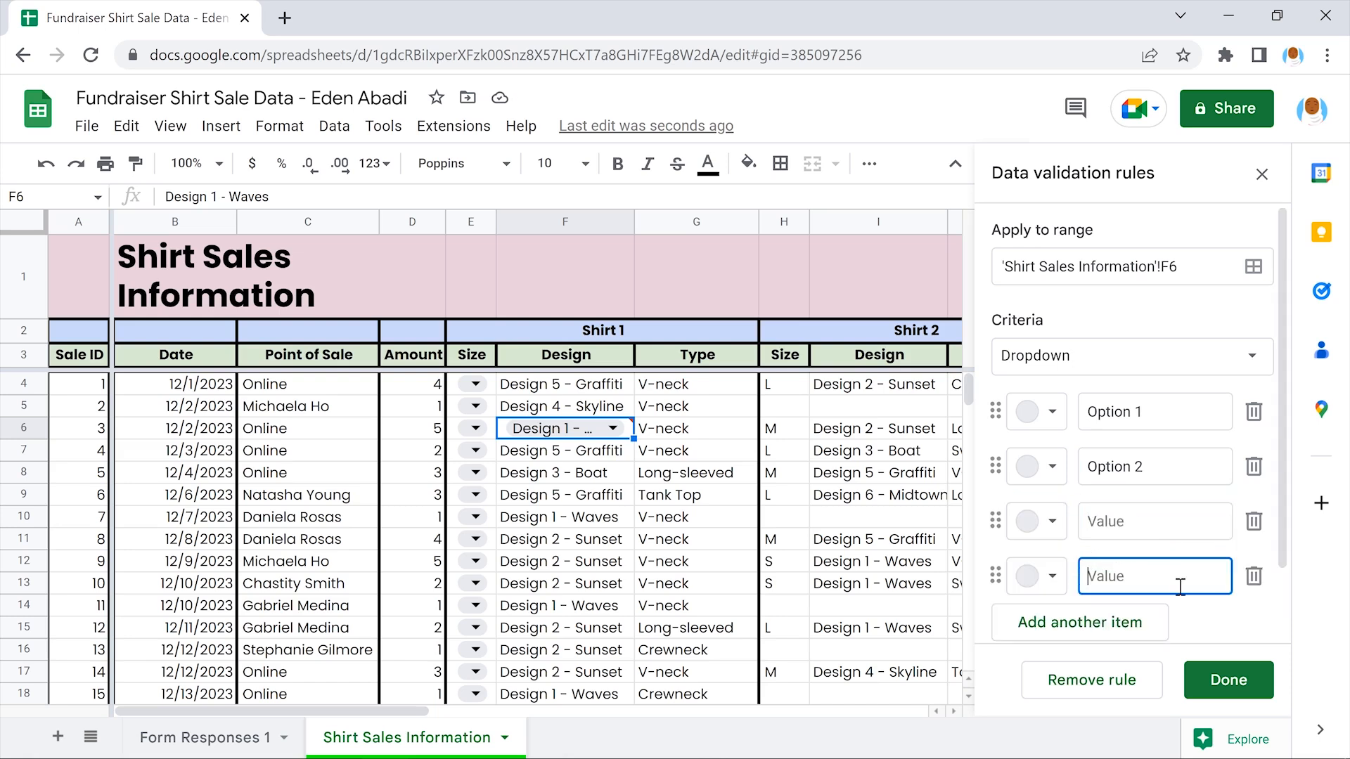
click(1212, 613)
scroll(1205, 612, down, 1)
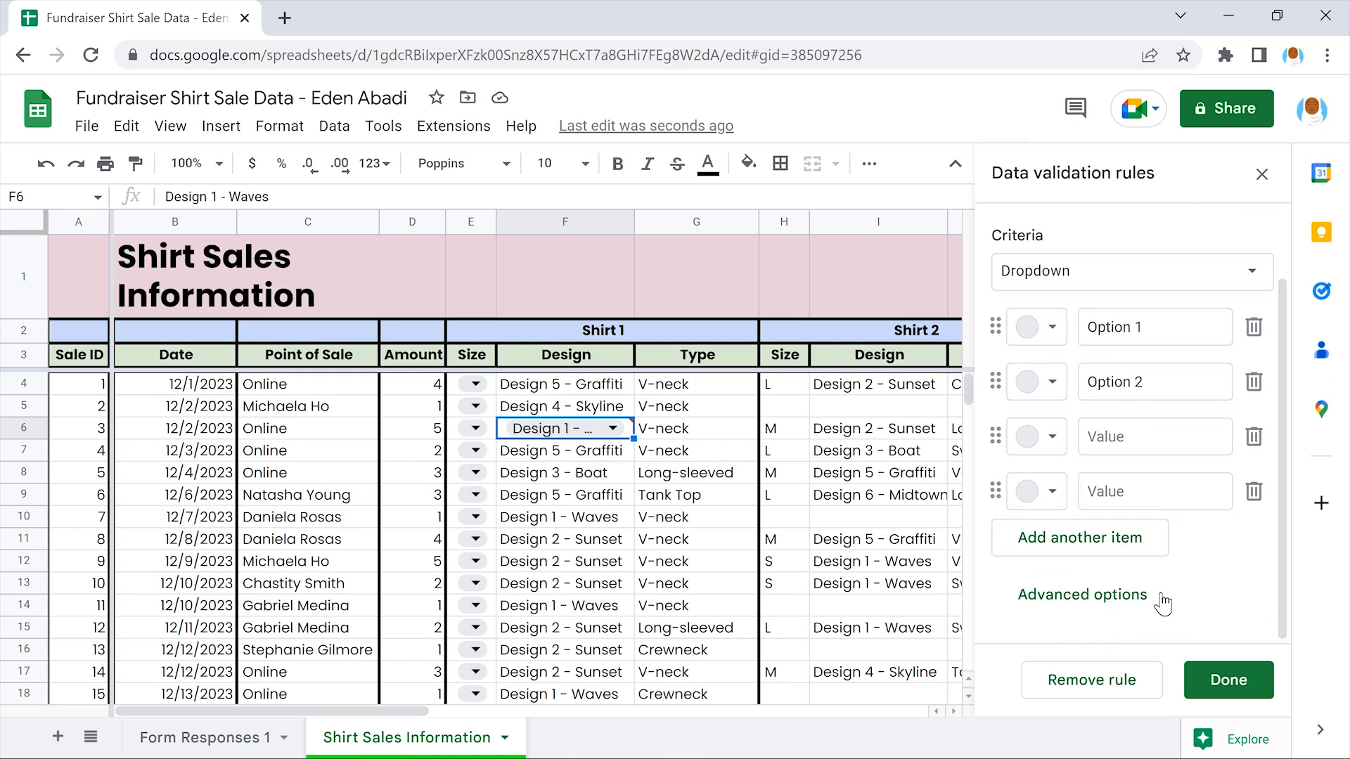
click(1080, 539)
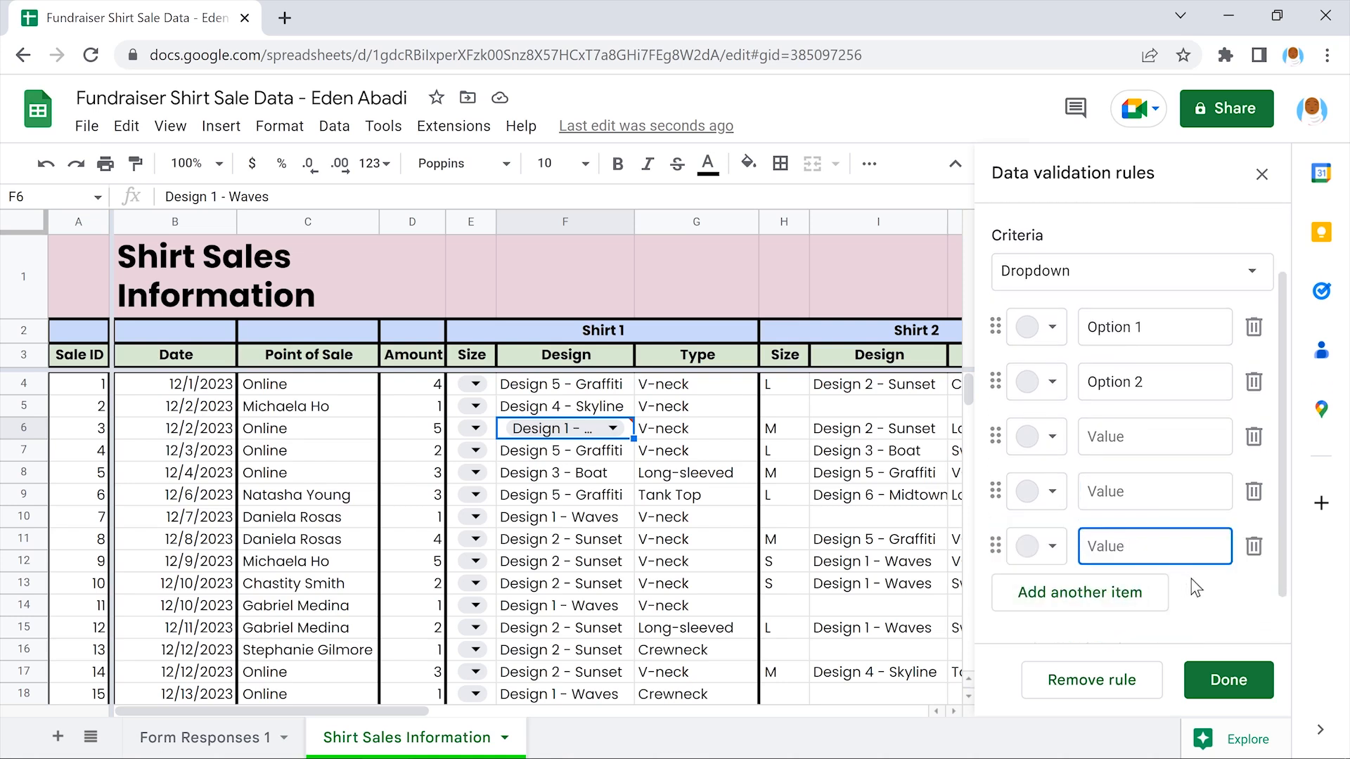
click(1079, 592)
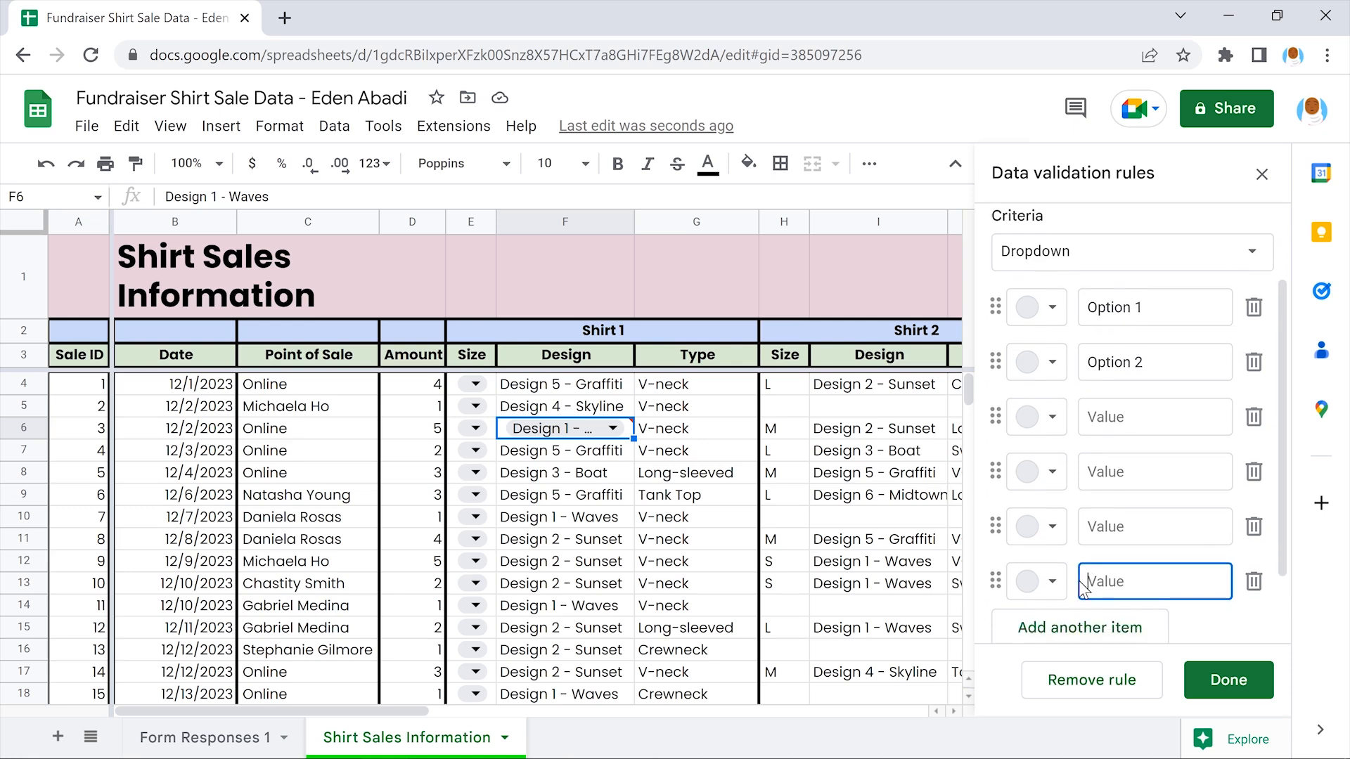
click(1206, 555)
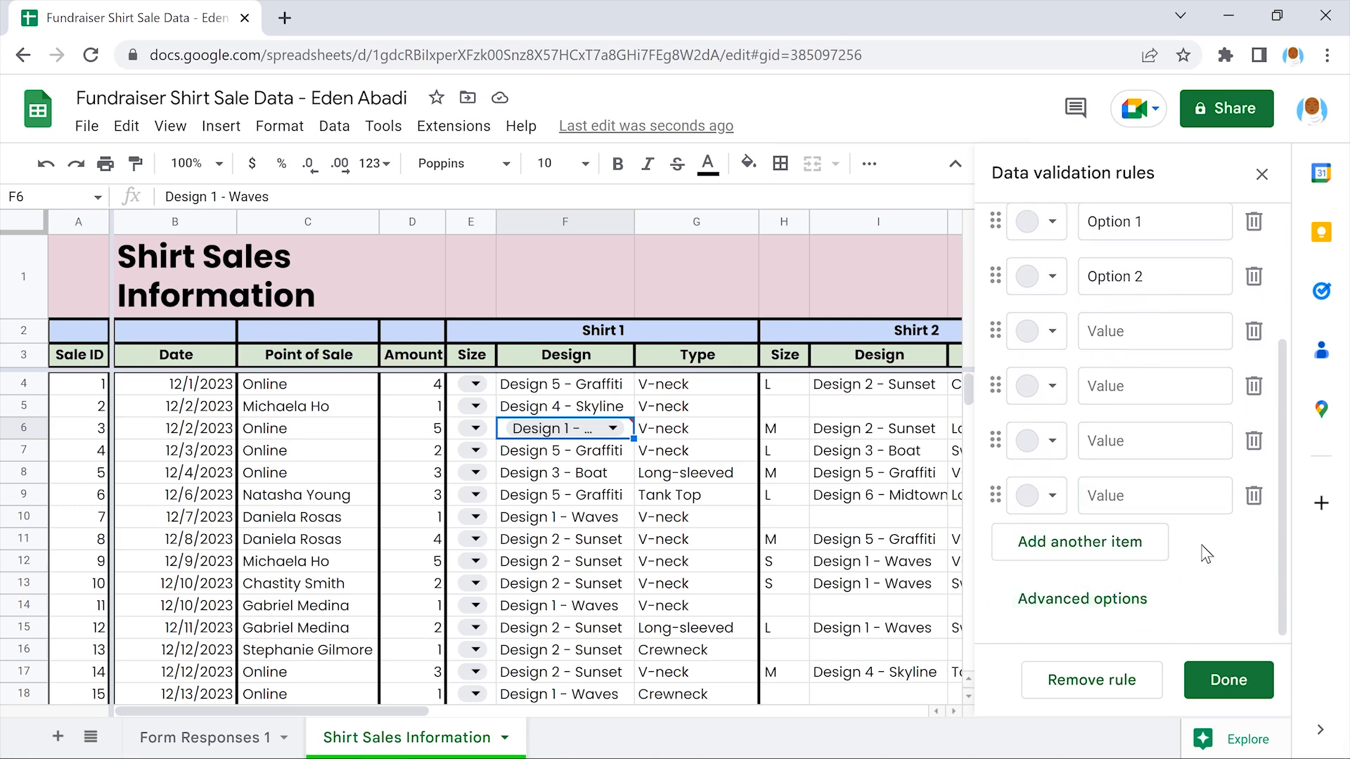
scroll(1204, 552, up, 3)
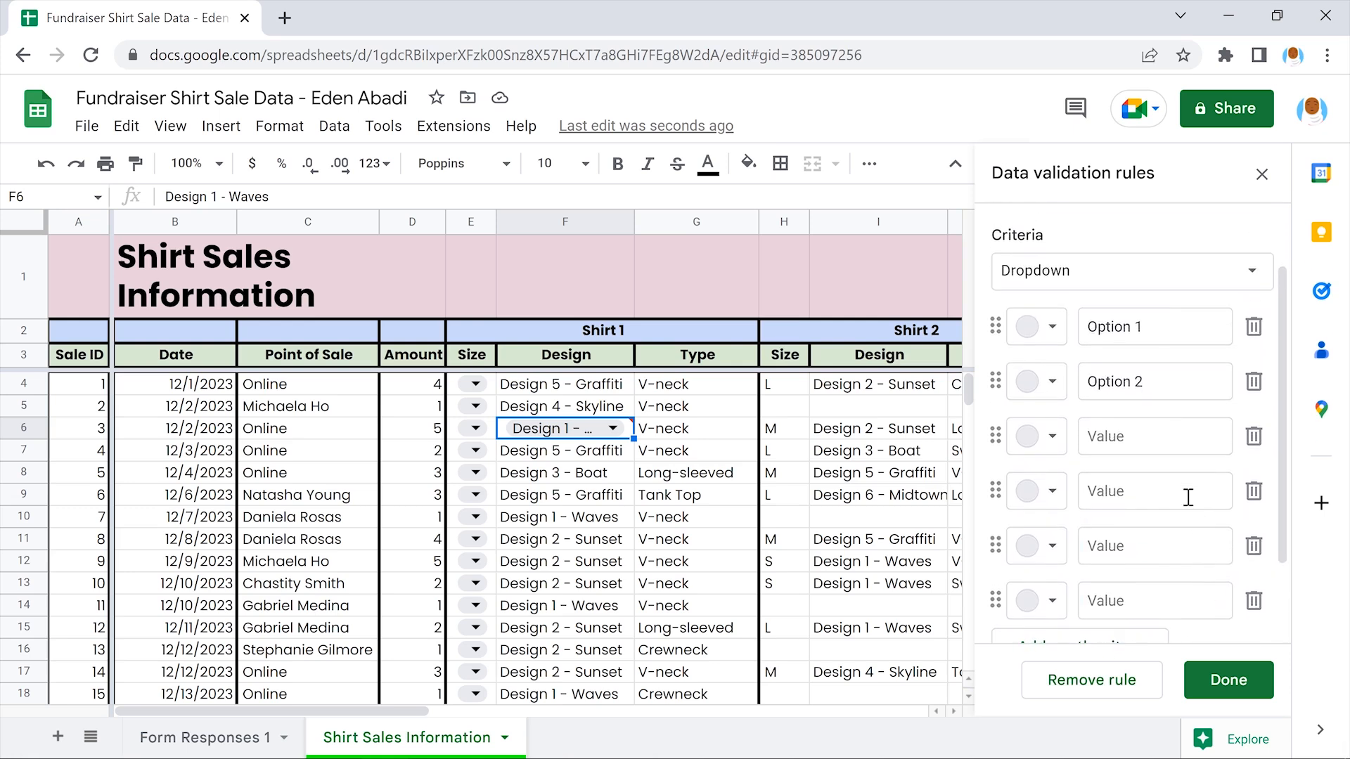
Paste Design 1 - Waves and Design 2 - Sunset as the first two options
drag(1149, 329, 1090, 327)
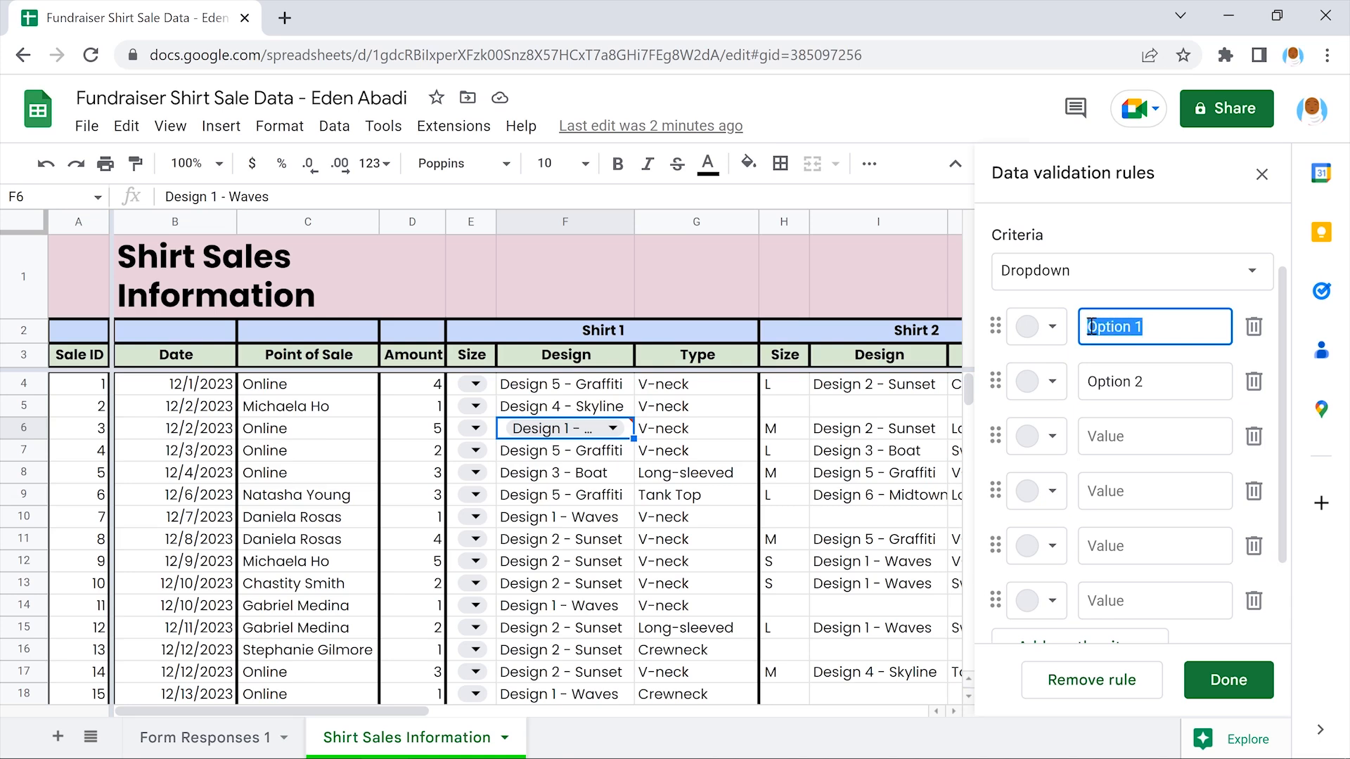
key(ctrl+v)
click(1162, 357)
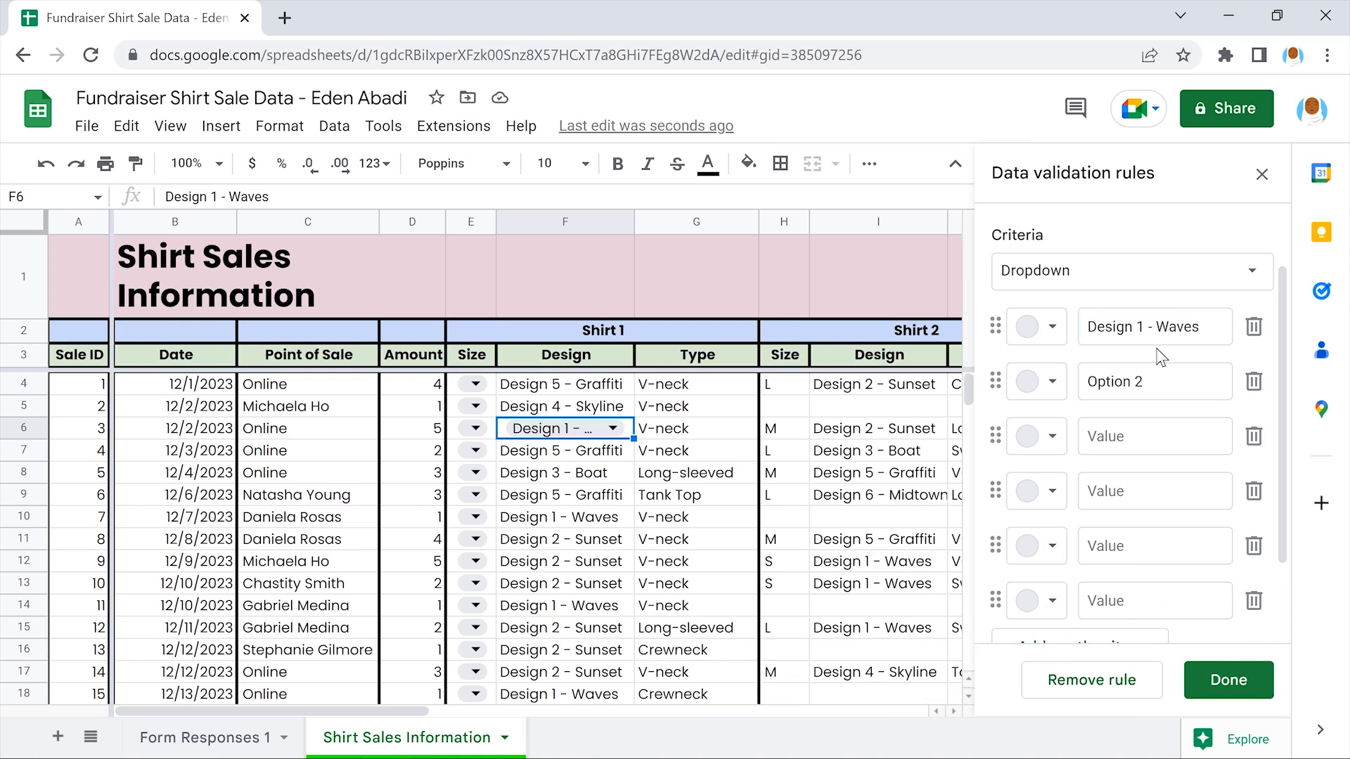
click(564, 538)
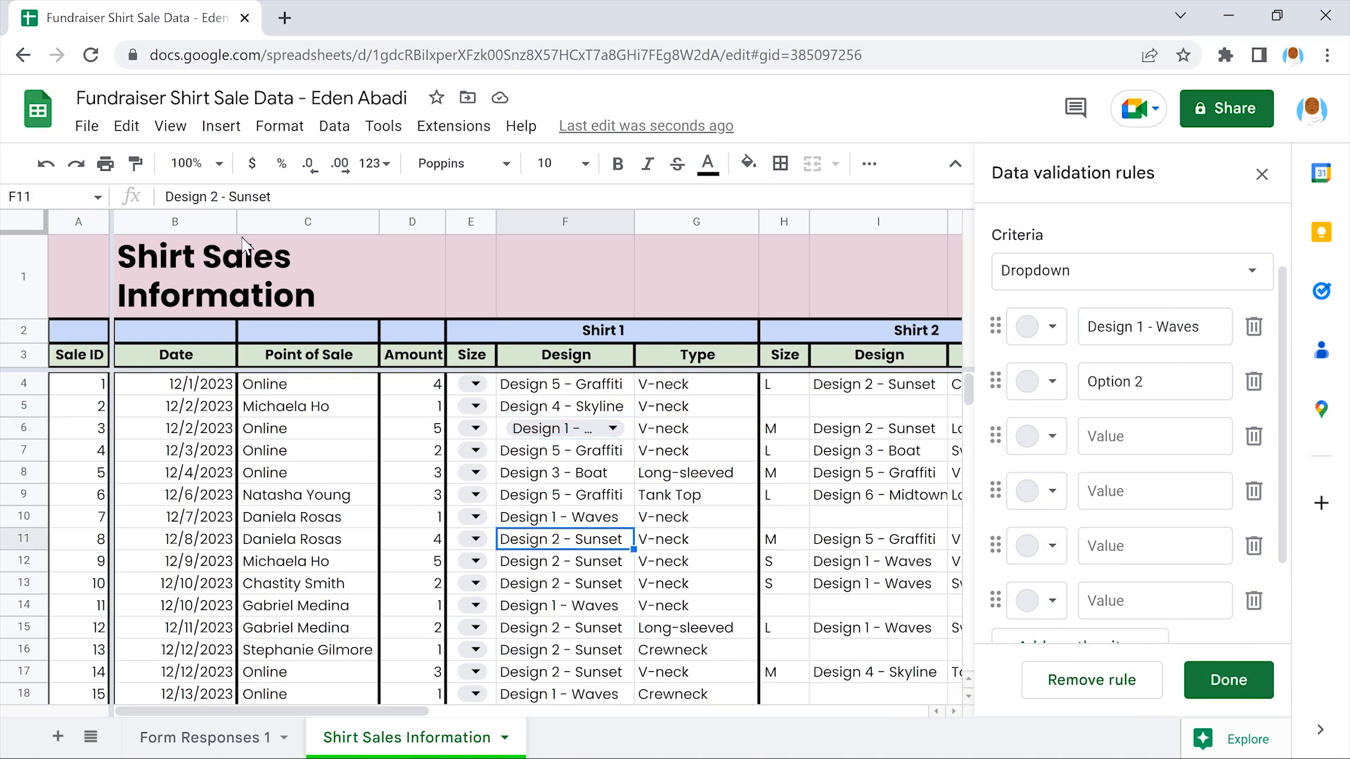
click(127, 129)
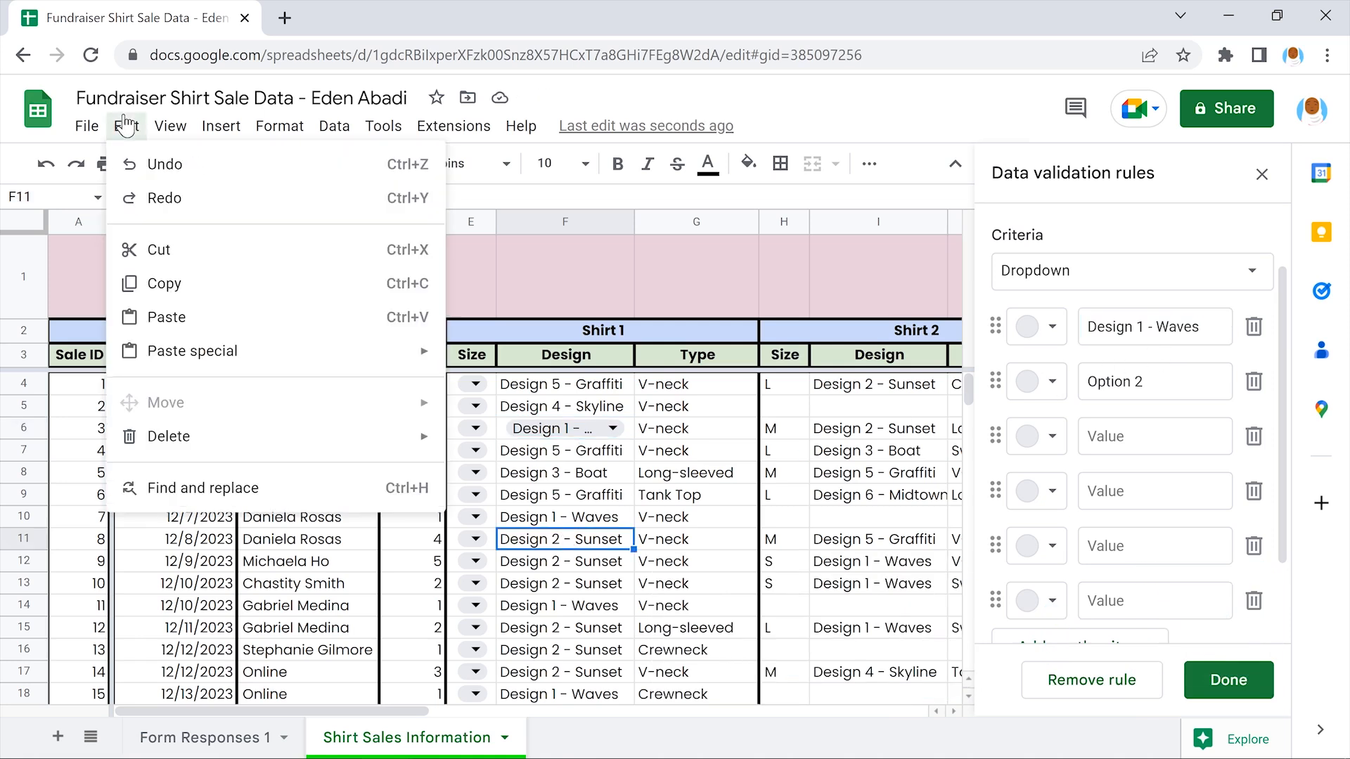
click(270, 281)
click(1152, 381)
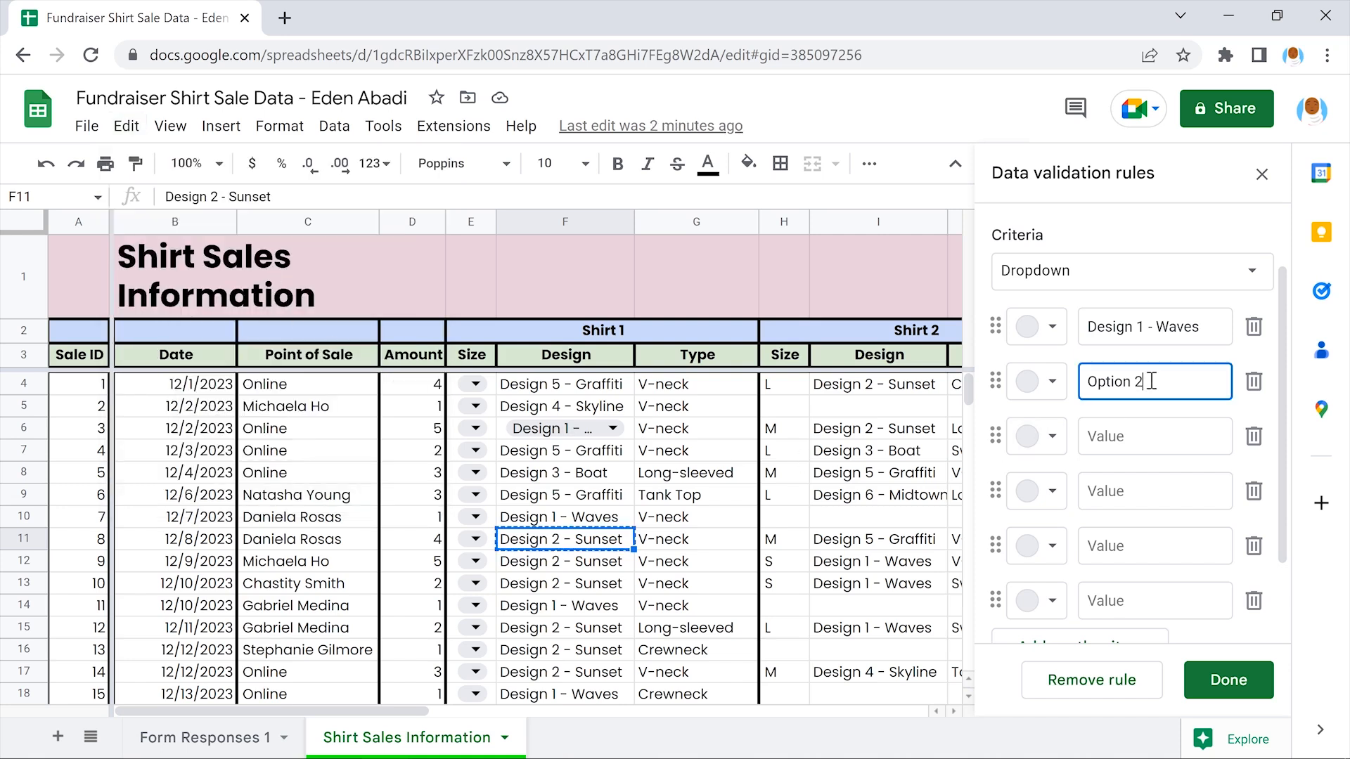
drag(1137, 381, 1089, 381)
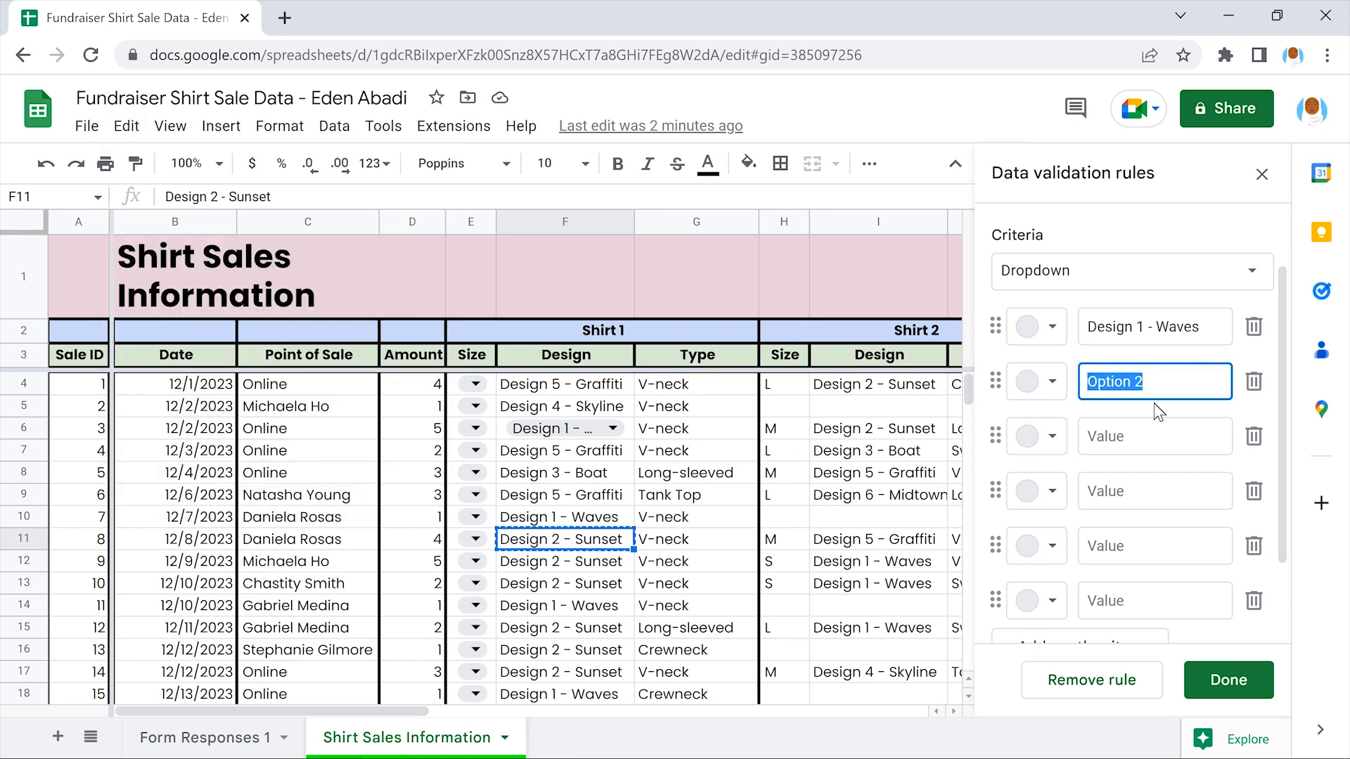
key(ctrl+v)
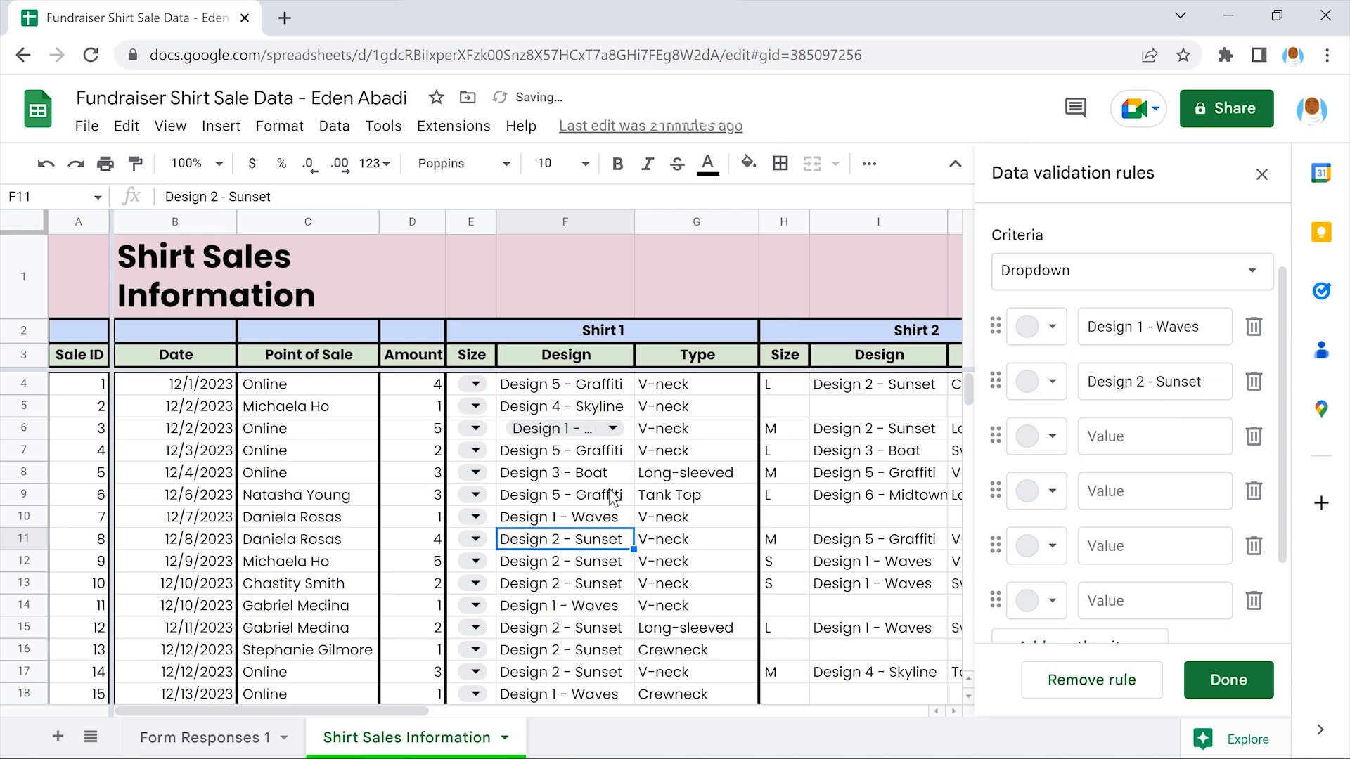
Copy in Design 3 - Boat and Design 4 - Skyline as options three and four
click(562, 473)
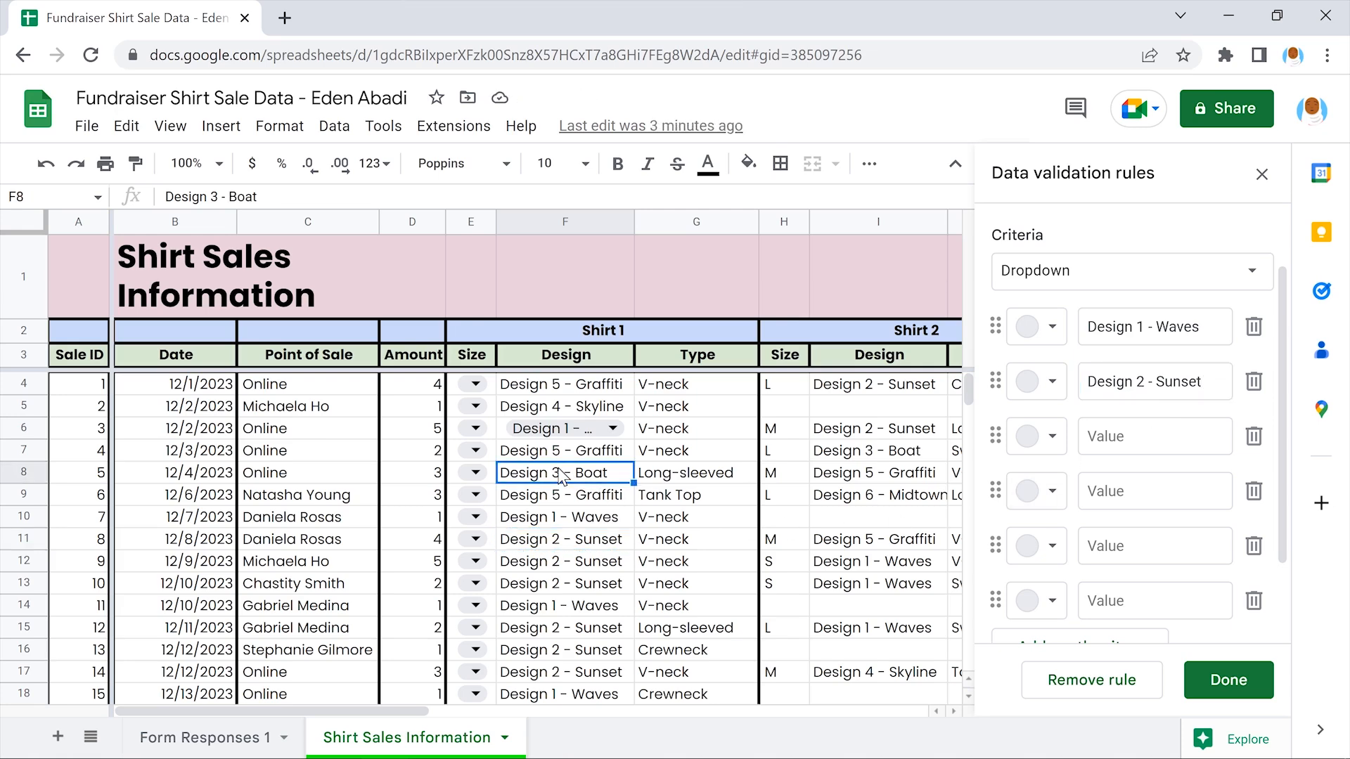
click(125, 126)
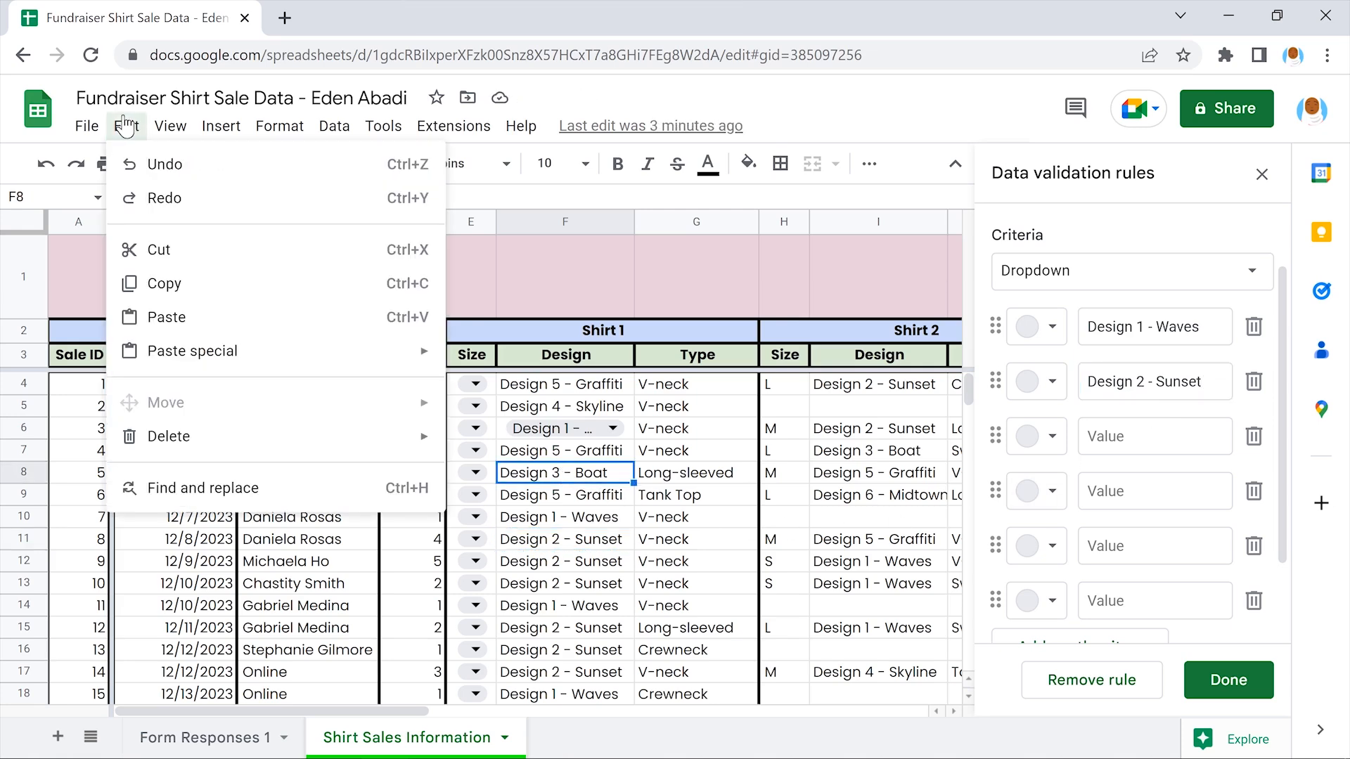
click(270, 282)
click(1157, 436)
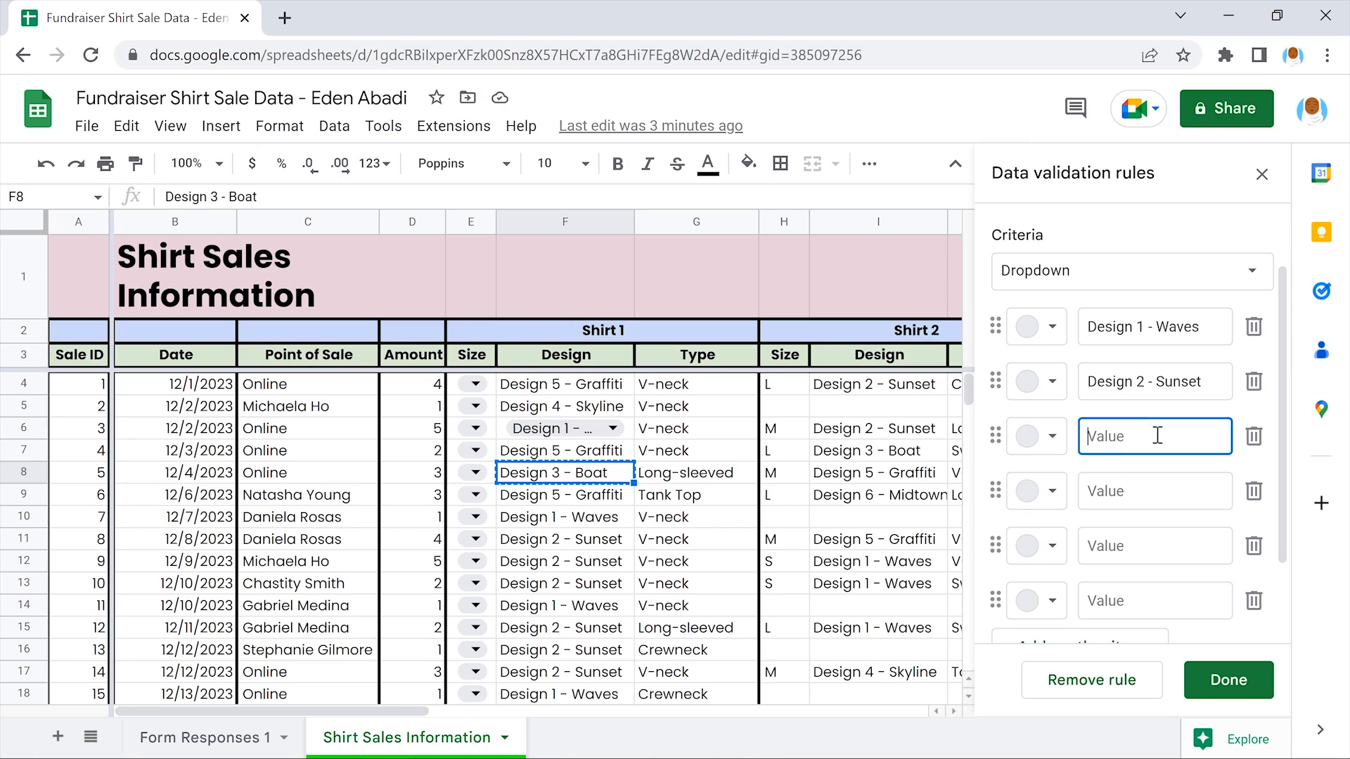
key(ctrl+v)
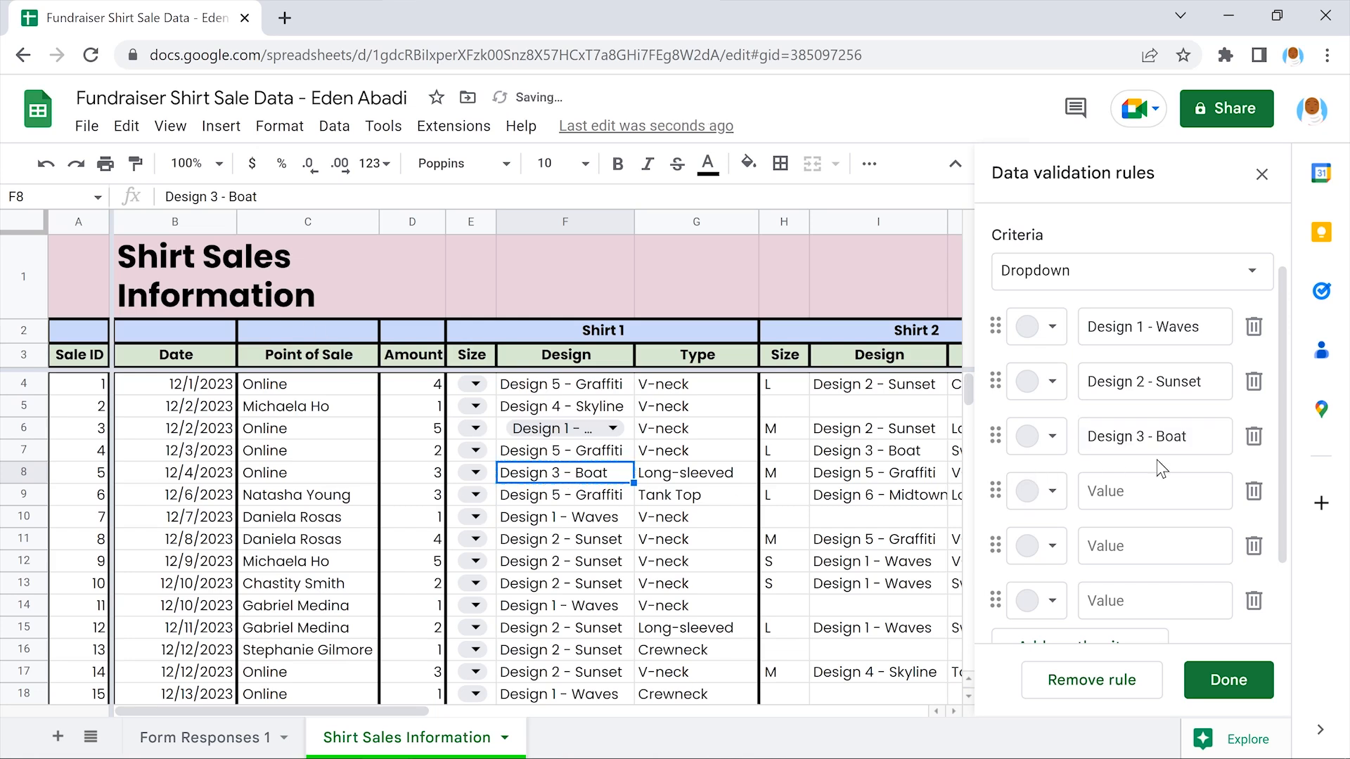
click(568, 408)
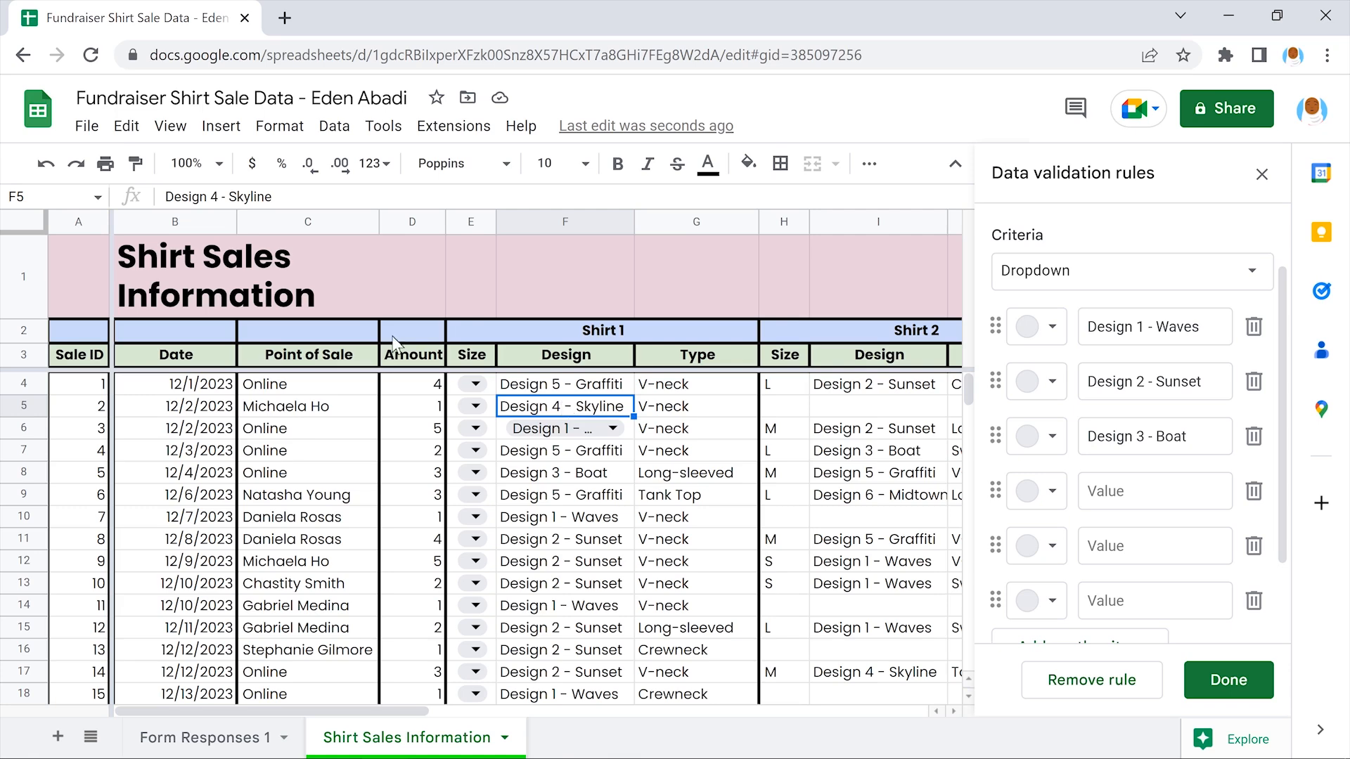
click(125, 127)
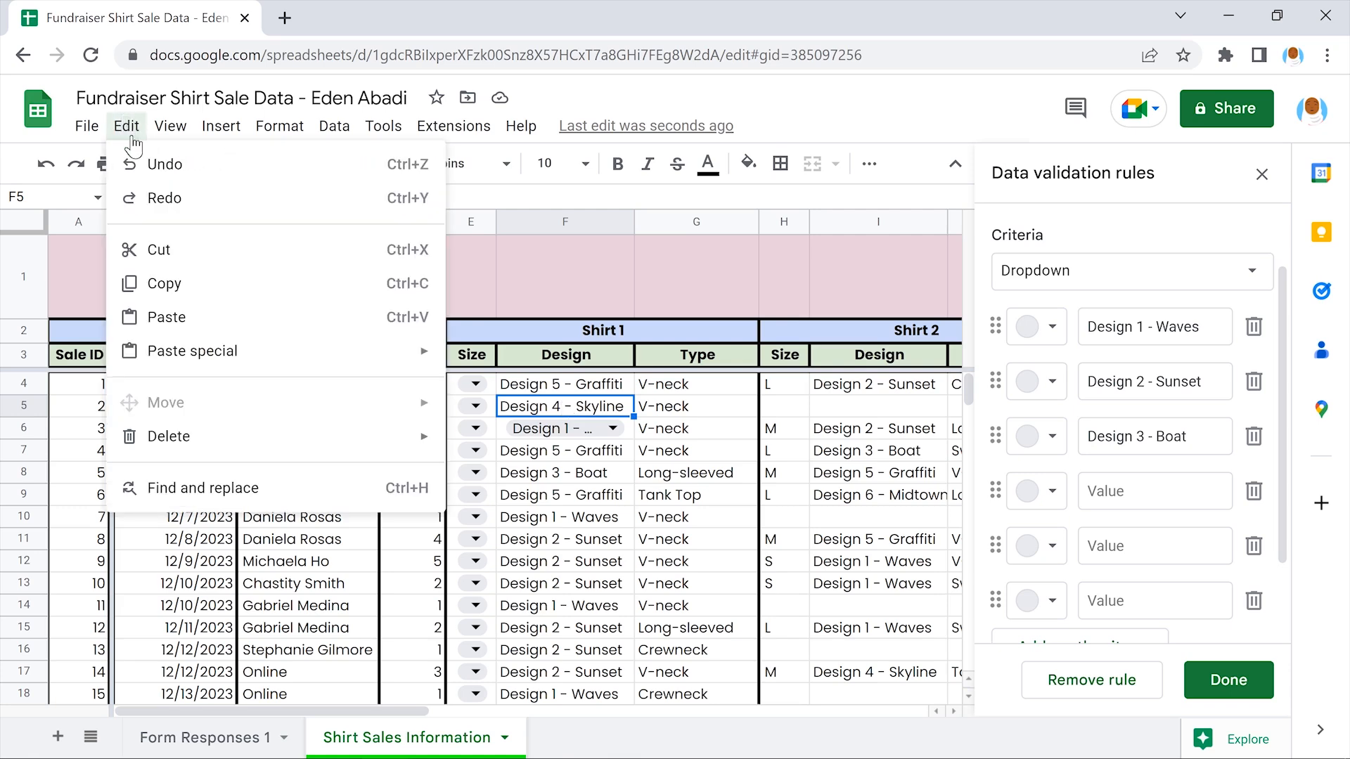
click(273, 281)
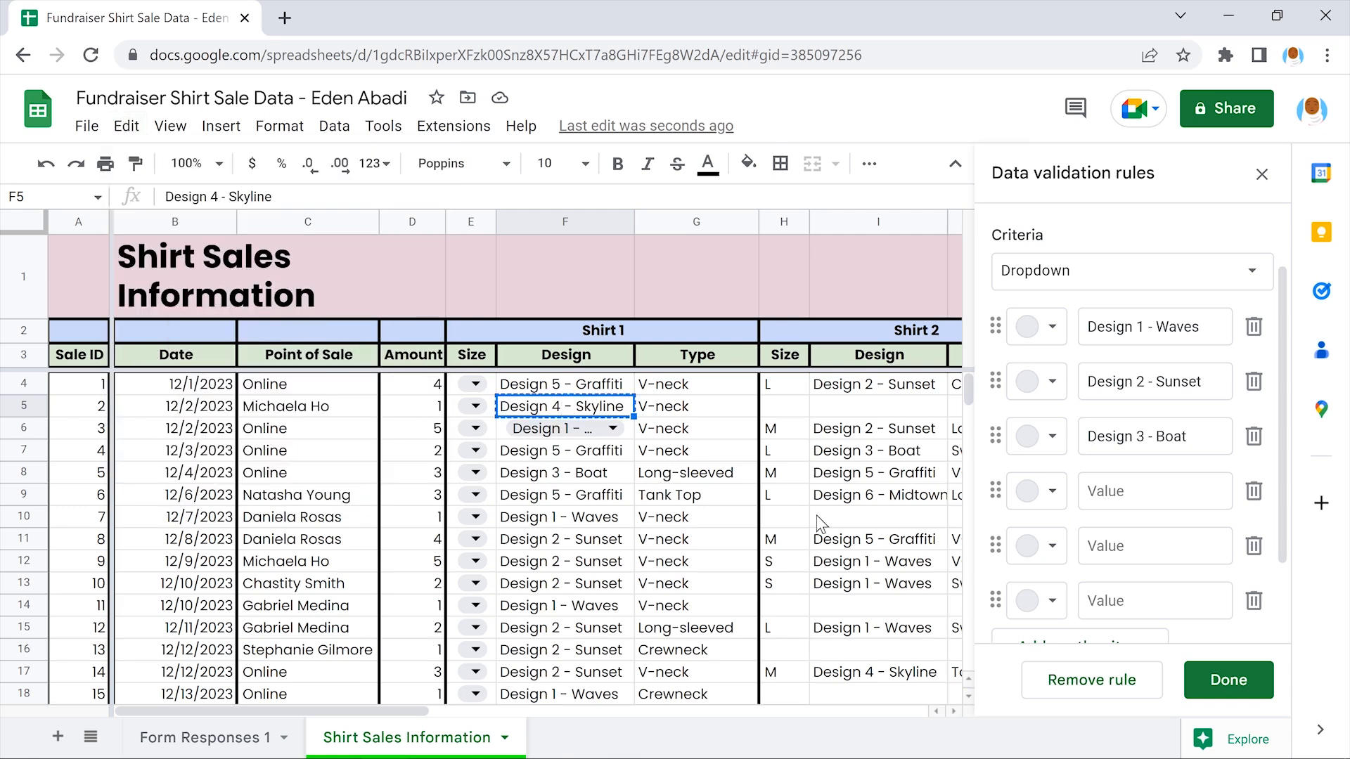
click(1157, 491)
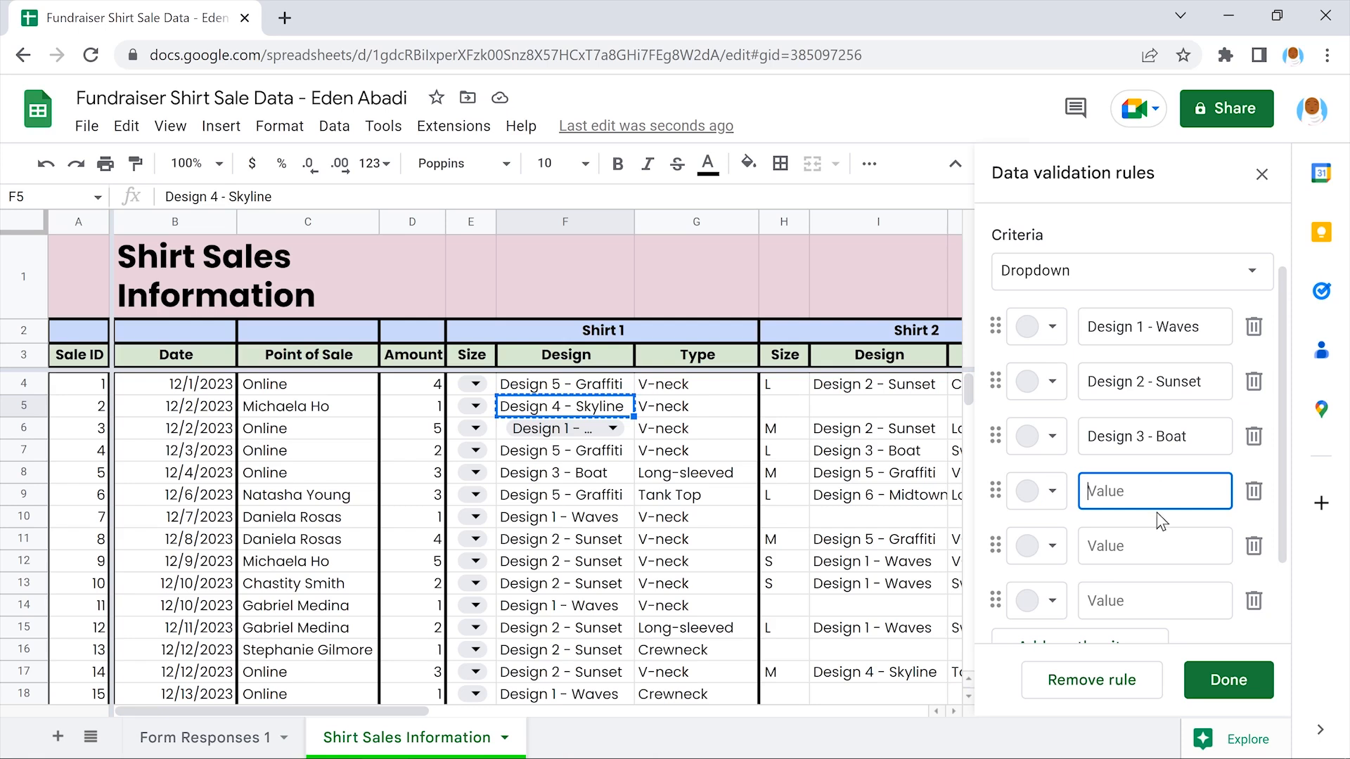
key(ctrl+v)
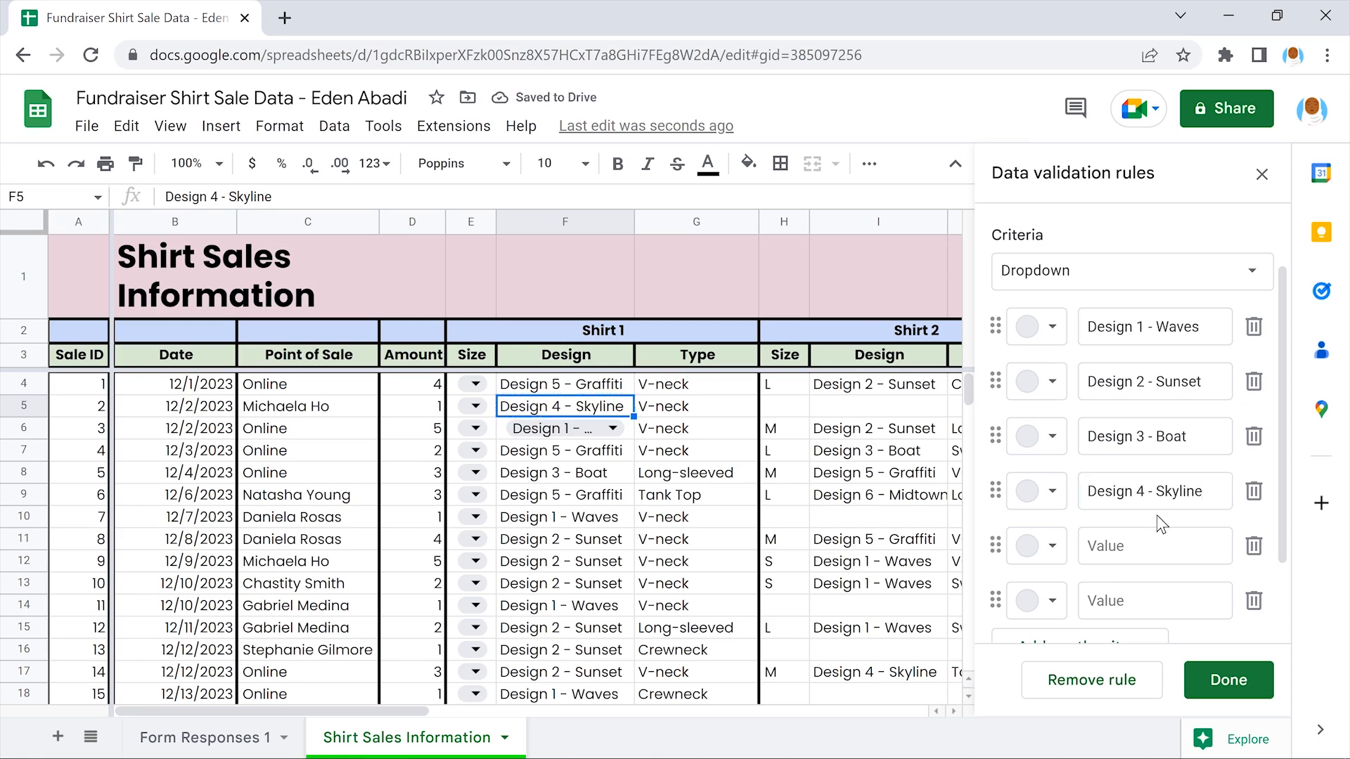
Copy in Design 5 - Graffiti and Design 6 - Midtown as options five and six
click(569, 387)
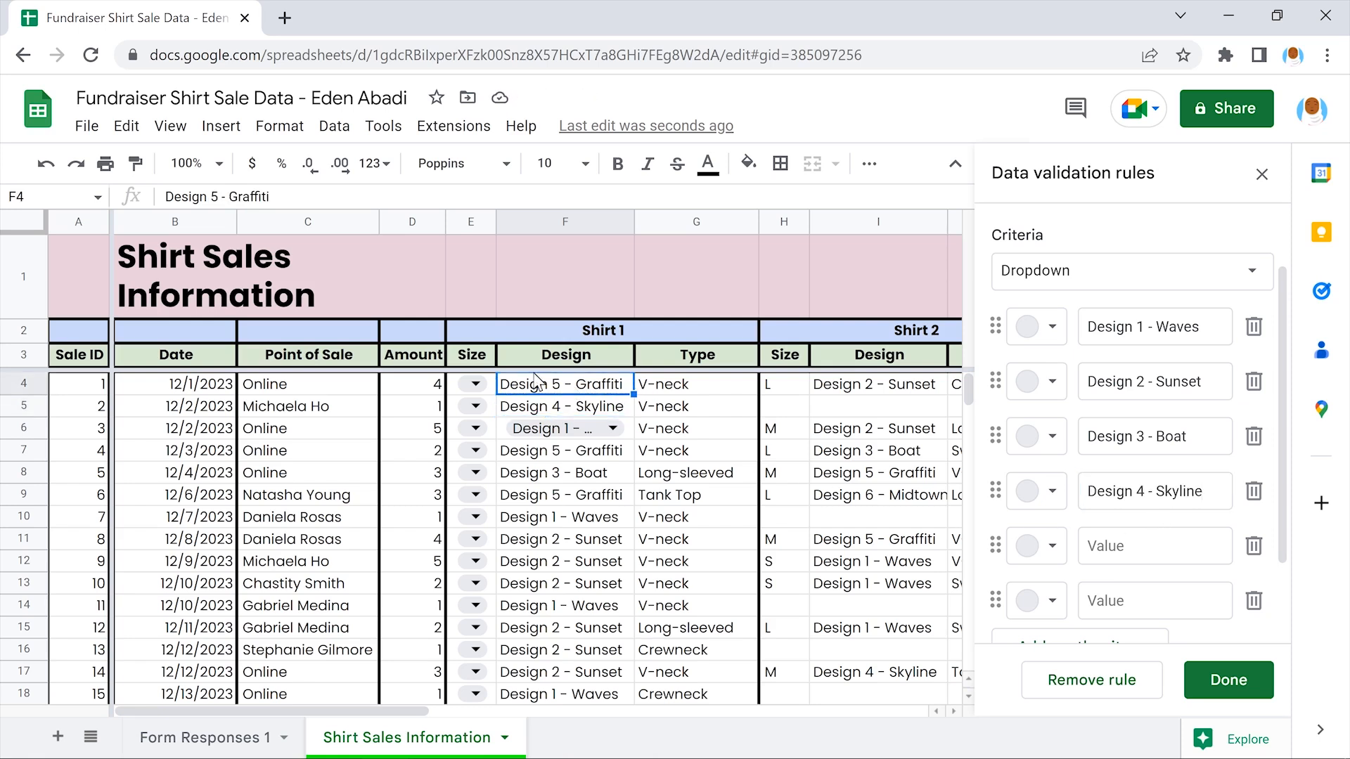
click(125, 125)
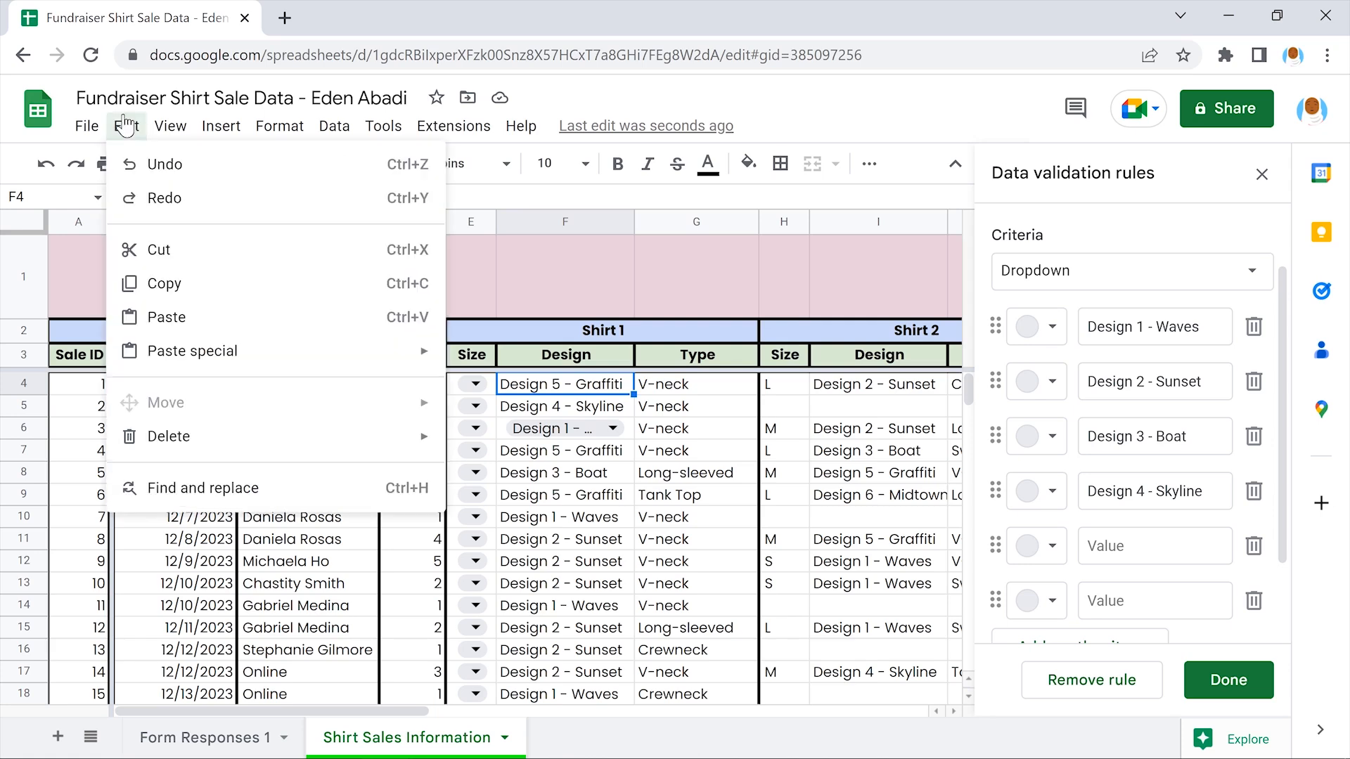
click(265, 283)
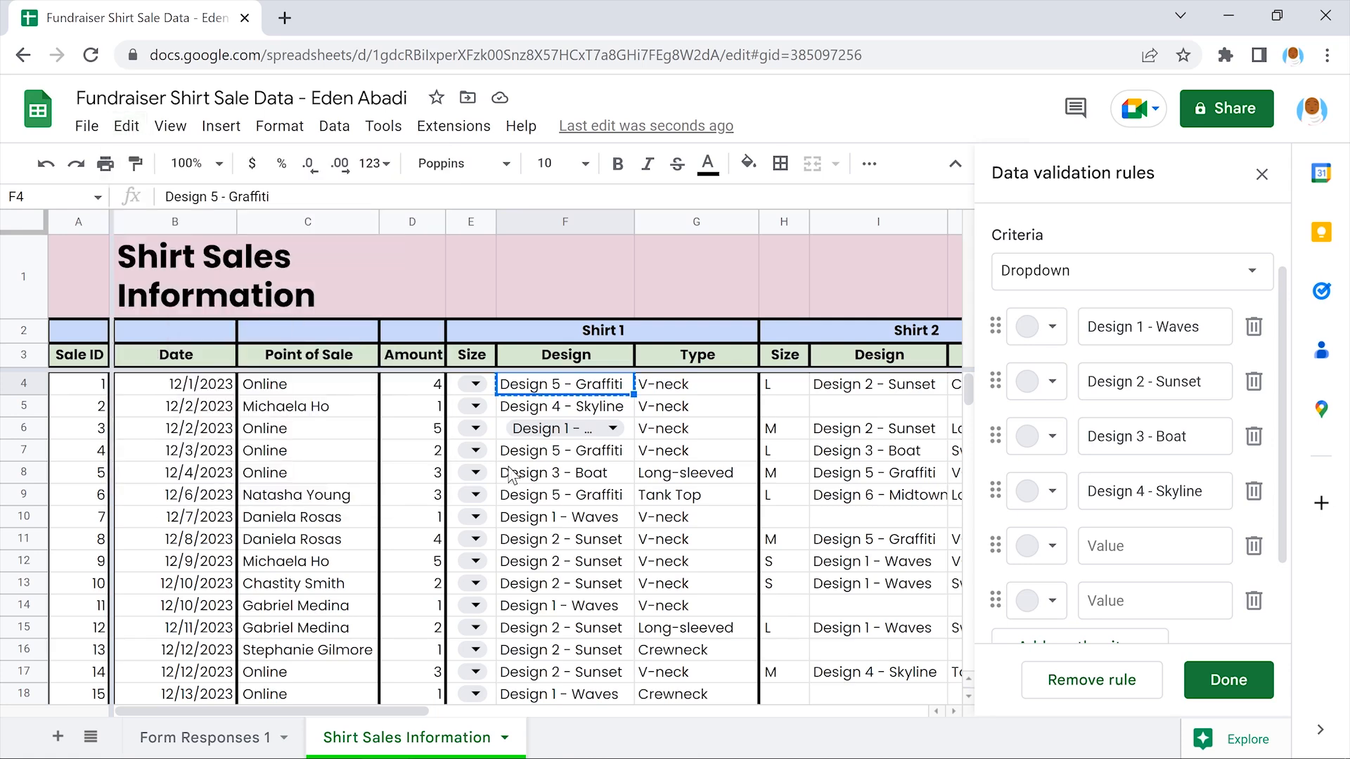
click(1155, 546)
key(ctrl+v)
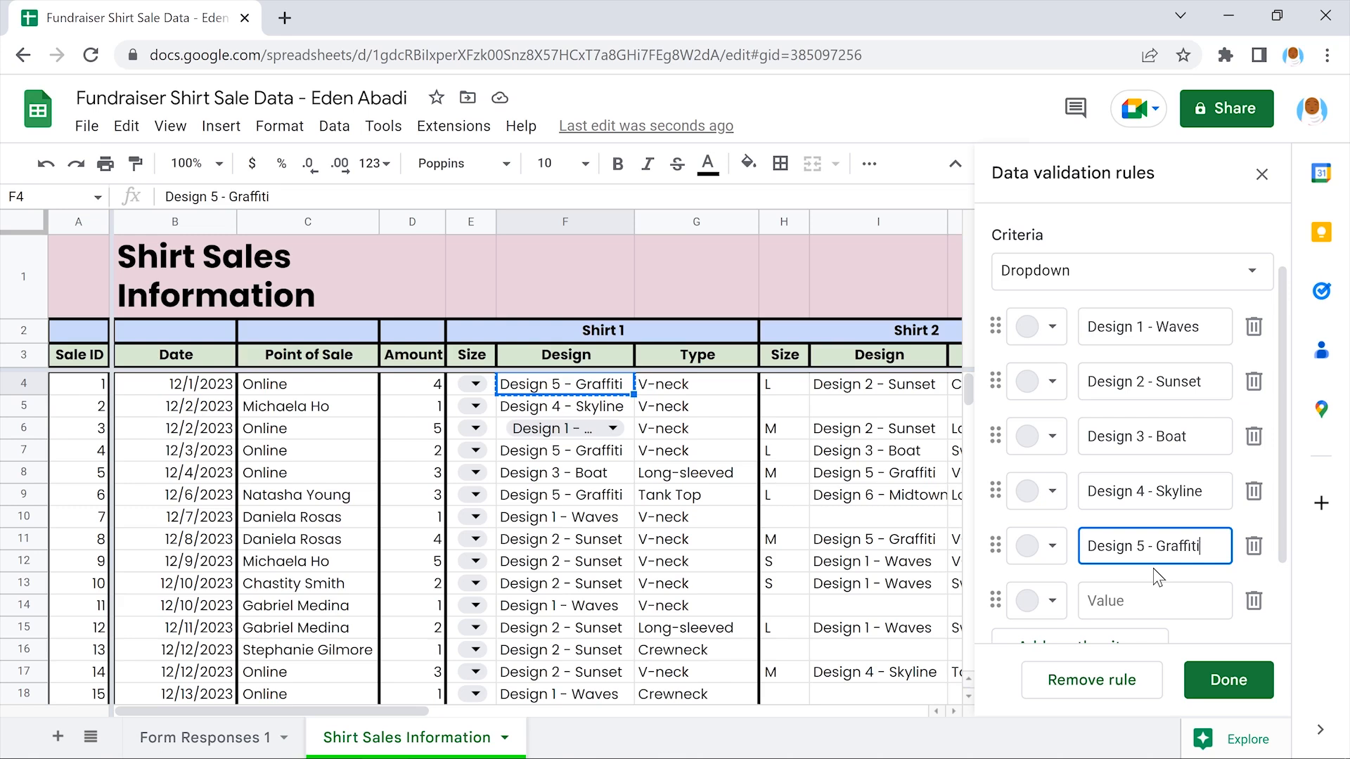
click(880, 493)
click(126, 126)
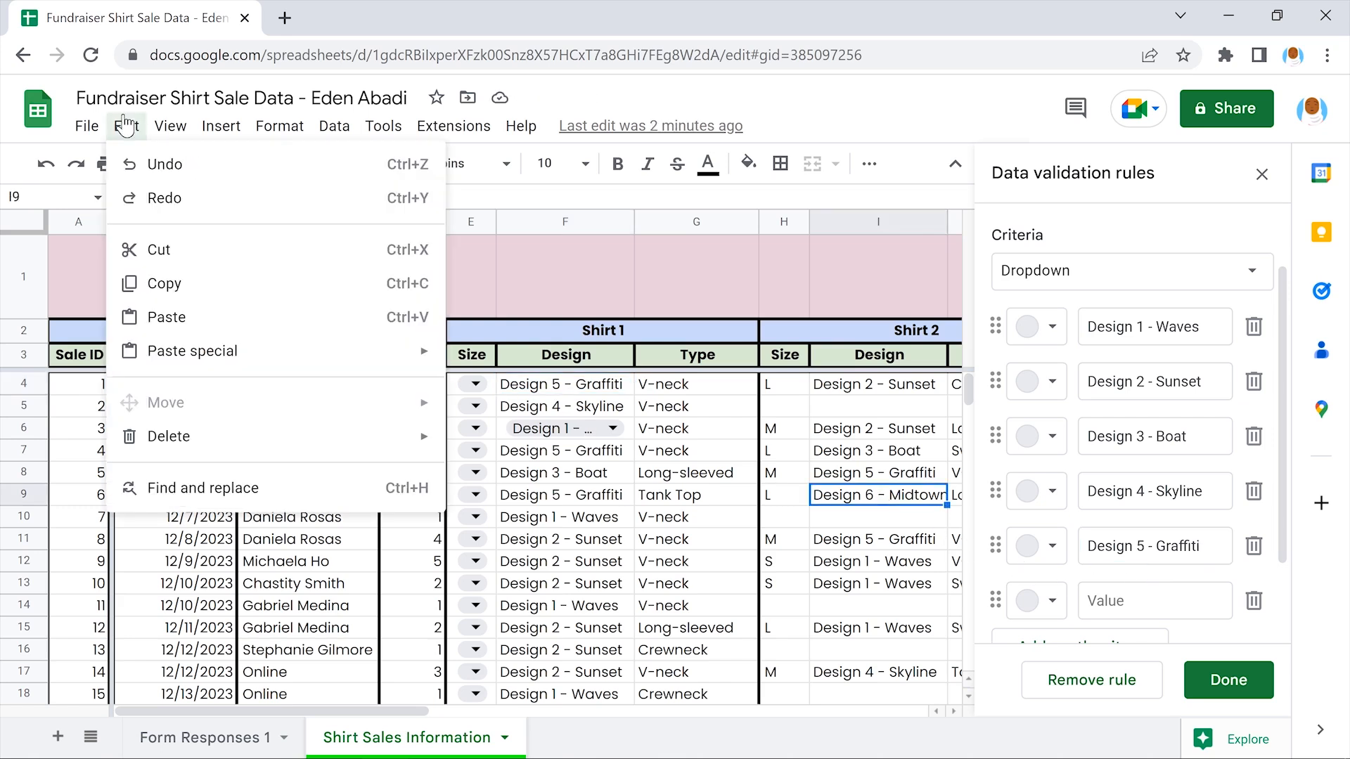
click(267, 282)
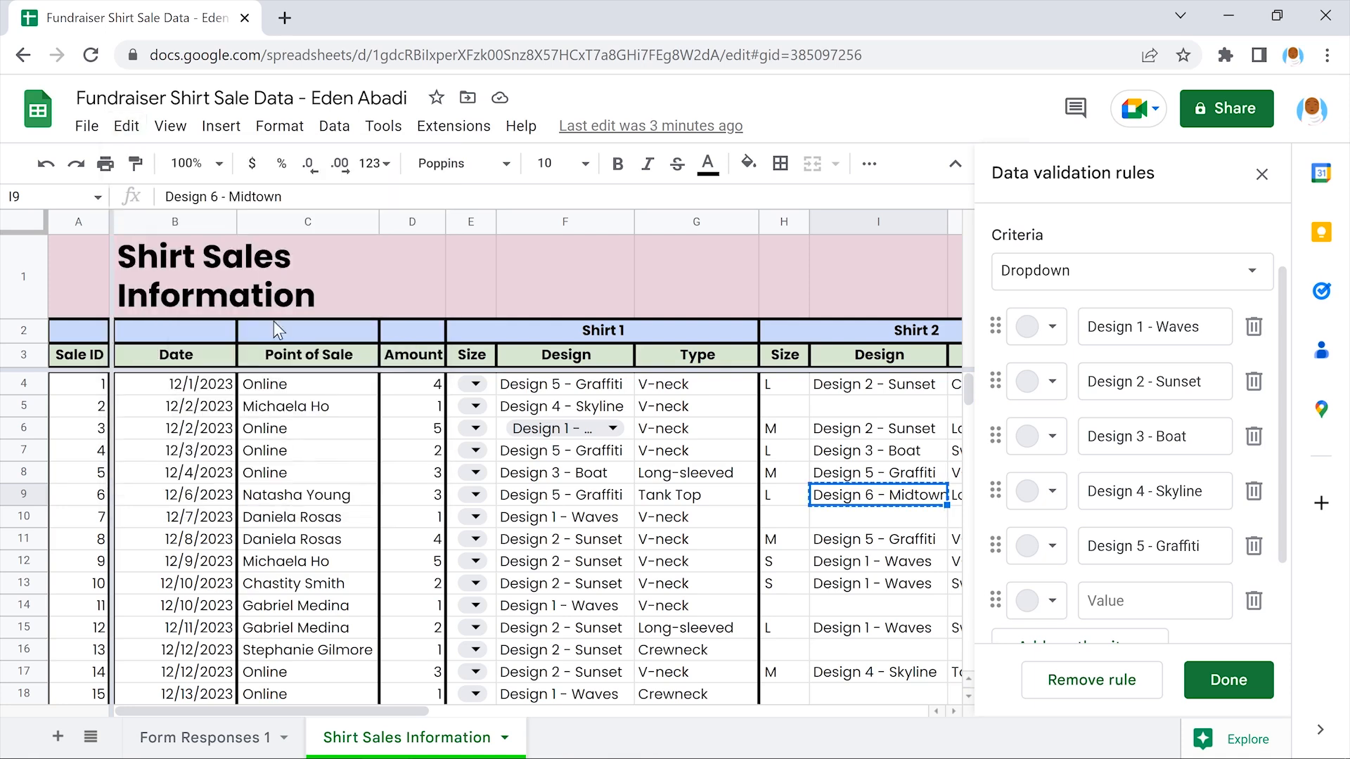
click(1158, 599)
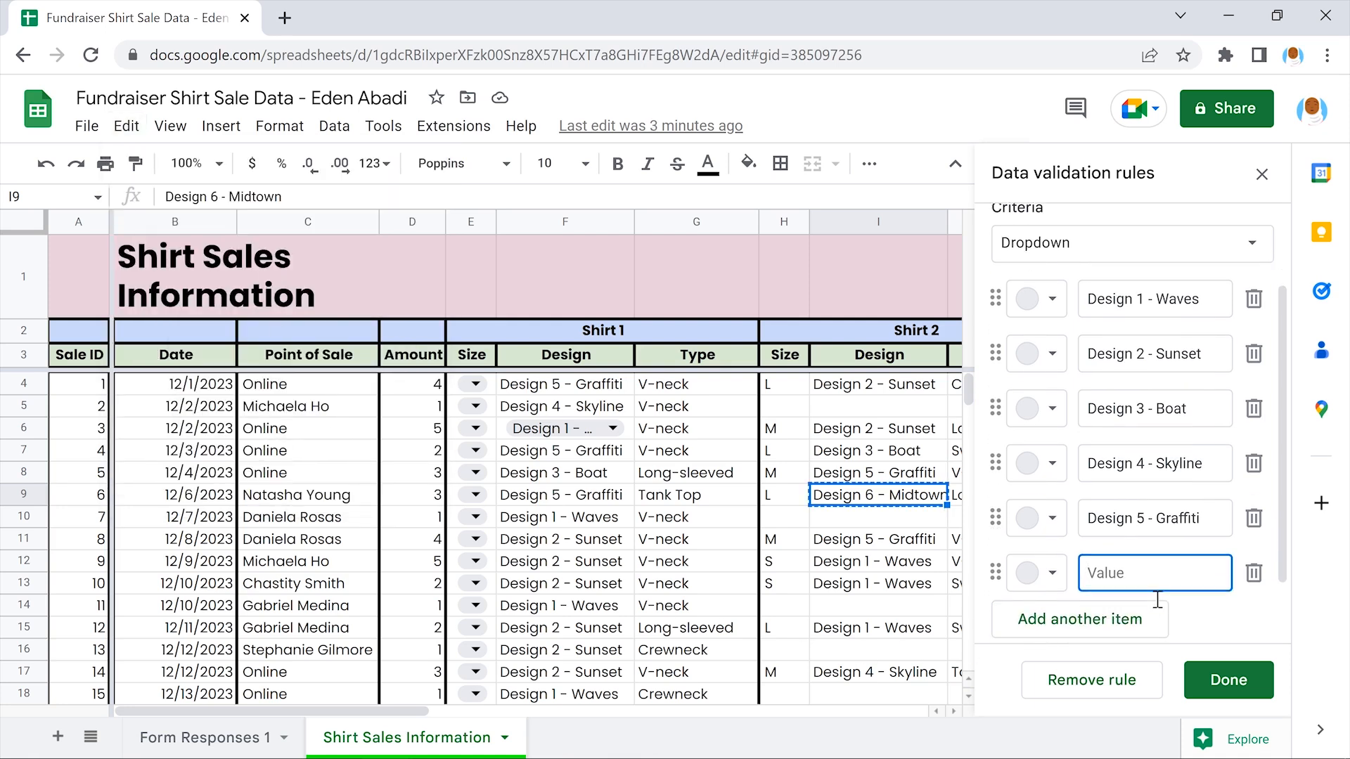
key(ctrl+v)
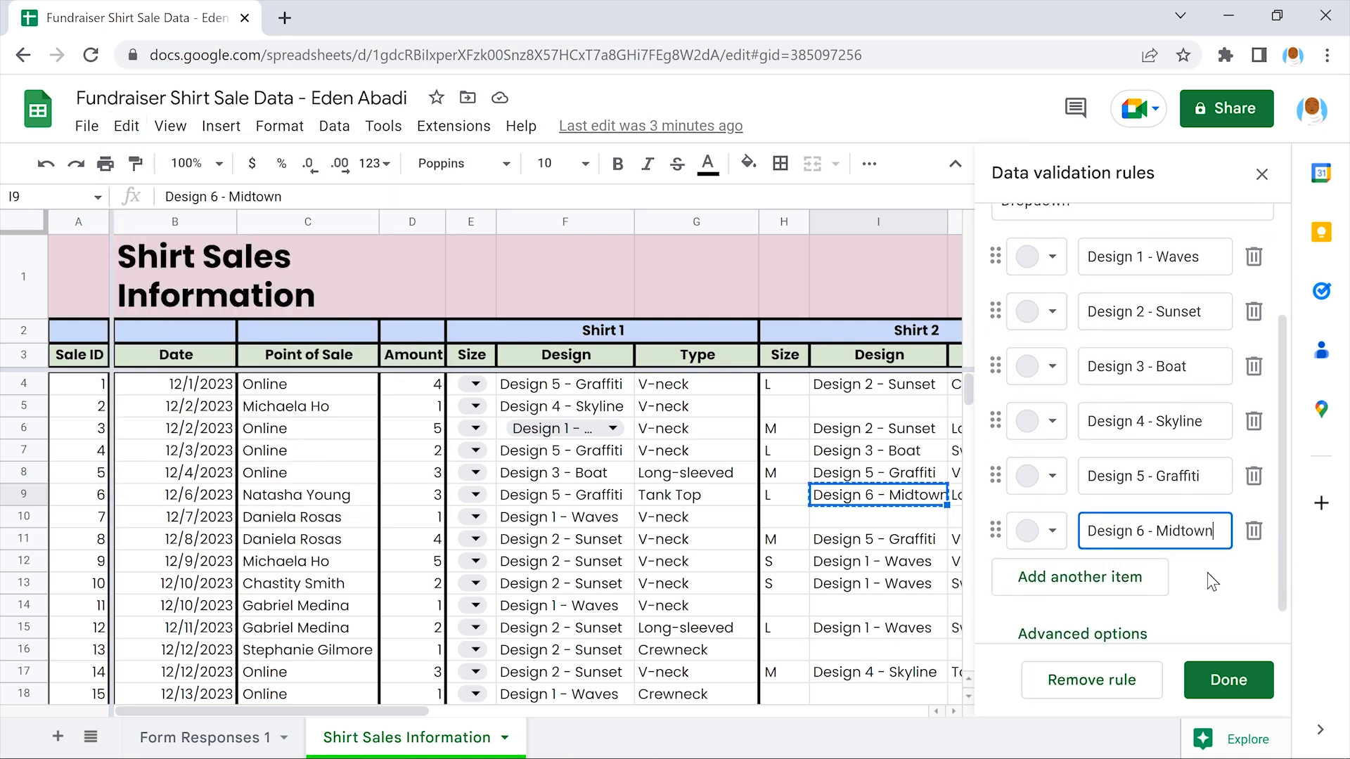
Set the design dropdown's range to F4:F132 and save the rule
scroll(1208, 573, up, 3)
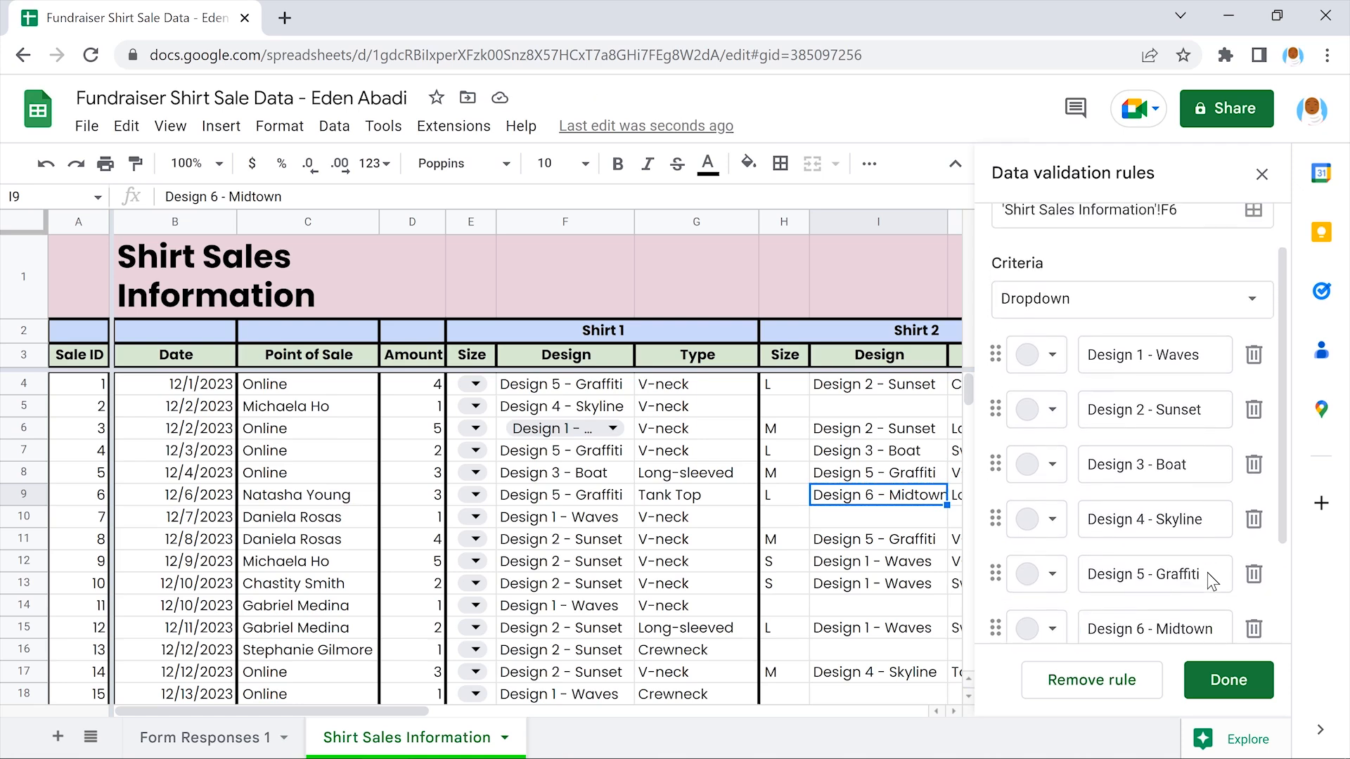
drag(1182, 266, 1165, 266)
text(F132)
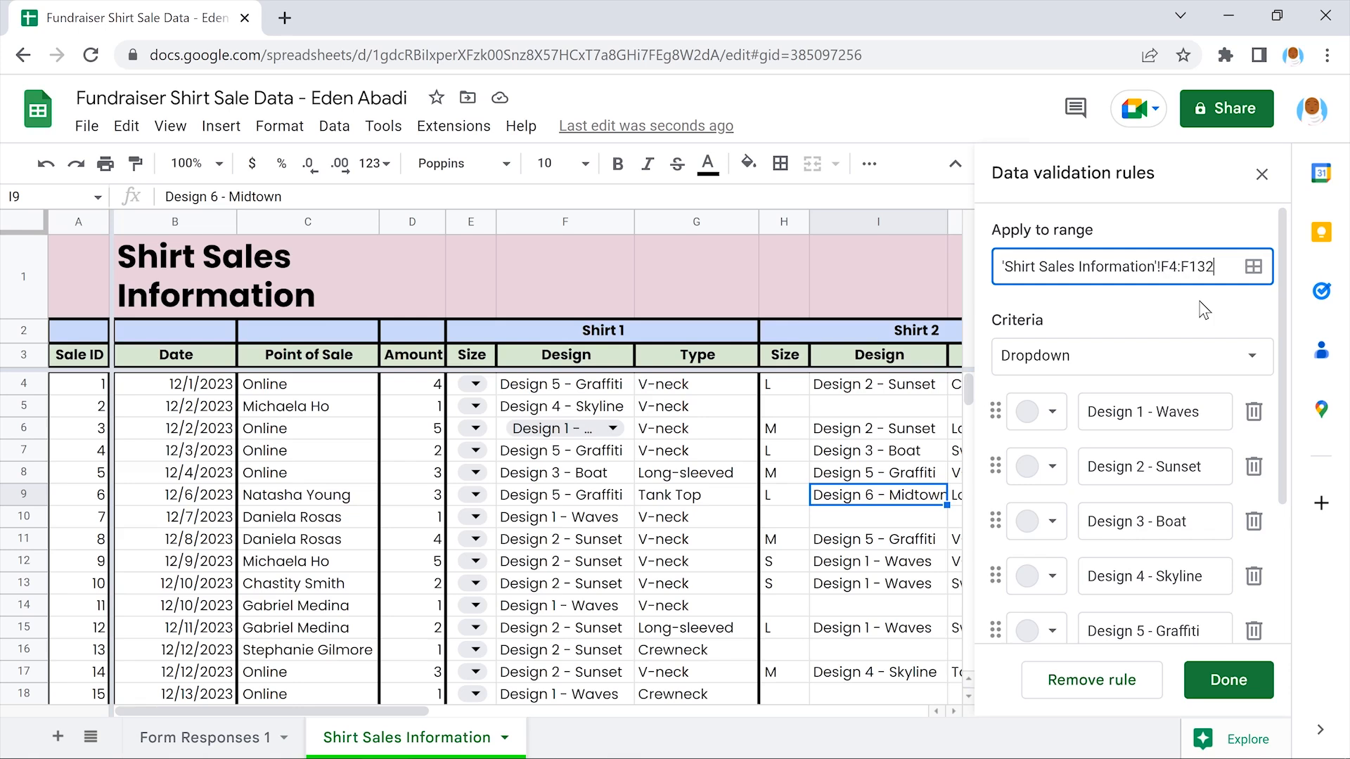
key(Return)
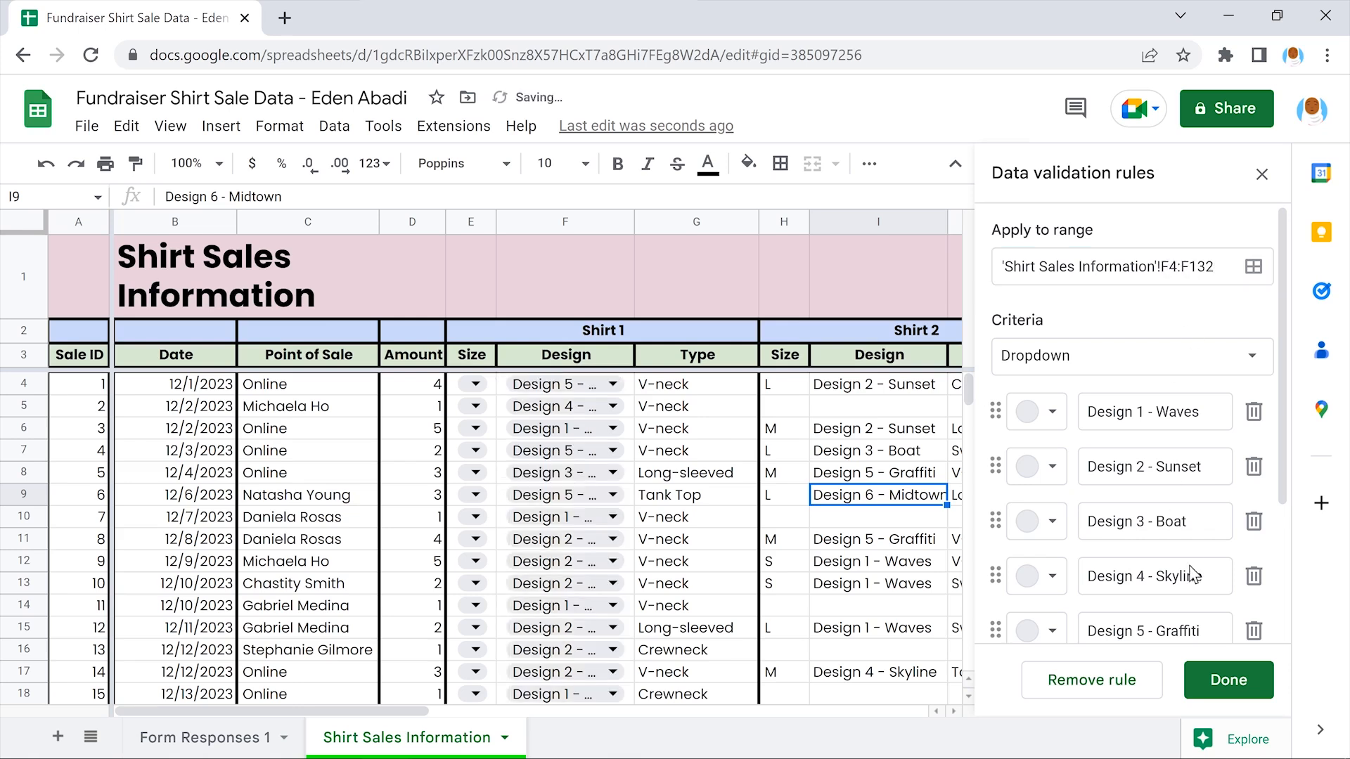
click(1229, 678)
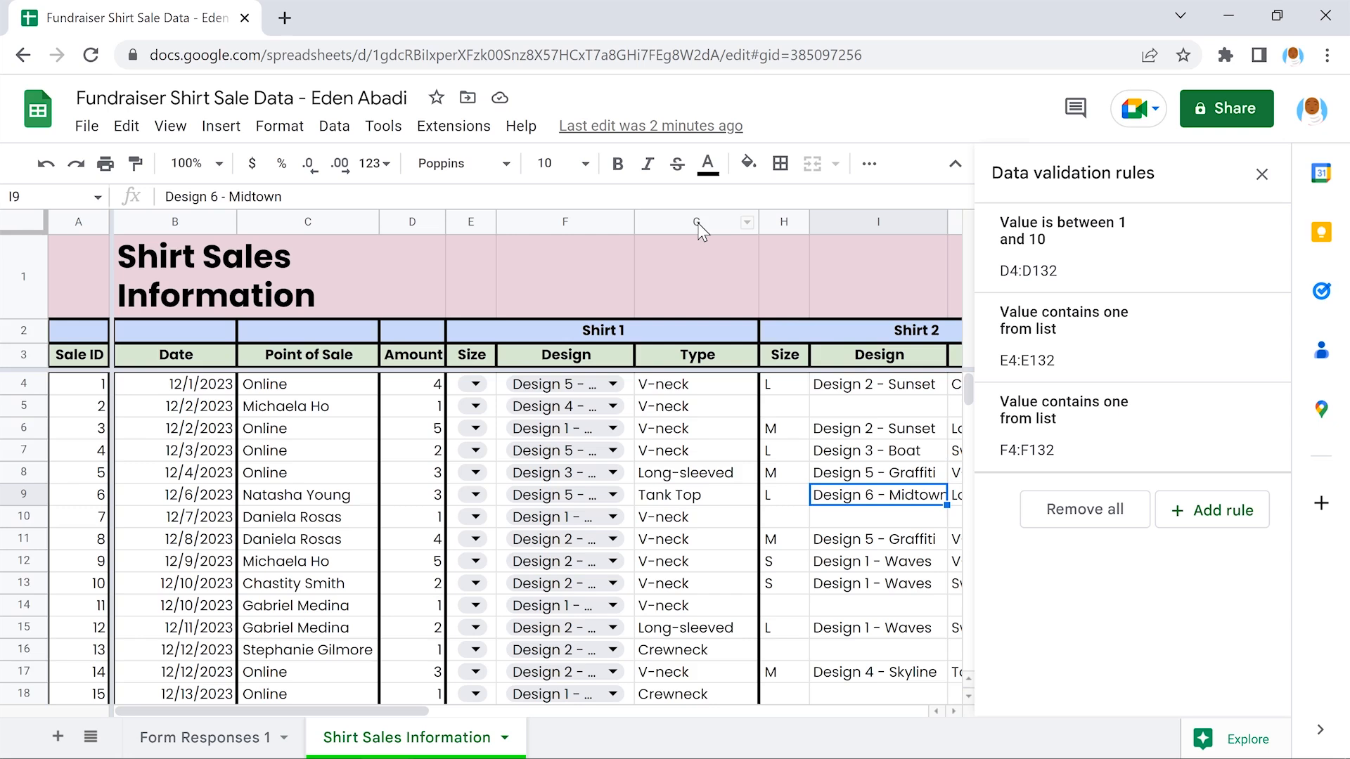
Start a new dropdown rule on column G with five option fields
click(698, 222)
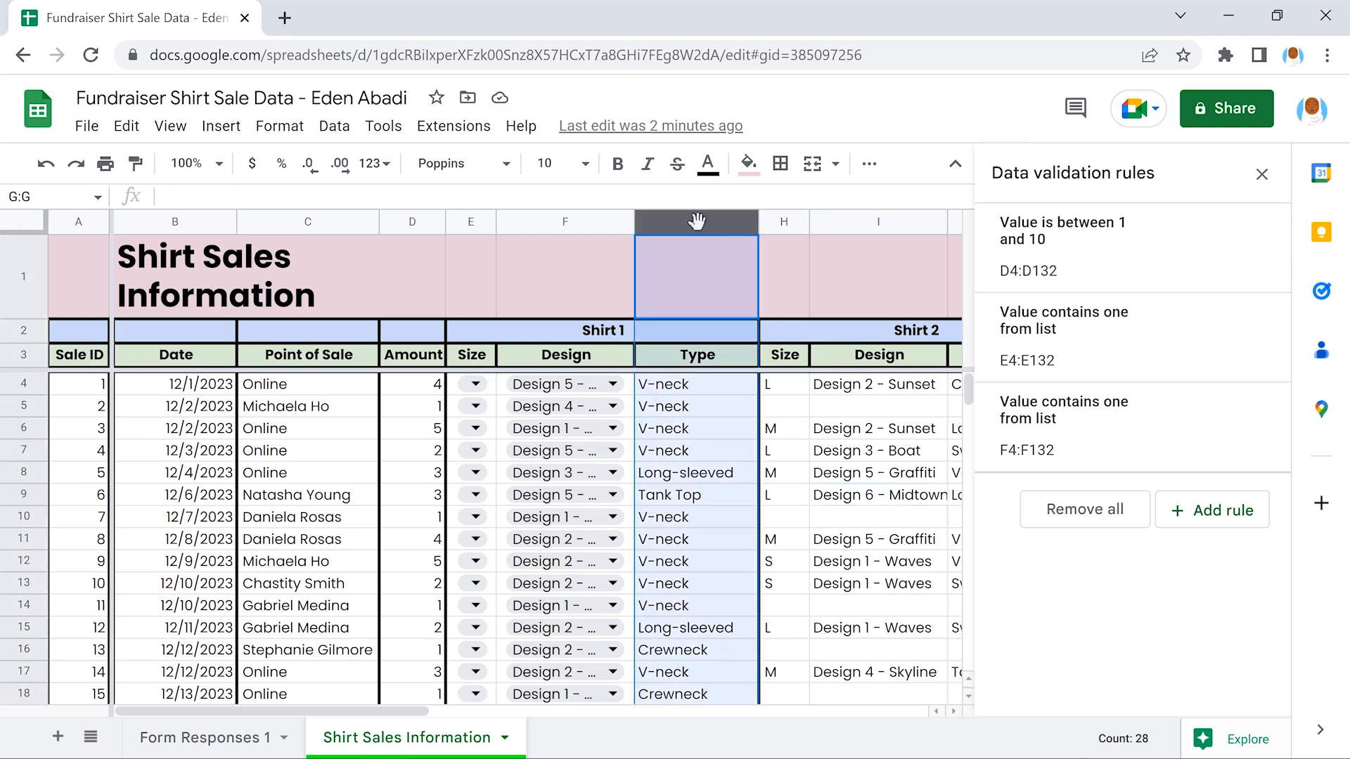
click(1204, 506)
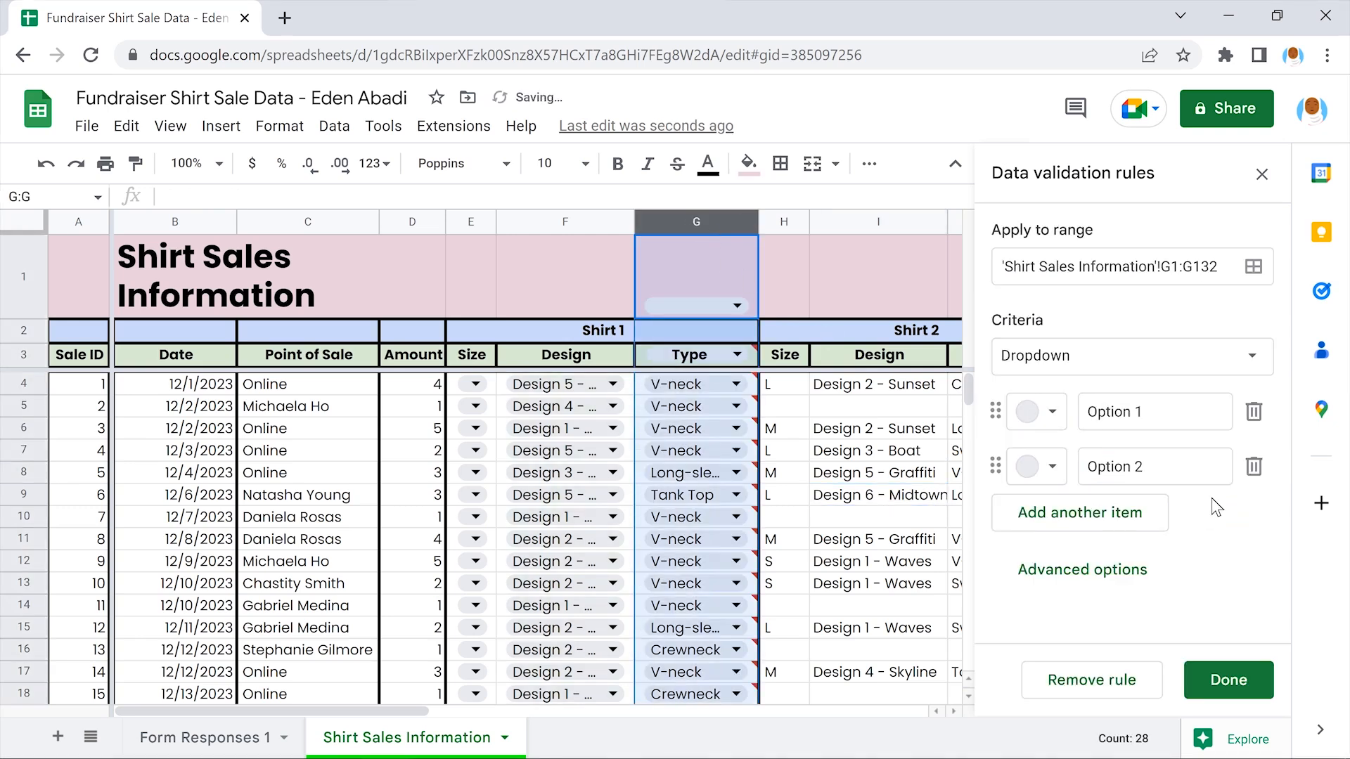
click(1080, 509)
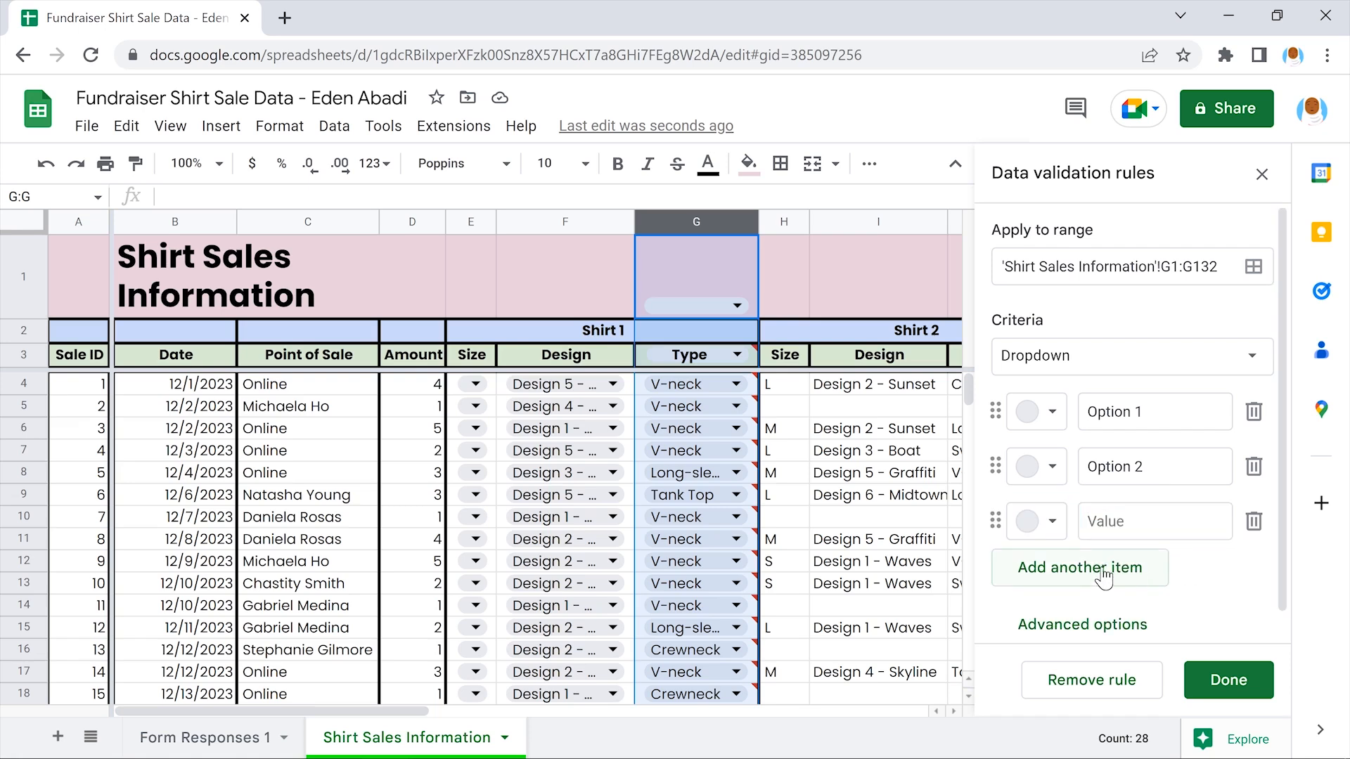
click(1081, 566)
click(1205, 619)
scroll(1204, 619, down, 1)
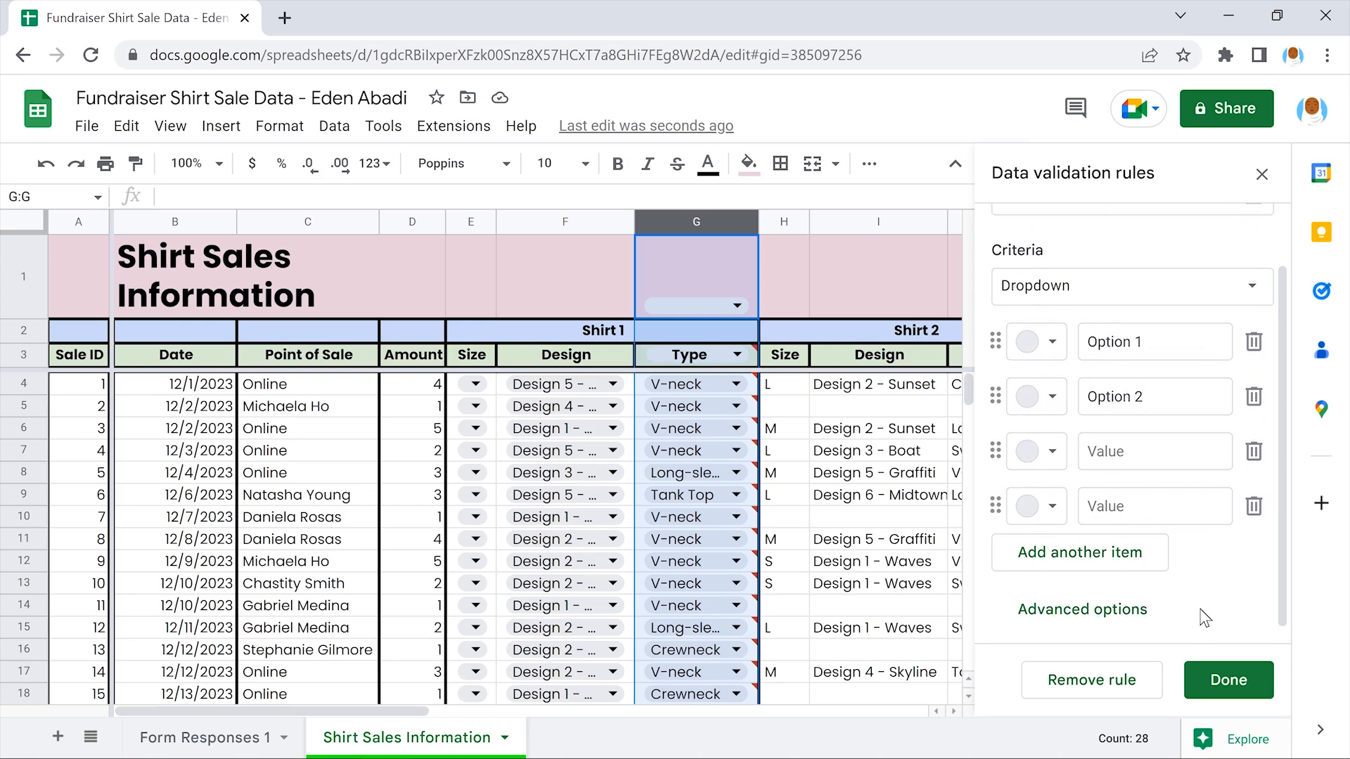
click(1078, 553)
click(1205, 603)
Enter the options Crewneck, Long-sleeved, Sweatshirt, Tank Top and V-neck
drag(1152, 342, 1089, 342)
text(Crewneck)
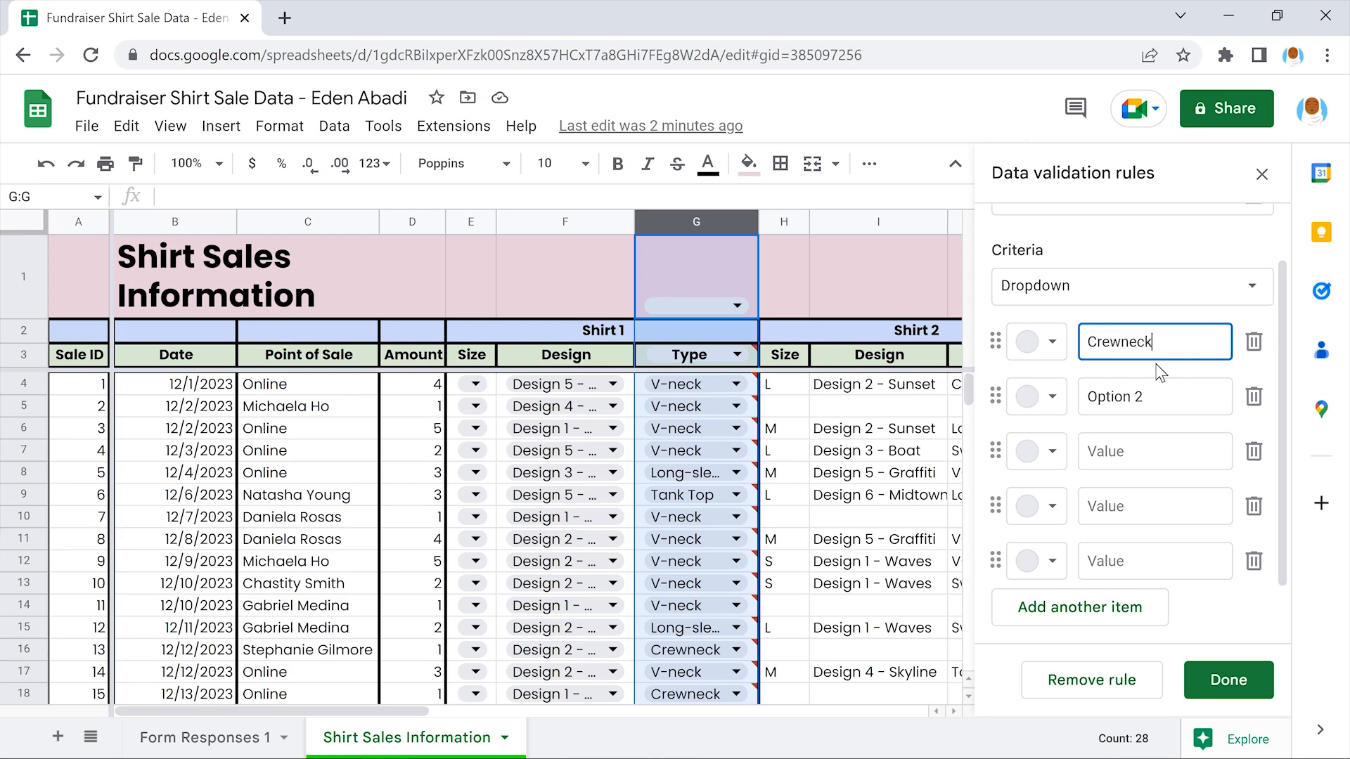
click(1160, 373)
drag(1145, 396, 1096, 396)
text(Long-sleeved)
click(1155, 419)
click(1158, 450)
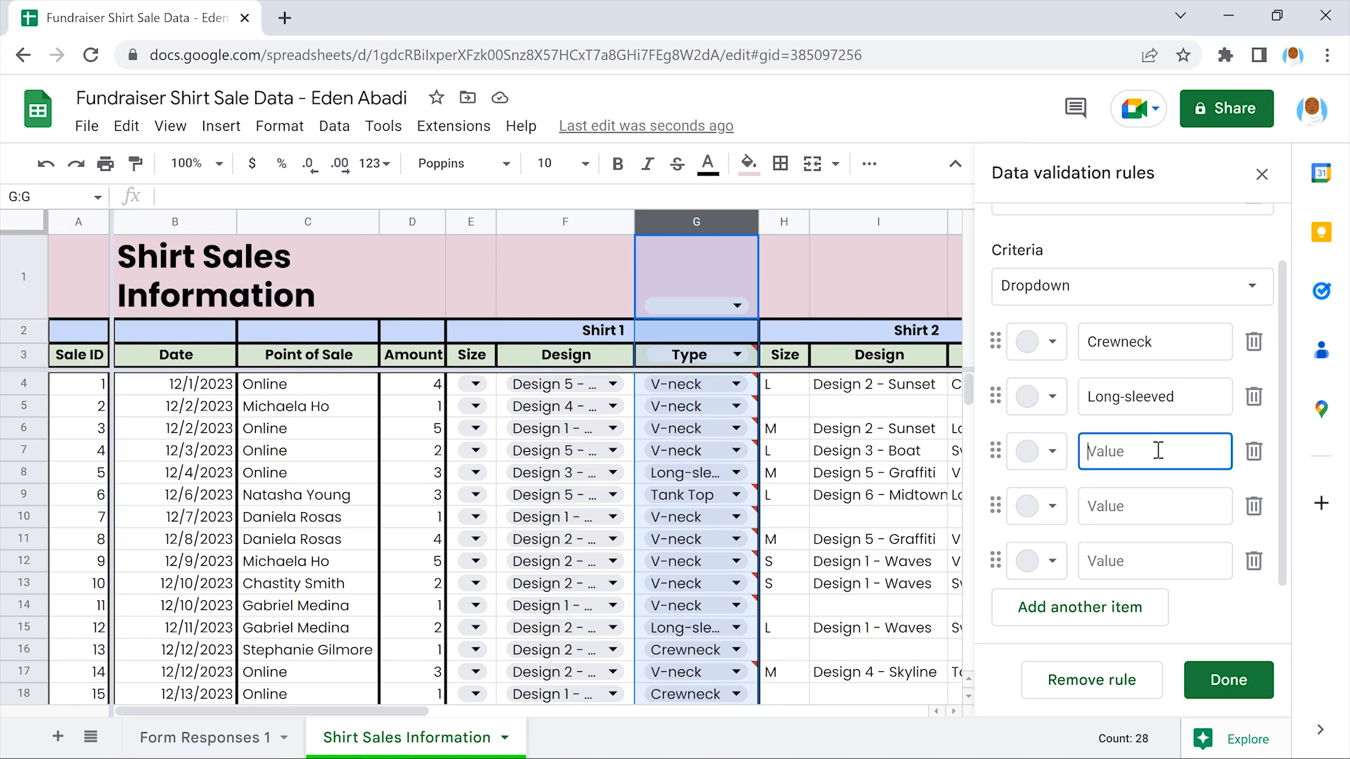
text(Sweatshirt)
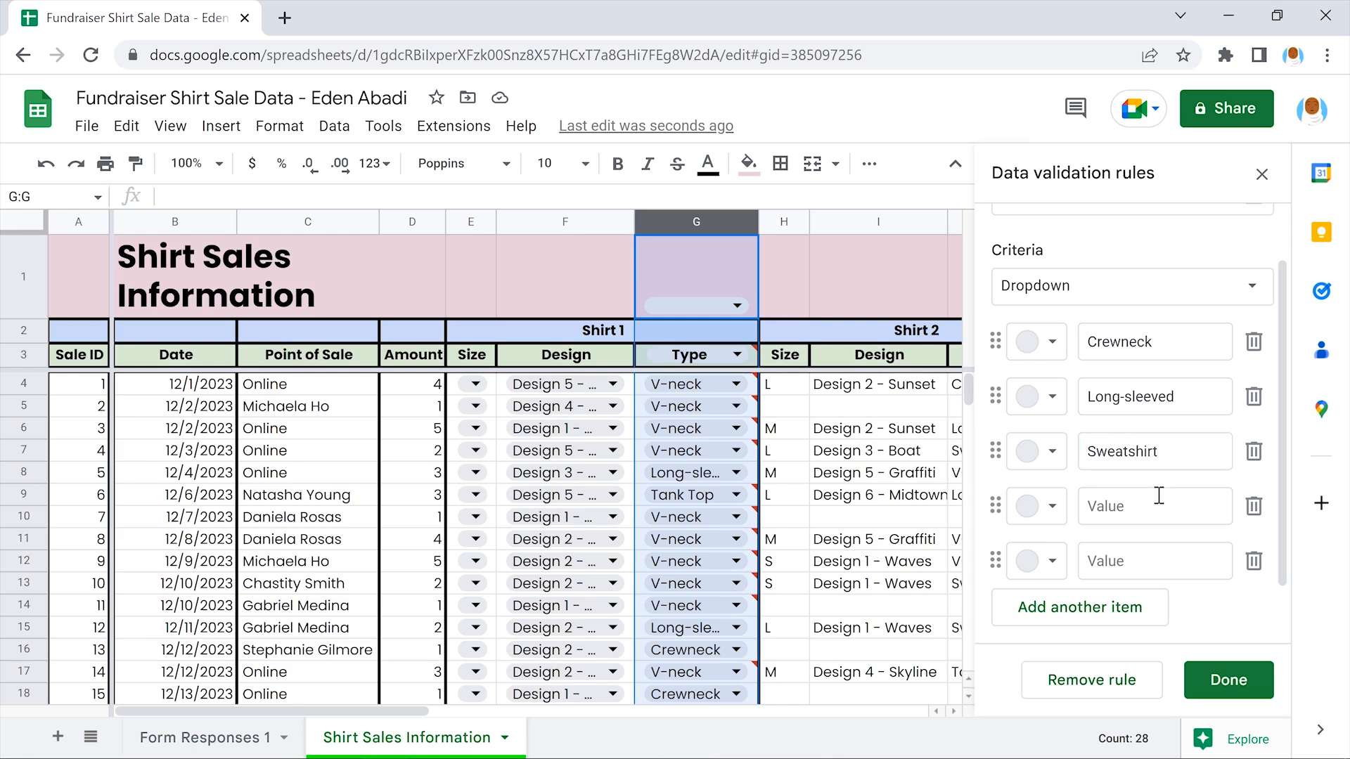
click(1158, 506)
text(Tank Top)
click(1162, 539)
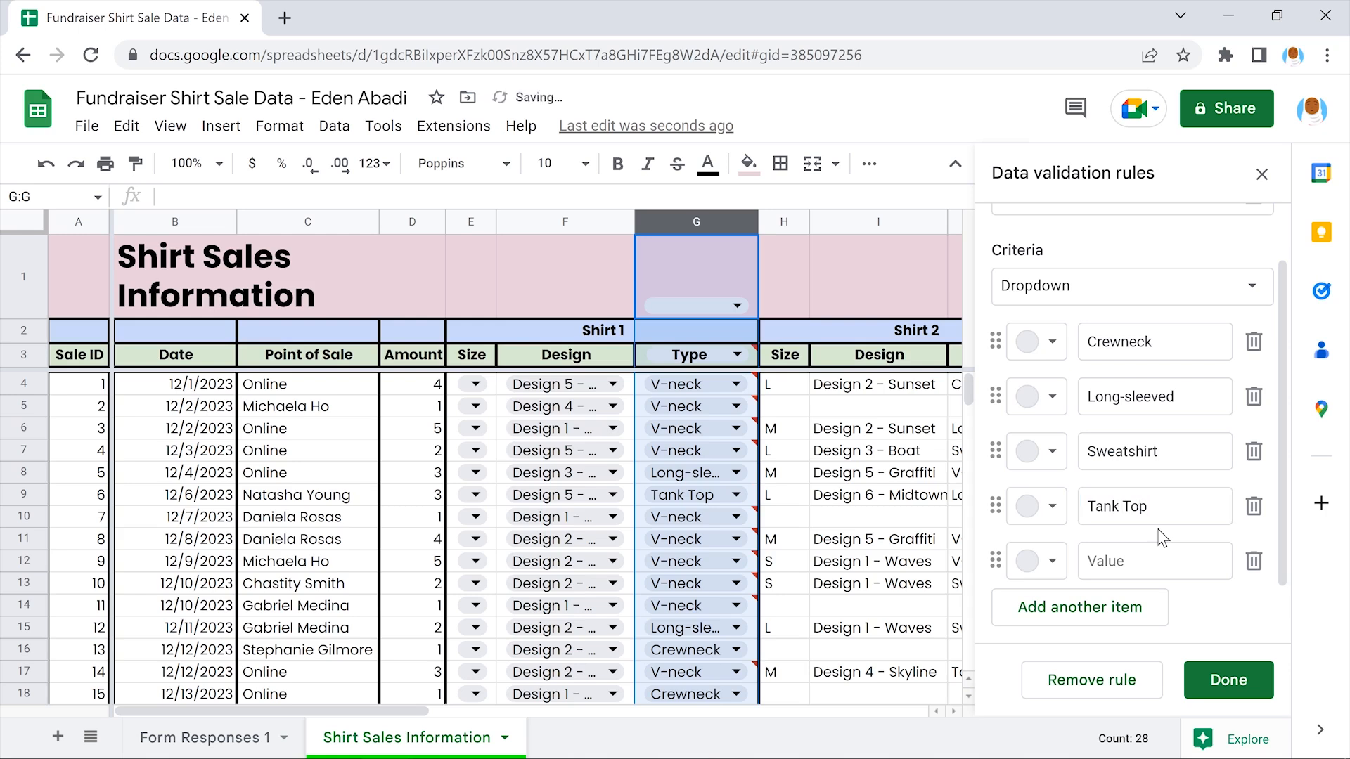
click(1161, 561)
text(V-neck)
click(1196, 597)
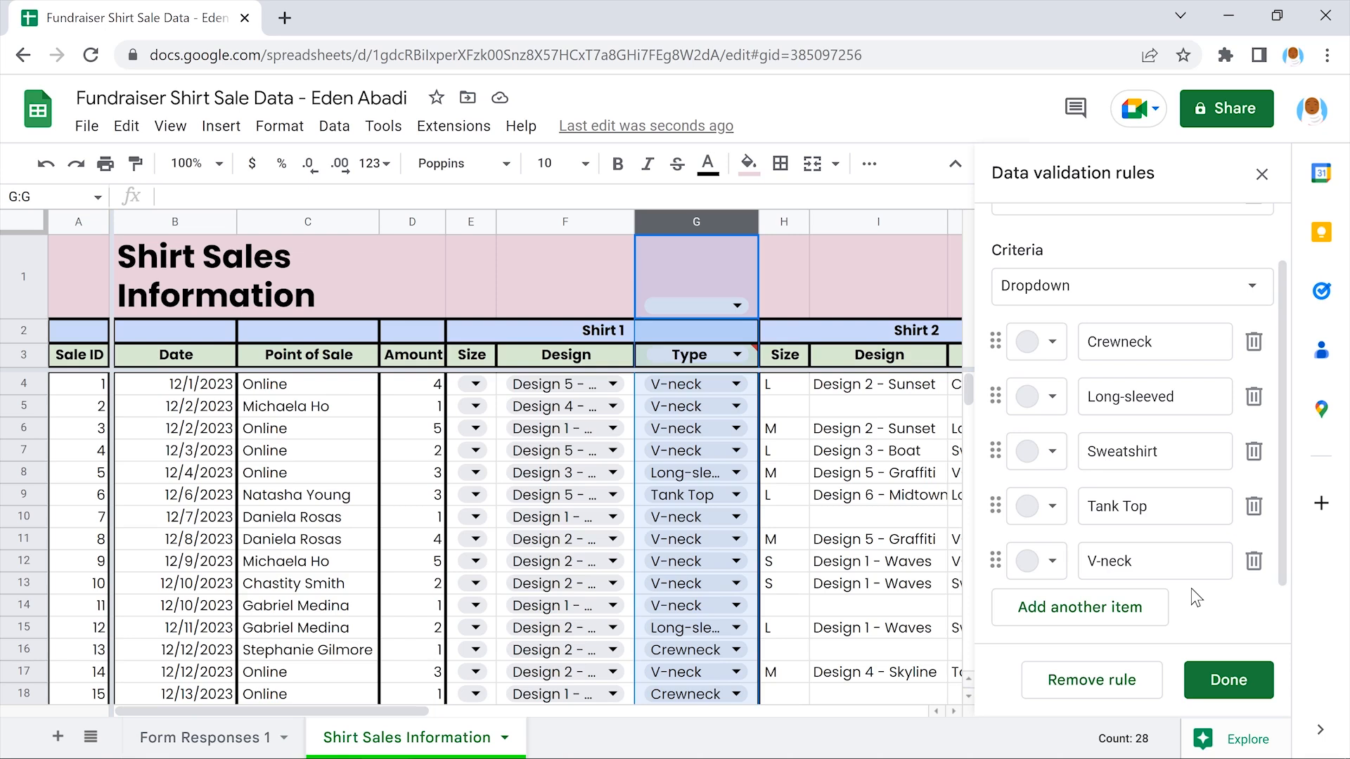
Change the rule's range to G4:G132
scroll(1198, 597, up, 2)
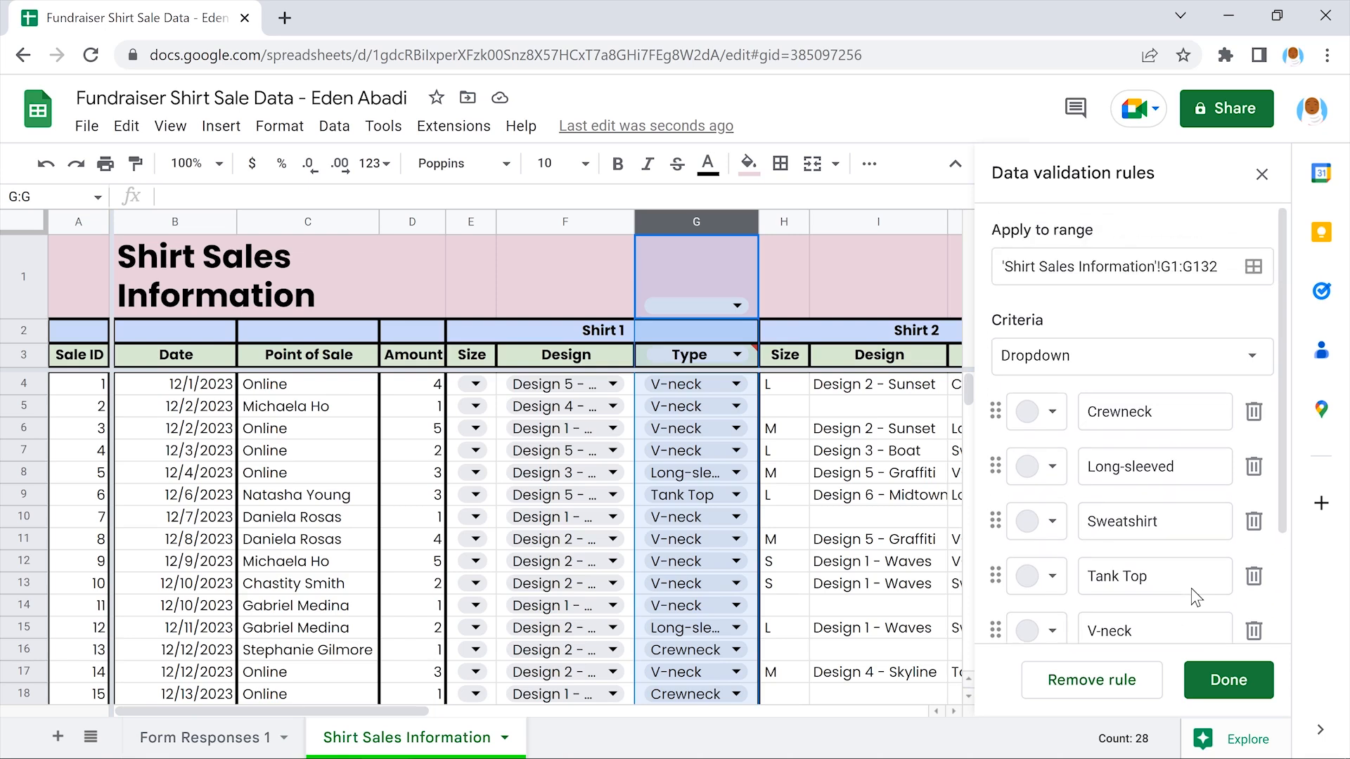
click(1174, 268)
key(BackSpace)
text(4)
click(1193, 304)
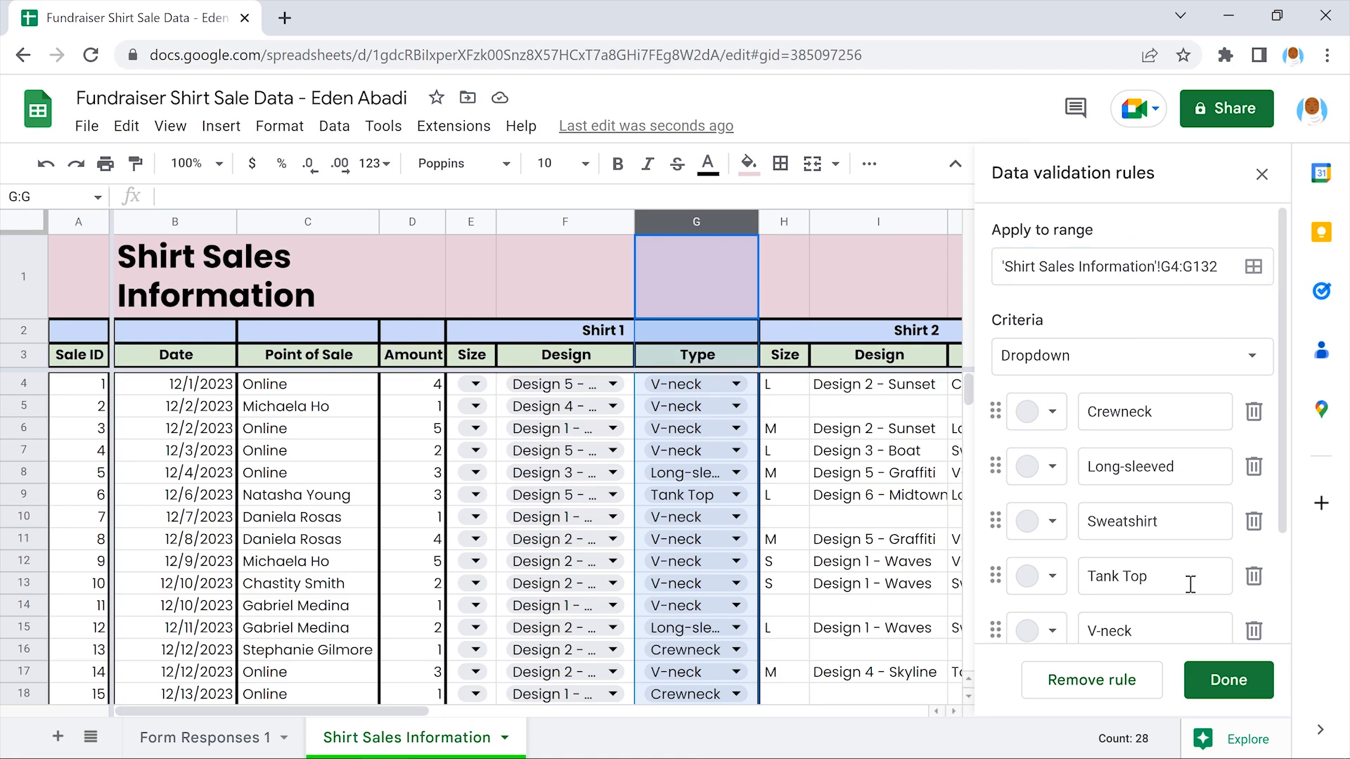
Save the Type and Source dropdown rules and close the validation rules panel
click(1229, 680)
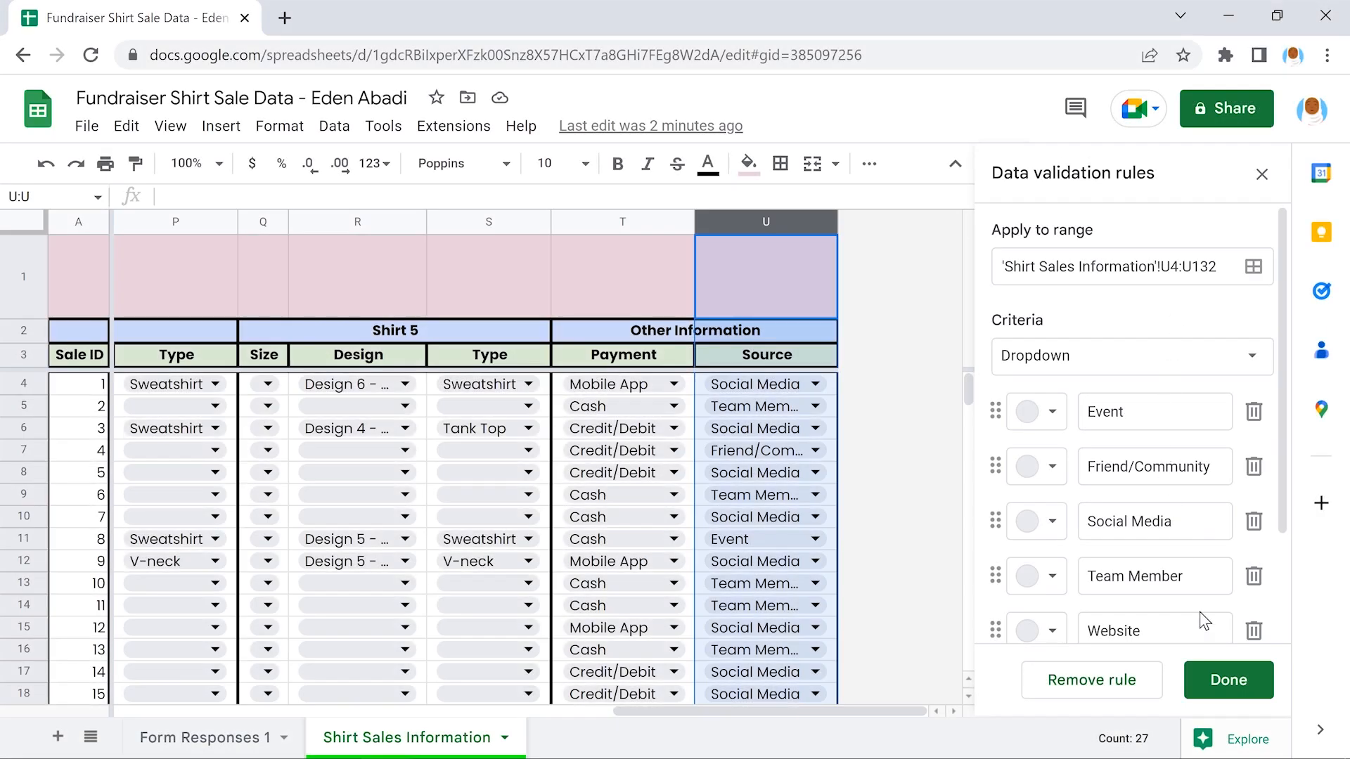
click(1229, 679)
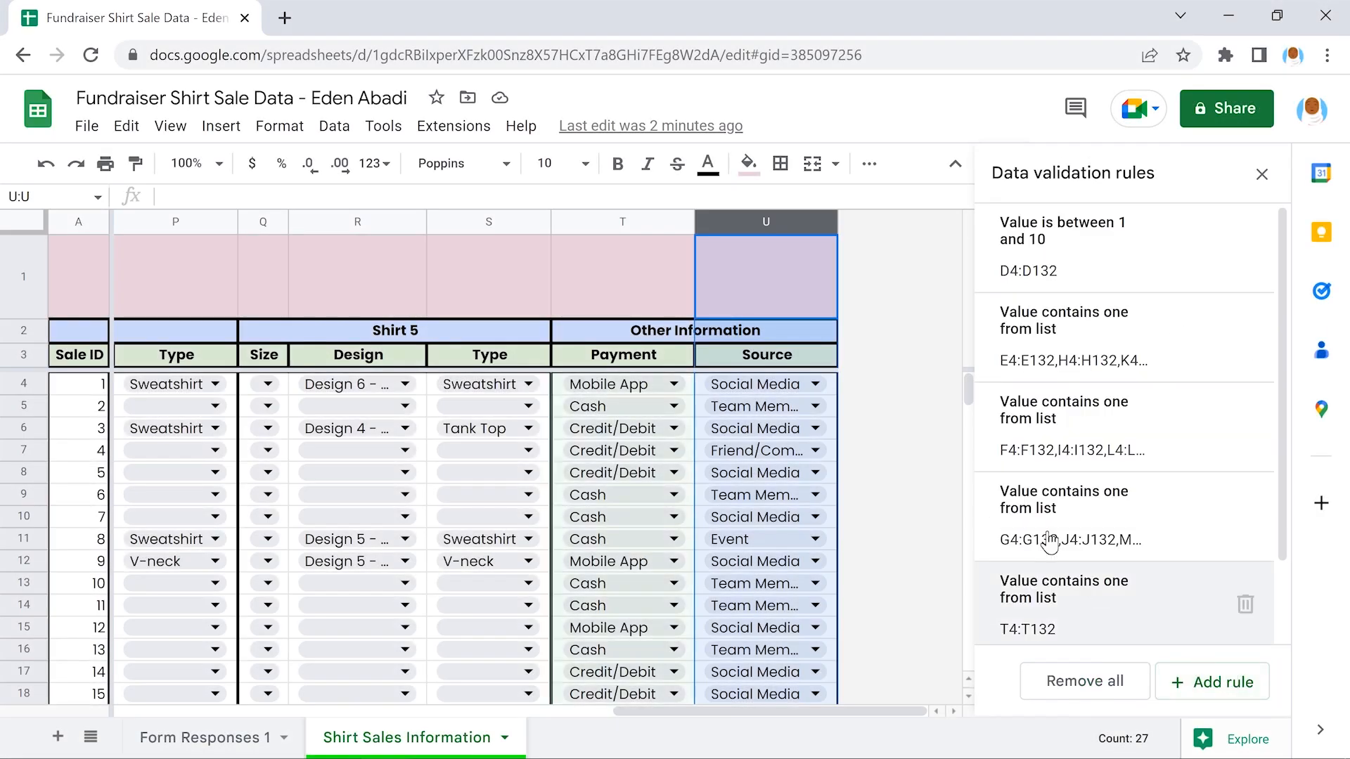
click(763, 265)
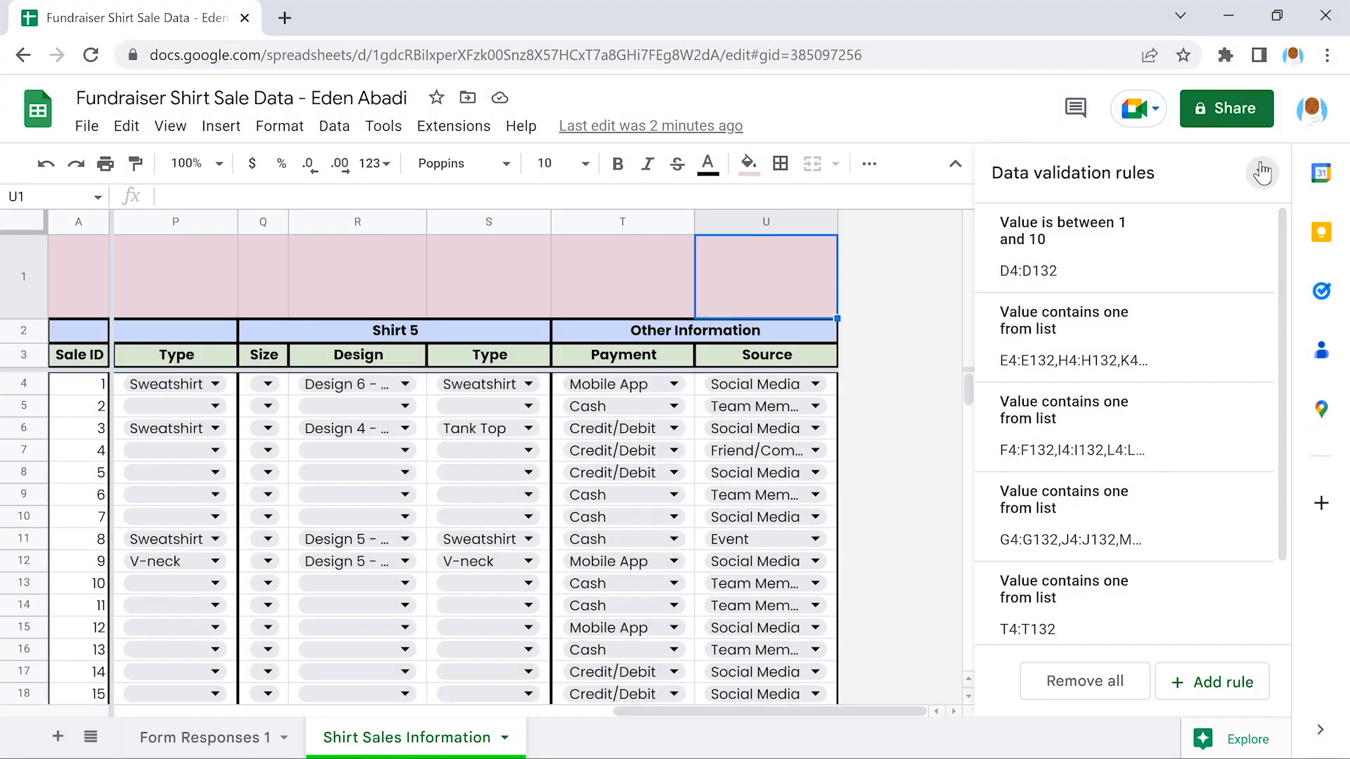
click(1262, 171)
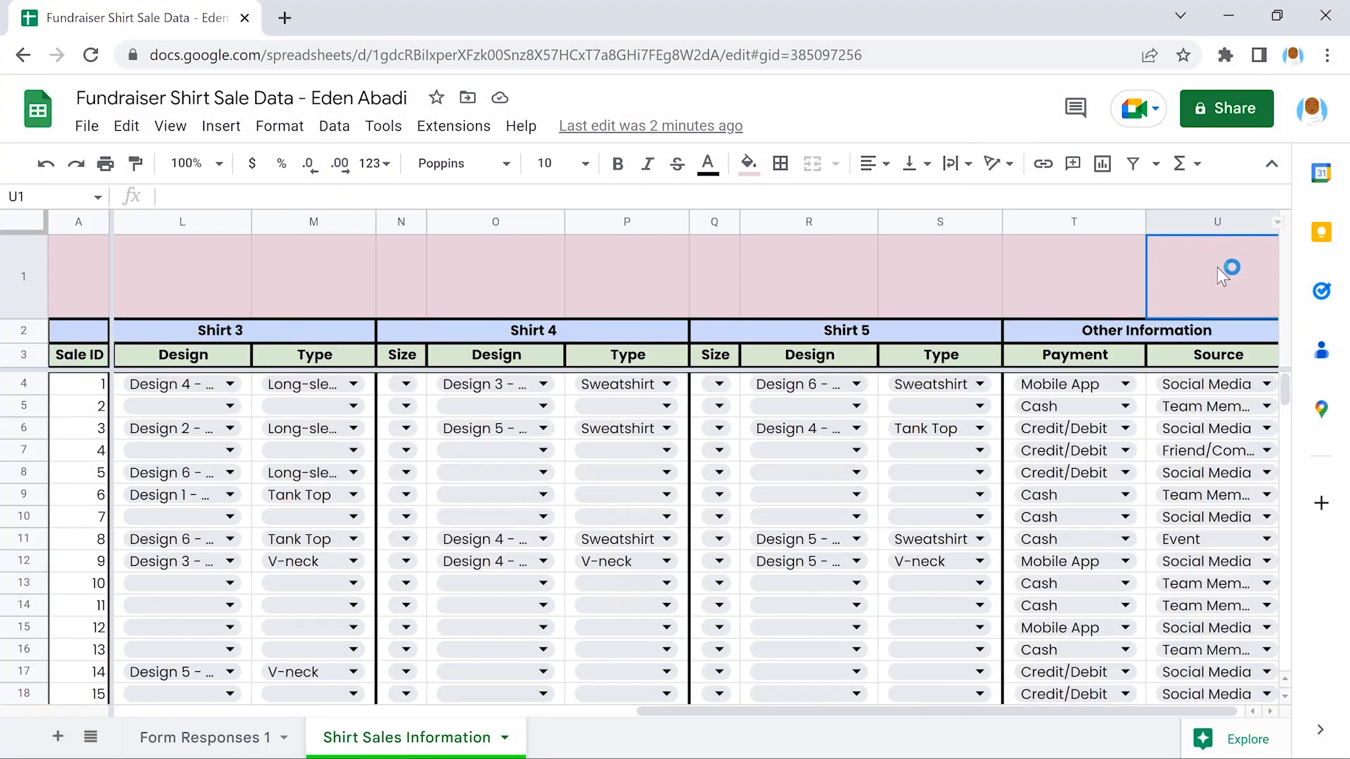
Widen the Size, Design and Type columns E, F and G so full values show
scroll(1216, 267, left, 10)
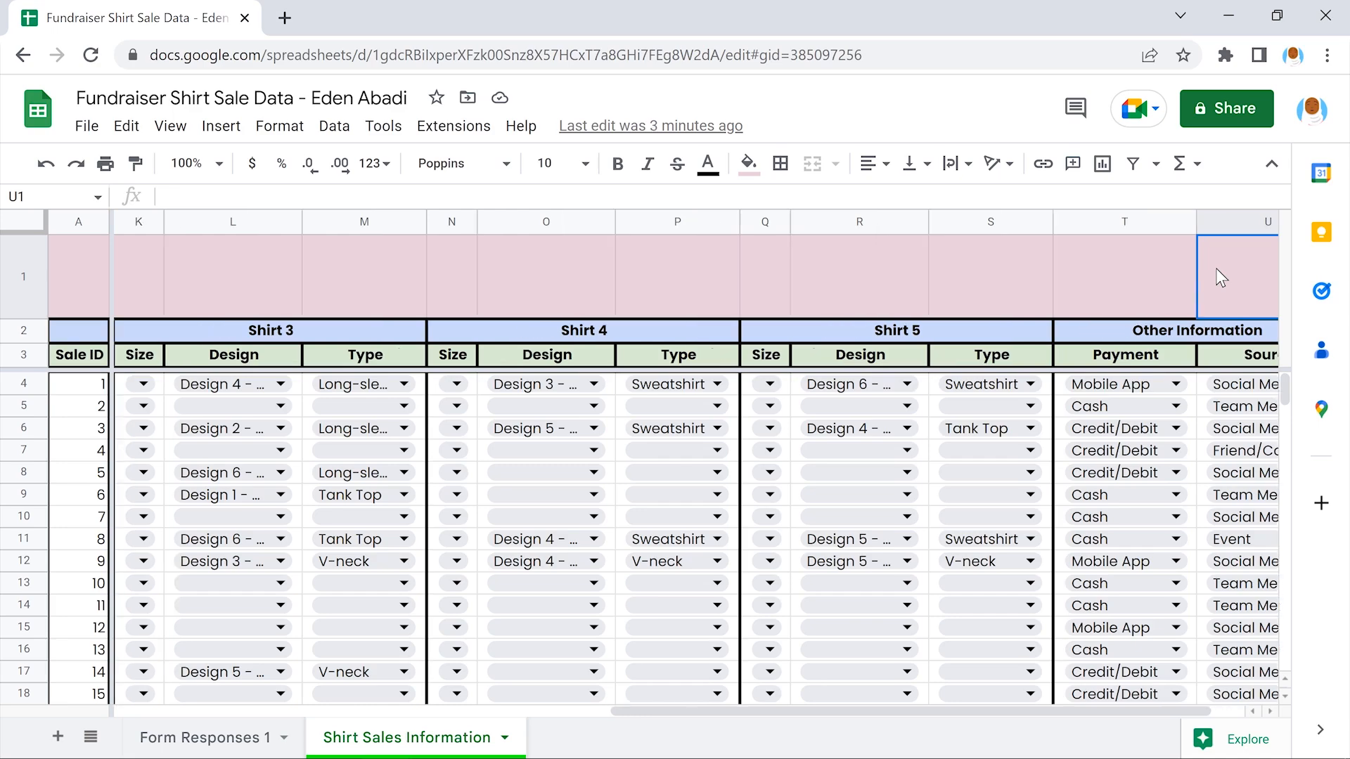
scroll(1216, 268, left, 5)
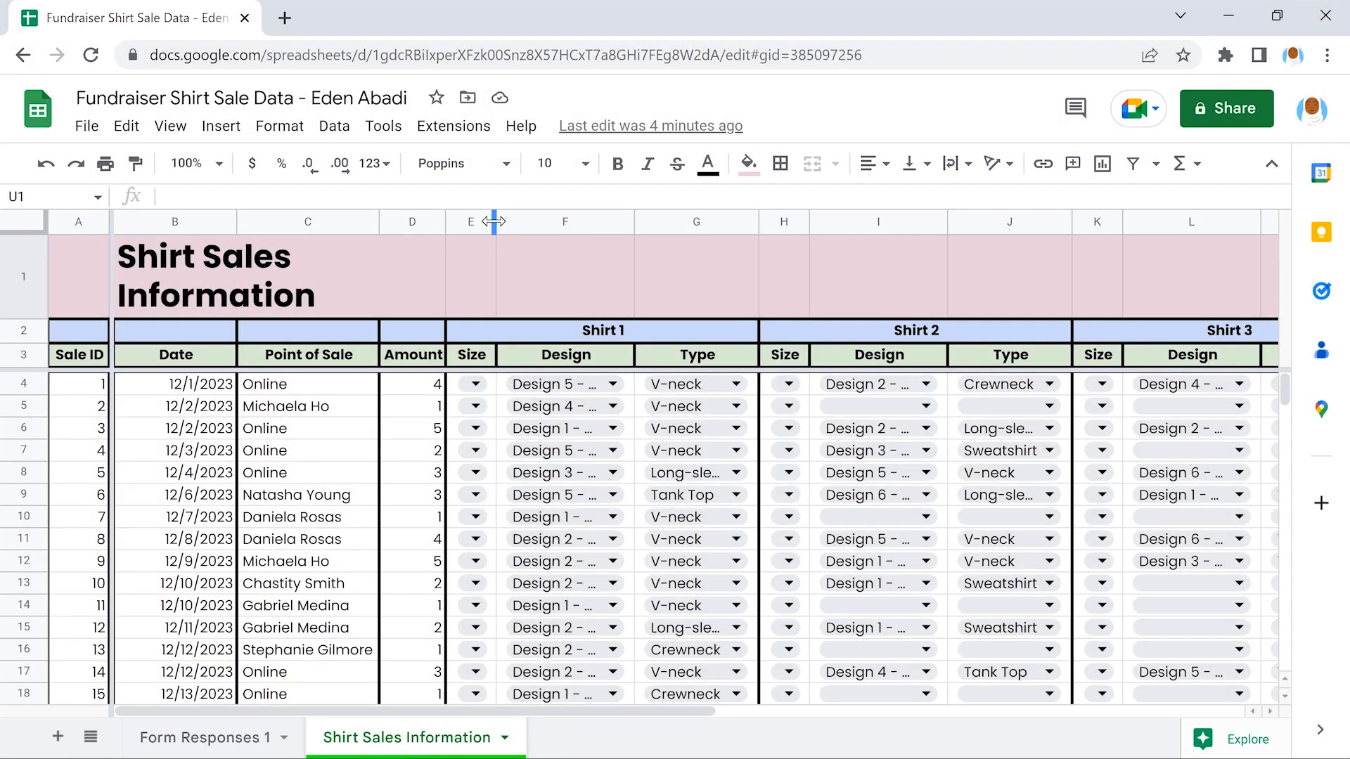
drag(493, 222, 520, 221)
drag(657, 222, 695, 222)
drag(807, 223, 806, 223)
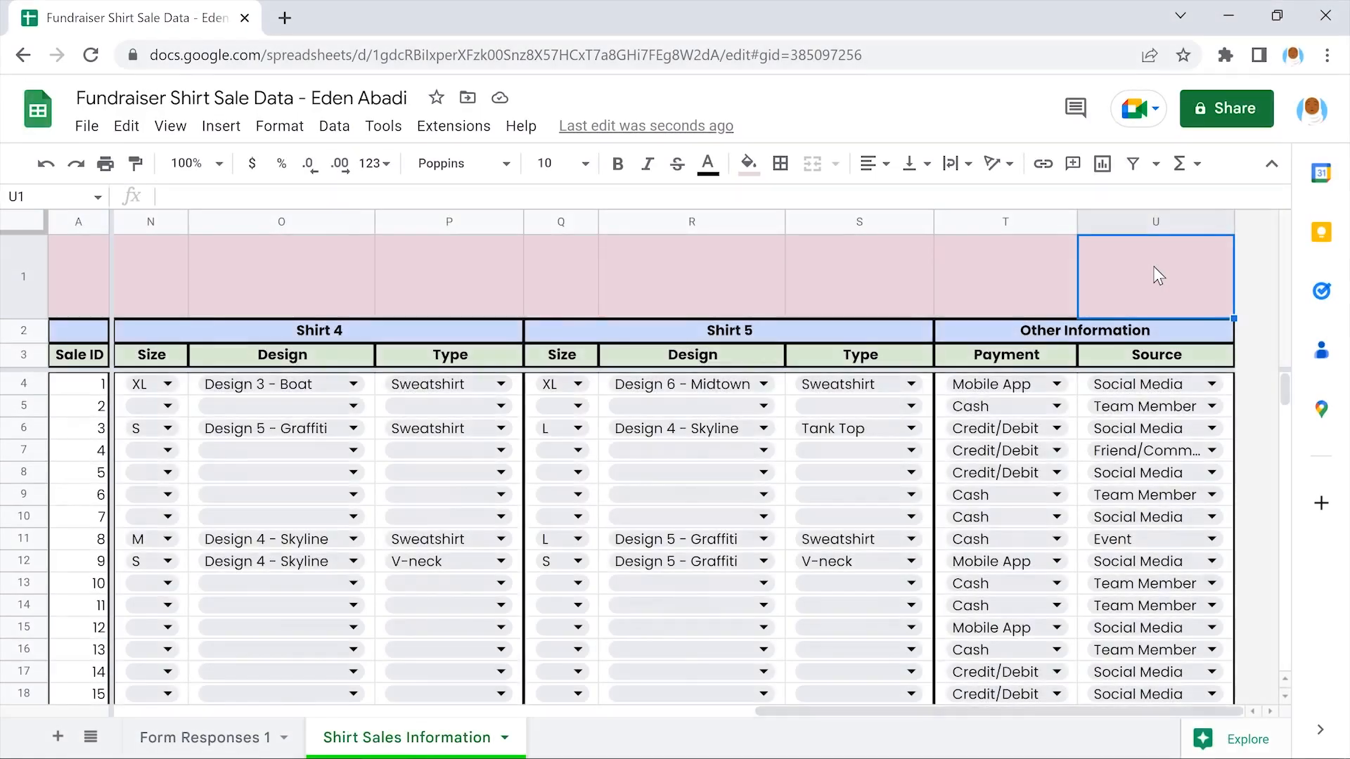
scroll(1158, 274, left, 10)
scroll(1153, 268, left, 5)
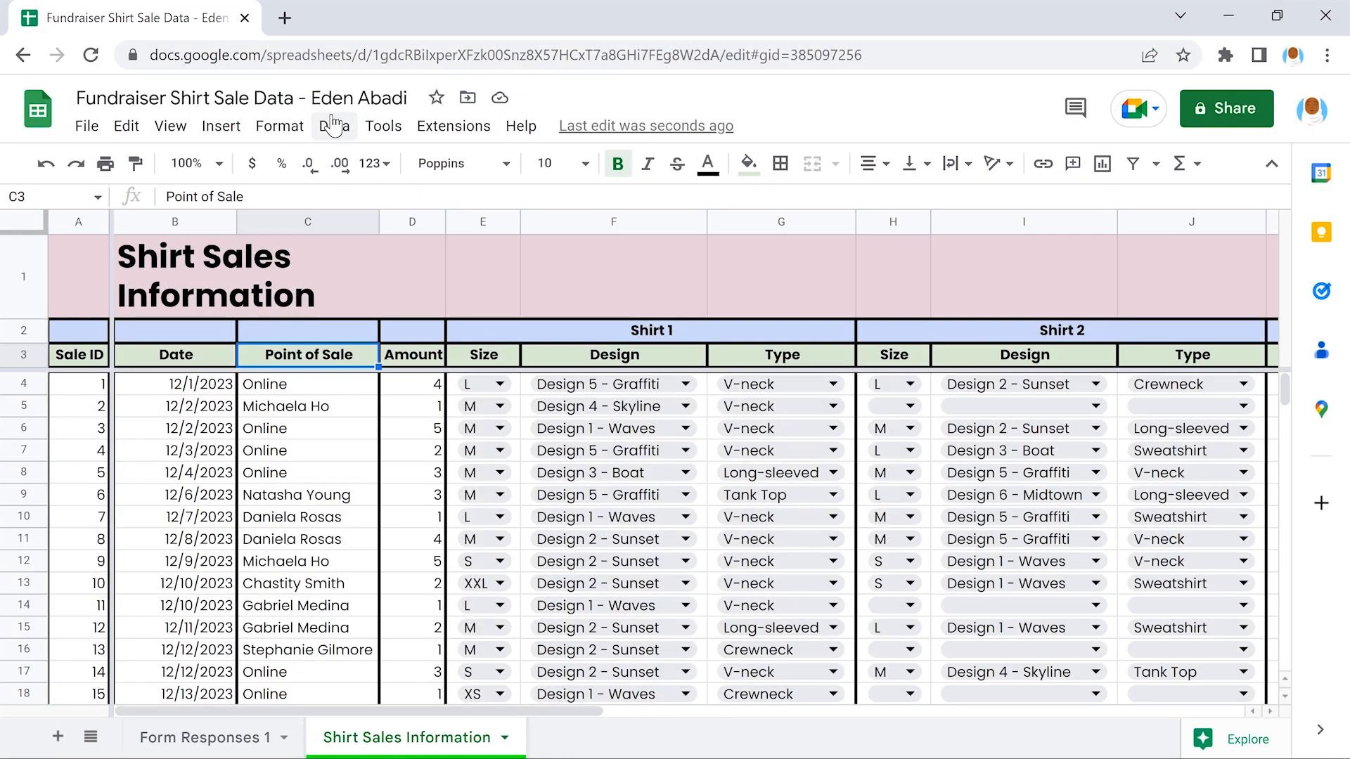
Sort the Shirt Sales sheet by column C, Point of Sale, A to Z
click(332, 125)
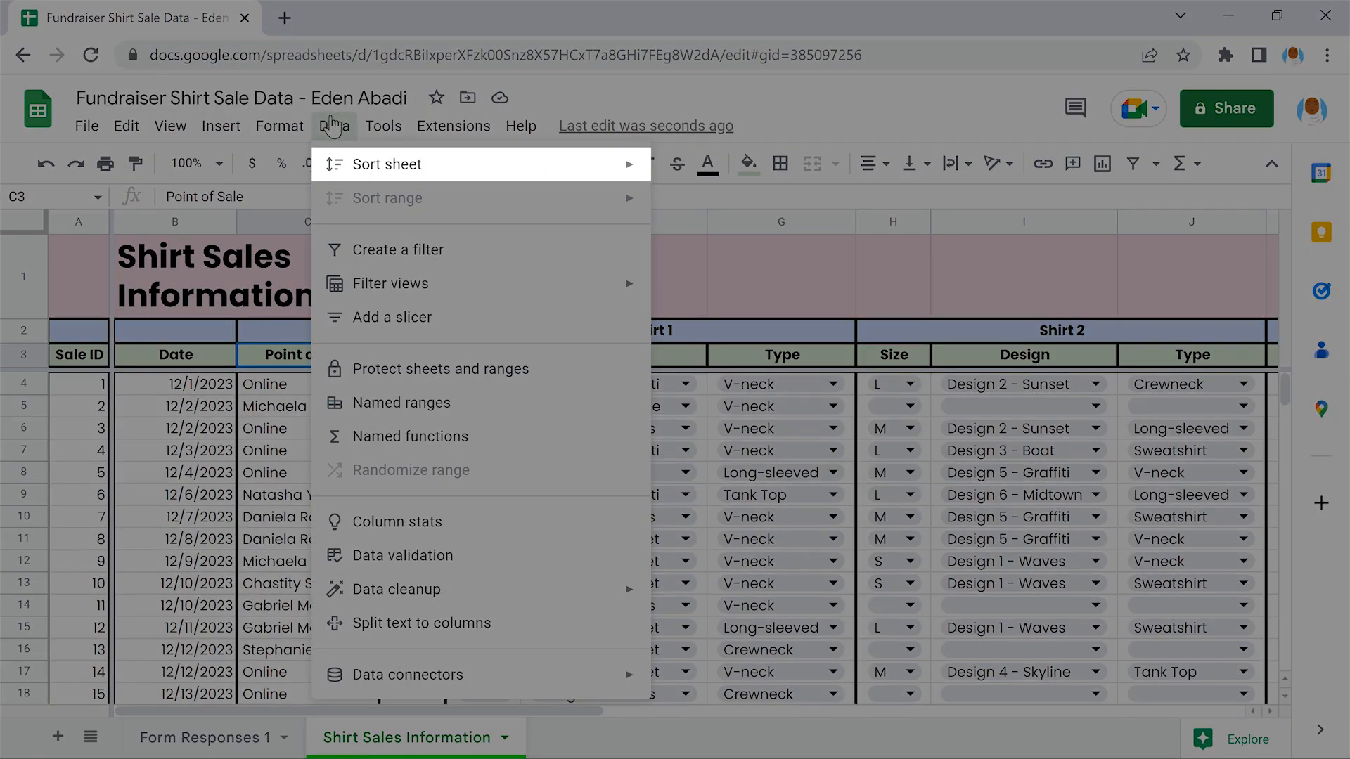
mouse_move(478, 165)
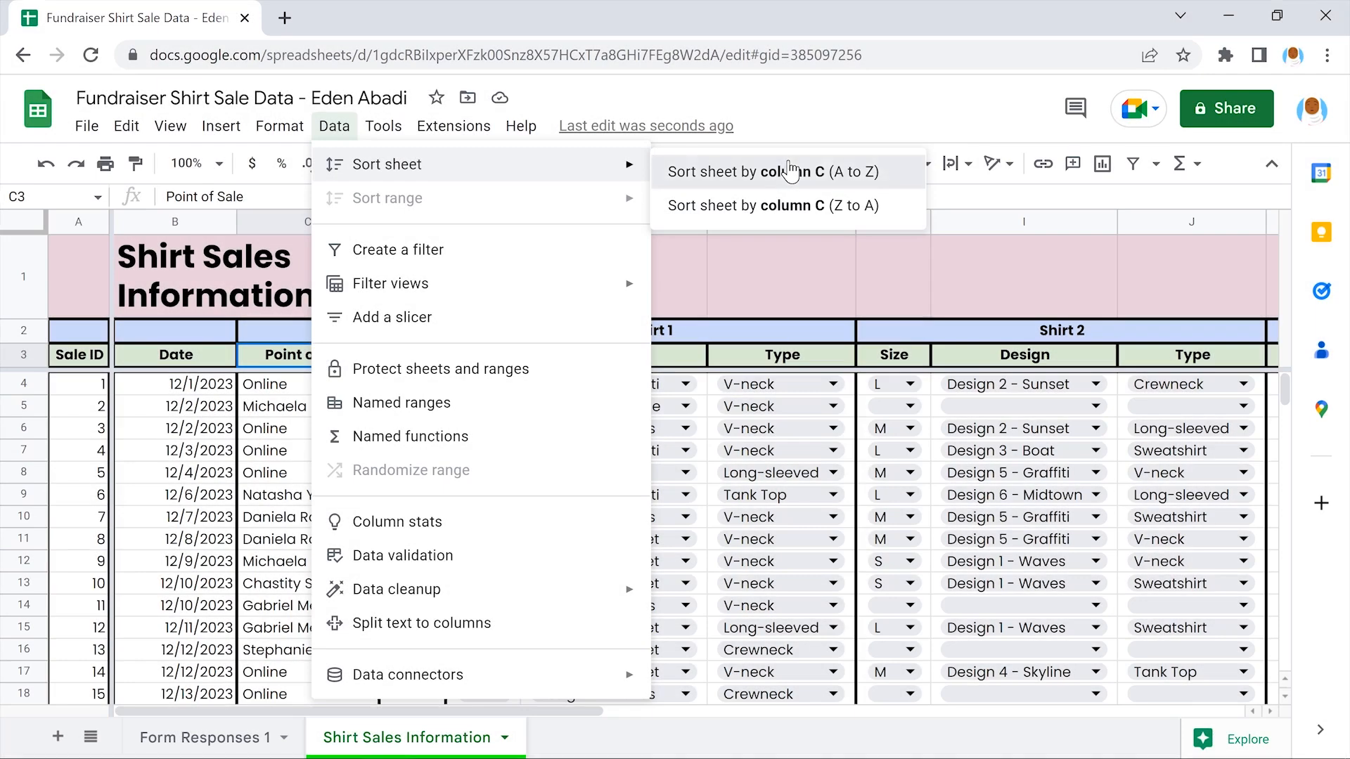
click(791, 172)
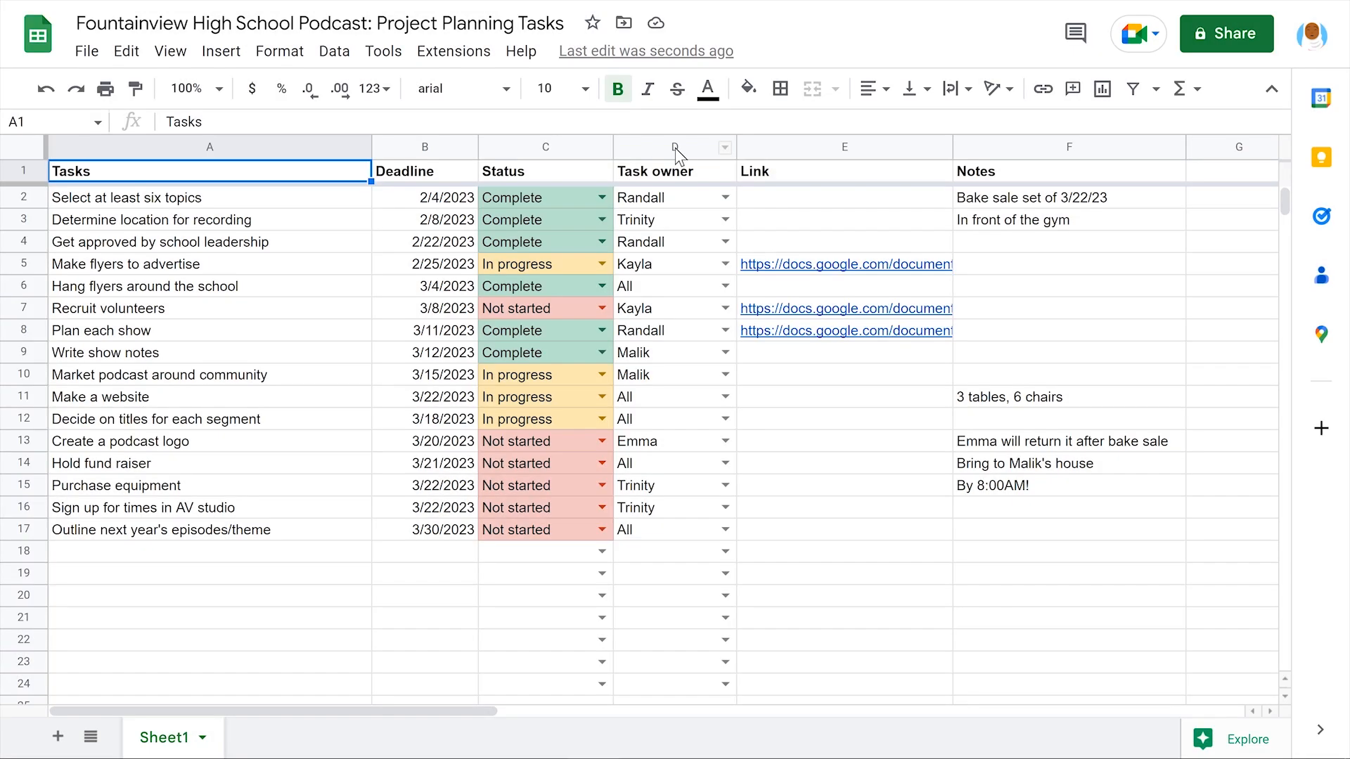
Sort the podcast task list by Task owner, column D, A to Z
click(675, 148)
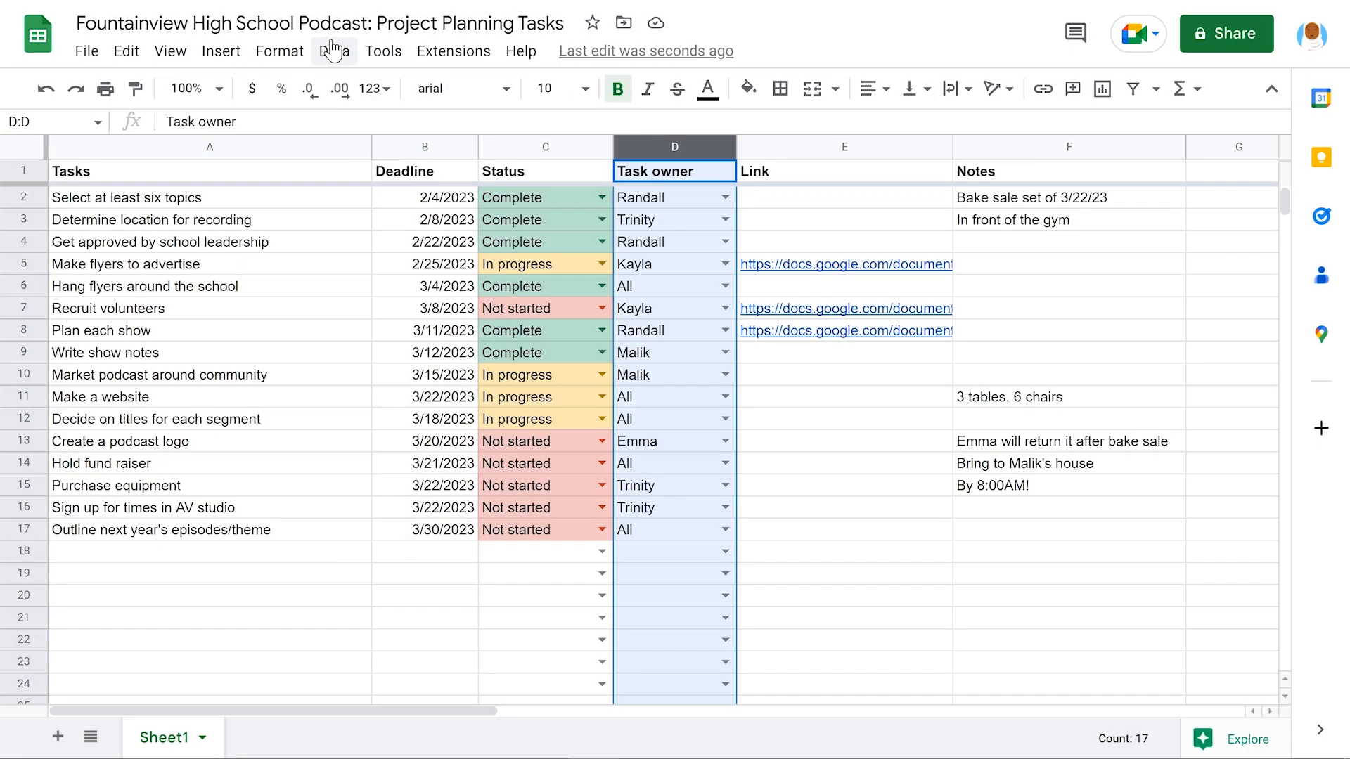
click(333, 51)
mouse_move(473, 86)
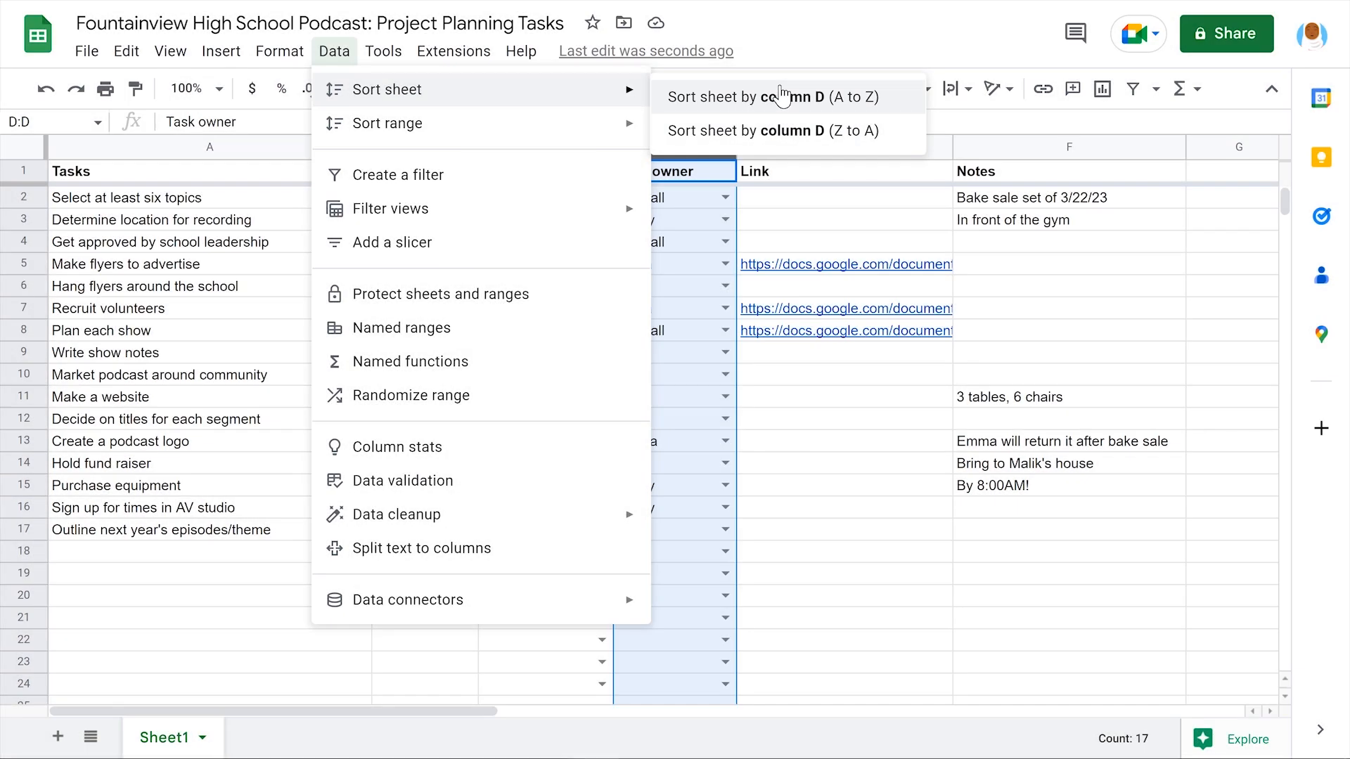
click(782, 97)
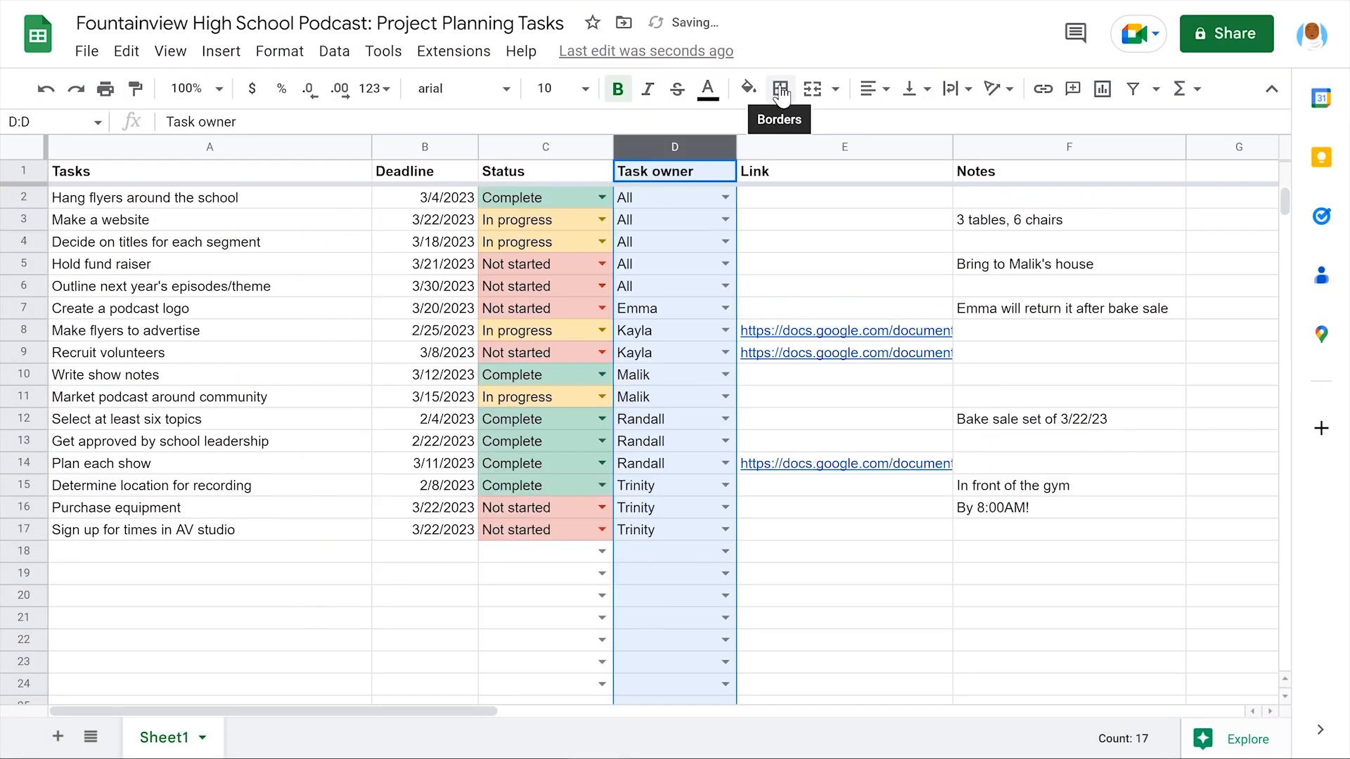
click(847, 202)
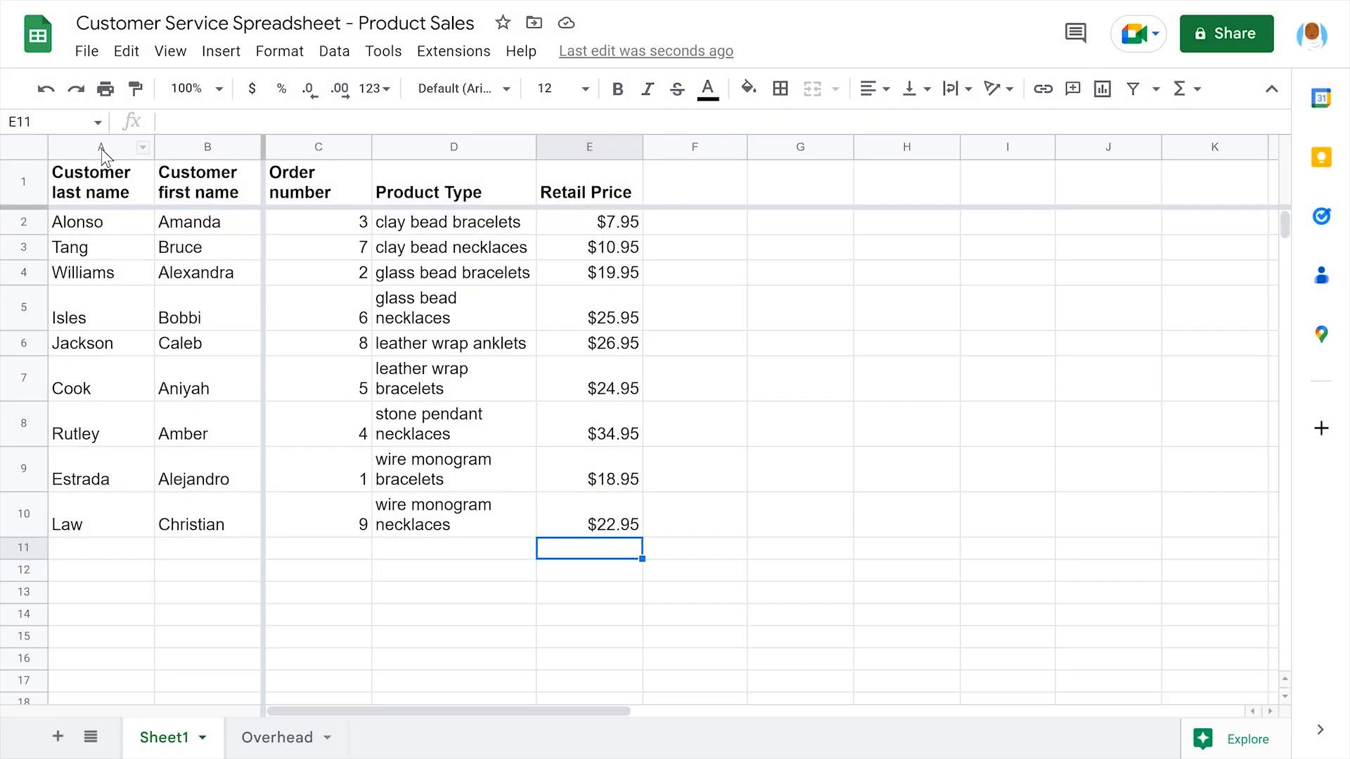
Sort the product sales sheet by Customer last name, column A, A to Z
click(102, 147)
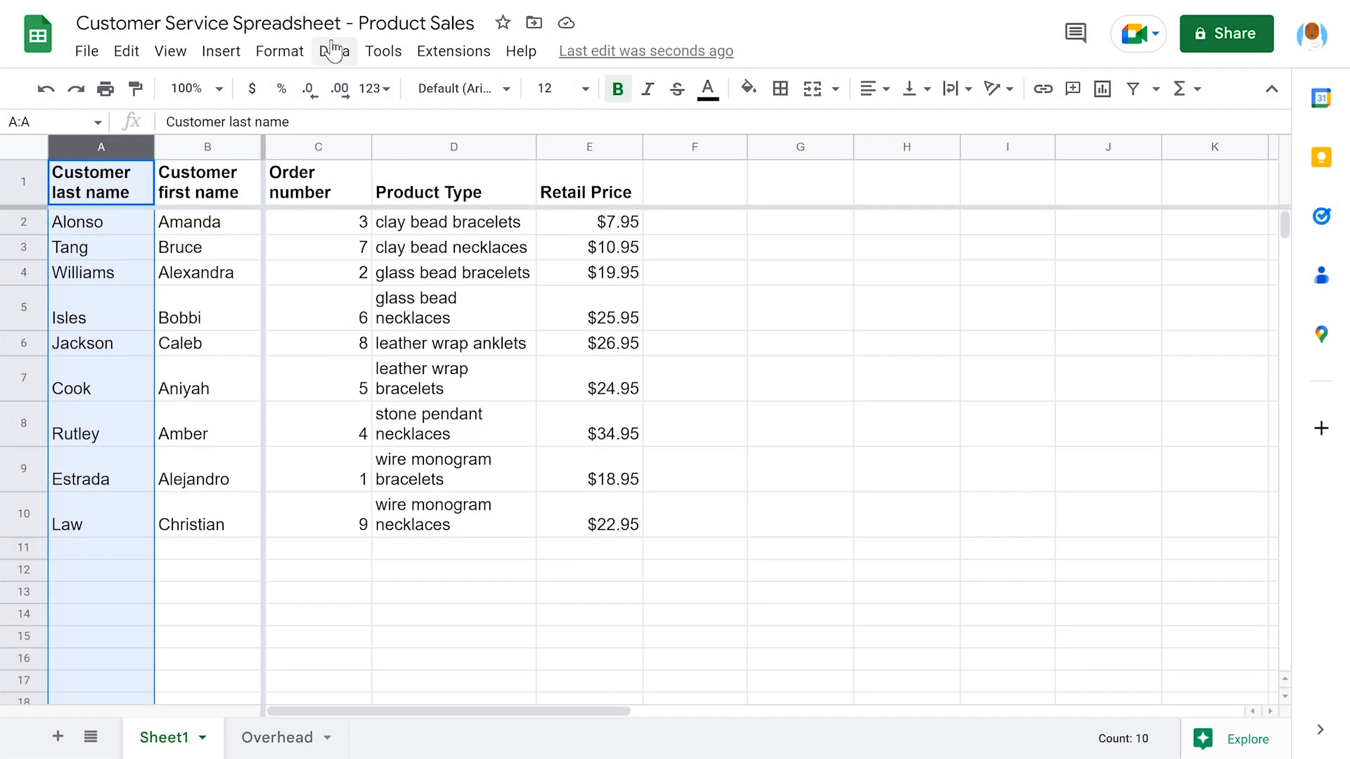
click(333, 52)
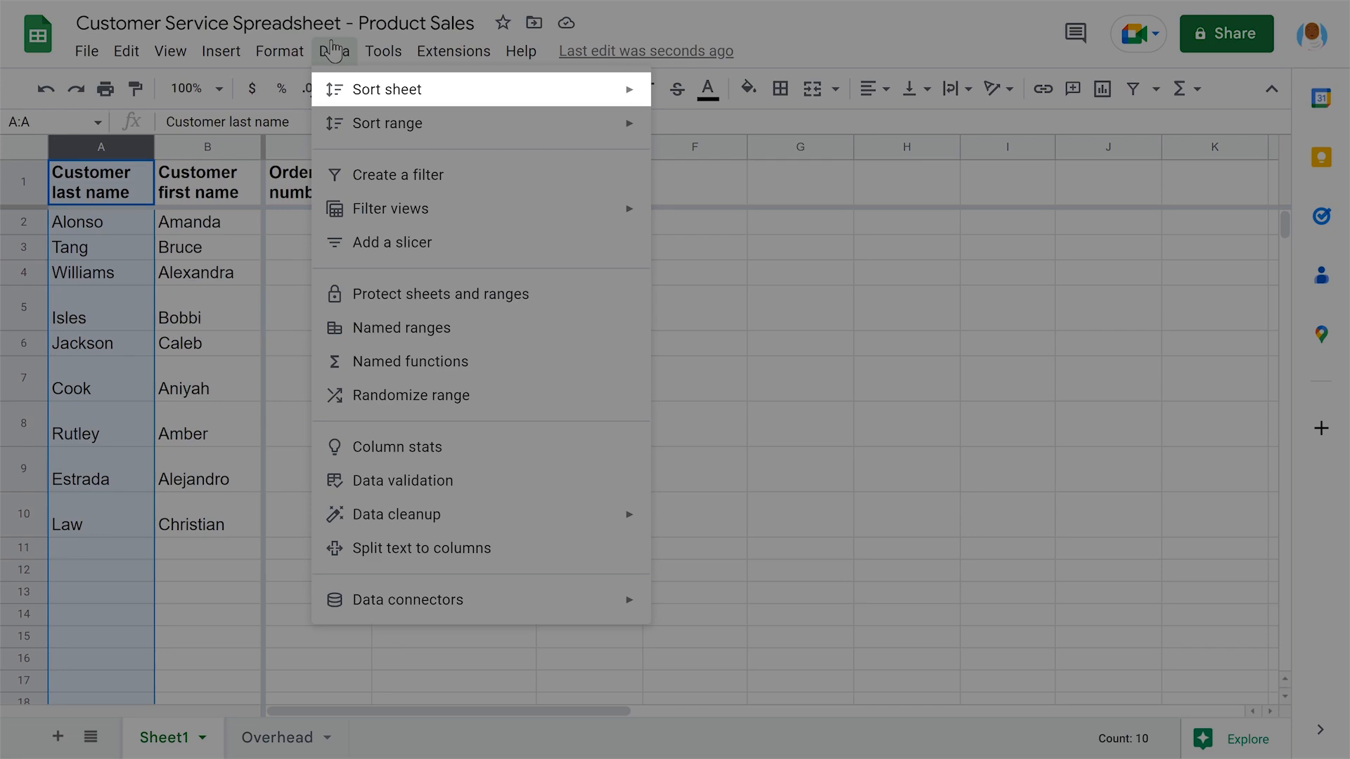
mouse_move(475, 88)
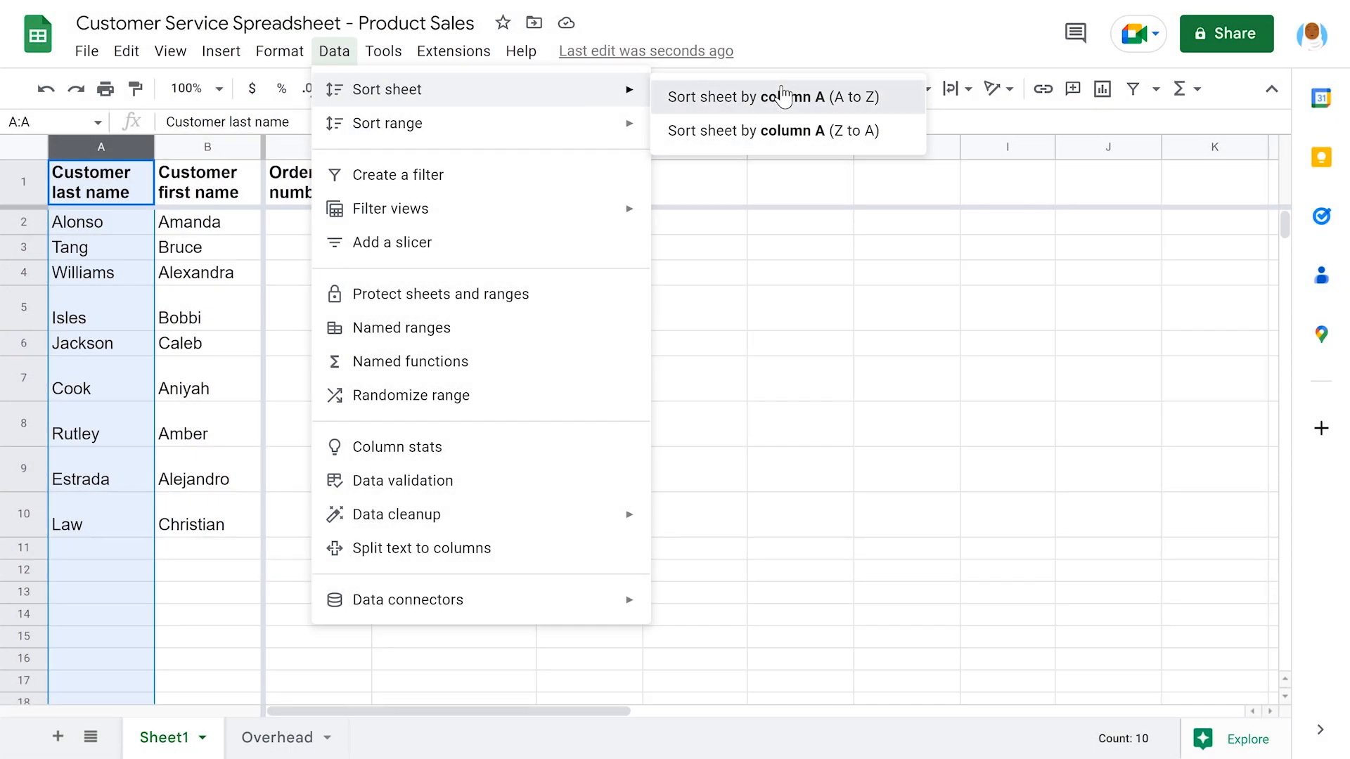
click(784, 97)
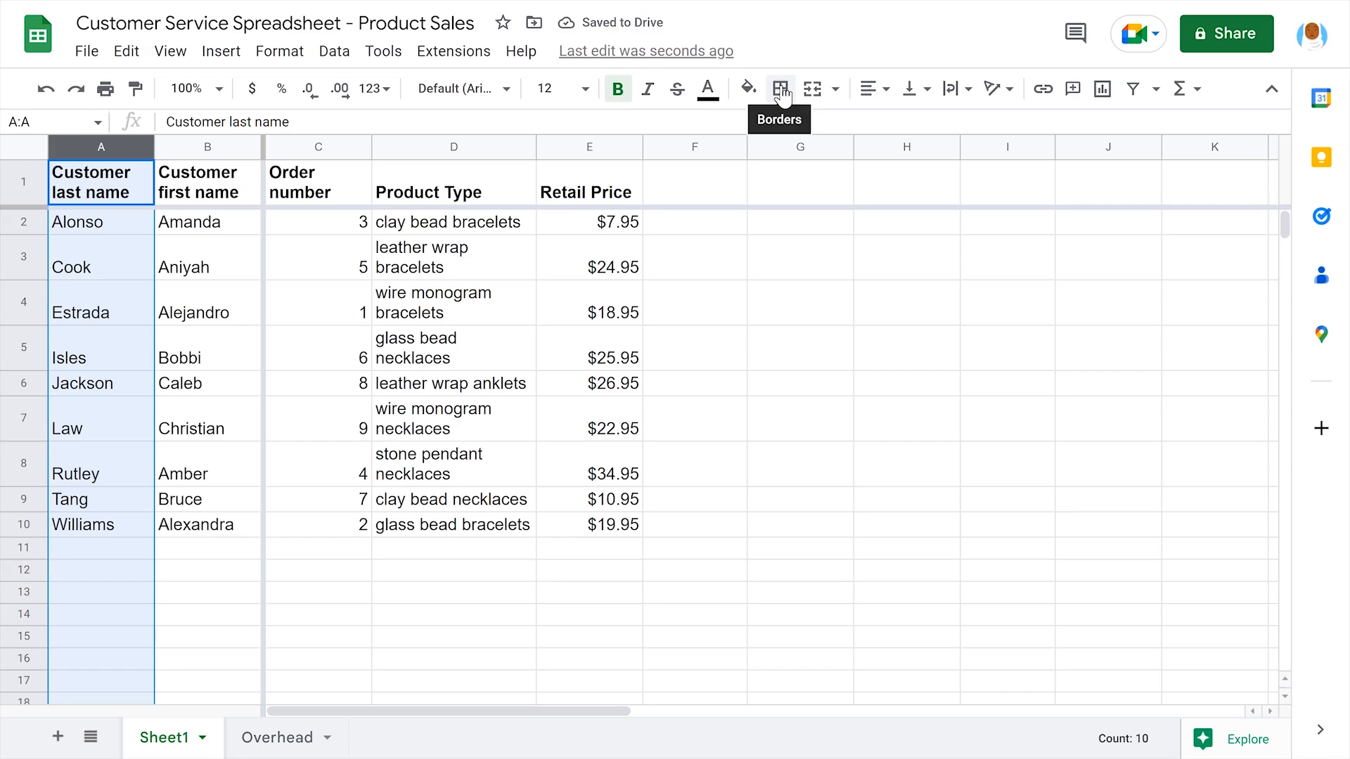
click(693, 181)
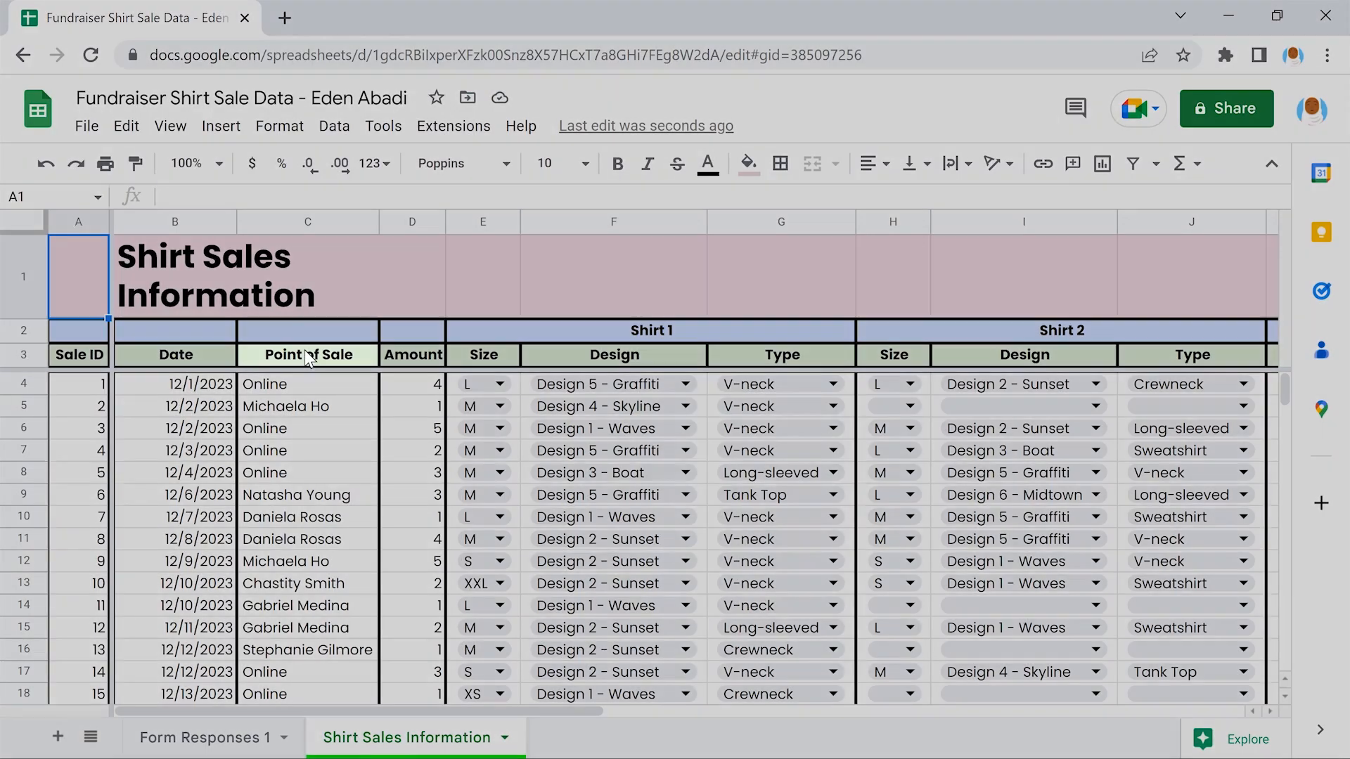
Sort the sheet by Point of Sale, column C, A to Z and review the rows
click(305, 348)
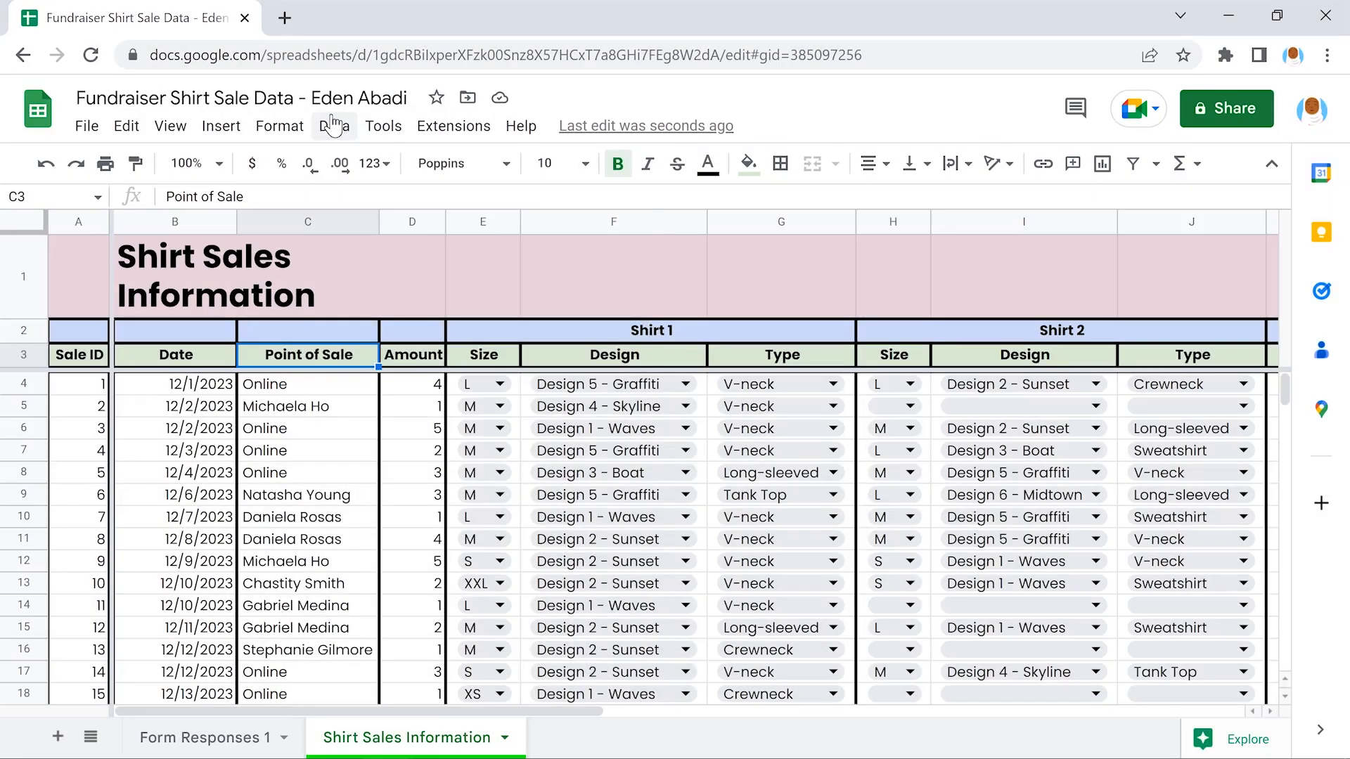
click(334, 125)
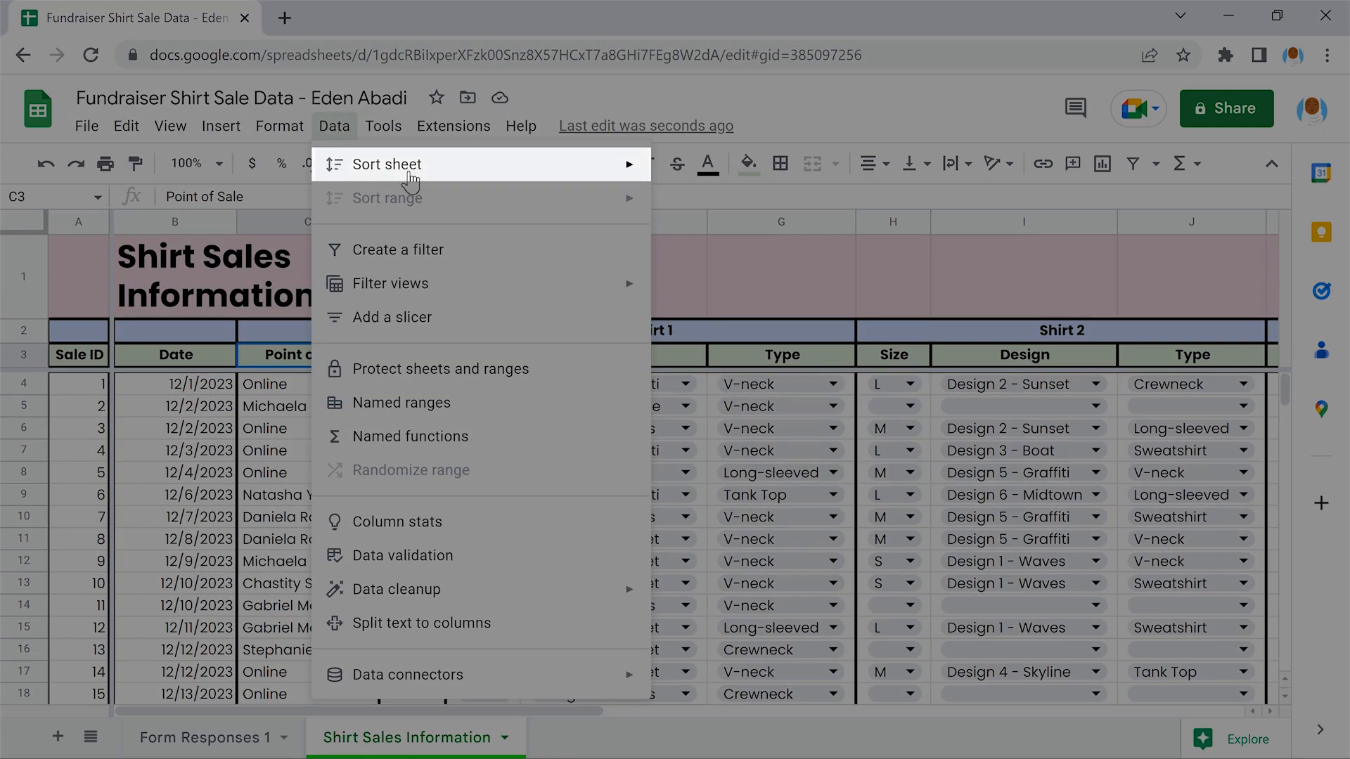
mouse_move(478, 164)
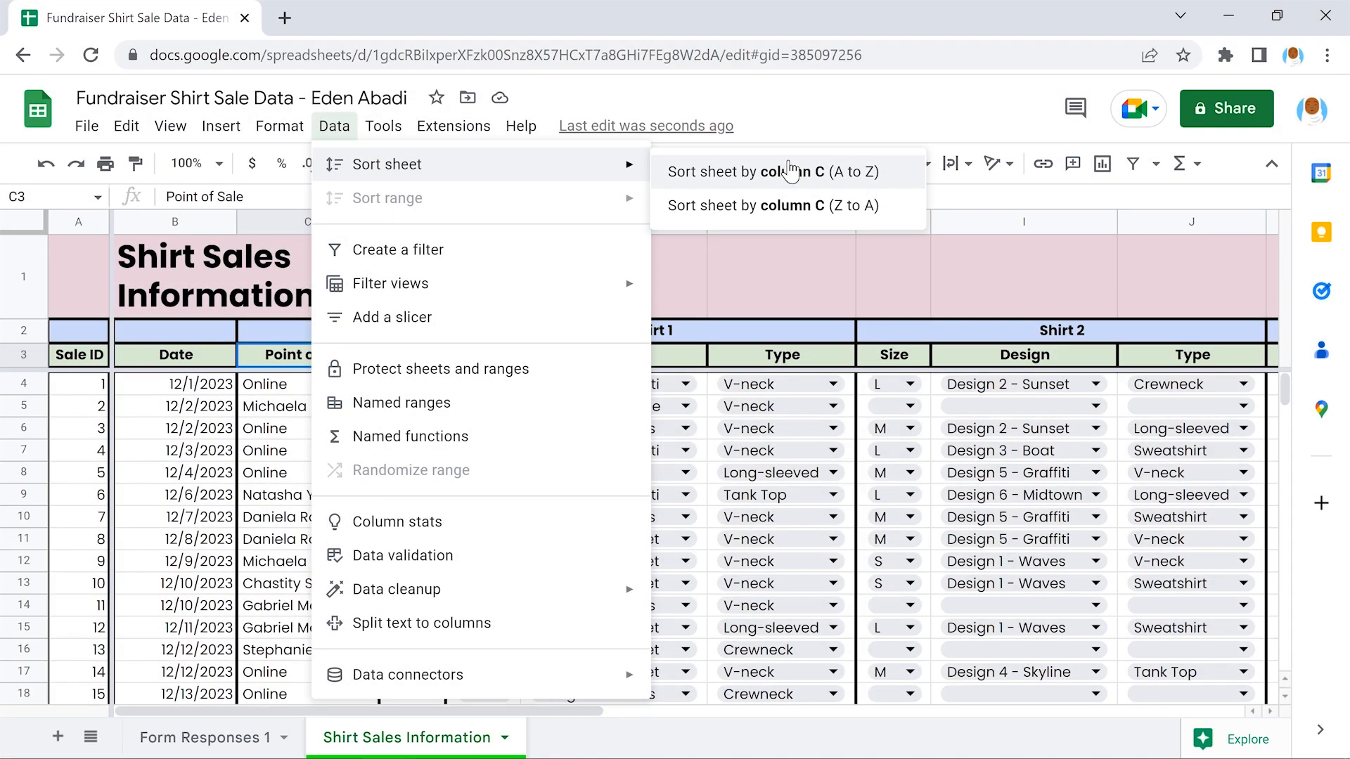
click(791, 172)
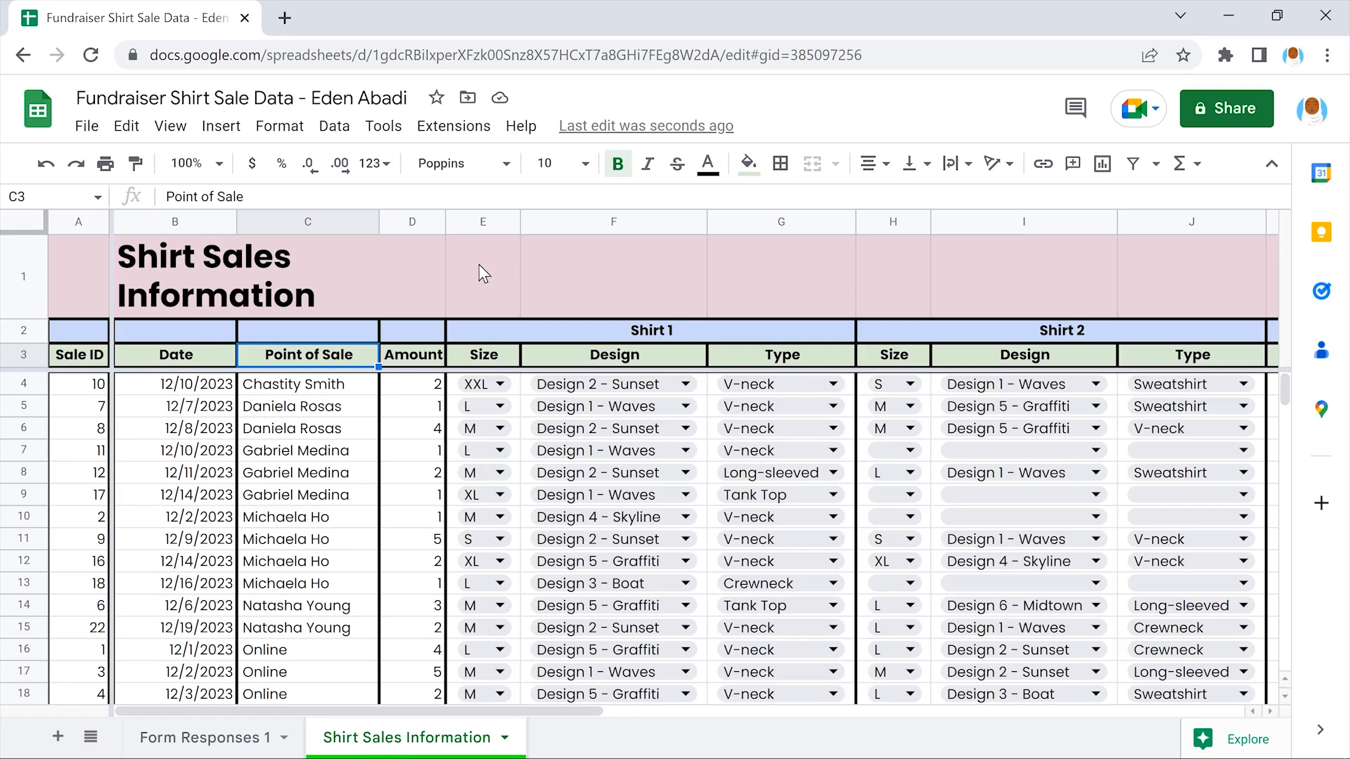
scroll(484, 274, down, 5)
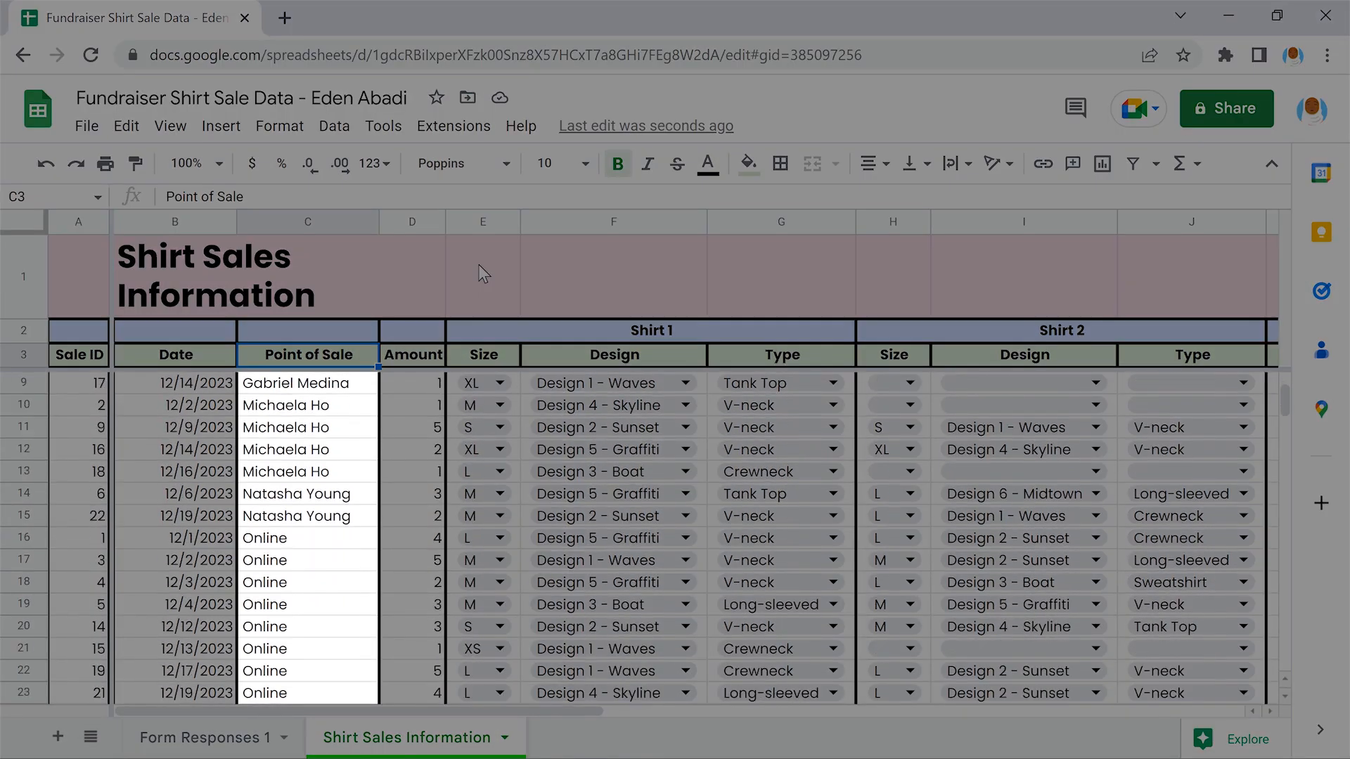
scroll(483, 274, down, 1)
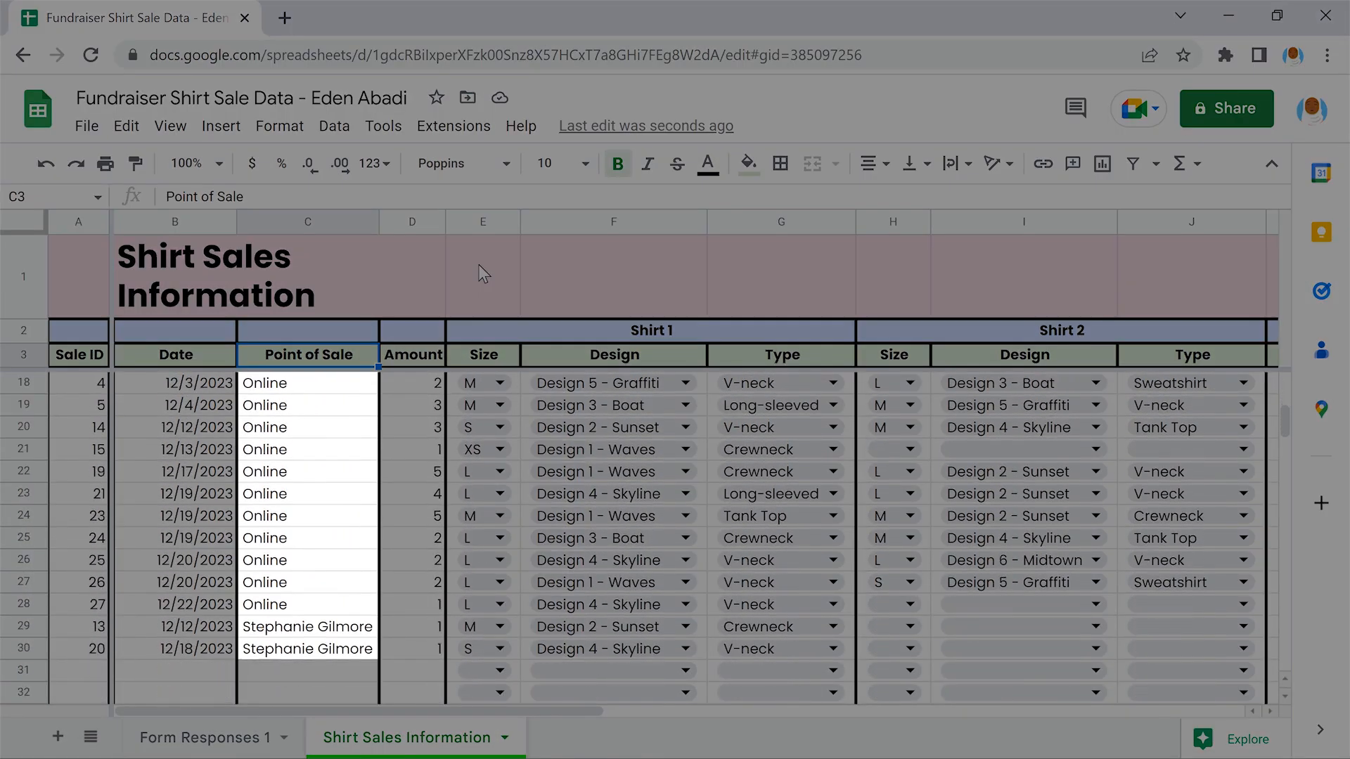
scroll(483, 275, up, 5)
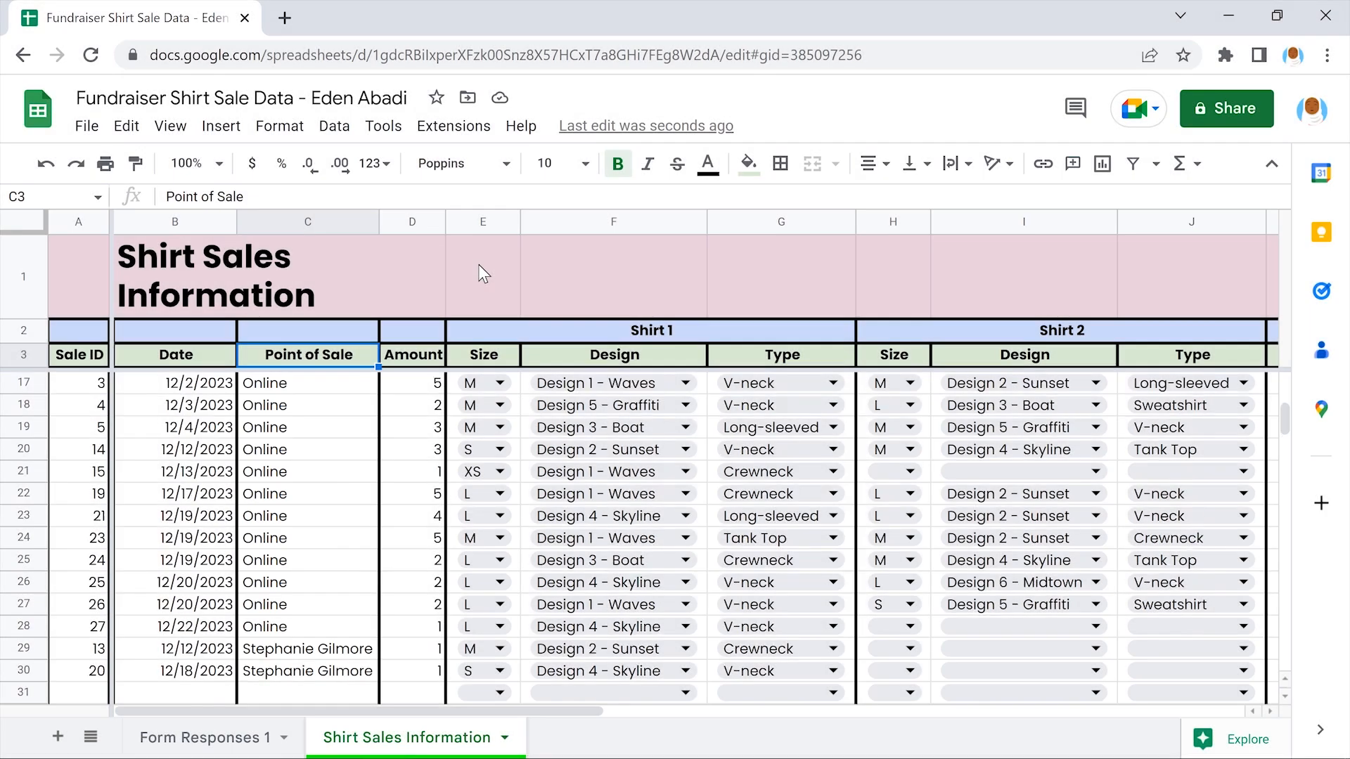
scroll(483, 274, up, 1)
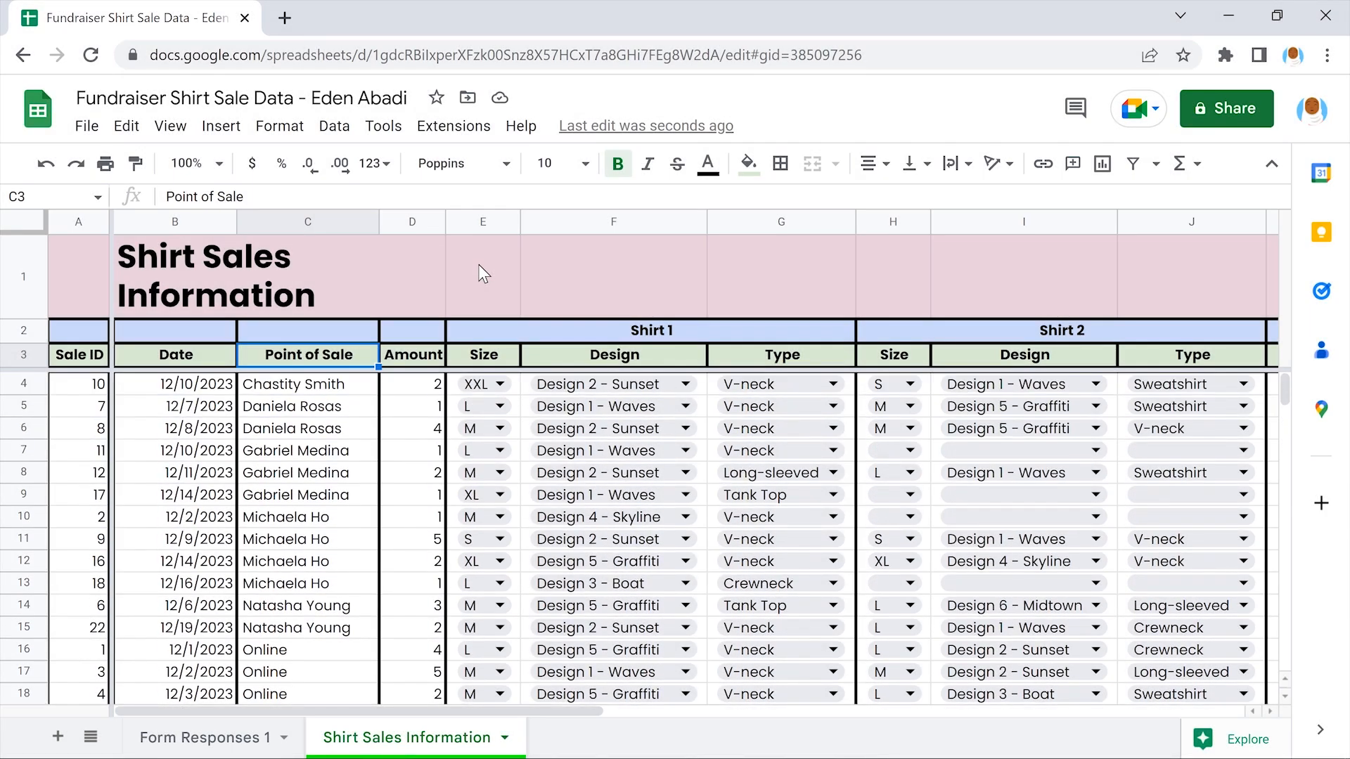
Re-sort the sheet by Point of Sale Z to A
click(333, 126)
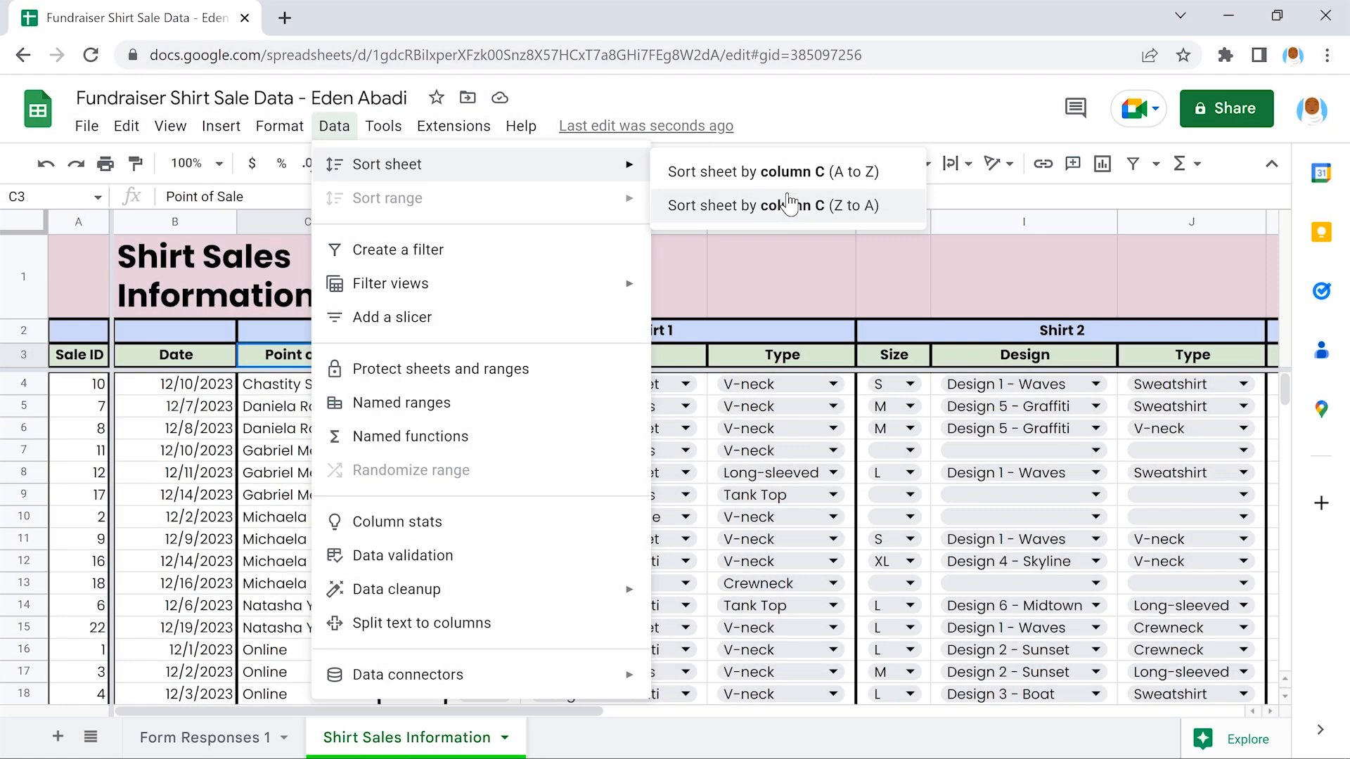
click(782, 205)
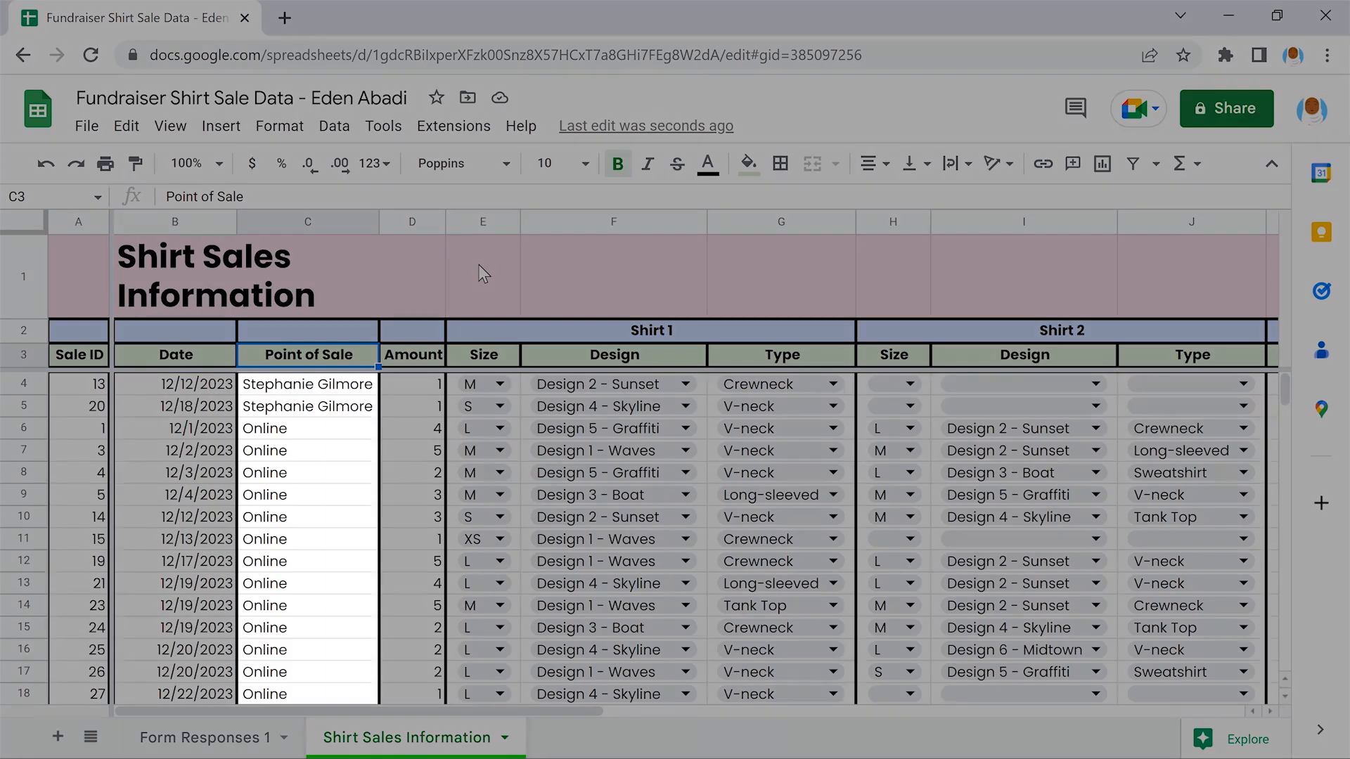
scroll(484, 274, down, 5)
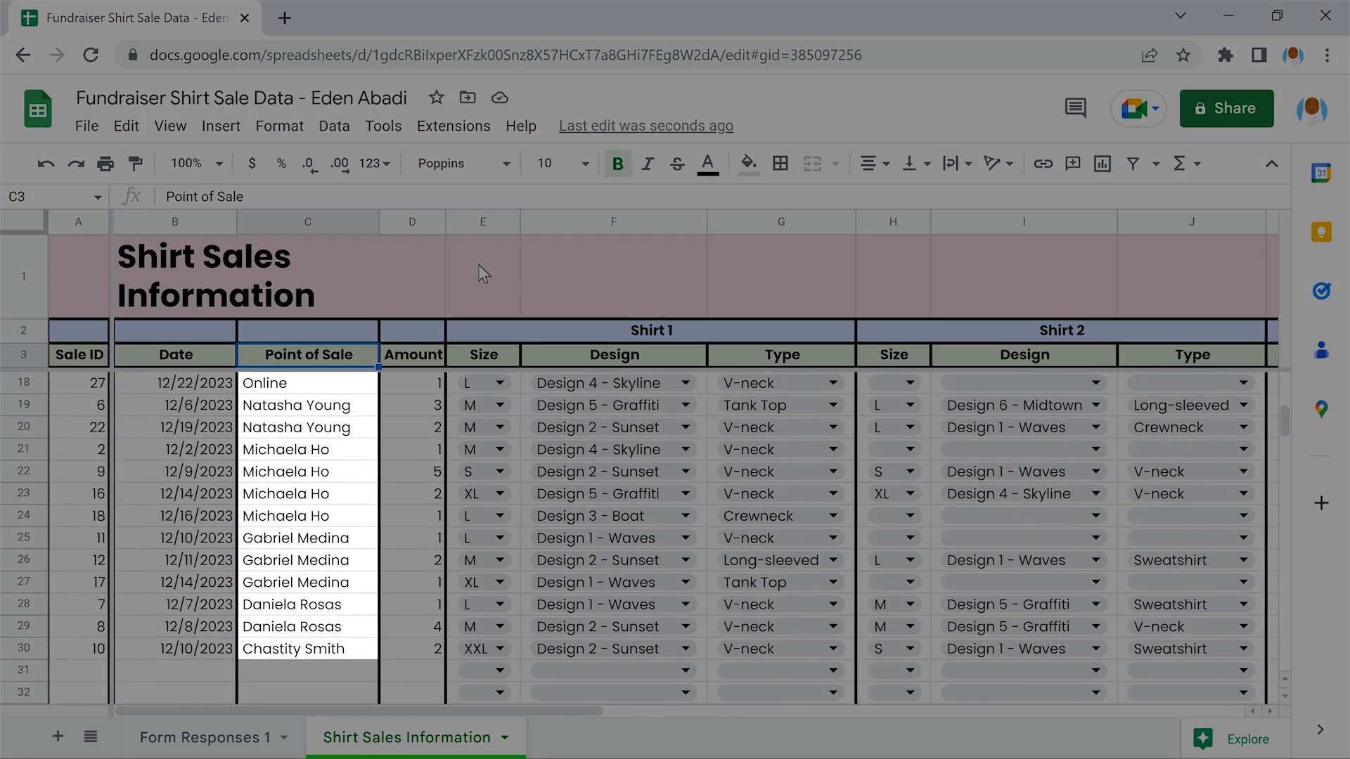
scroll(483, 274, up, 4)
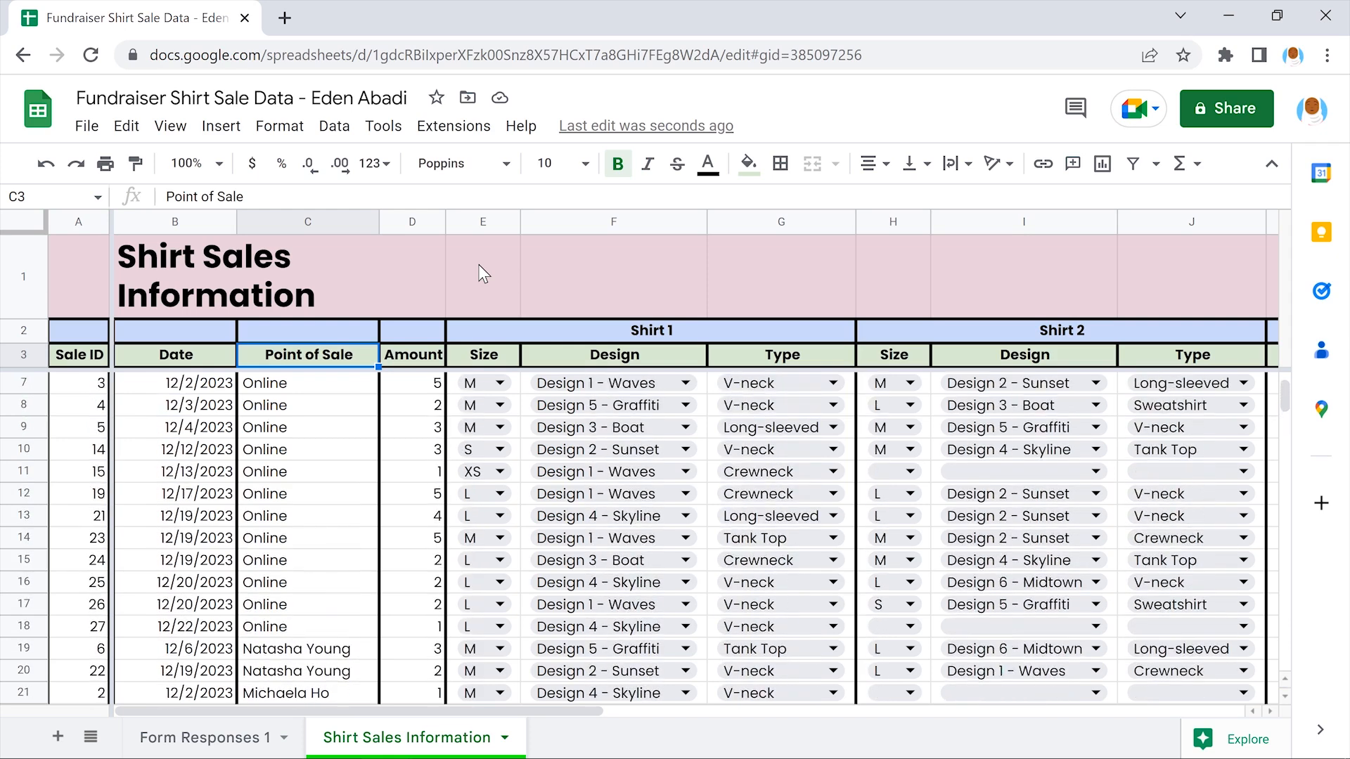
scroll(484, 274, up, 1)
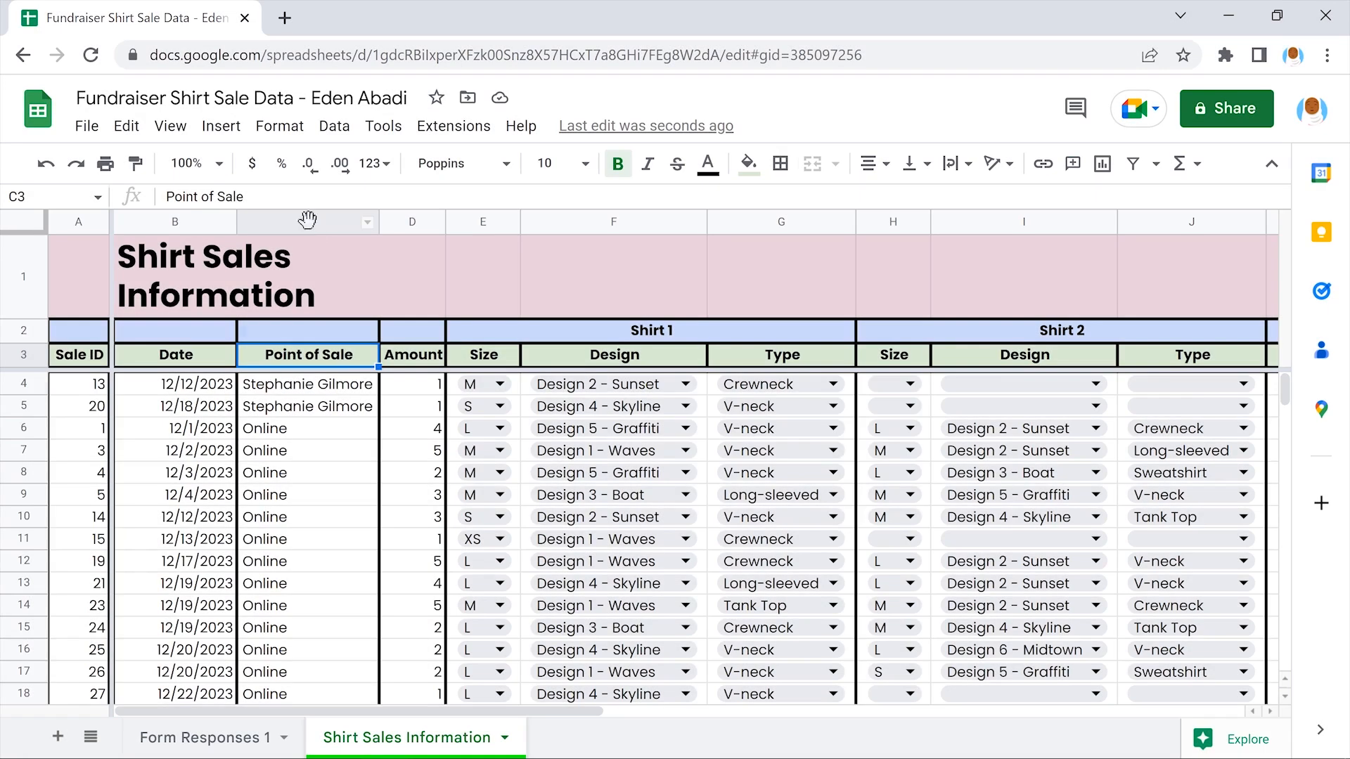
Open and dismiss the Sort range options for column C without sorting
click(308, 221)
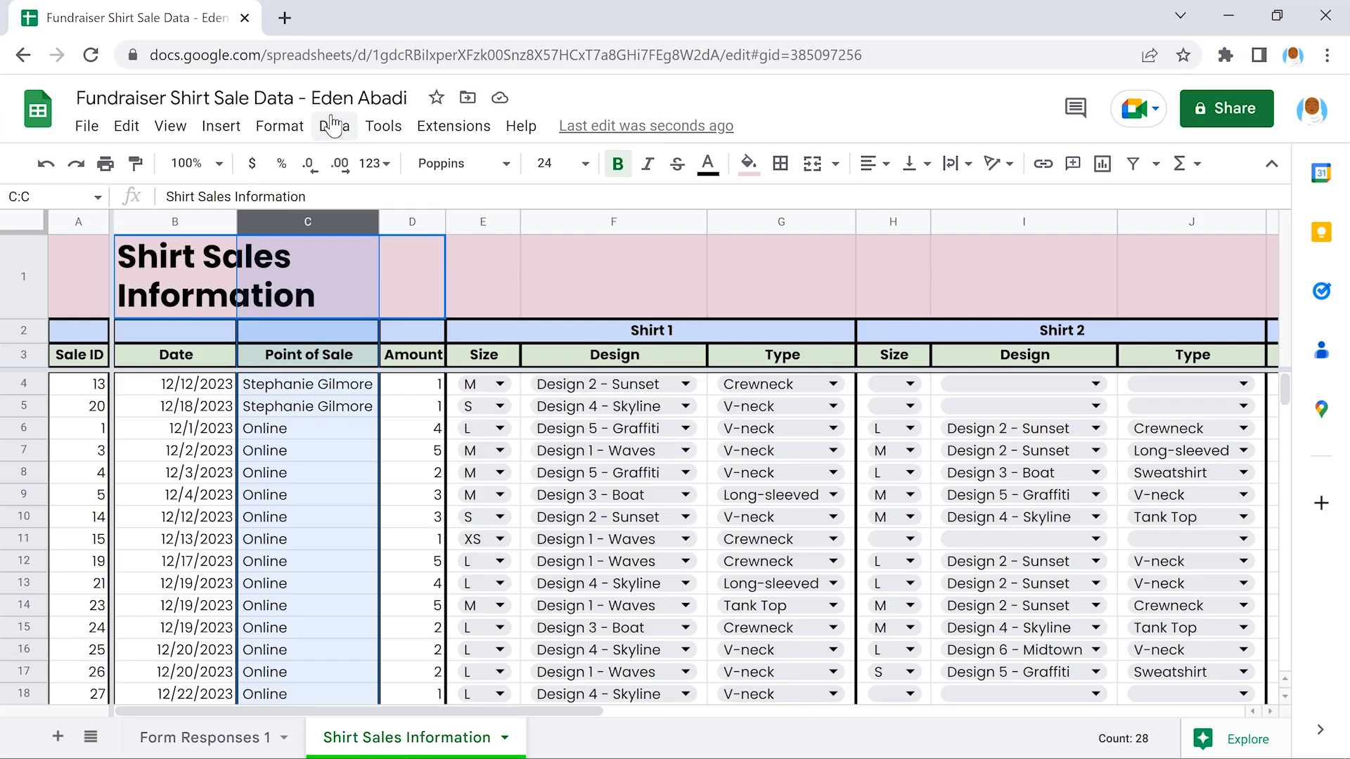
click(333, 126)
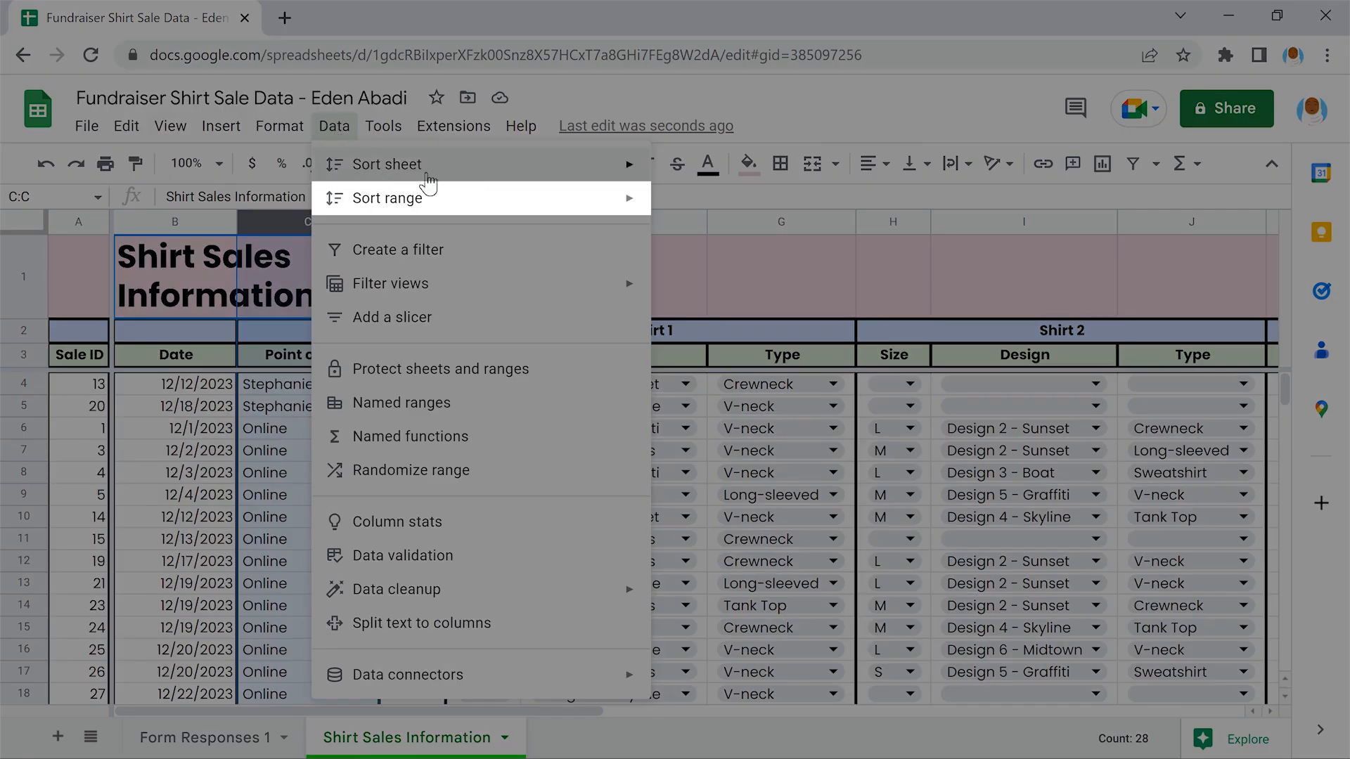
mouse_move(473, 198)
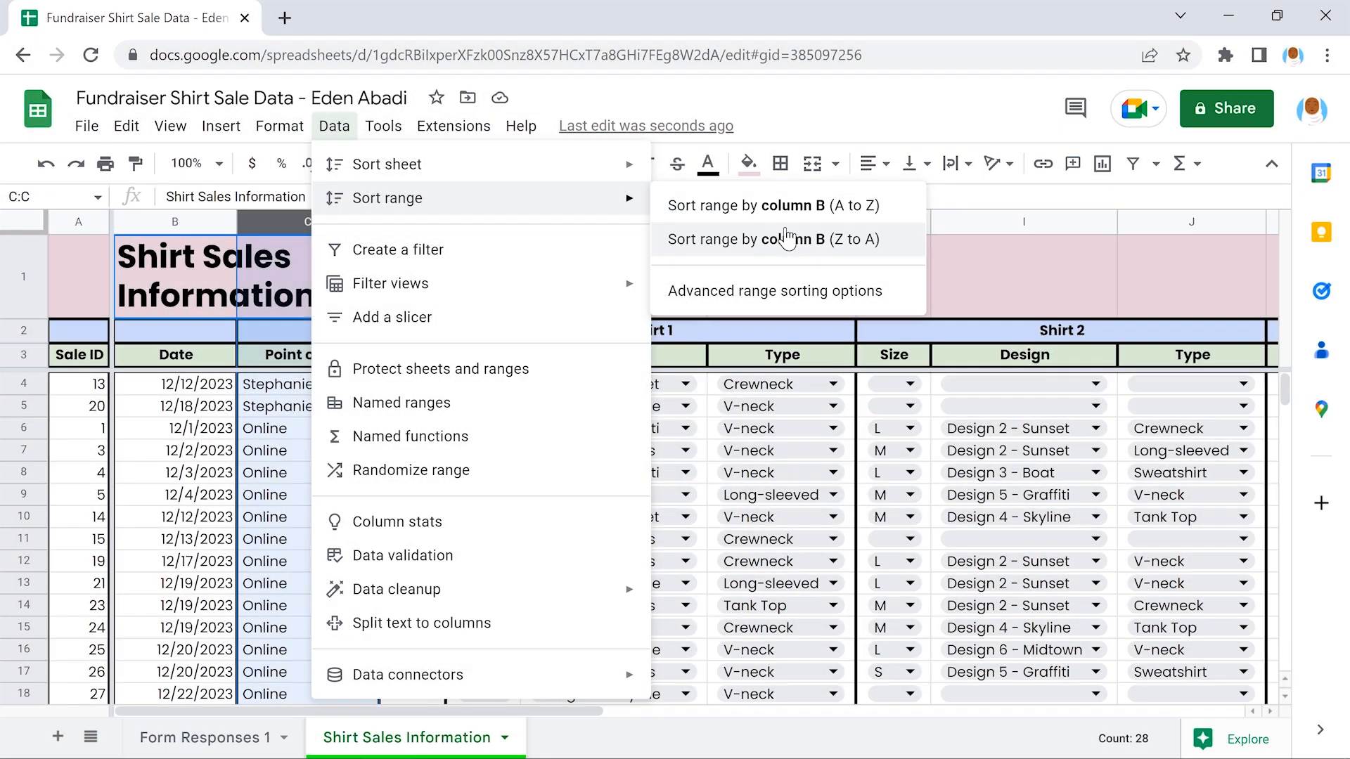
click(787, 239)
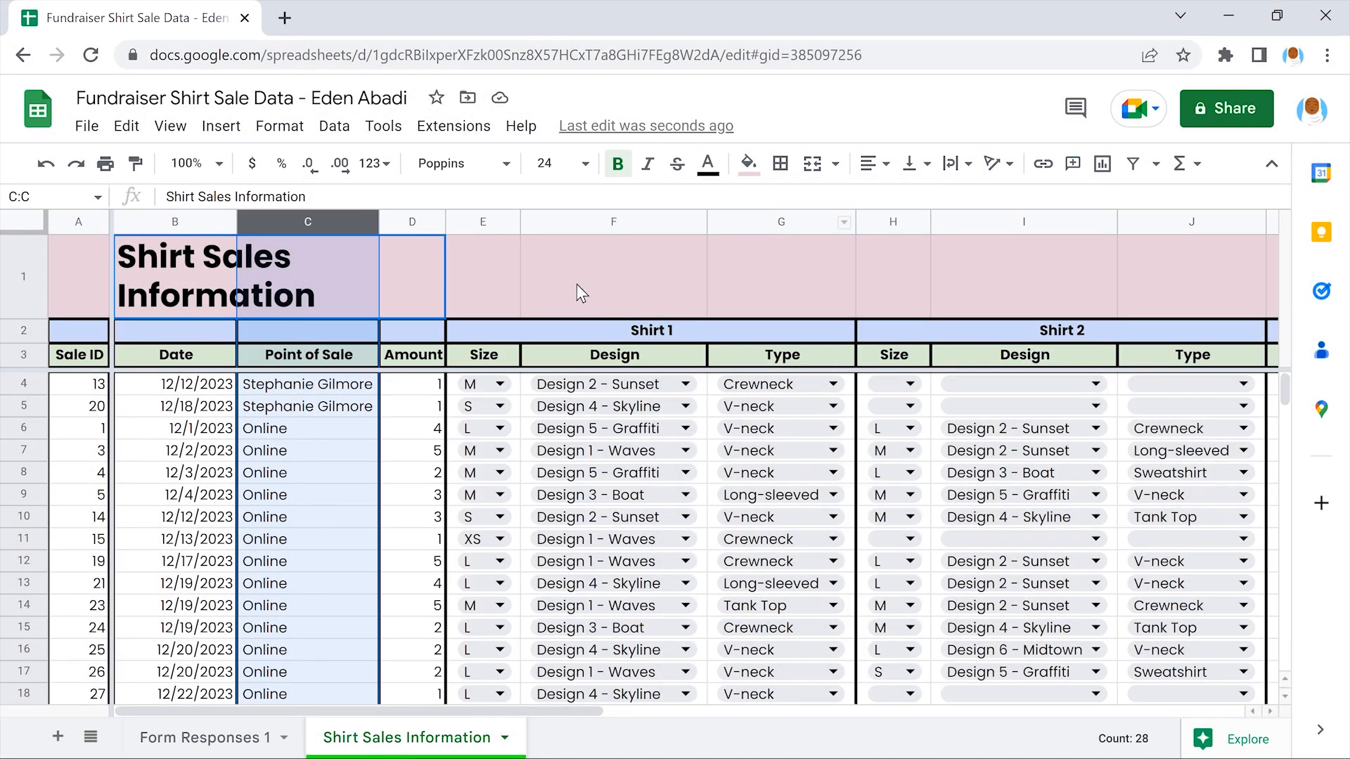
click(479, 265)
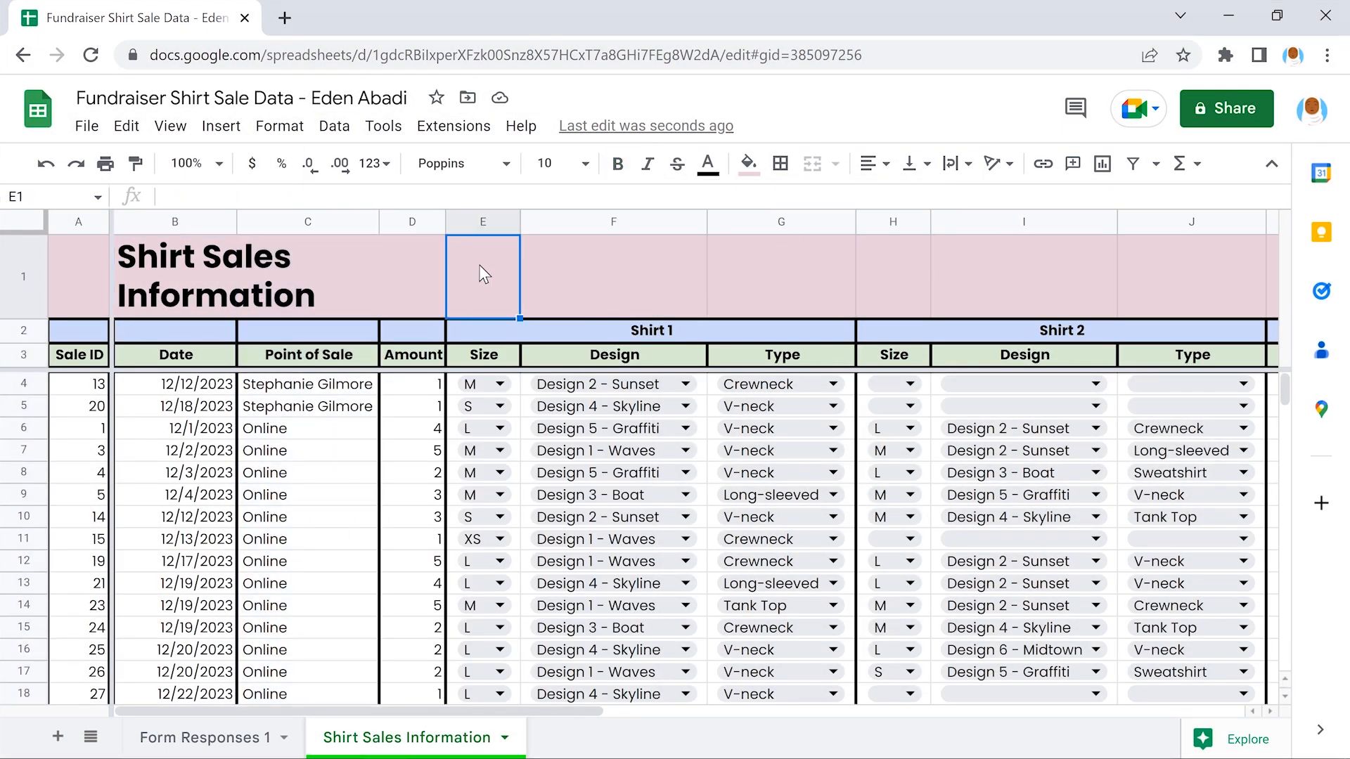
Undo the Z-to-A sort so rows return to Point of Sale A to Z order
scroll(479, 266, down, 5)
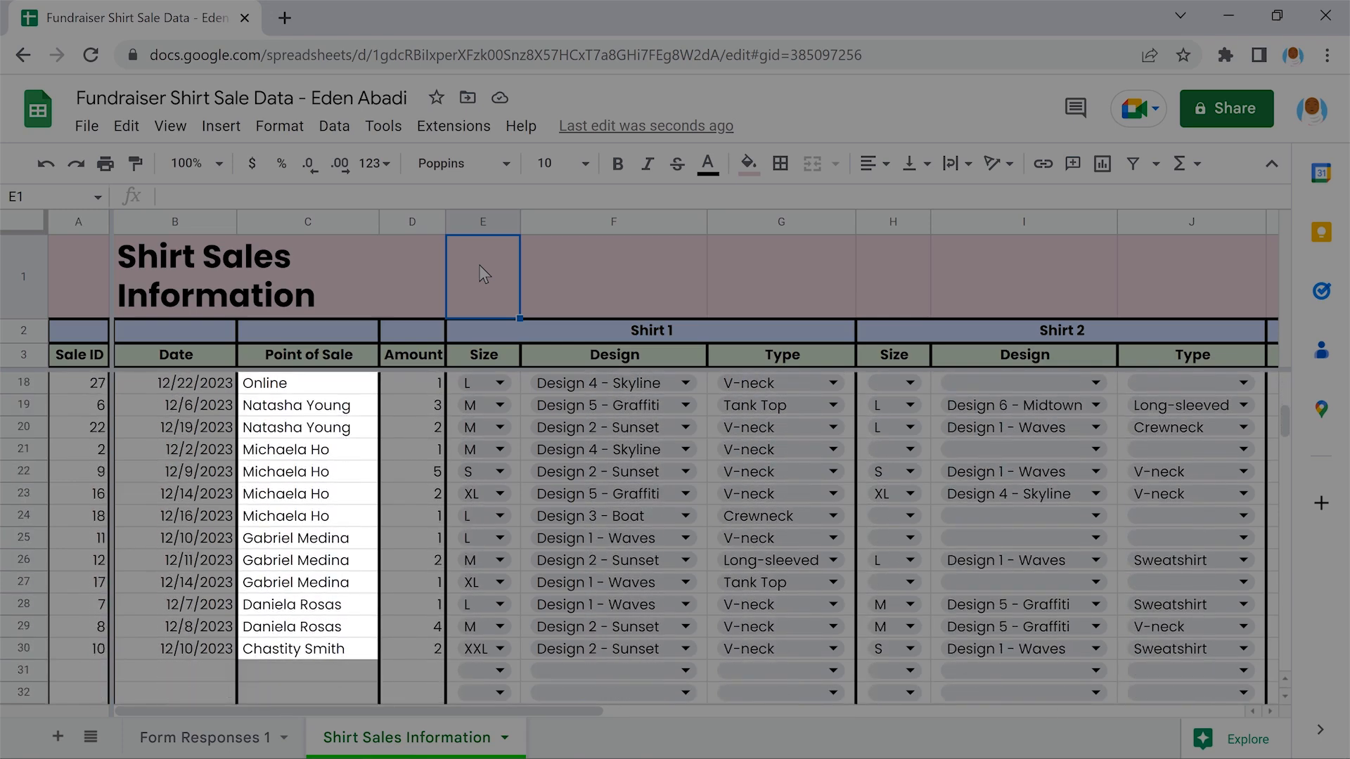
scroll(479, 264, up, 1)
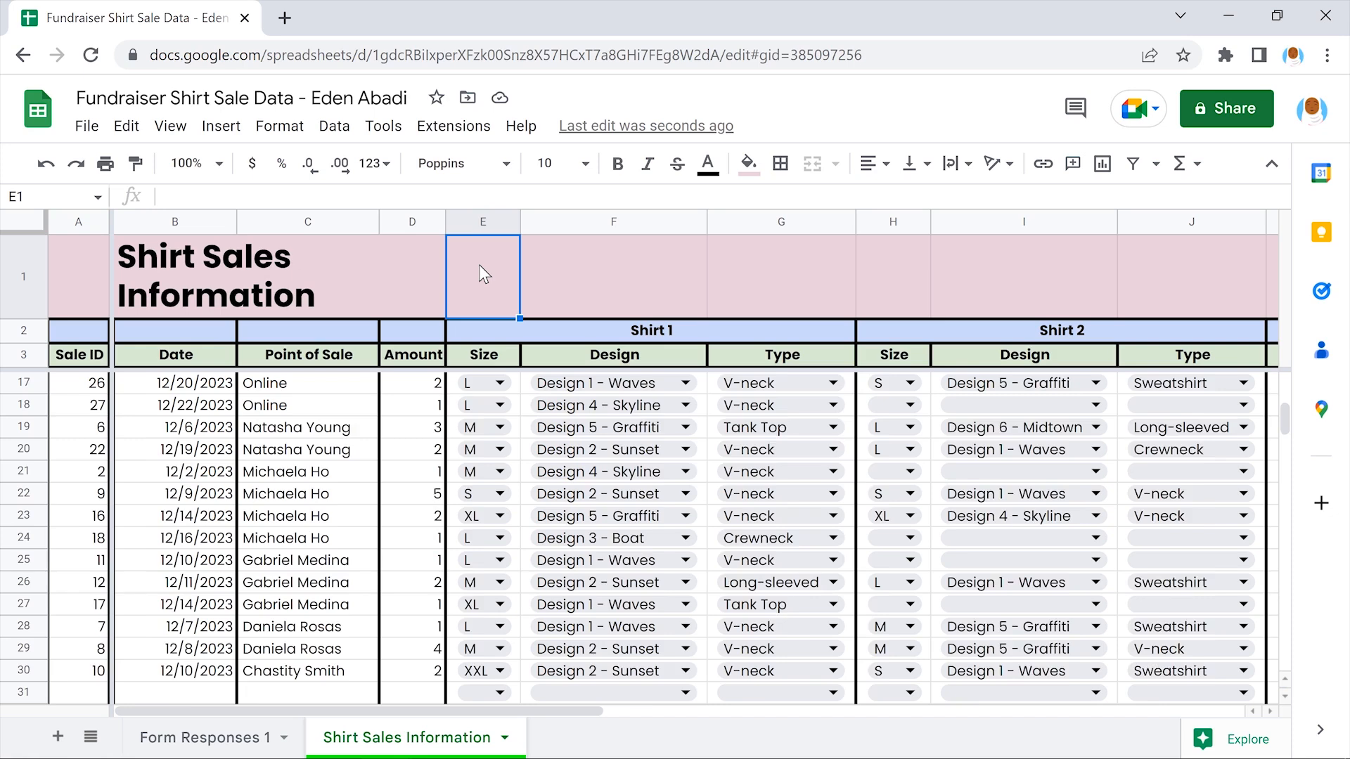
scroll(478, 264, up, 5)
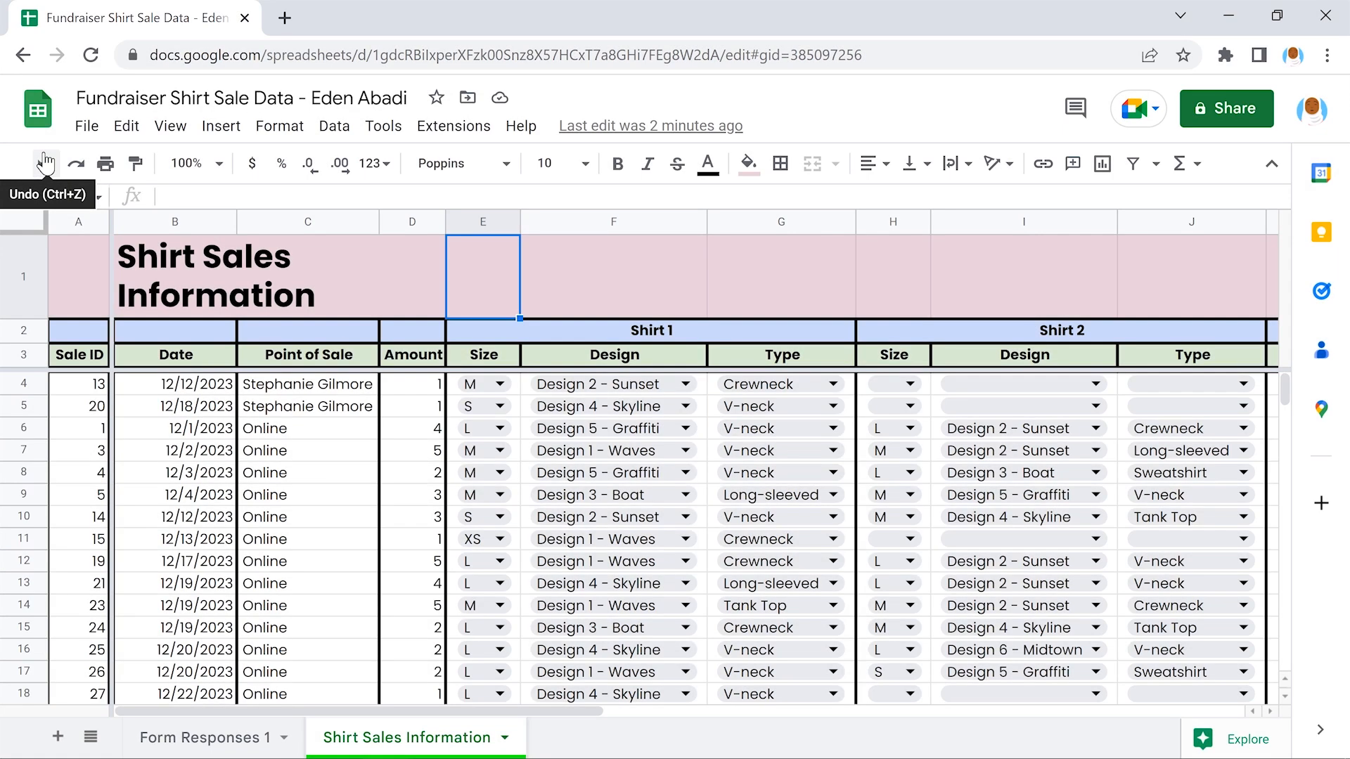
click(45, 164)
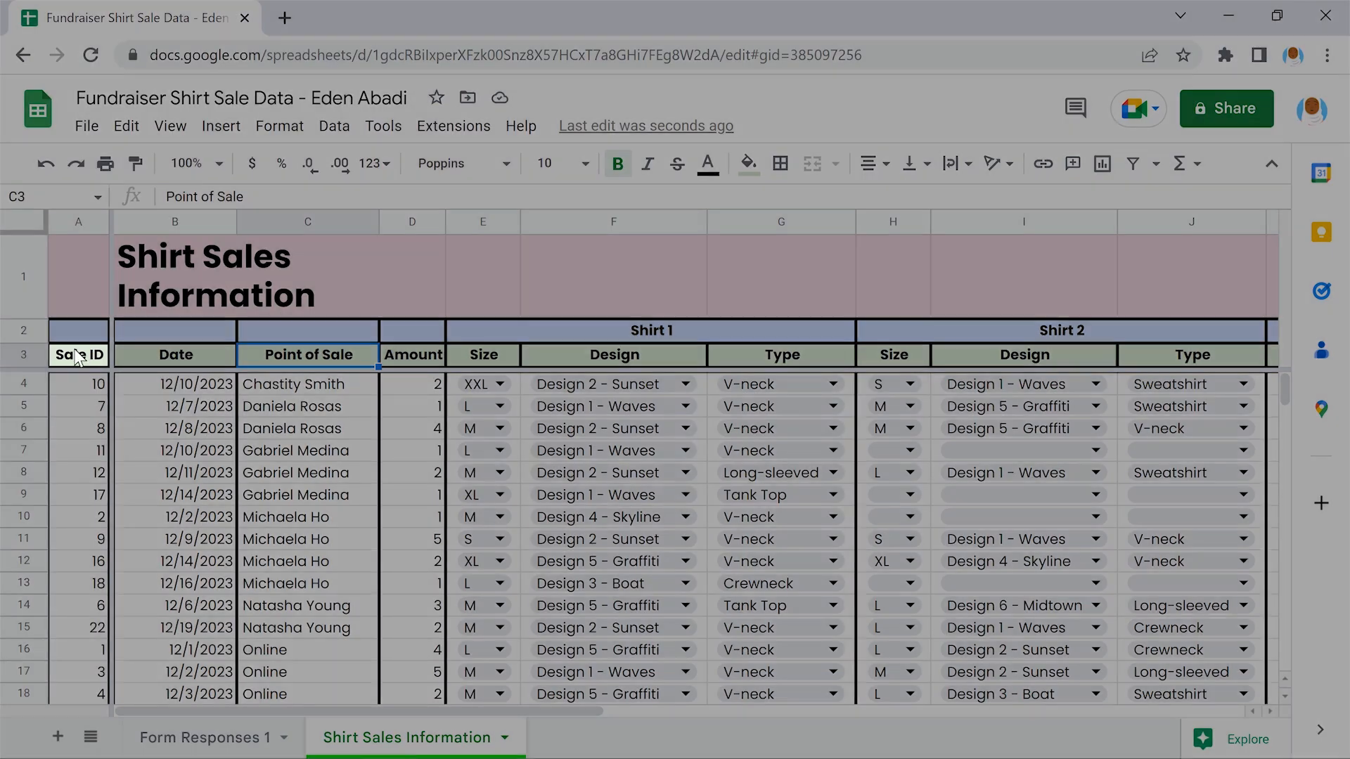
click(78, 357)
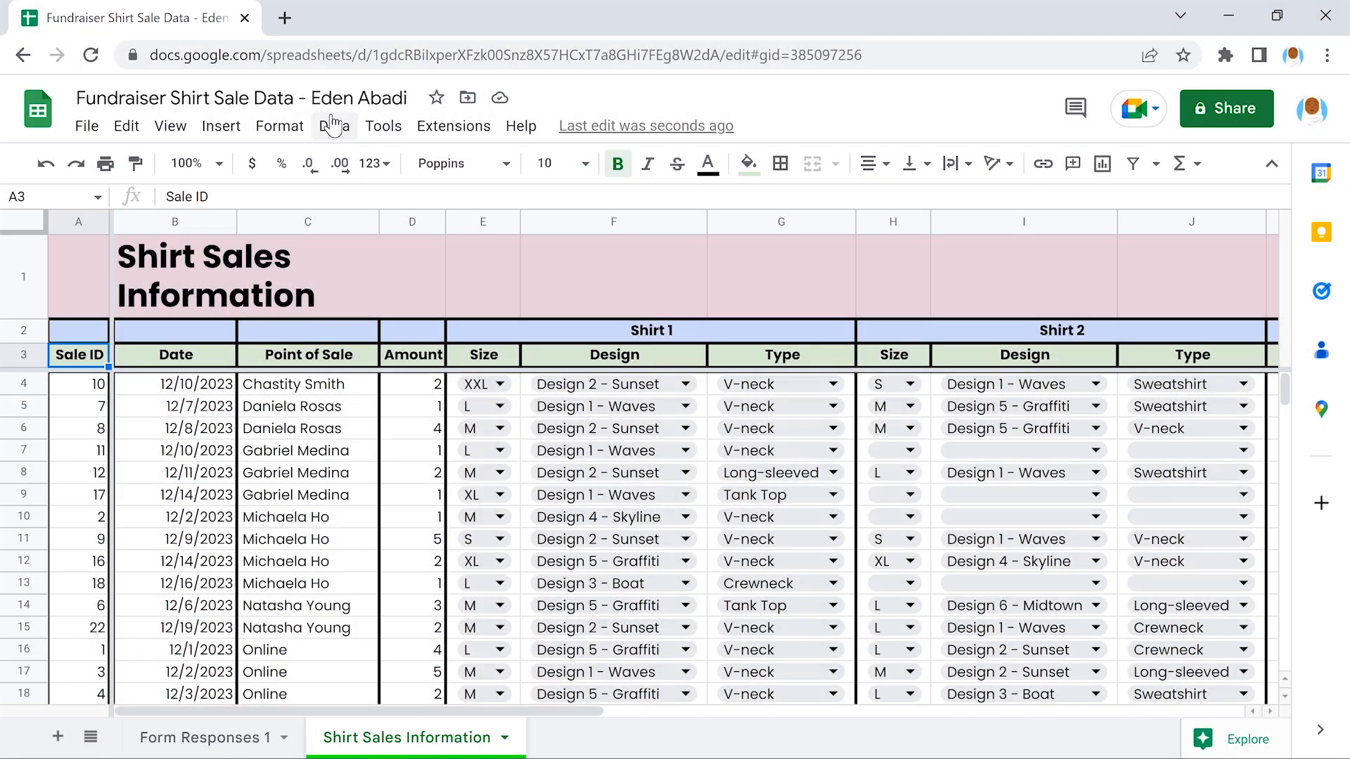
click(332, 126)
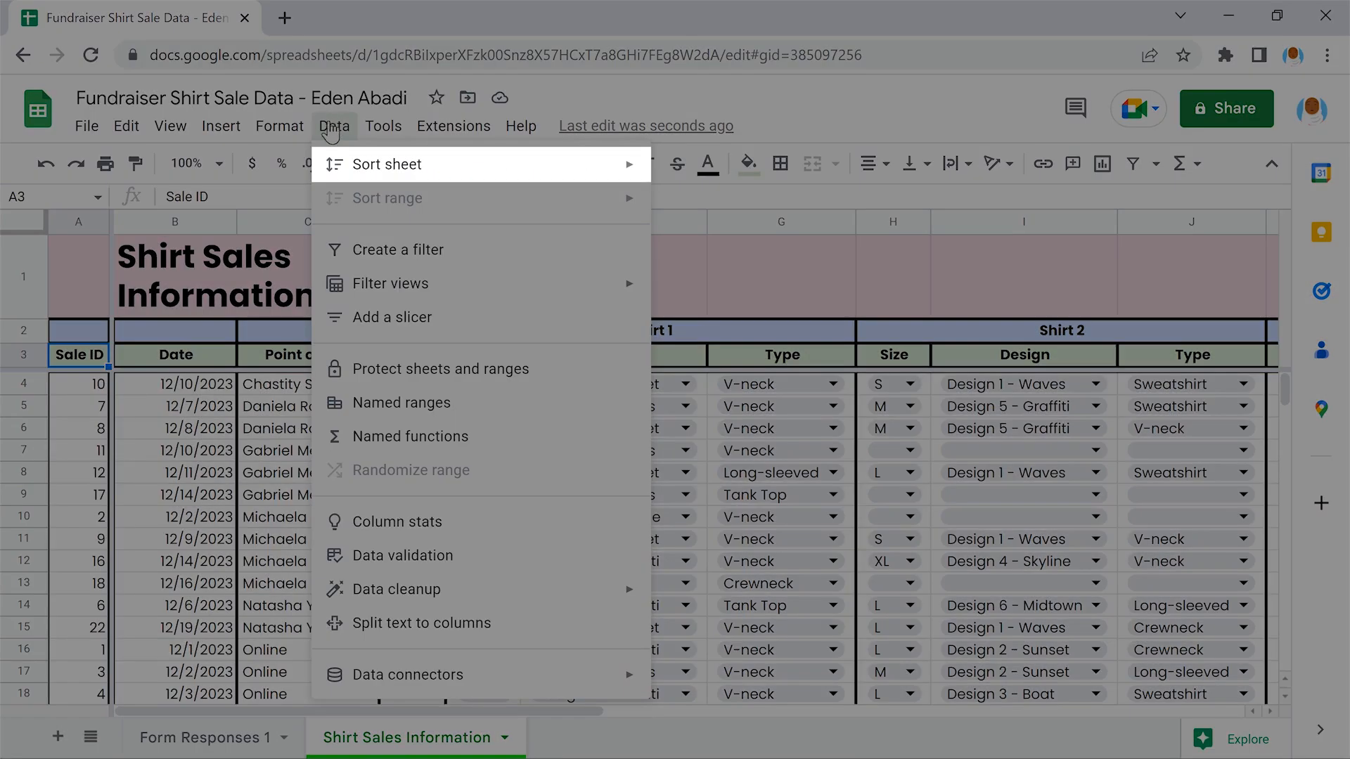
mouse_move(479, 163)
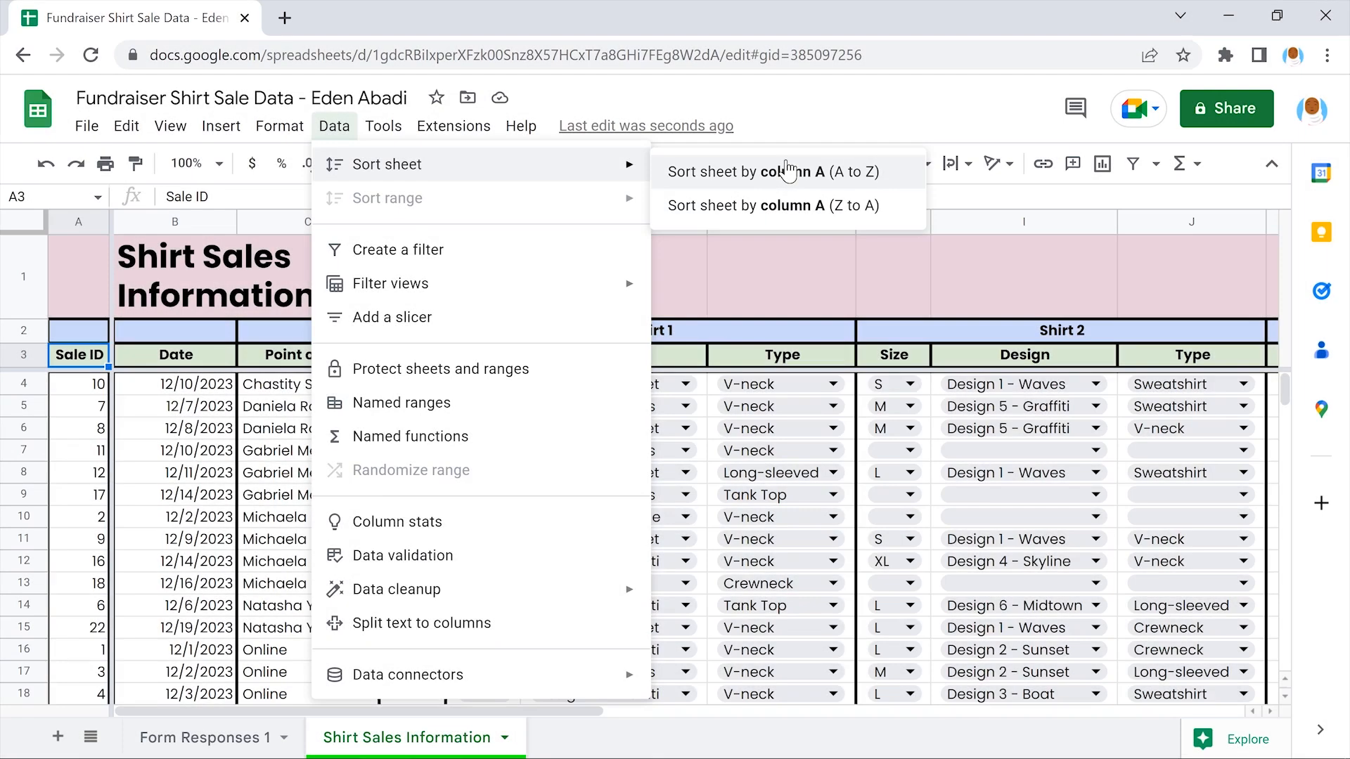
click(789, 172)
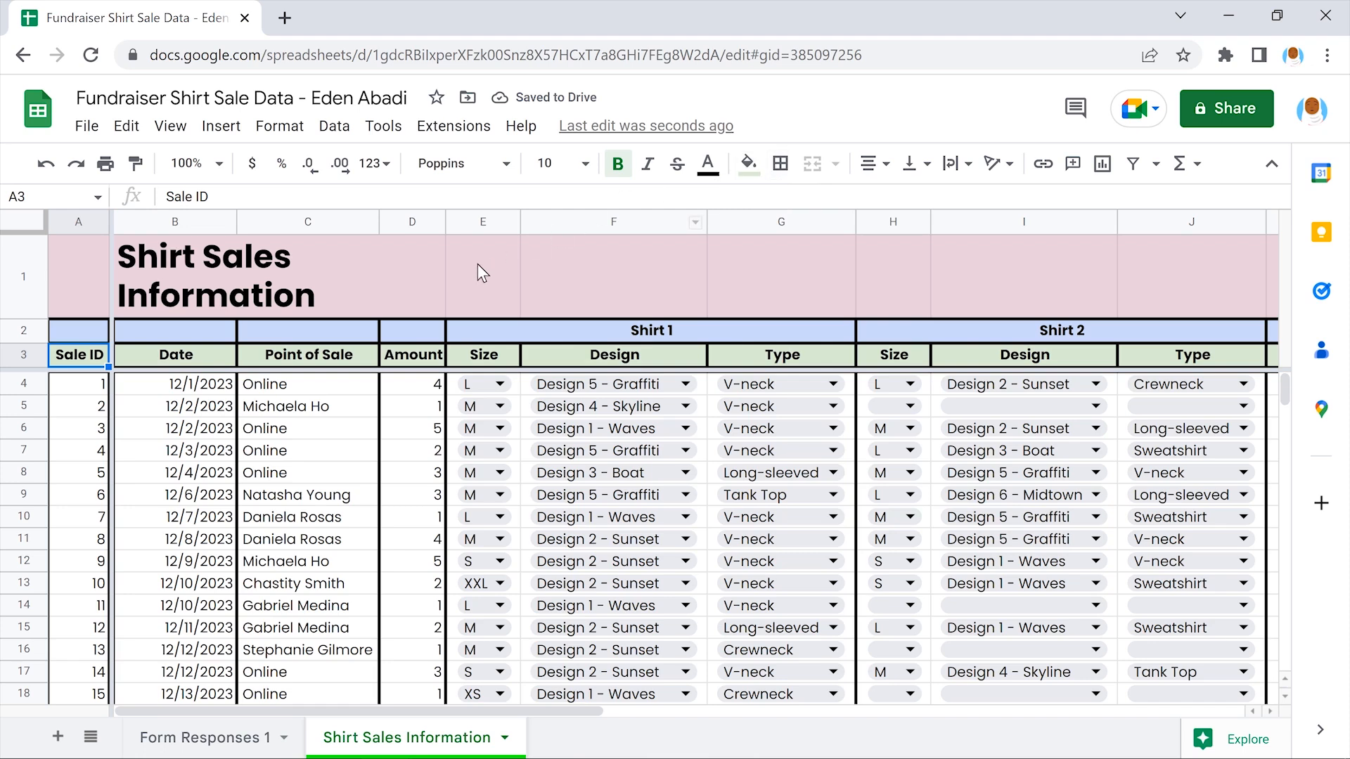
scroll(477, 264, down, 5)
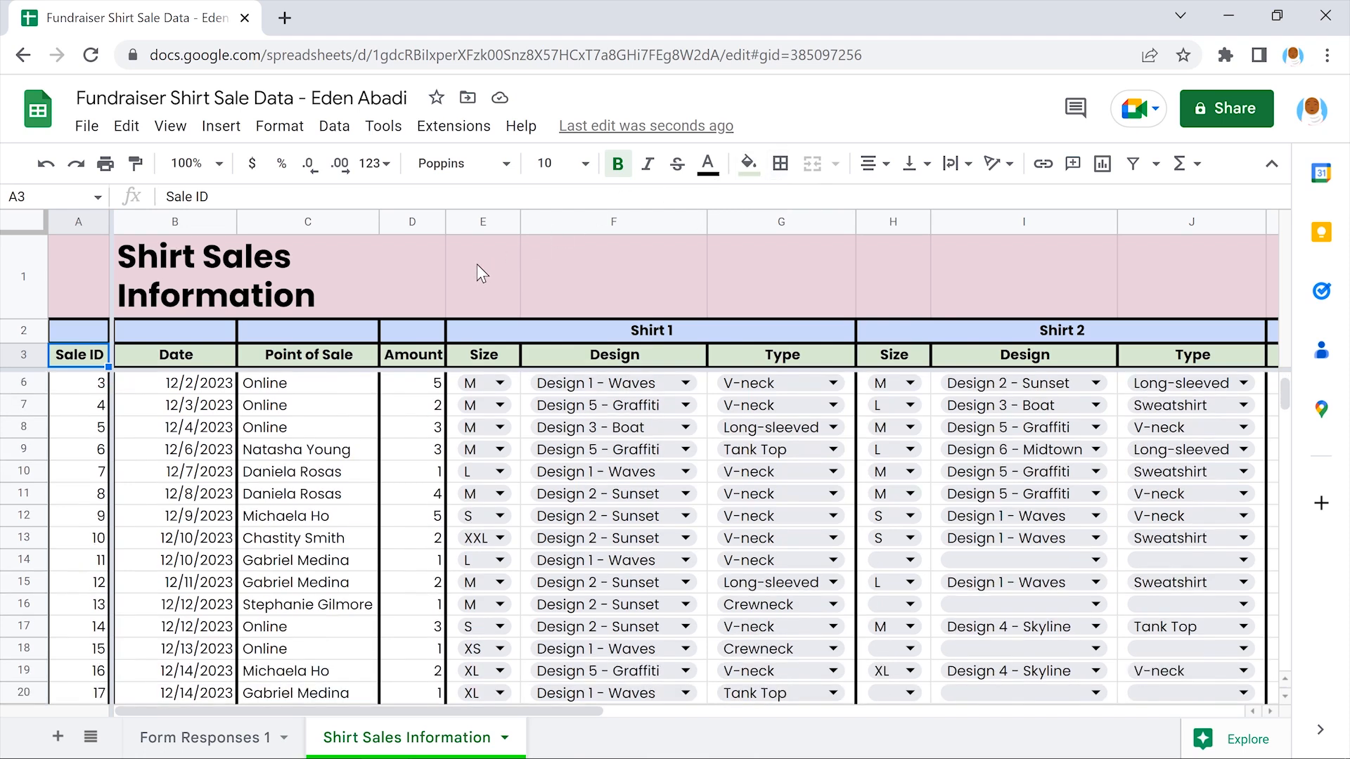
scroll(478, 266, down, 1)
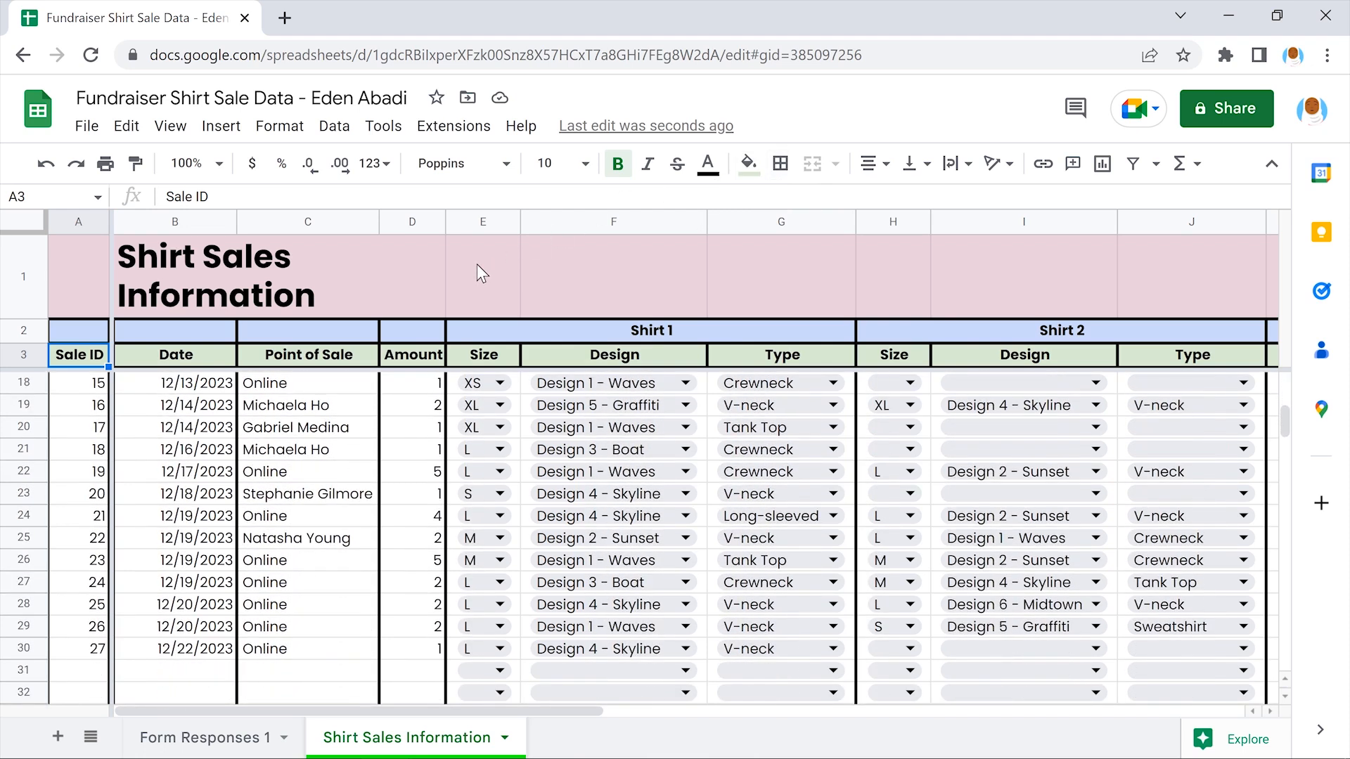
scroll(477, 263, up, 5)
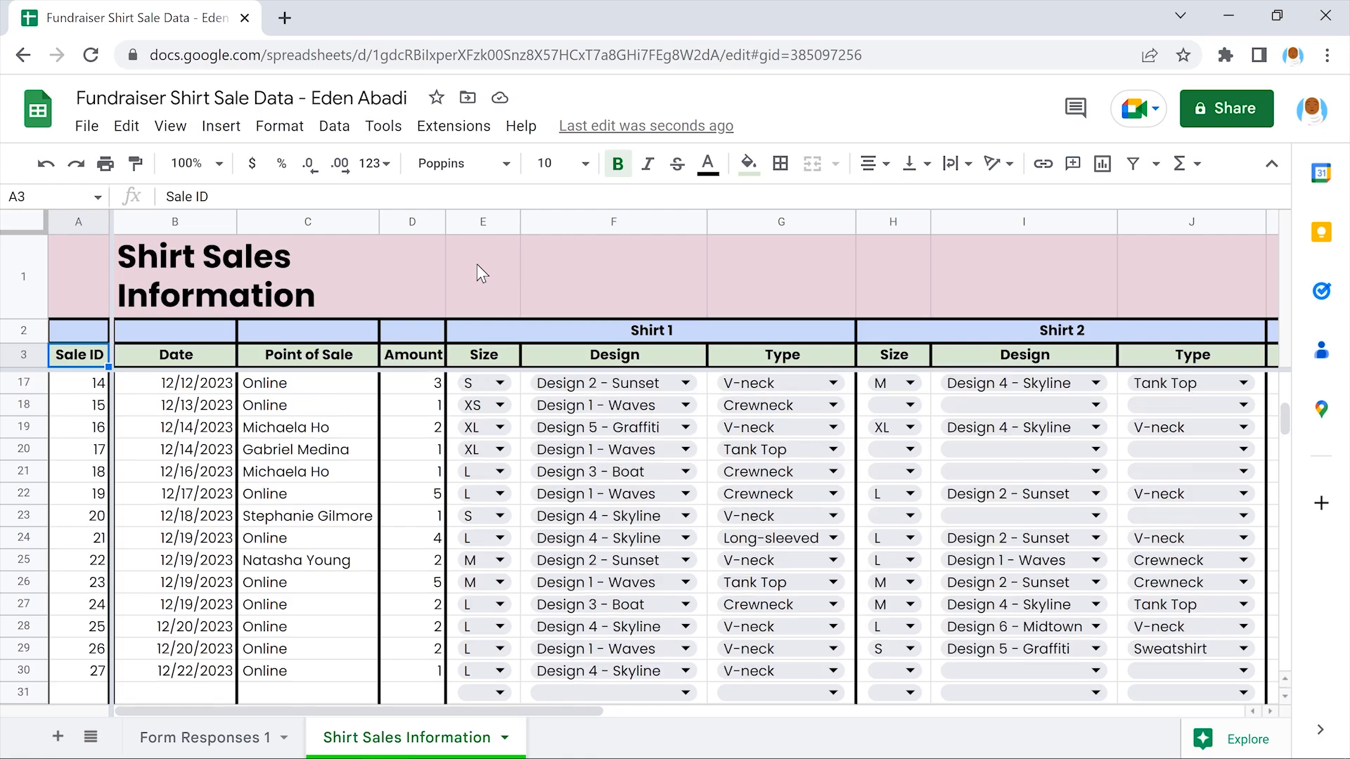
scroll(476, 264, up, 1)
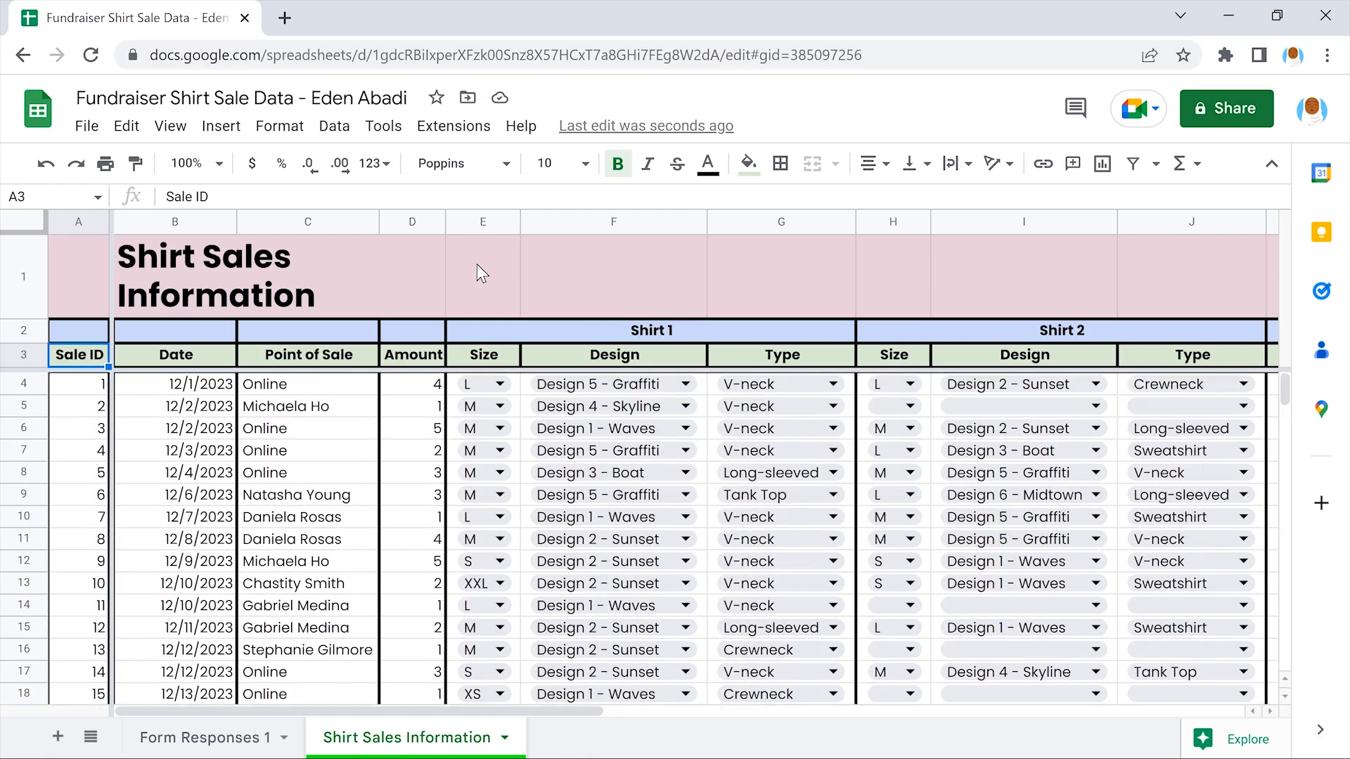
scroll(477, 263, right, 6)
scroll(477, 265, right, 4)
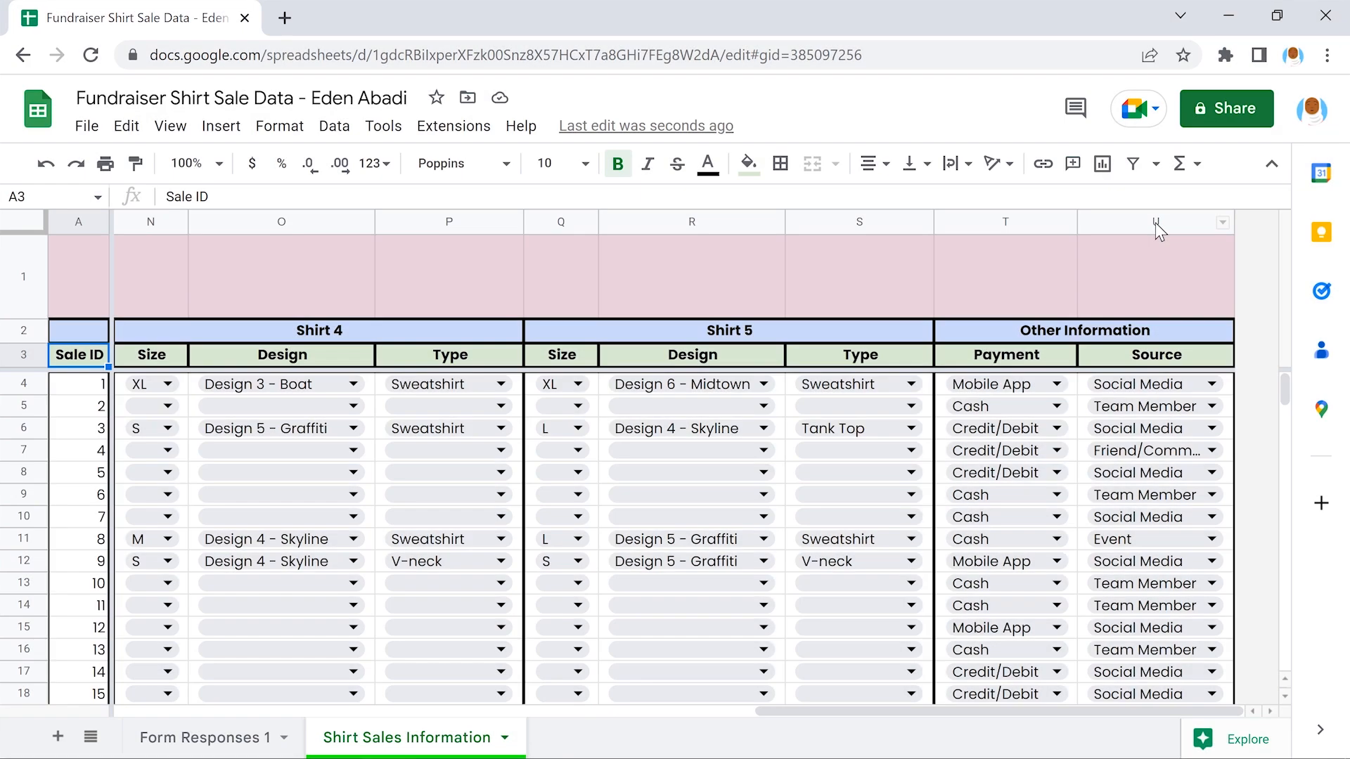
Sort the sheet by Source, column U, A to Z, running Event through Website
click(1155, 222)
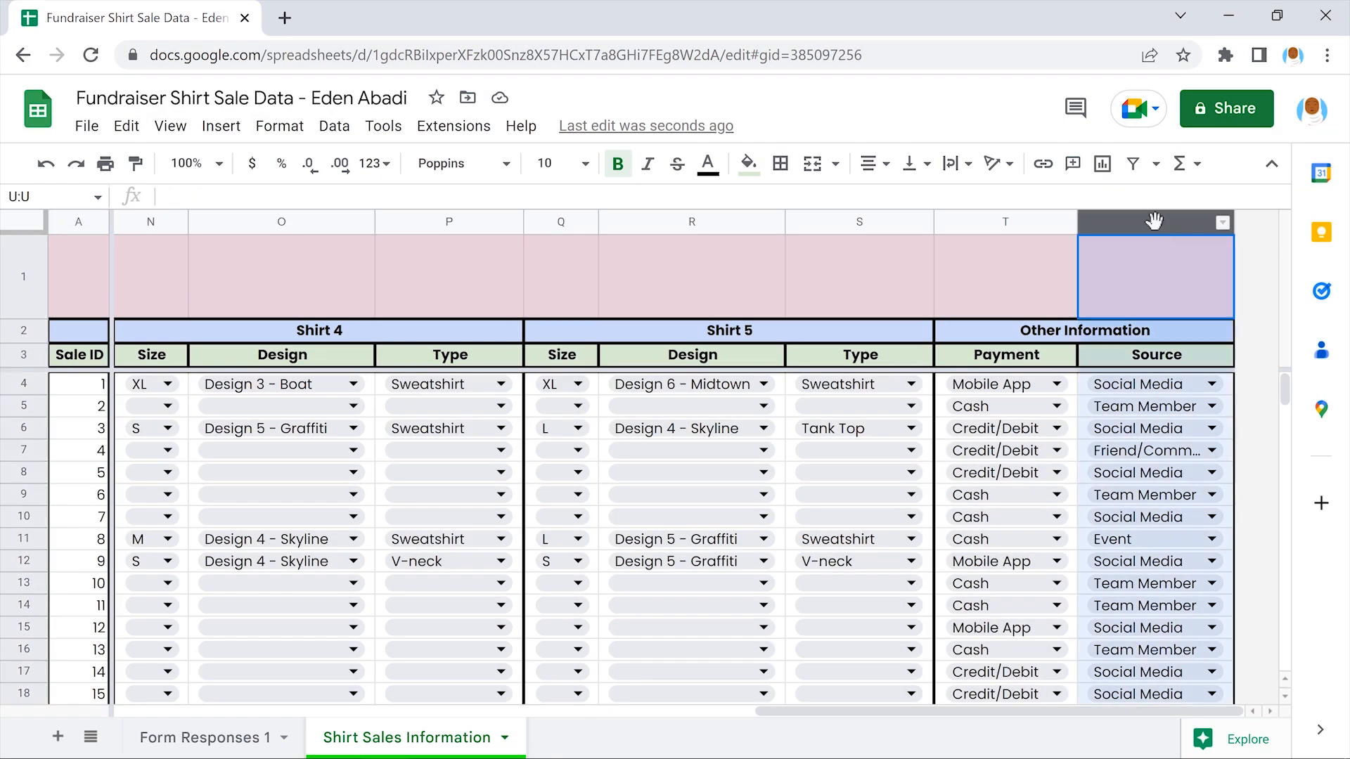
click(334, 125)
mouse_move(464, 173)
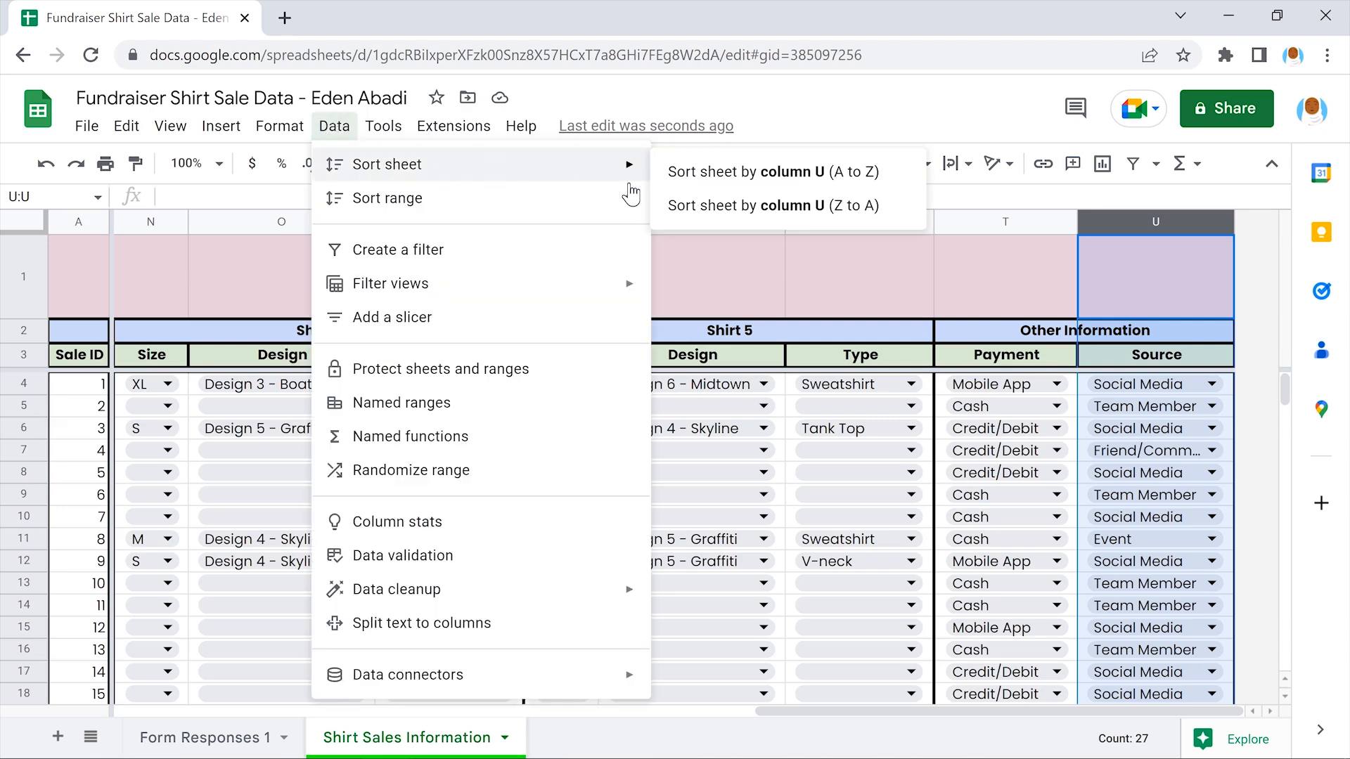
click(788, 172)
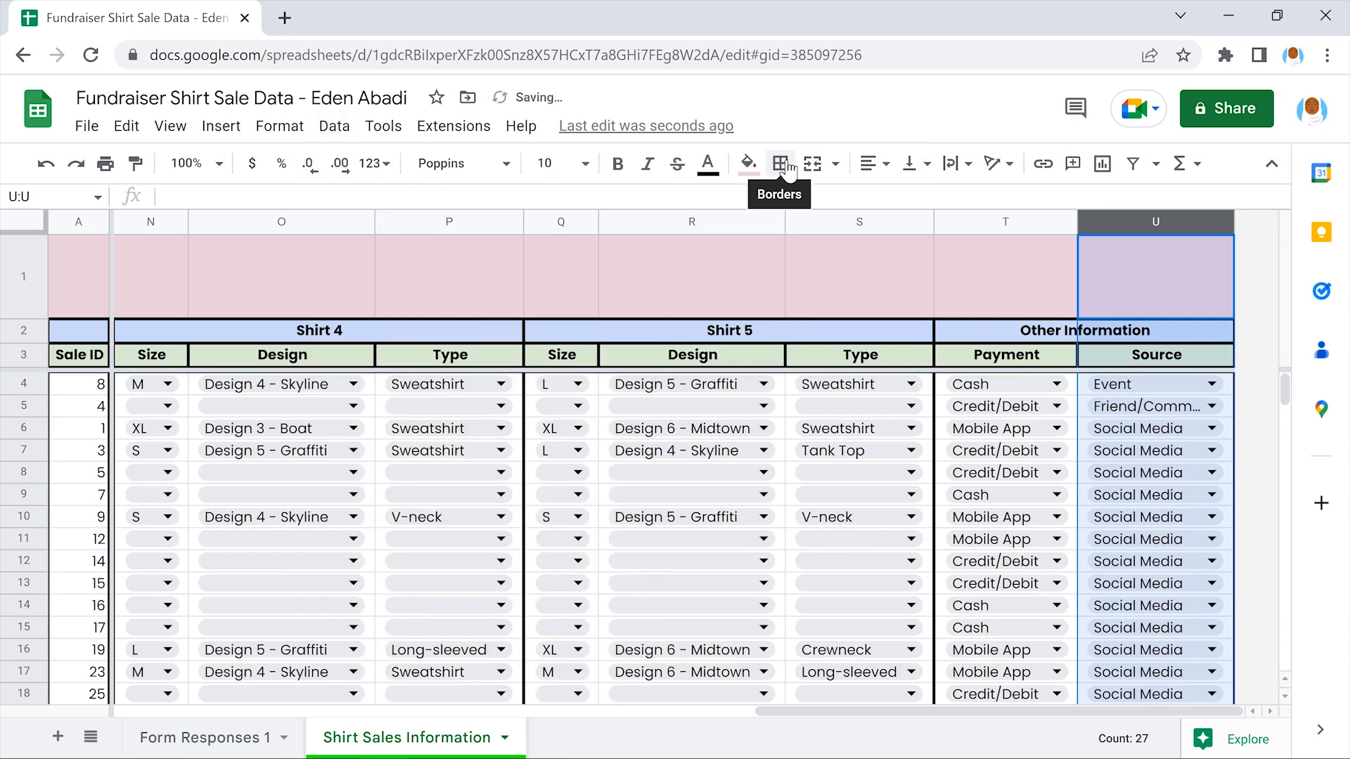
click(855, 266)
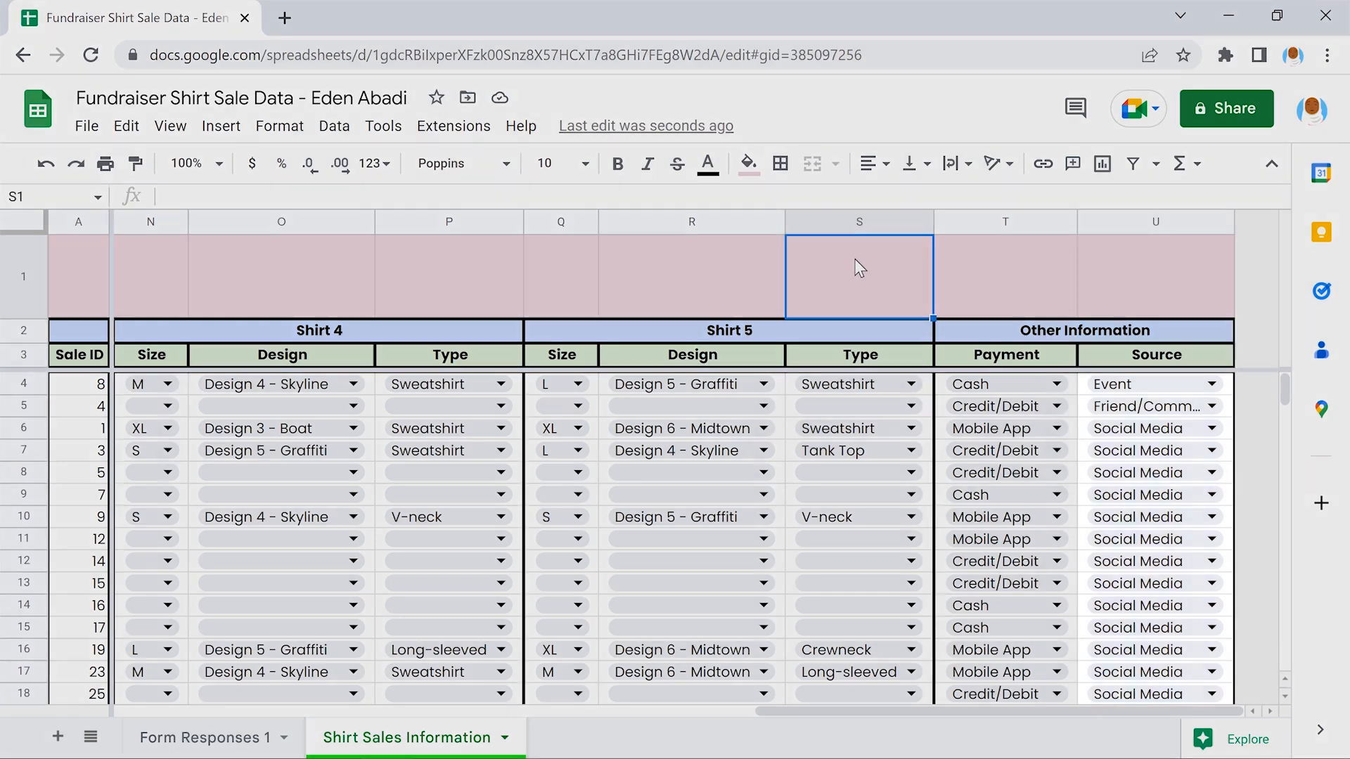
scroll(859, 268, down, 5)
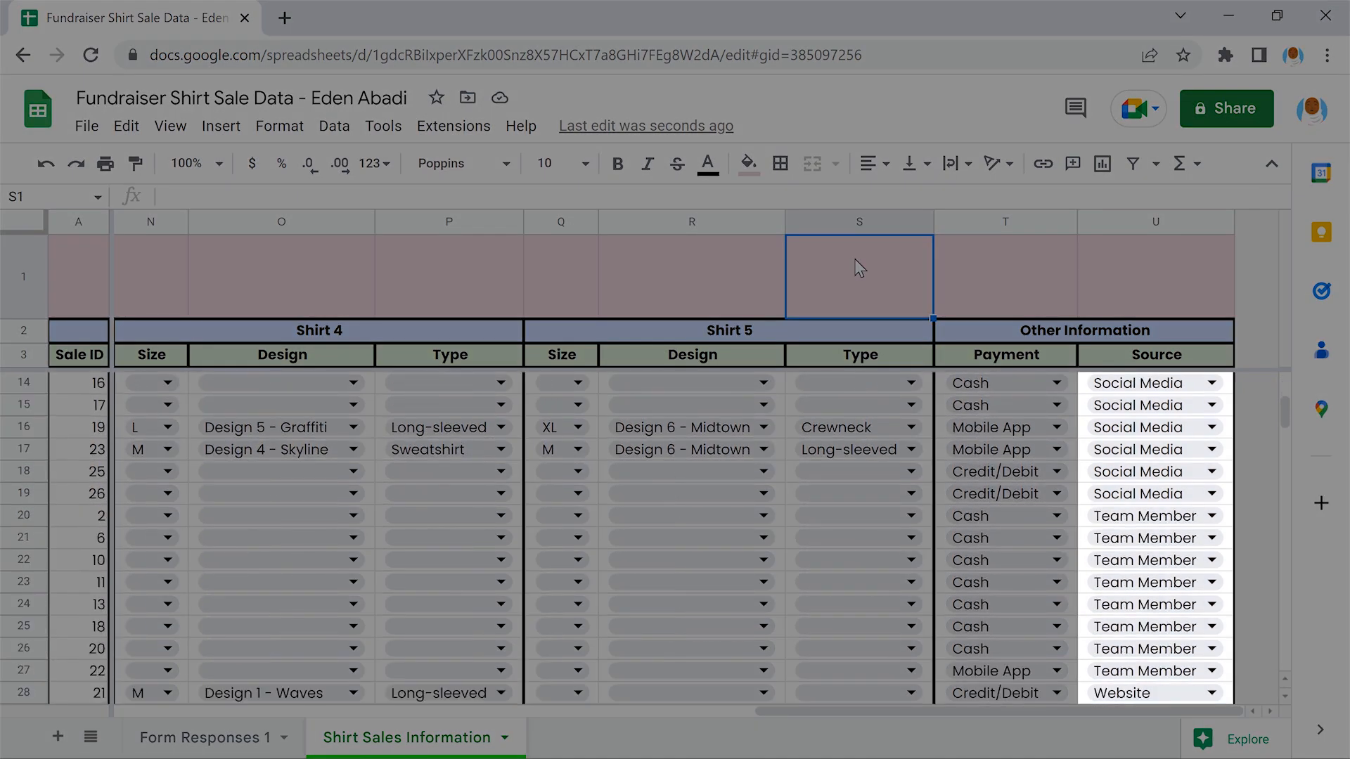
scroll(859, 268, down, 1)
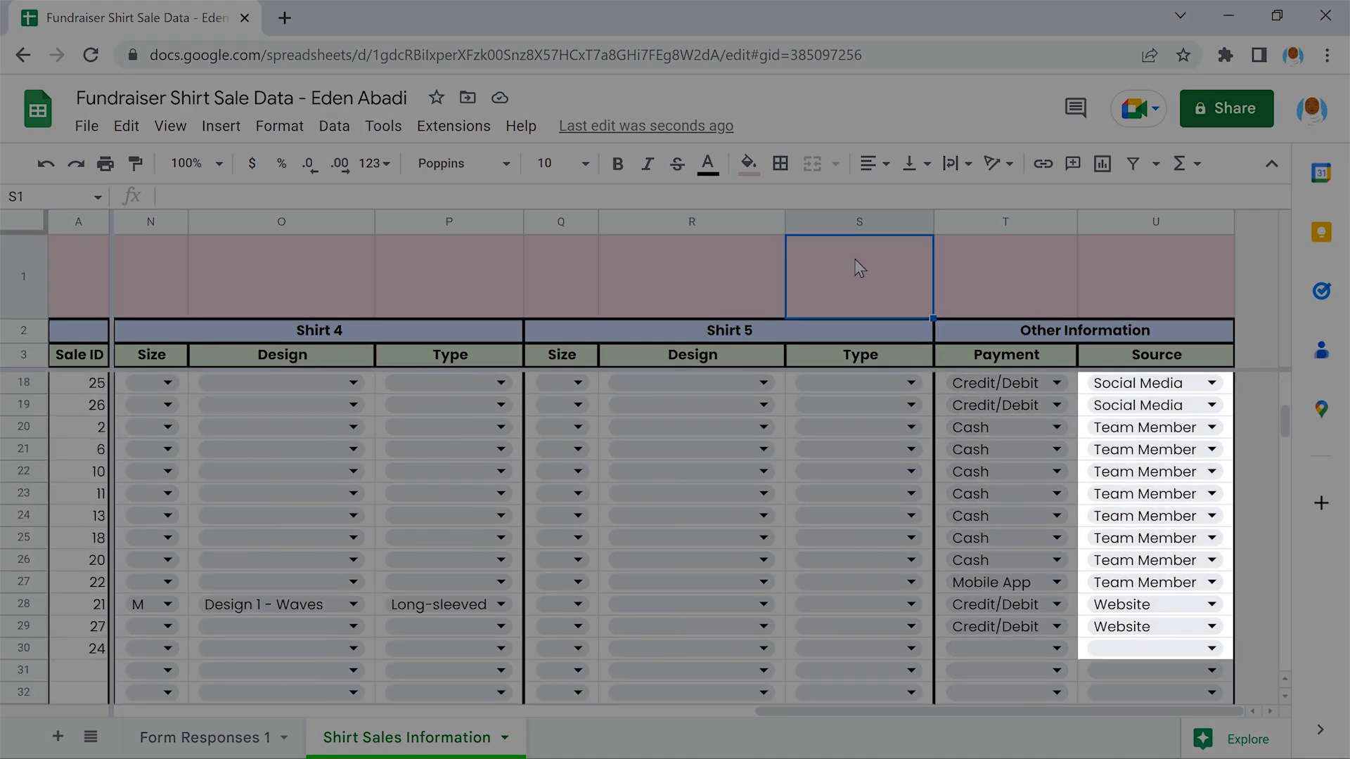
scroll(859, 268, up, 4)
scroll(859, 268, up, 2)
scroll(859, 268, left, 10)
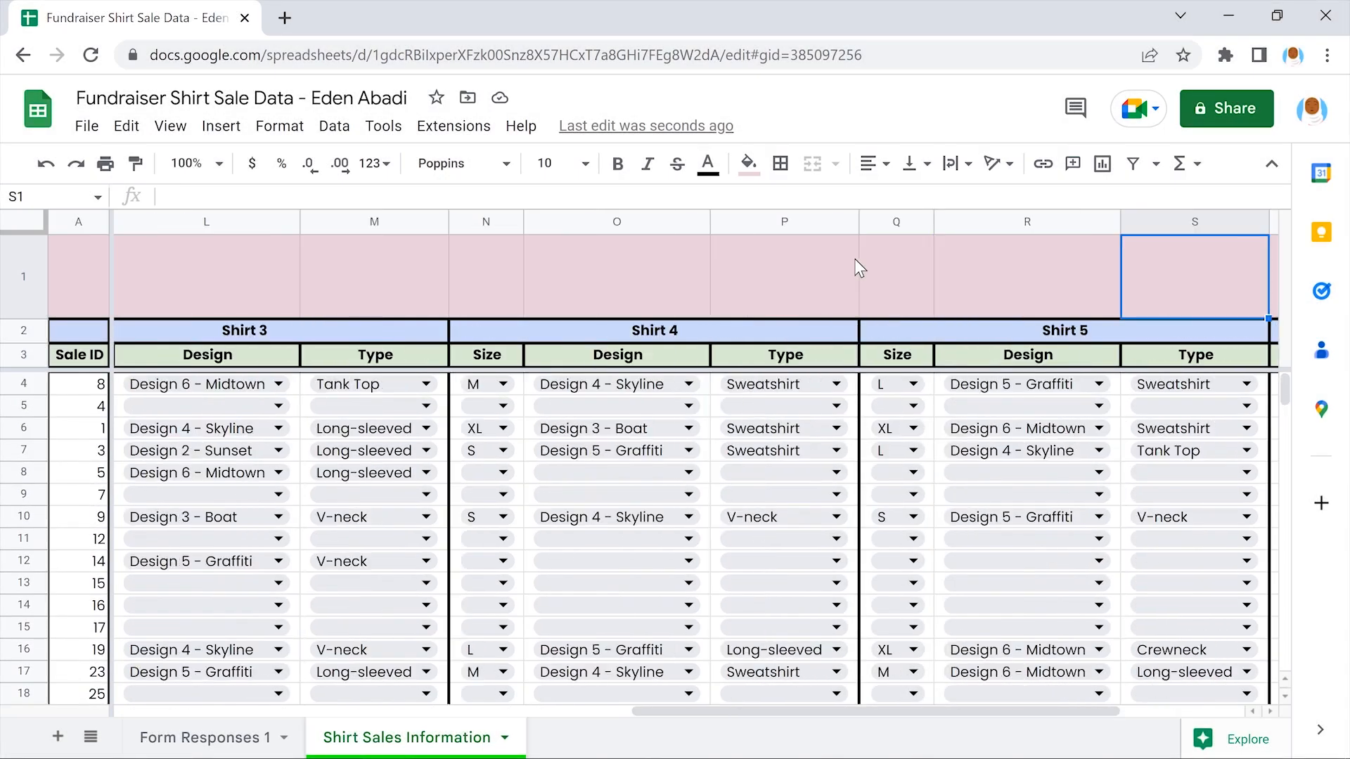
scroll(860, 268, left, 3)
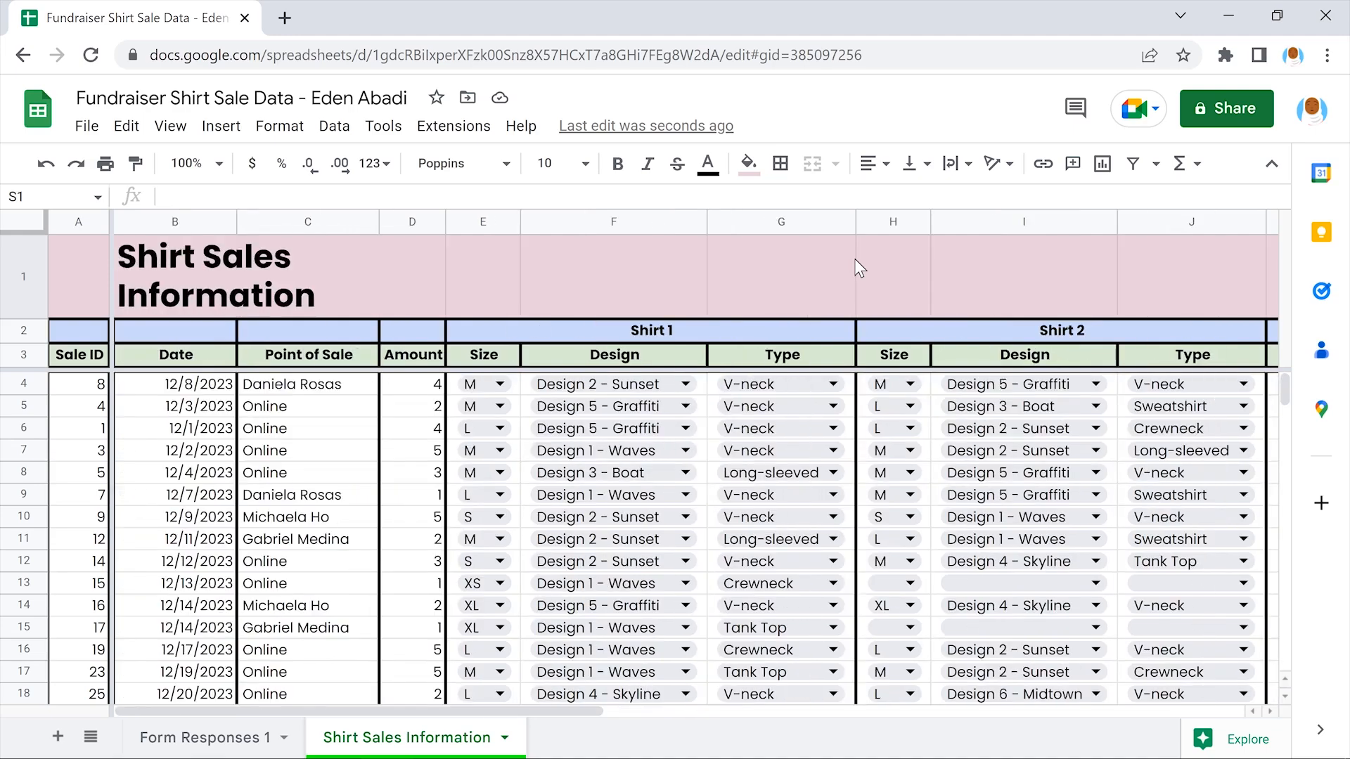
Sort the sheet by Point of Sale, column C, A to Z, grouping sellers and Online sales
click(304, 349)
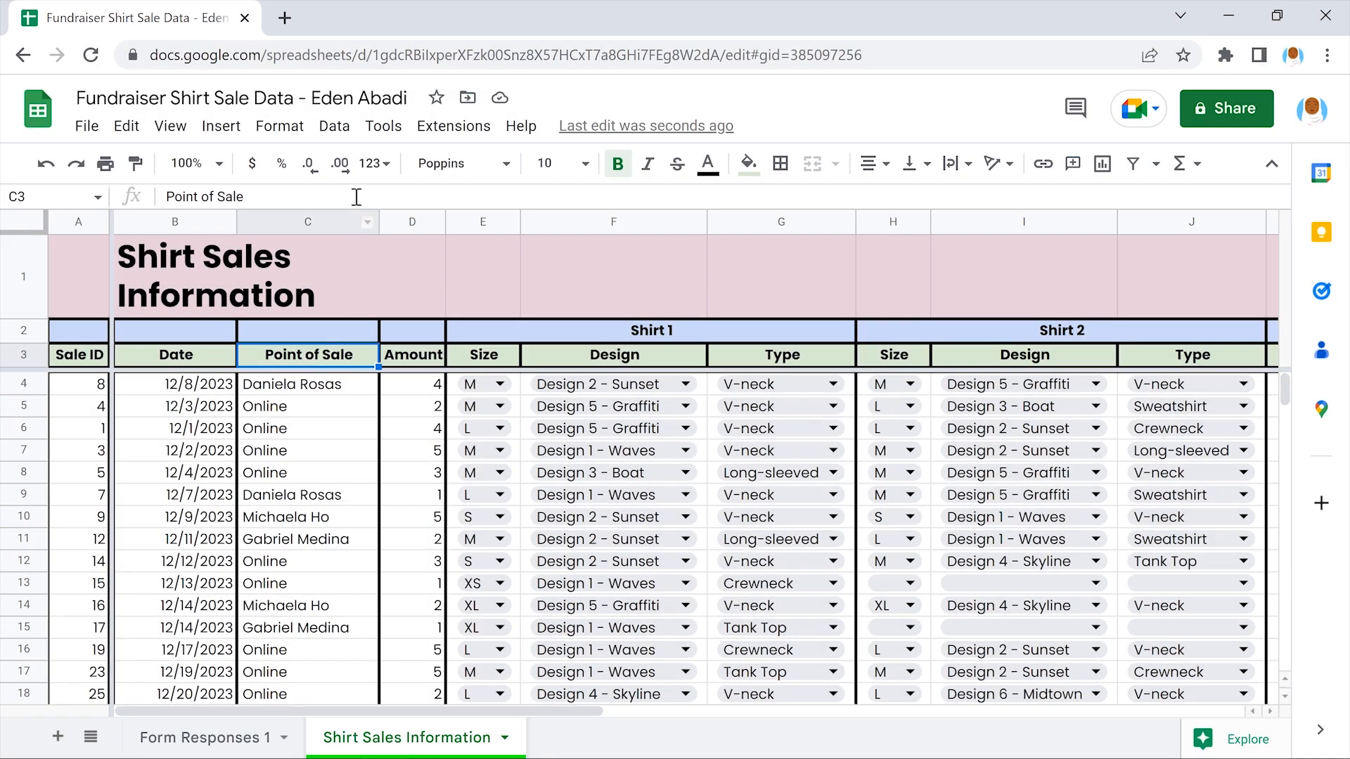
click(333, 126)
mouse_move(480, 166)
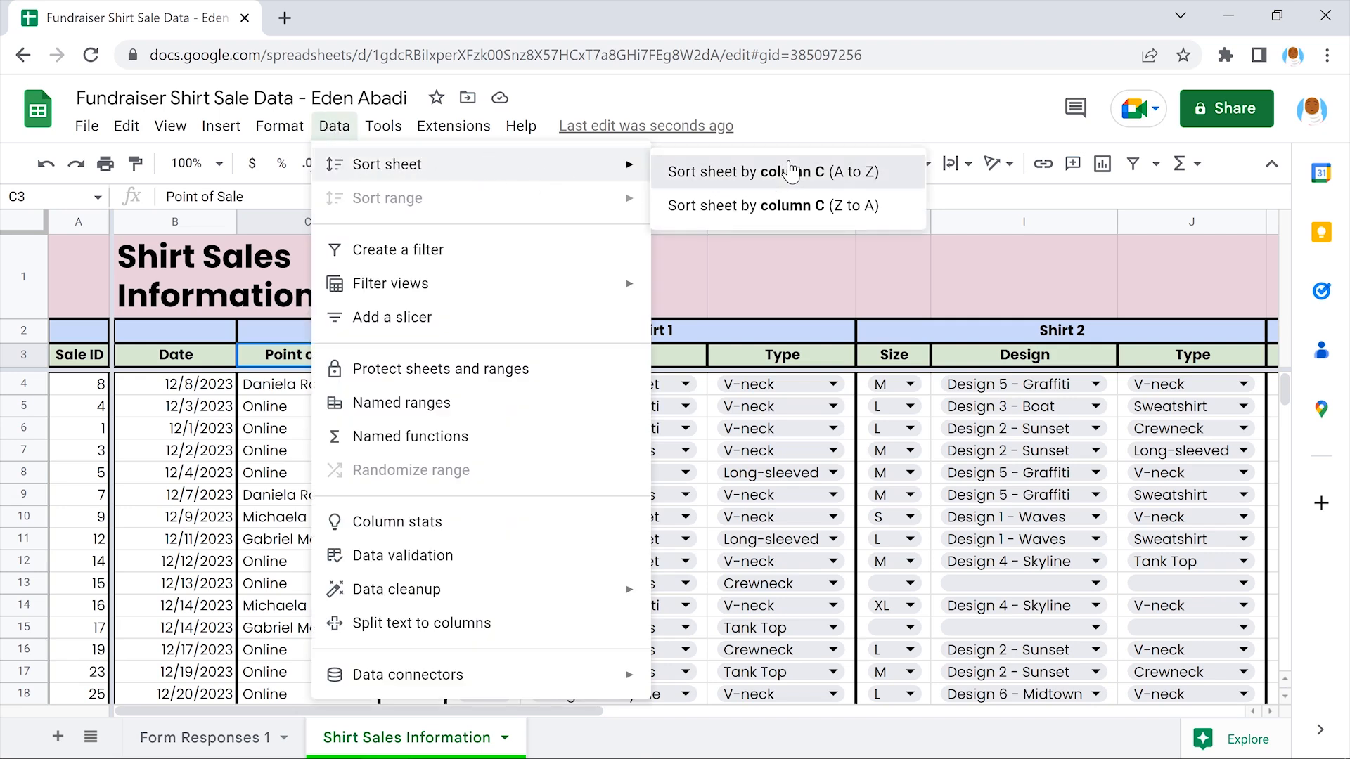
click(779, 180)
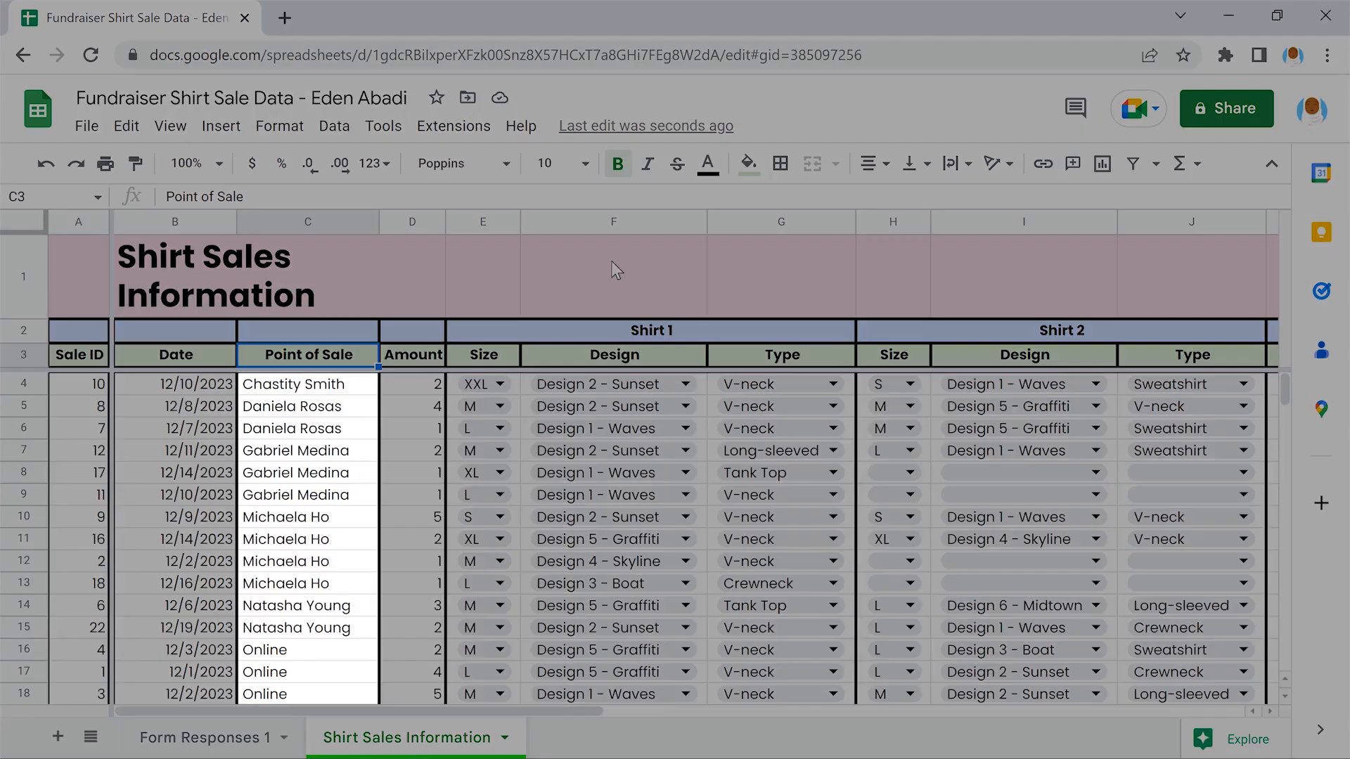
scroll(611, 262, down, 1)
scroll(617, 271, down, 5)
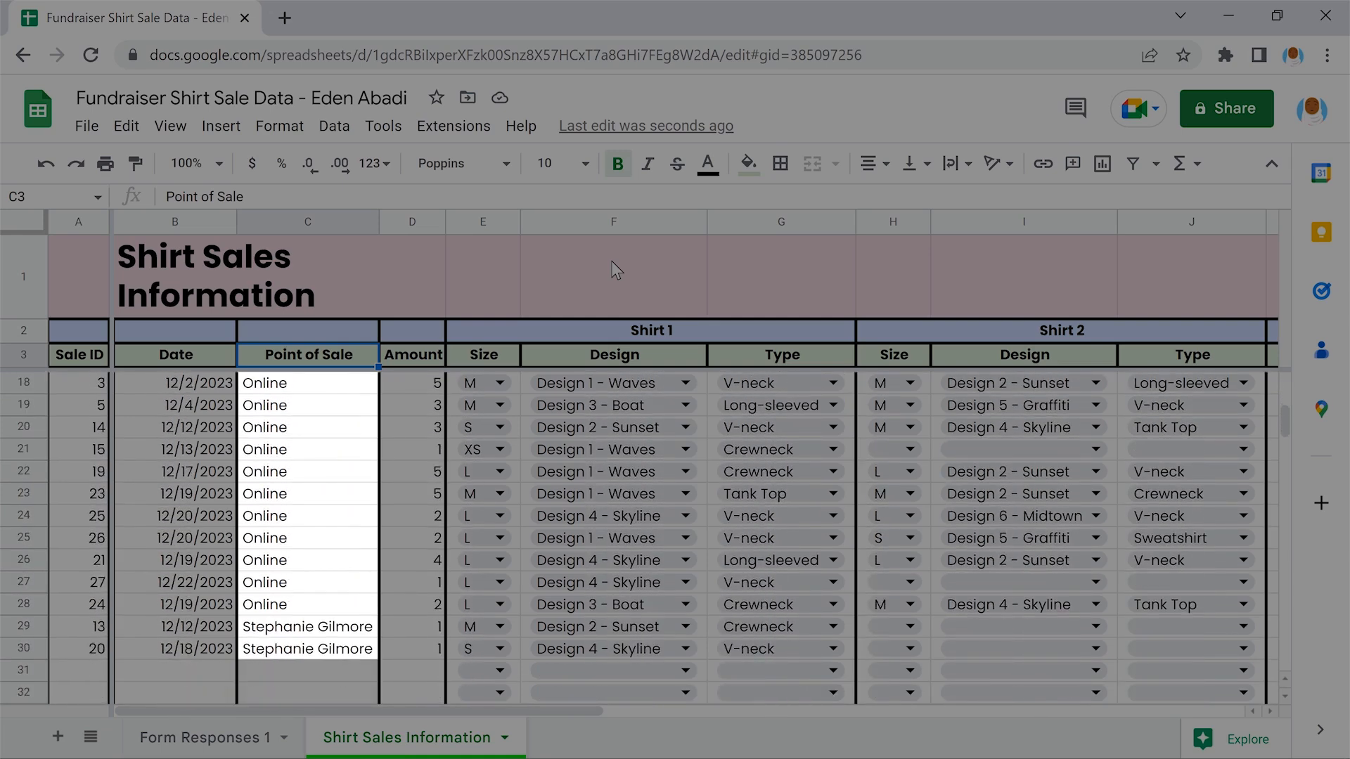
scroll(616, 271, up, 3)
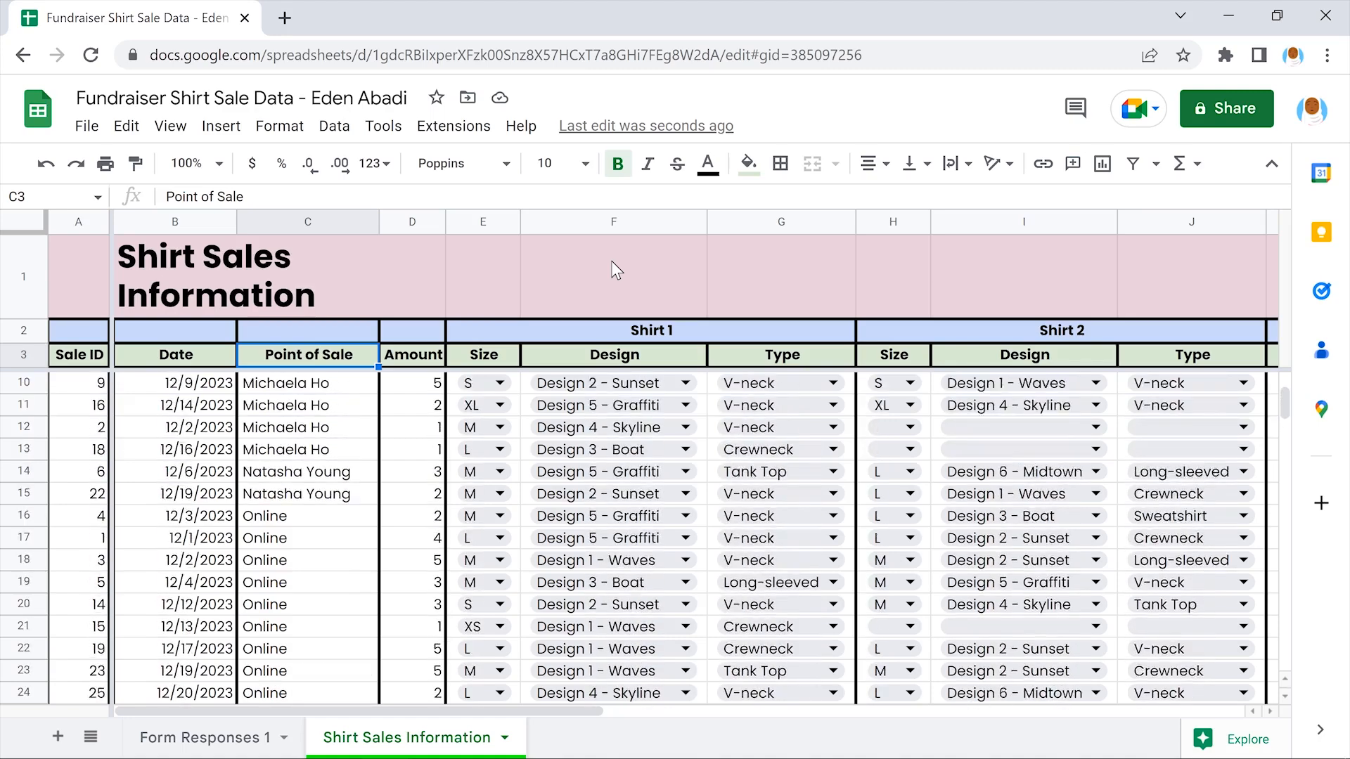
scroll(616, 271, up, 2)
scroll(617, 271, right, 10)
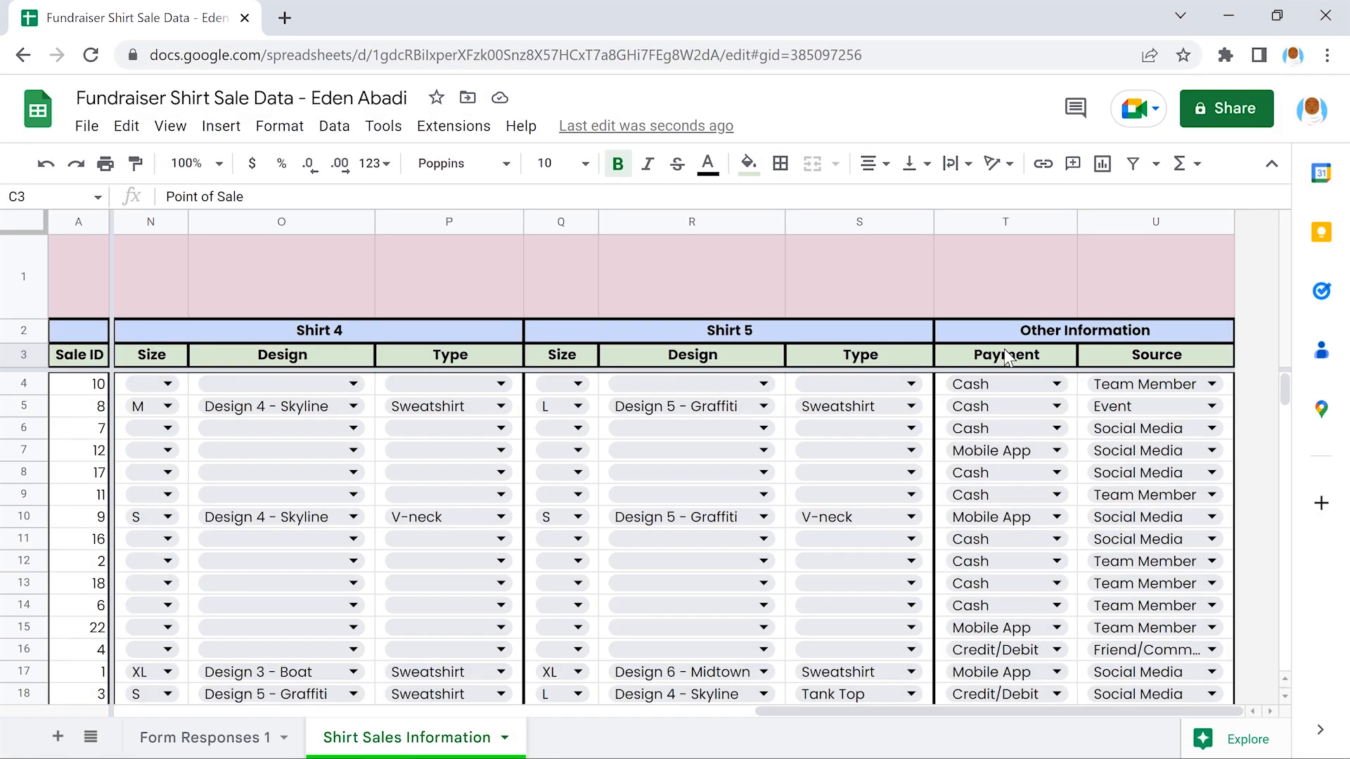
Sort the sheet by Payment, column T, A to Z and review the result
click(1004, 352)
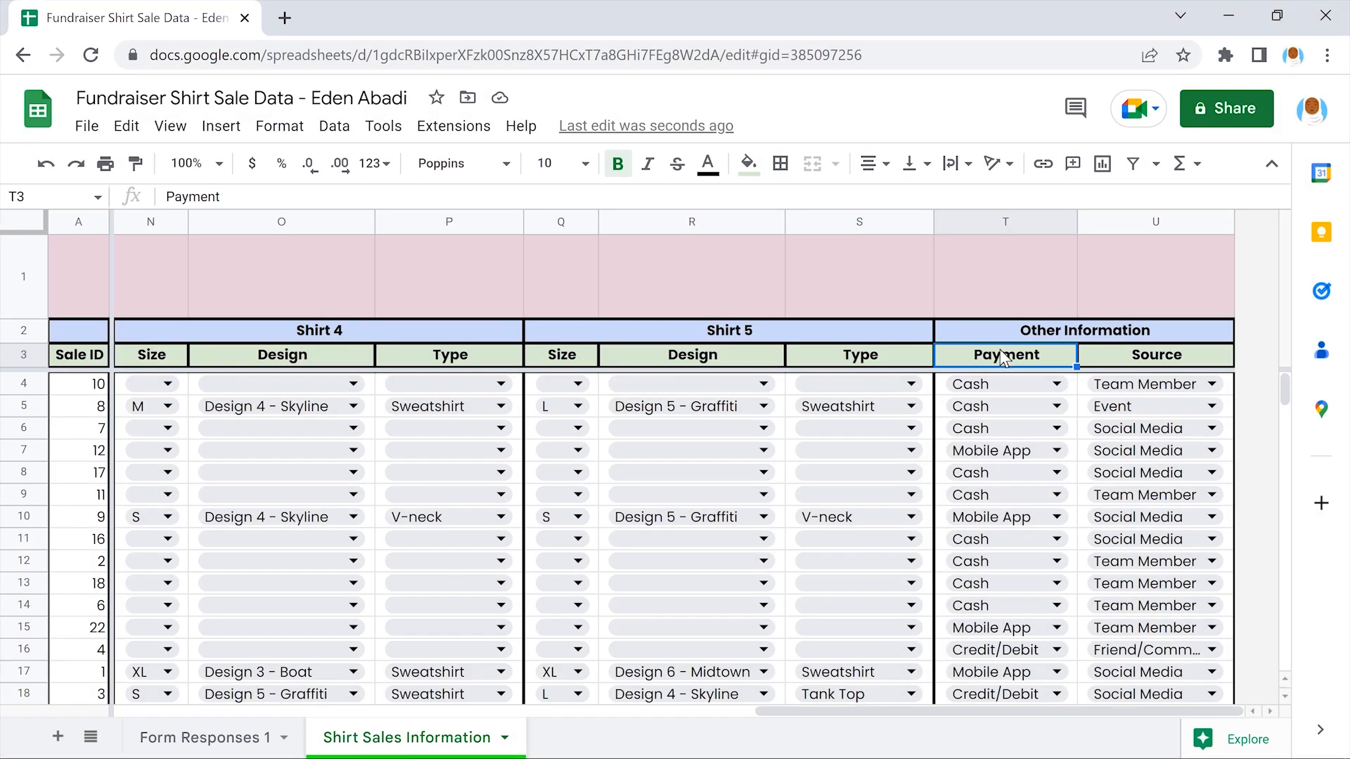
click(333, 125)
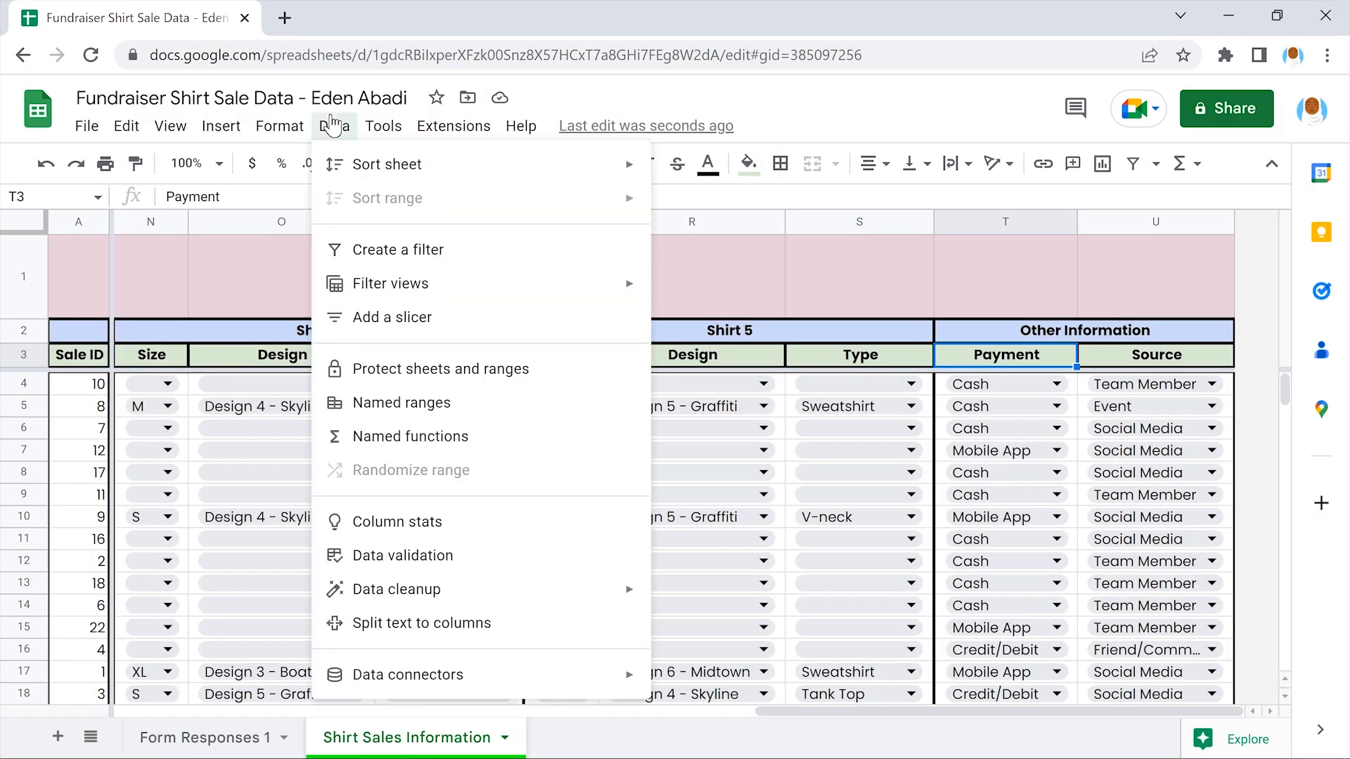
mouse_move(464, 167)
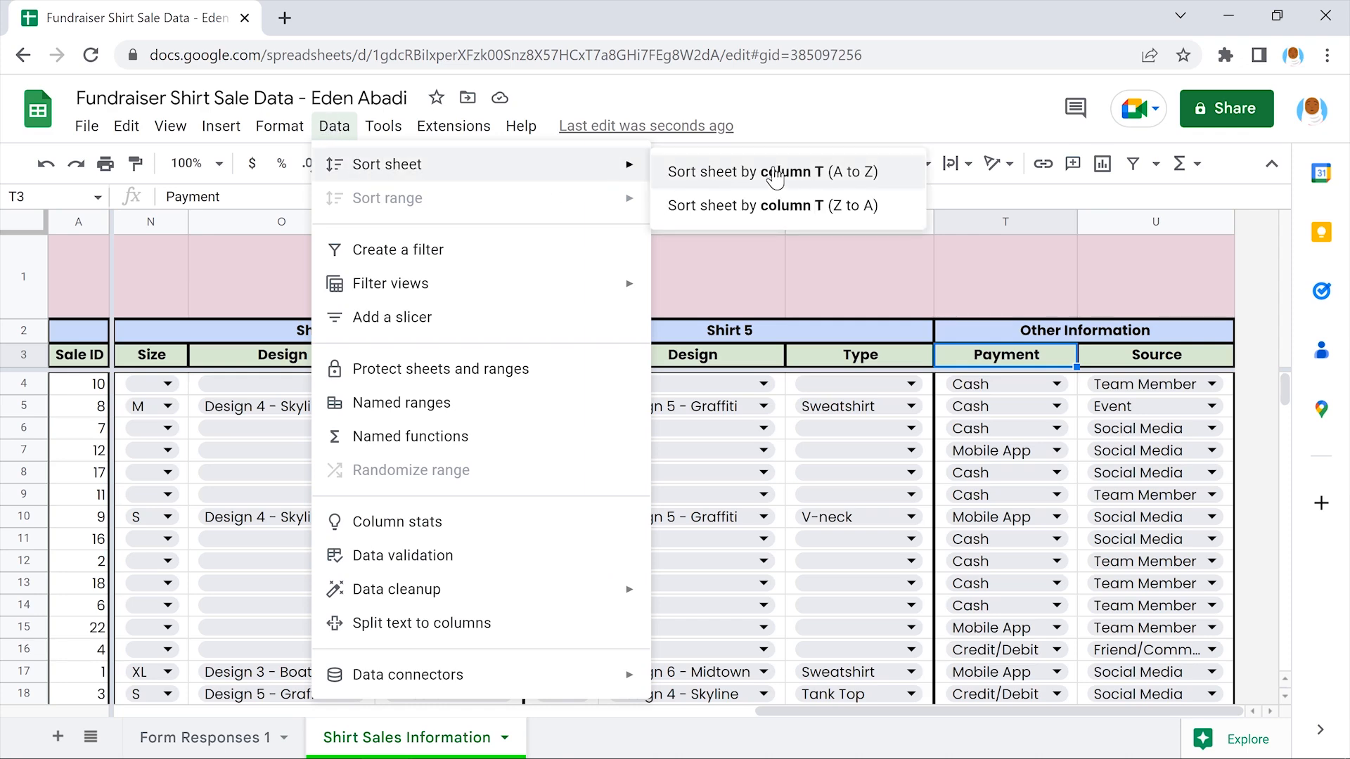
click(703, 171)
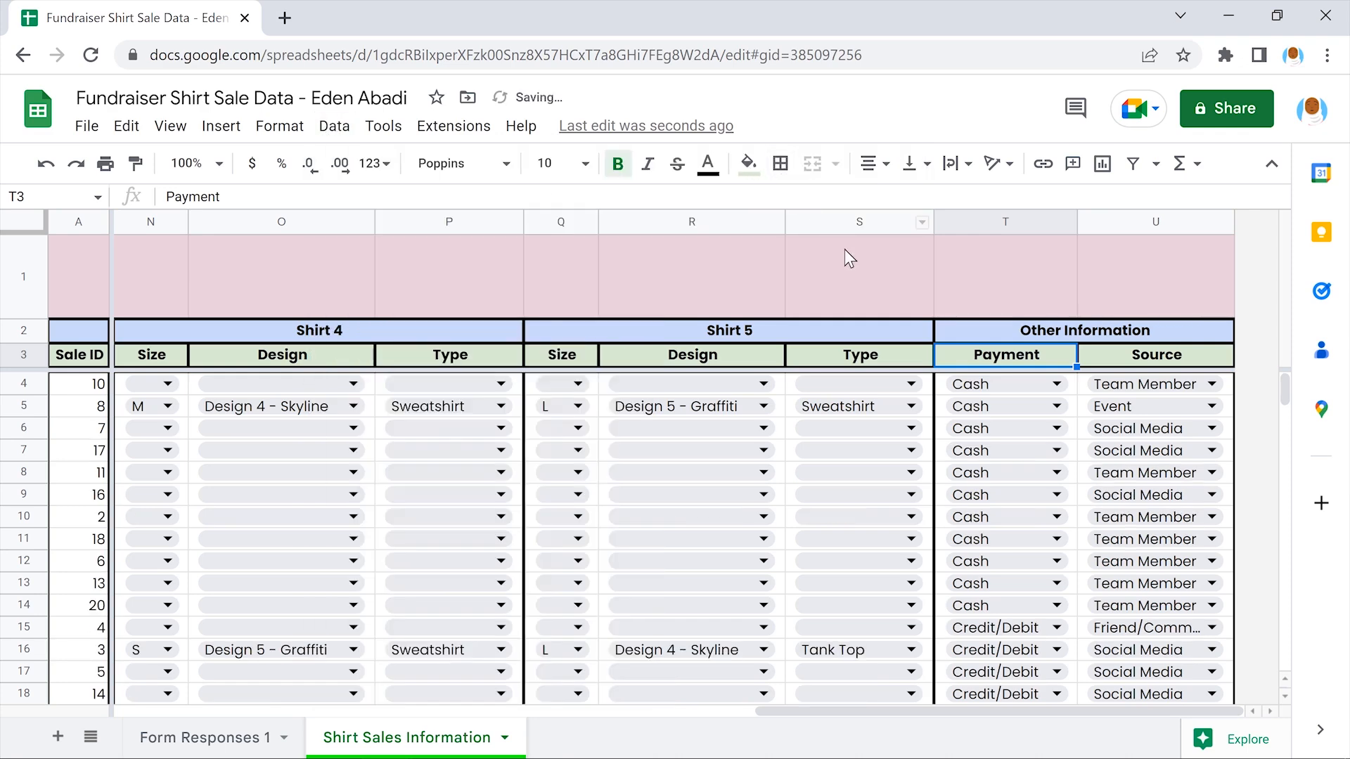
scroll(859, 269, down, 1)
scroll(859, 269, down, 4)
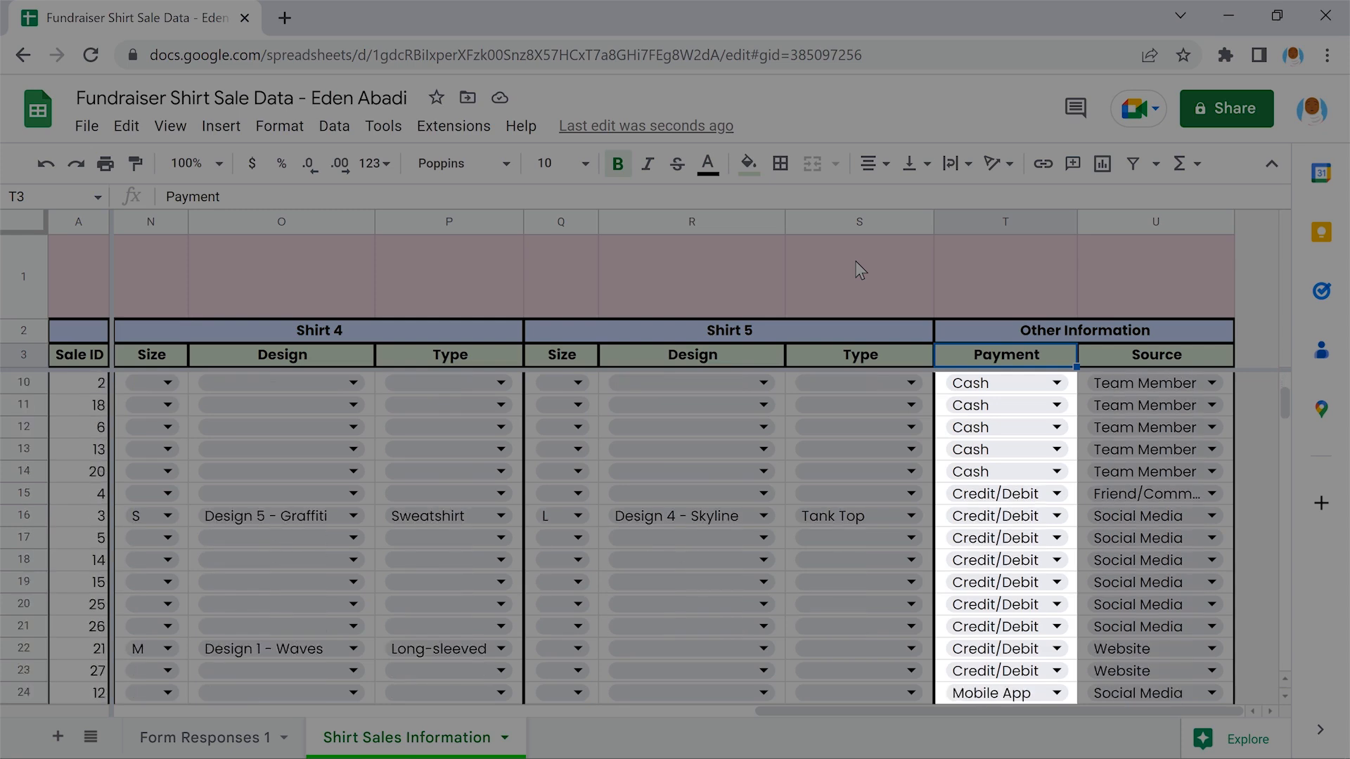
scroll(859, 269, down, 1)
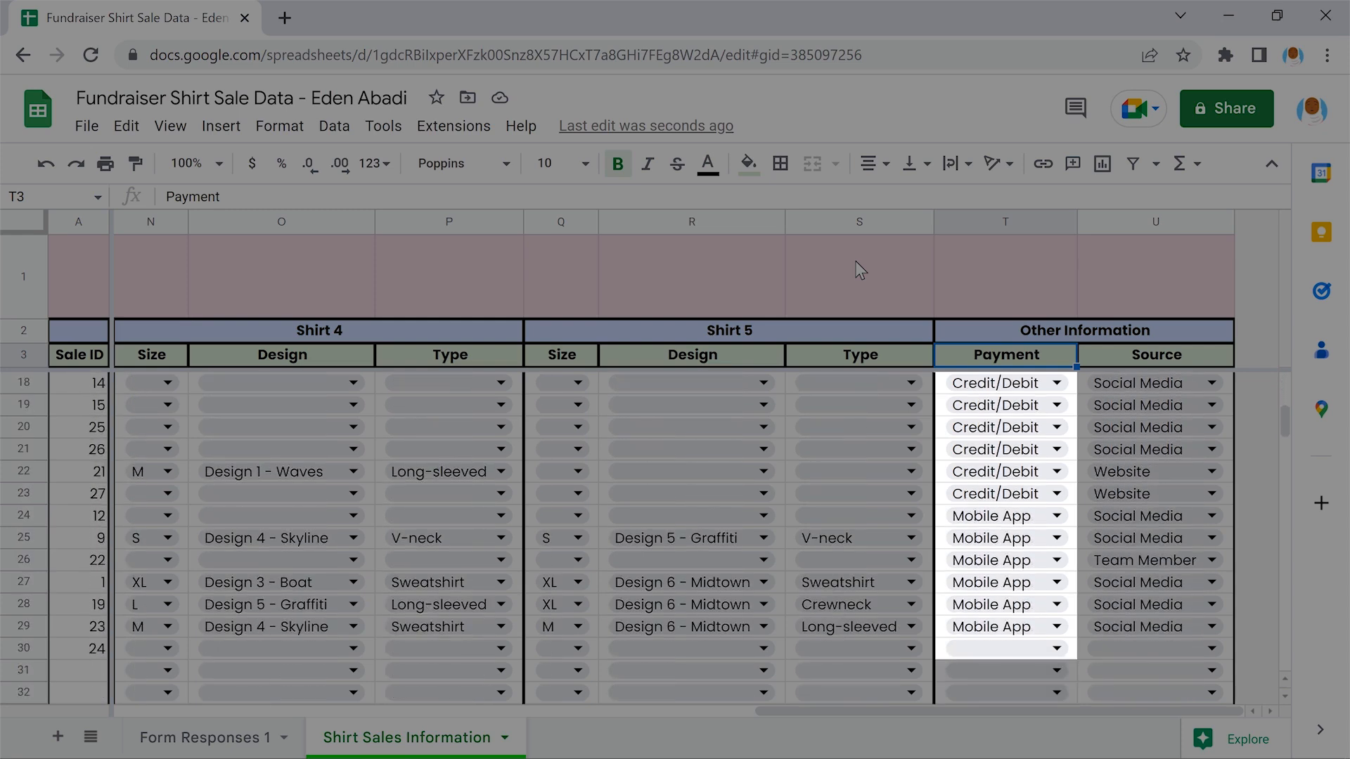
scroll(859, 270, up, 4)
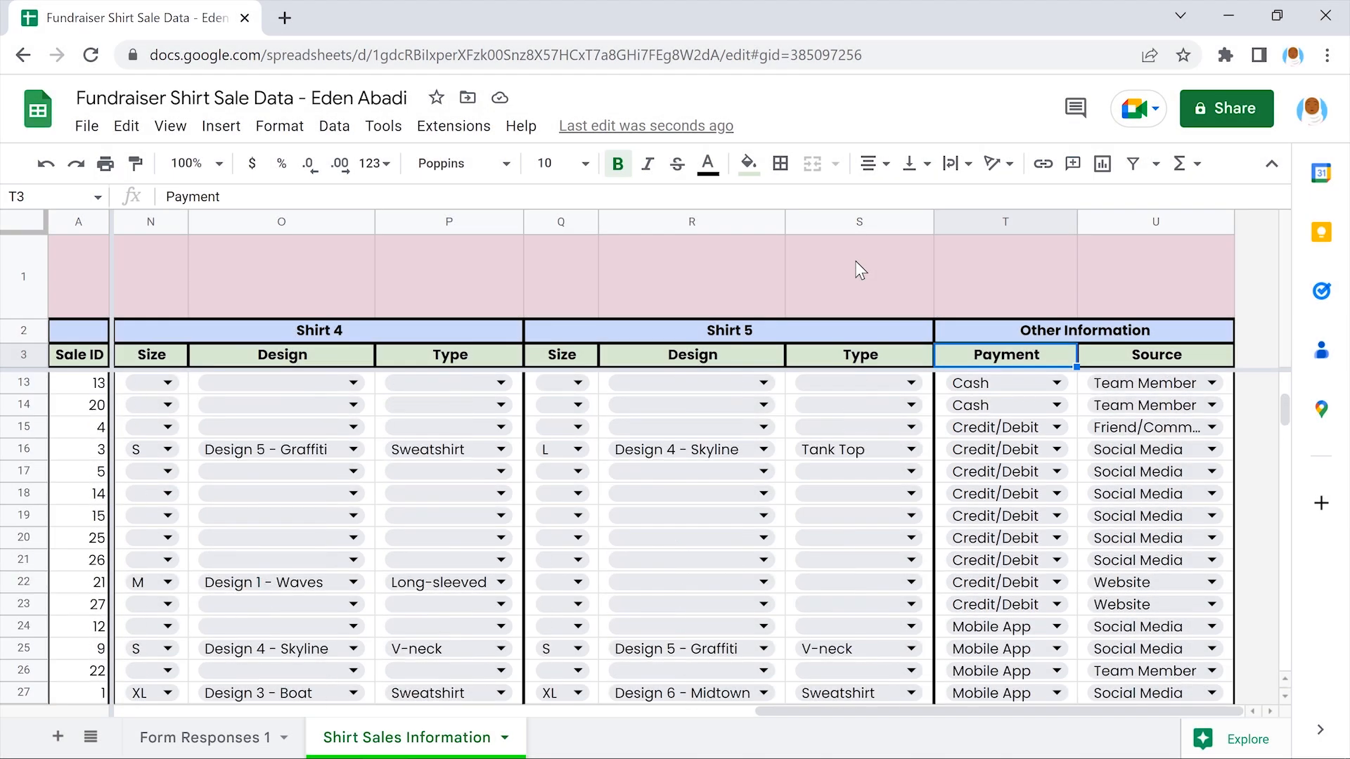
scroll(859, 269, up, 2)
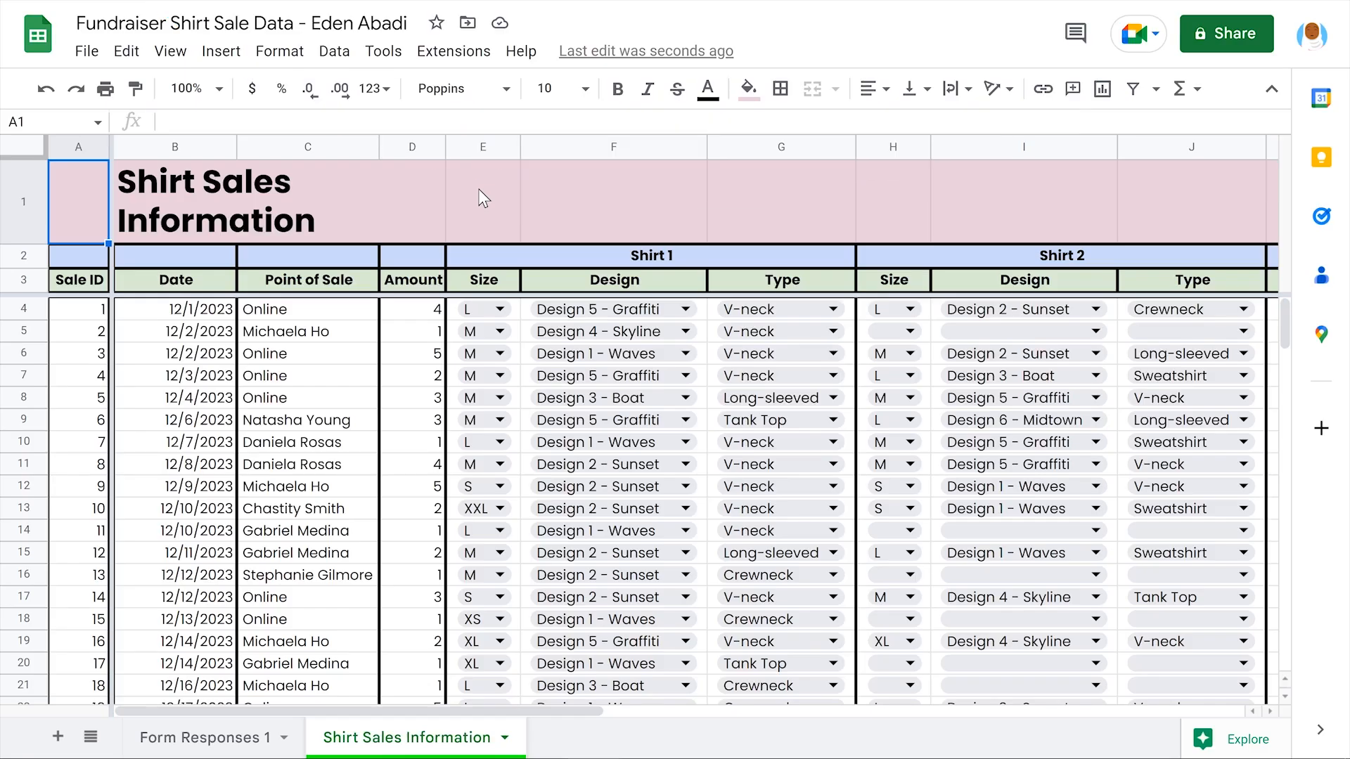
Look over the Form Responses 1 sheet's columns
scroll(478, 188, down, 5)
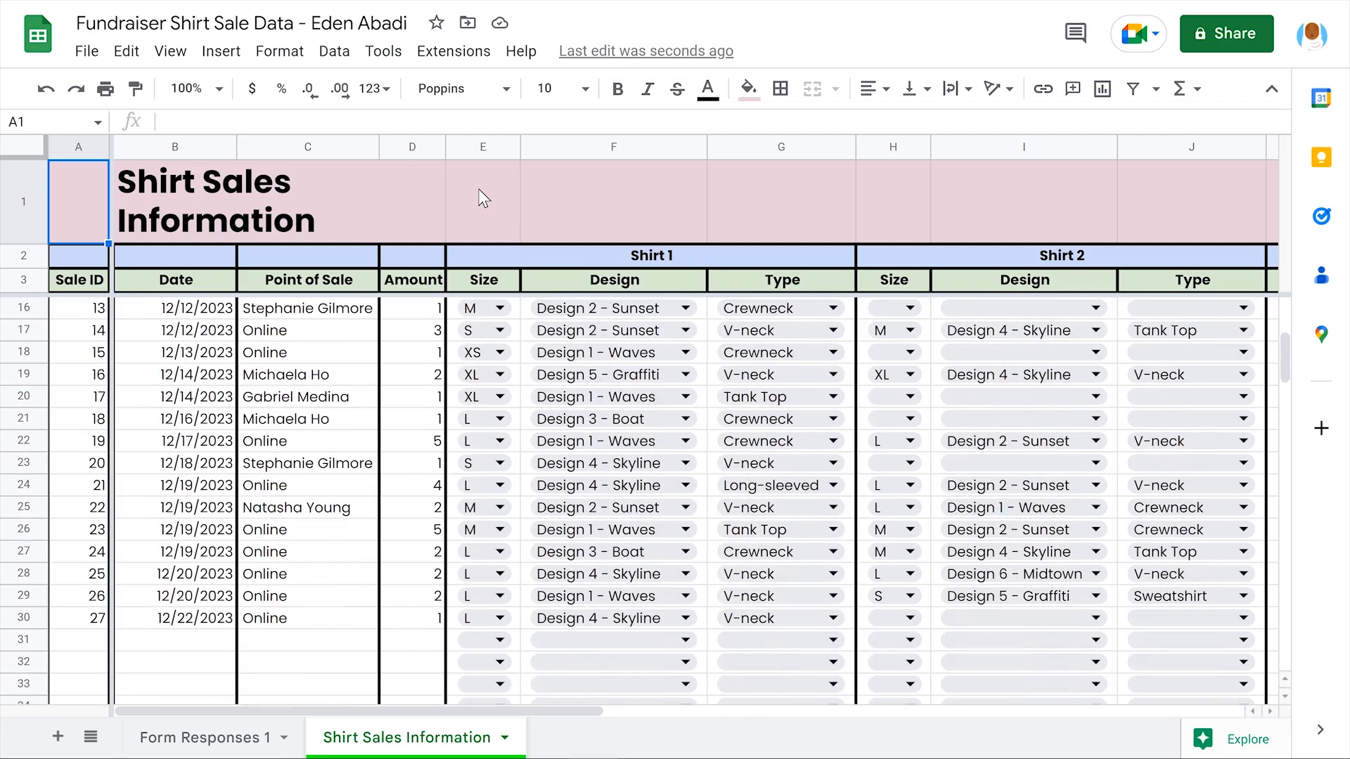
scroll(478, 188, up, 5)
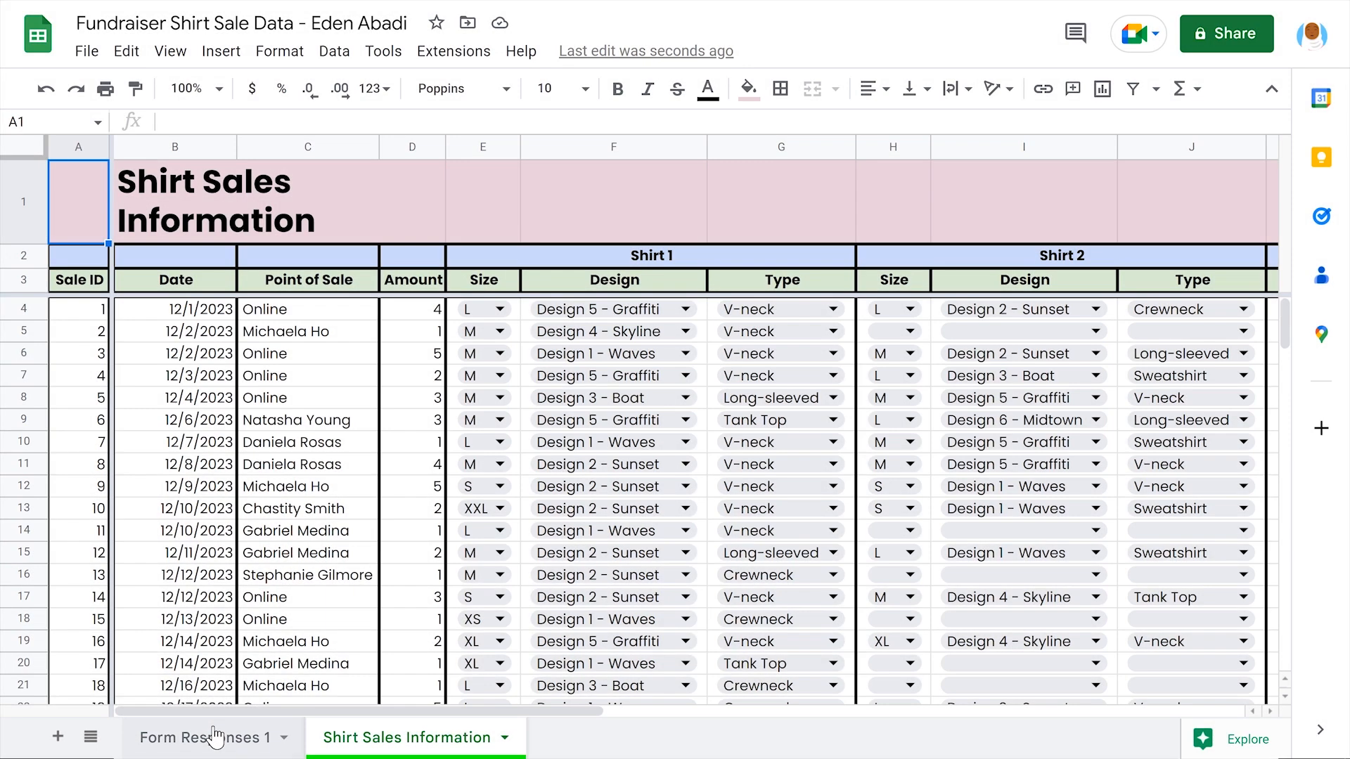
click(214, 737)
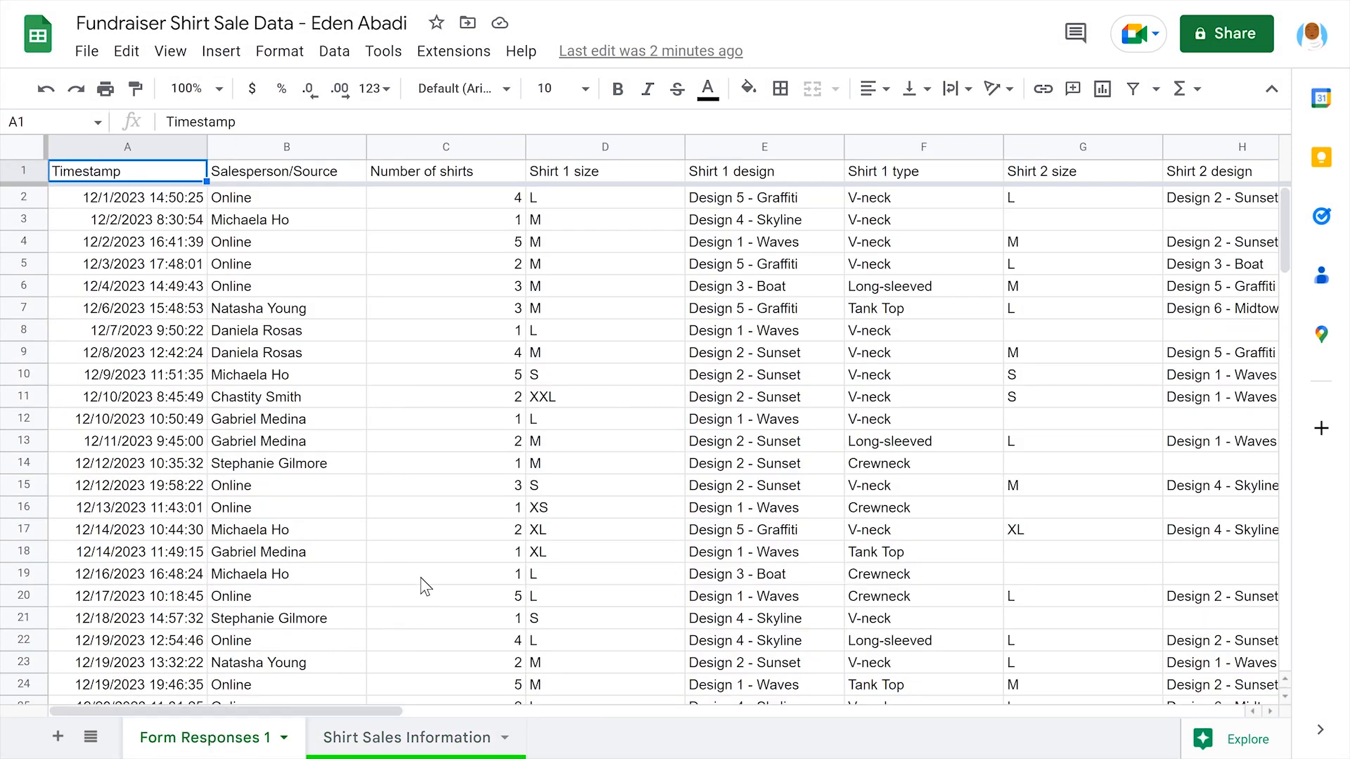
scroll(420, 577, right, 10)
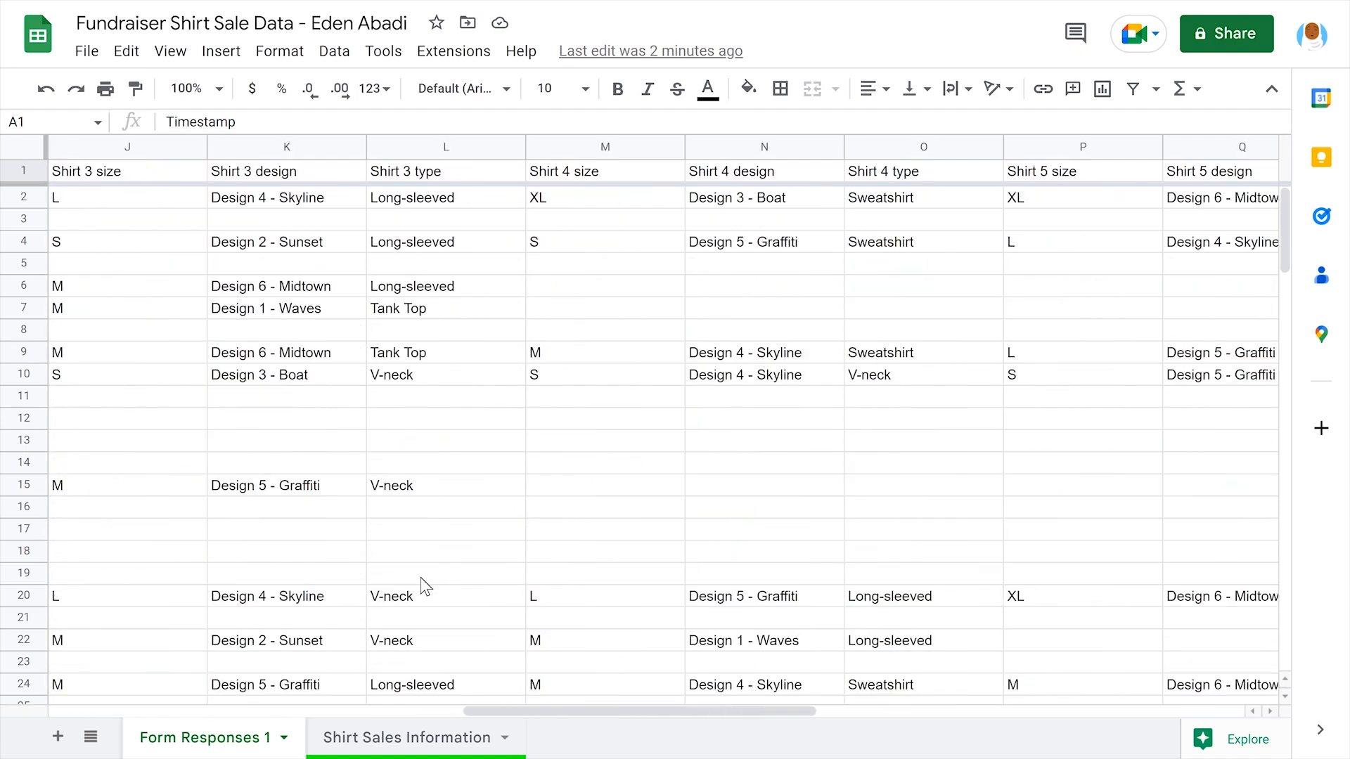
scroll(421, 576, right, 3)
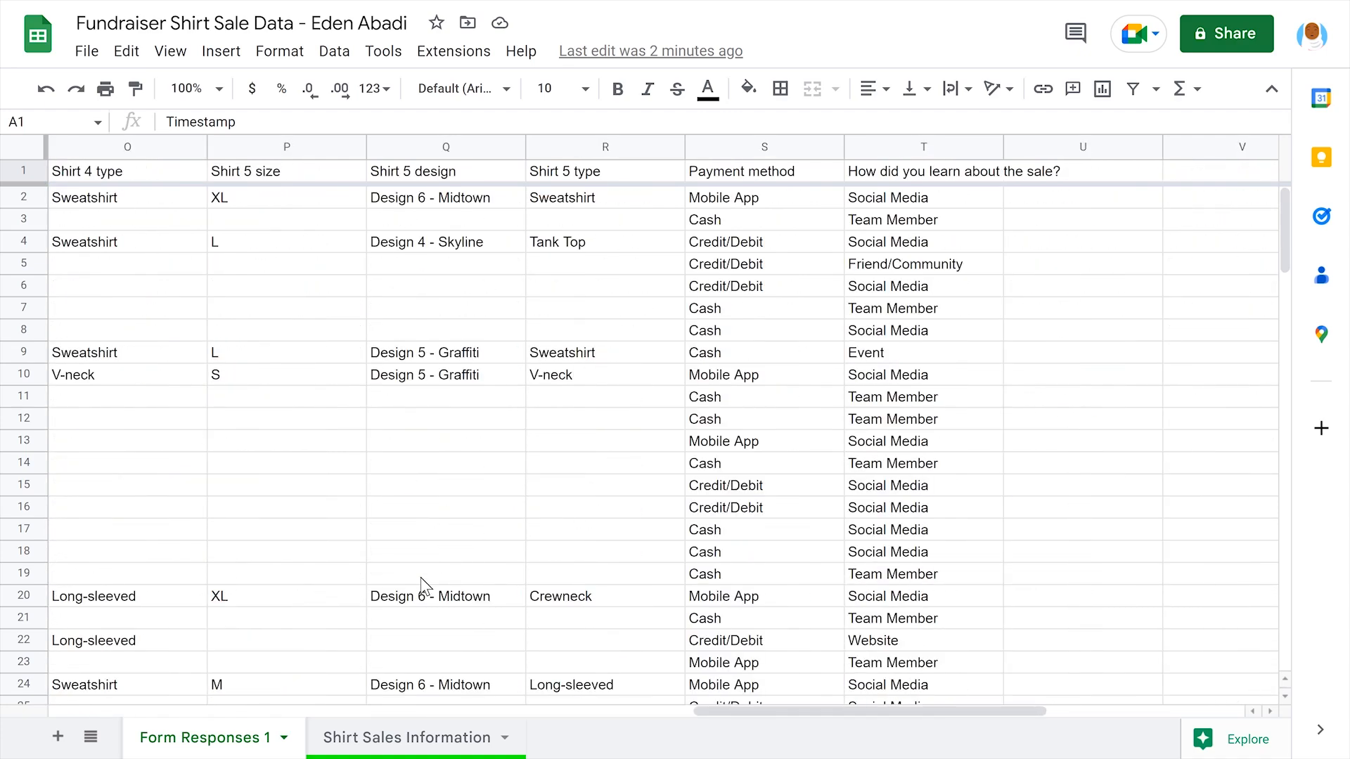
scroll(421, 577, left, 12)
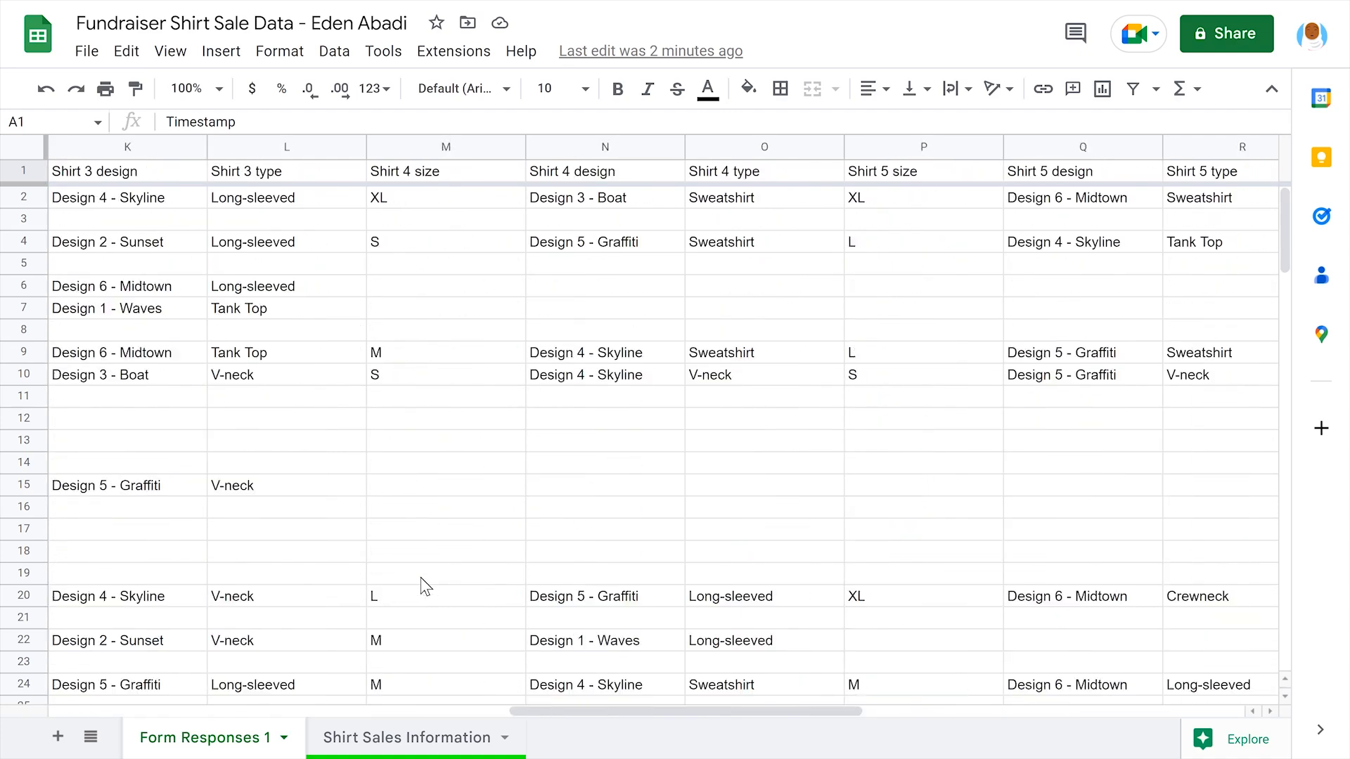
scroll(421, 578, left, 2)
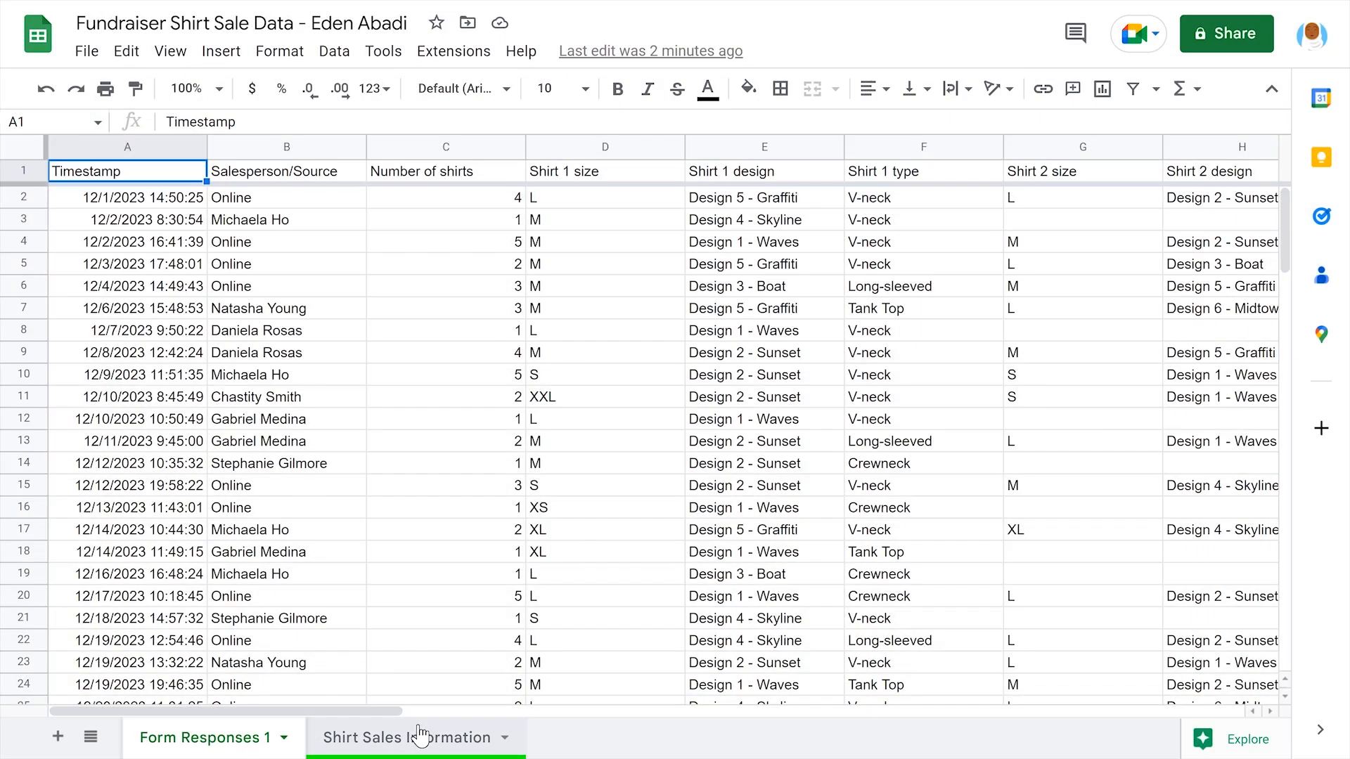
Browse the Shirt Sales Information sheet across its Shirt 3, 4 and 5 columns
click(420, 735)
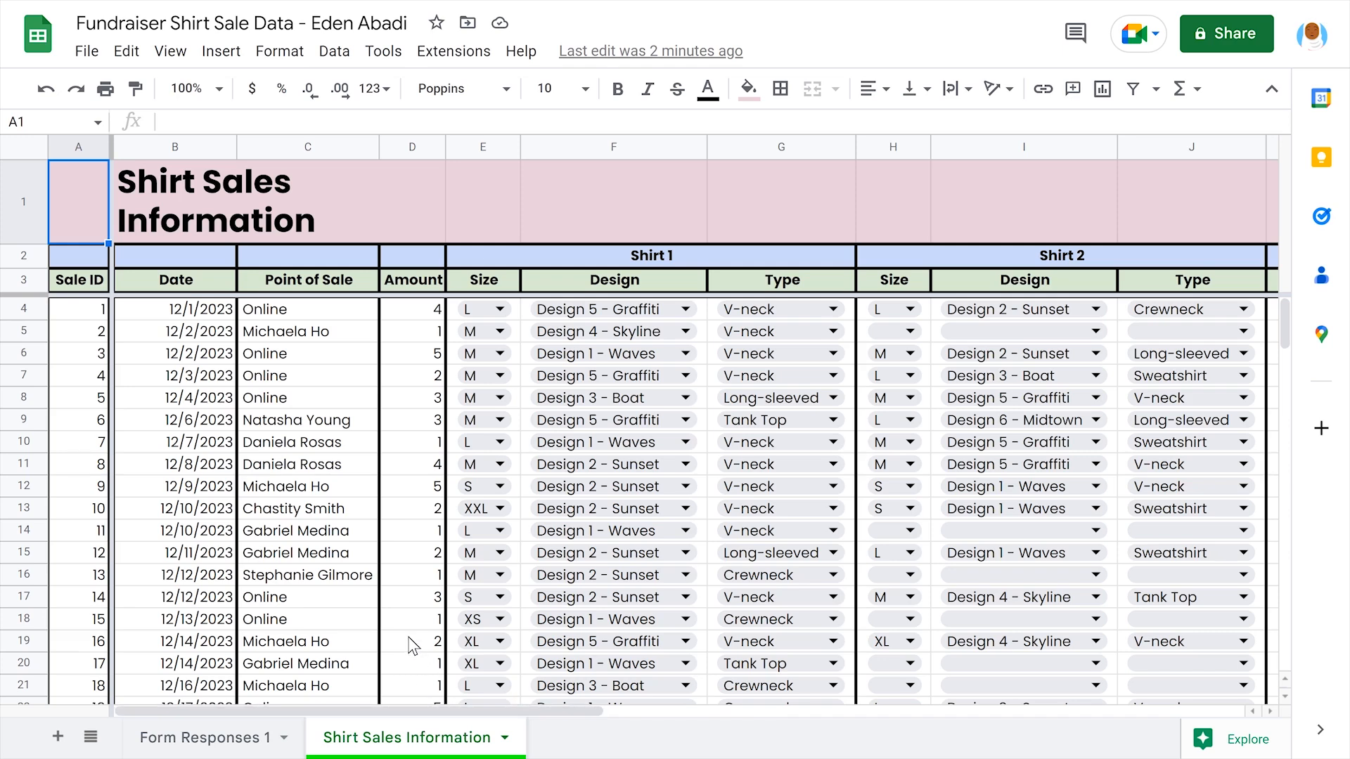
scroll(413, 646, right, 10)
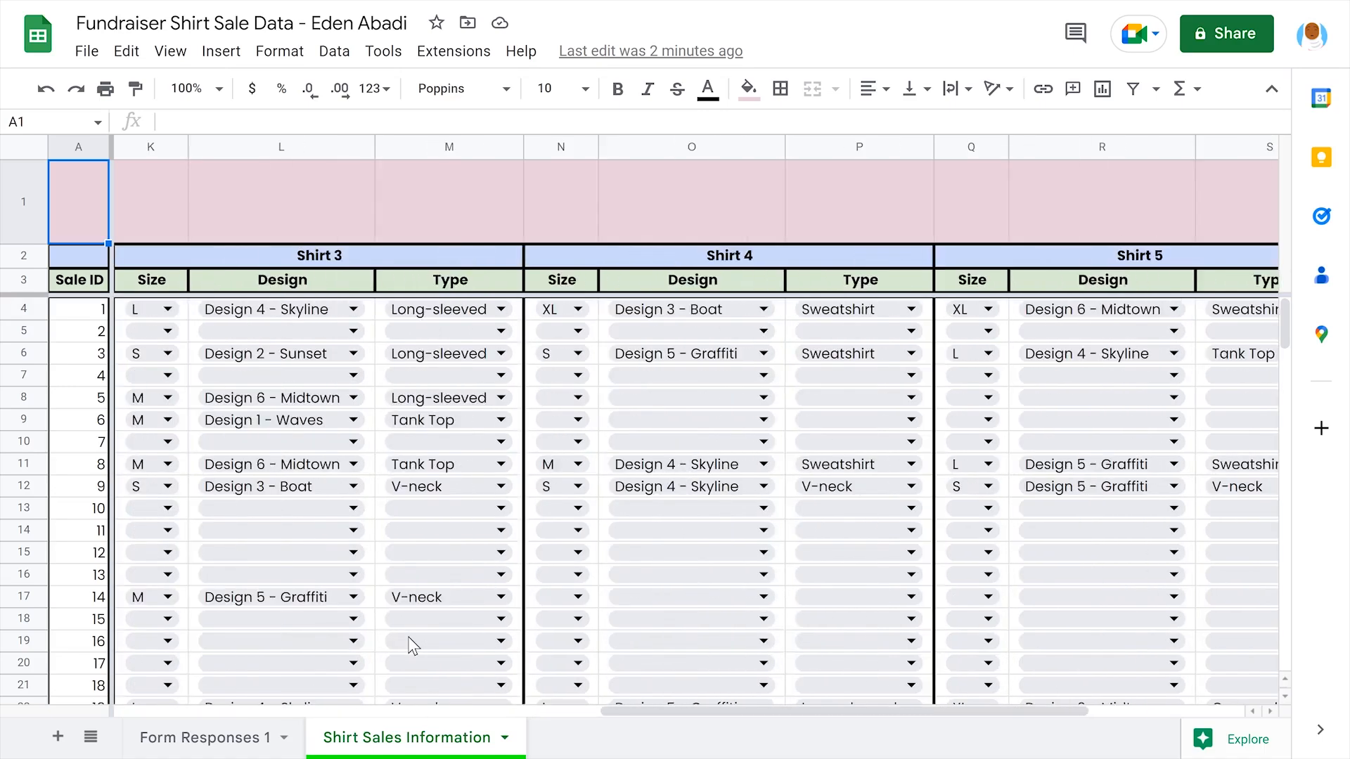
scroll(413, 645, right, 3)
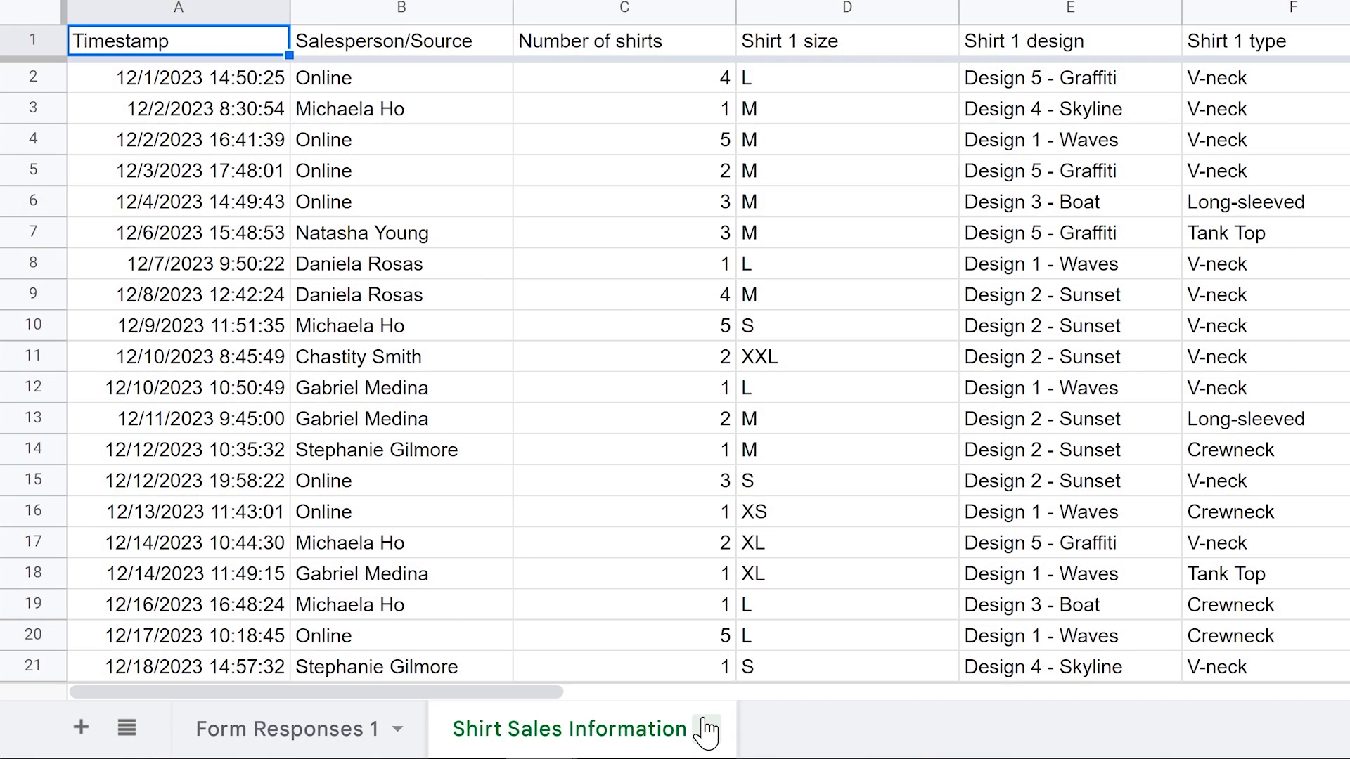
Colour the Shirt Sales Information sheet tab orange
click(707, 728)
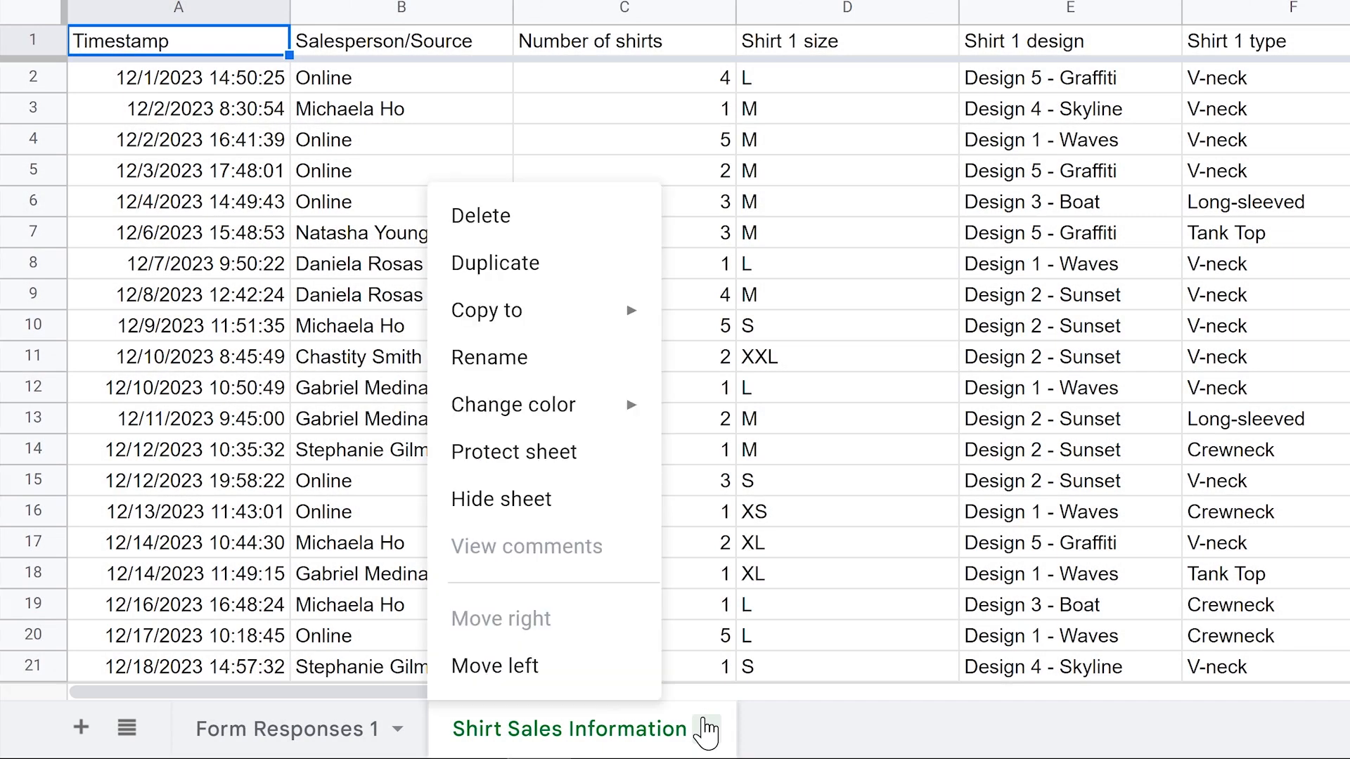
mouse_move(532, 402)
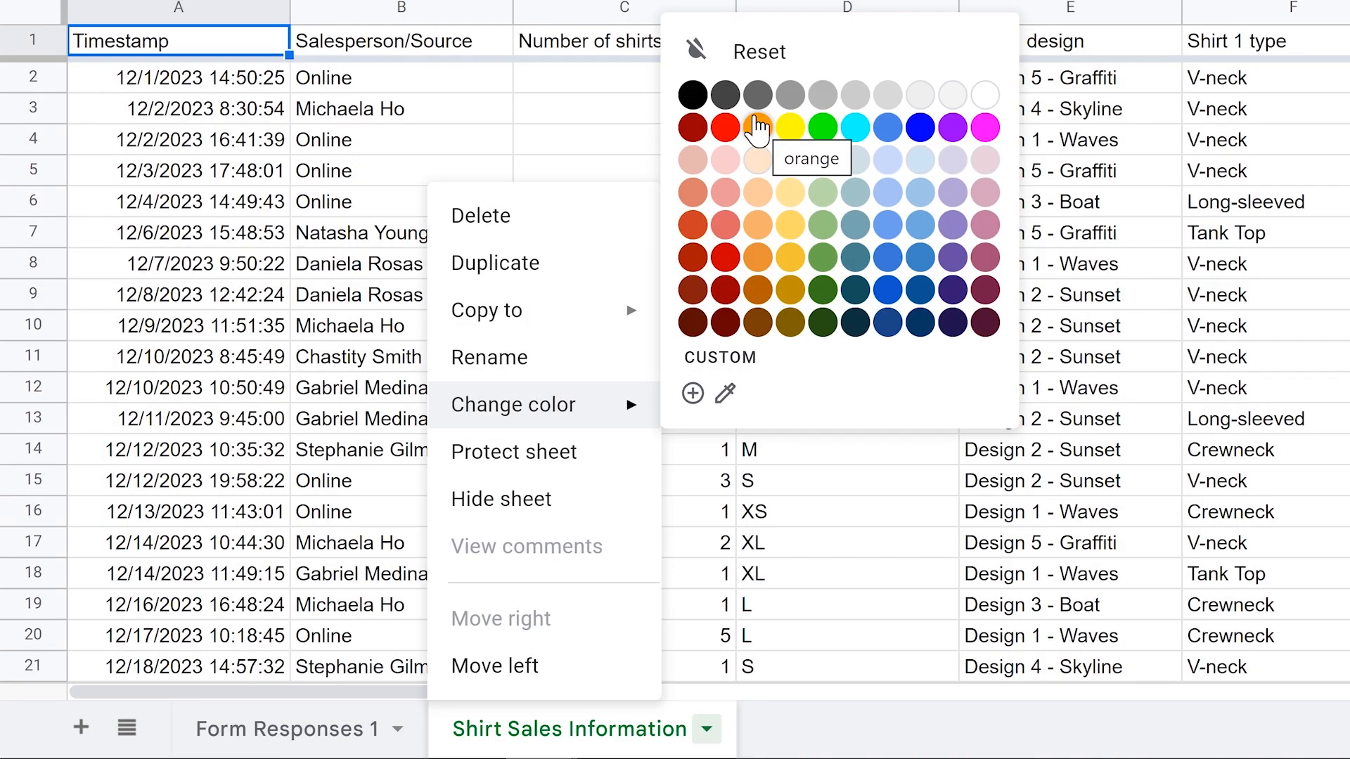
click(757, 127)
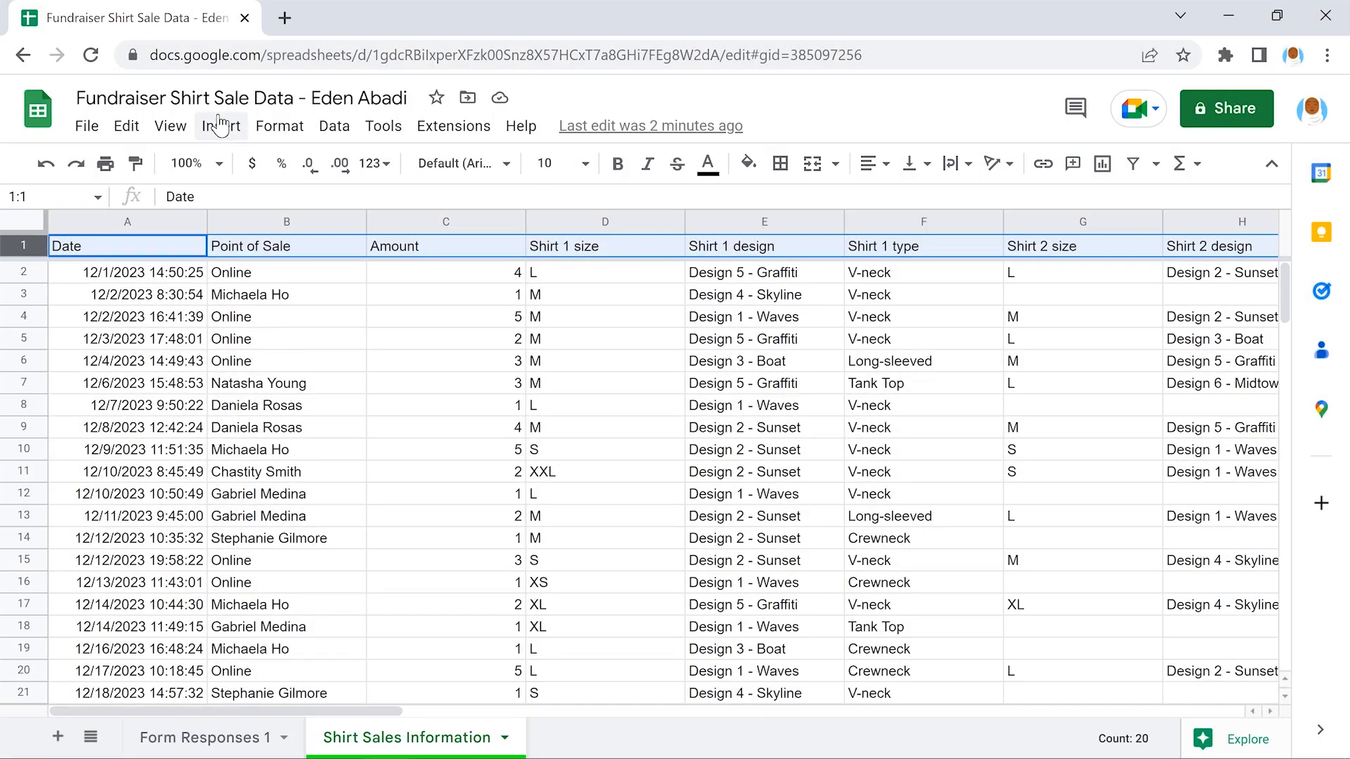
Insert one blank row above the header row
click(220, 125)
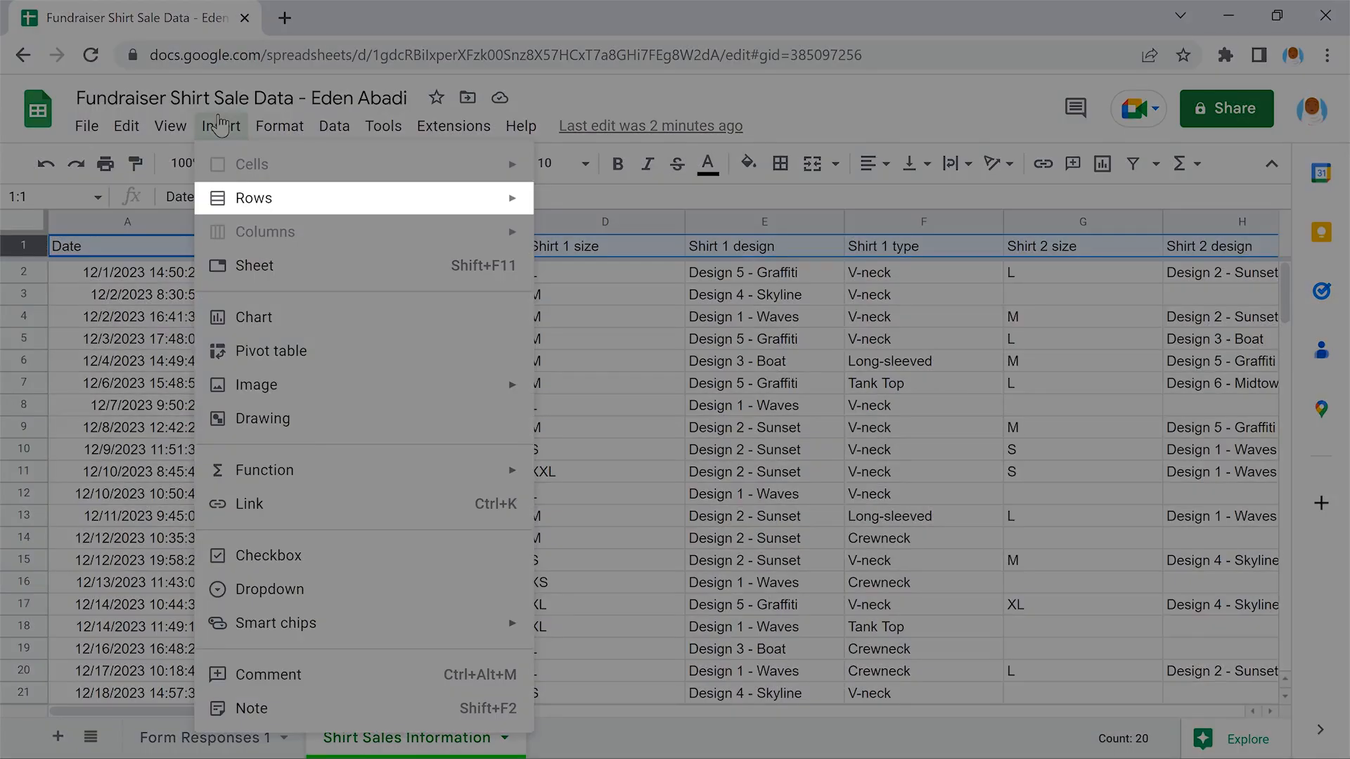
mouse_move(360, 197)
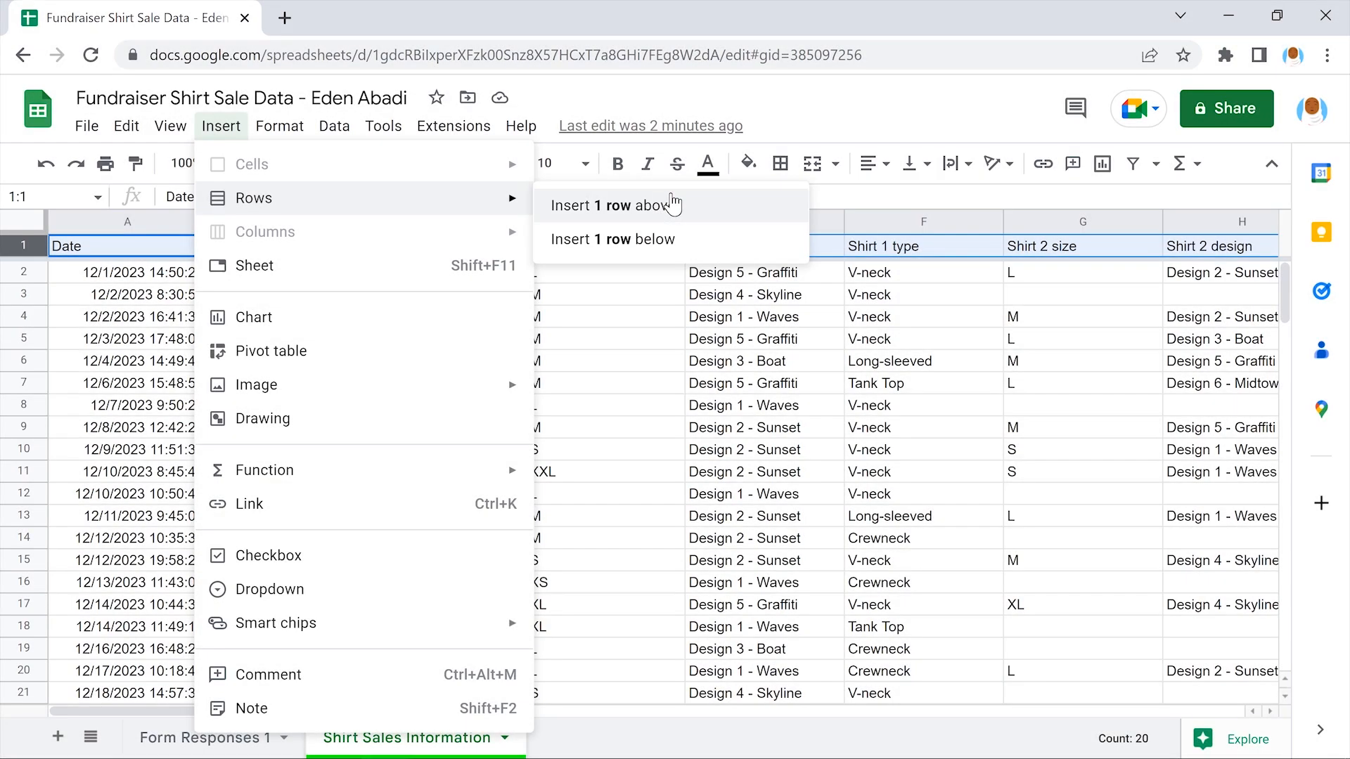
click(674, 204)
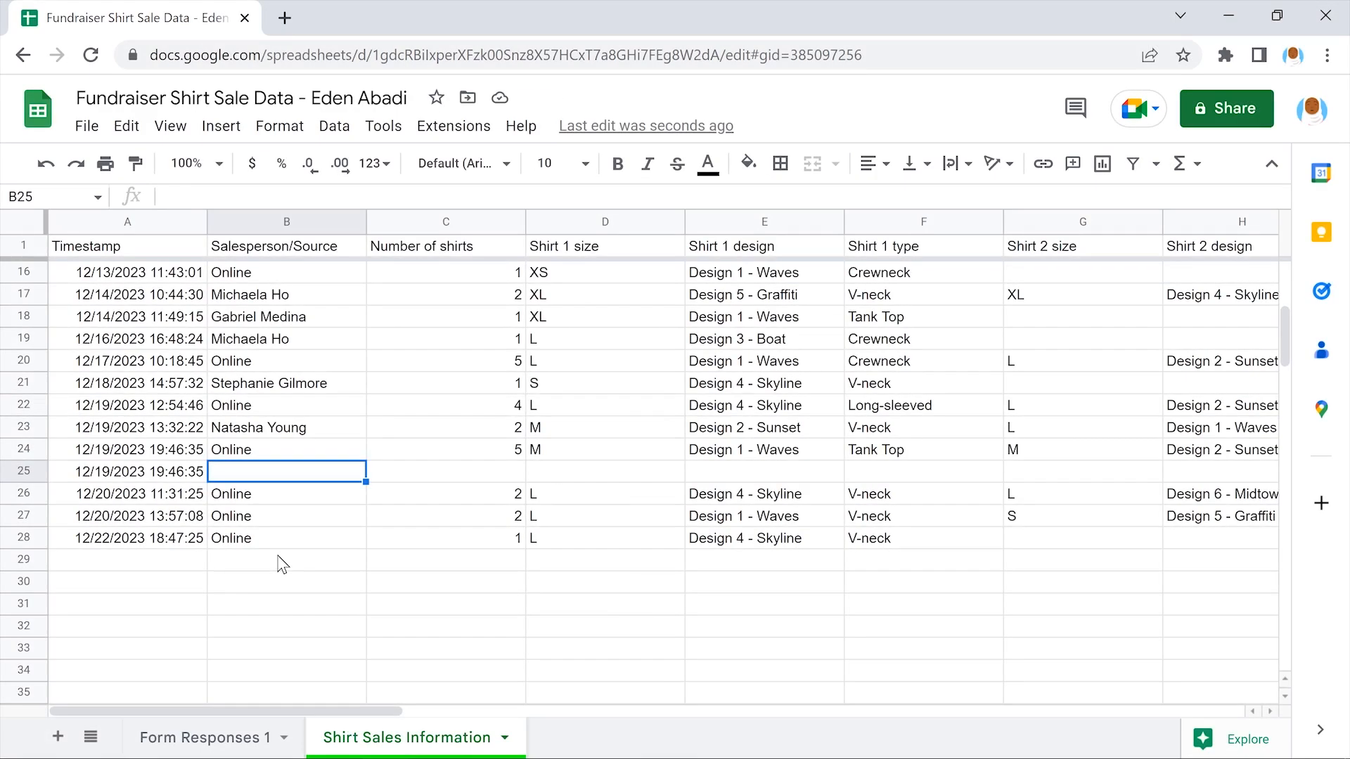
Fill row 25 with Online as the point of sale and 2 shirts
text(Online)
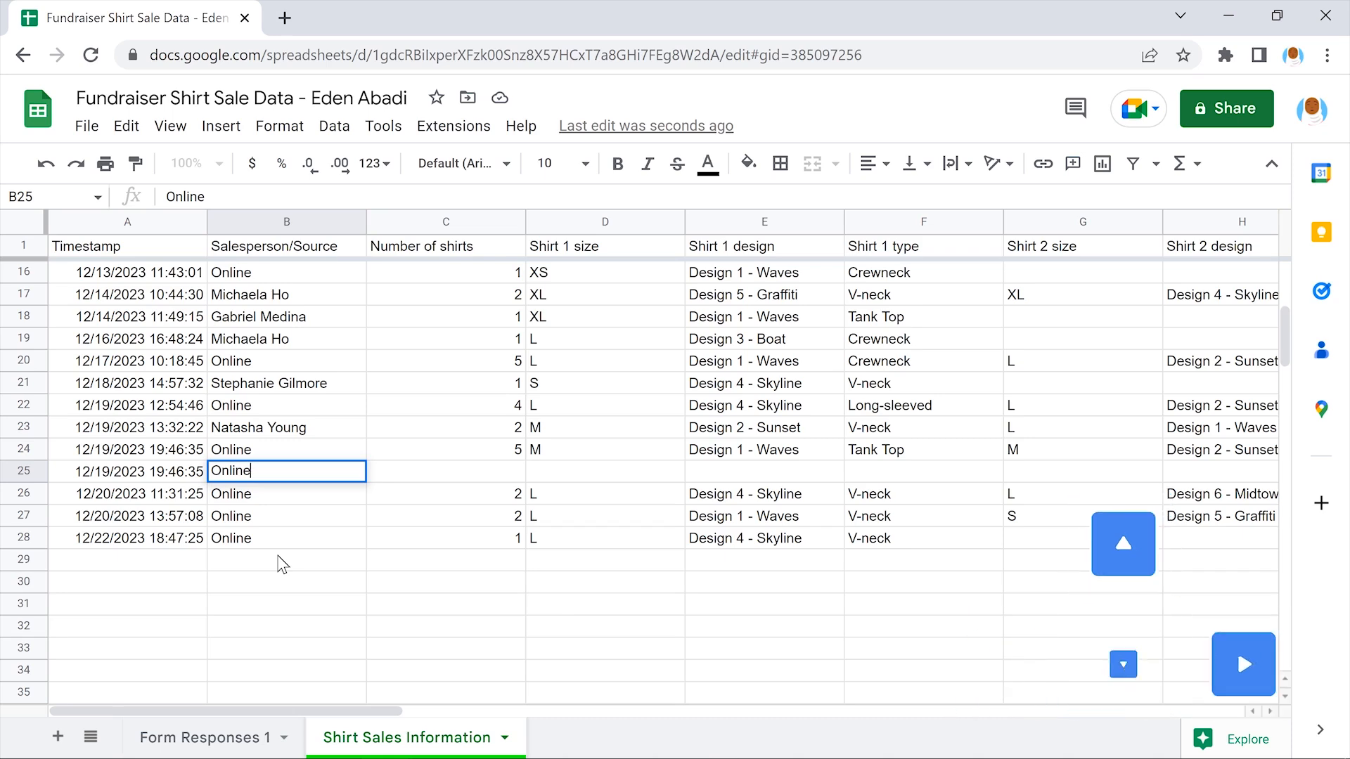
key(Right)
text(2)
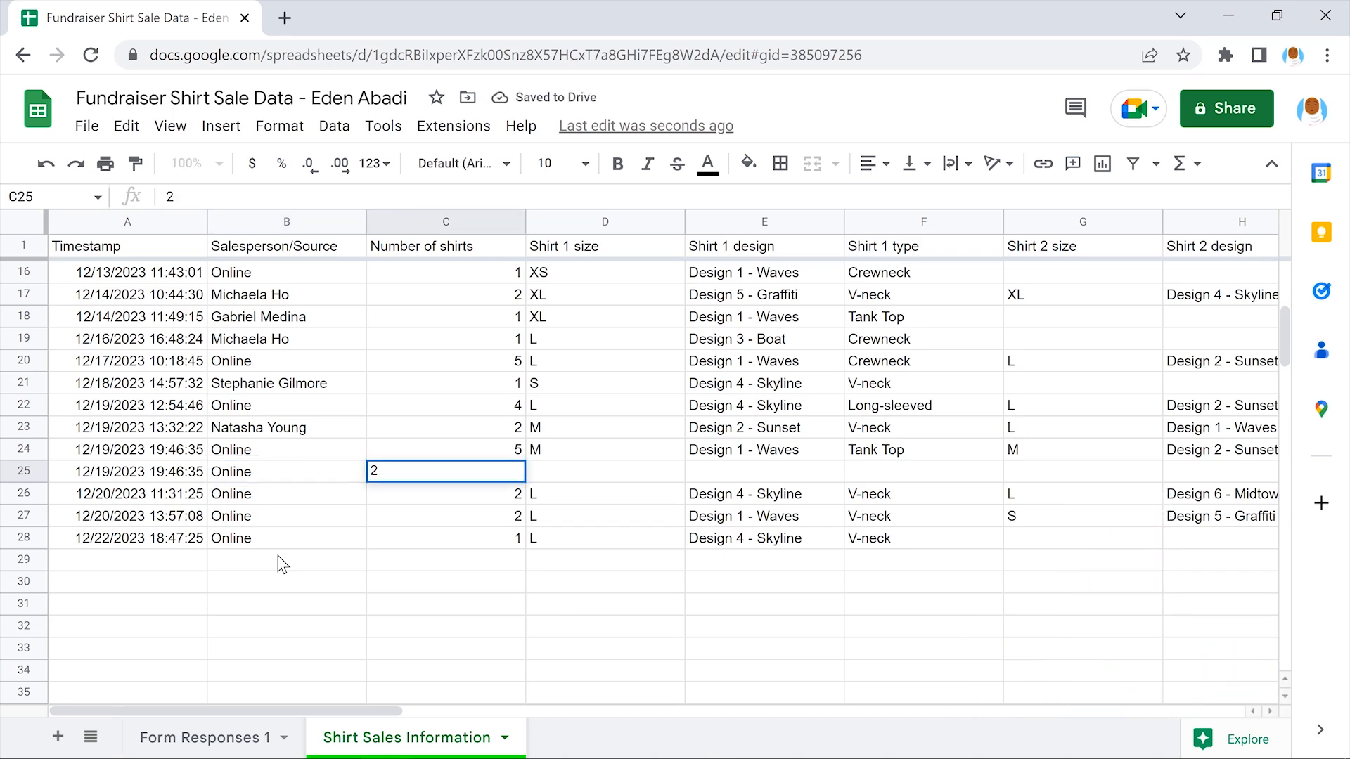
key(Right)
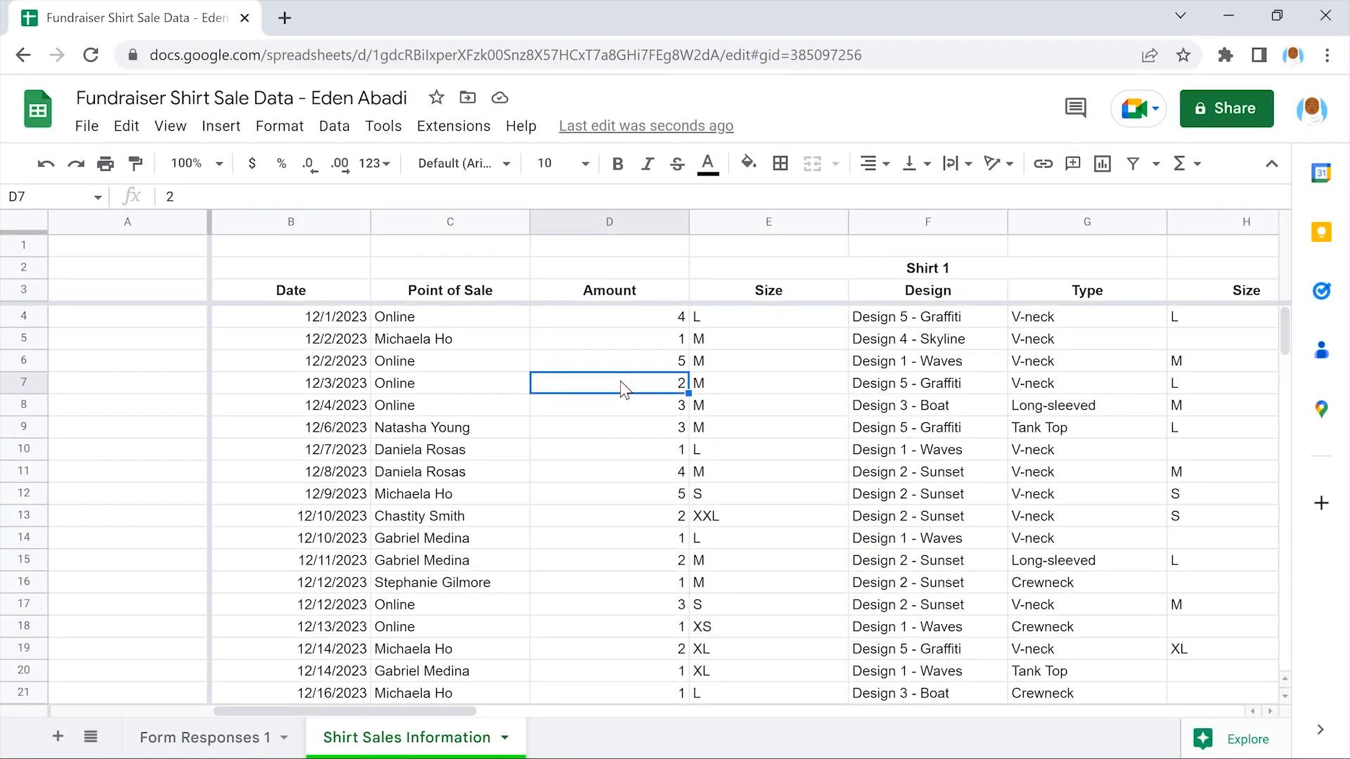
Title column A 'Sale ID' in A3 and add a new dropdown validation rule
click(127, 293)
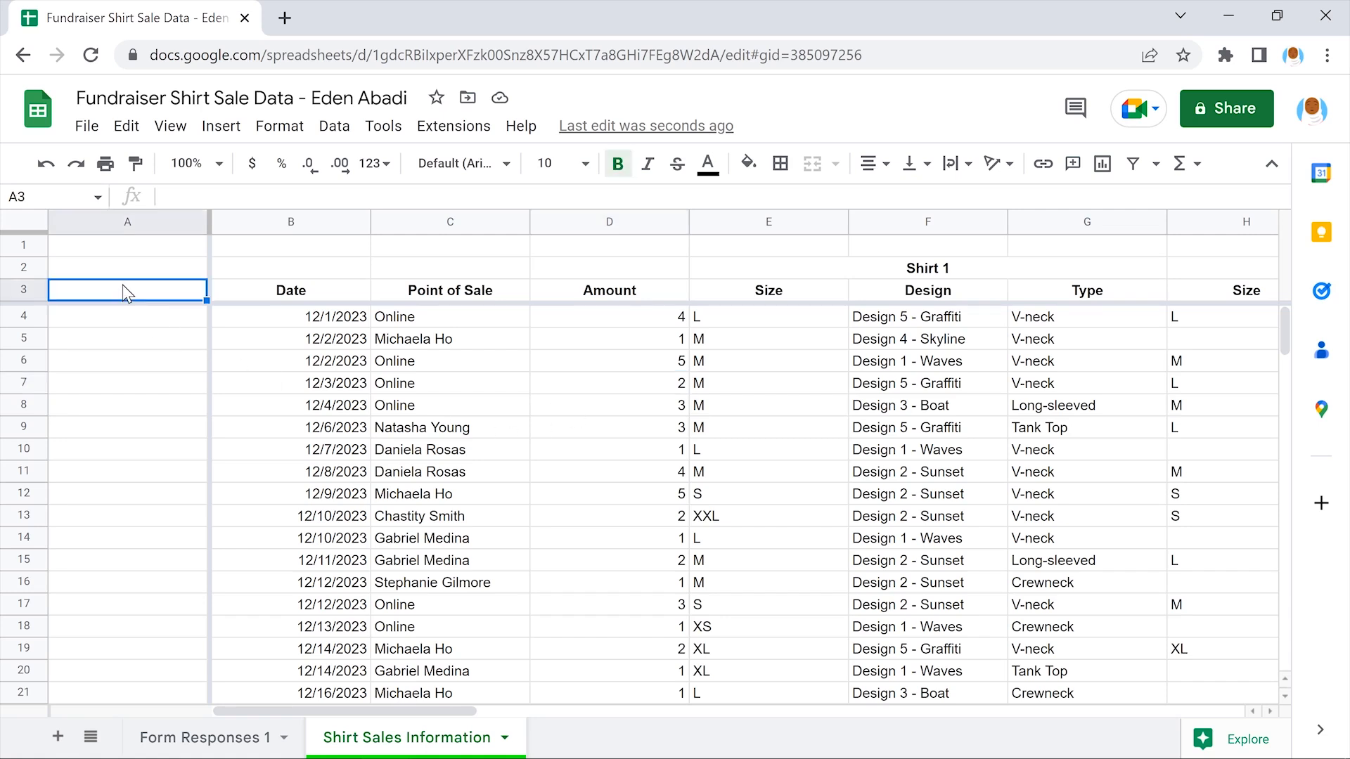
text(Sale ID)
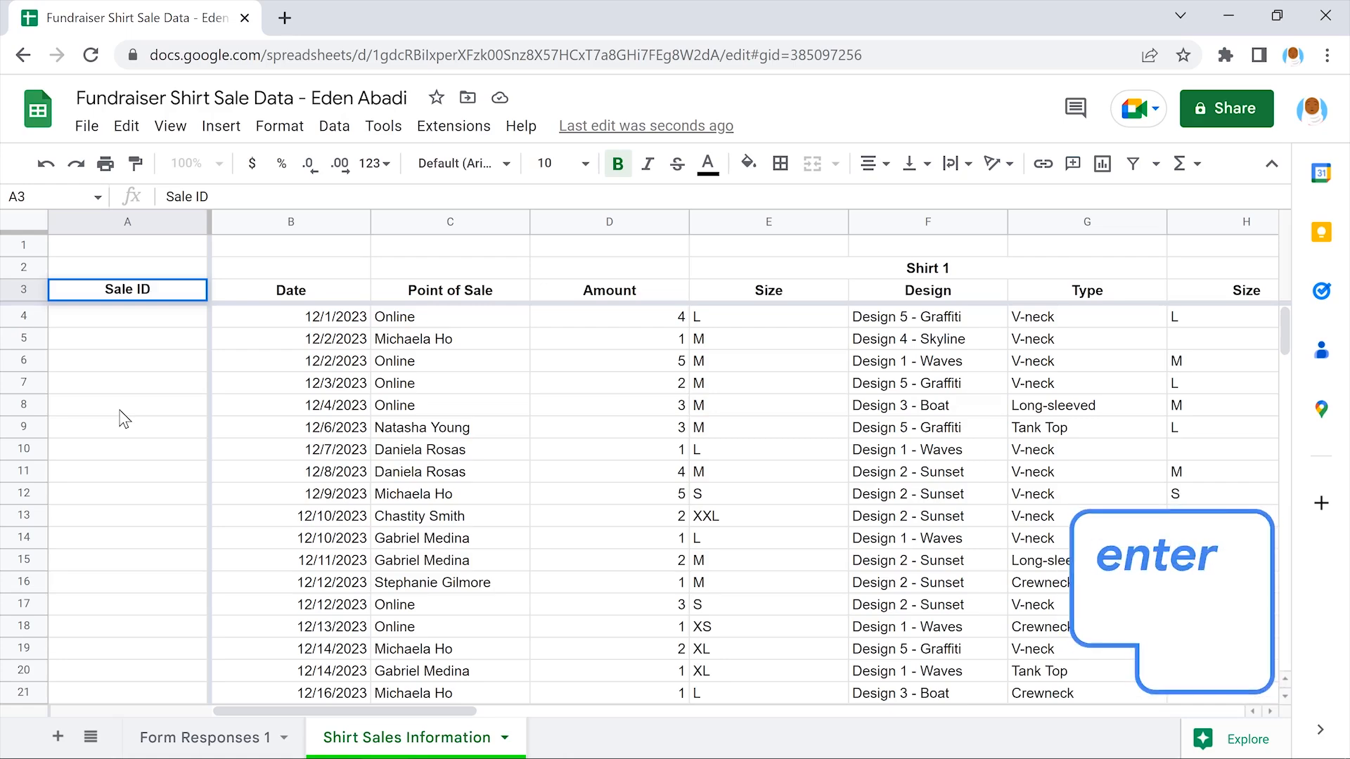
key(Return)
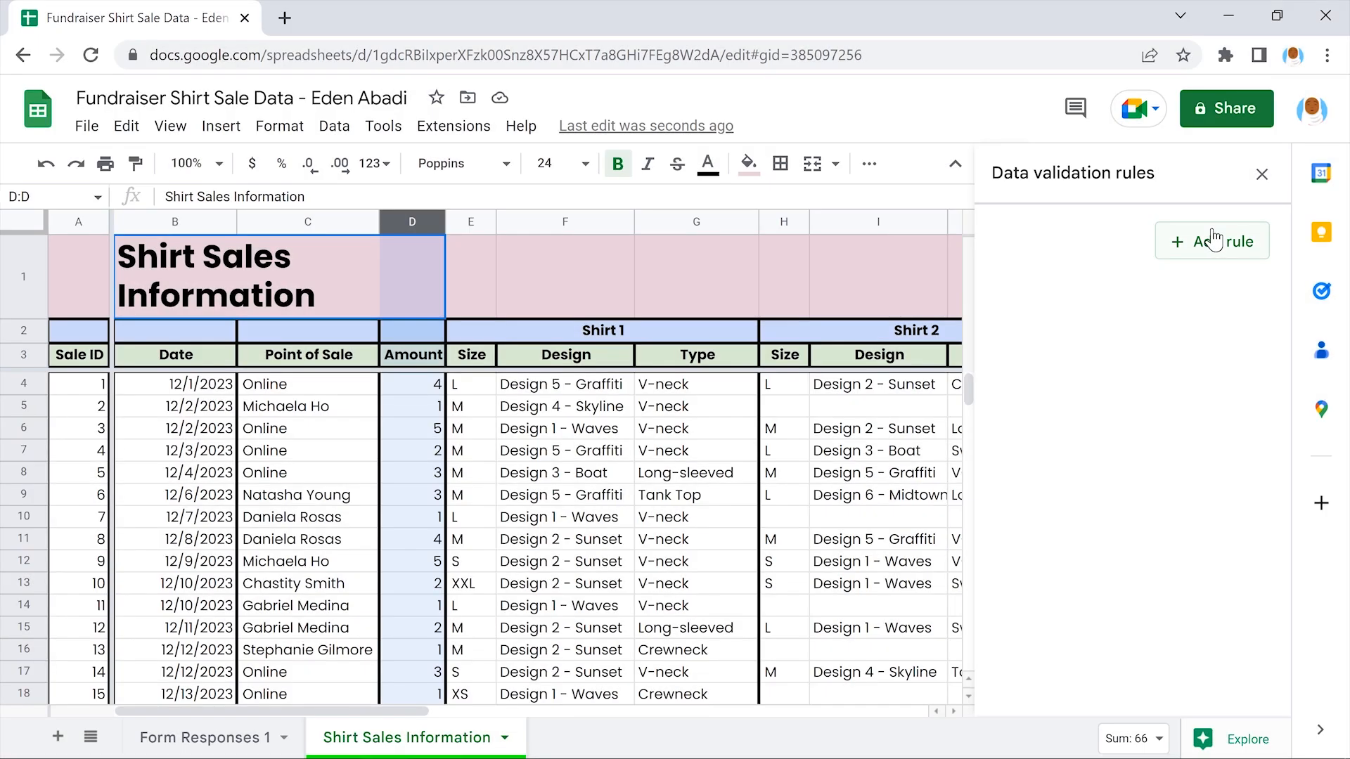
click(1214, 239)
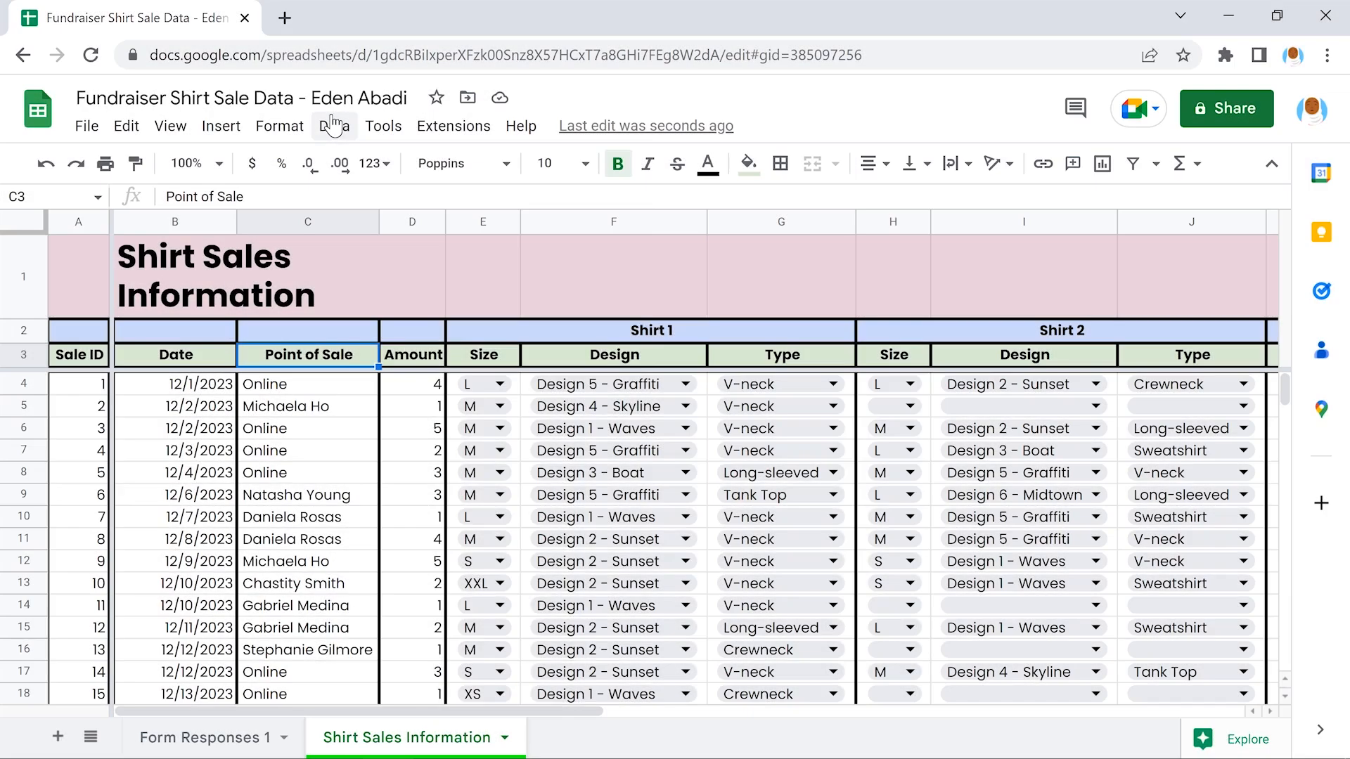
Sort the Shirt Sales Information sheet A to Z by column C, Point of Sale
click(334, 125)
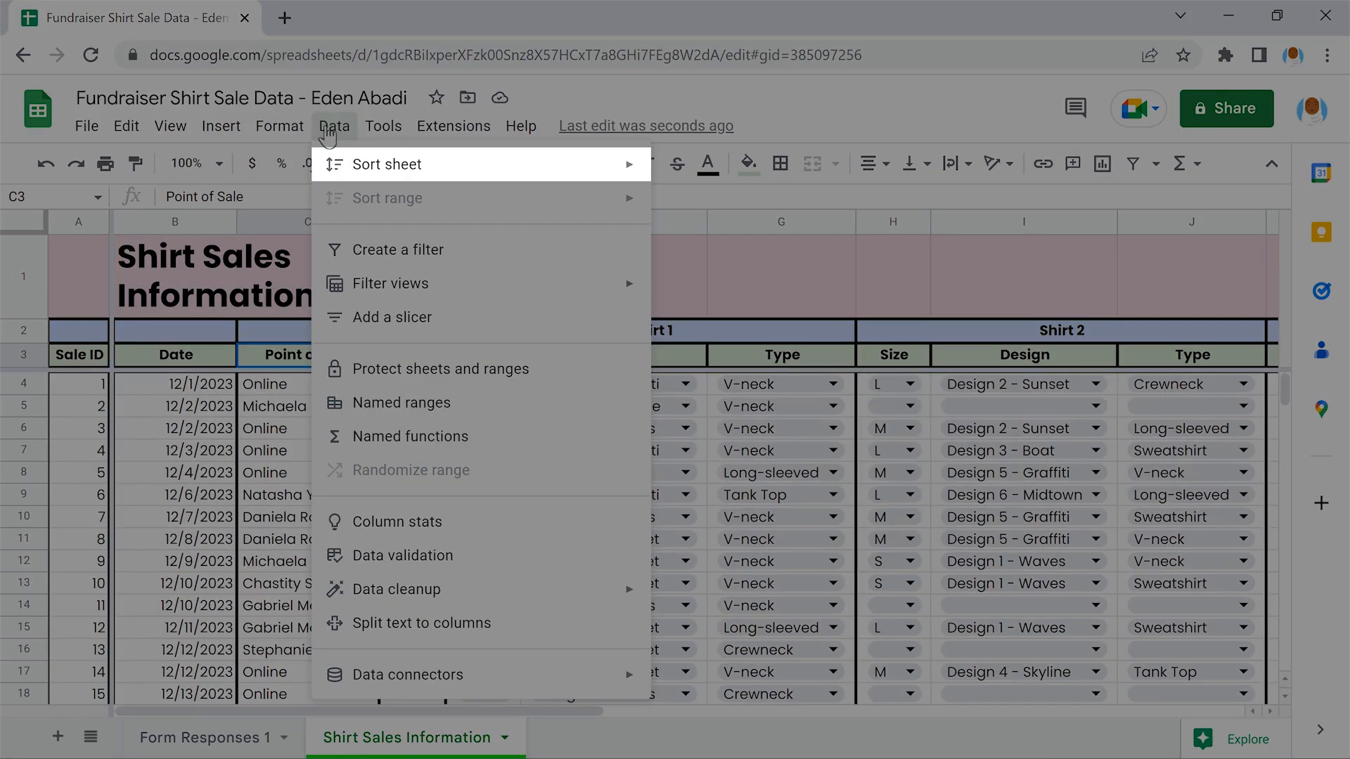
mouse_move(475, 166)
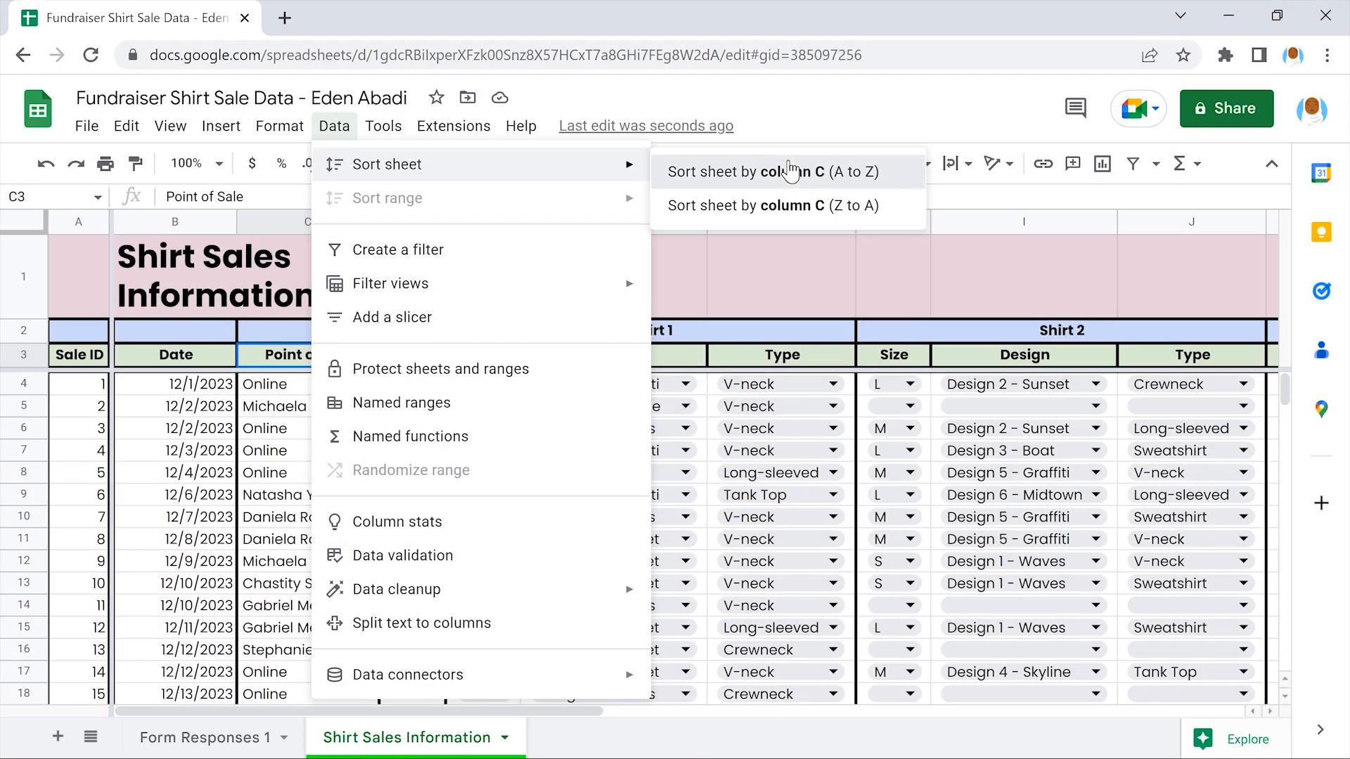
click(793, 171)
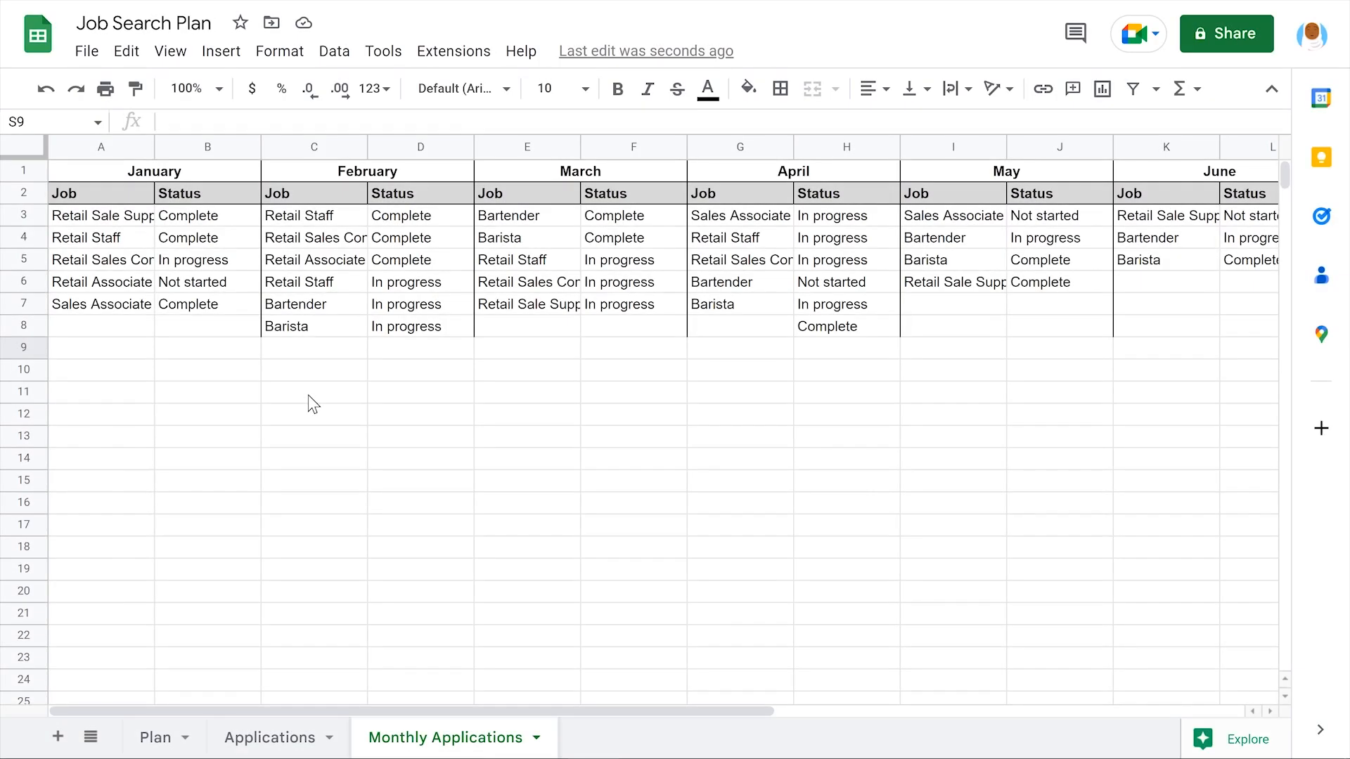
Scroll right across the Job Search Plan's Monthly Applications columns
scroll(313, 405, right, 10)
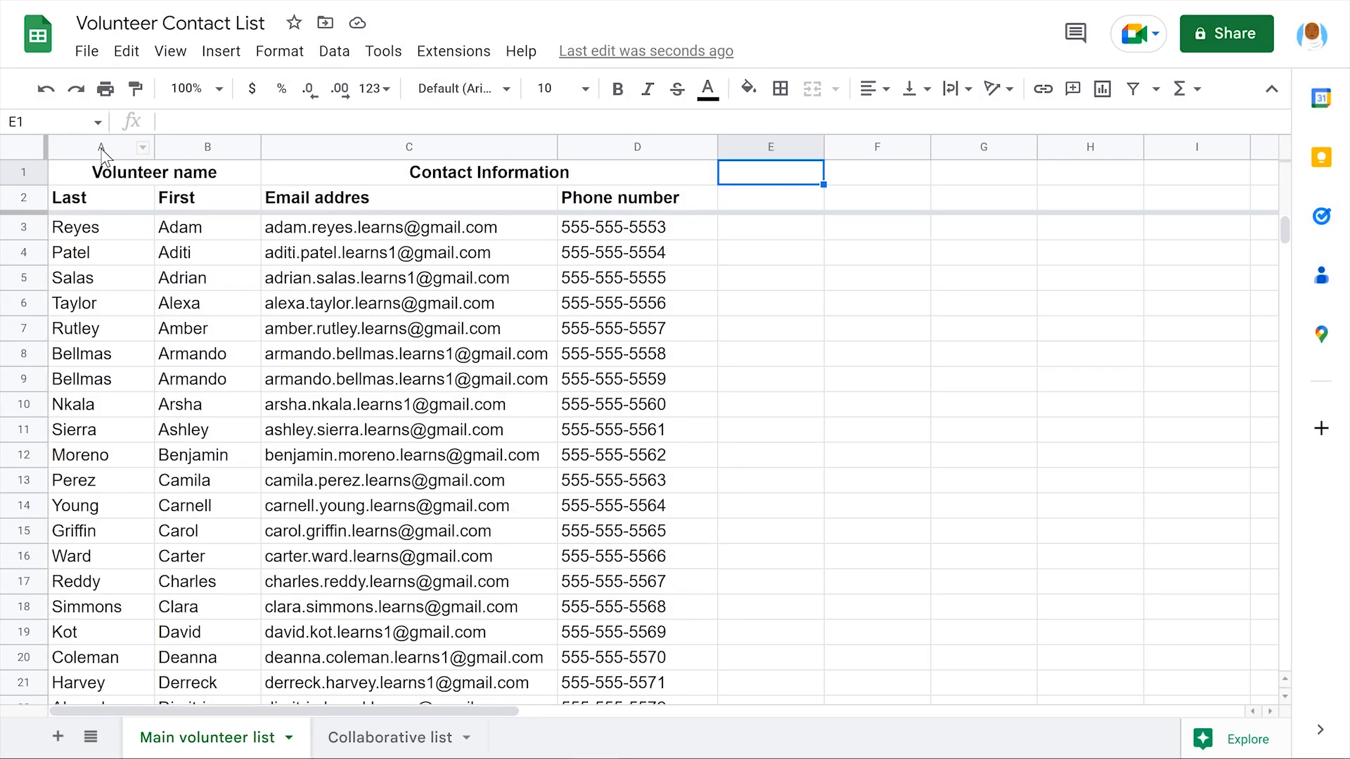
Sort the Main volunteer list A to Z by the last names in column A
click(101, 147)
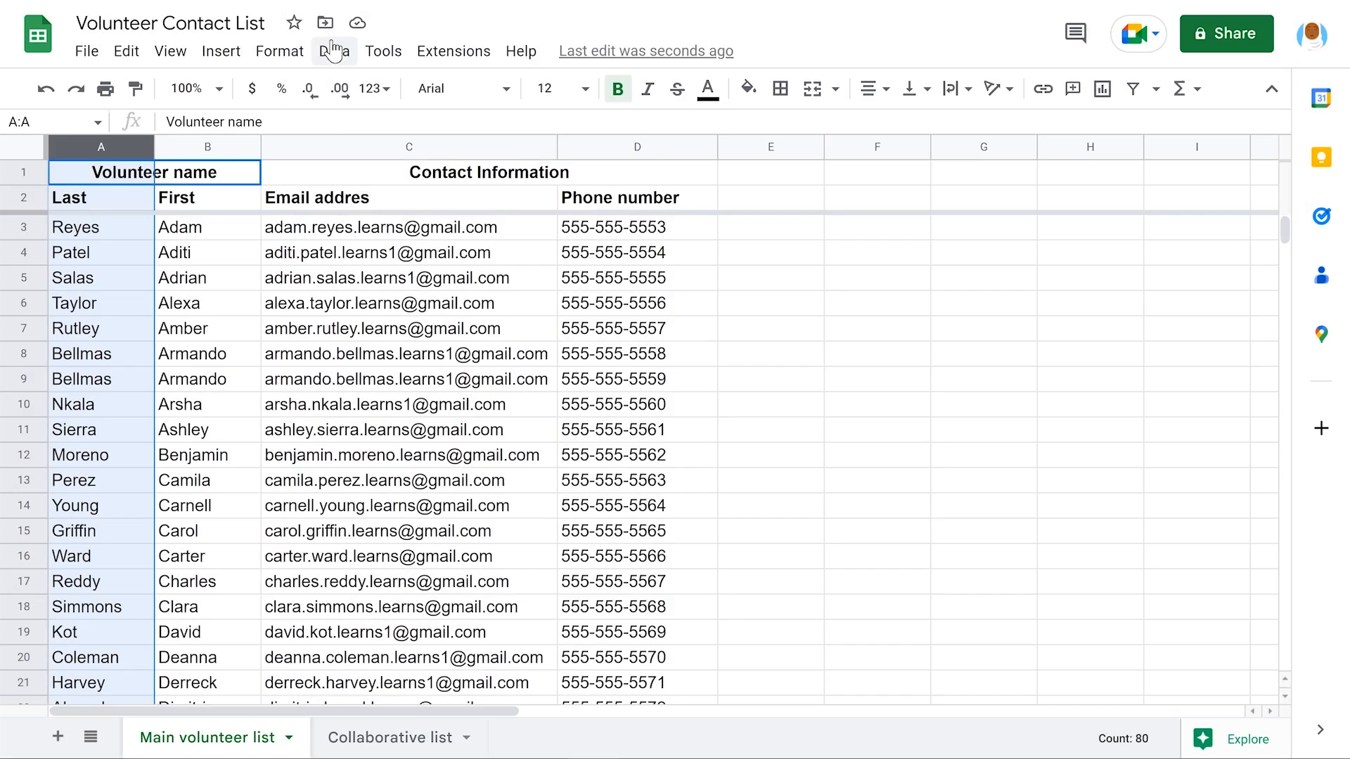
click(334, 51)
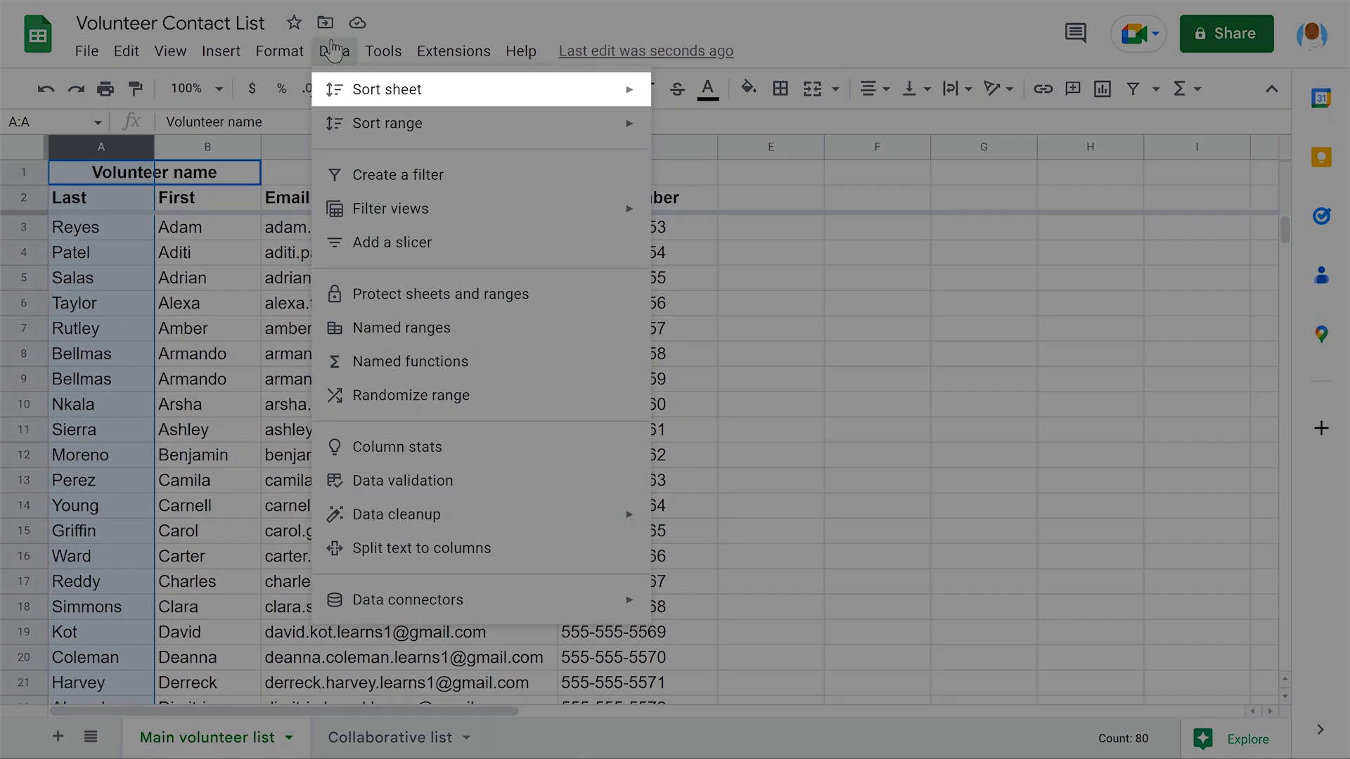
mouse_move(485, 91)
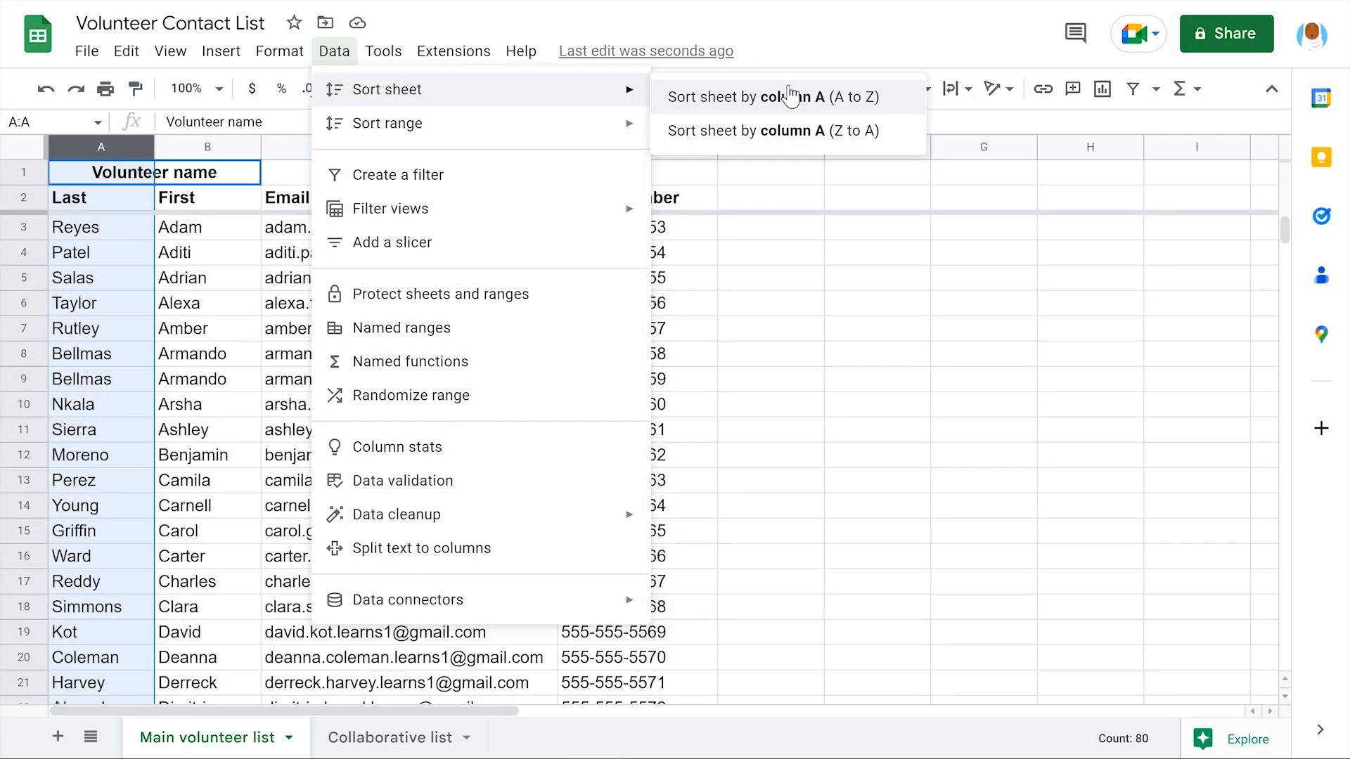
click(791, 96)
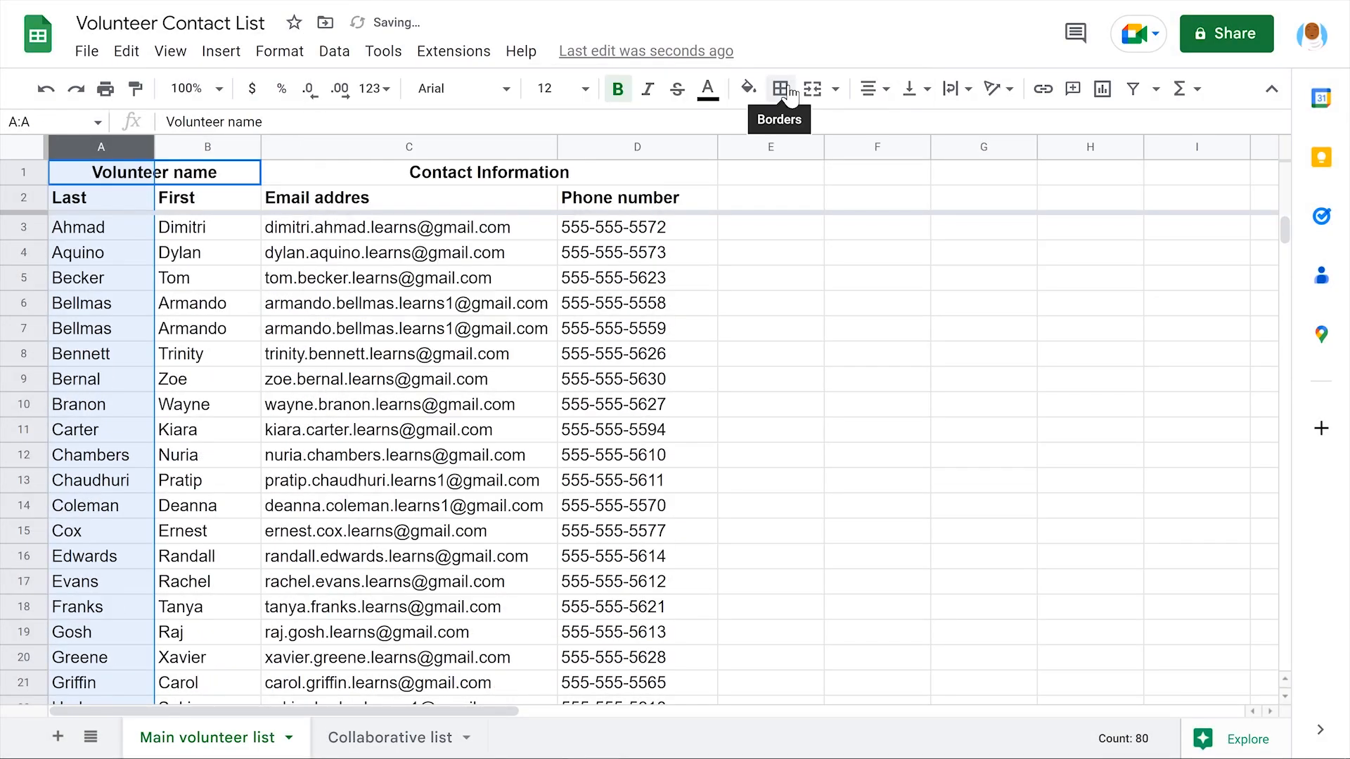
click(771, 199)
scroll(769, 191, down, 4)
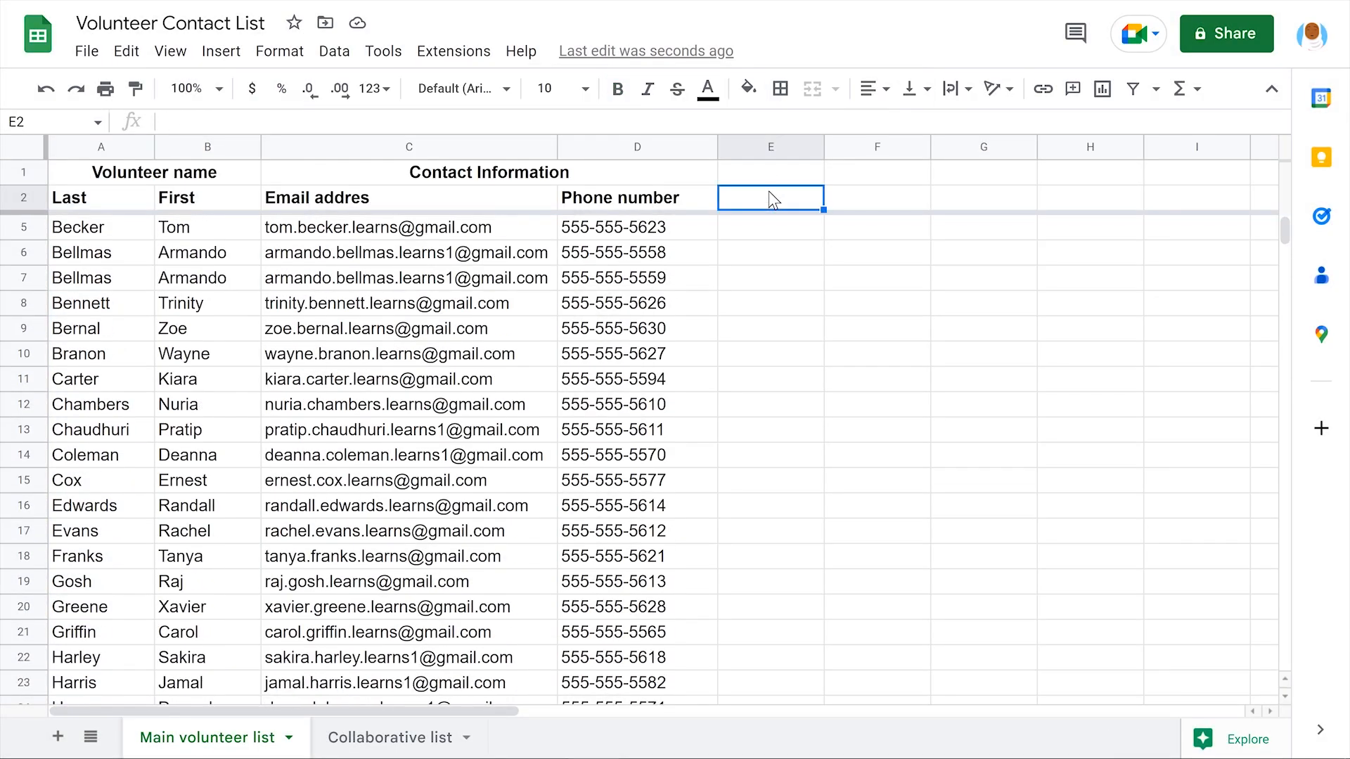